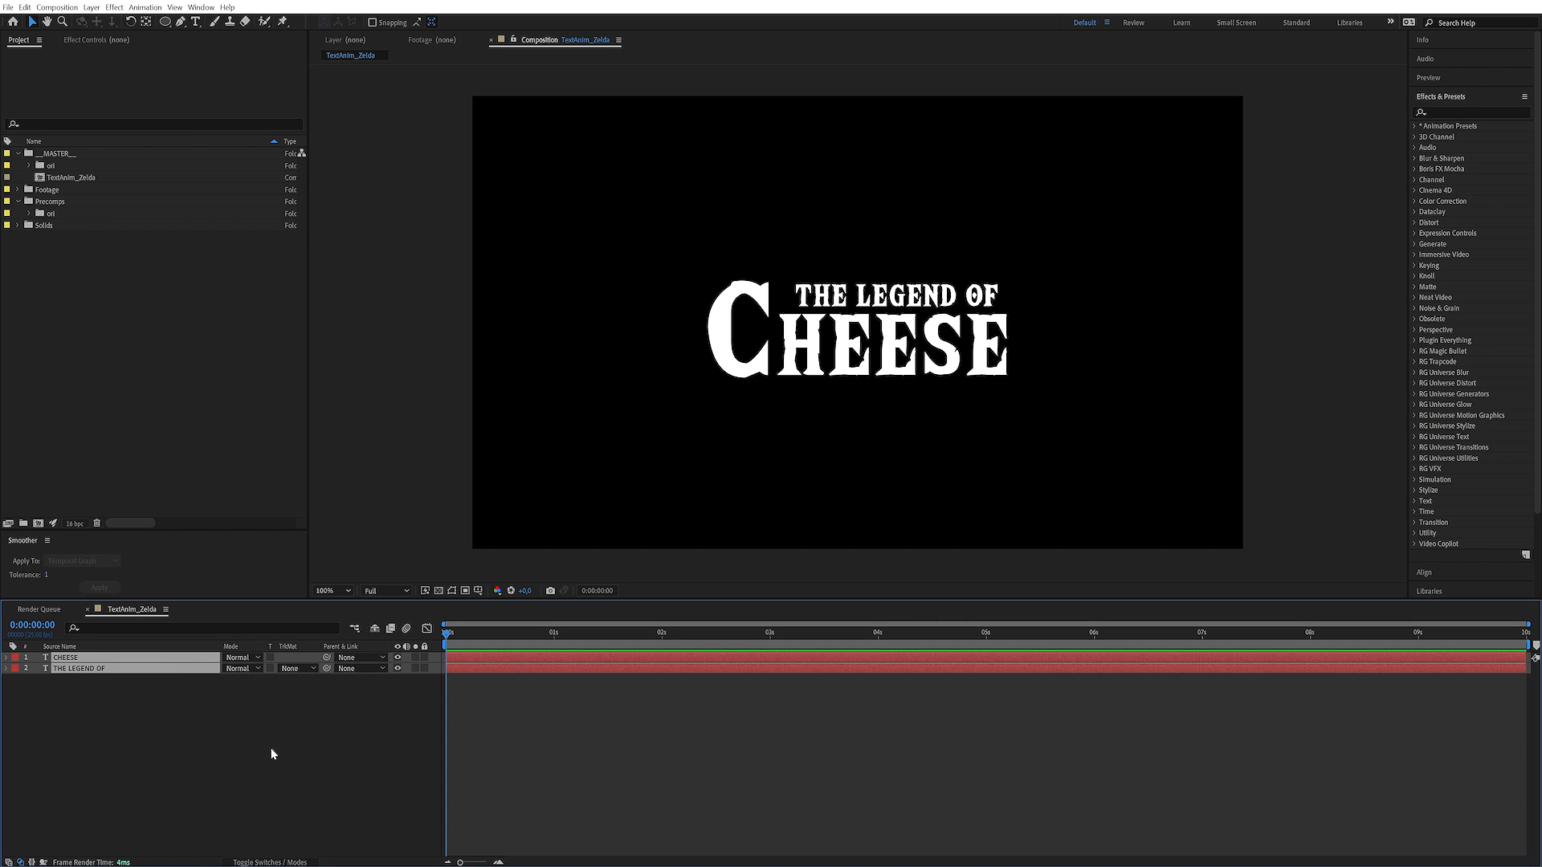
# Pre-compose the CHEESE and THE LEGEND OF layers into a composition named TEXT
pyautogui.hotkey('ctrl', 'shift', 'c')
pyautogui.write('TEXT')
pyautogui.press('Return')
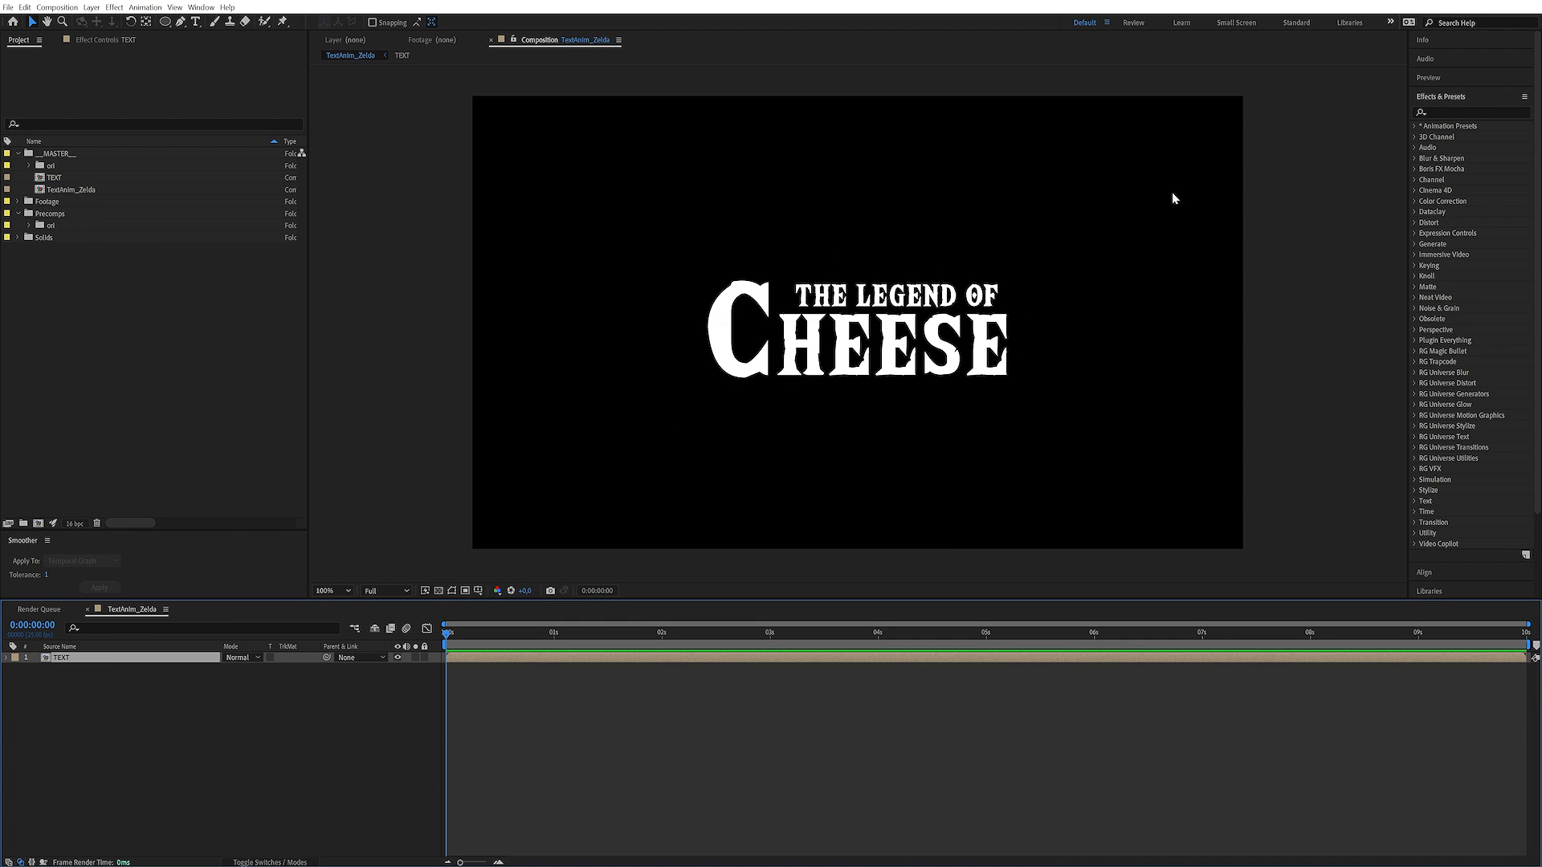
# Find the Fractal Noise effect and apply it to the TEXT layer
pyautogui.click(1455, 111)
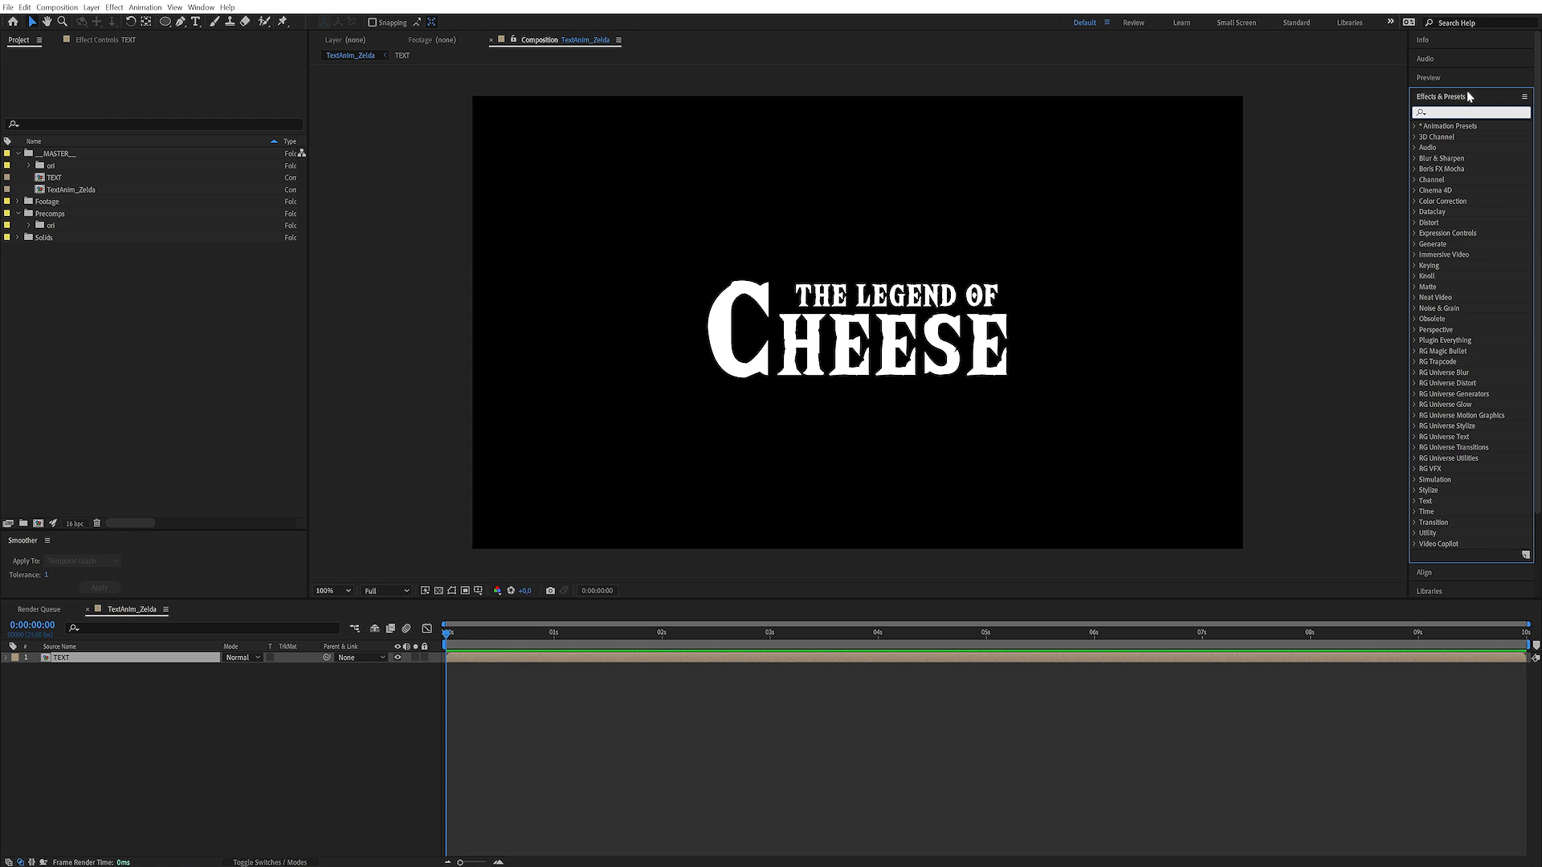
pyautogui.write('frac')
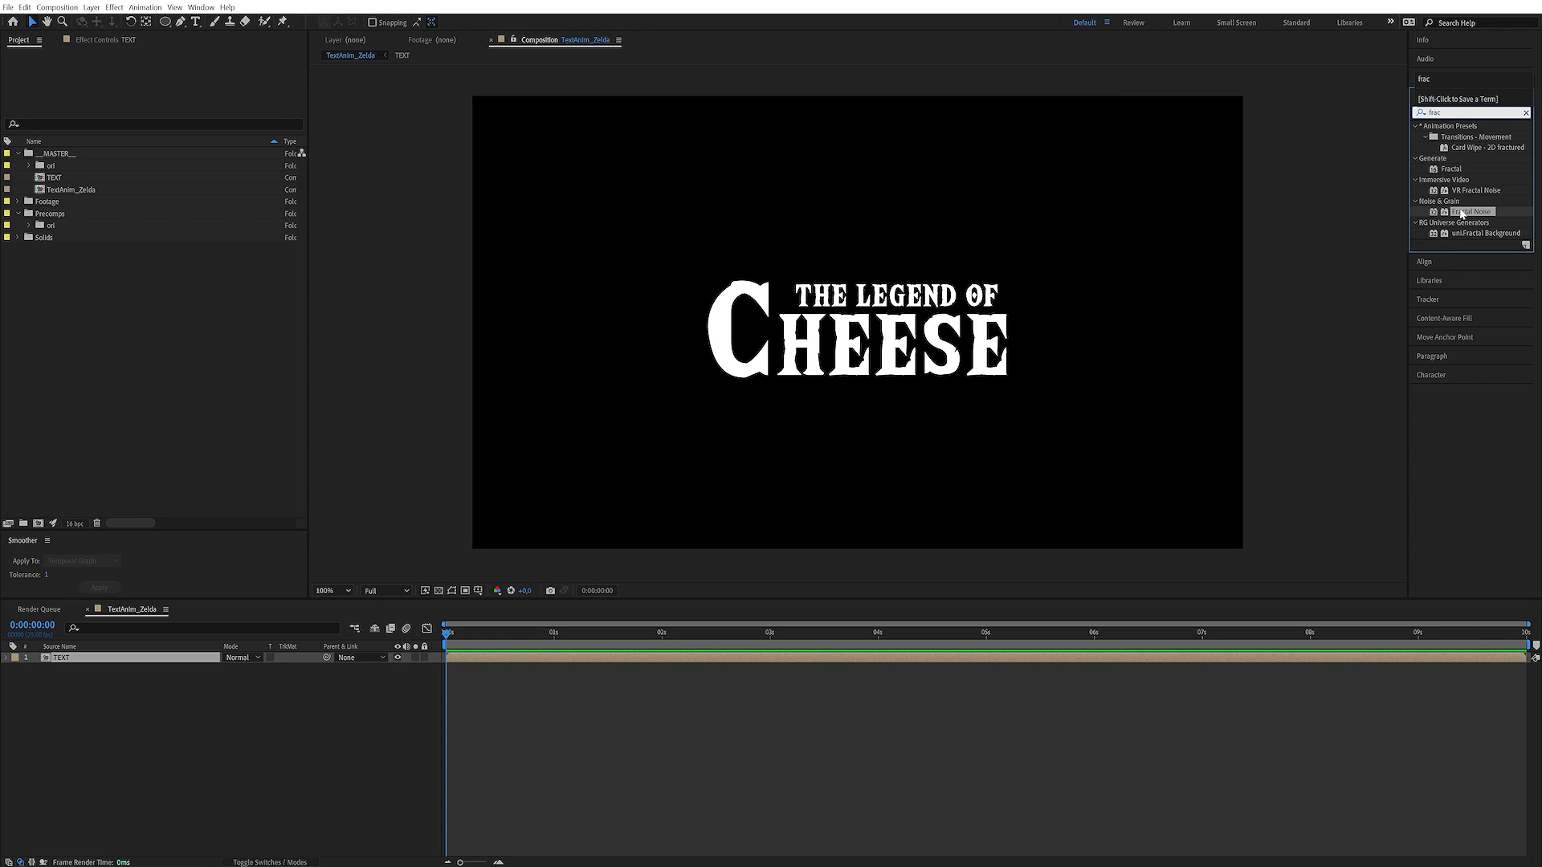
pyautogui.doubleClick(1462, 212)
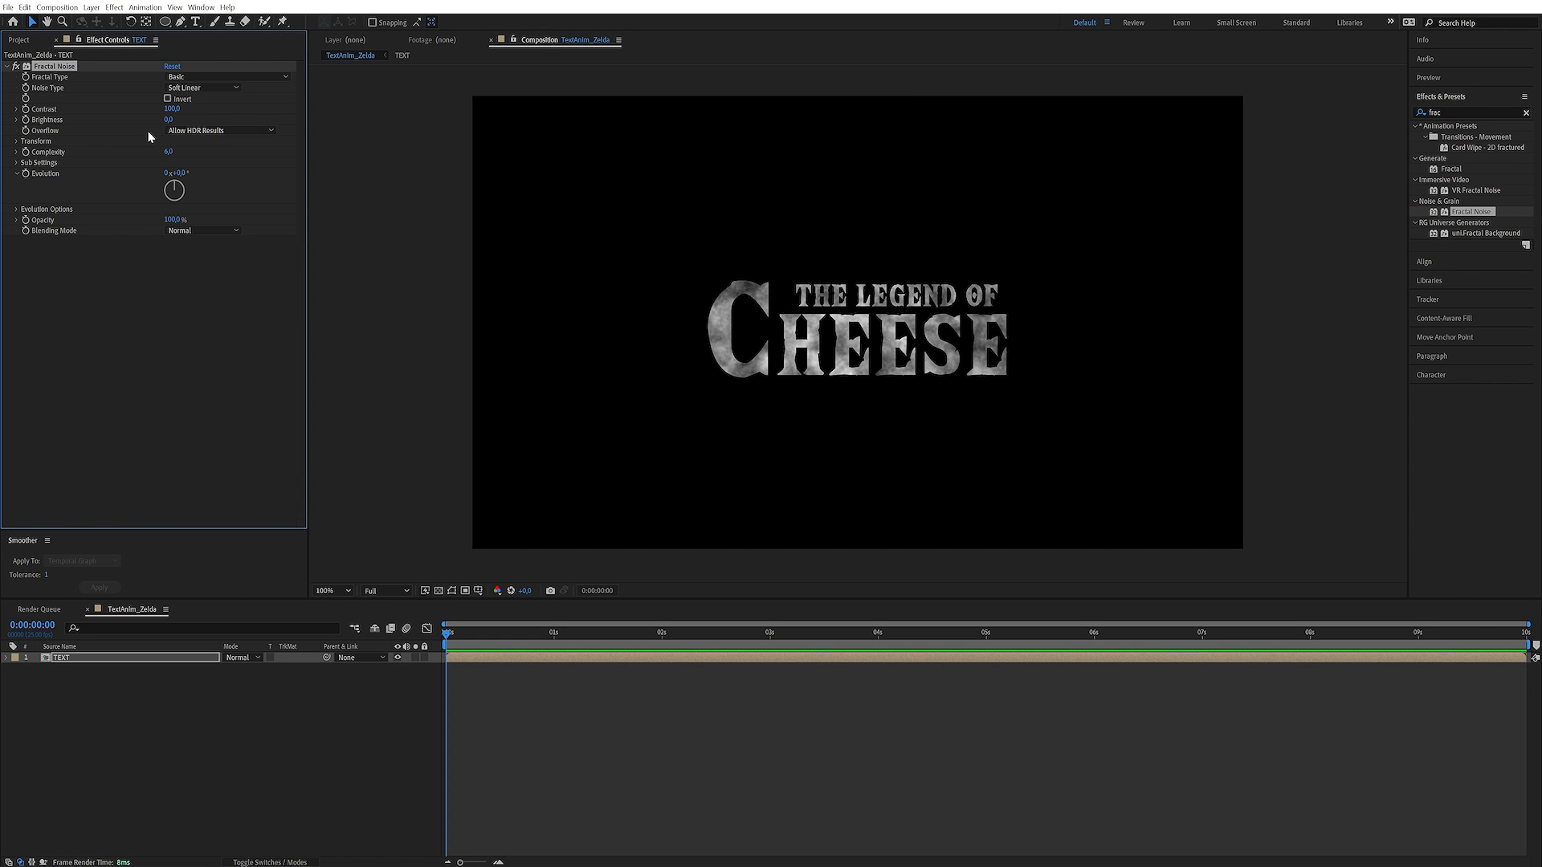
# Set Fractal Noise's Contrast to about 2510 and its Complexity to 3
pyautogui.moveTo(172, 109); pyautogui.dragTo(875, 11)
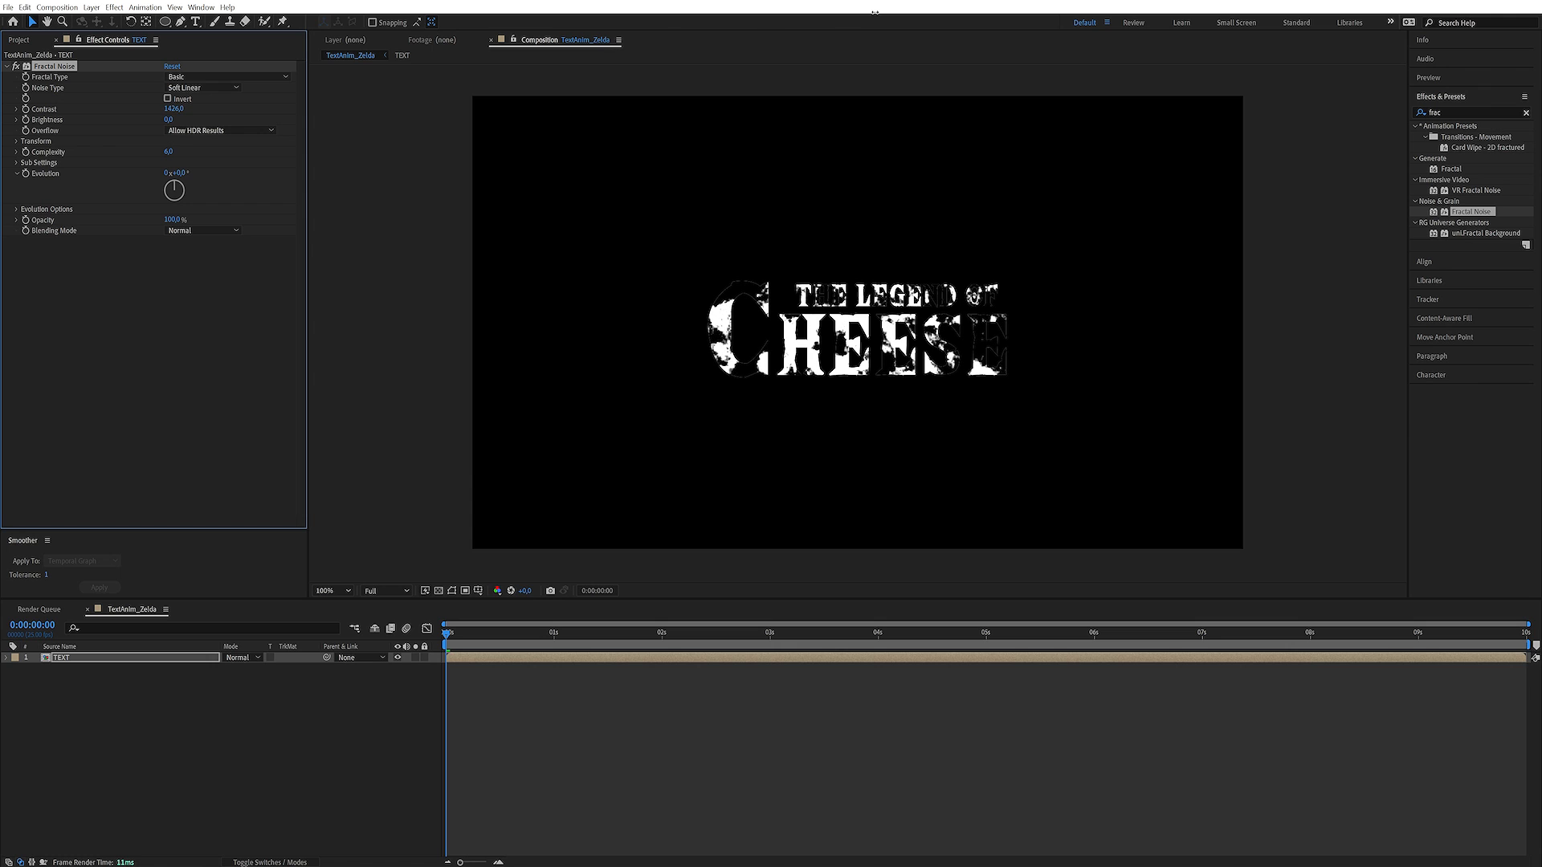
pyautogui.moveTo(174, 109); pyautogui.dragTo(276, 100)
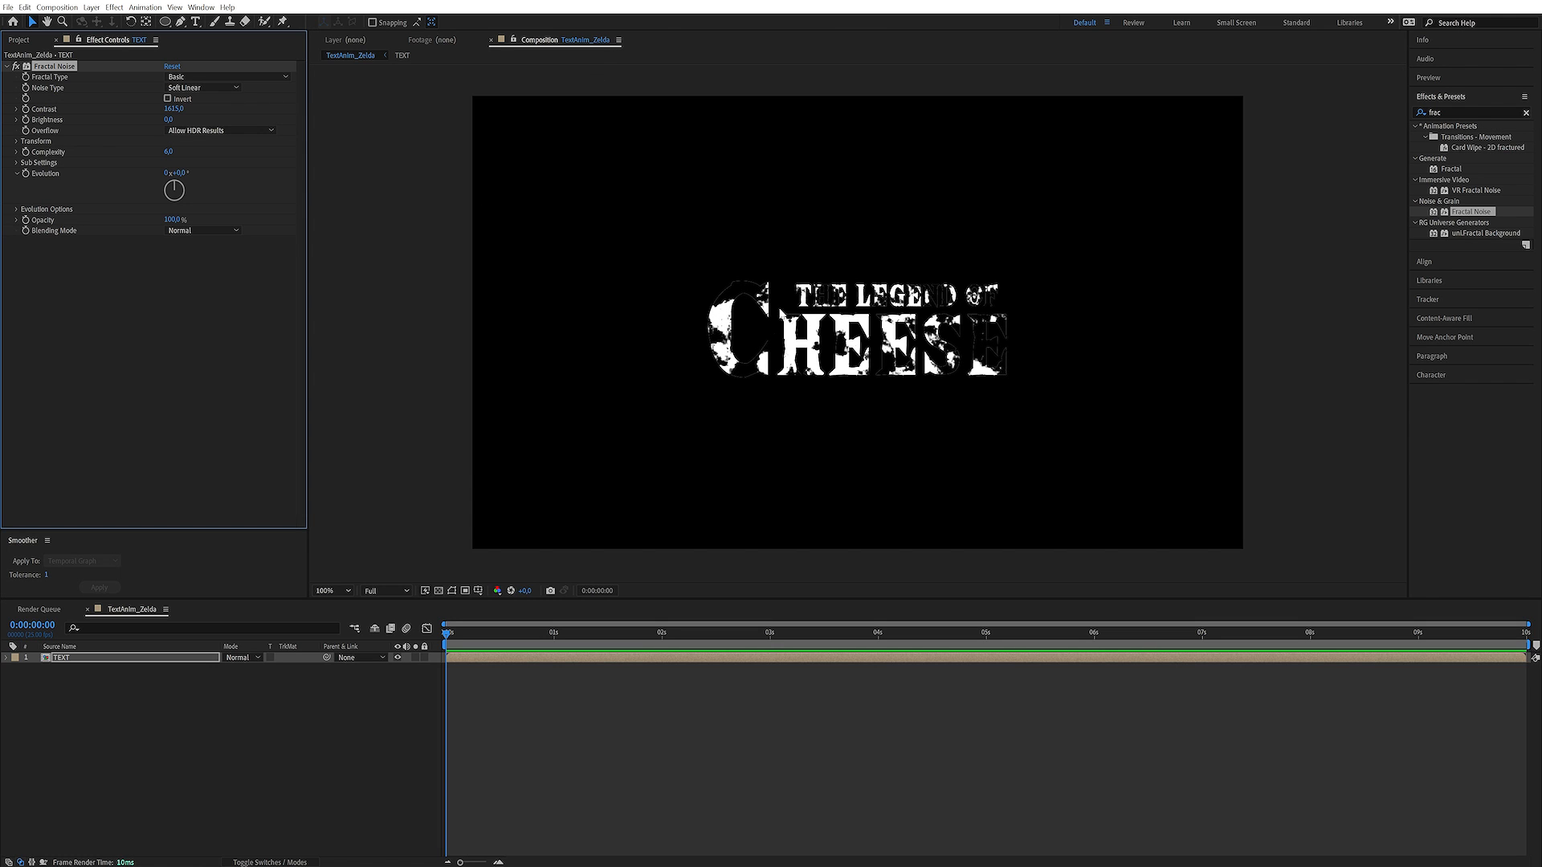
pyautogui.click(170, 153)
pyautogui.write('3')
pyautogui.press('Return')
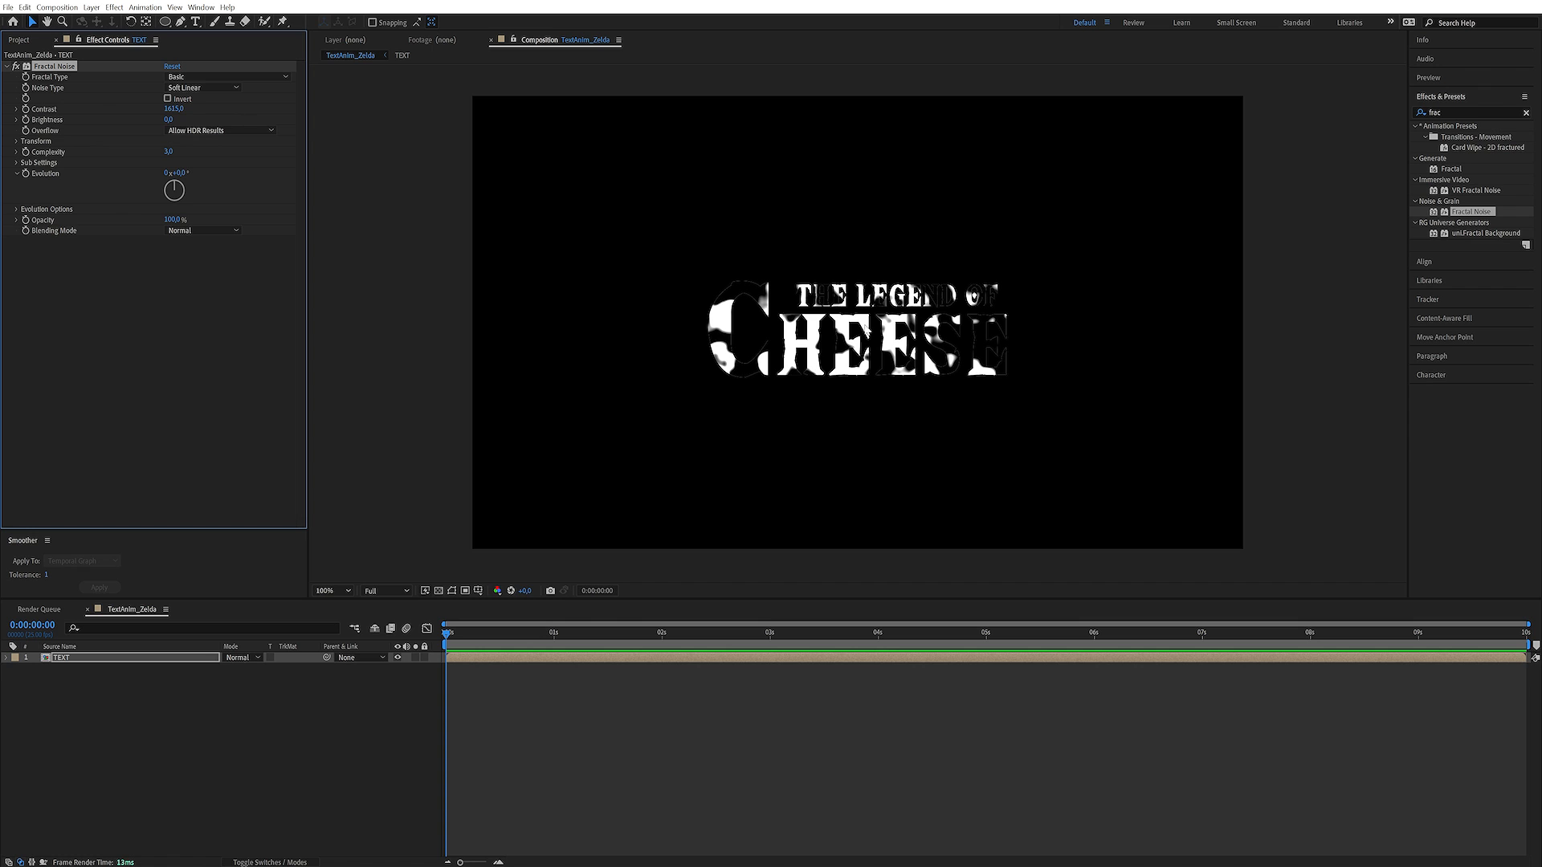
pyautogui.moveTo(173, 109); pyautogui.dragTo(251, 105)
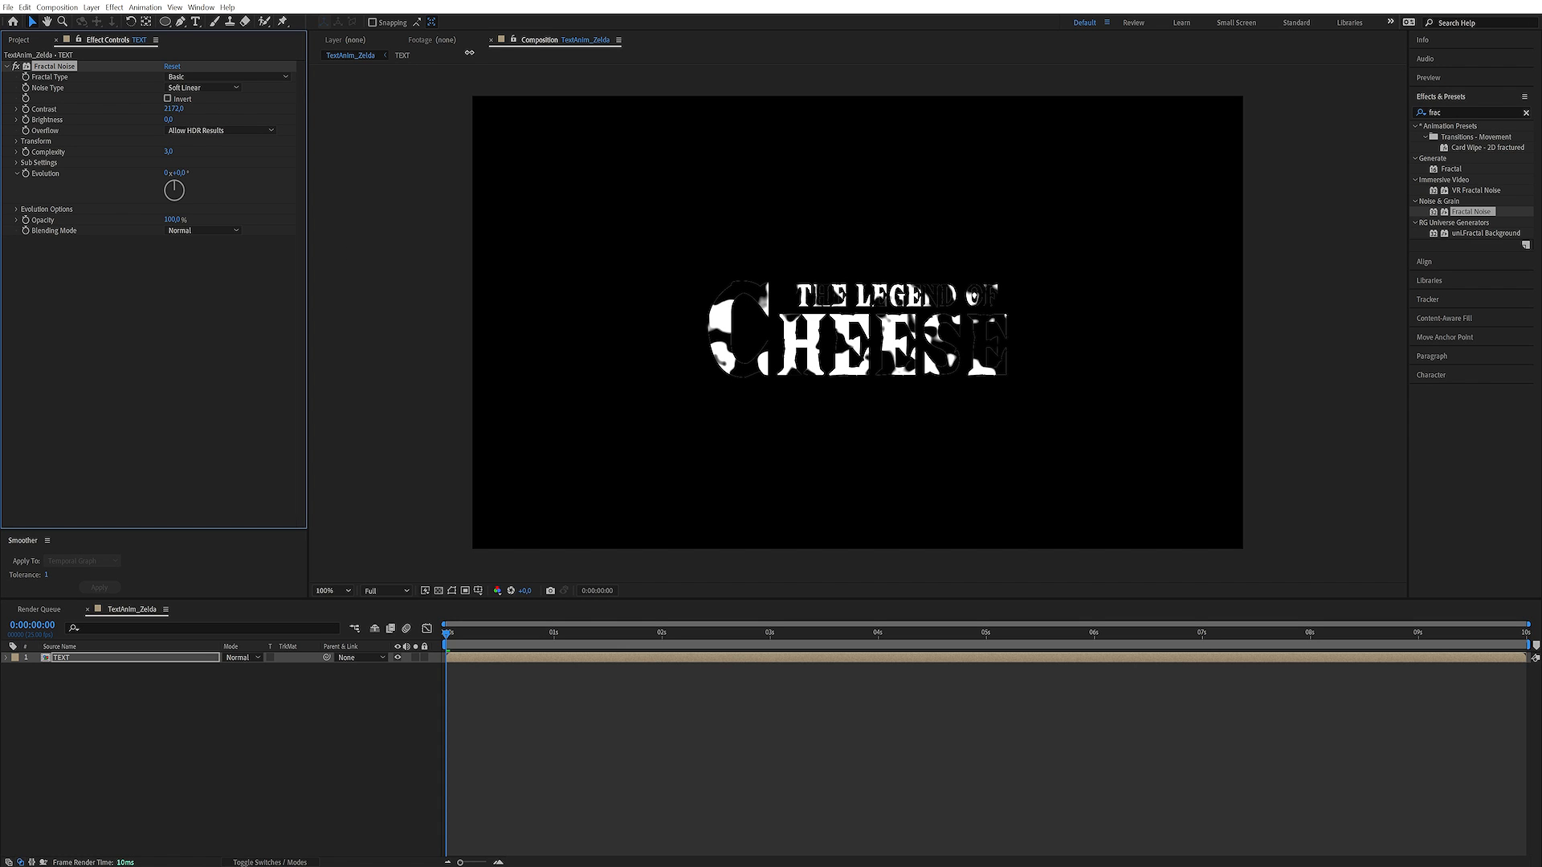
pyautogui.moveTo(586, 30); pyautogui.dragTo(588, 31)
# Keyframe Fractal Noise's Brightness from about 1165 at 3 seconds to about -1131 at 8 seconds
pyautogui.moveTo(174, 109); pyautogui.dragTo(844, 76)
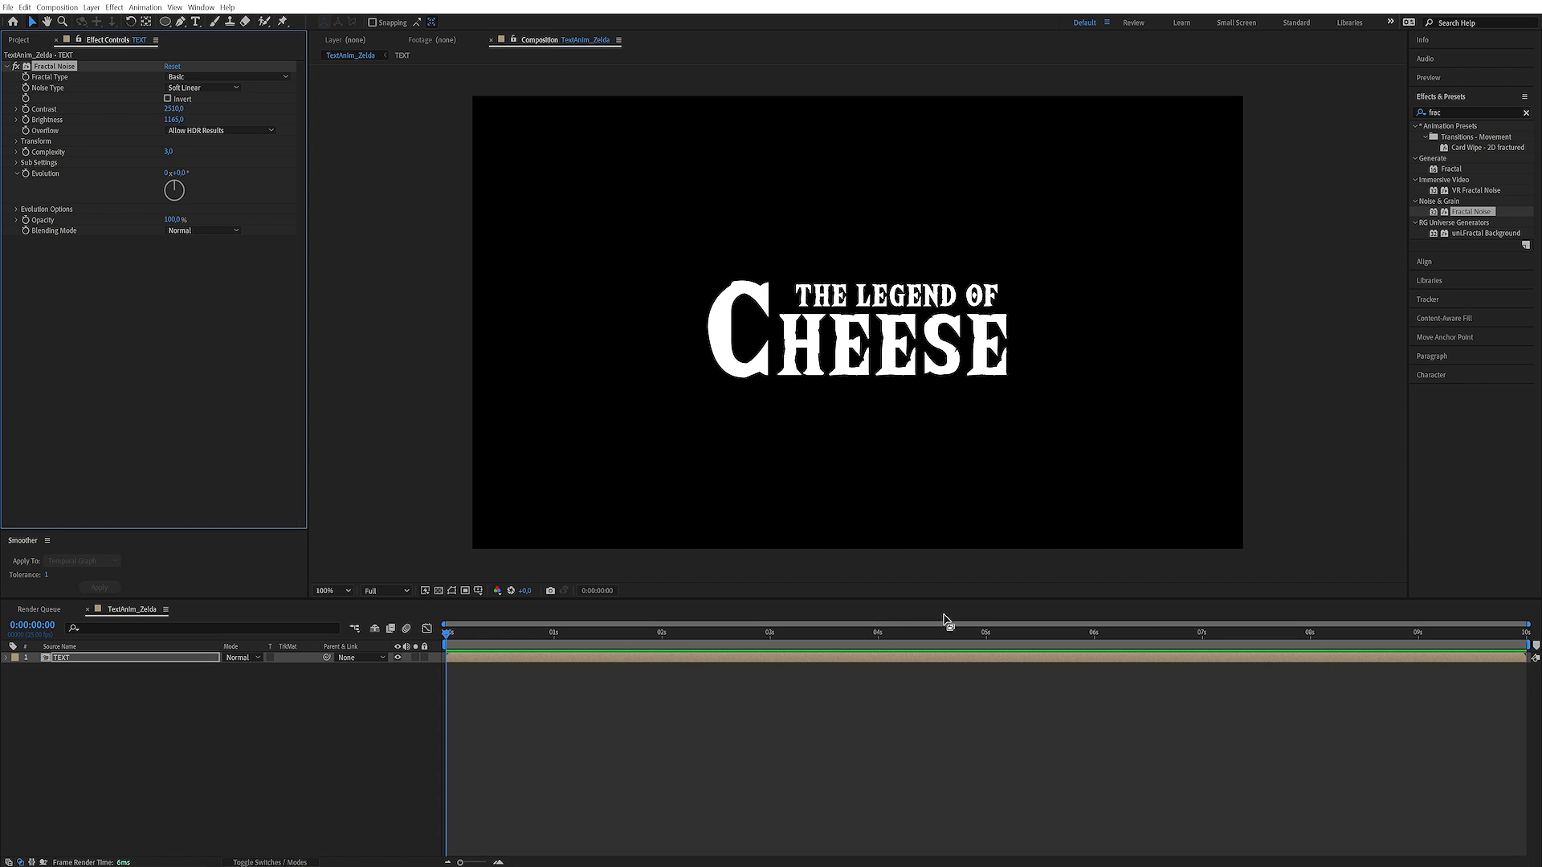
pyautogui.moveTo(884, 638); pyautogui.dragTo(779, 632)
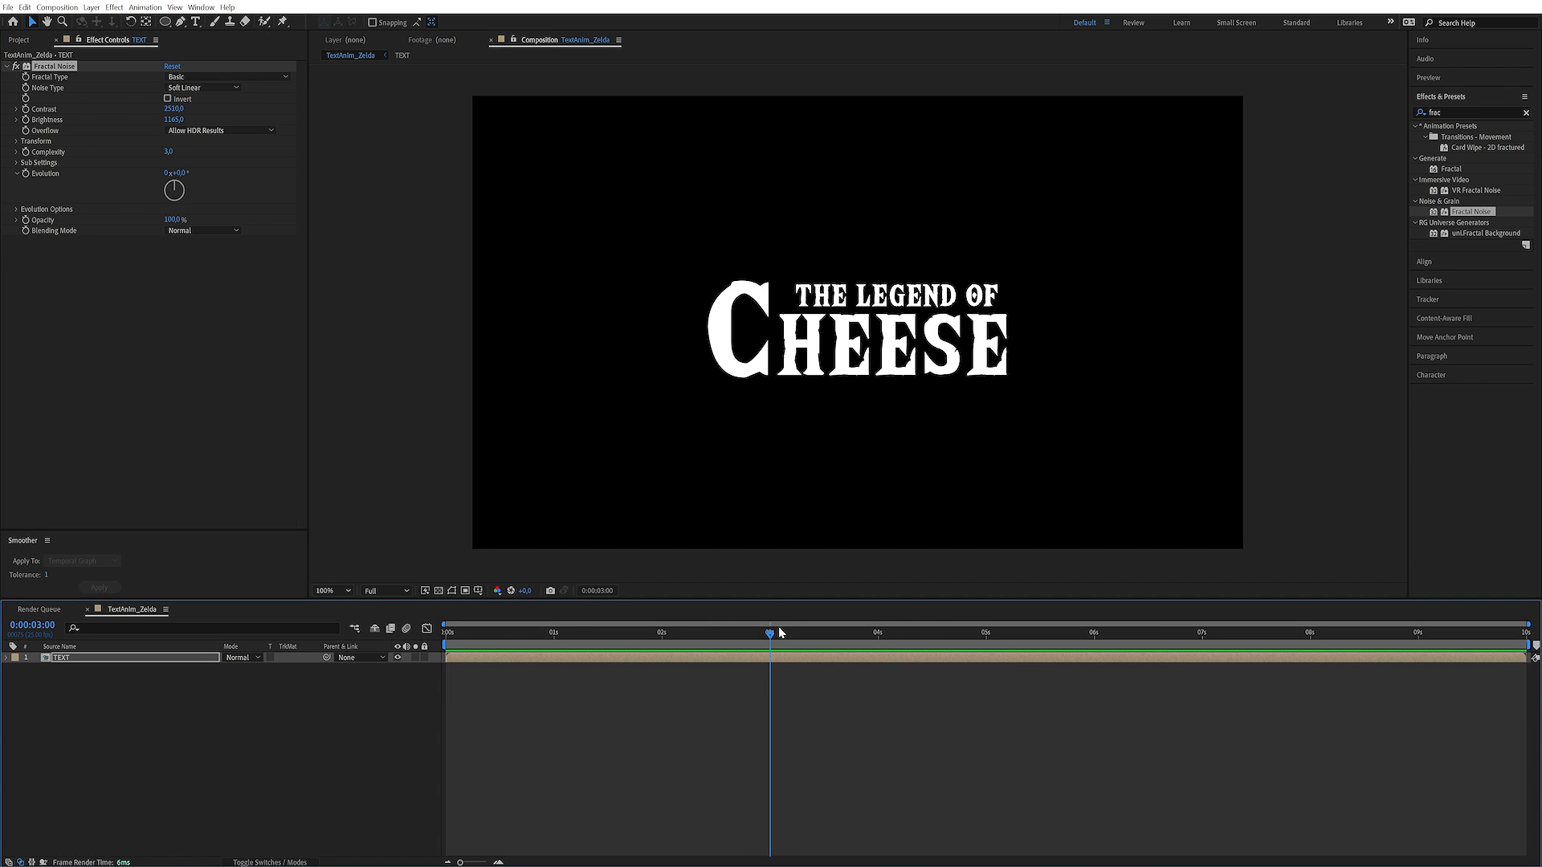
pyautogui.click(26, 119)
pyautogui.moveTo(947, 634); pyautogui.dragTo(1310, 651)
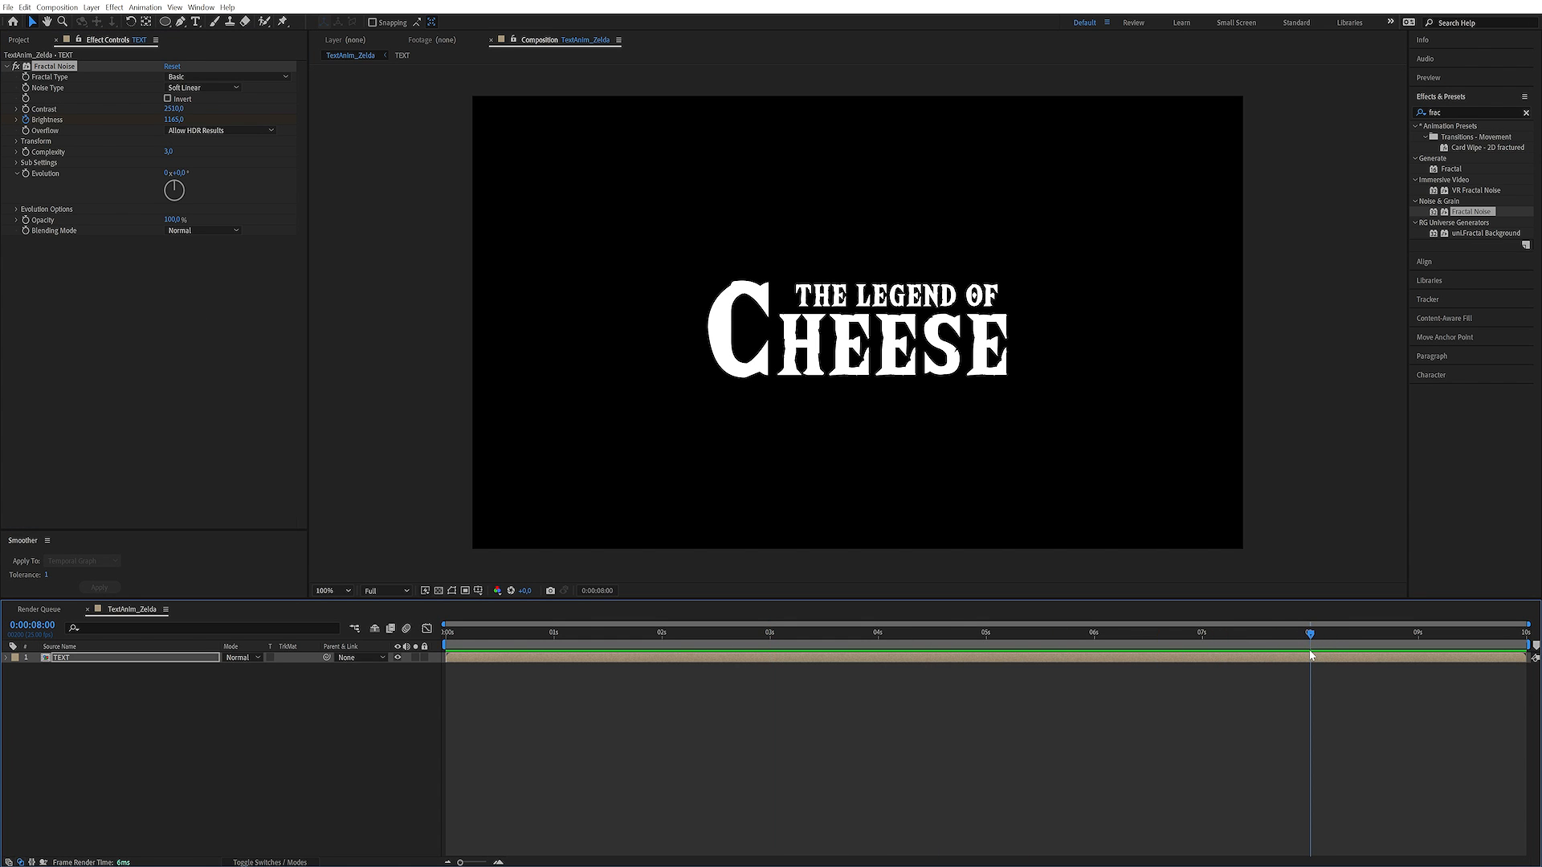
pyautogui.moveTo(171, 118); pyautogui.dragTo(64, 134)
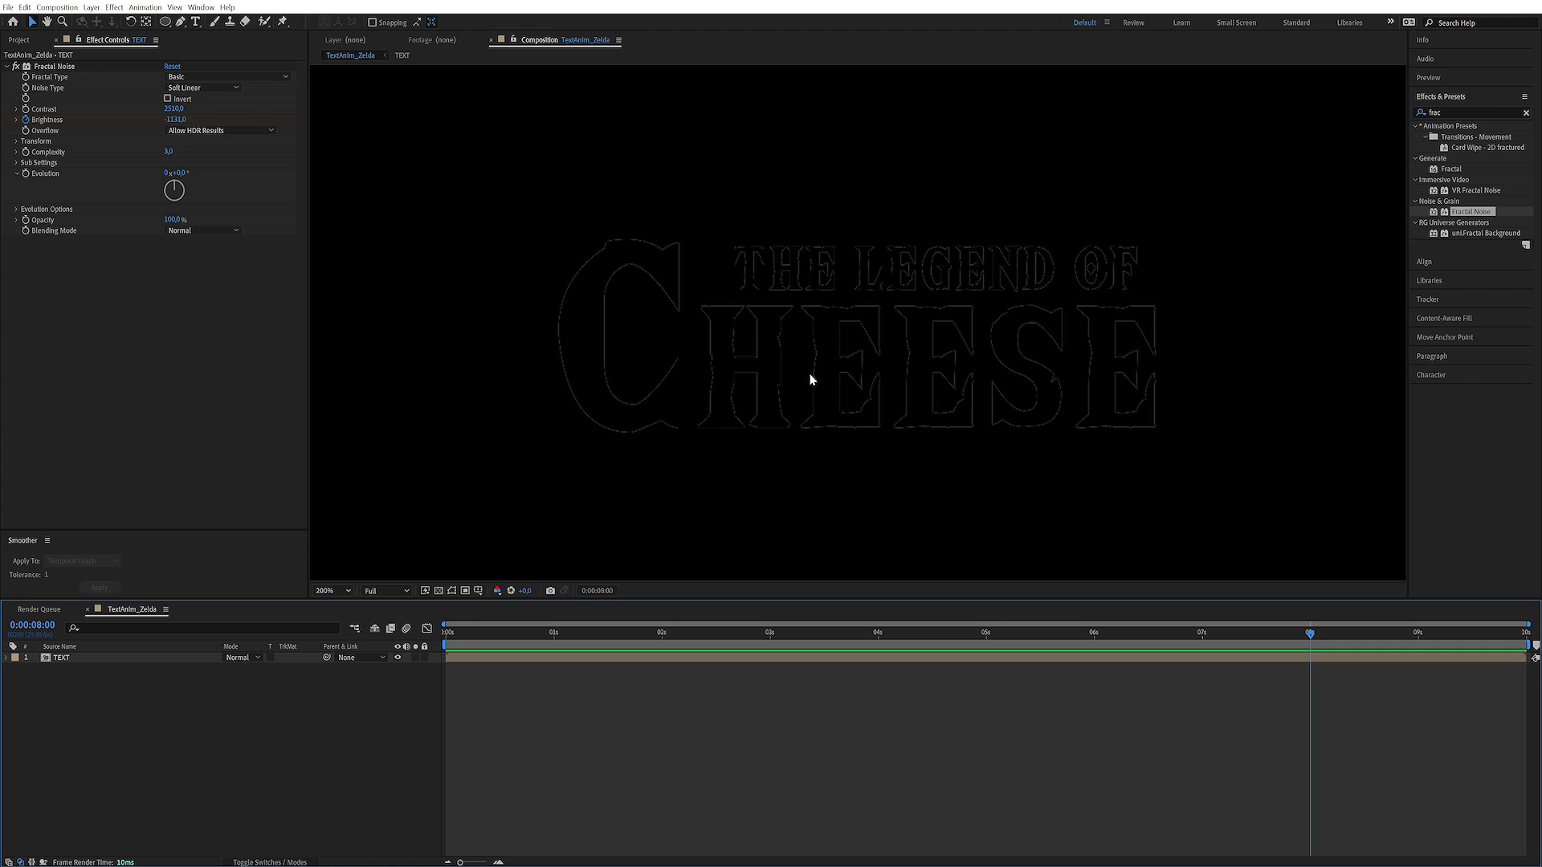
# Find the Tint effect and apply it to the TEXT layer
pyautogui.press(',')
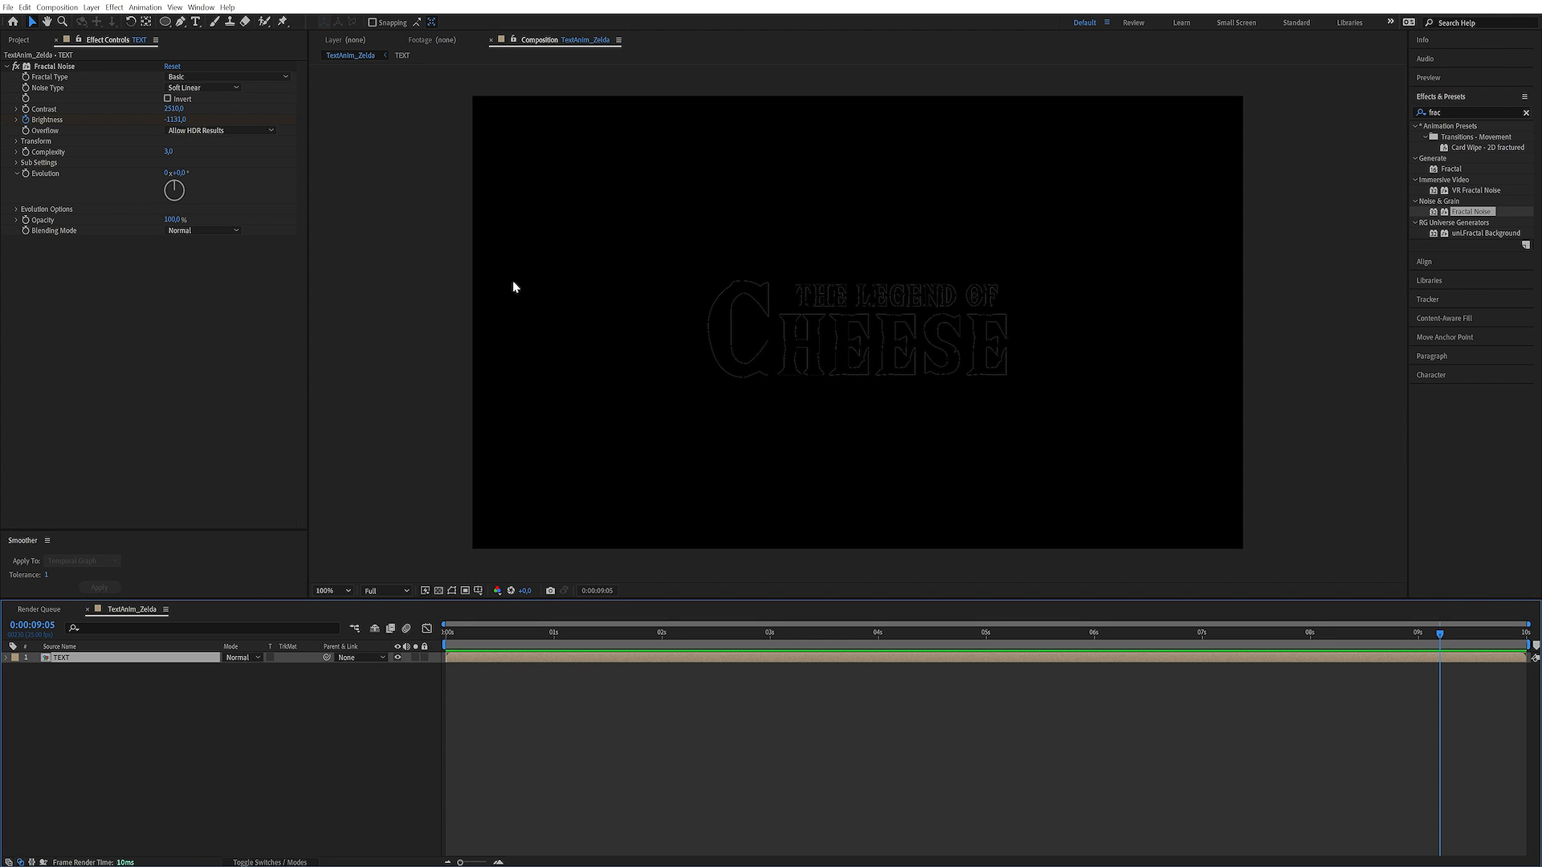
pyautogui.click(1451, 112)
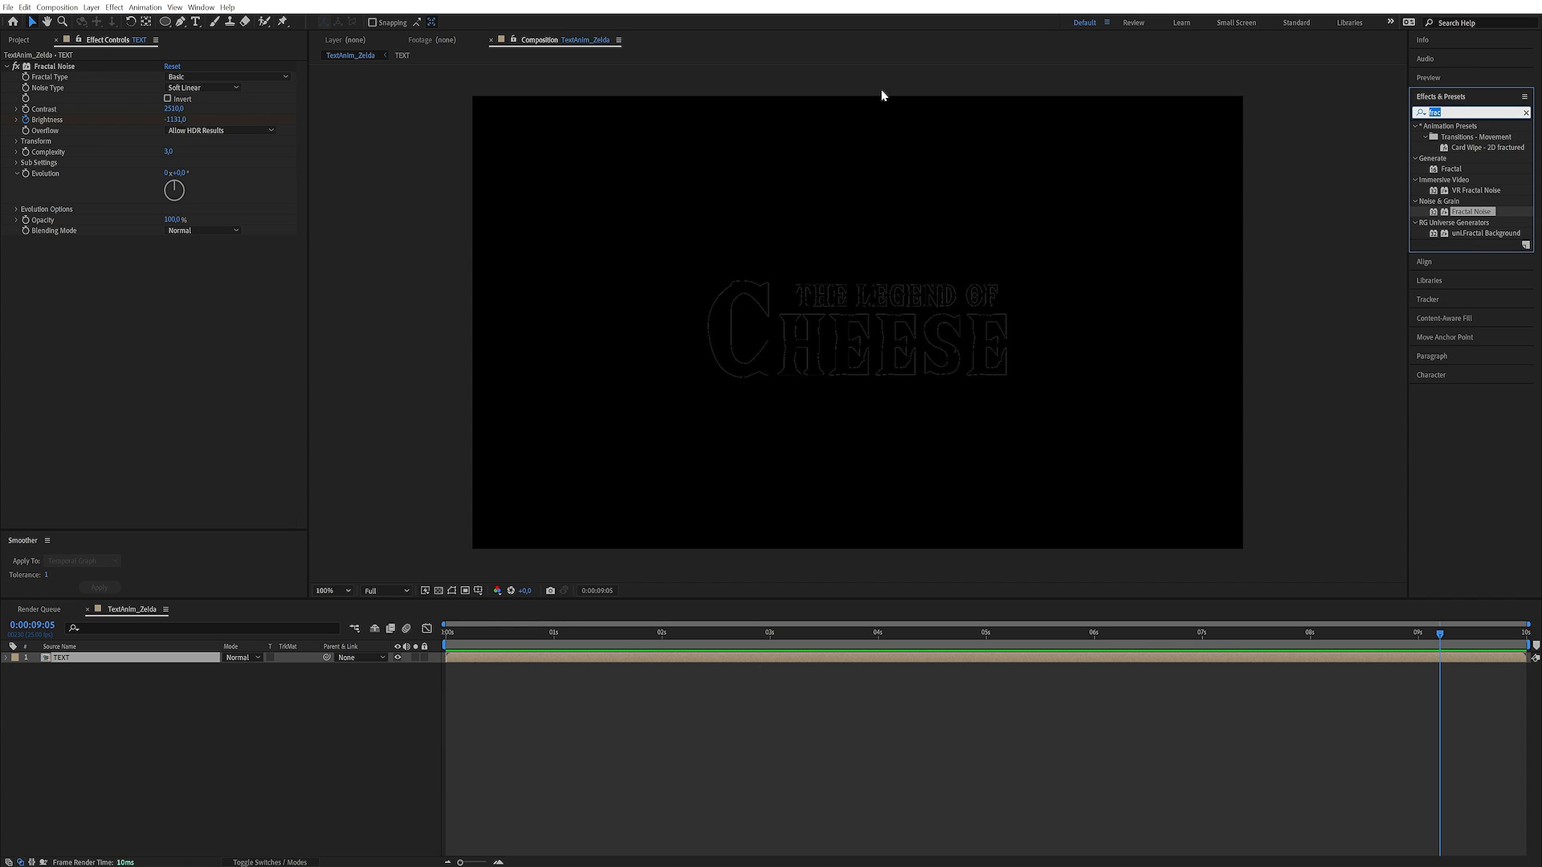
pyautogui.write('tur')
pyautogui.press('BackSpace')
pyautogui.press('BackSpace')
pyautogui.write('in')
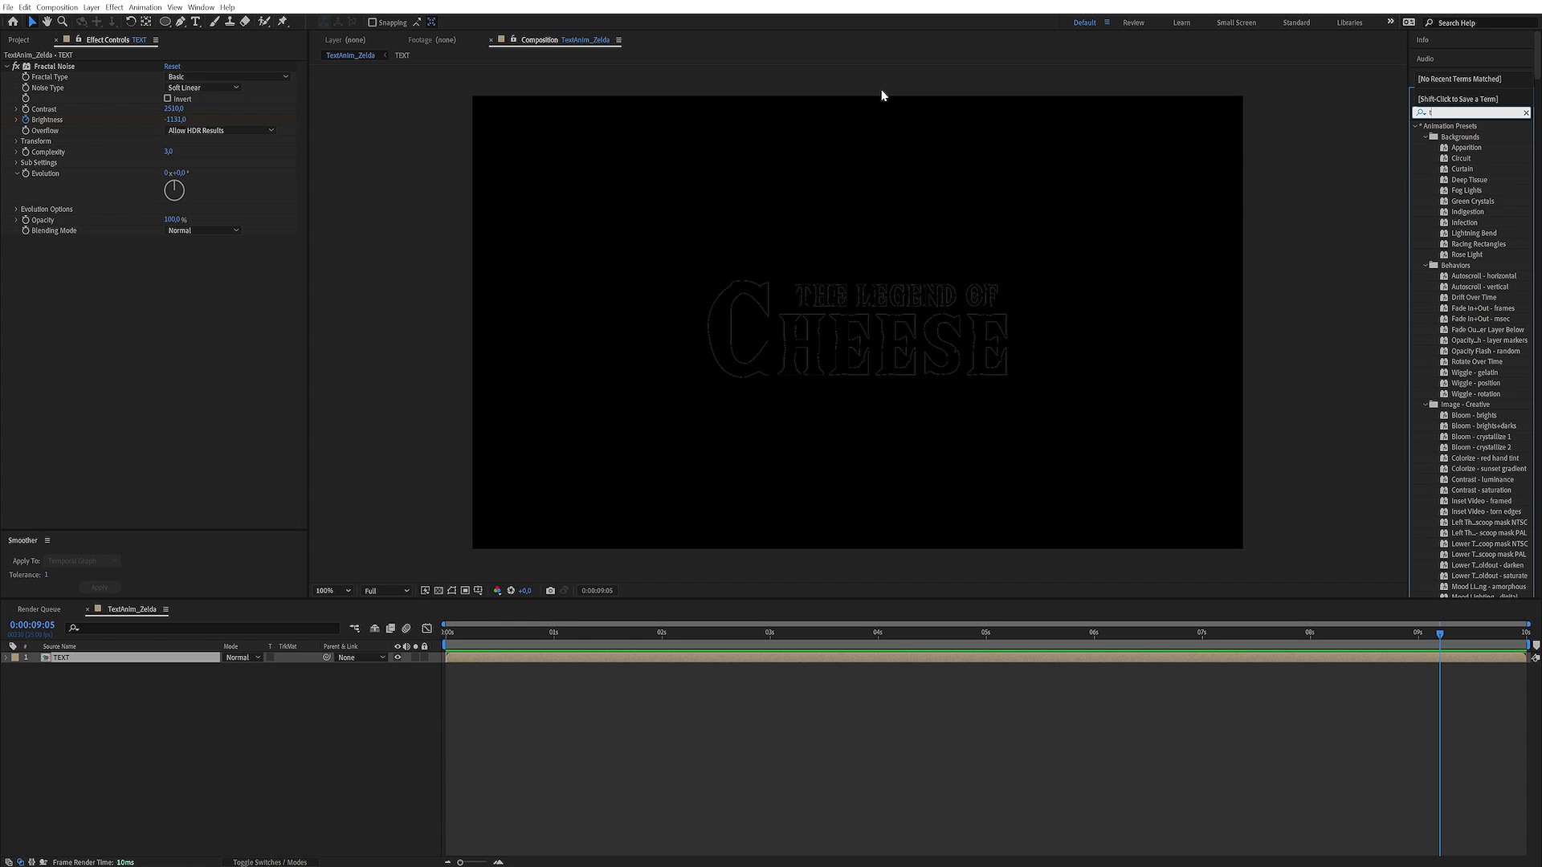
pyautogui.doubleClick(1457, 276)
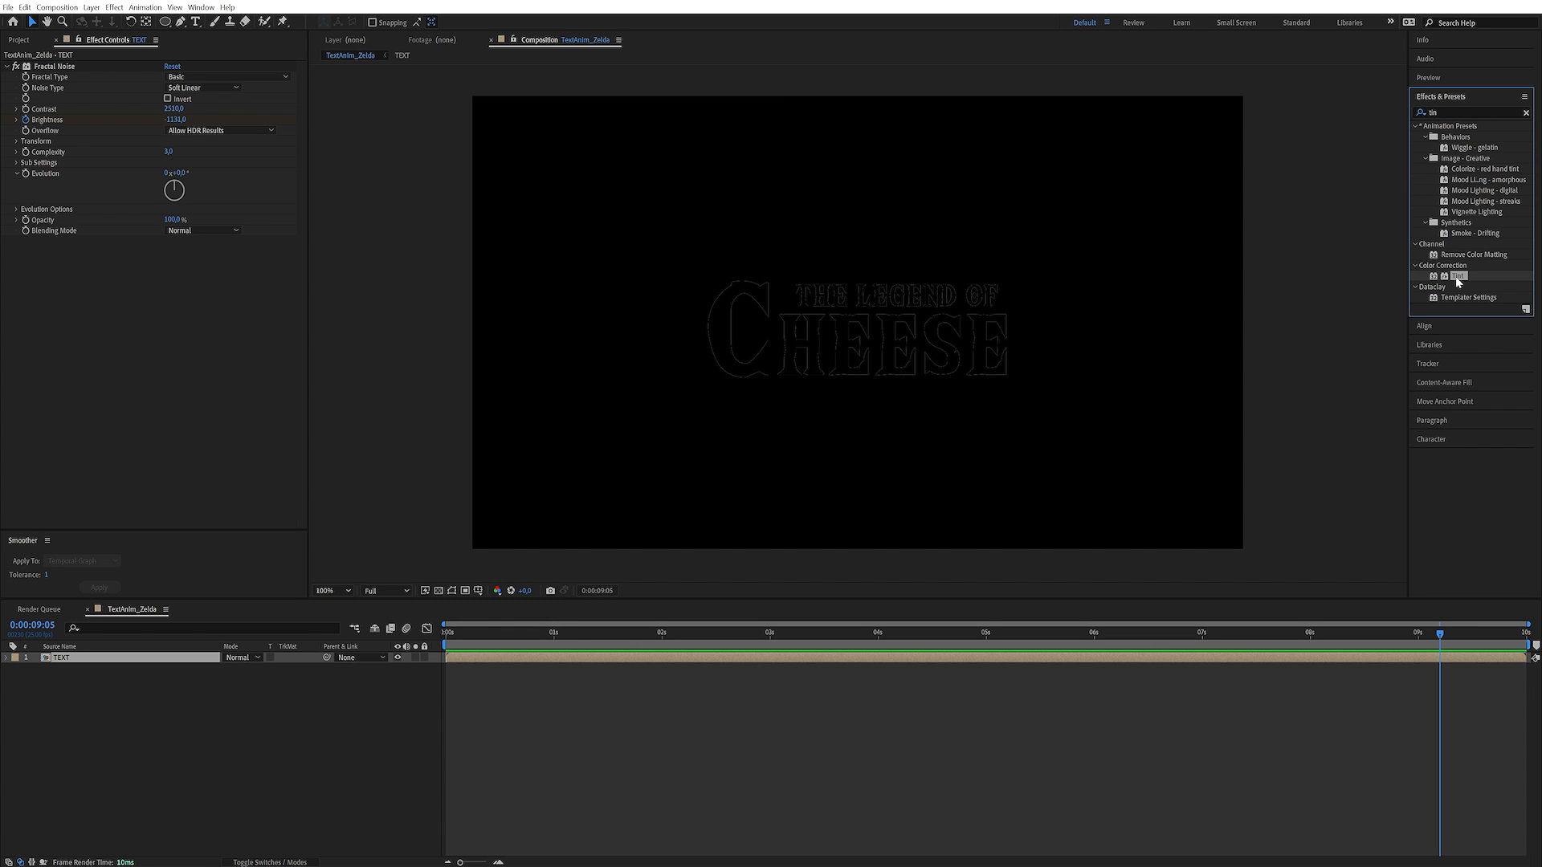
# Place Tint above Fractal Noise and sample black from the composition for Map White To
pyautogui.moveTo(58, 238); pyautogui.dragTo(64, 66)
pyautogui.click(186, 87)
pyautogui.click(635, 393)
# Show the transparency grid to check whether the blackened text is still opaque
pyautogui.click(438, 591)
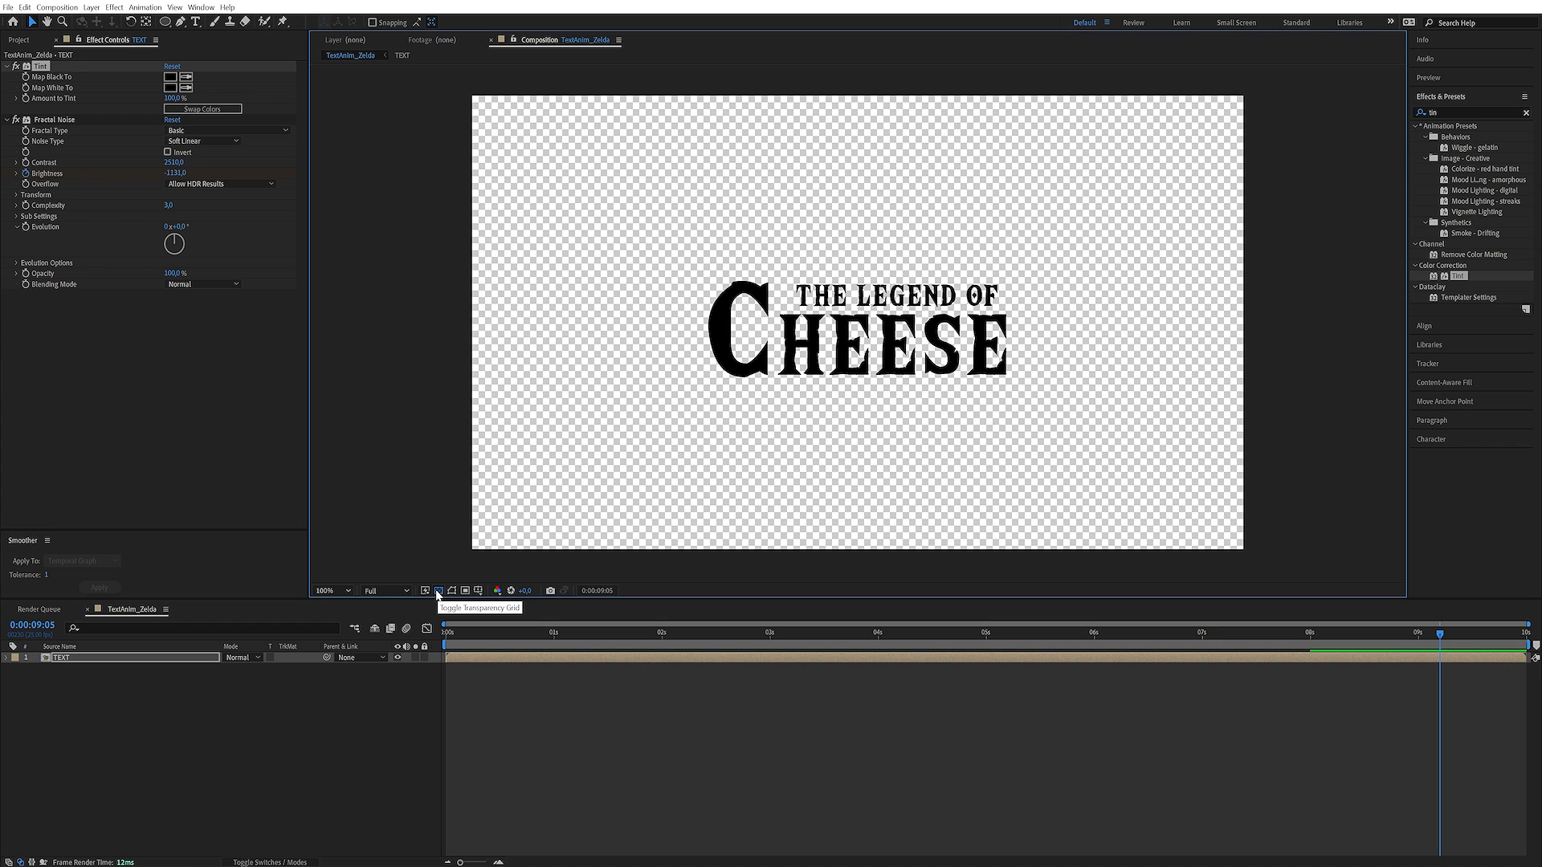
pyautogui.click(438, 591)
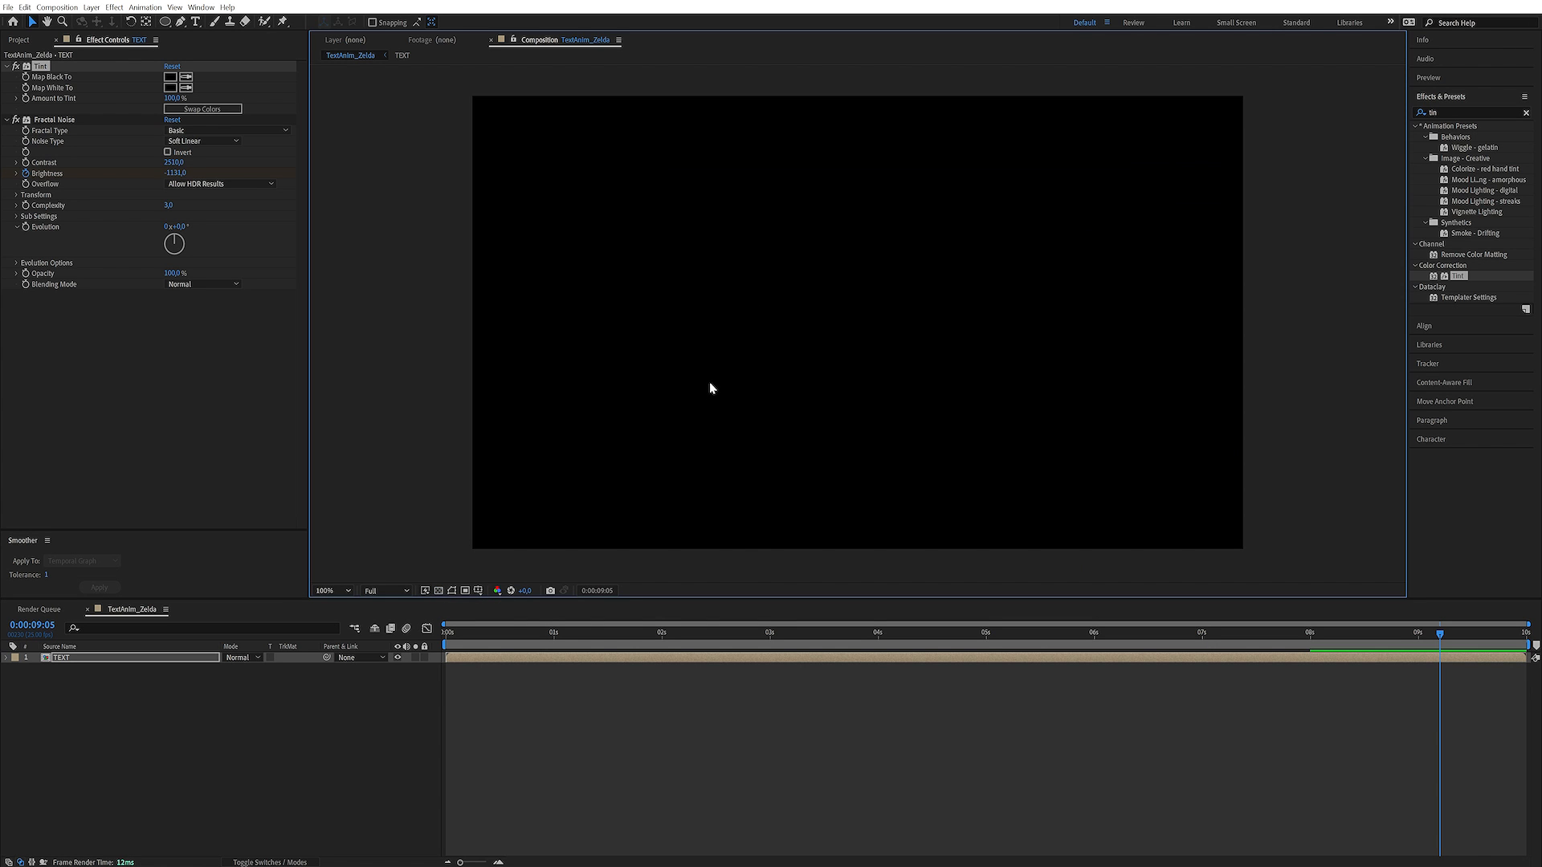
pyautogui.click(438, 591)
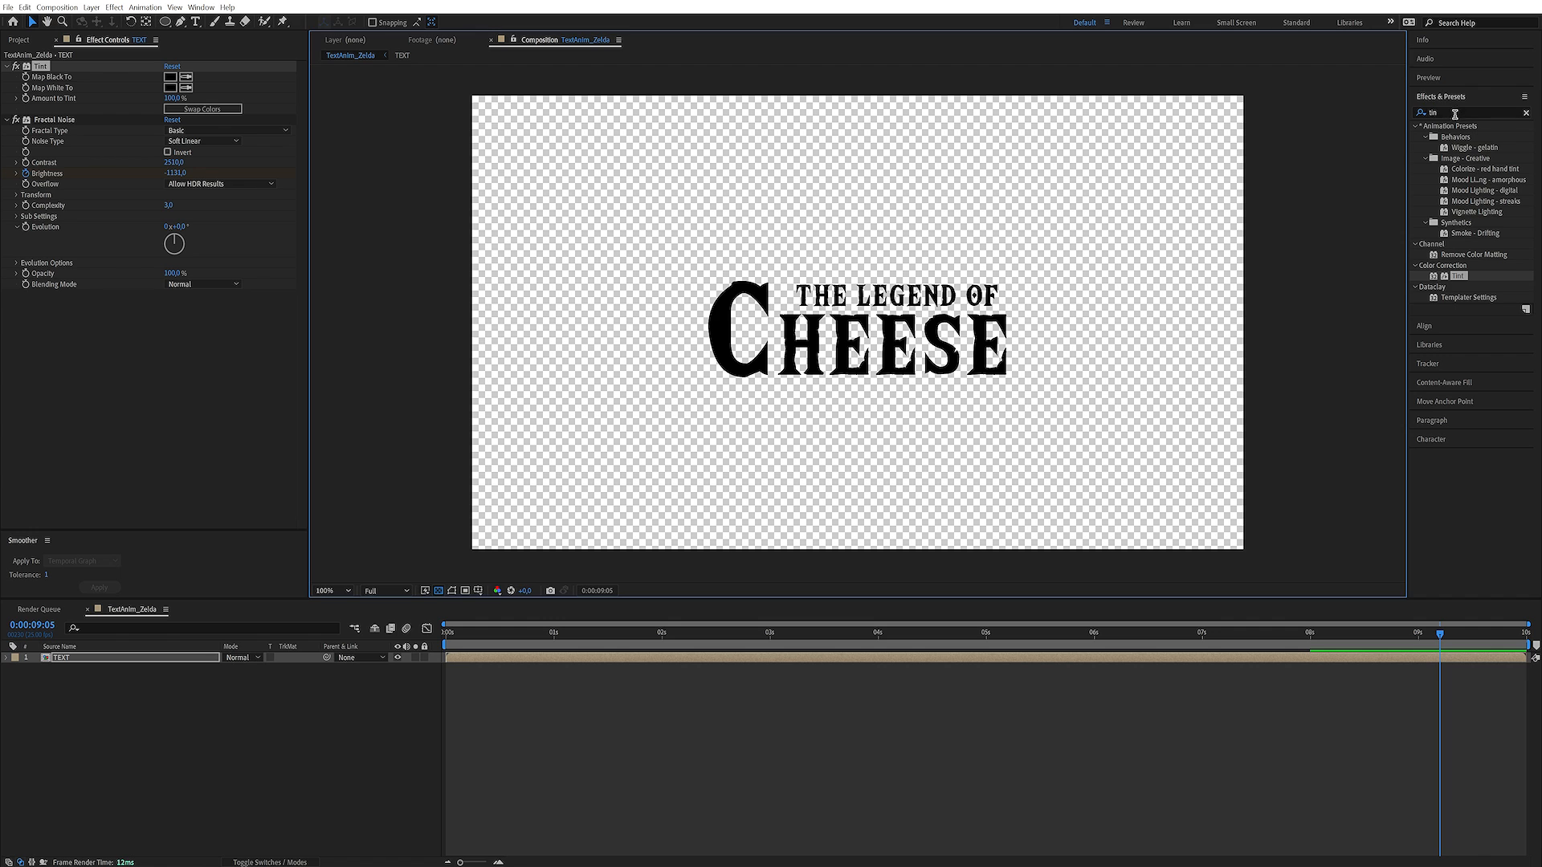
# Find the UnMult effect and add it below Fractal Noise on the TEXT layer
pyautogui.click(1455, 114)
pyautogui.write('unm')
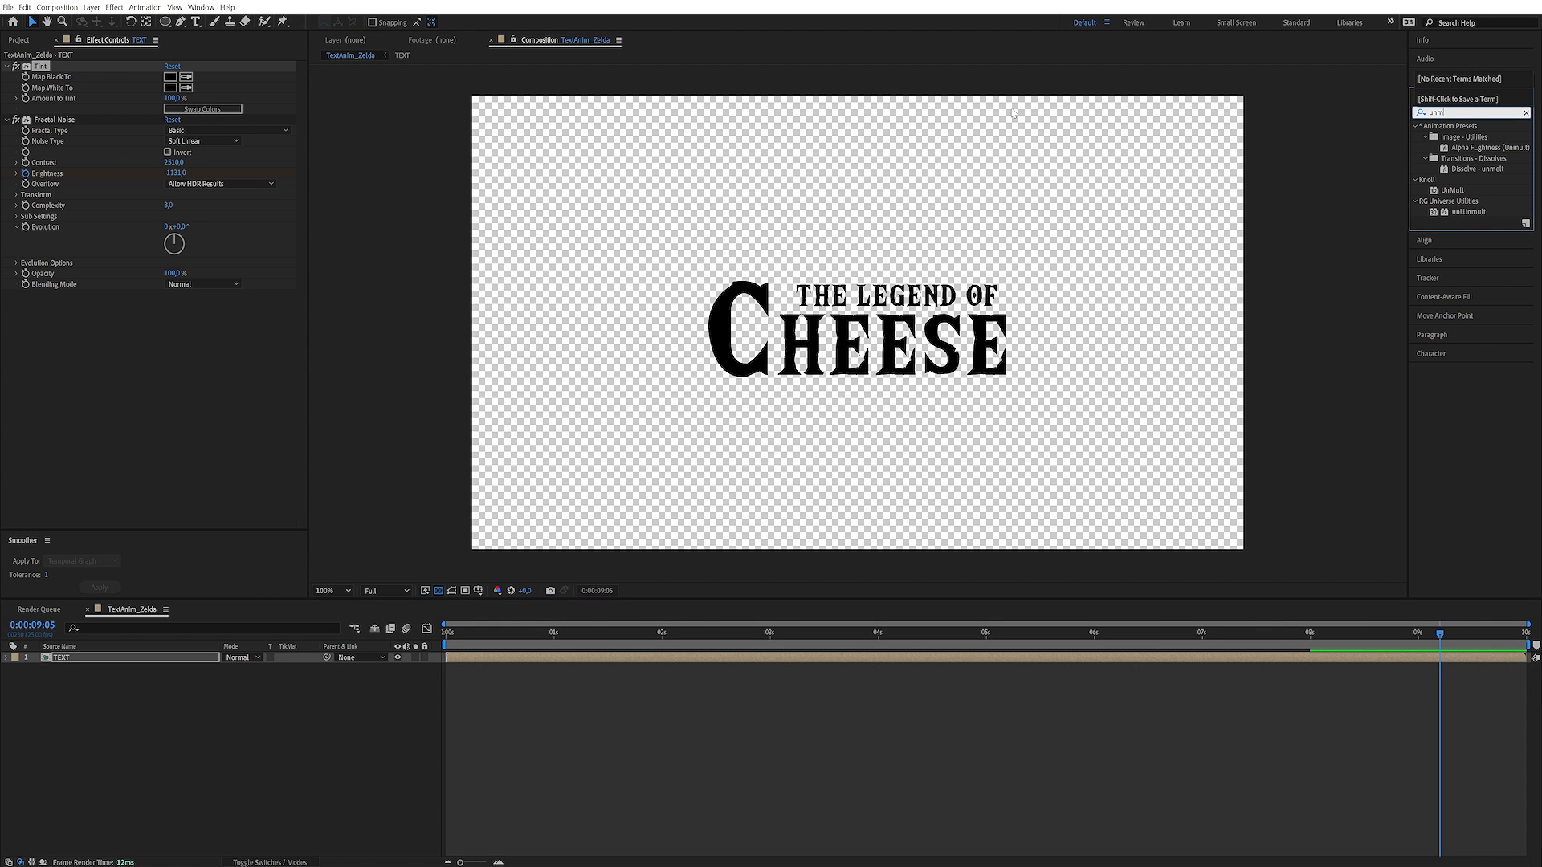
pyautogui.moveTo(1461, 192); pyautogui.dragTo(337, 297)
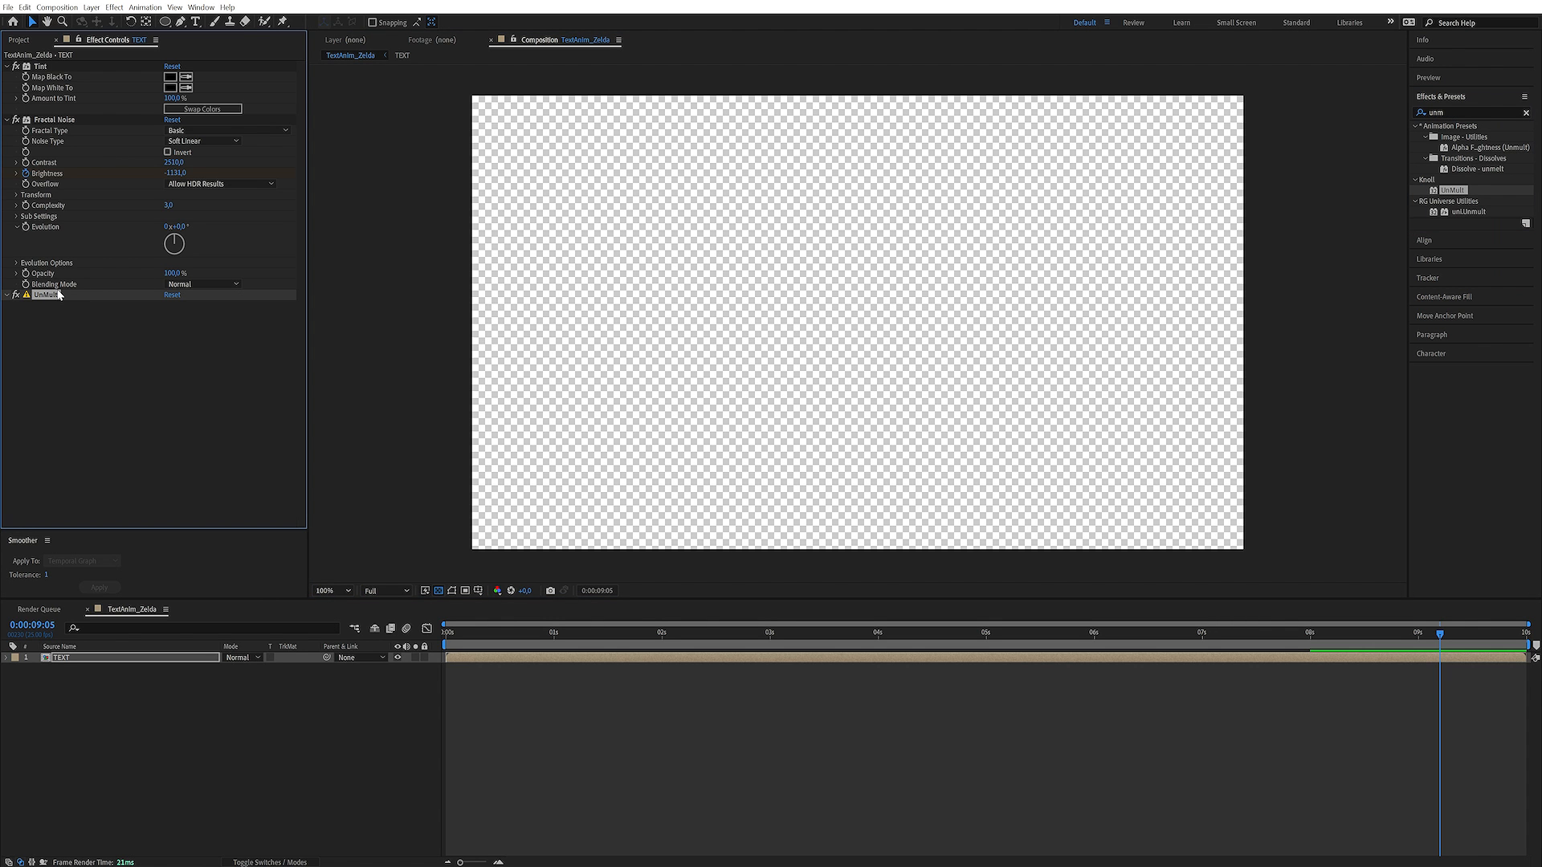
pyautogui.moveTo(43, 295); pyautogui.dragTo(75, 295)
# Preview the dissolve with the transparency grid hidden, reveal the TEXT layer's keyframes and return to 3 seconds
pyautogui.moveTo(1415, 639); pyautogui.dragTo(1209, 647)
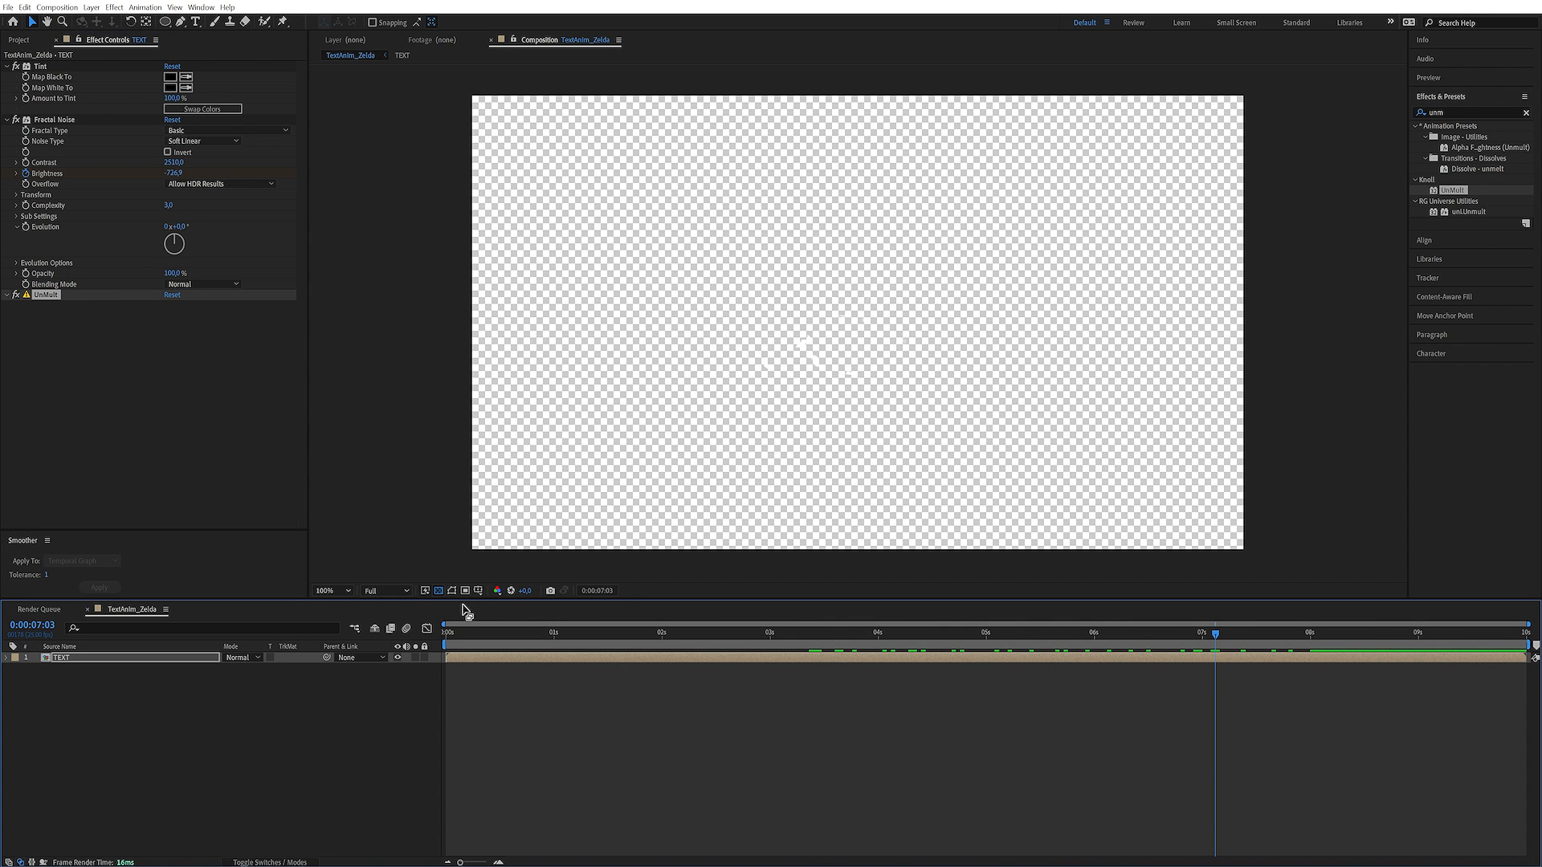
pyautogui.click(439, 592)
pyautogui.moveTo(1116, 635); pyautogui.dragTo(993, 664)
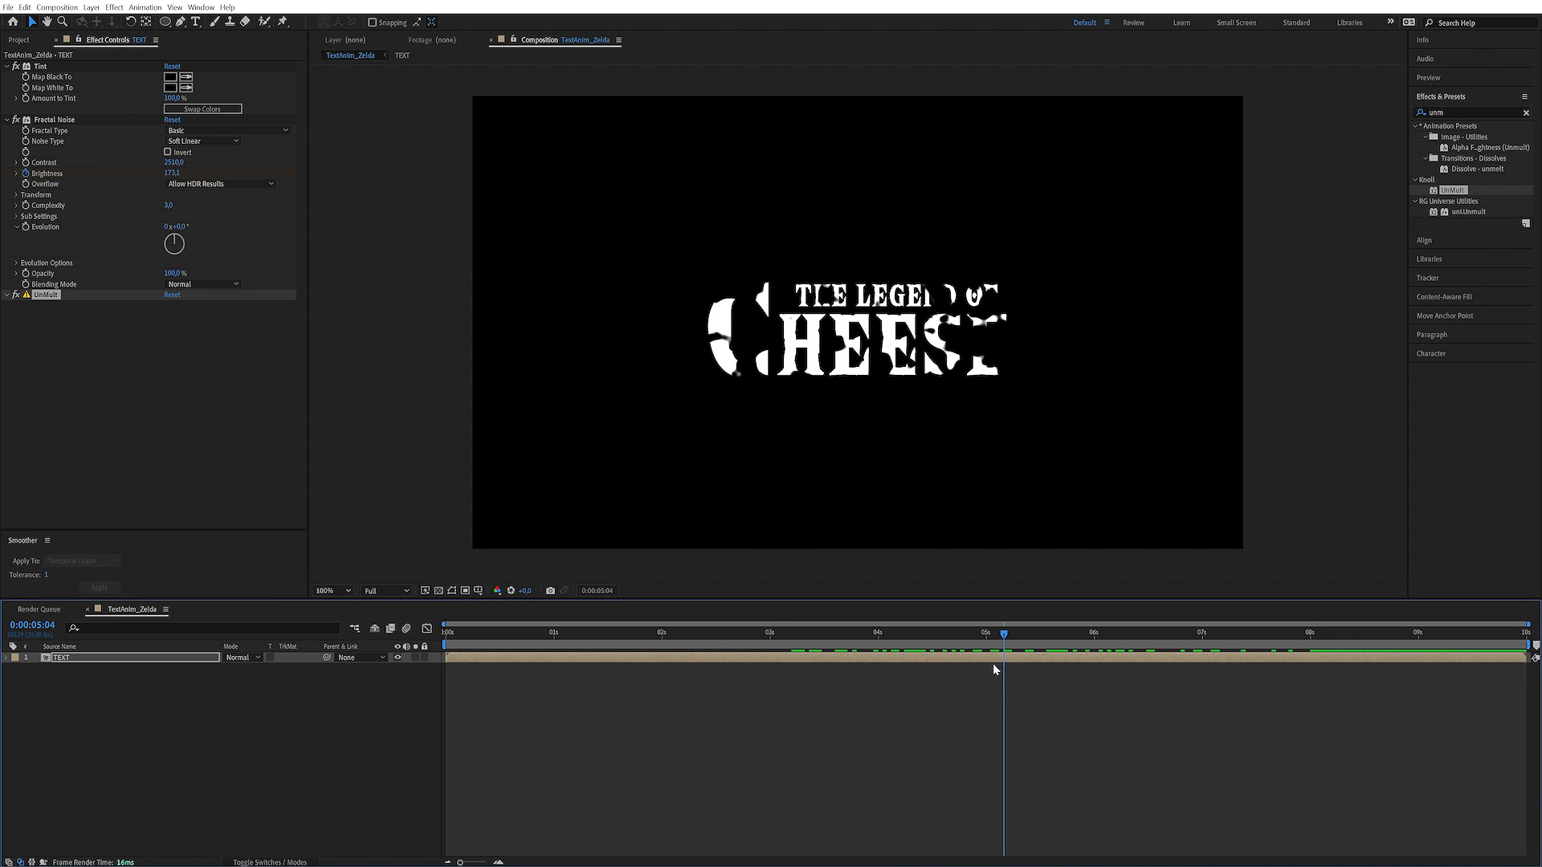
pyautogui.press('u')
pyautogui.moveTo(876, 649); pyautogui.dragTo(771, 649)
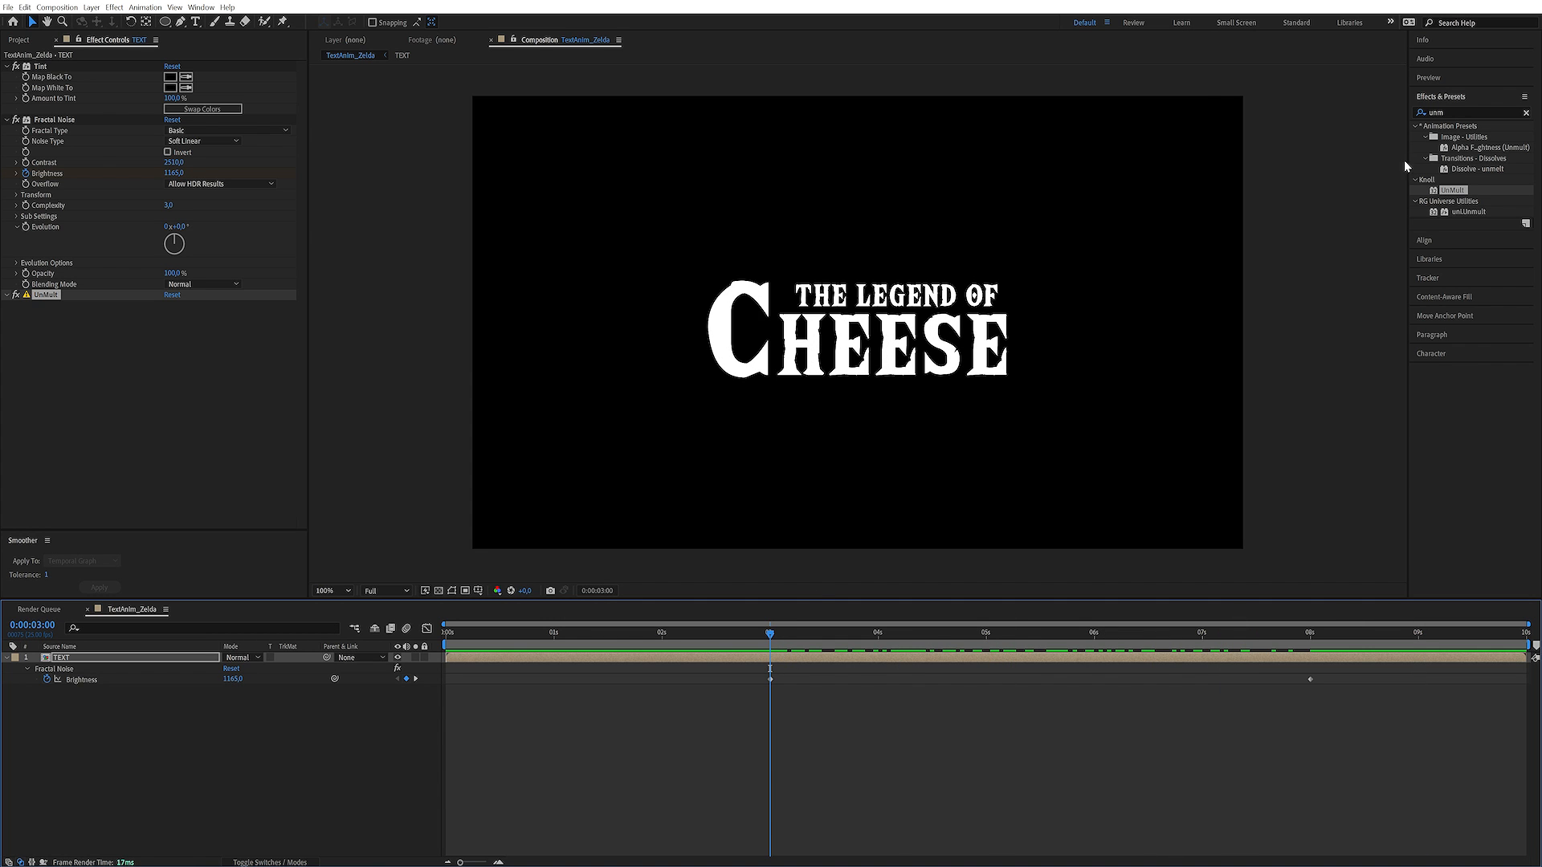
# Find the Roughen Edges effect and apply it to the TEXT layer
pyautogui.click(1458, 112)
pyautogui.write('rou')
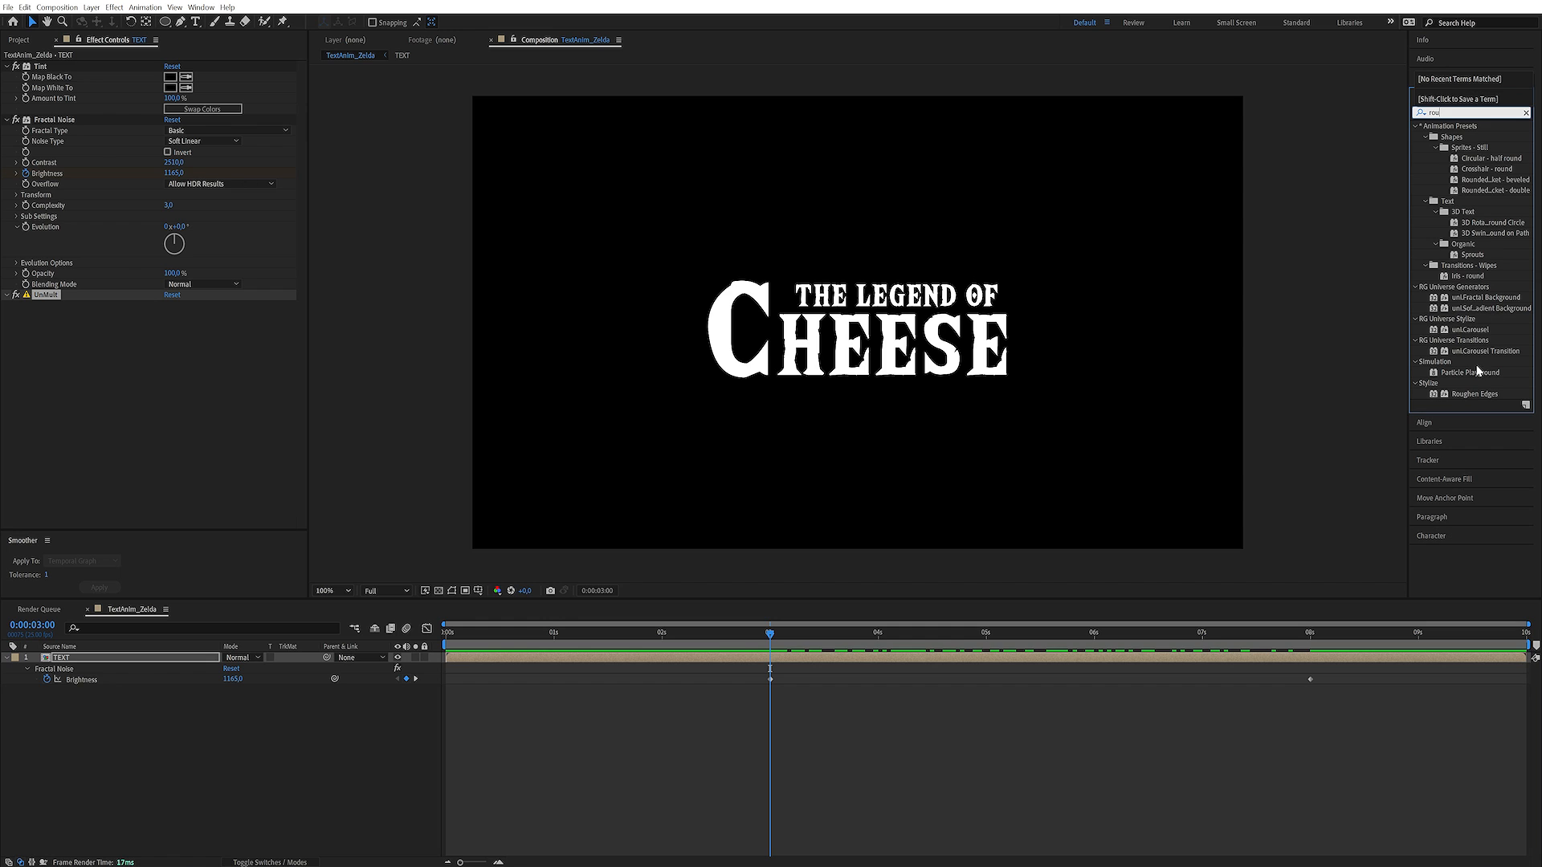
pyautogui.doubleClick(1476, 395)
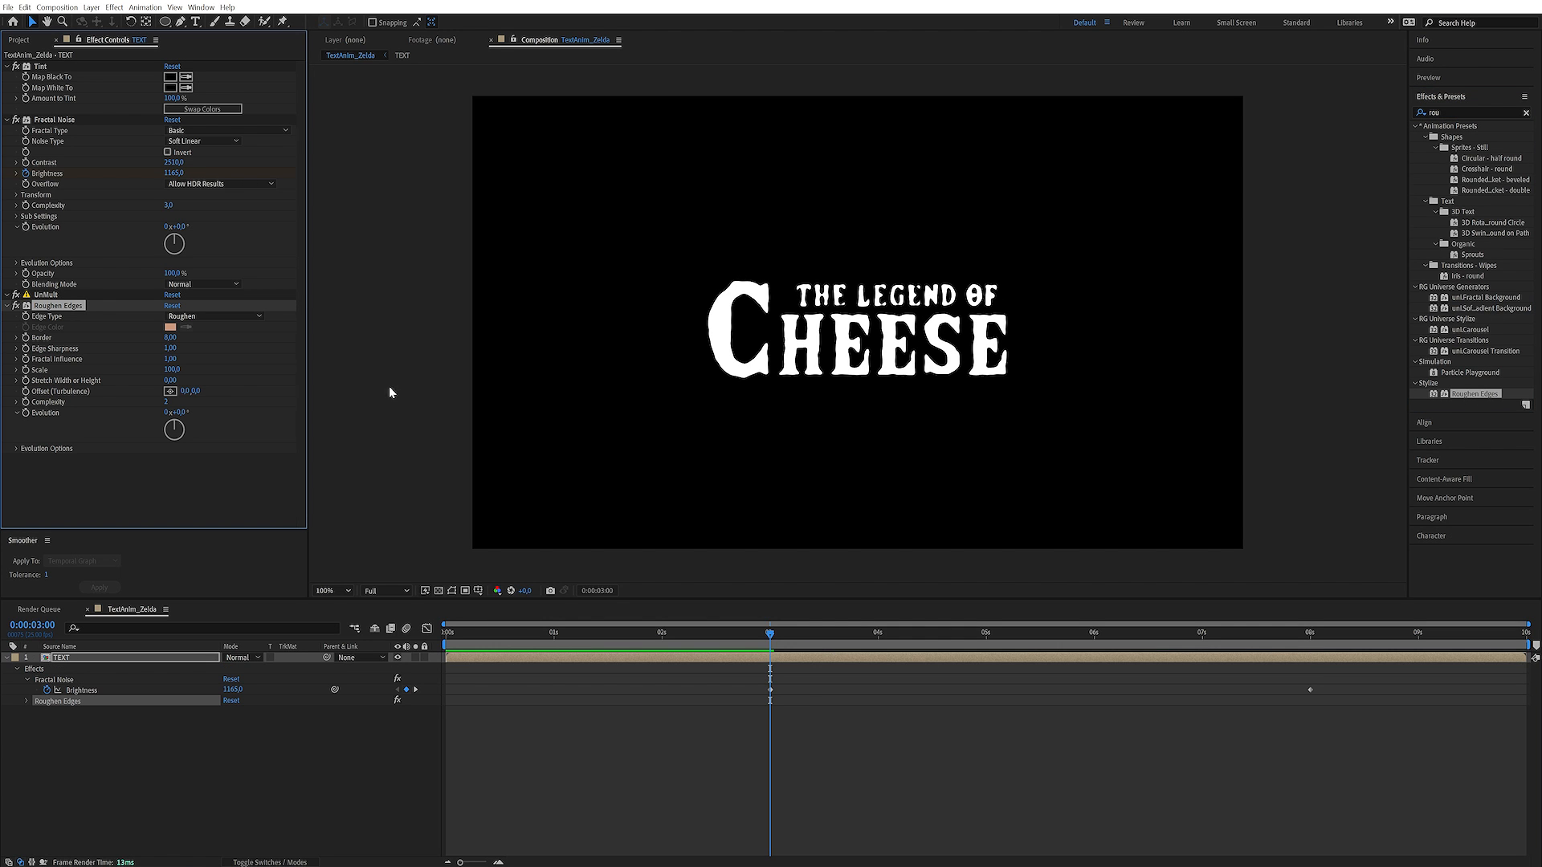
# Set Roughen Edges' Edge Sharpness to 3 and its Scale to 60
pyautogui.click(221, 358)
pyautogui.click(170, 349)
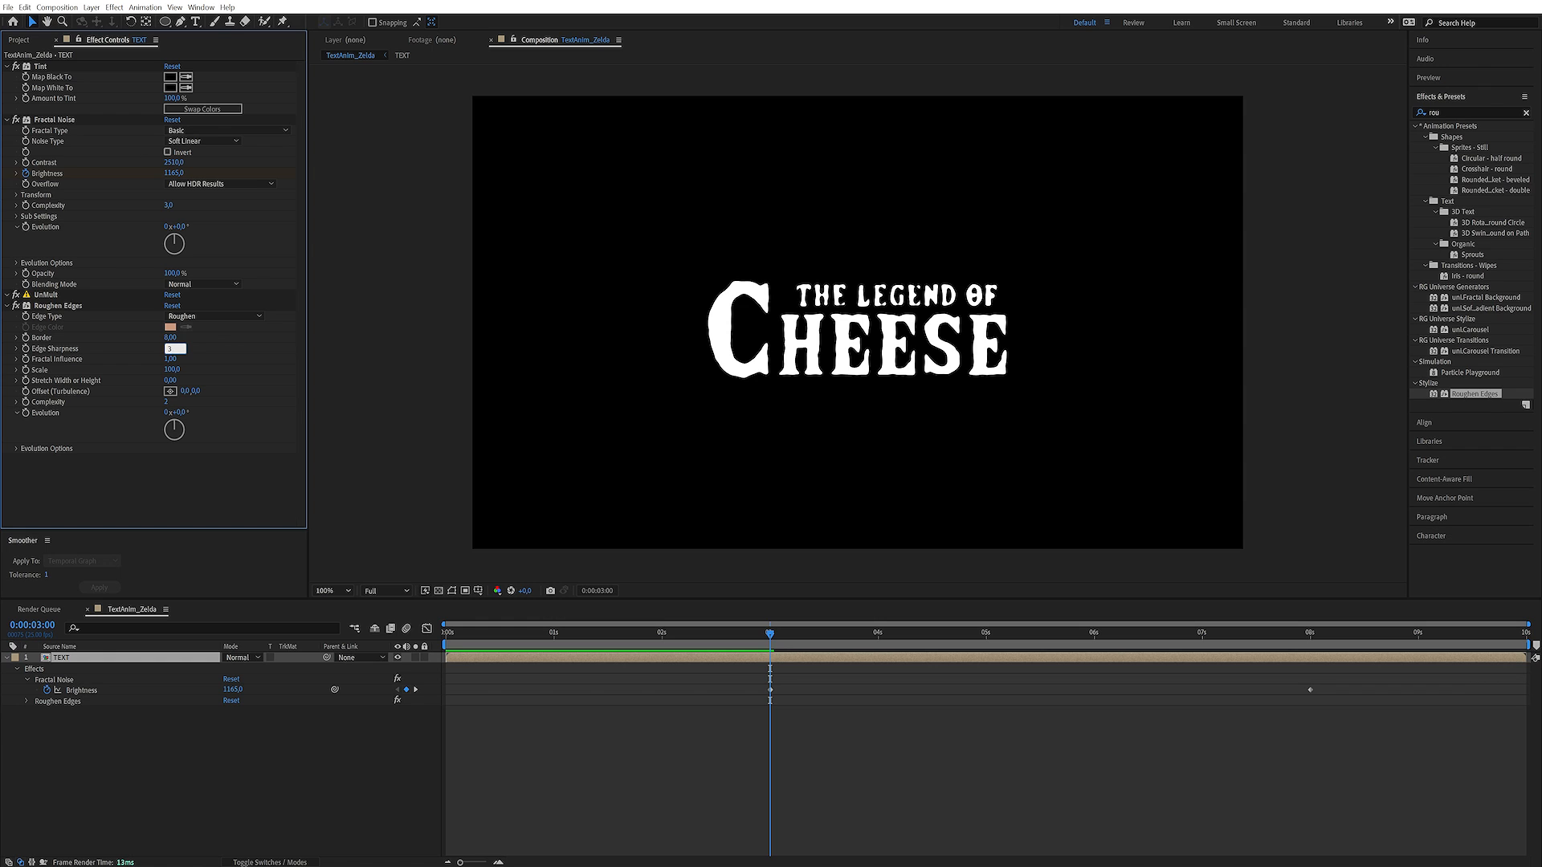
pyautogui.write('3')
pyautogui.click(213, 329)
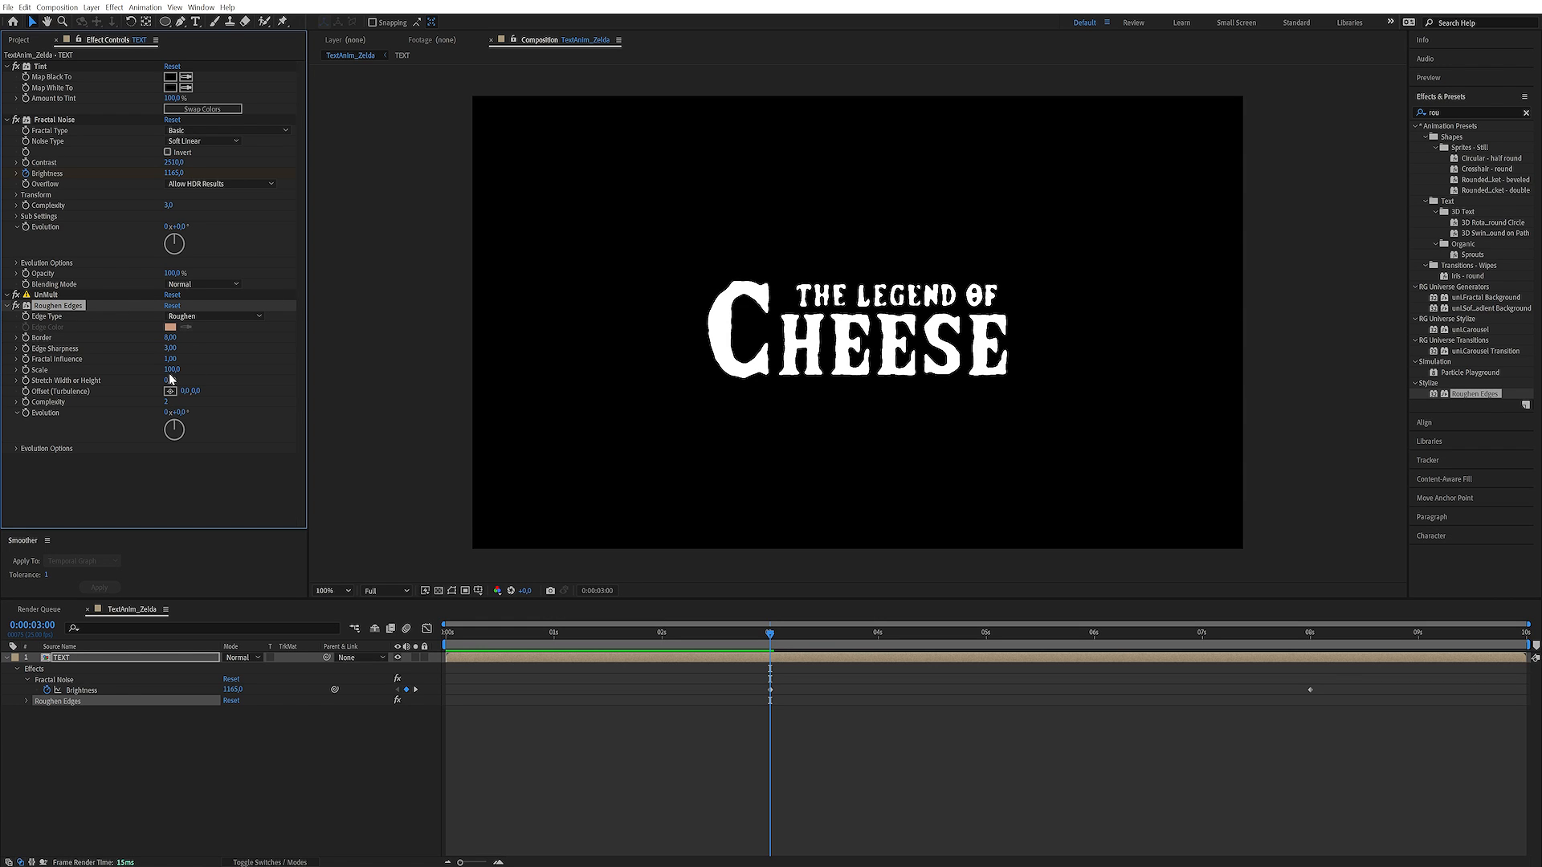
pyautogui.write('40')
pyautogui.press('Return')
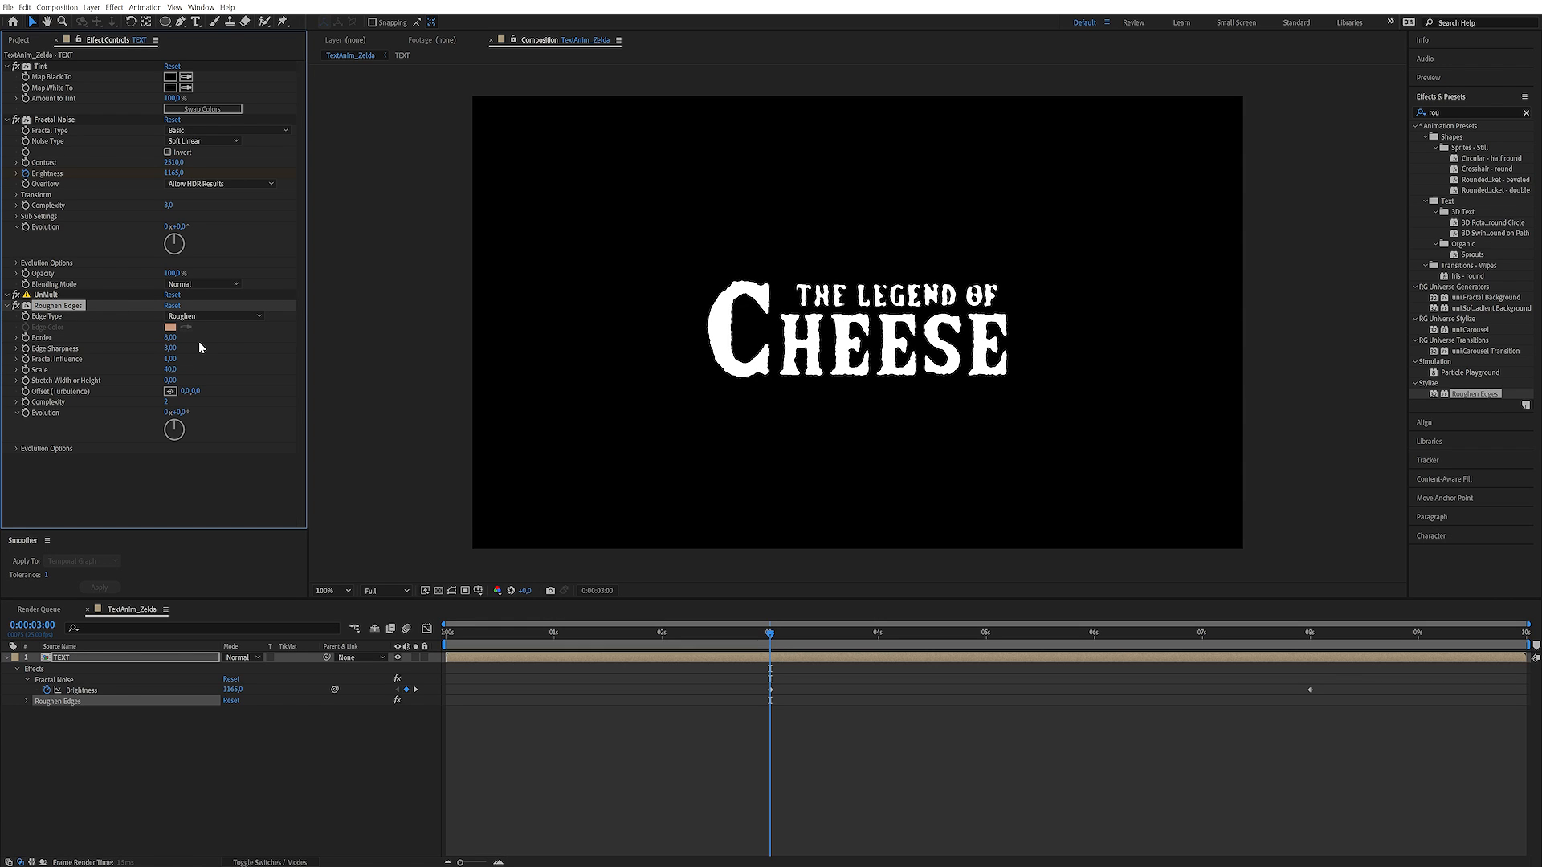
pyautogui.click(171, 369)
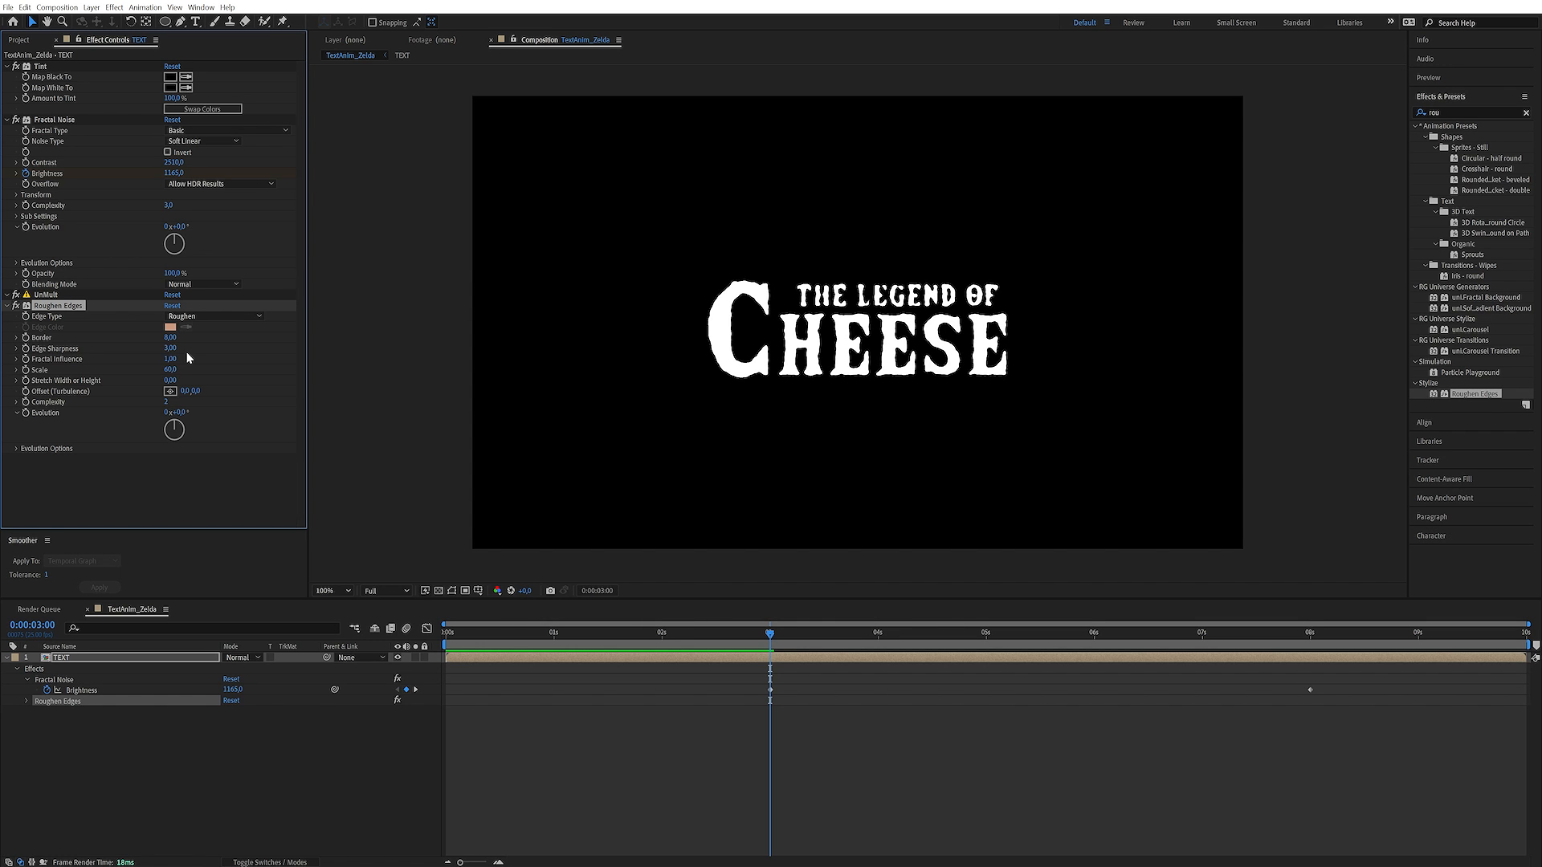
# Keyframe Roughen Edges' Border from 0 at 3 seconds to 30 at 8 seconds and preview the dissolve
pyautogui.moveTo(168, 340); pyautogui.dragTo(12, 331)
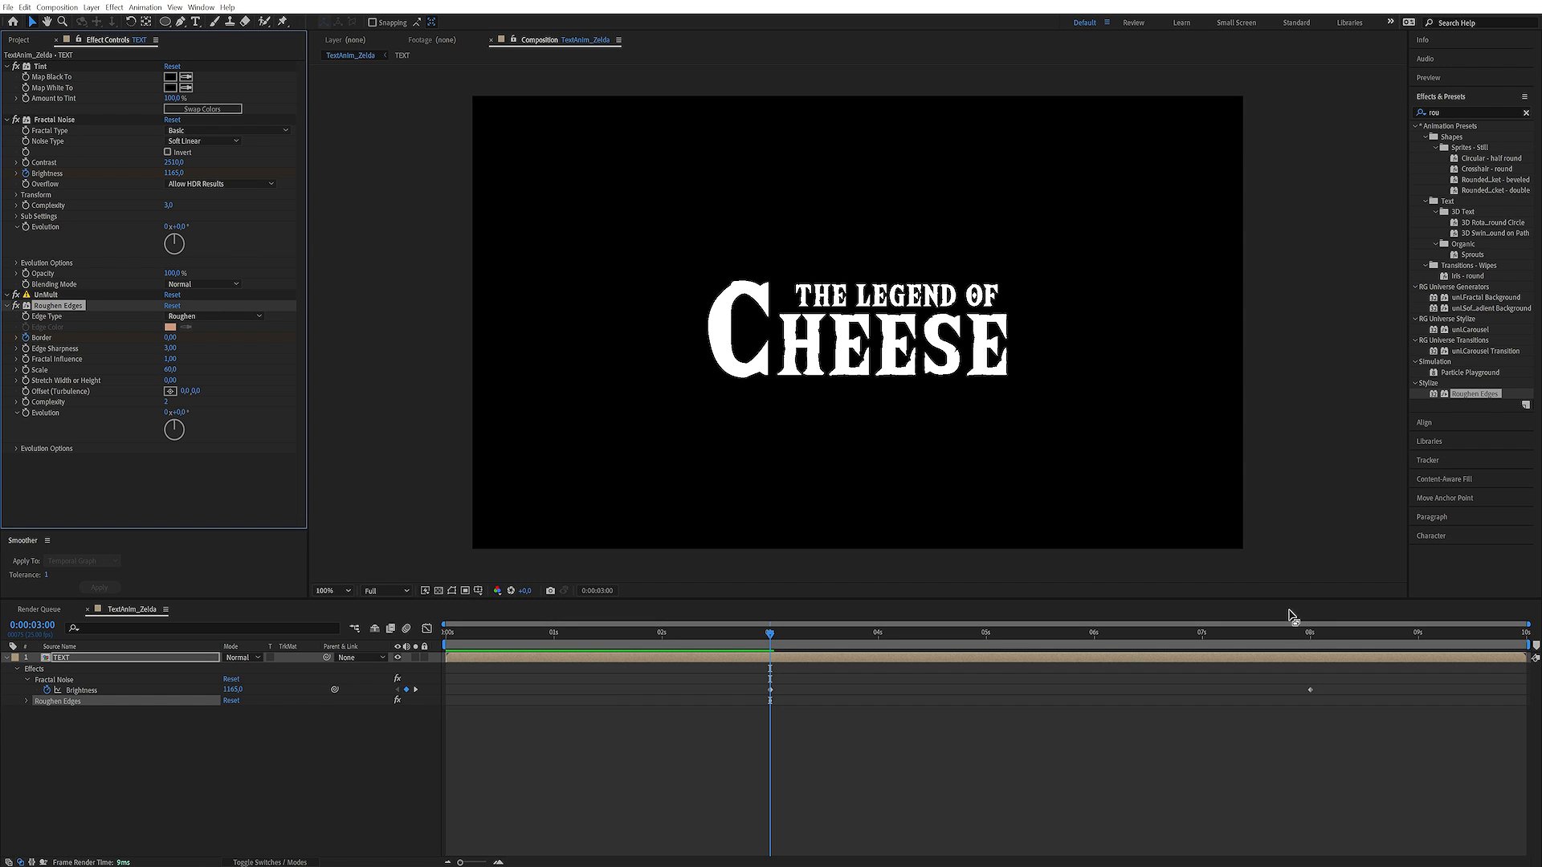
pyautogui.click(1310, 635)
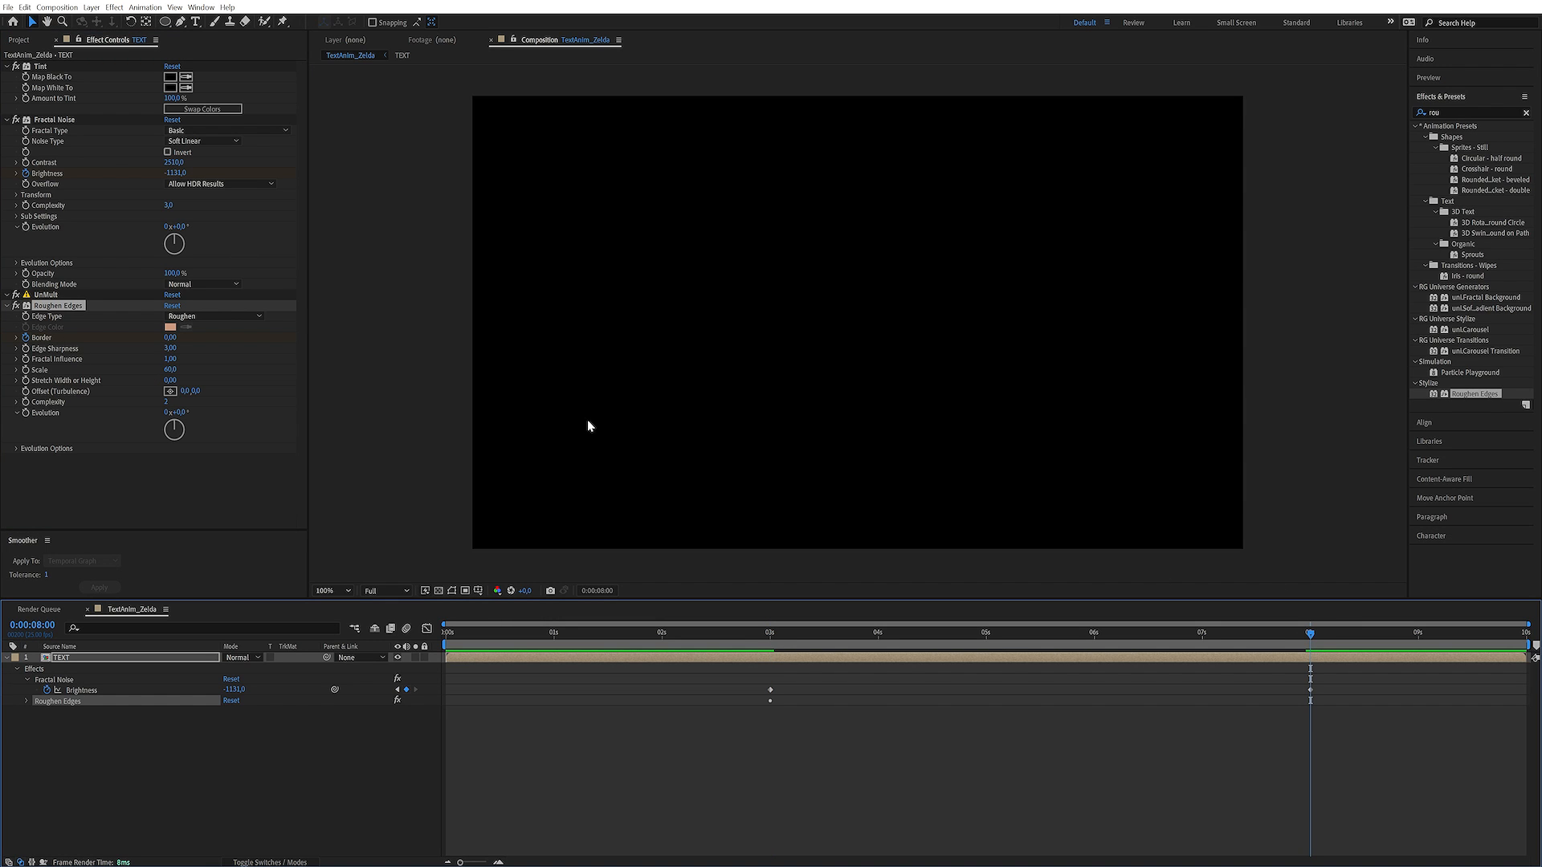
pyautogui.click(170, 338)
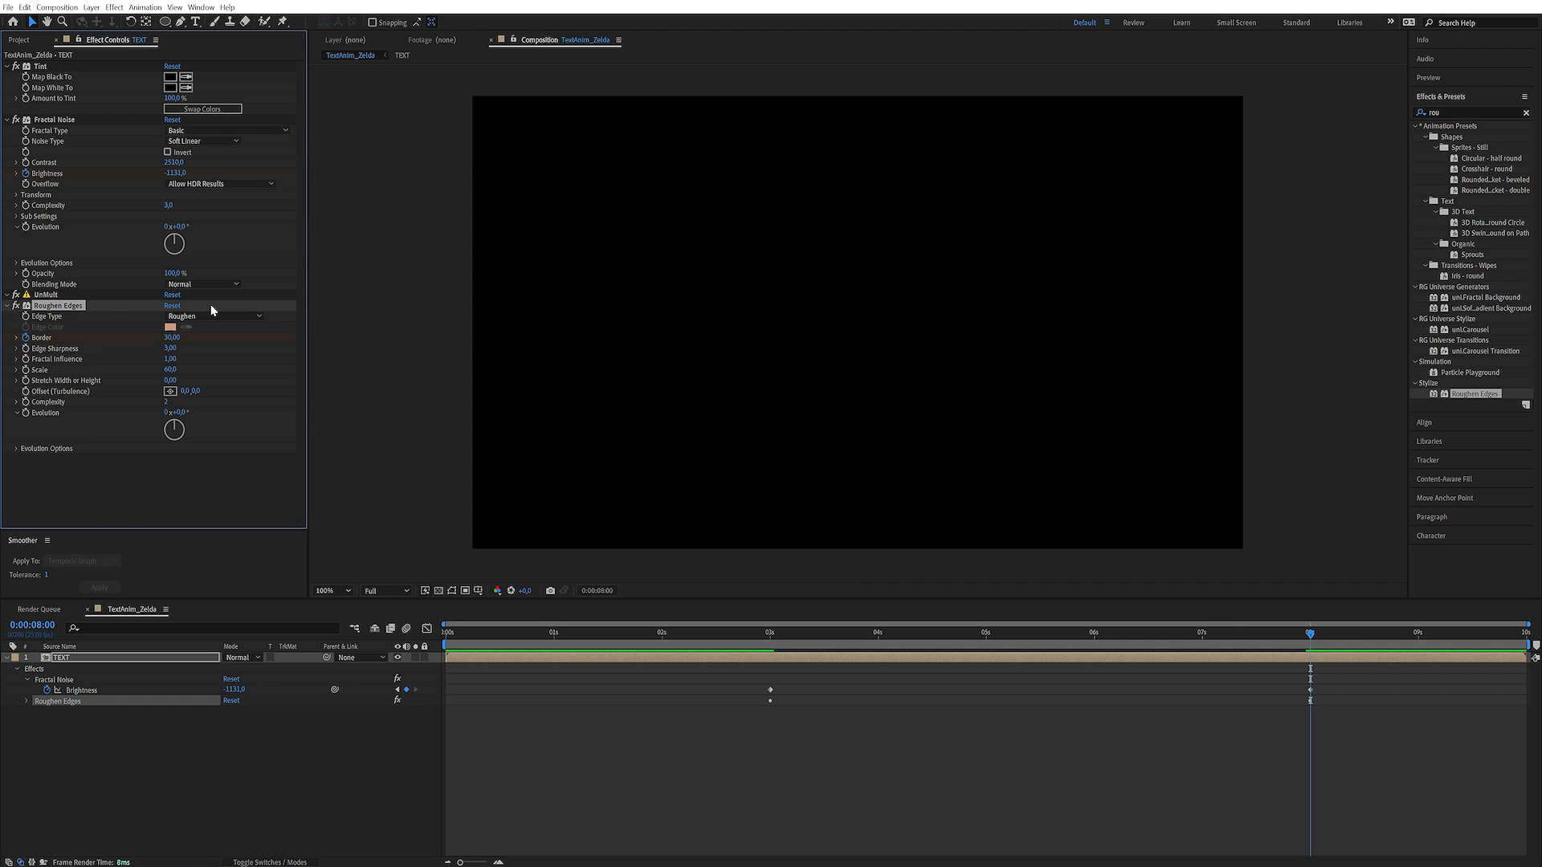
pyautogui.moveTo(816, 636); pyautogui.dragTo(982, 661)
# Find the Turbulent Displace effect and apply it to the TEXT layer
pyautogui.moveTo(1449, 113); pyautogui.dragTo(1102, 156)
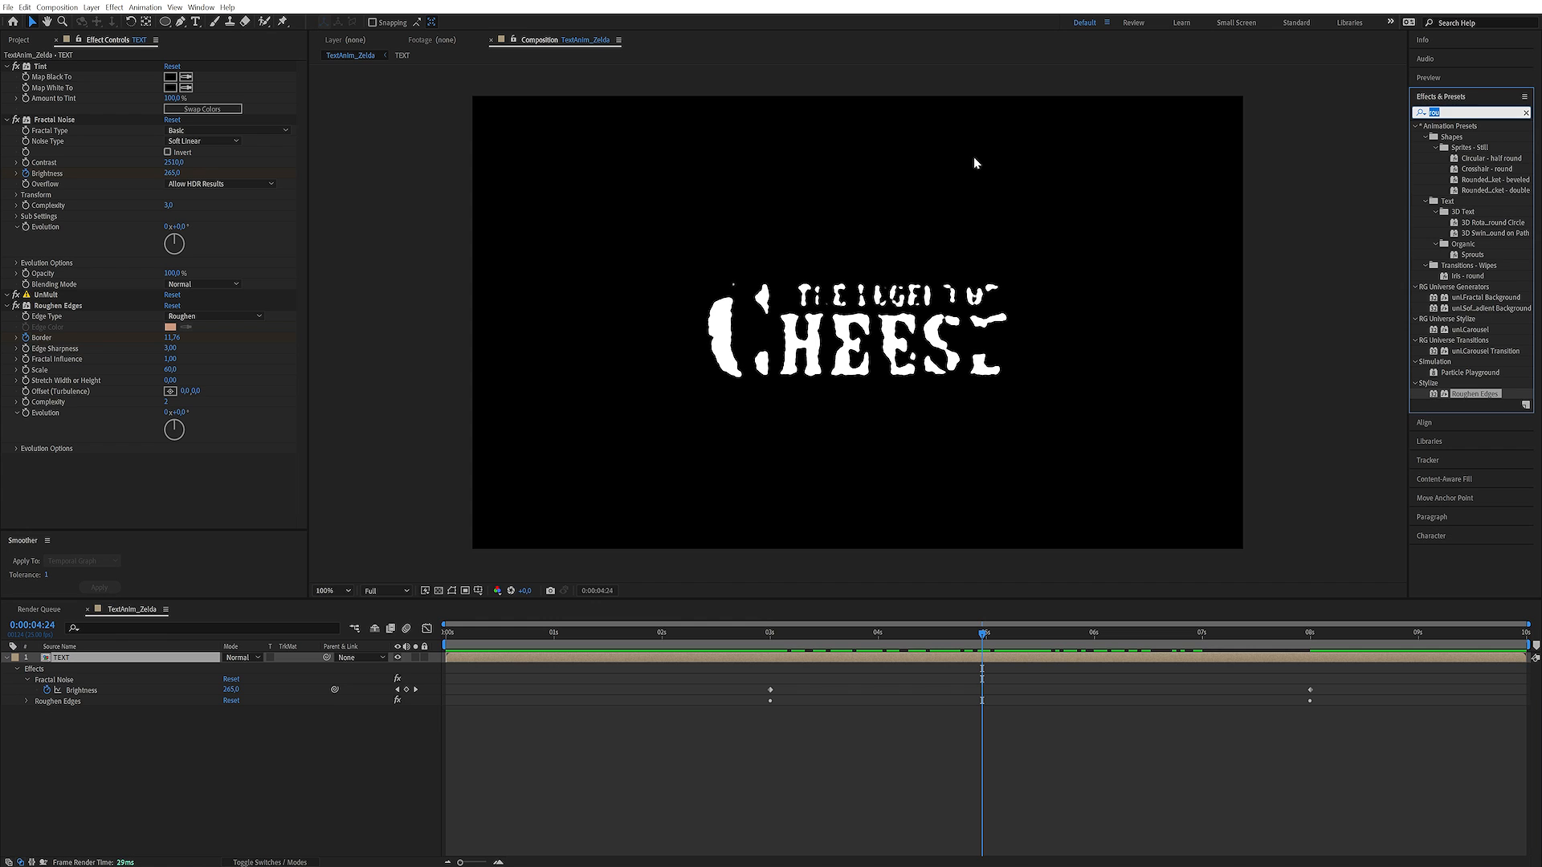
pyautogui.write('tur')
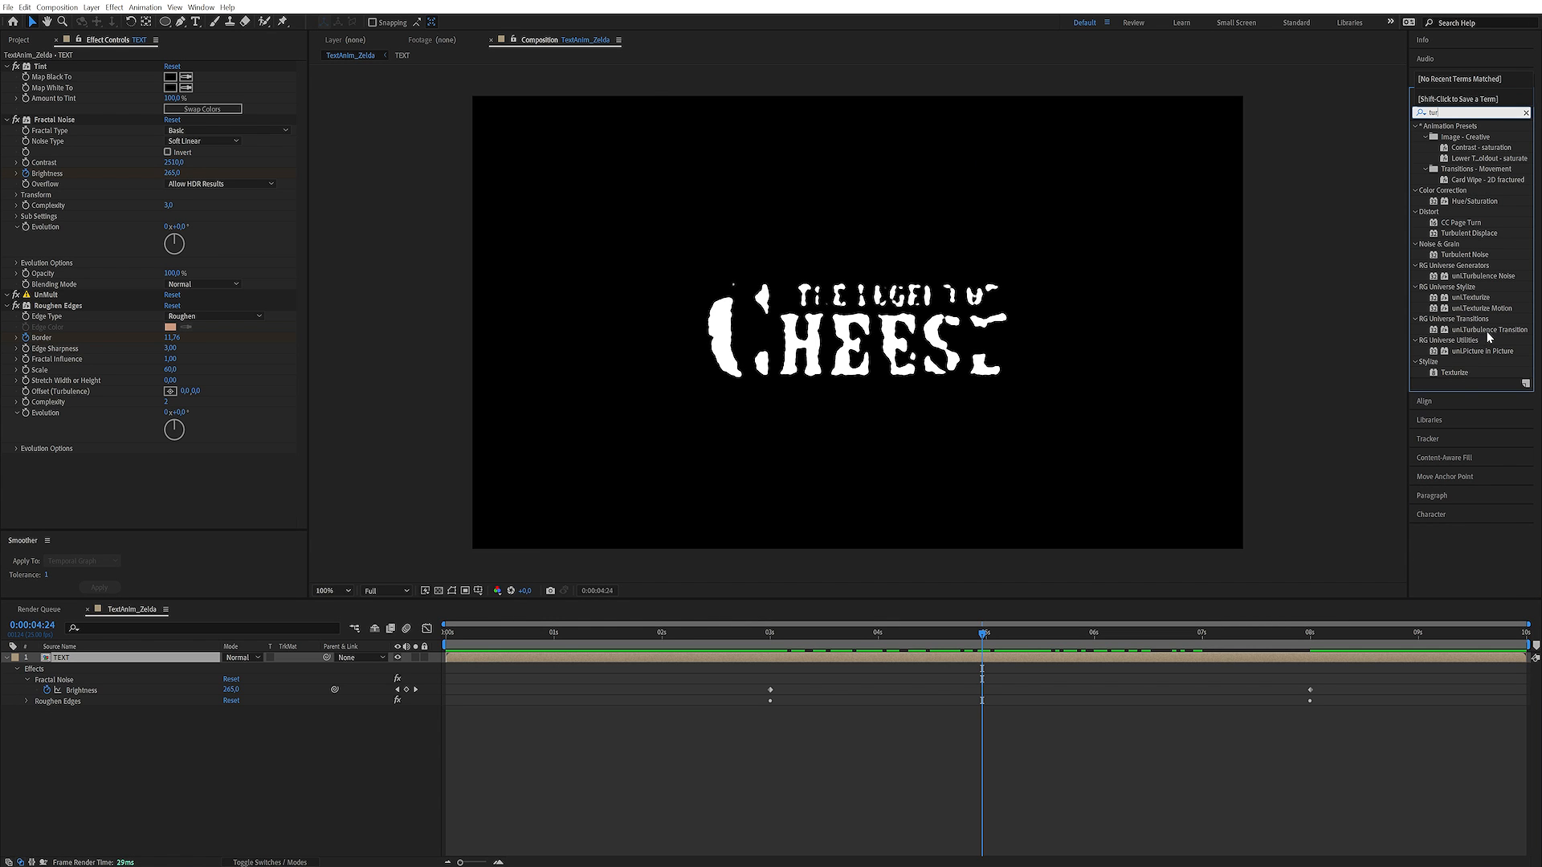
pyautogui.doubleClick(1469, 233)
# Keyframe Turbulent Displace's Amount at 100 at 8 seconds and 0 at 3 seconds, and scrub through the dissolve
pyautogui.moveTo(1039, 639); pyautogui.dragTo(1309, 635)
pyautogui.click(170, 412)
pyautogui.press('Return')
pyautogui.click(25, 412)
pyautogui.click(770, 639)
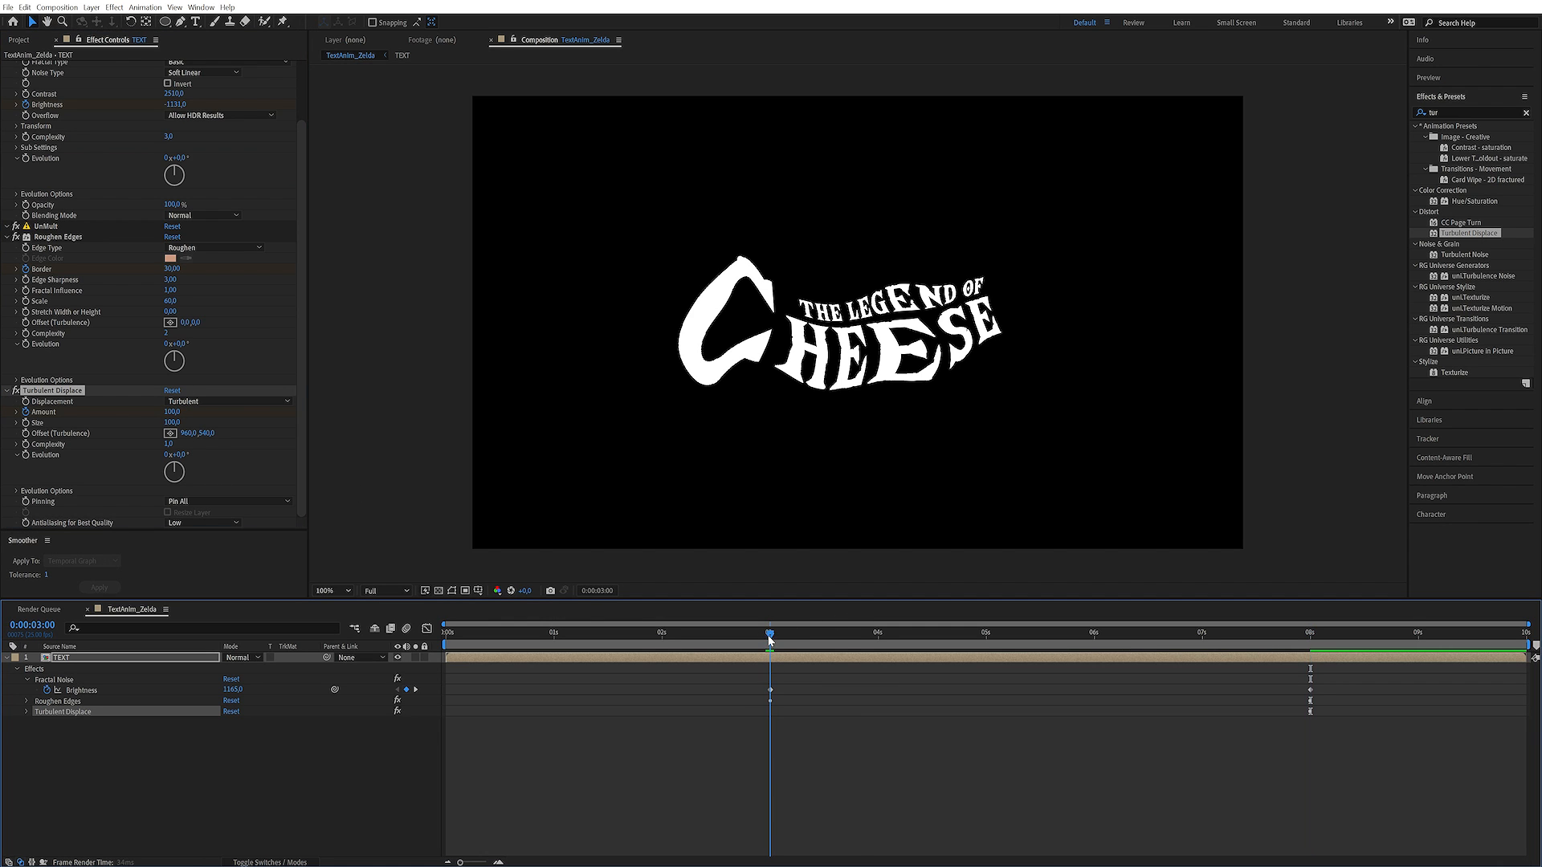
pyautogui.click(172, 412)
pyautogui.write('0')
pyautogui.press('Return')
pyautogui.moveTo(783, 637); pyautogui.dragTo(943, 638)
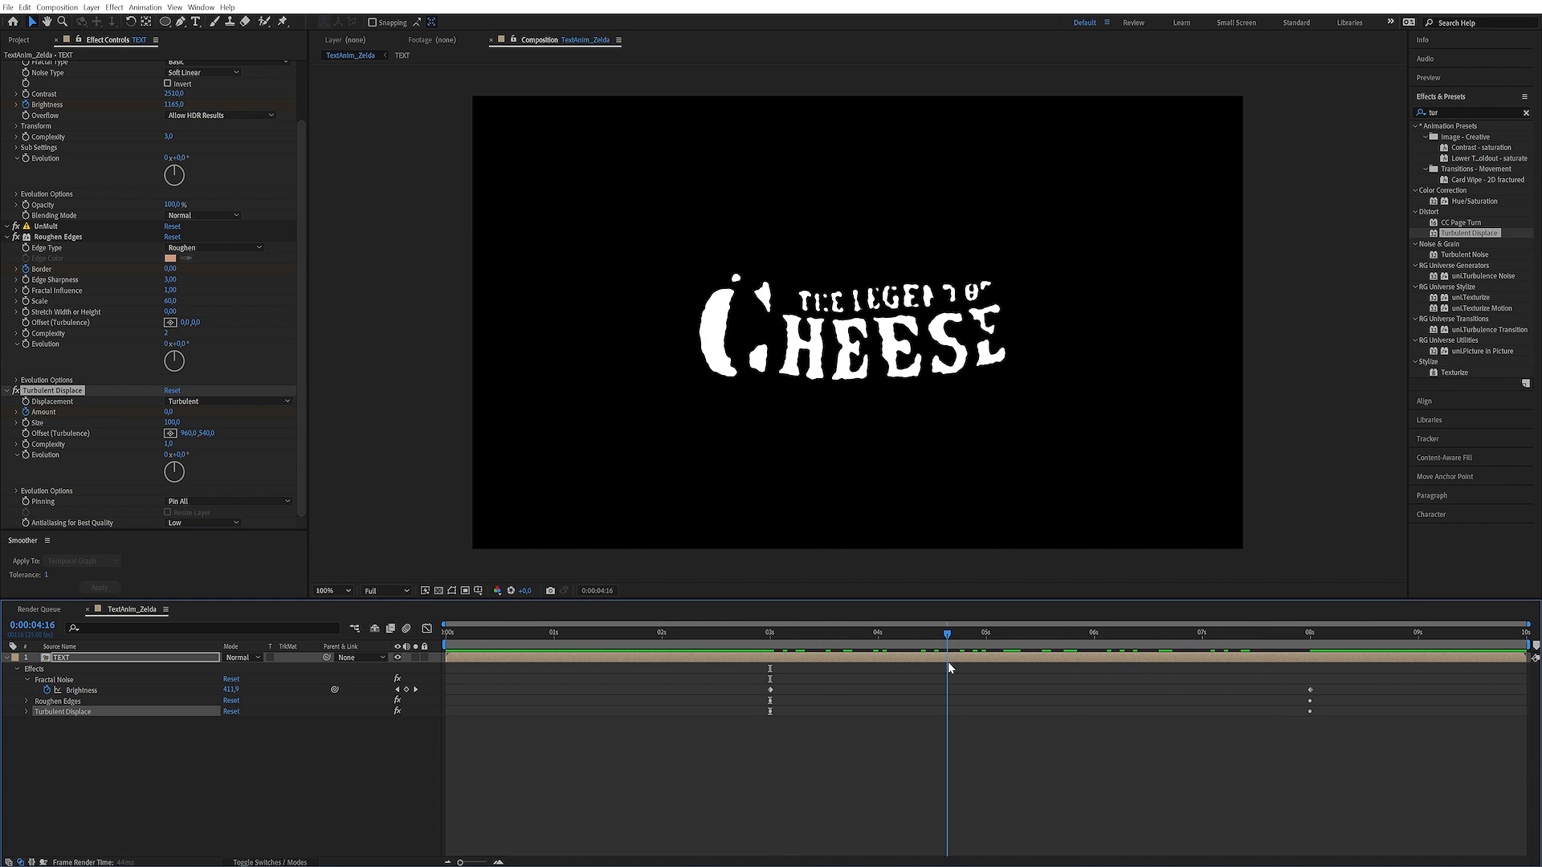
# Set Turbulent Displace's Size to 50, scrub back to 3 seconds and collapse the effect's settings
pyautogui.click(172, 423)
pyautogui.write('50')
pyautogui.press('Return')
pyautogui.moveTo(875, 636); pyautogui.dragTo(769, 695)
pyautogui.click(8, 390)
# Find the Tint effect and add a second Tint to the TEXT layer below Turbulent Displace
pyautogui.moveTo(1453, 110); pyautogui.dragTo(1374, 110)
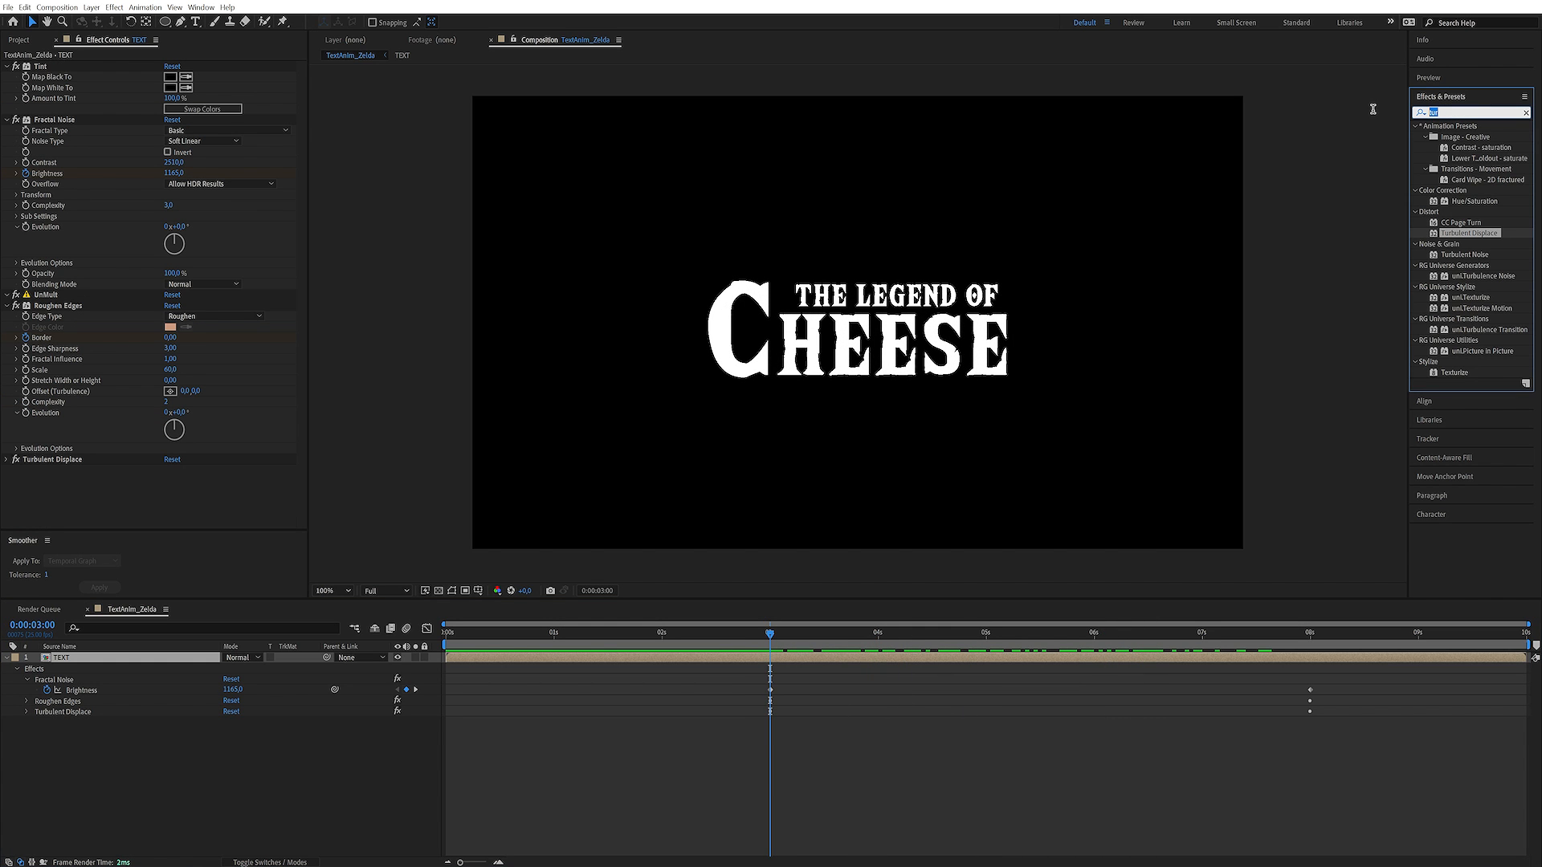
pyautogui.write('tin')
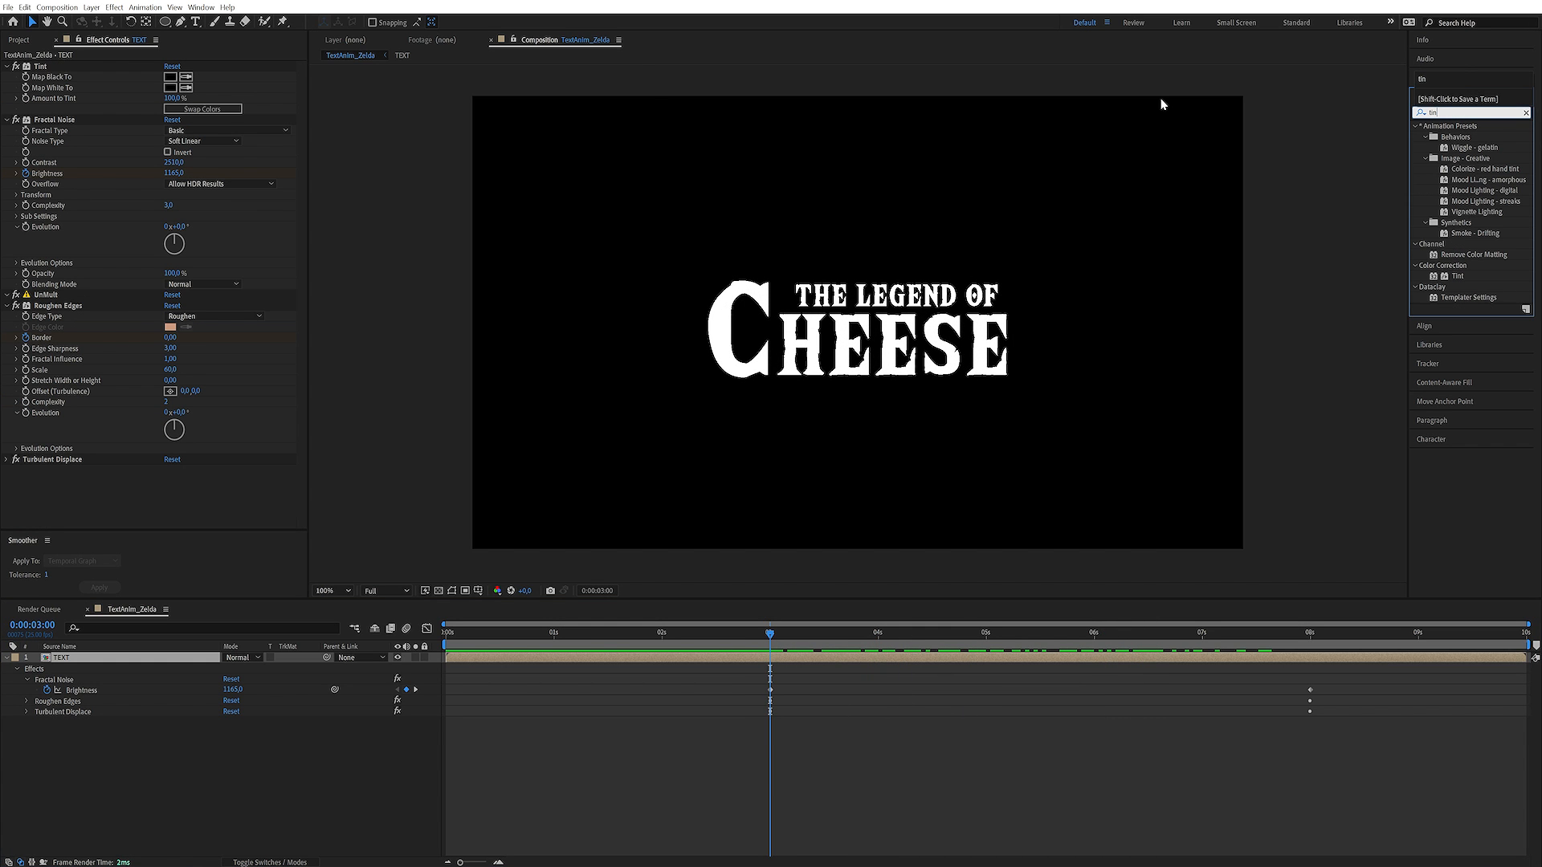
pyautogui.moveTo(1455, 276); pyautogui.dragTo(256, 482)
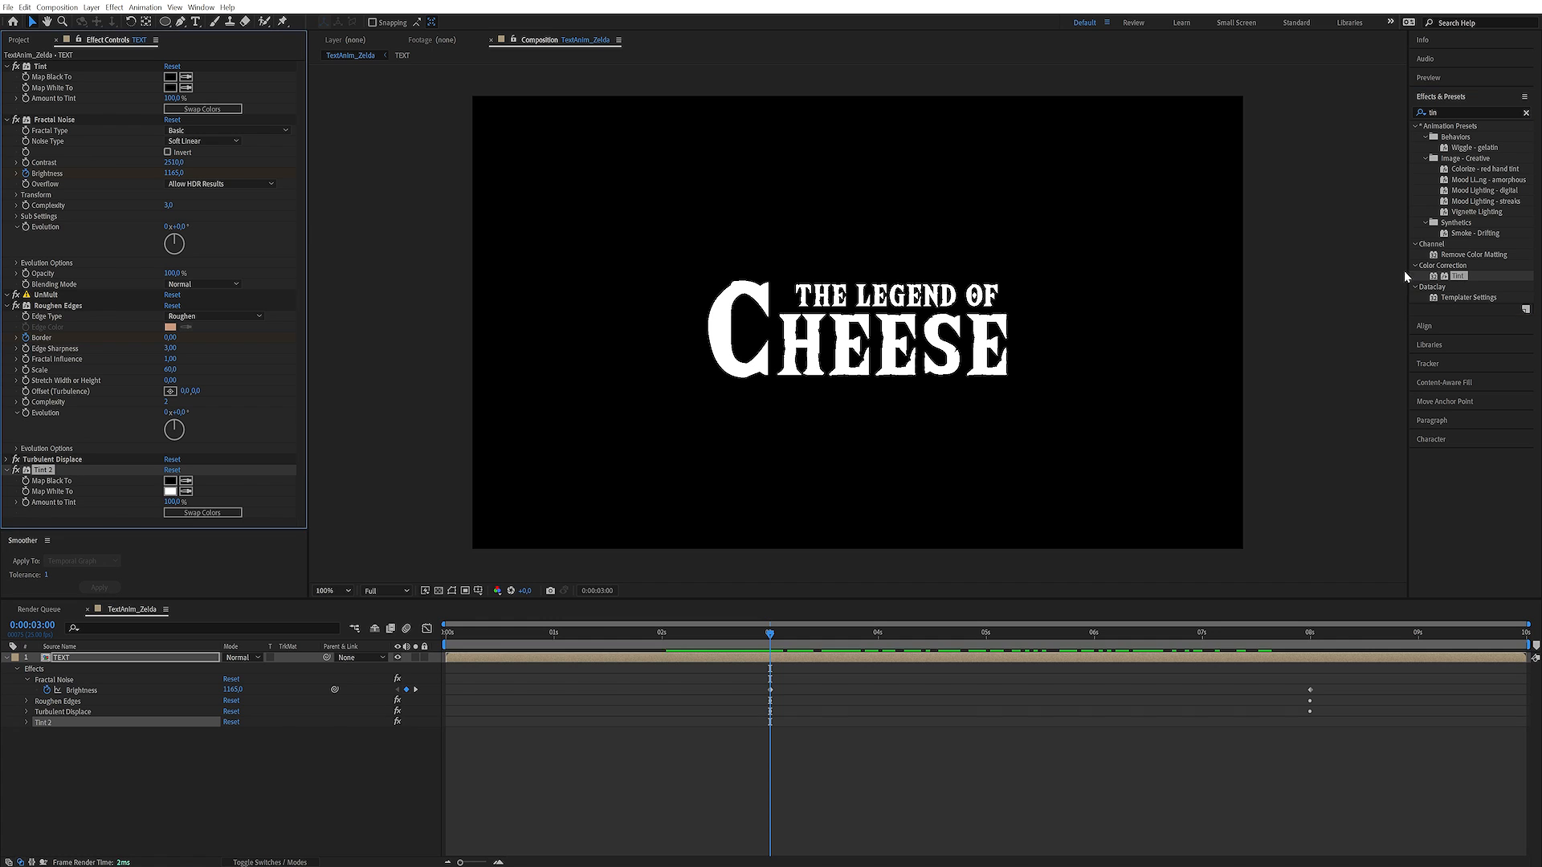
# Set the second Tint's Map White To colour to a fully saturated, bright turquoise green
pyautogui.click(171, 491)
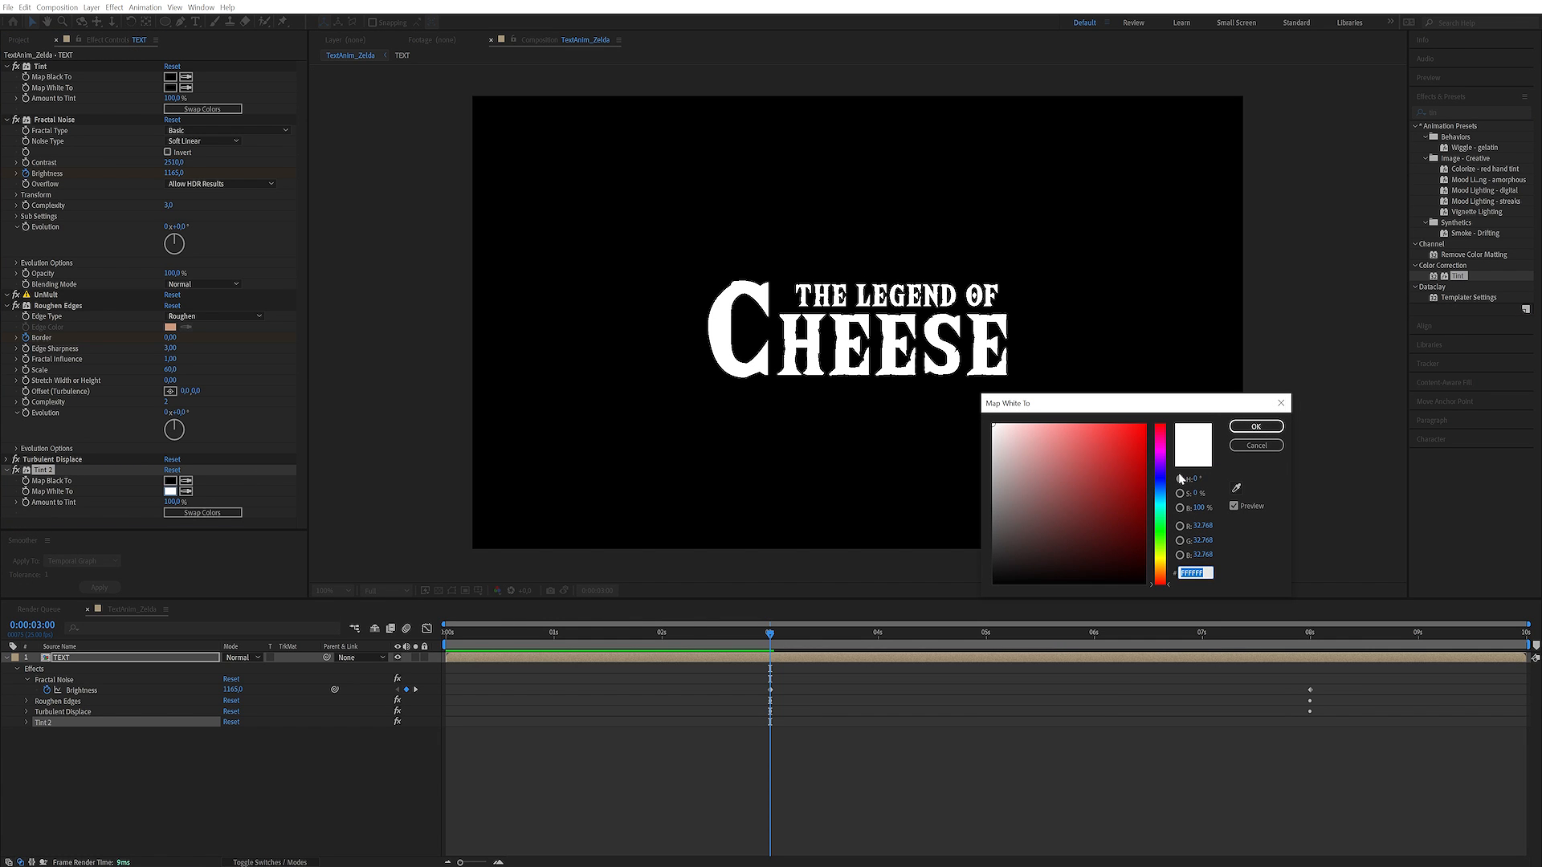
pyautogui.click(1163, 511)
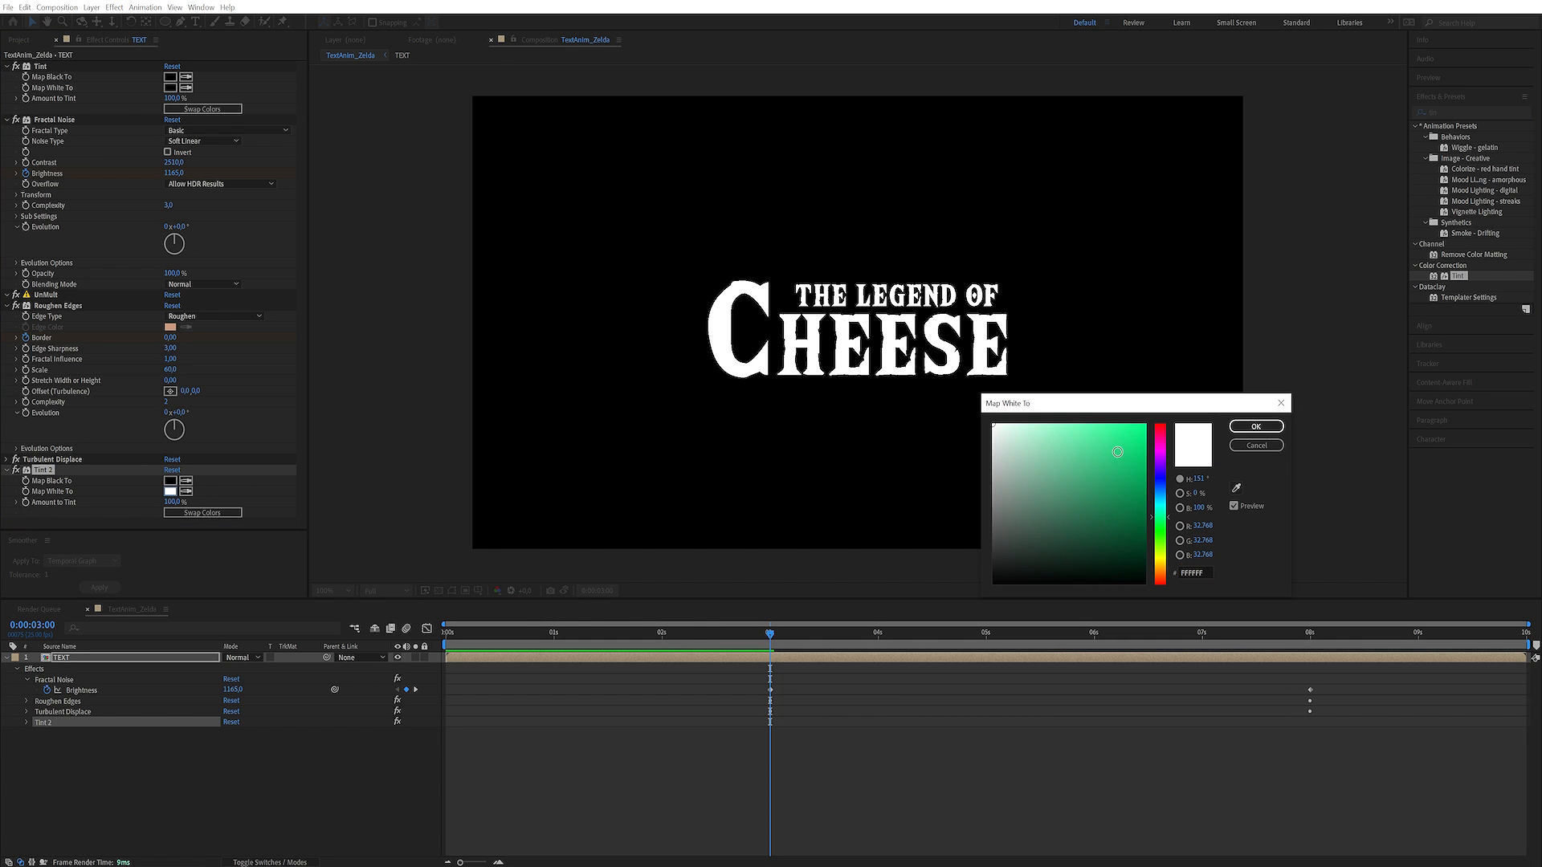
pyautogui.moveTo(1117, 453); pyautogui.dragTo(1150, 419)
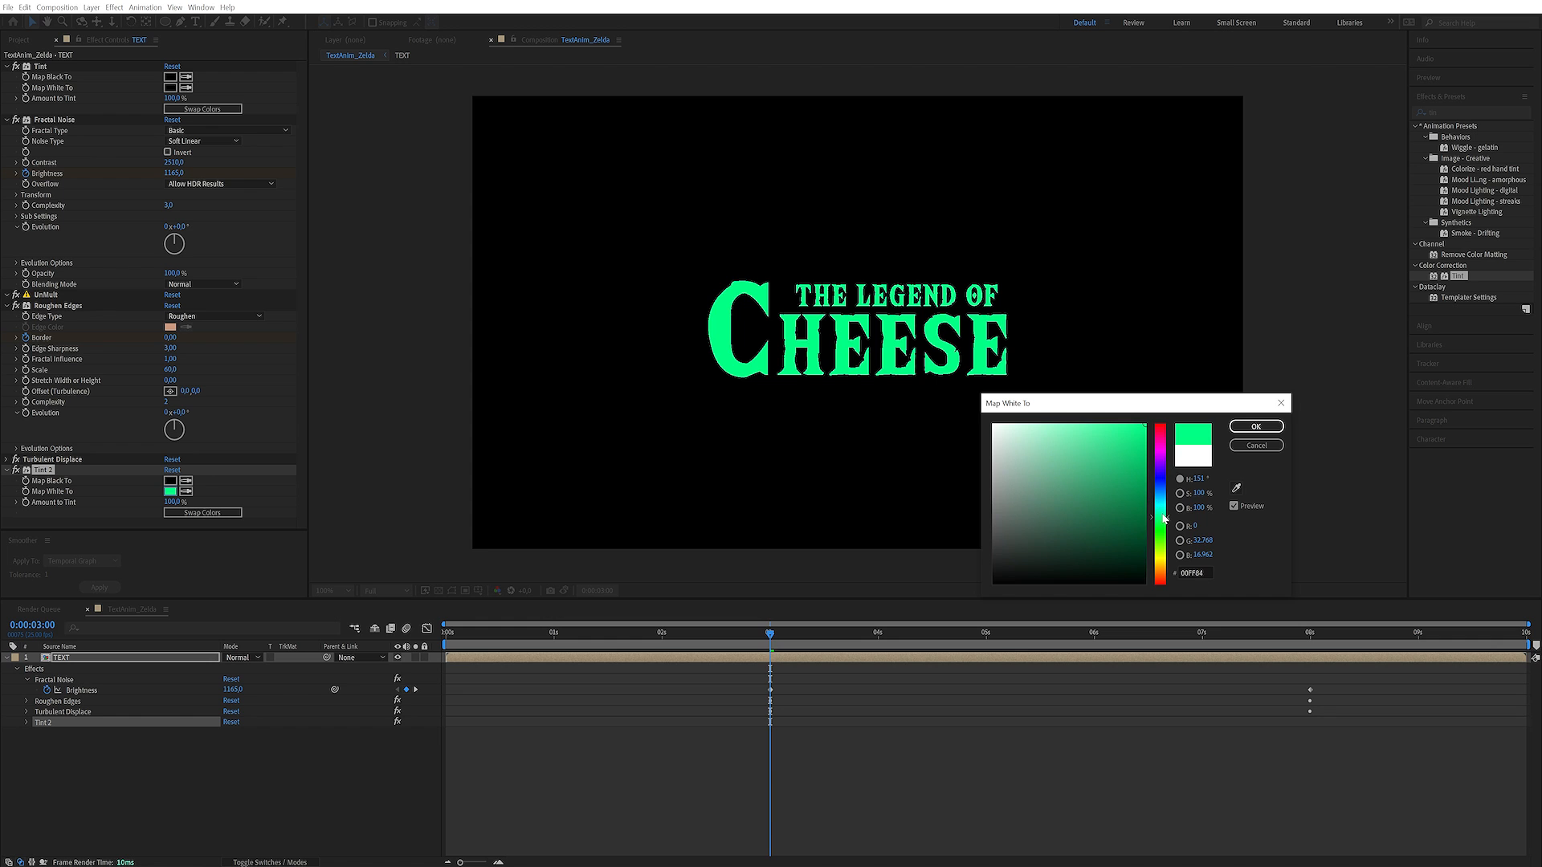
pyautogui.moveTo(1163, 521); pyautogui.dragTo(1164, 518)
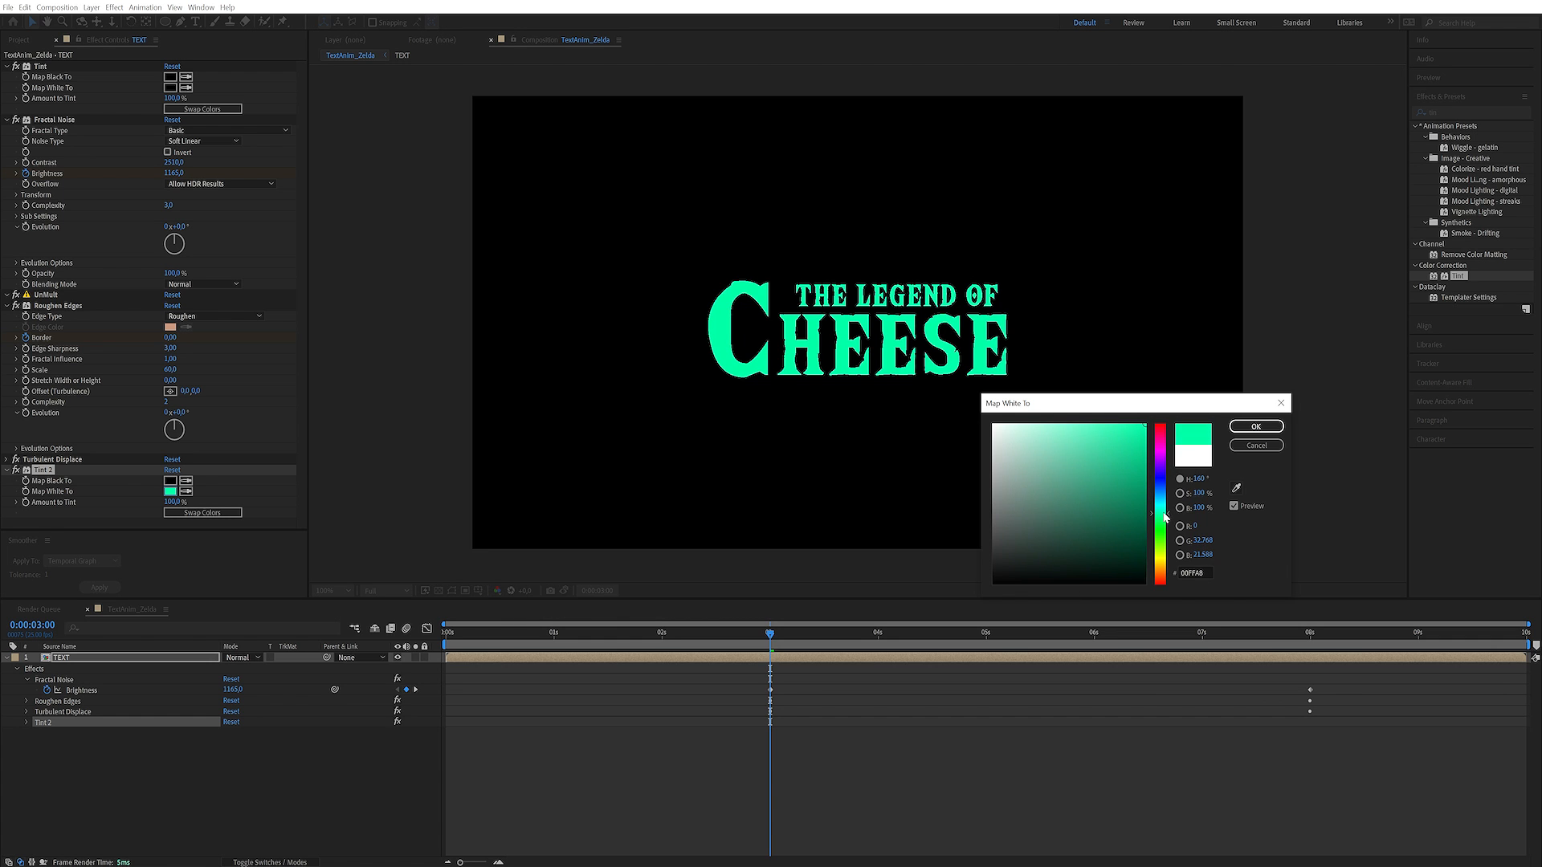
pyautogui.click(1256, 426)
# Keyframe the second Tint's Amount to Tint at 100% at 8 seconds and 0% at 3 seconds, and scrub through the colour change
pyautogui.click(767, 635)
pyautogui.moveTo(776, 641)
pyautogui.mouseDown()
pyautogui.moveTo(1142, 639)
pyautogui.moveTo(785, 638)
pyautogui.moveTo(768, 654)
pyautogui.moveTo(1194, 623)
pyautogui.moveTo(1311, 648)
pyautogui.mouseUp()
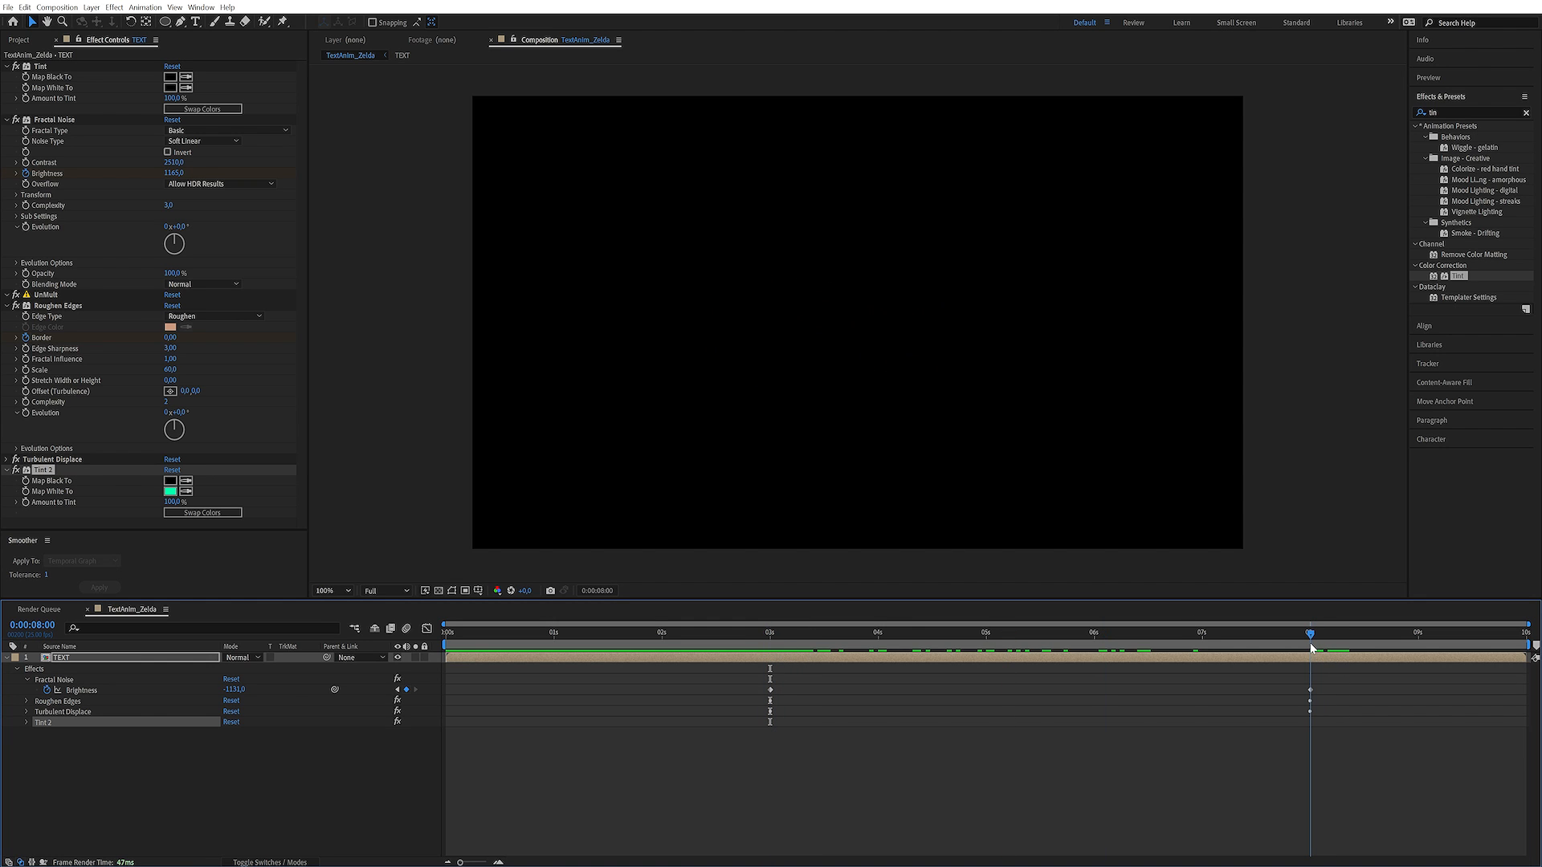
pyautogui.click(26, 502)
pyautogui.click(771, 634)
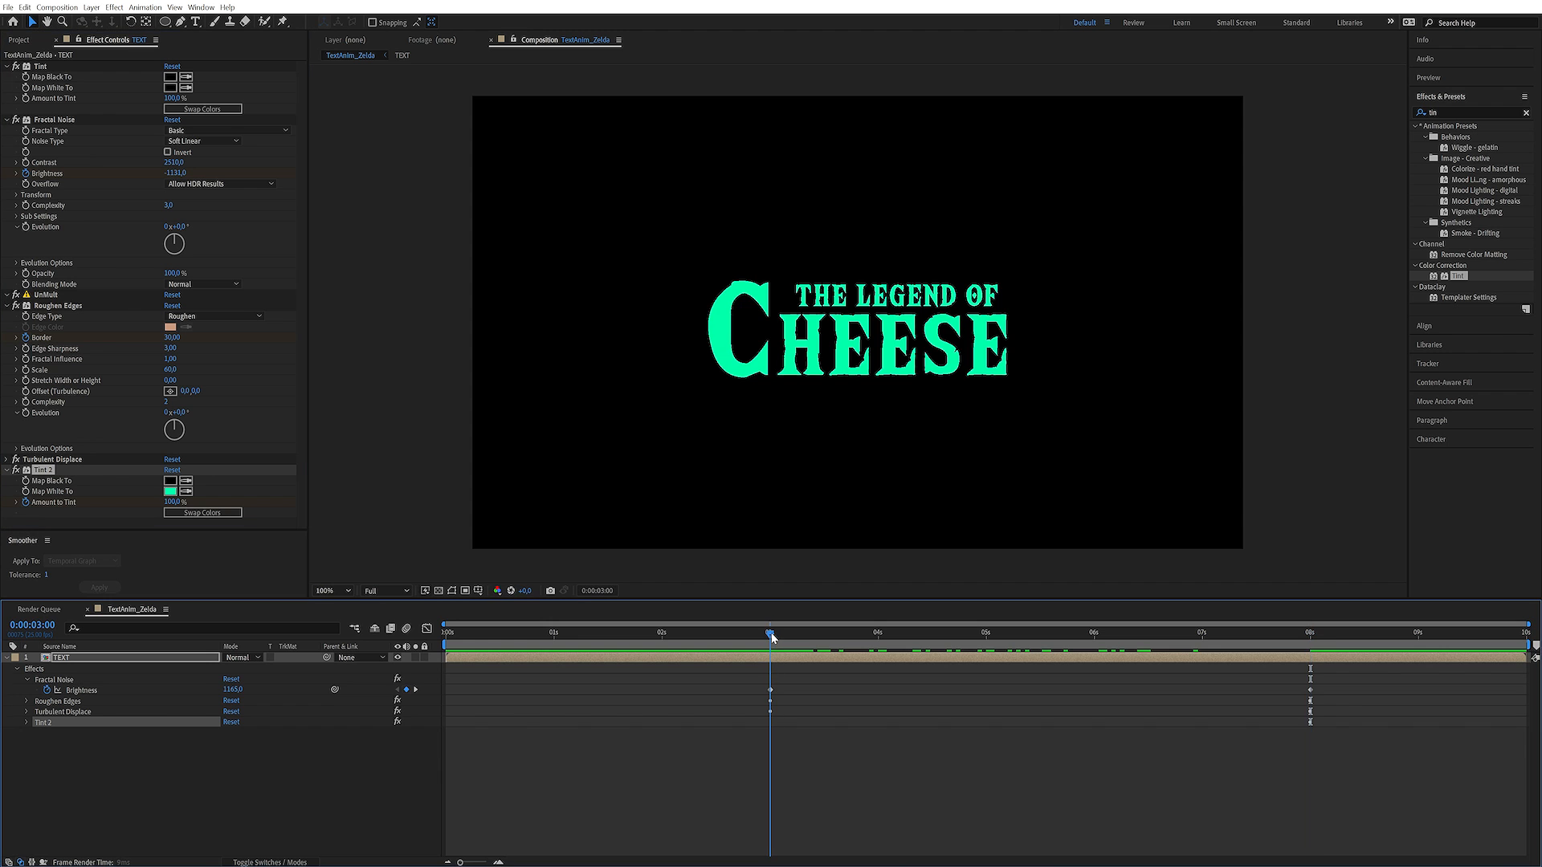
pyautogui.moveTo(170, 503); pyautogui.dragTo(58, 504)
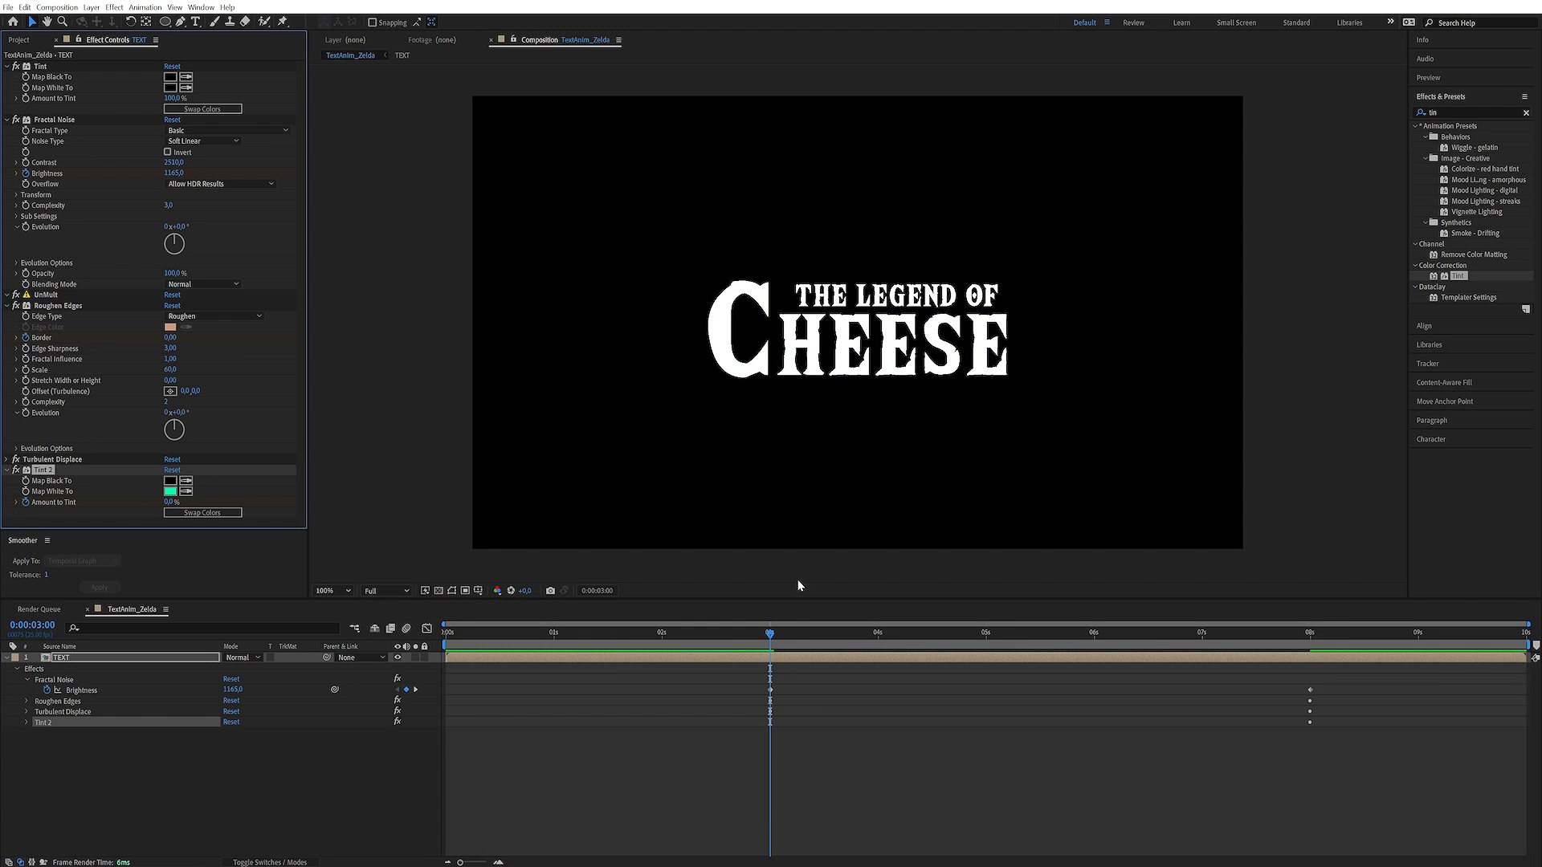
pyautogui.moveTo(782, 635); pyautogui.dragTo(810, 634)
pyautogui.moveTo(819, 635); pyautogui.dragTo(865, 649)
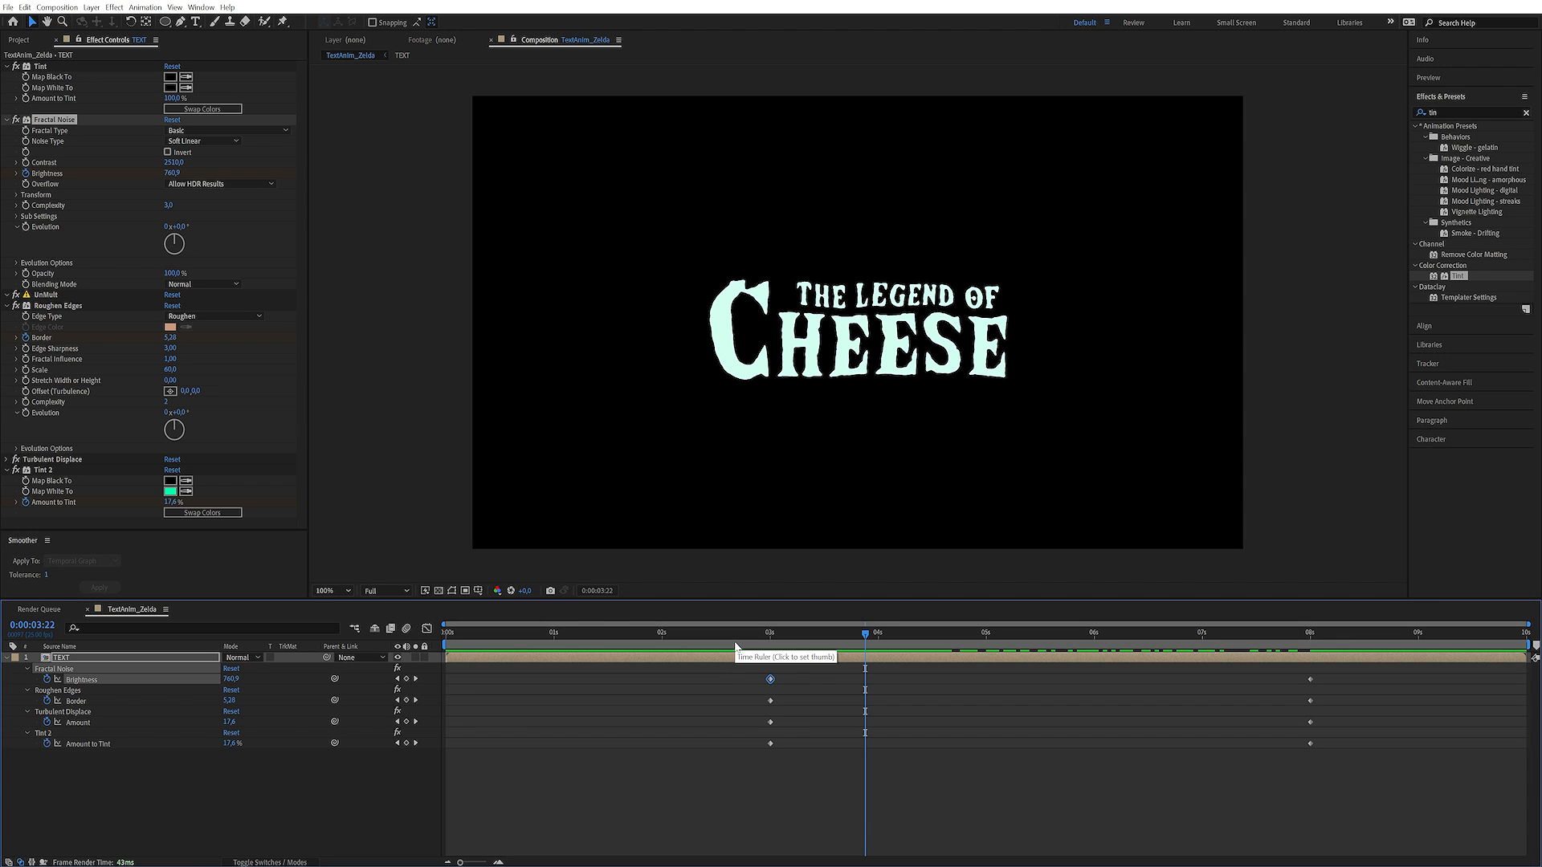
# Set the 3-second Brightness keyframe's outgoing velocity to 0 with 50% influence, and check the curve in the graph editor
pyautogui.hotkey('ctrl', 'shift', 'k')
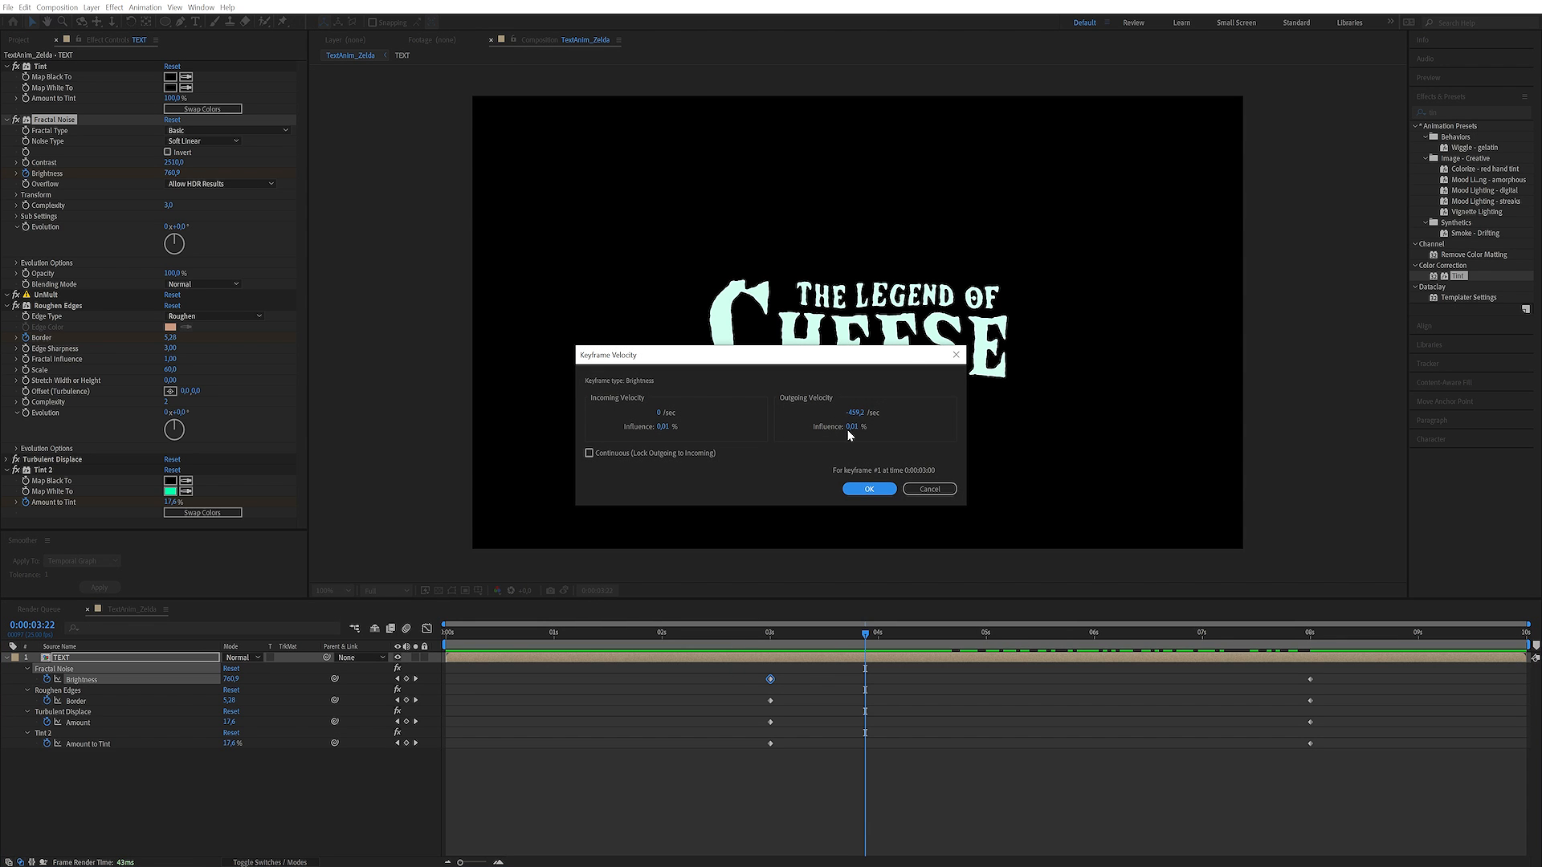
pyautogui.click(860, 412)
pyautogui.write('0')
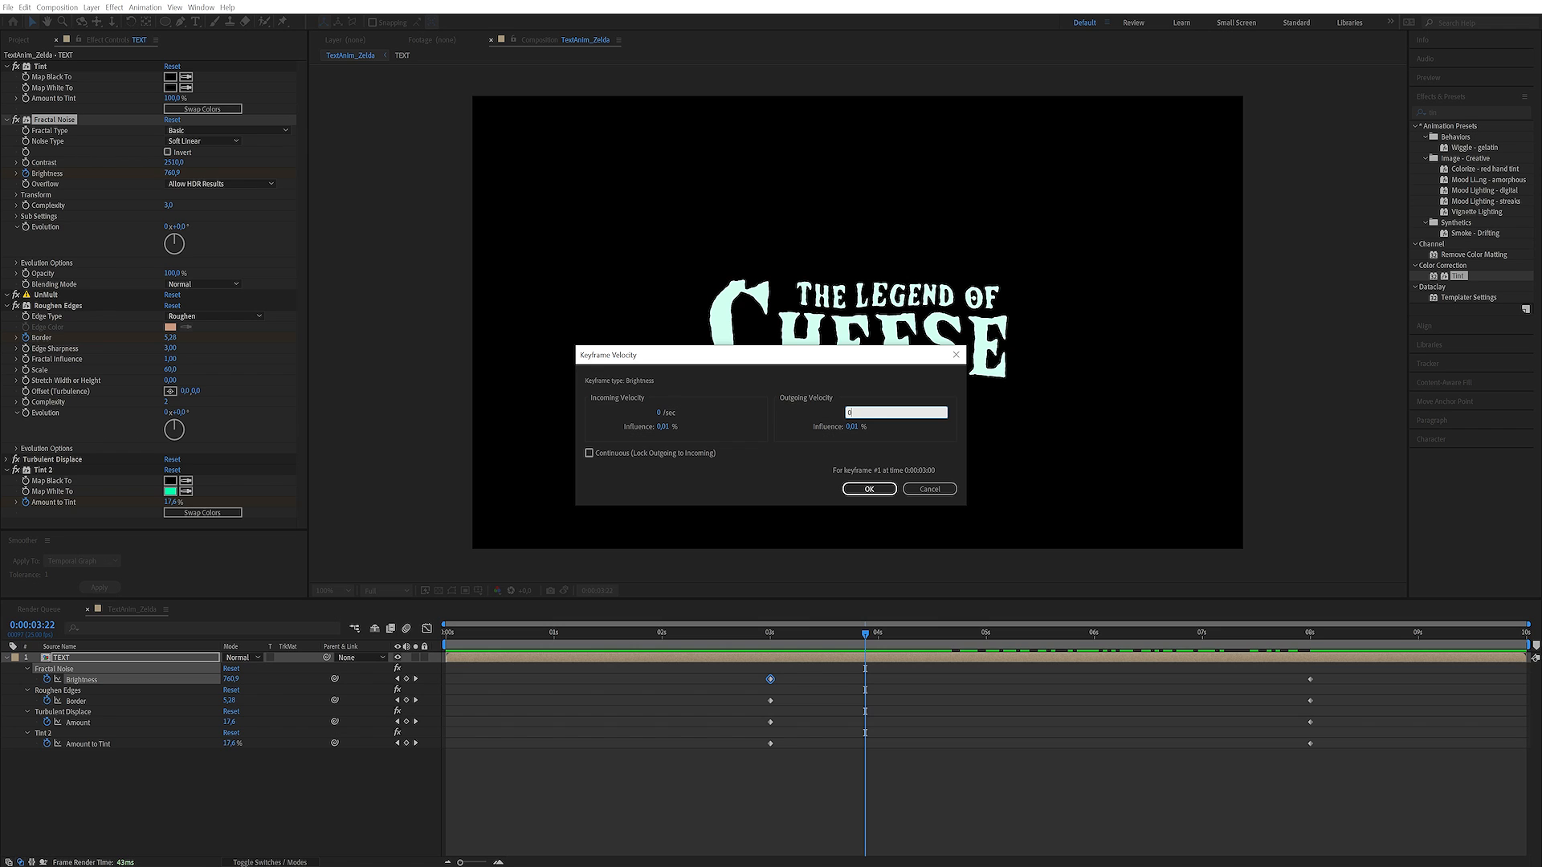
pyautogui.press('Tab')
pyautogui.write('5')
pyautogui.press('Return')
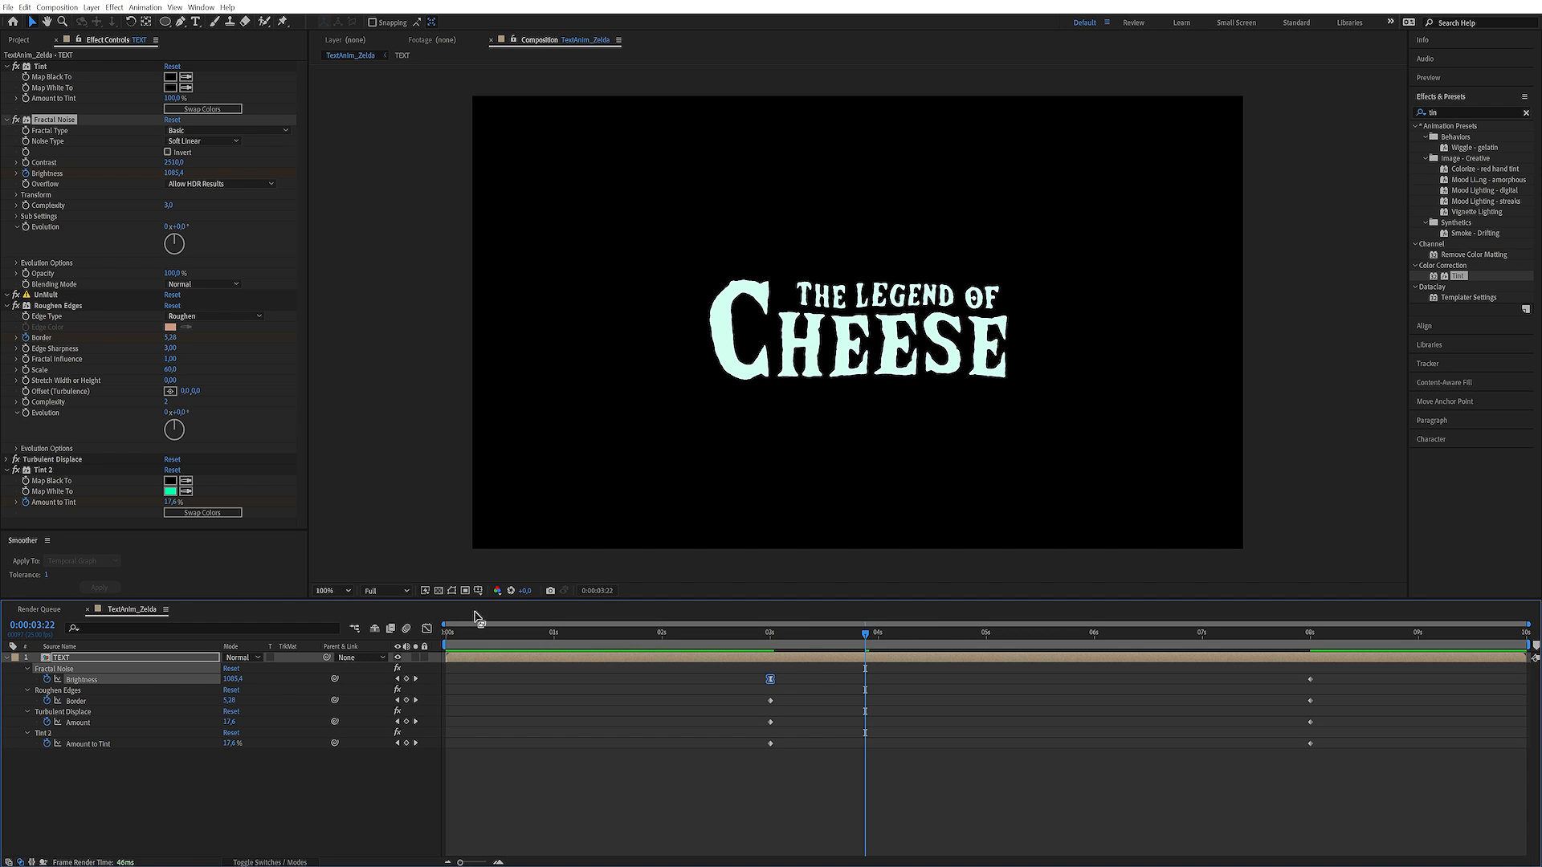
pyautogui.click(427, 629)
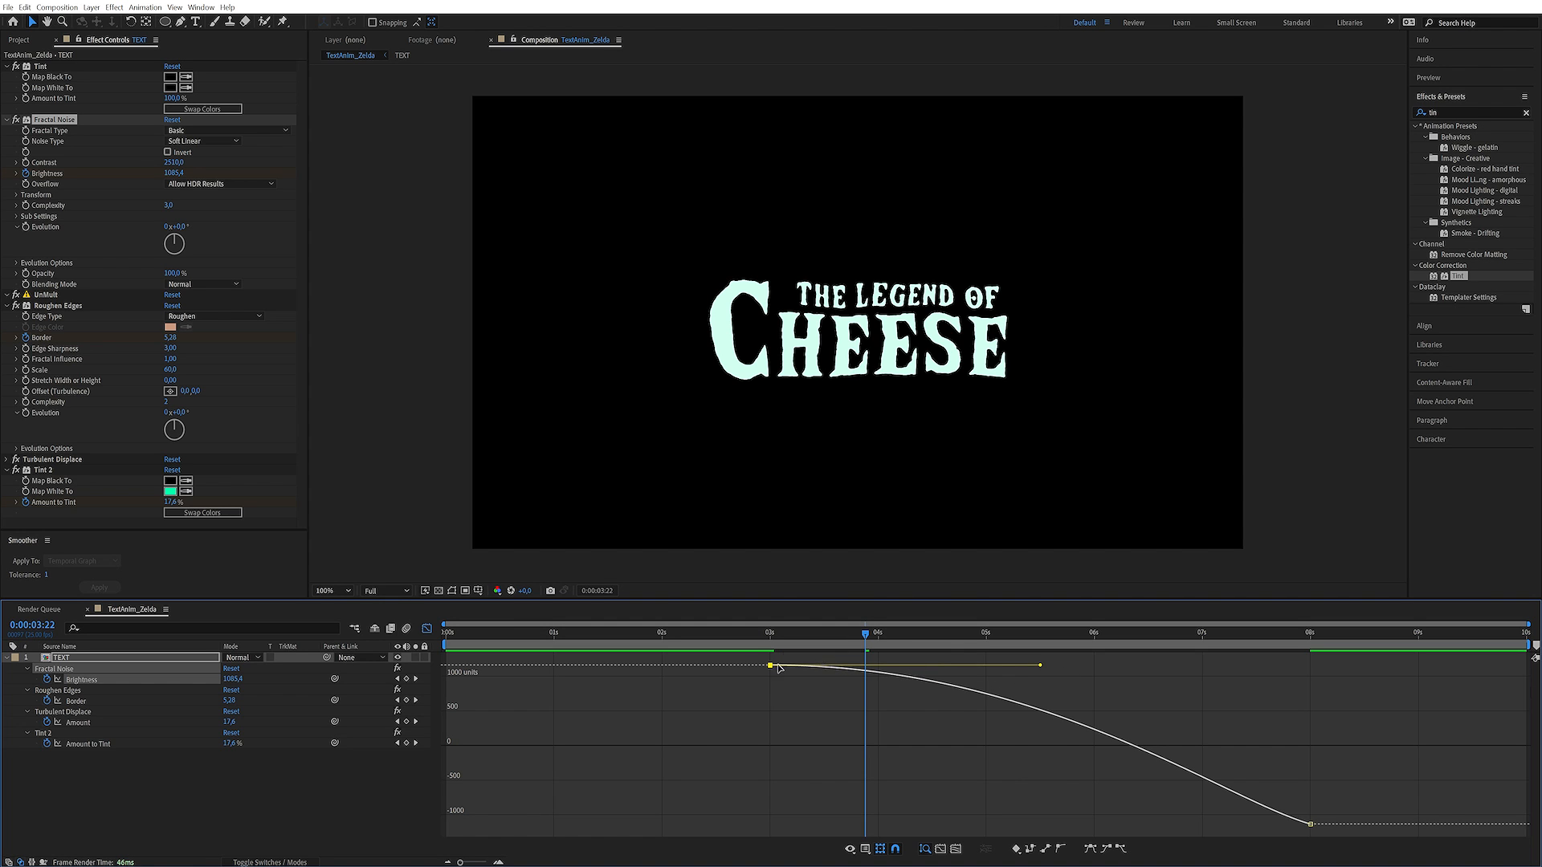
pyautogui.moveTo(775, 634); pyautogui.dragTo(1263, 649)
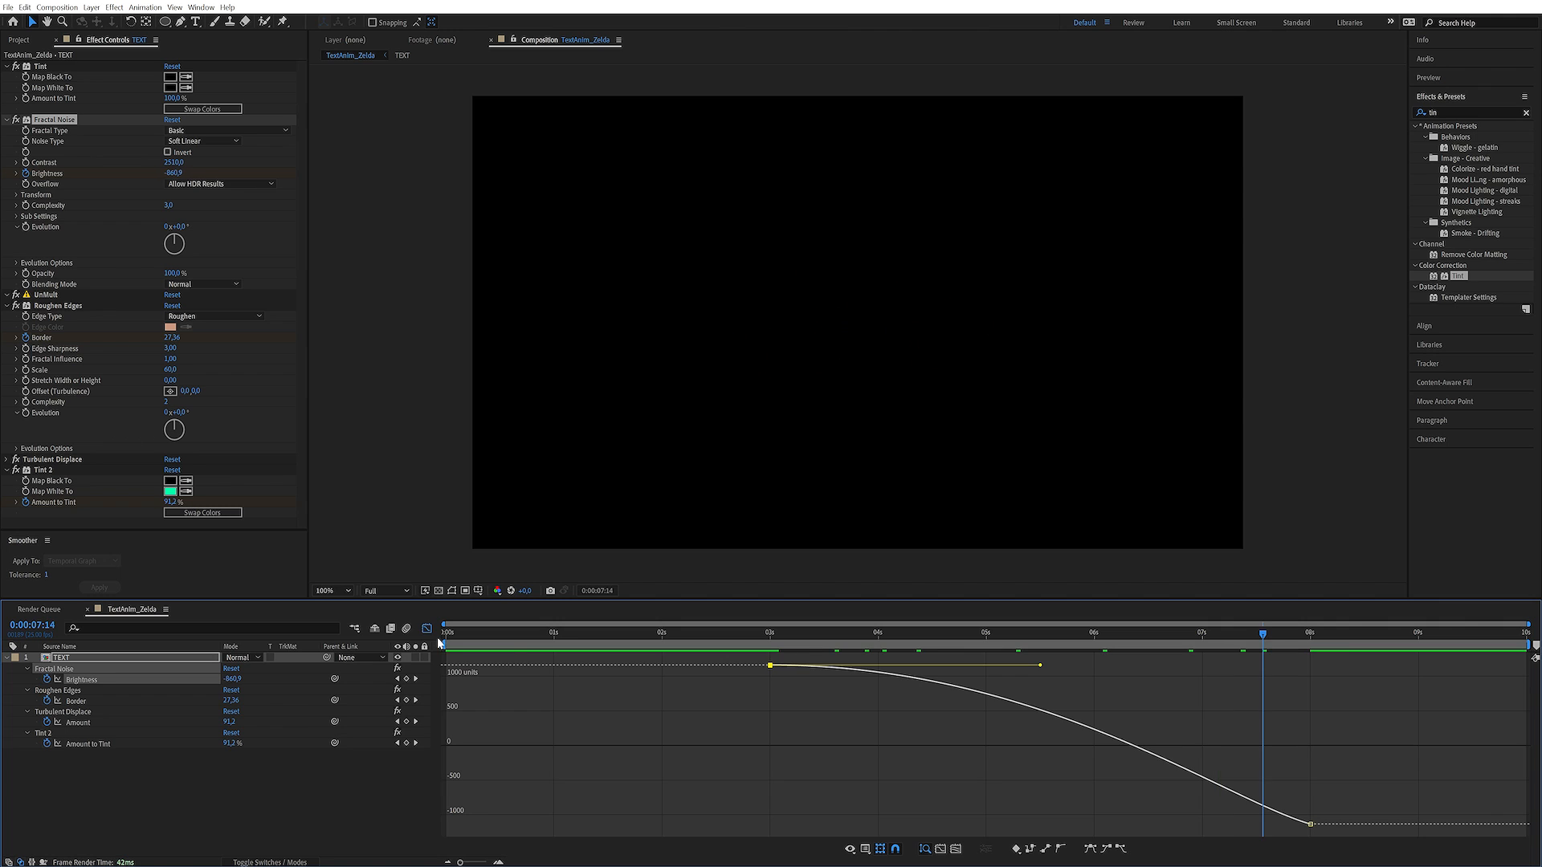
pyautogui.click(427, 628)
# Adjust the keyframe velocity of the Brightness keyframe at 8 seconds and check its curve in the graph editor
pyautogui.moveTo(1289, 688); pyautogui.dragTo(1286, 684)
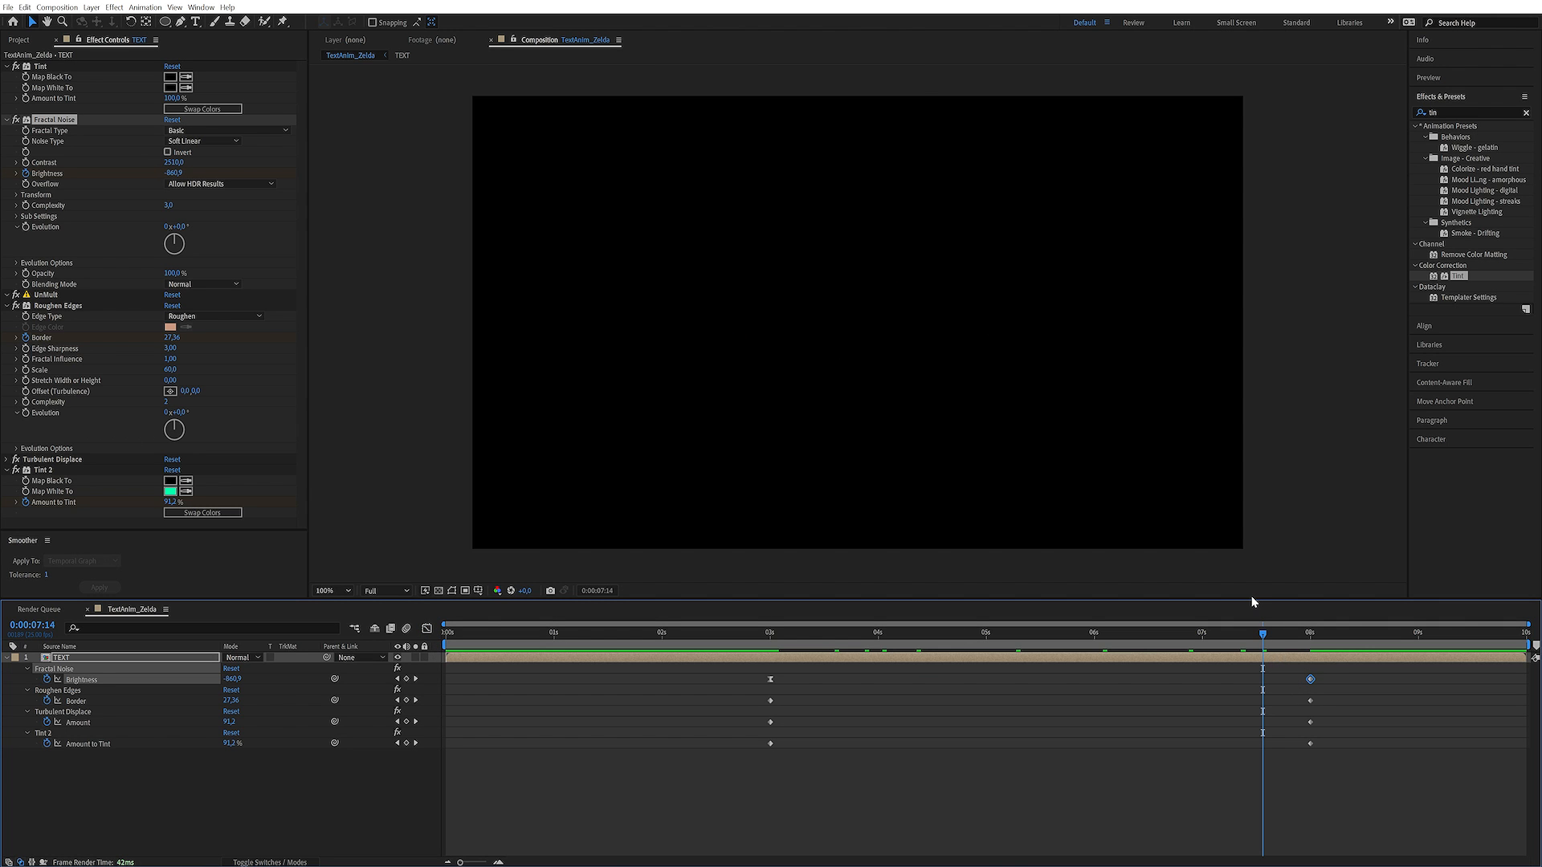
pyautogui.hotkey('ctrl', 'shift', 'k')
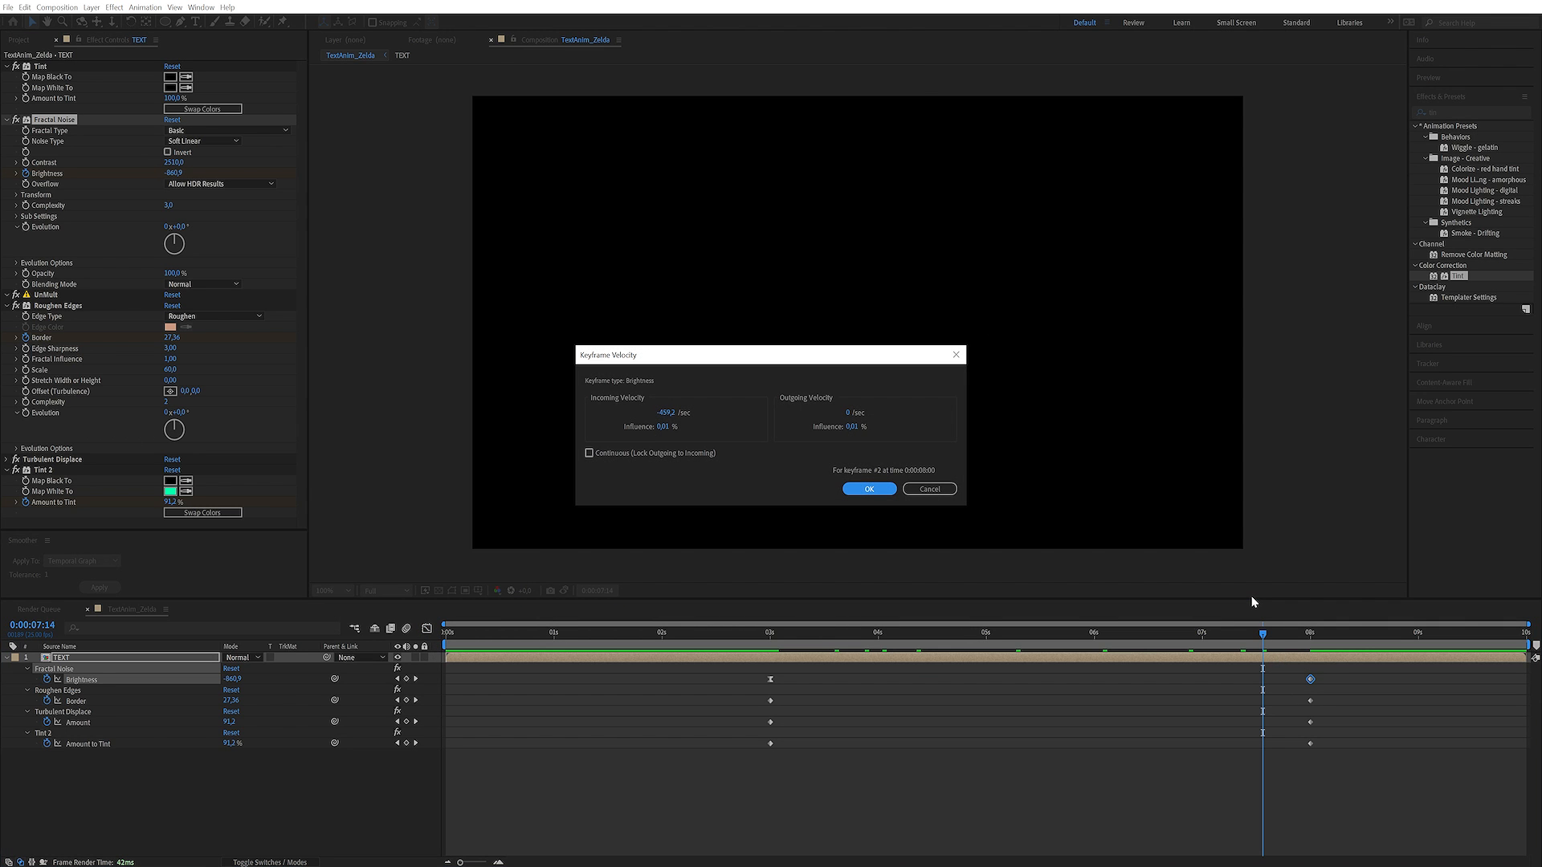
pyautogui.click(869, 489)
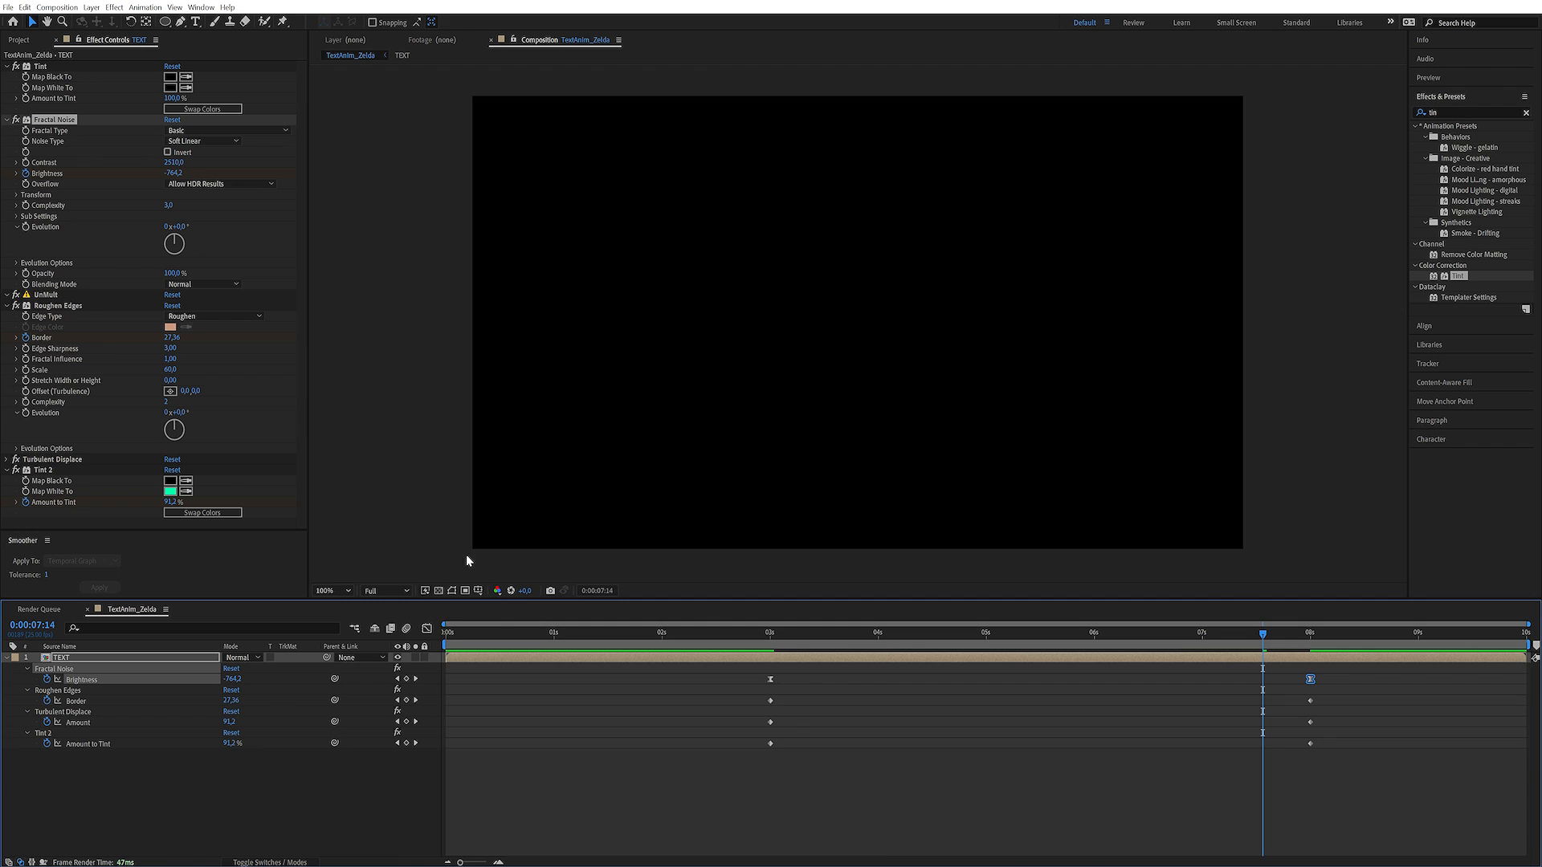
pyautogui.click(427, 628)
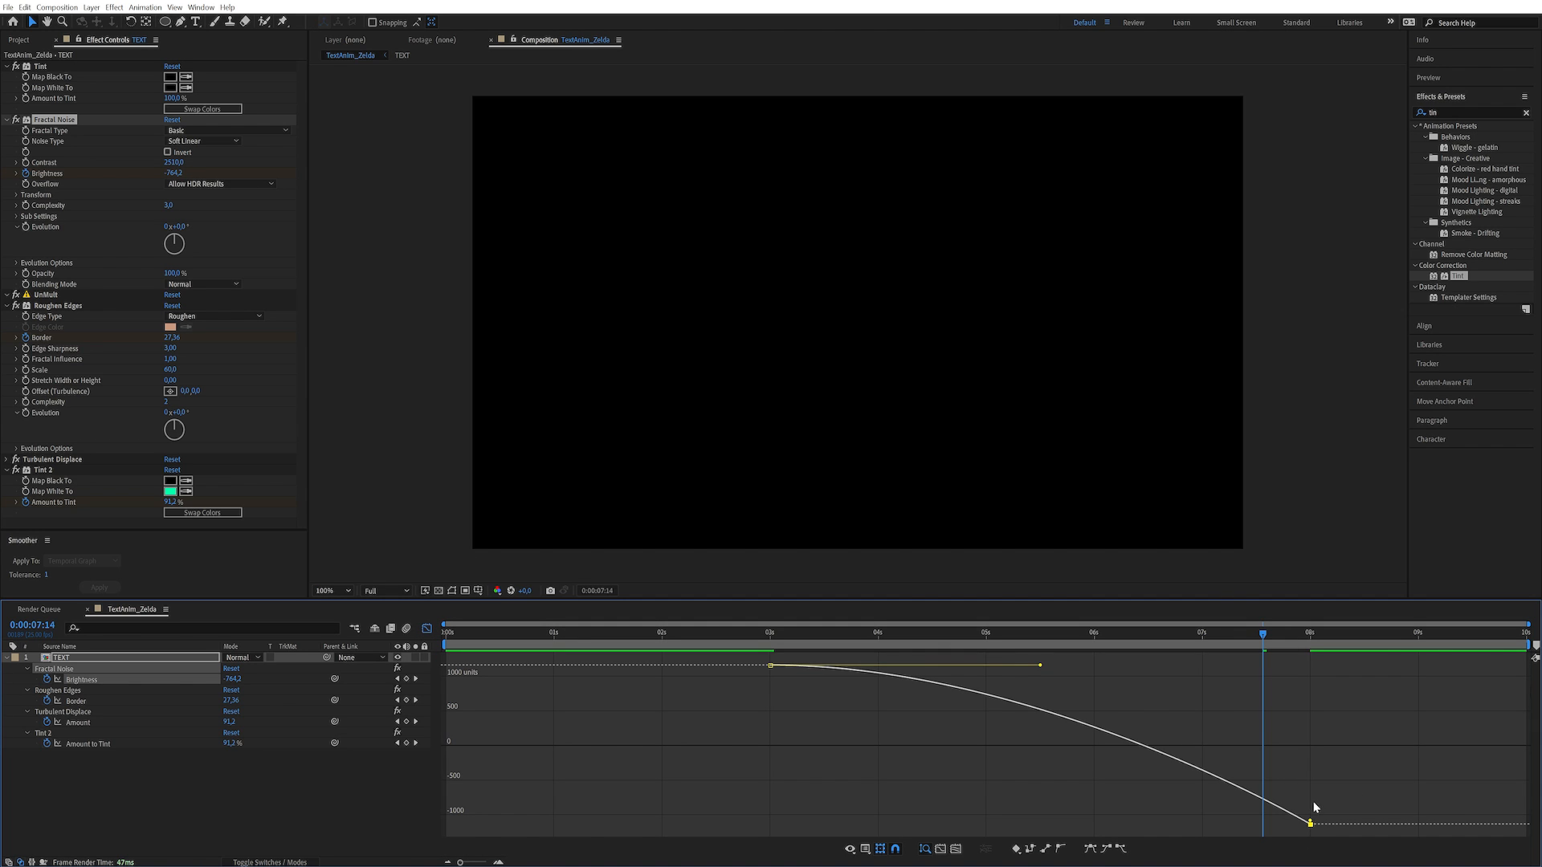
pyautogui.click(427, 628)
# Ease the Border, Amount and Amount to Tint keyframes at 3 and 8 seconds through keyframe velocity, and preview the dissolve
pyautogui.click(770, 700)
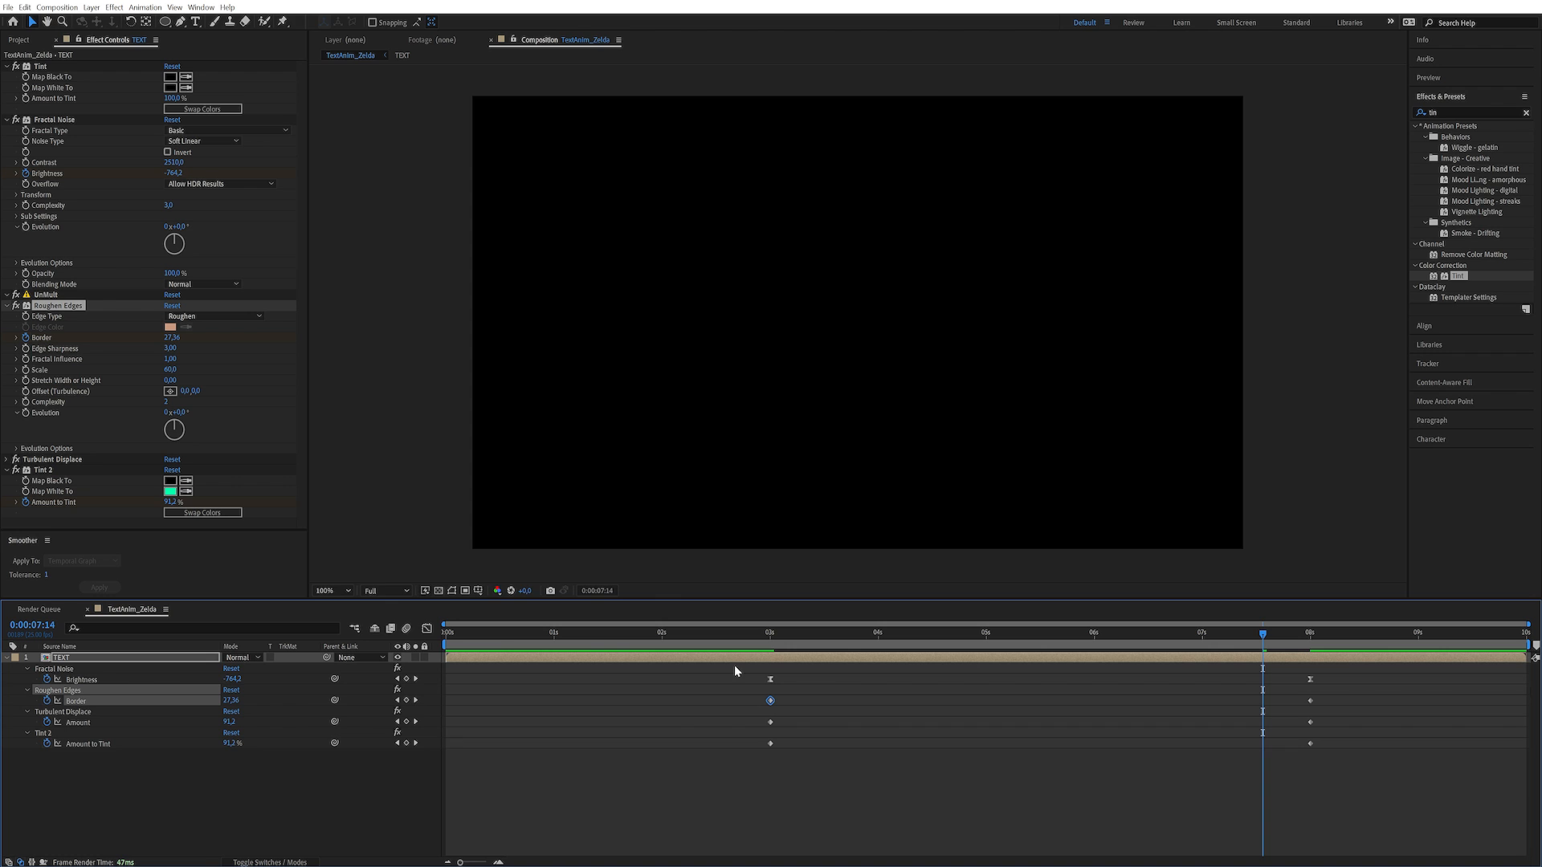
pyautogui.hotkey('ctrl', 'shift', 'k')
pyautogui.click(896, 412)
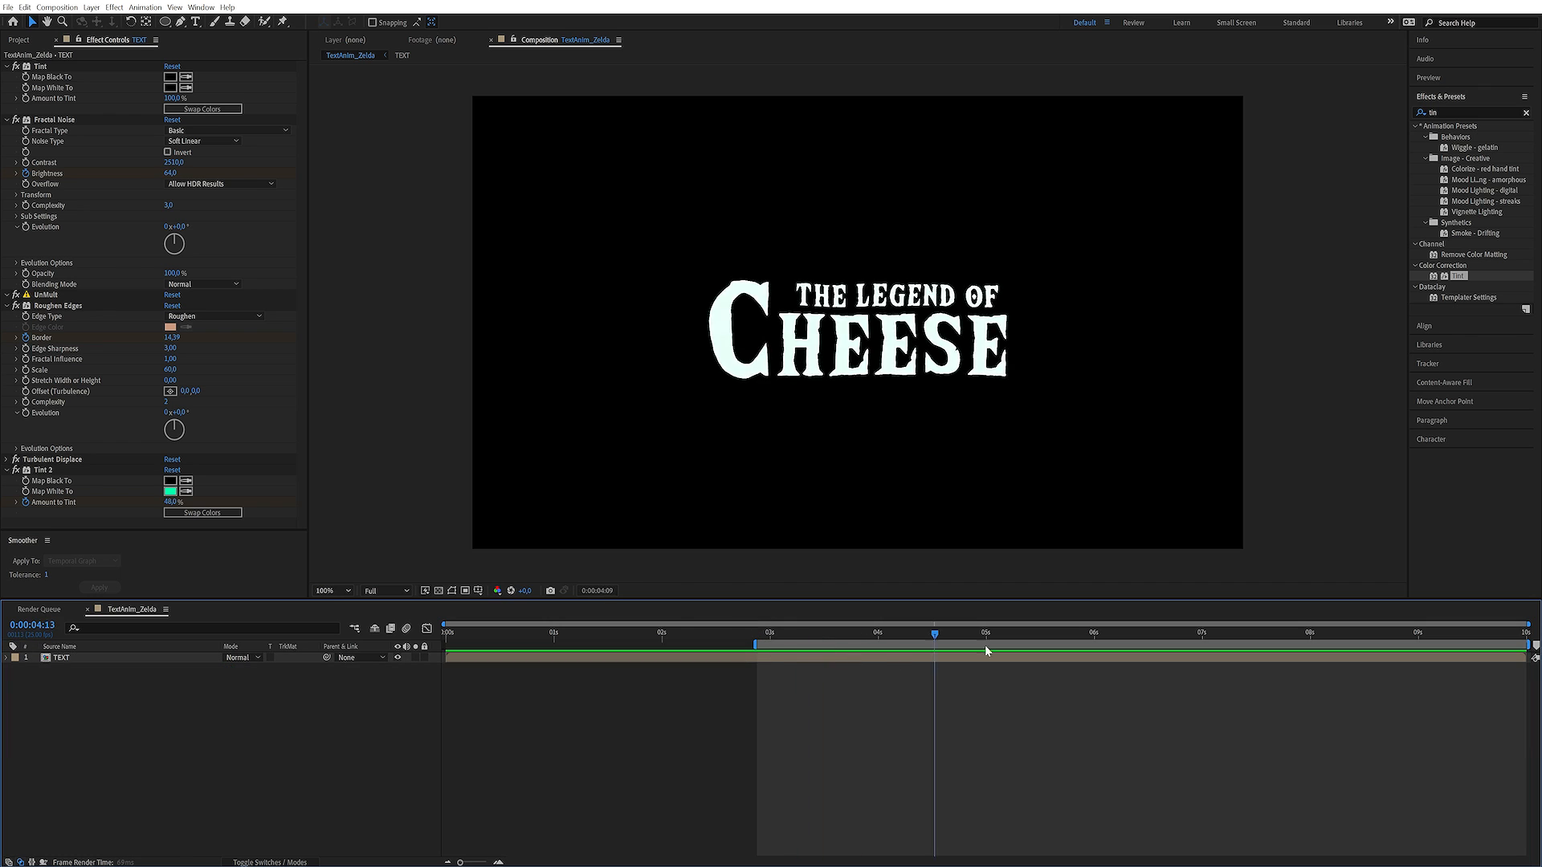
pyautogui.moveTo(987, 650); pyautogui.dragTo(1038, 679)
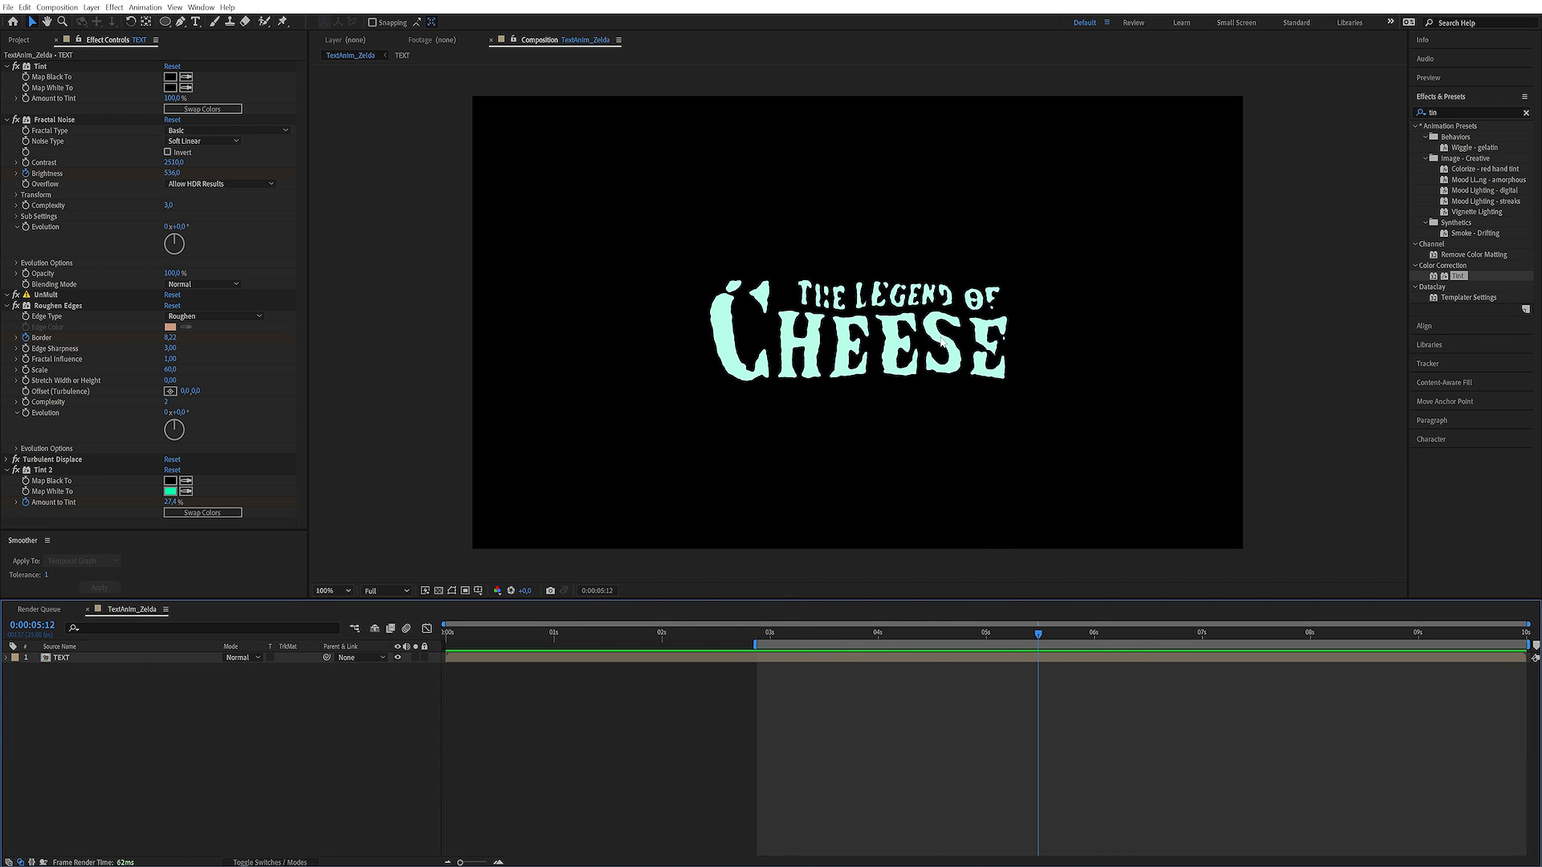
# Reveal the current composition in the project and move the TEXT composition into the Precomps folder
pyautogui.click(136, 660)
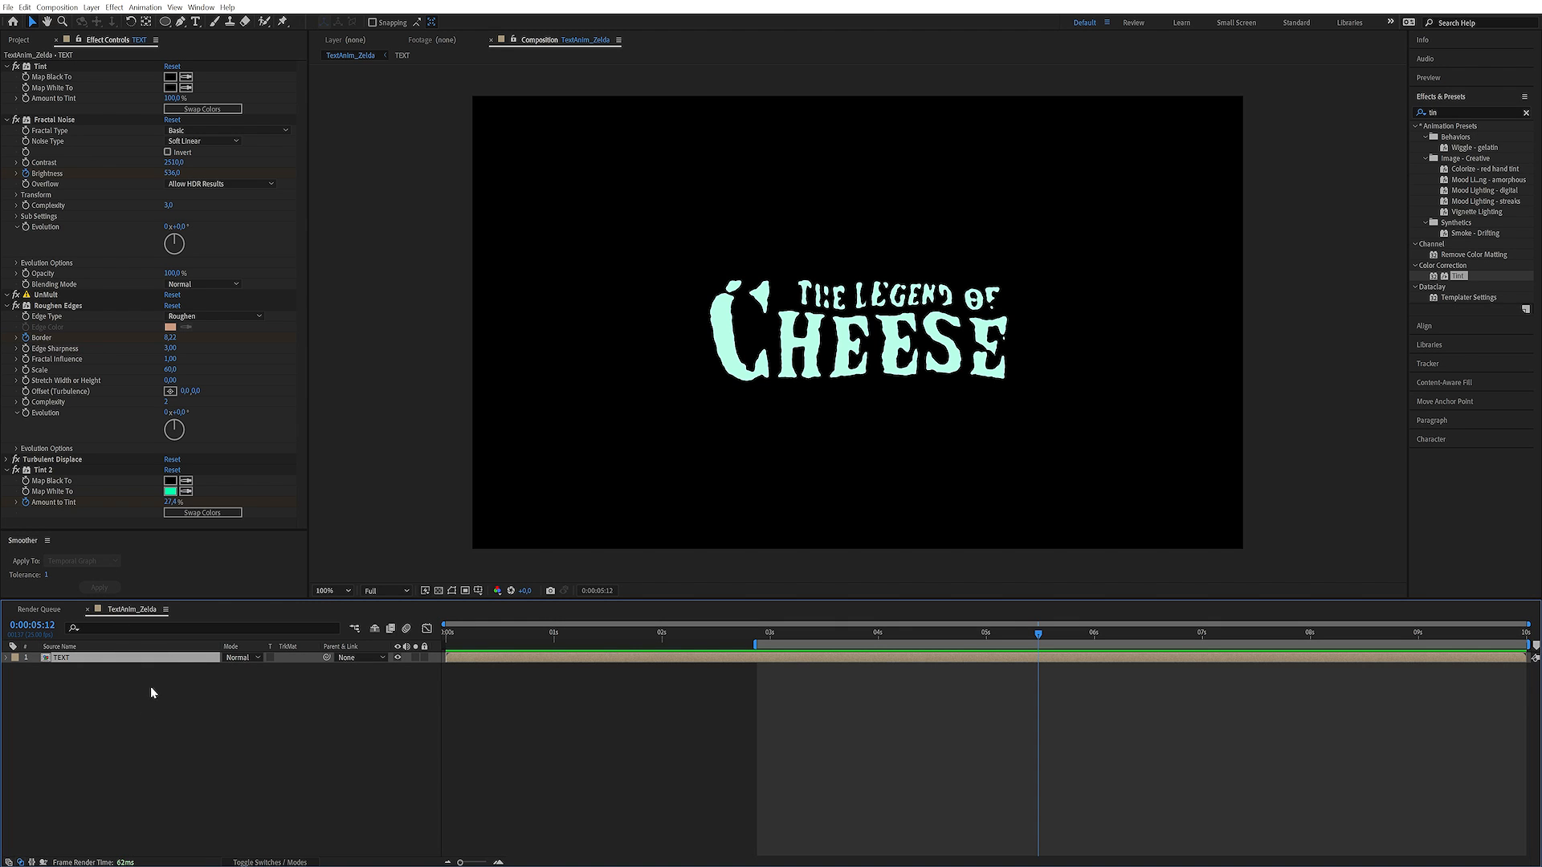
pyautogui.rightClick(133, 704)
pyautogui.click(215, 744)
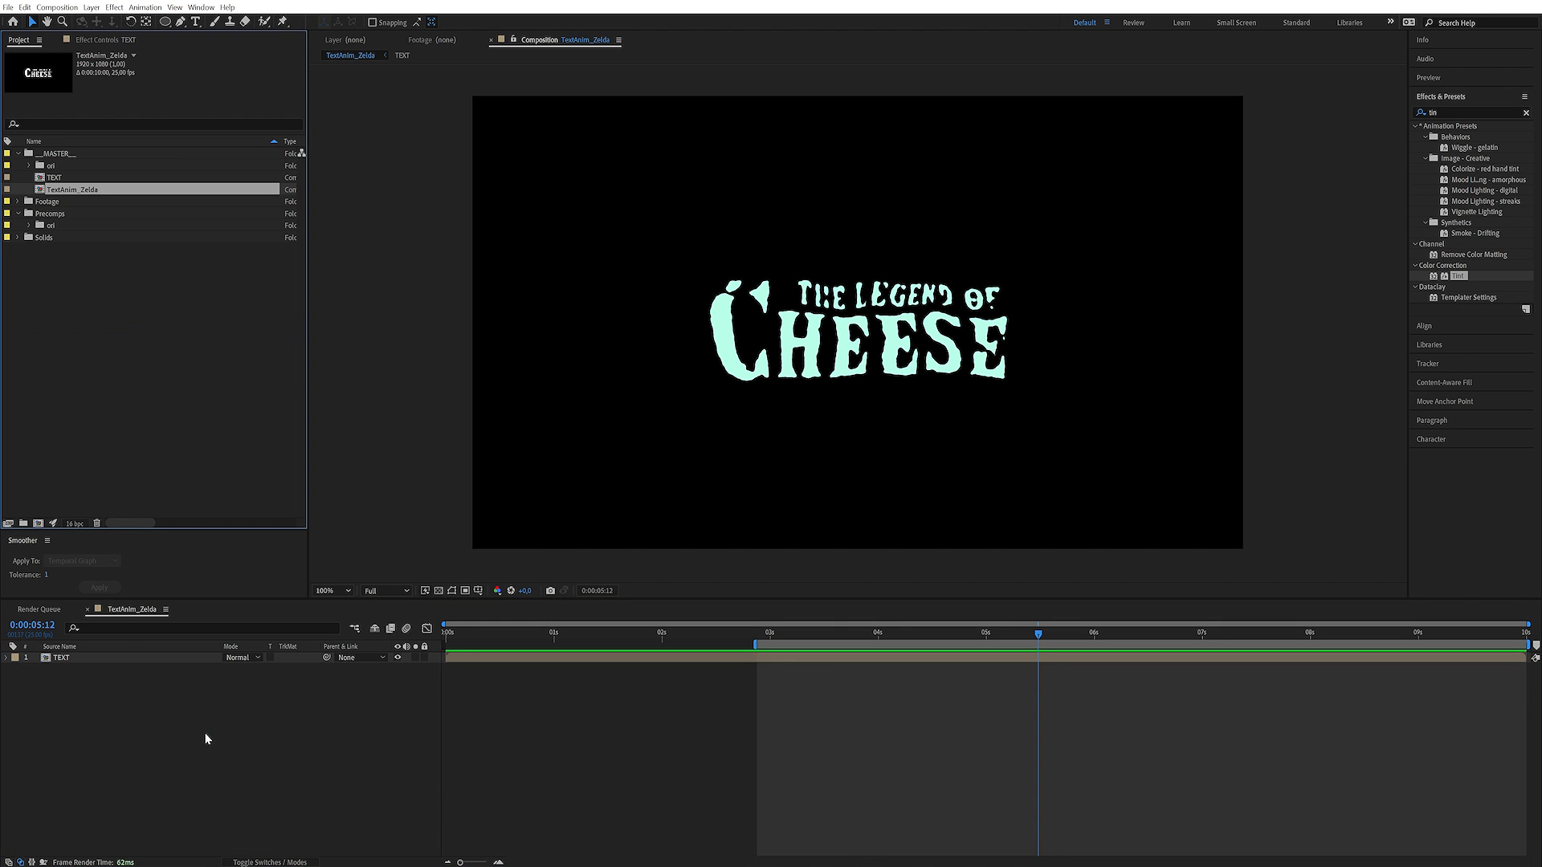
pyautogui.click(90, 262)
pyautogui.click(56, 178)
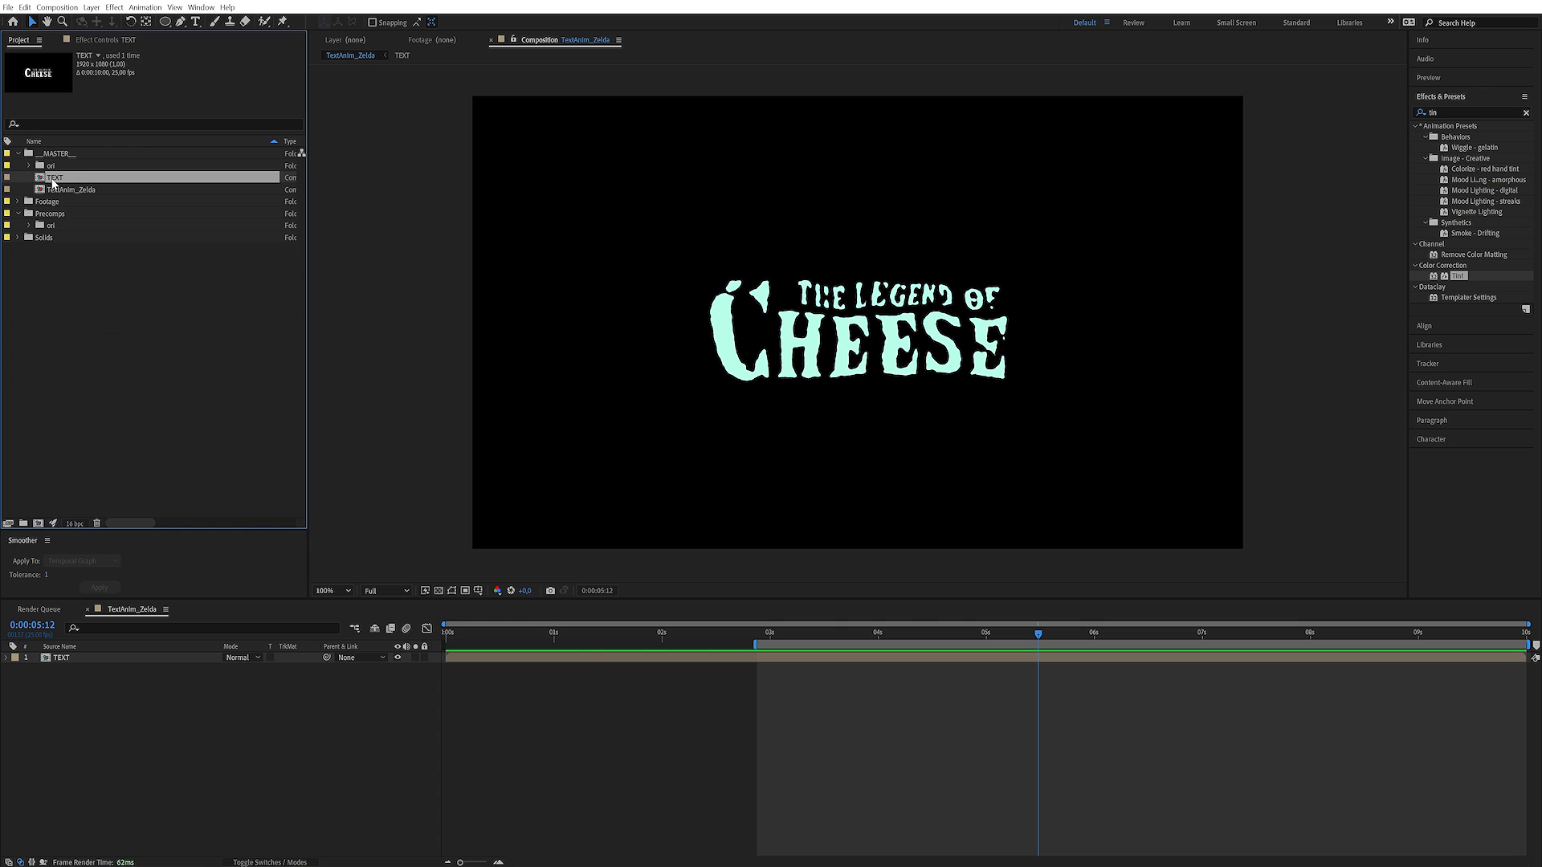
pyautogui.moveTo(62, 180); pyautogui.dragTo(50, 213)
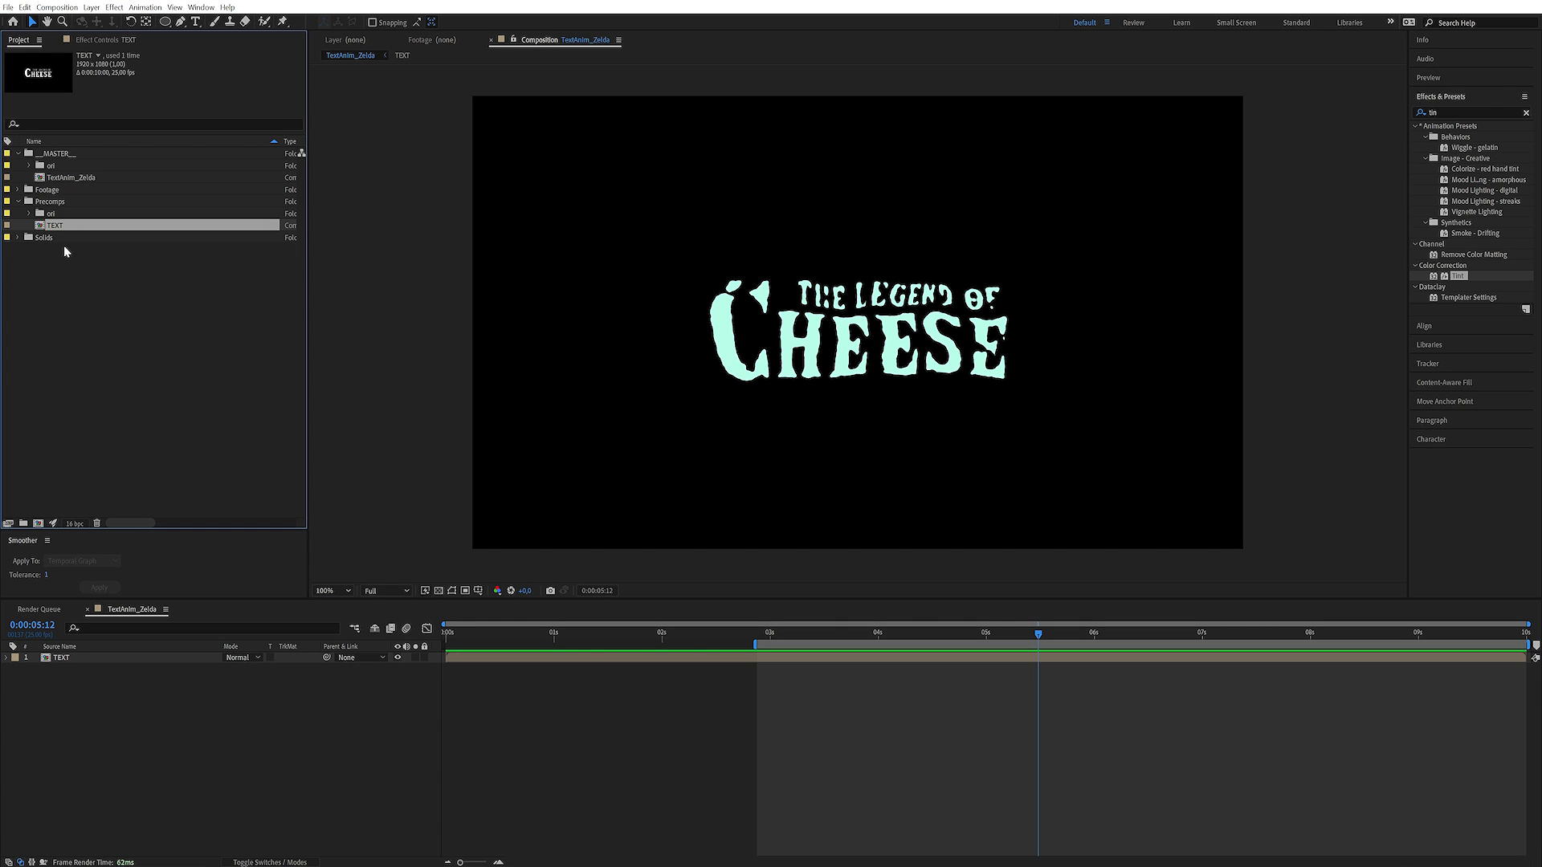
# Create a new composition from TextAnim_Zelda and rename it TextAnim_Zelda_MASTER
pyautogui.click(83, 177)
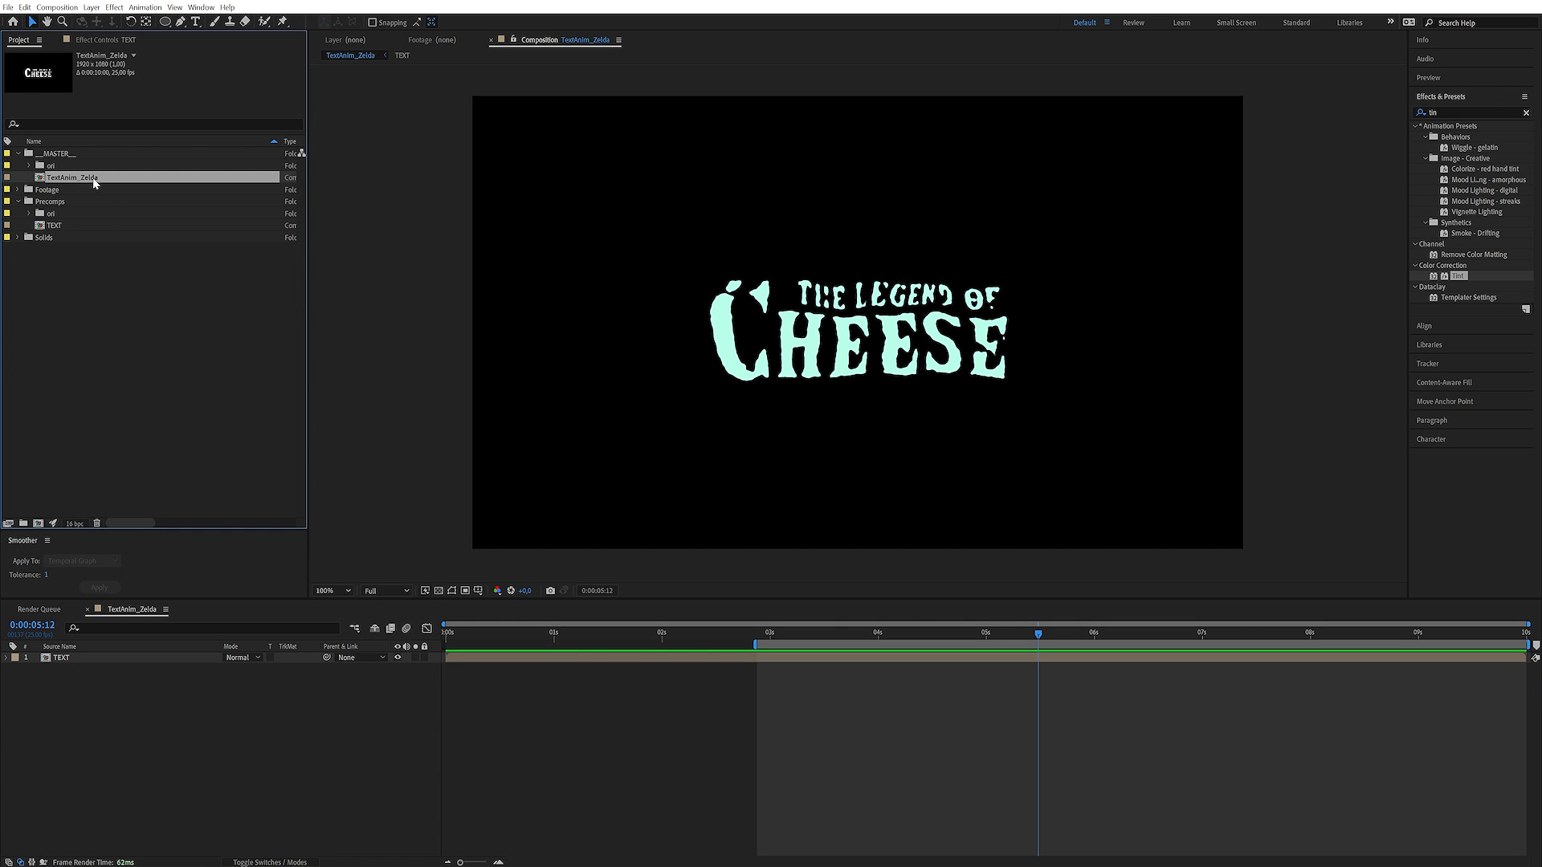
pyautogui.moveTo(79, 179); pyautogui.dragTo(38, 523)
pyautogui.click(98, 192)
pyautogui.press('Return')
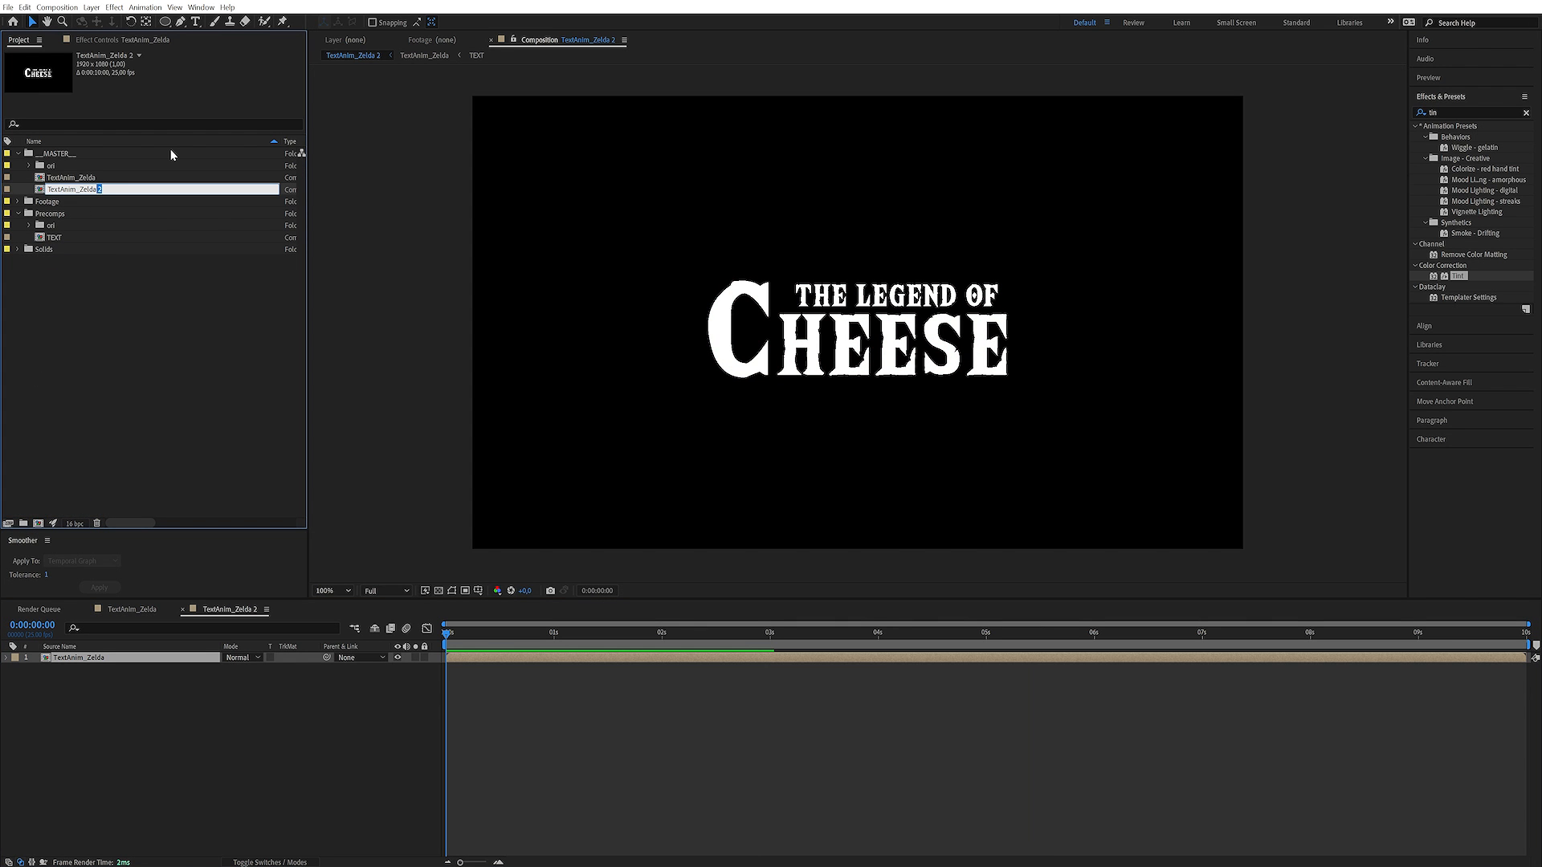
pyautogui.write('_MASTER')
pyautogui.press('Return')
pyautogui.click(291, 765)
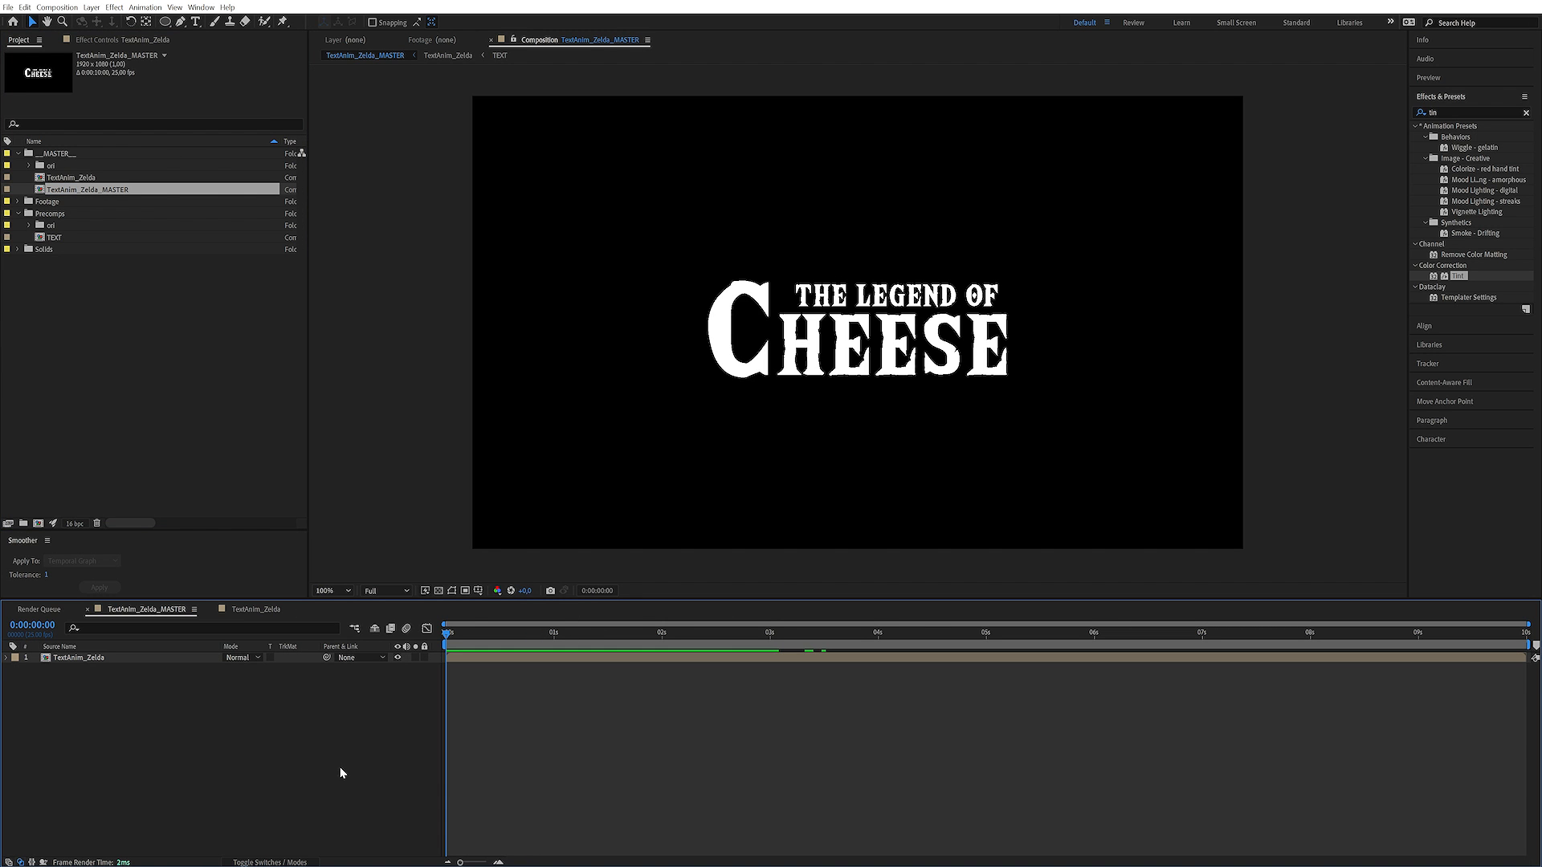
# Add a new 1920 x 1080 px solid in dark orange-brown (#452306) to the TextAnim_Zelda_MASTER composition
pyautogui.click(91, 7)
pyautogui.moveTo(111, 24)
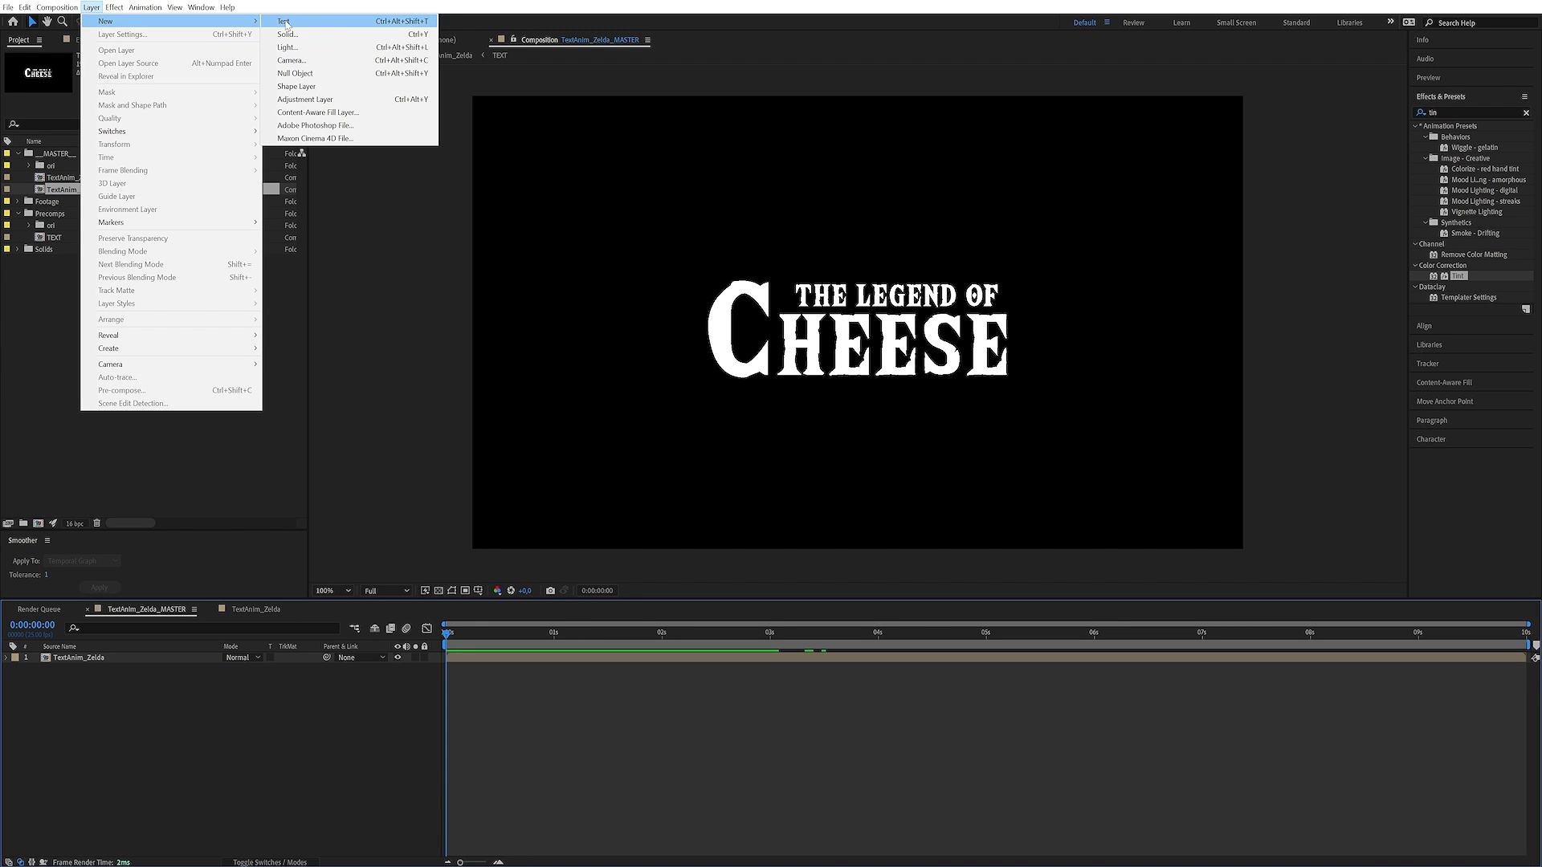
pyautogui.click(323, 35)
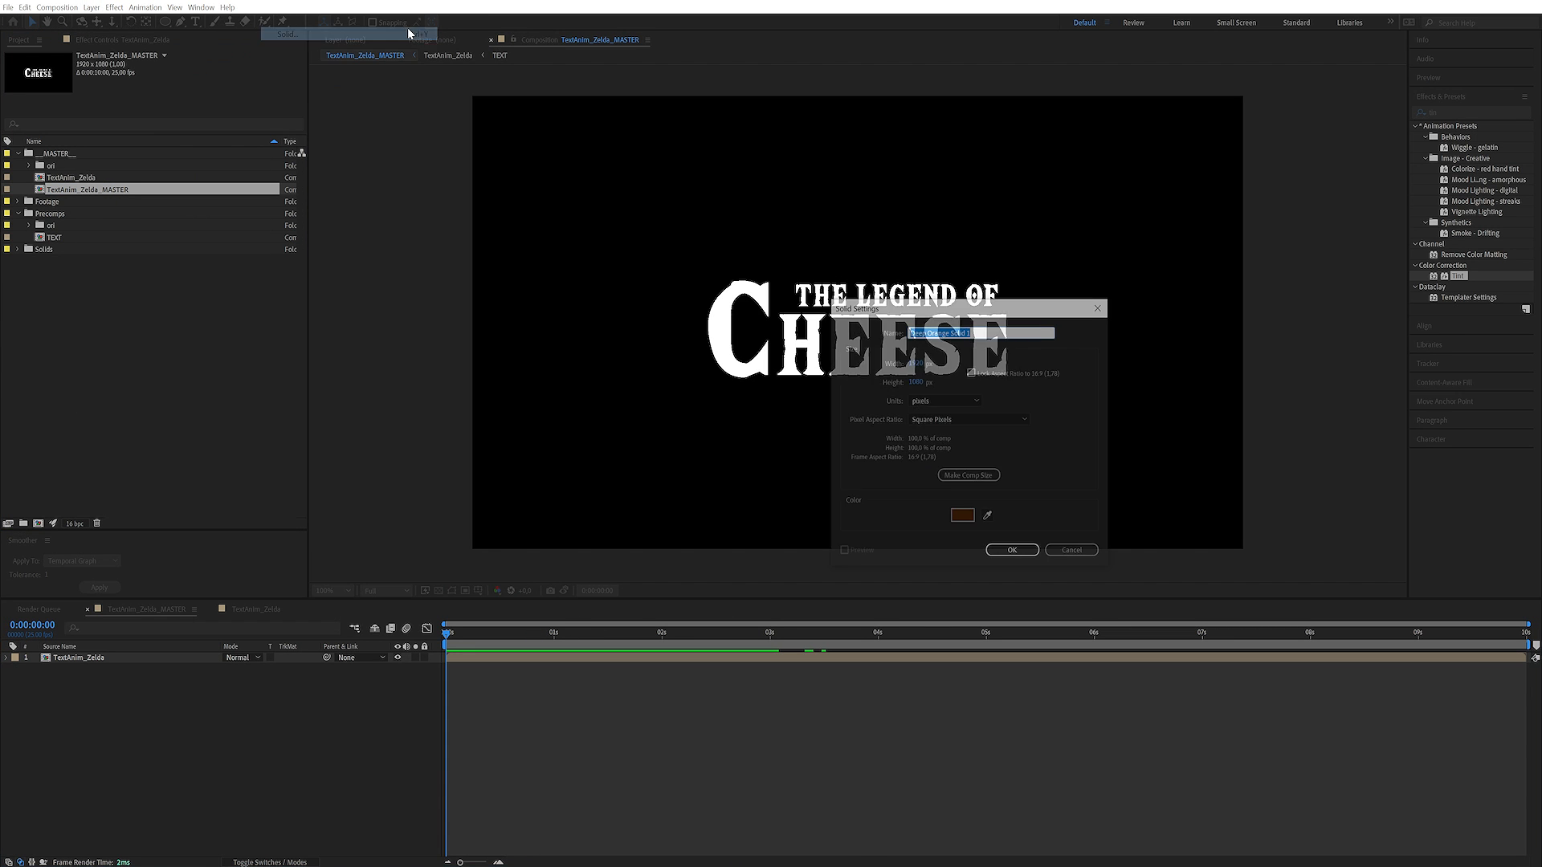
pyautogui.click(961, 518)
pyautogui.click(1254, 432)
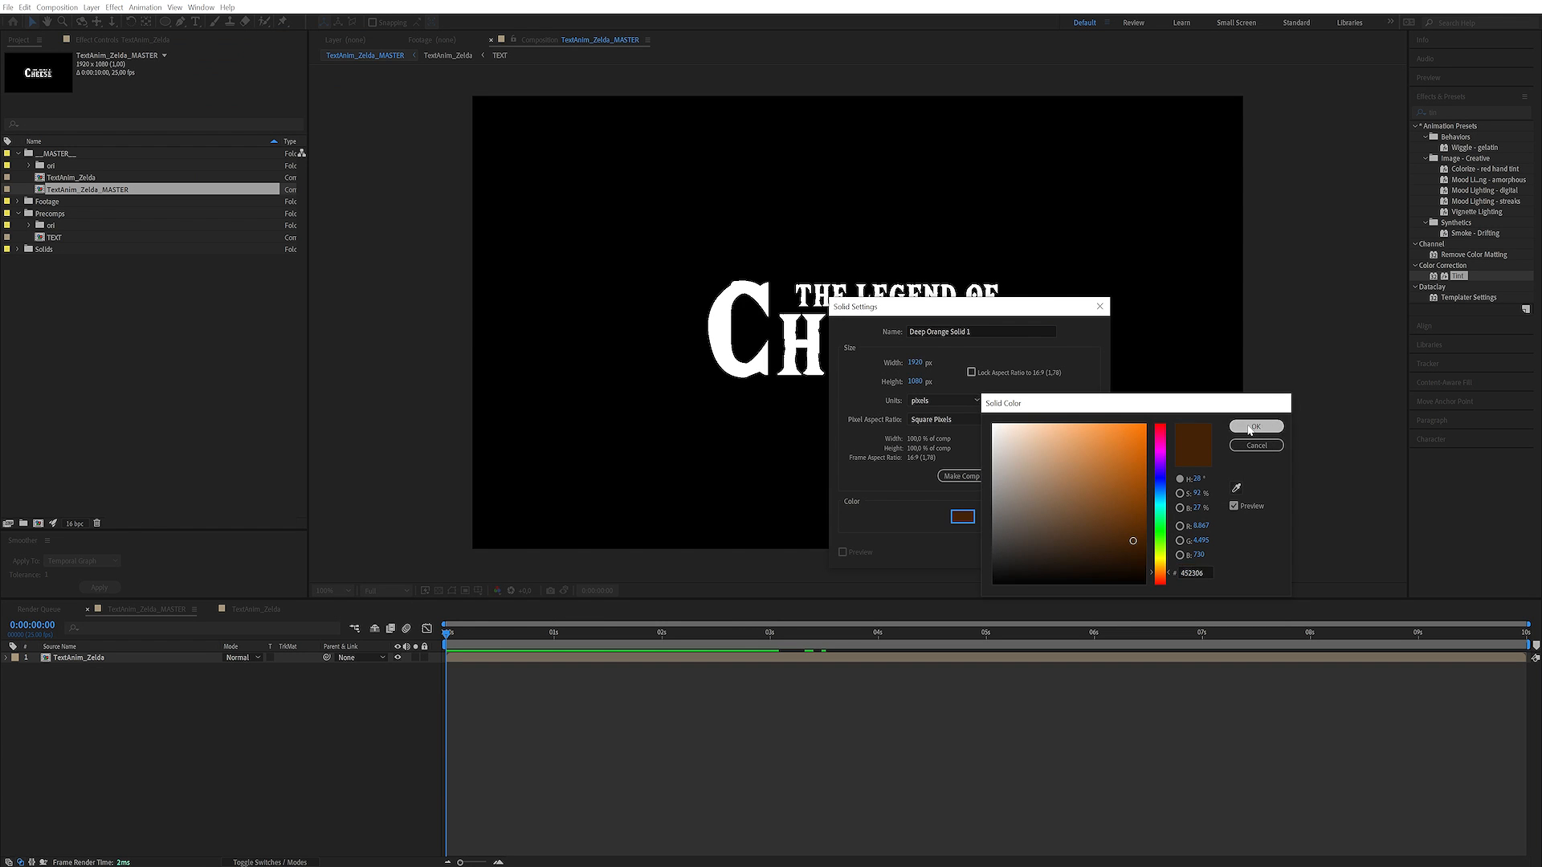
pyautogui.click(1013, 552)
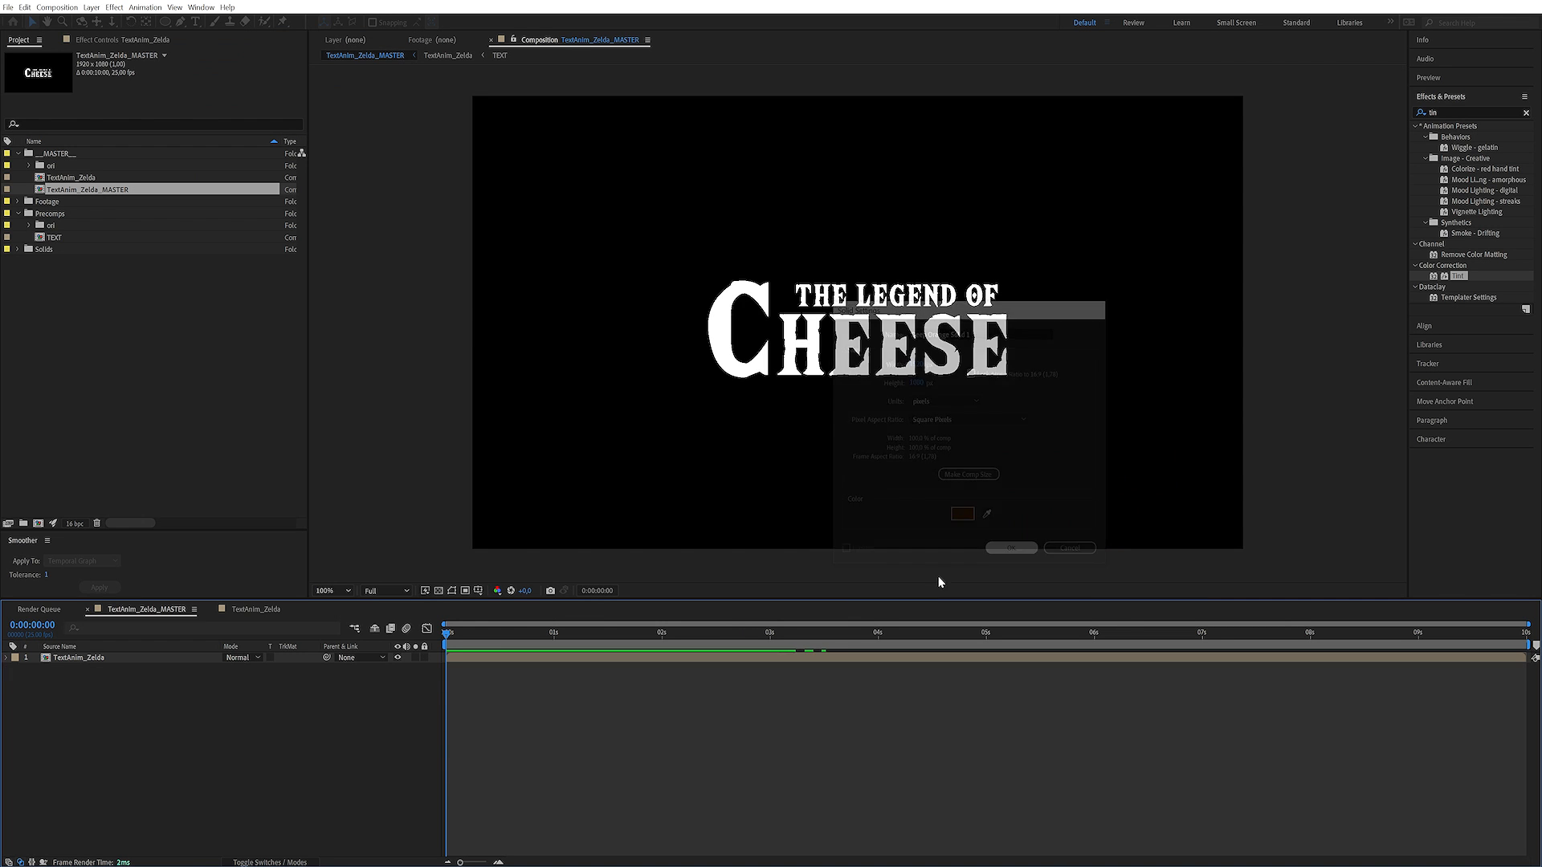
# Draw a square shape about 70 px wide near the lower-left corner of the composition on a new shape layer
pyautogui.moveTo(502, 632); pyautogui.dragTo(593, 642)
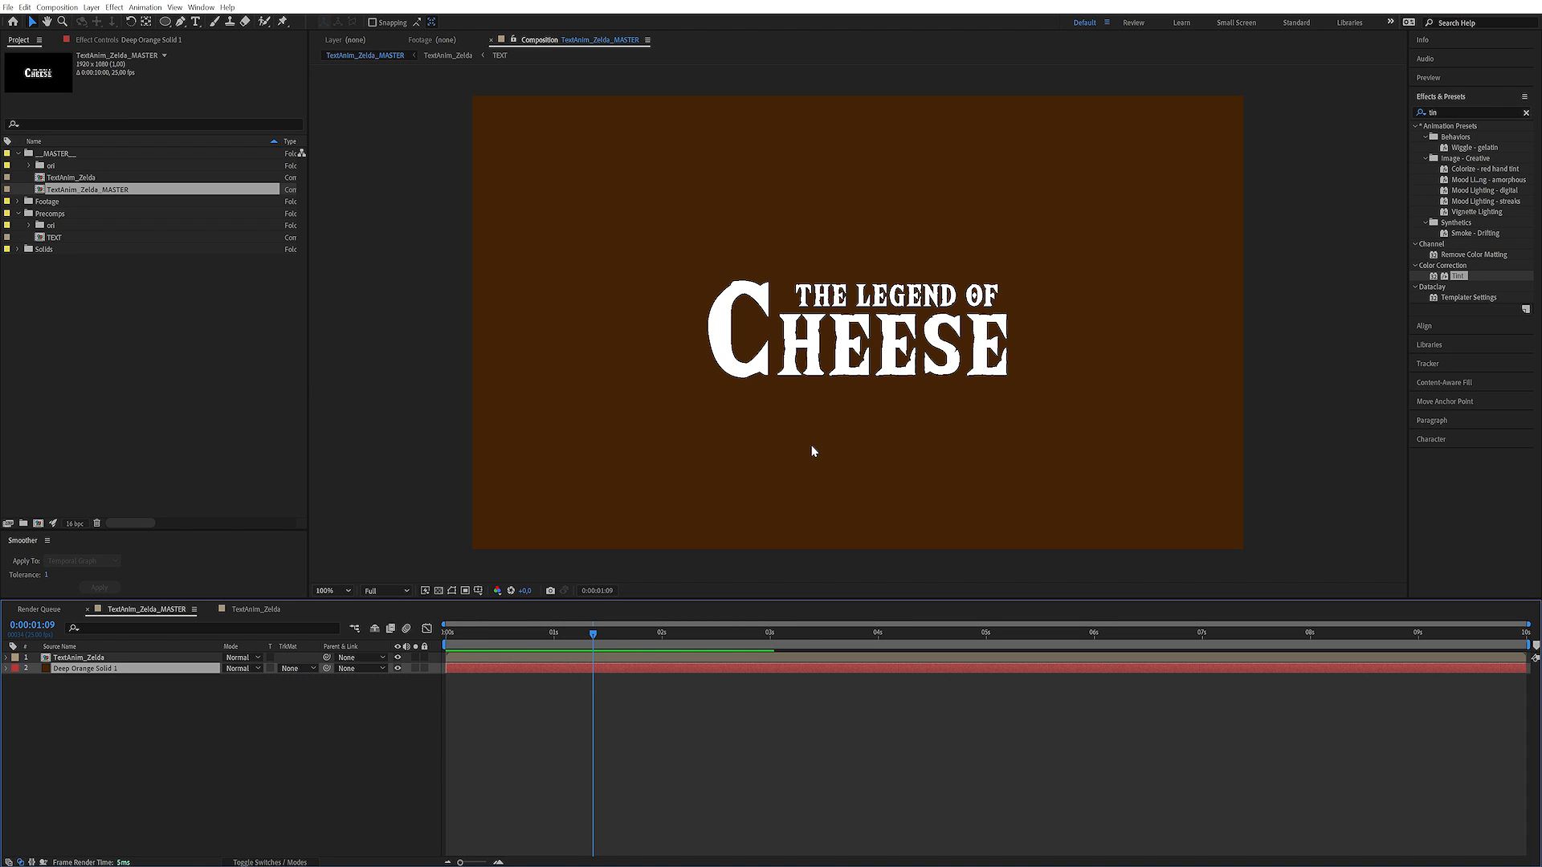
pyautogui.click(295, 736)
pyautogui.moveTo(164, 22); pyautogui.dragTo(207, 26)
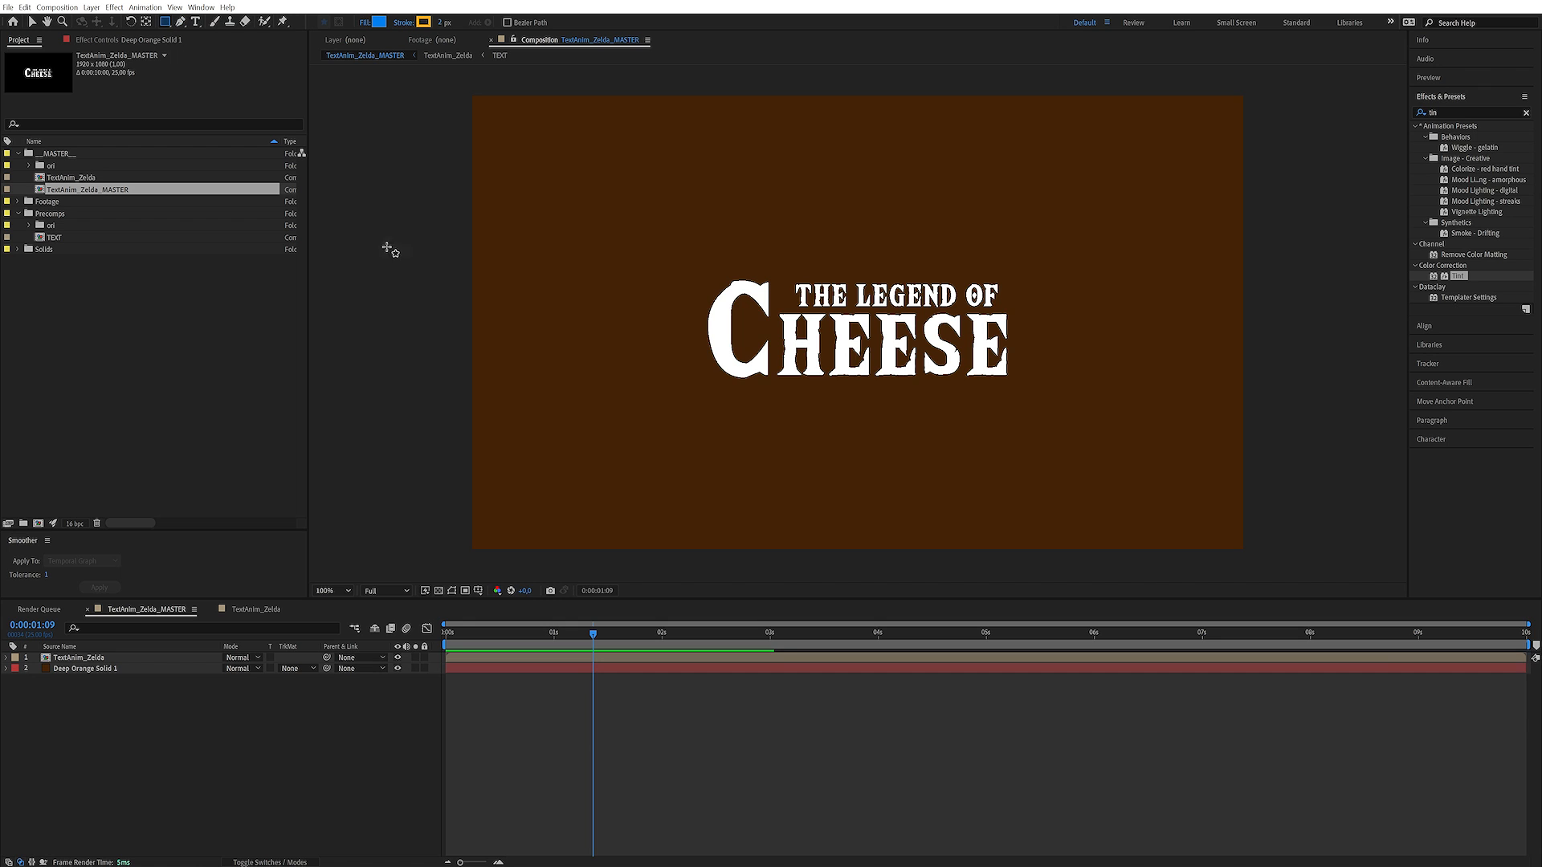
pyautogui.moveTo(553, 480); pyautogui.dragTo(581, 506)
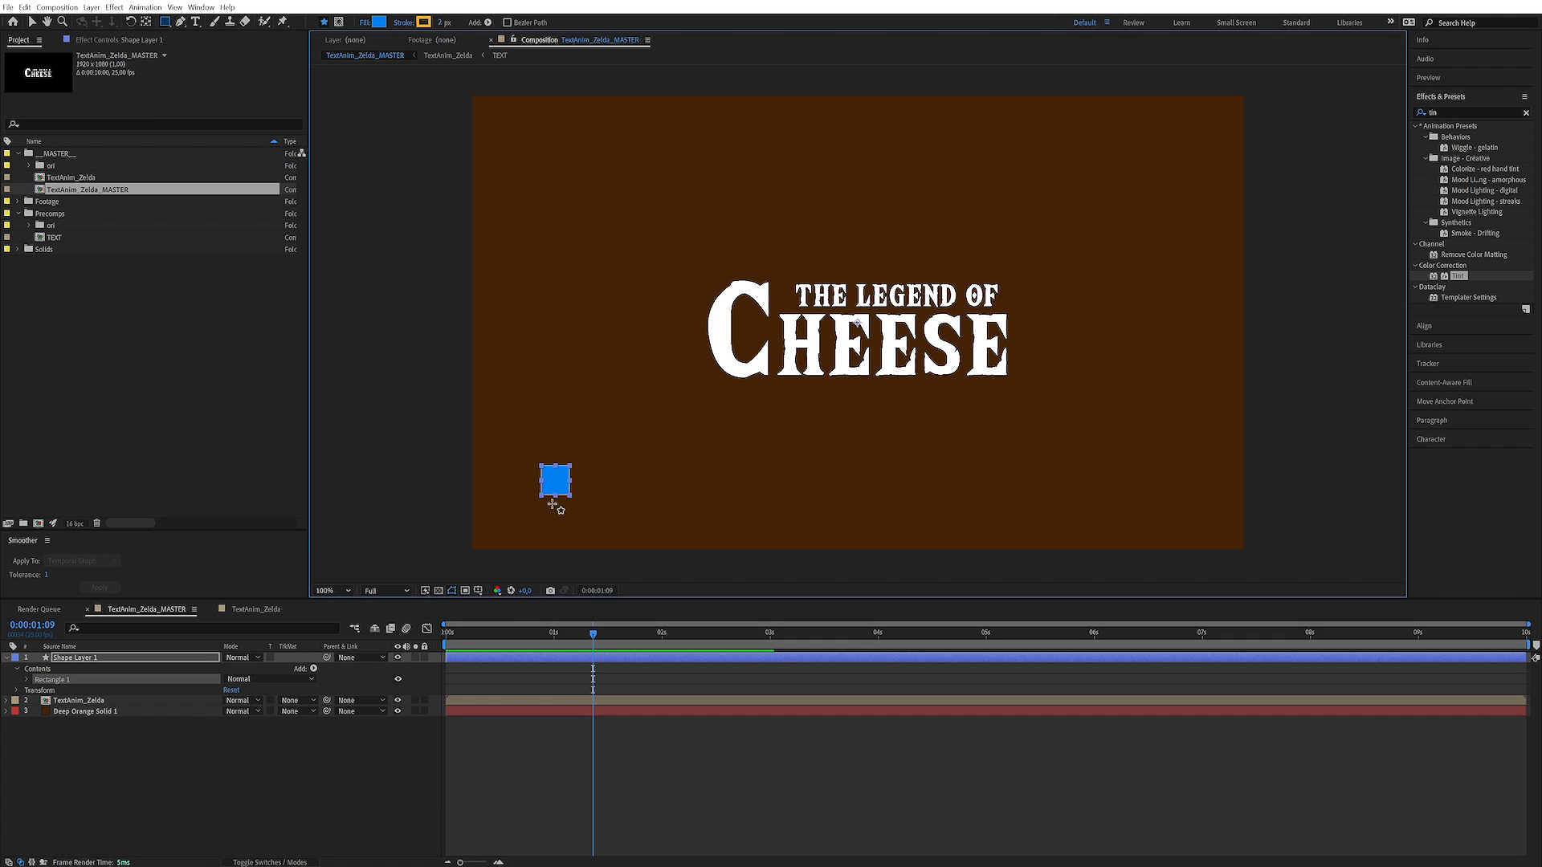
# Delete the square's fill and set its stroke width to 7
pyautogui.click(27, 679)
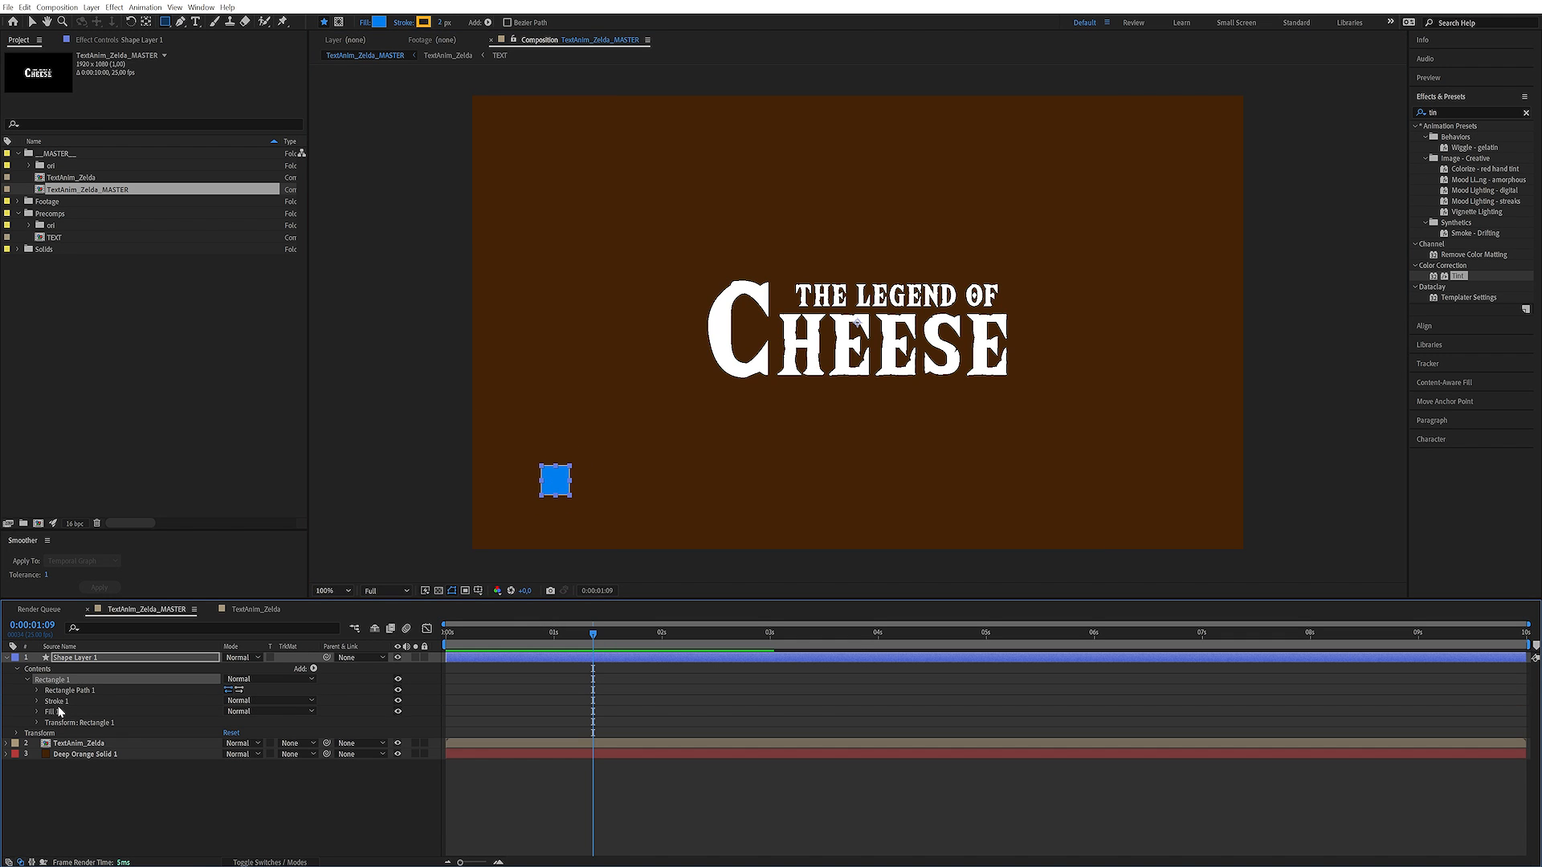
pyautogui.click(61, 711)
pyautogui.press('Delete')
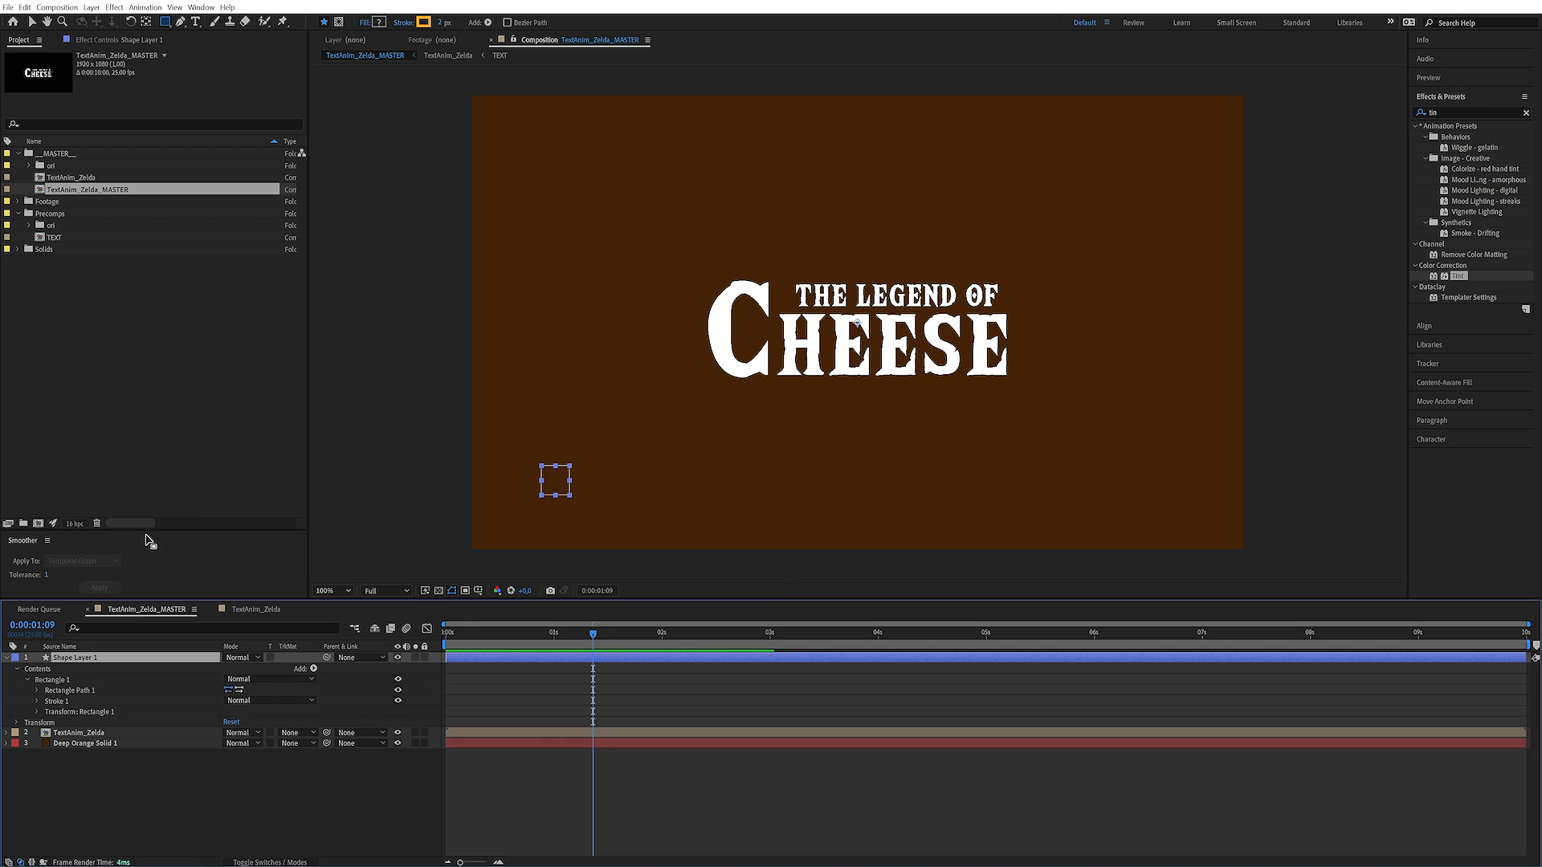
pyautogui.click(37, 701)
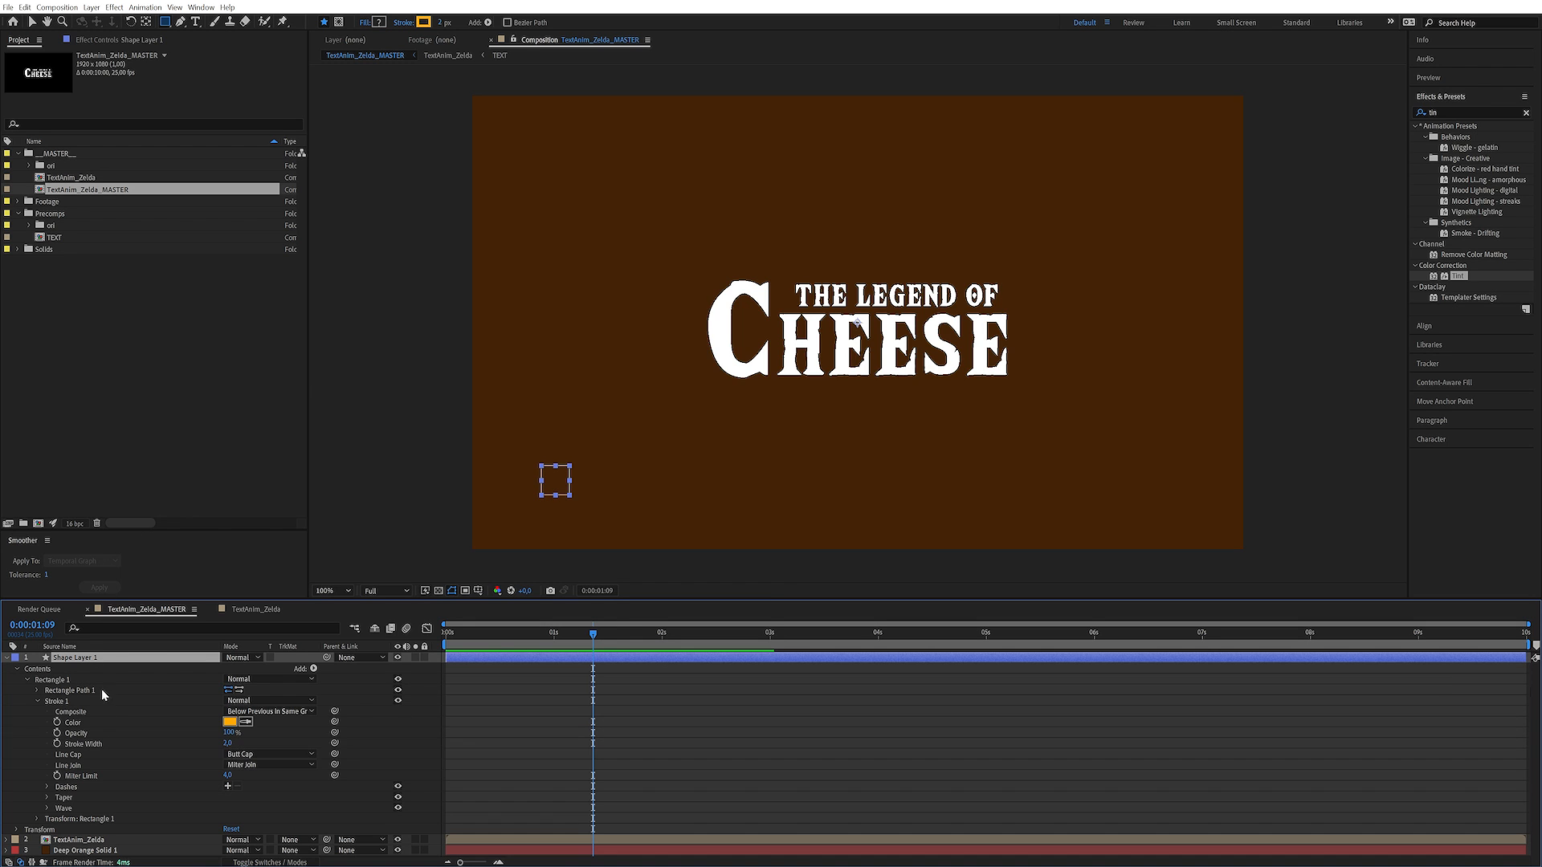
pyautogui.click(228, 742)
pyautogui.press('Return')
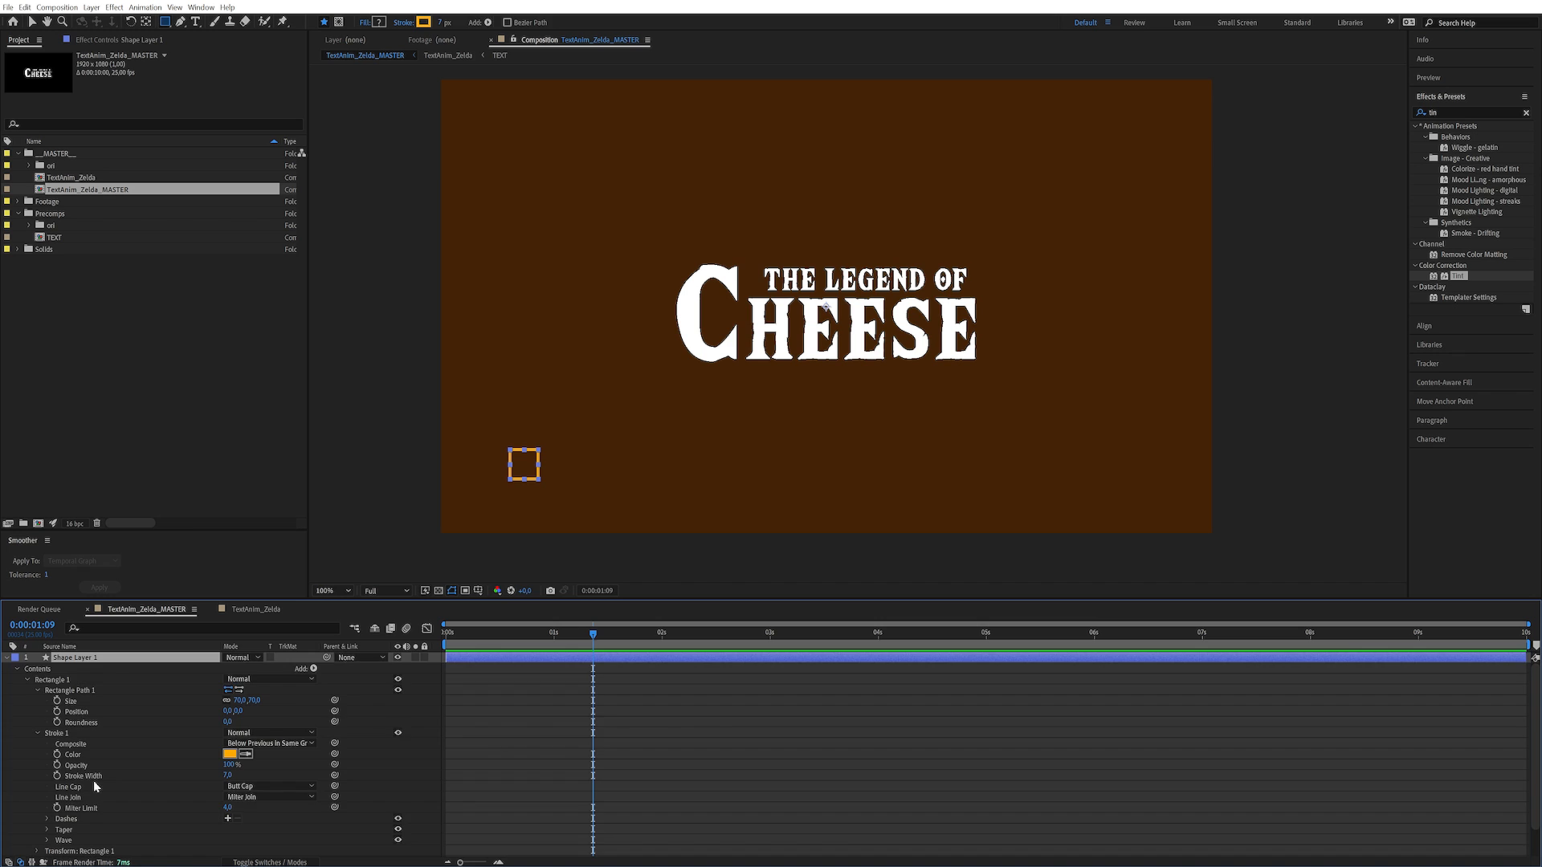
pyautogui.scroll(-3, 95, 786)
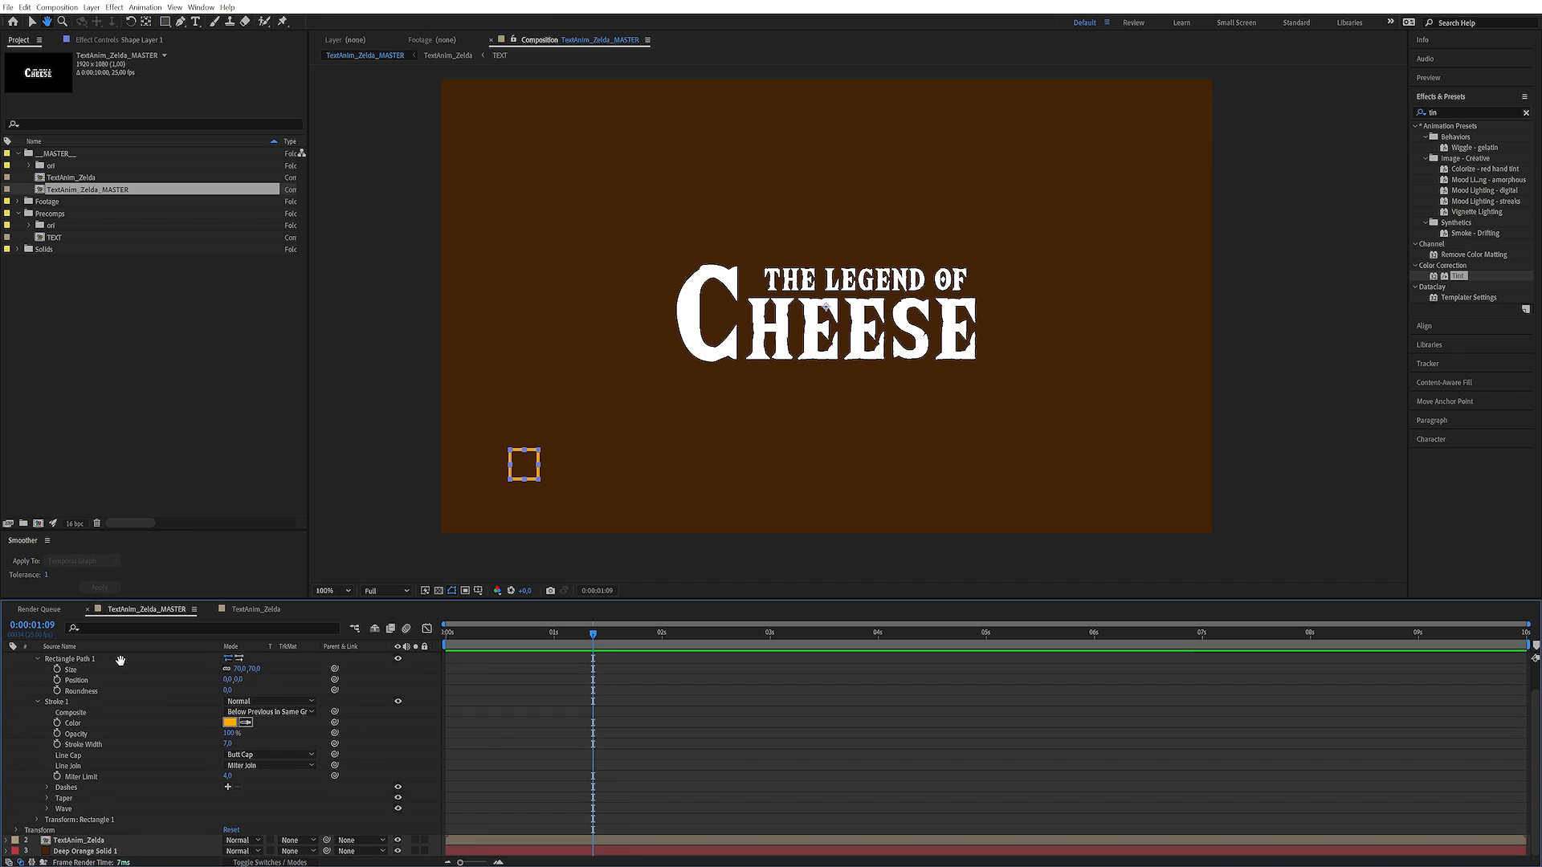
pyautogui.moveTo(238, 819)
pyautogui.mouseDown()
pyautogui.moveTo(263, 815)
pyautogui.moveTo(238, 817)
pyautogui.mouseUp()
pyautogui.hotkey('ctrl', 'z')
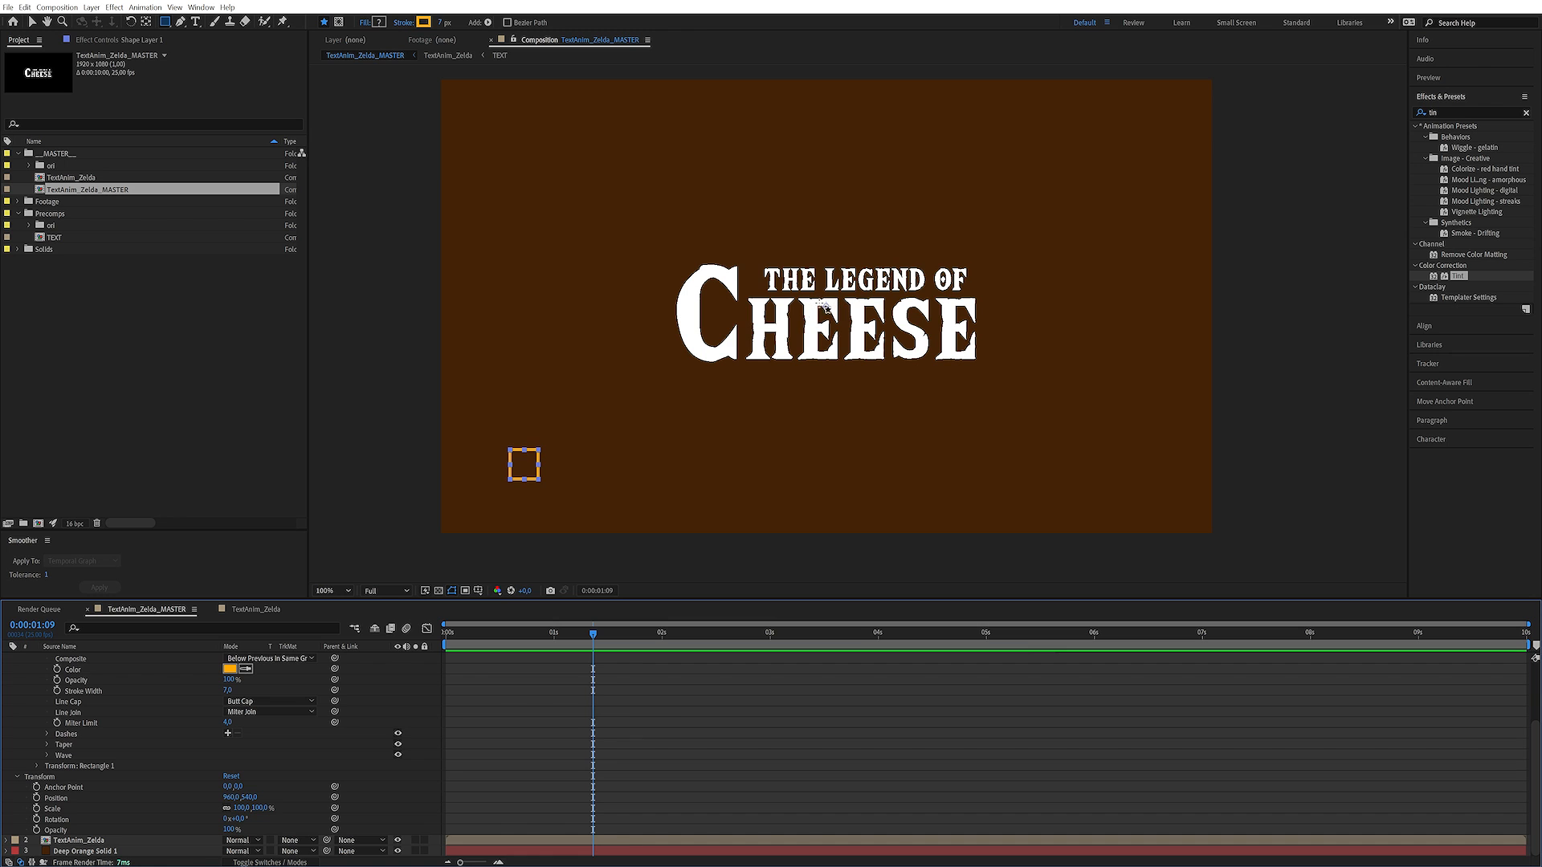
# Set the Position in the rectangle's own transform to 0, 0 so the square sits on the layer's anchor point
pyautogui.scroll(1, 56, 771)
pyautogui.click(38, 778)
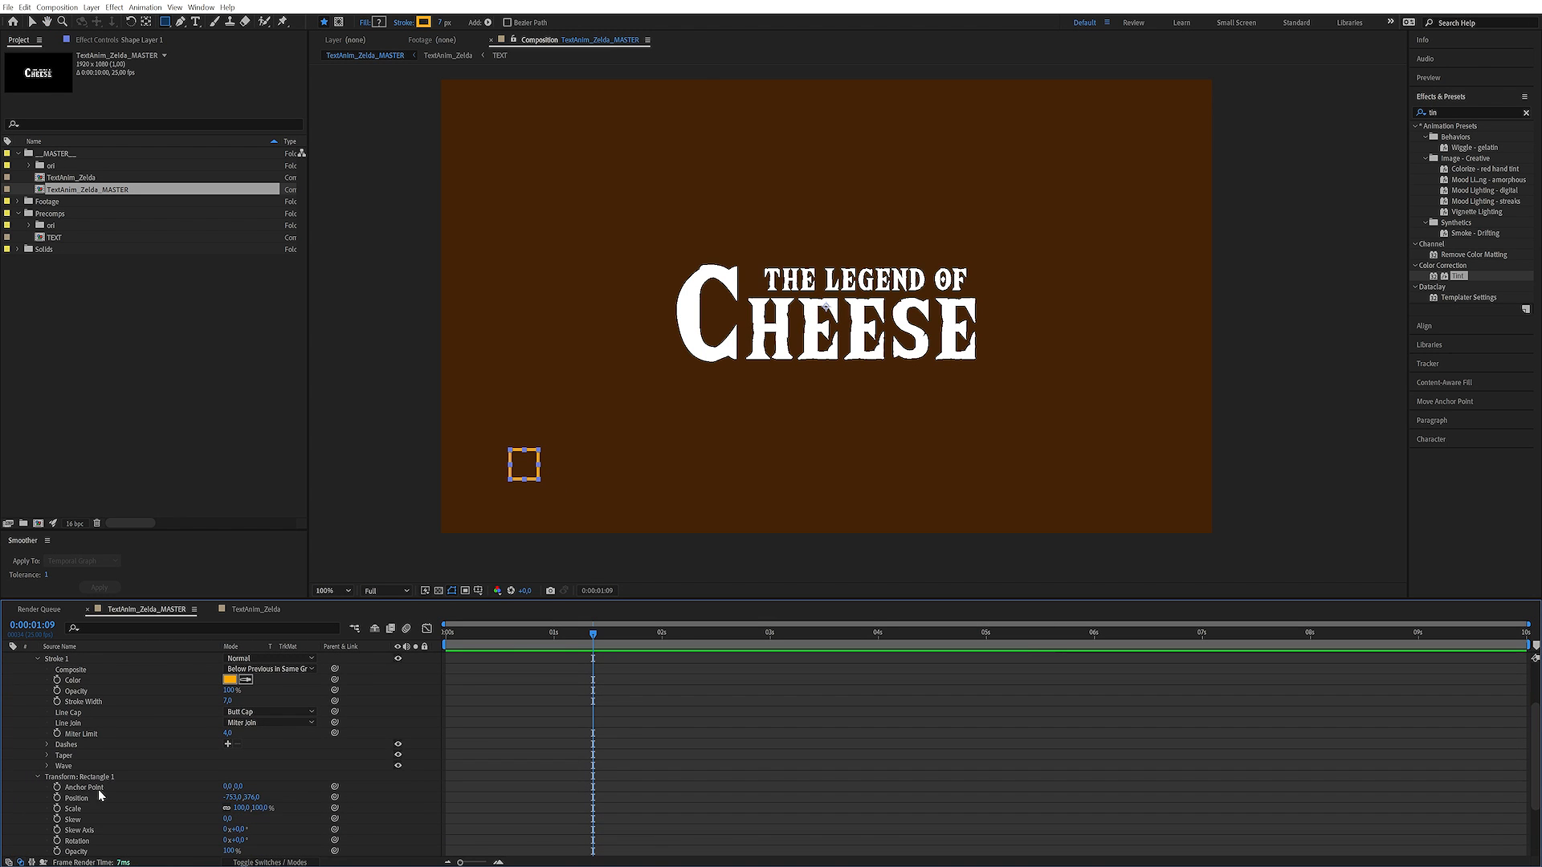
pyautogui.scroll(-3, 84, 735)
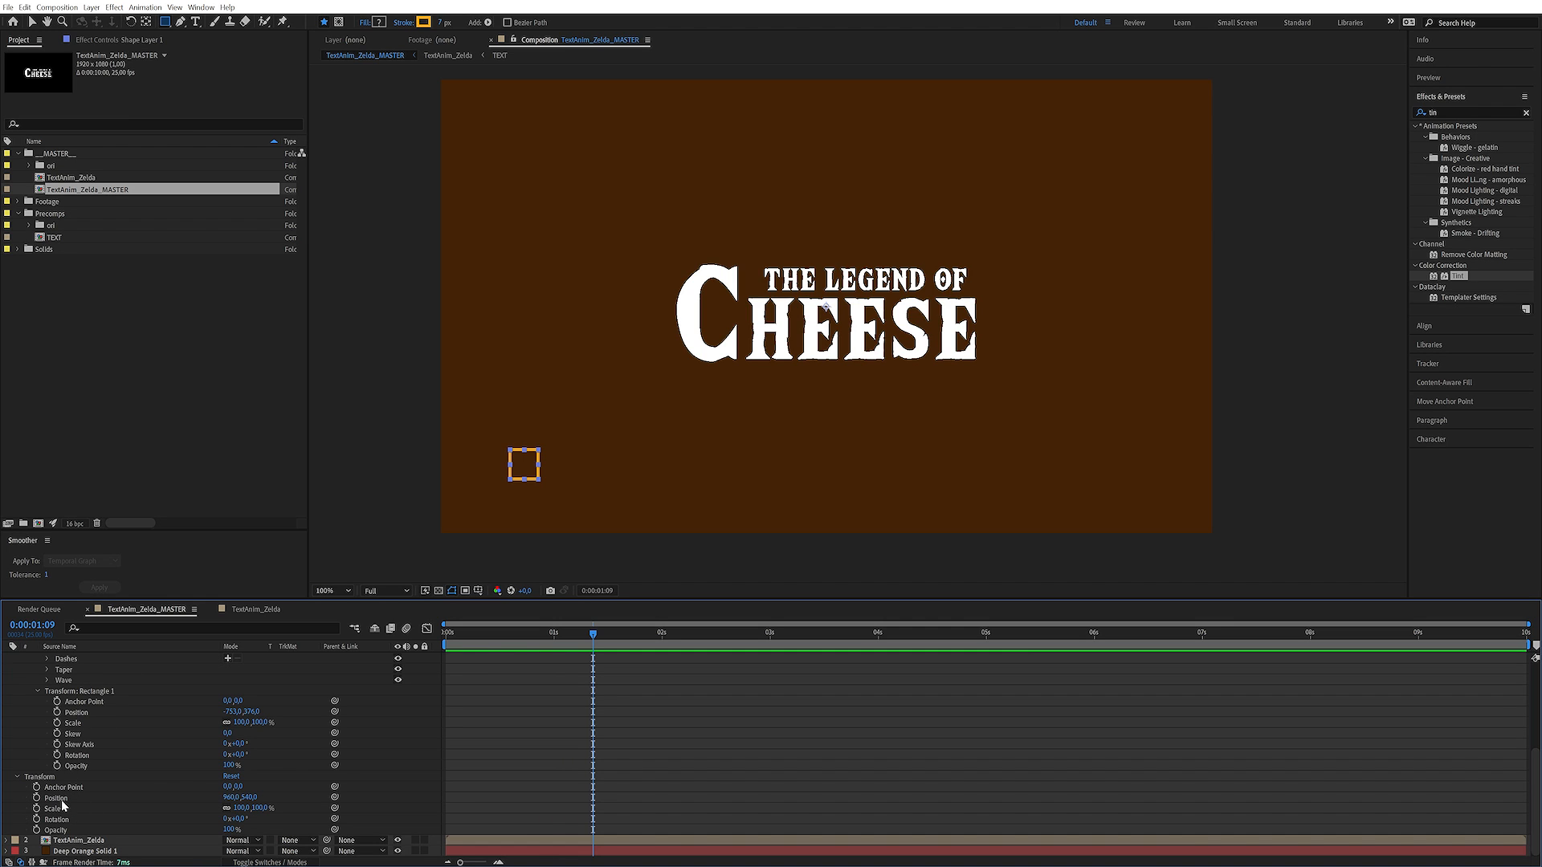
pyautogui.click(233, 712)
pyautogui.write('0')
pyautogui.press('Tab')
pyautogui.write('0')
pyautogui.press('Return')
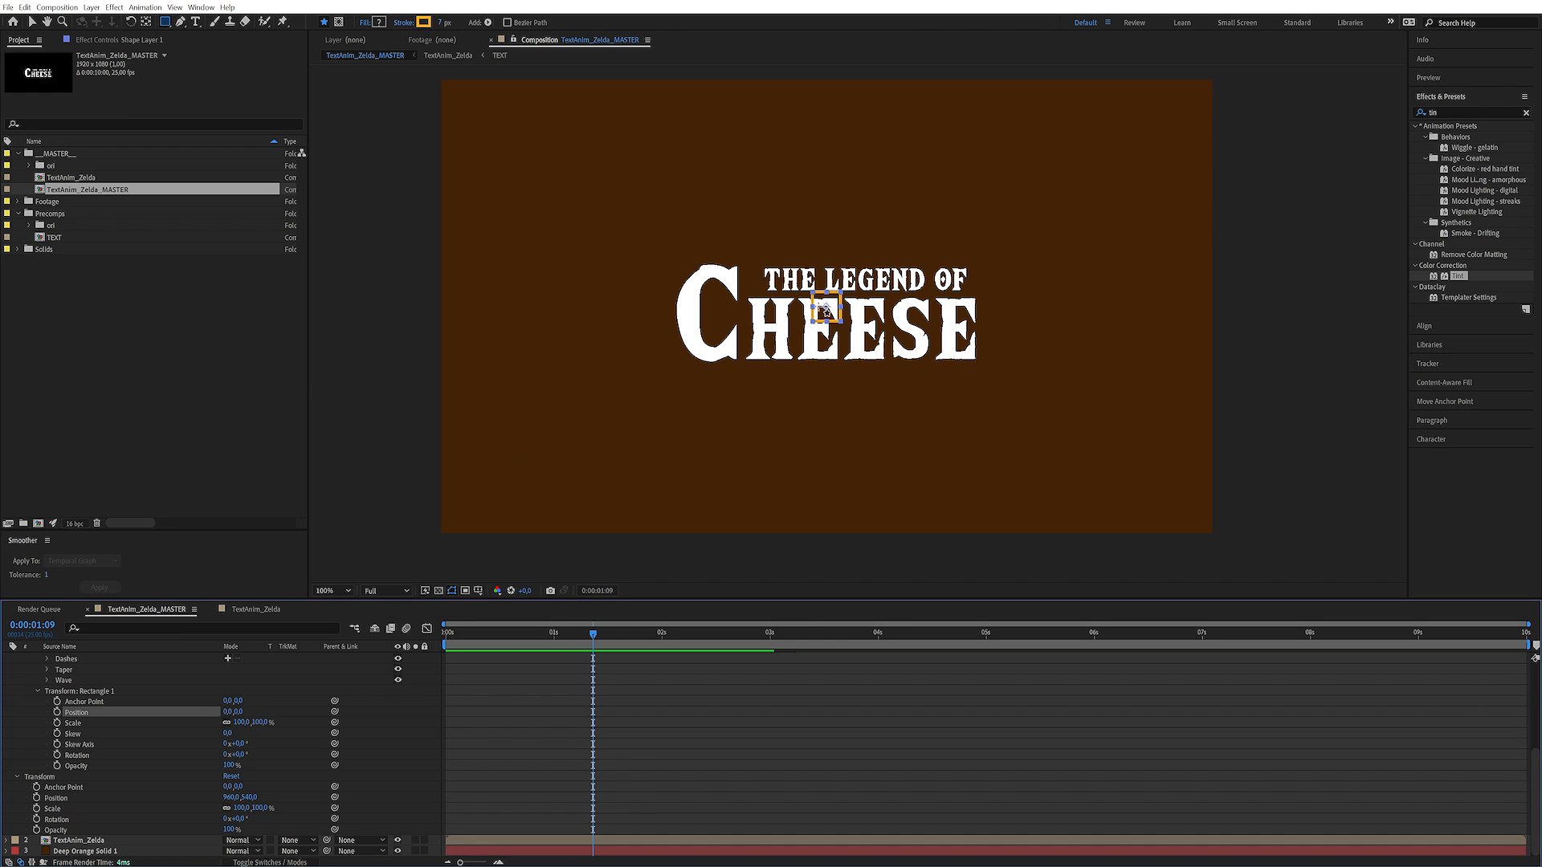
# Undo the trial layer rotation and reduce the rectangle path's size to 40 x 40
pyautogui.moveTo(239, 820); pyautogui.dragTo(251, 820)
pyautogui.hotkey('ctrl', 'z')
pyautogui.scroll(5, 286, 694)
pyautogui.moveTo(252, 701); pyautogui.dragTo(244, 701)
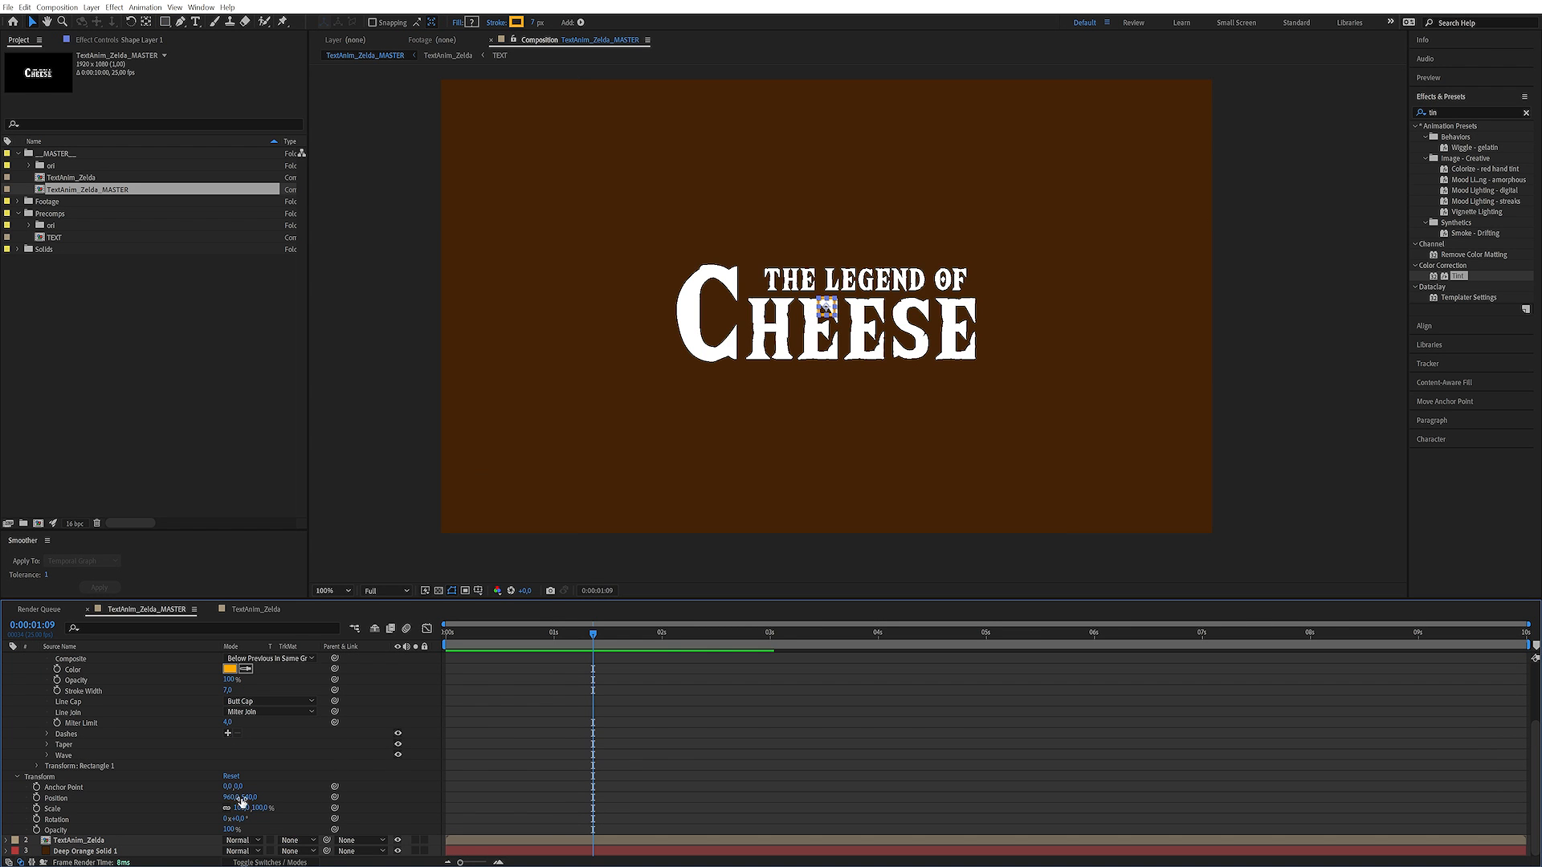
# Rotate the shape layer 45° and move it to the composition's lower-left area at about 116, 939
pyautogui.click(240, 820)
pyautogui.write('45')
pyautogui.press('Return')
pyautogui.moveTo(827, 309); pyautogui.dragTo(486, 474)
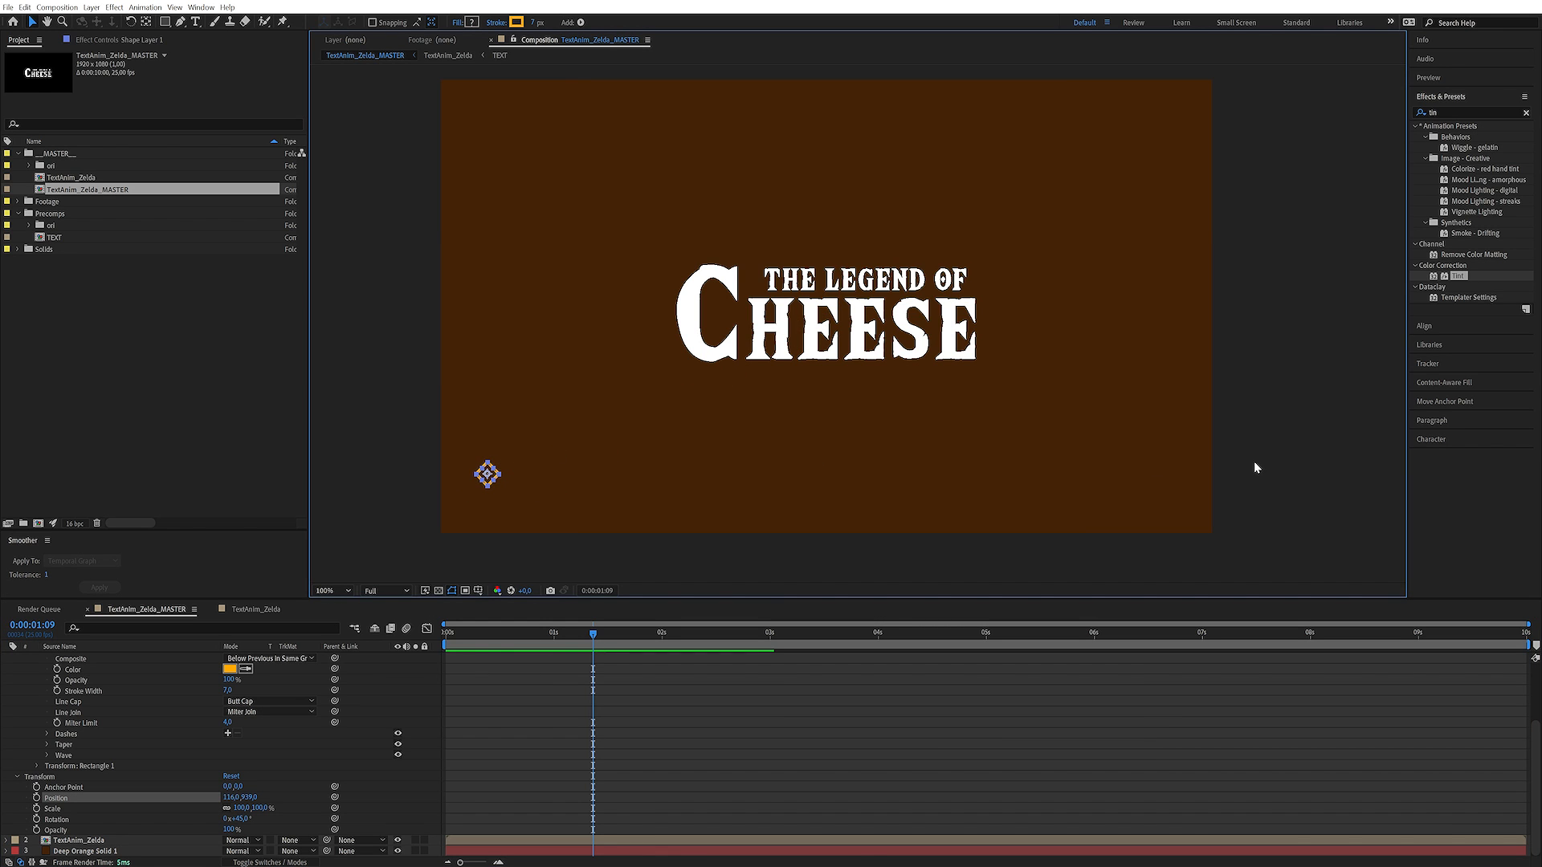
# Add a Repeater to the shape layer's contents and reveal its properties
pyautogui.scroll(5, 127, 698)
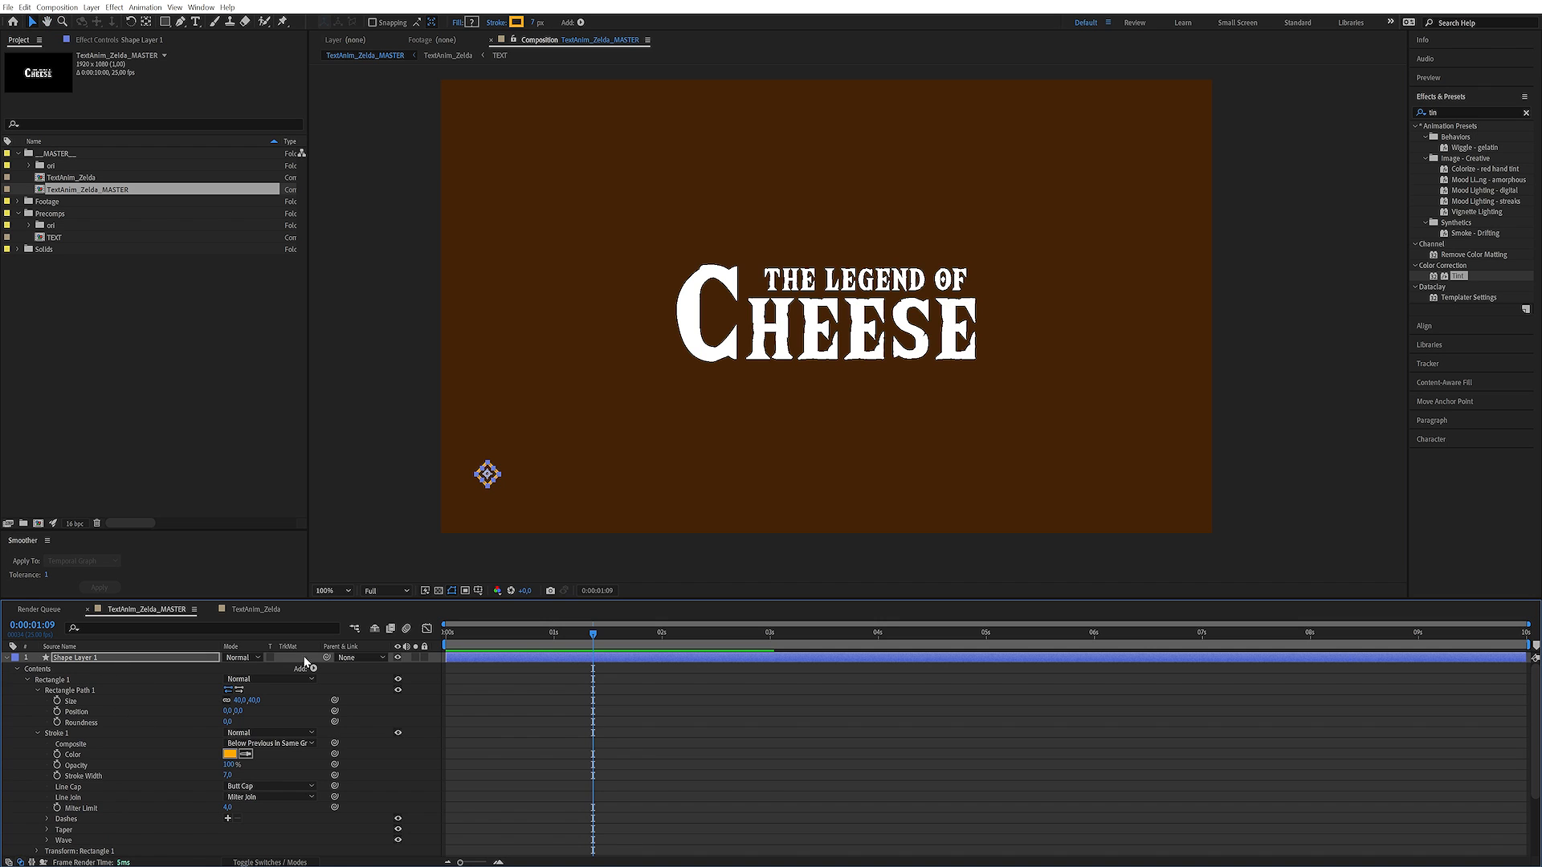
pyautogui.click(313, 669)
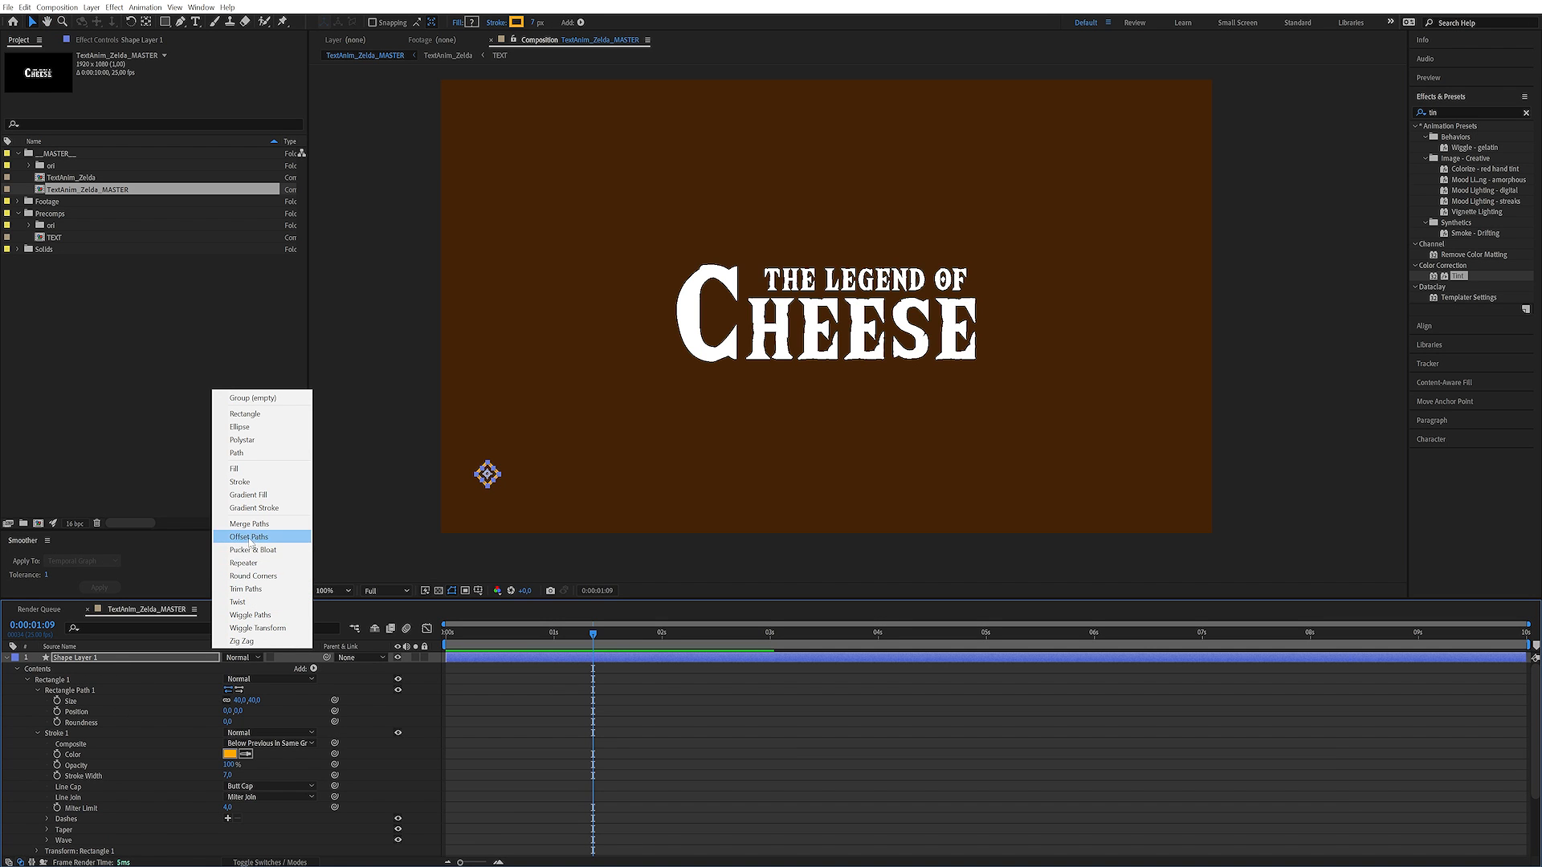
pyautogui.click(254, 564)
pyautogui.scroll(-3, 103, 739)
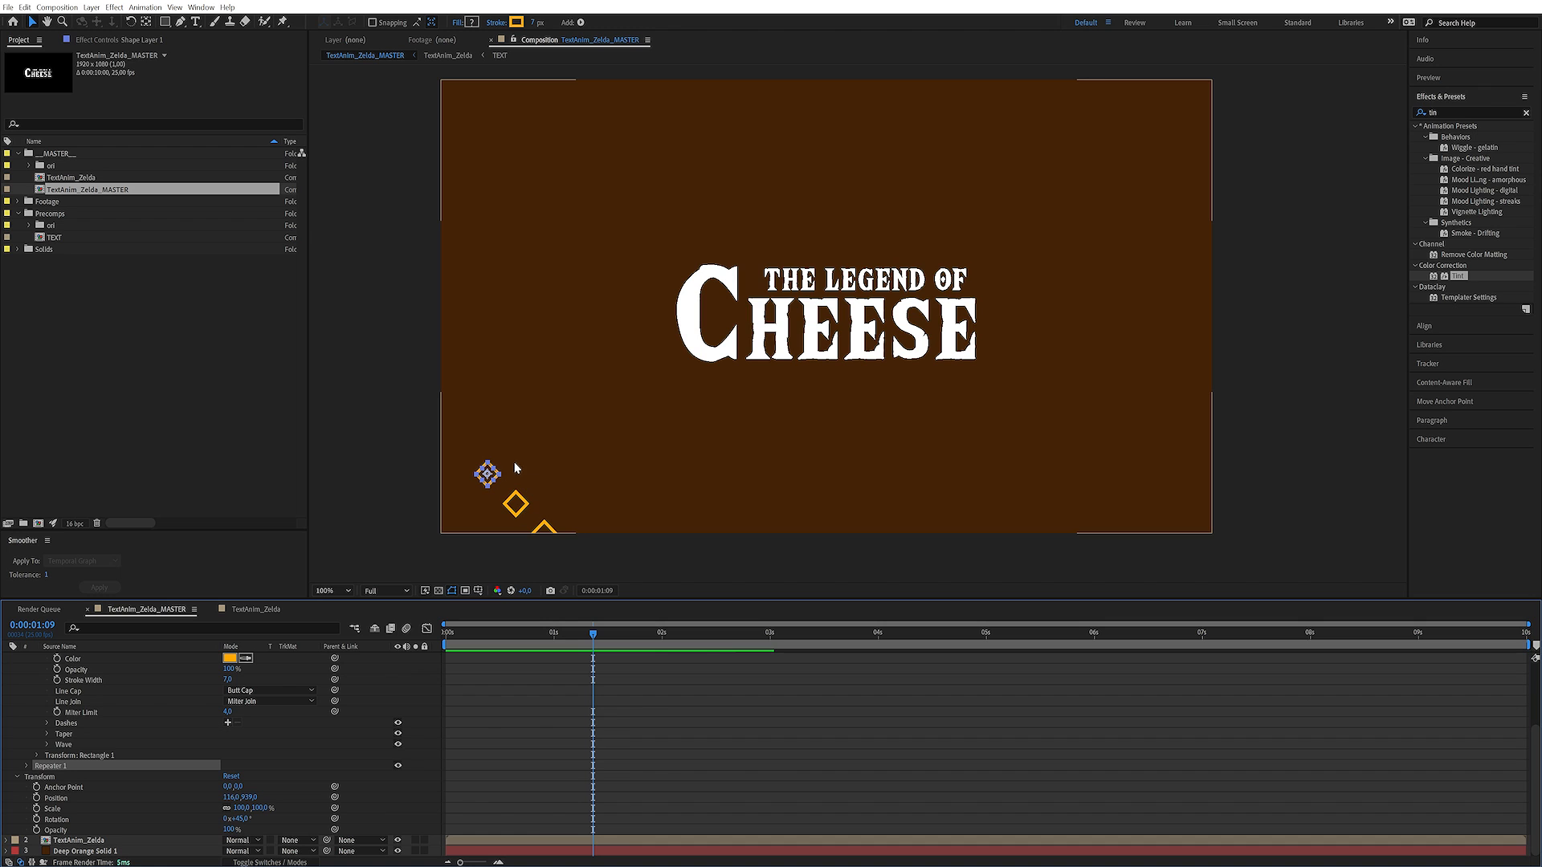
pyautogui.click(26, 767)
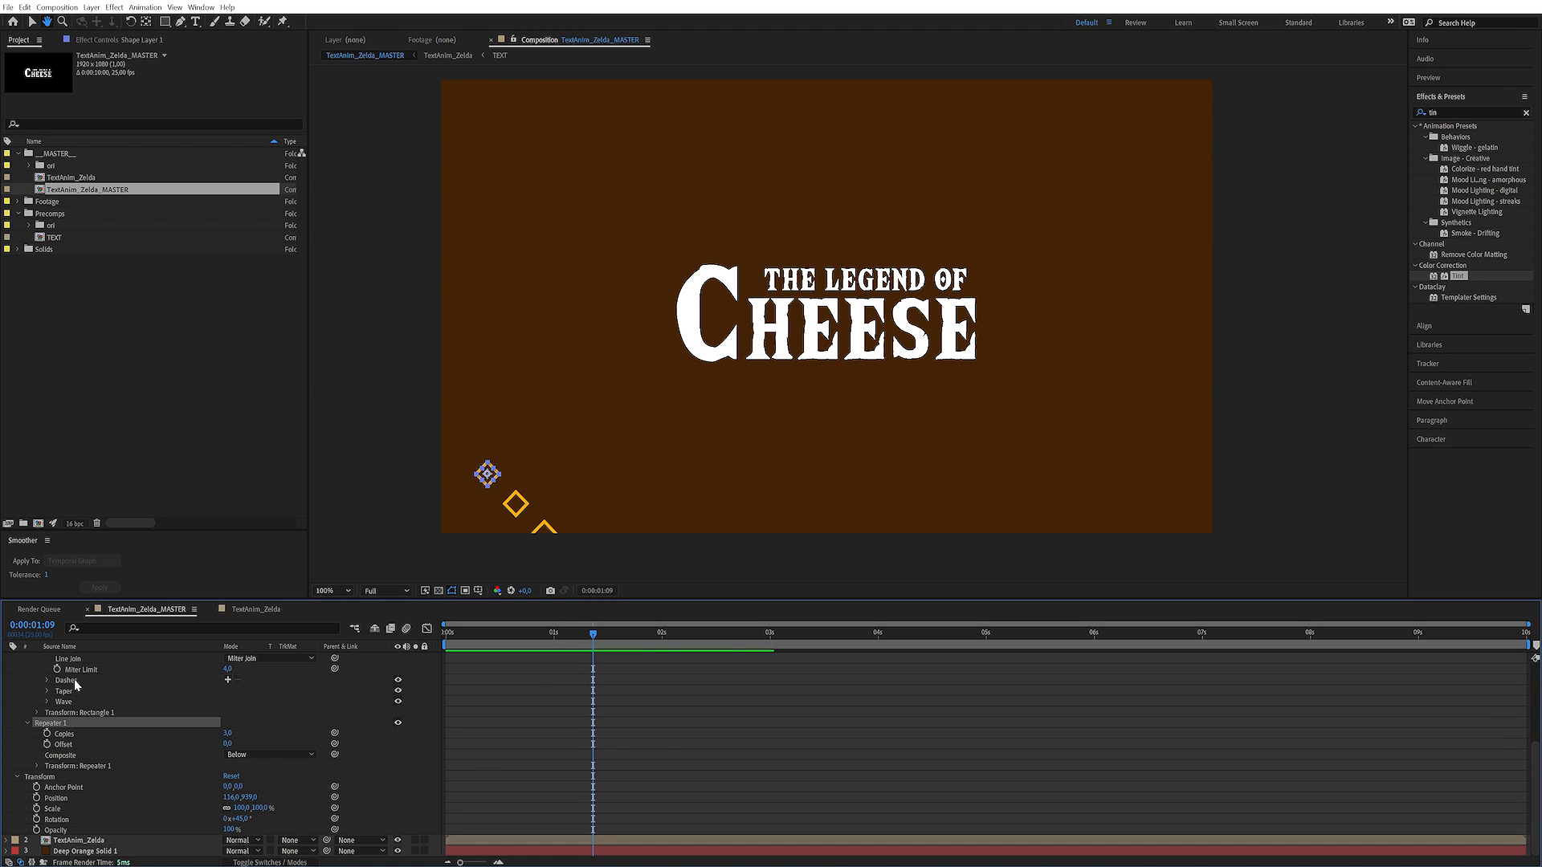
# Set the layer's rotation back to 0° and rotate the rectangle 45° in its own transform instead
pyautogui.click(239, 819)
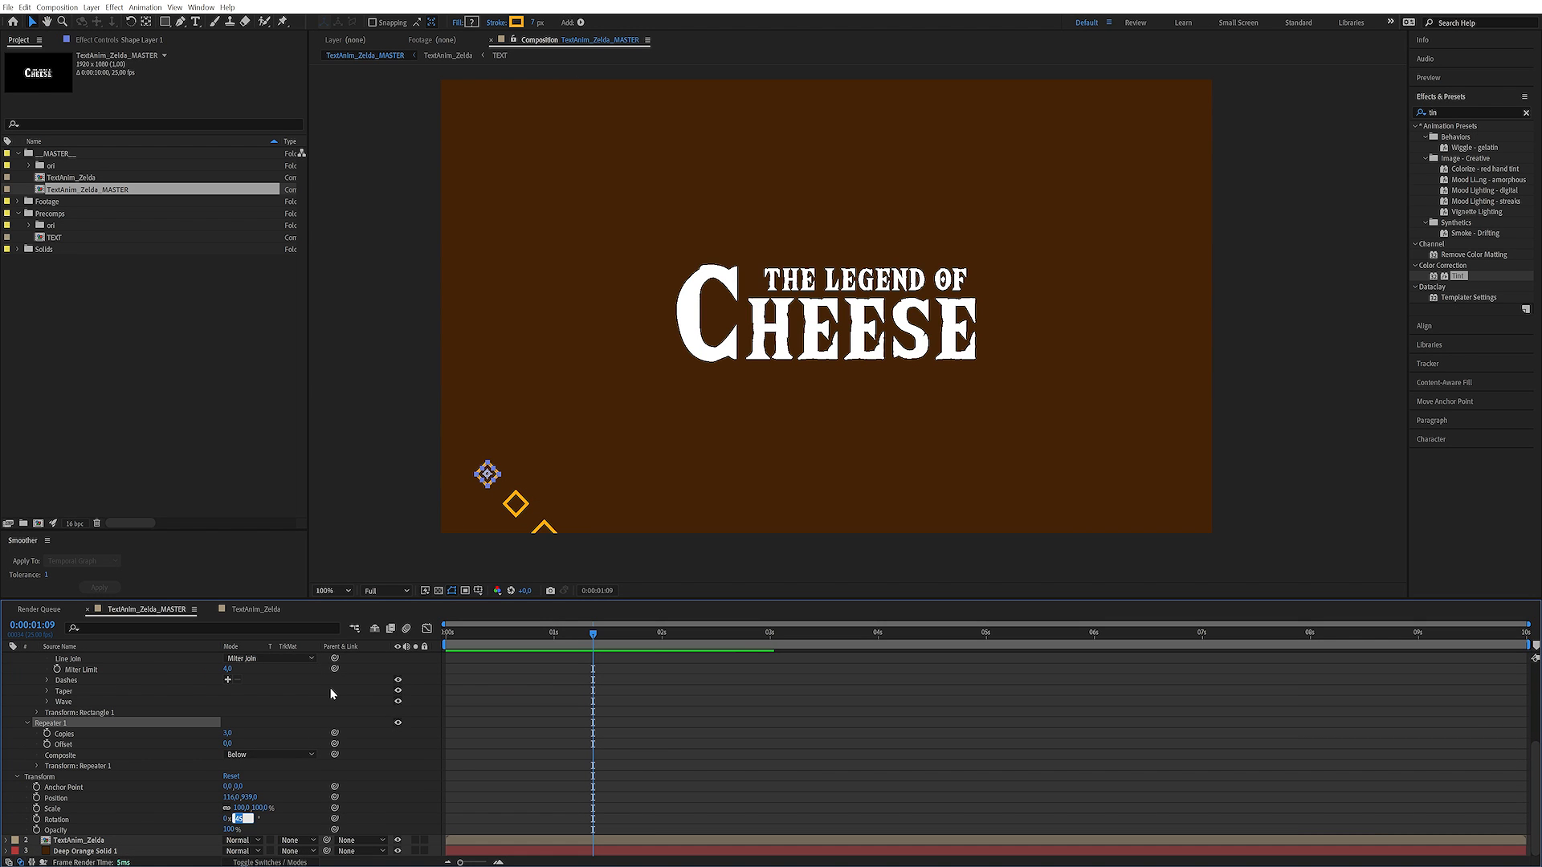
pyautogui.write('0')
pyautogui.press('Return')
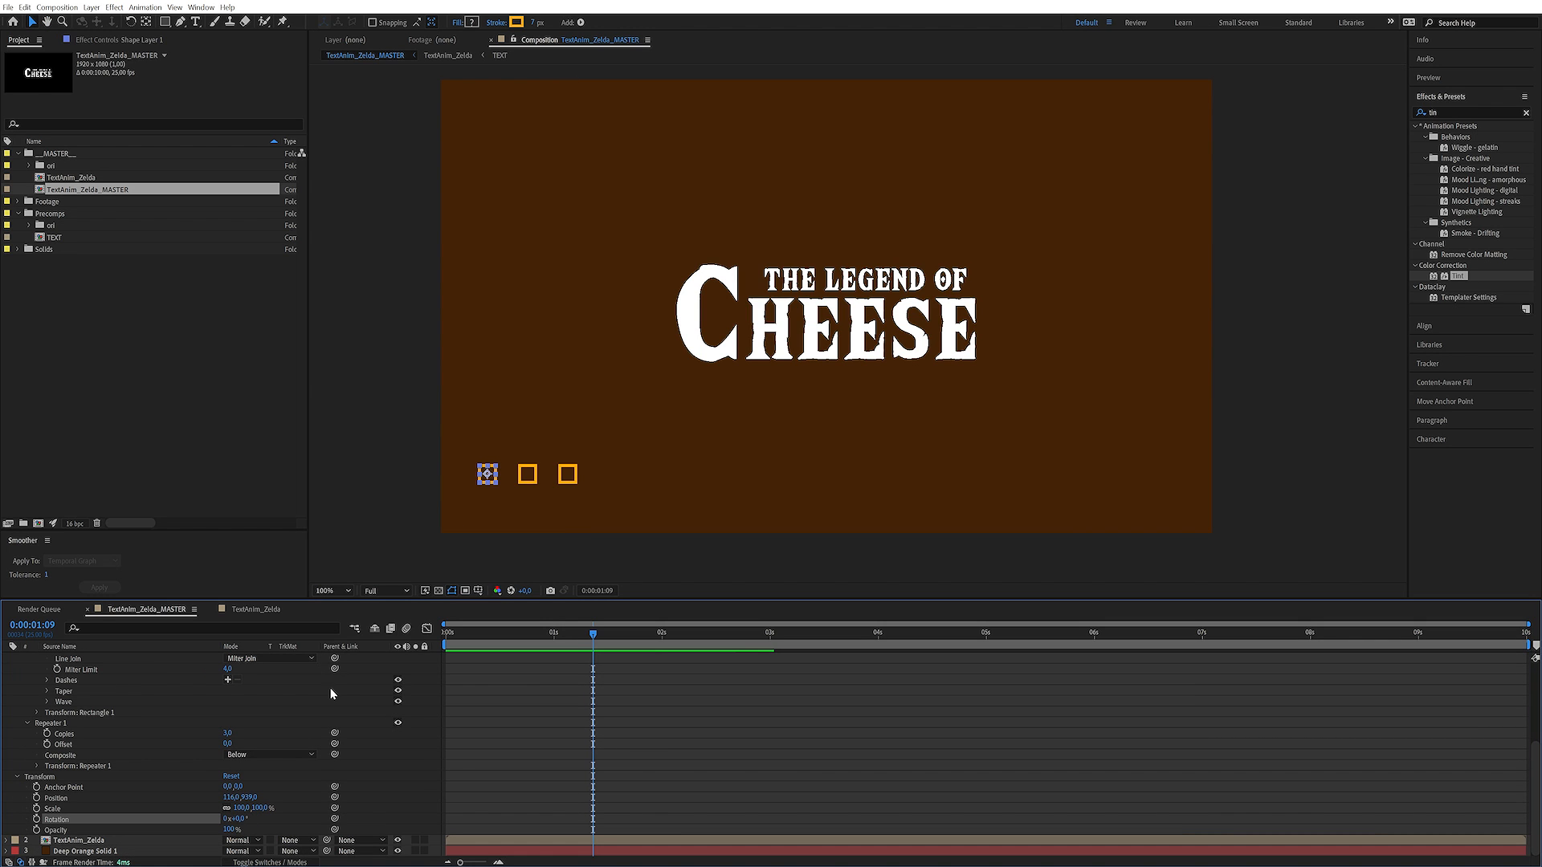
pyautogui.click(37, 712)
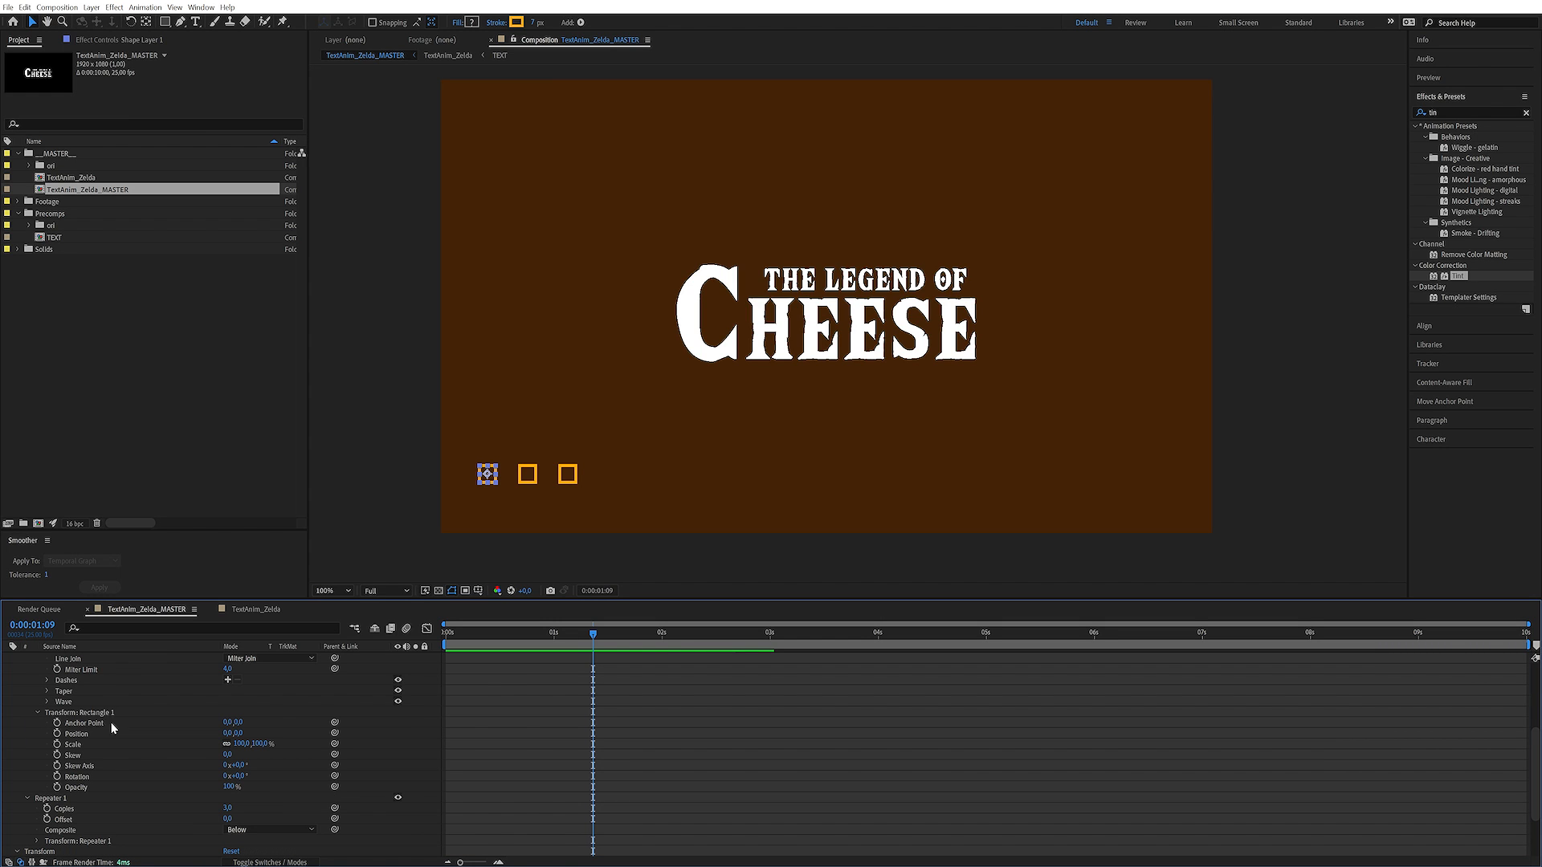
pyautogui.click(239, 776)
pyautogui.write('45')
pyautogui.press('Return')
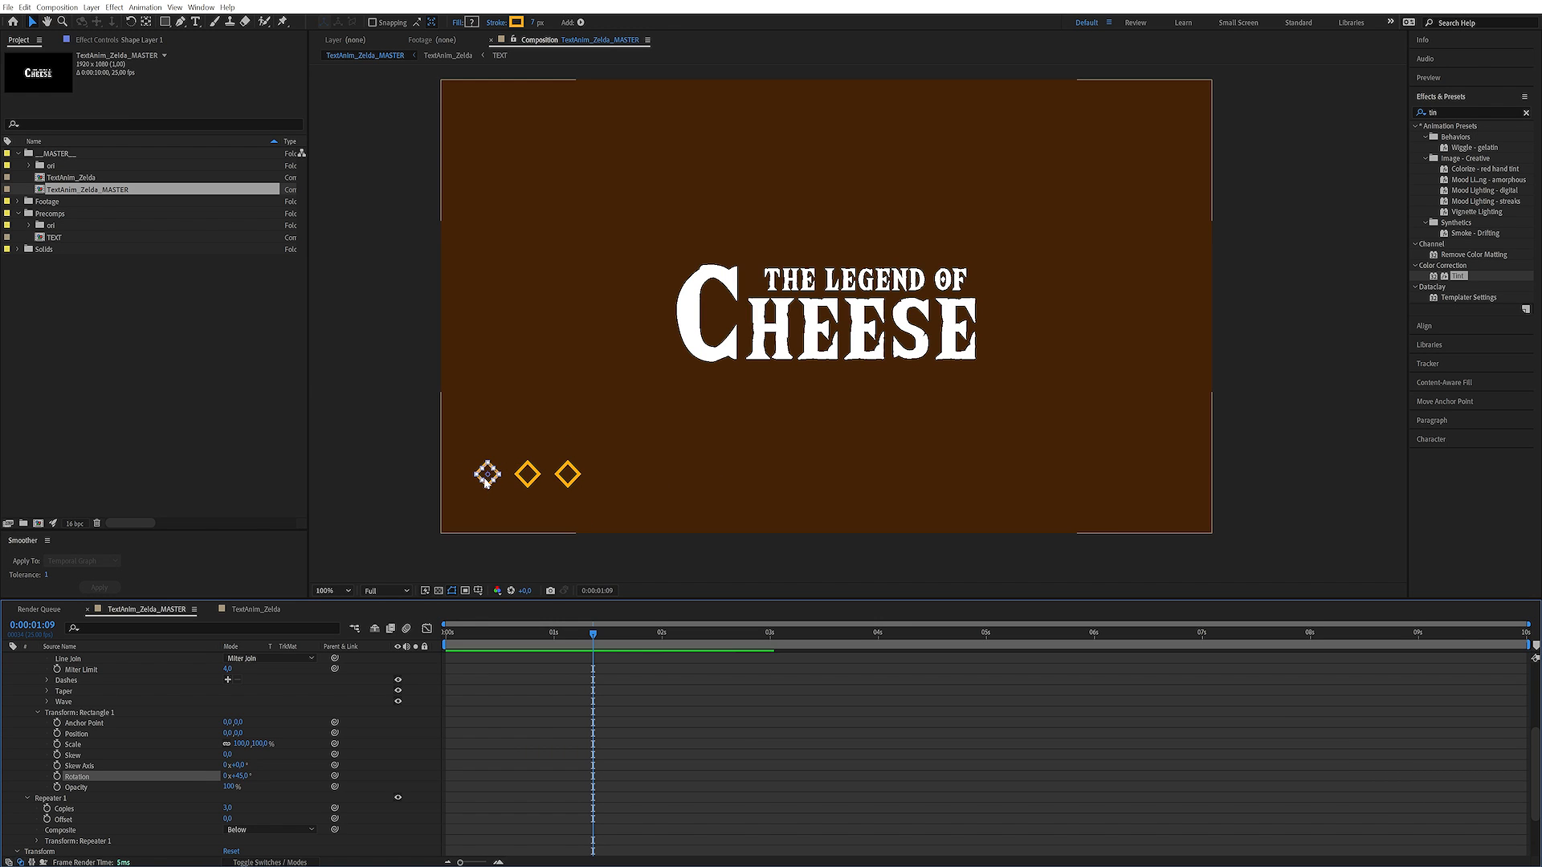
# Set the Repeater to 20 copies and its horizontal position offset to 150
pyautogui.moveTo(238, 806); pyautogui.dragTo(253, 820)
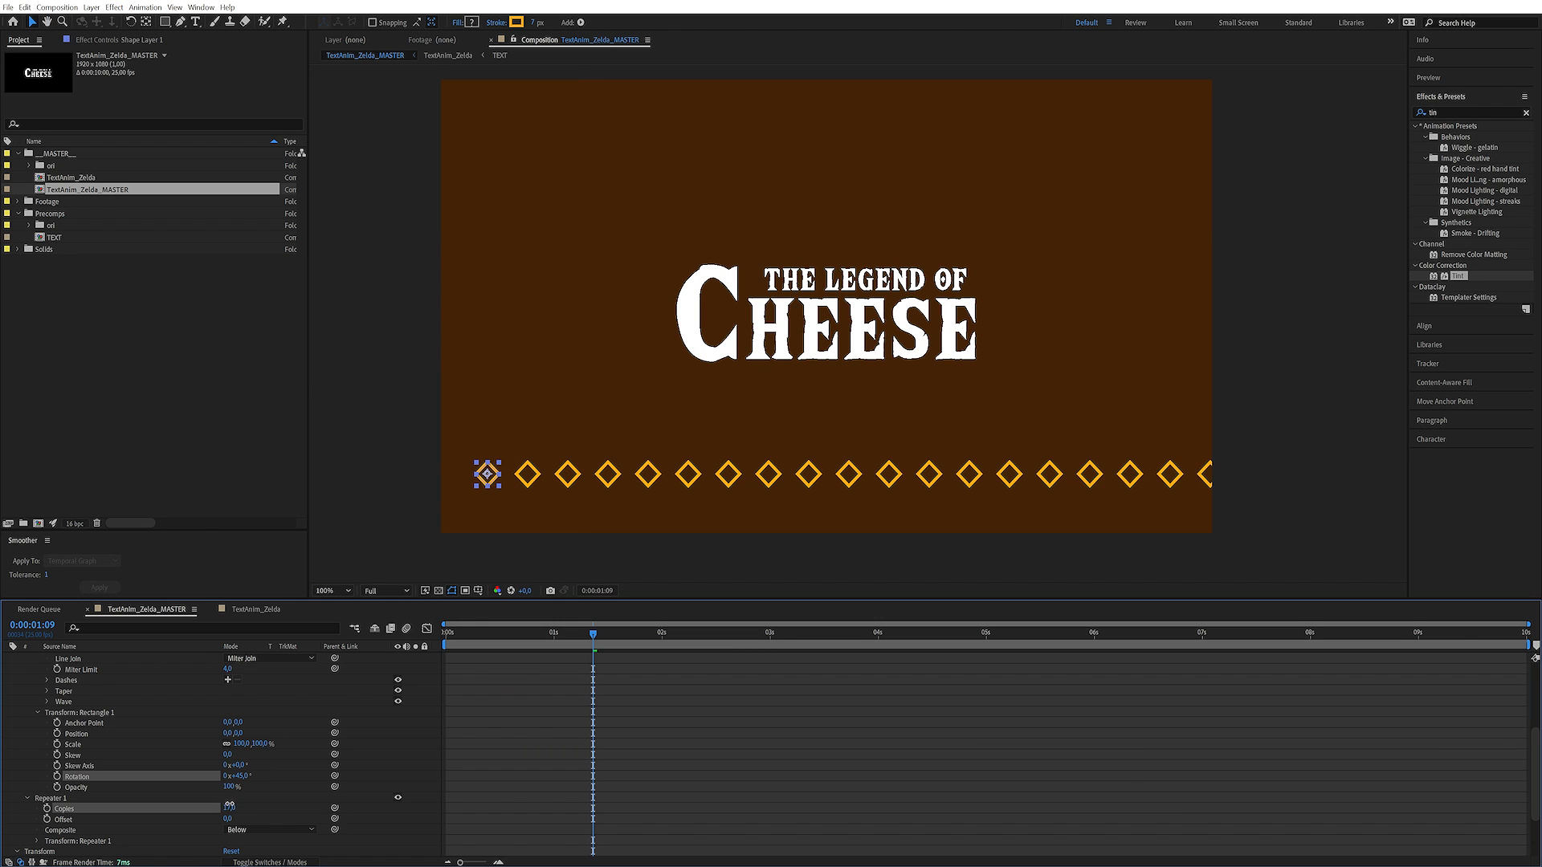
pyautogui.scroll(-3, 257, 747)
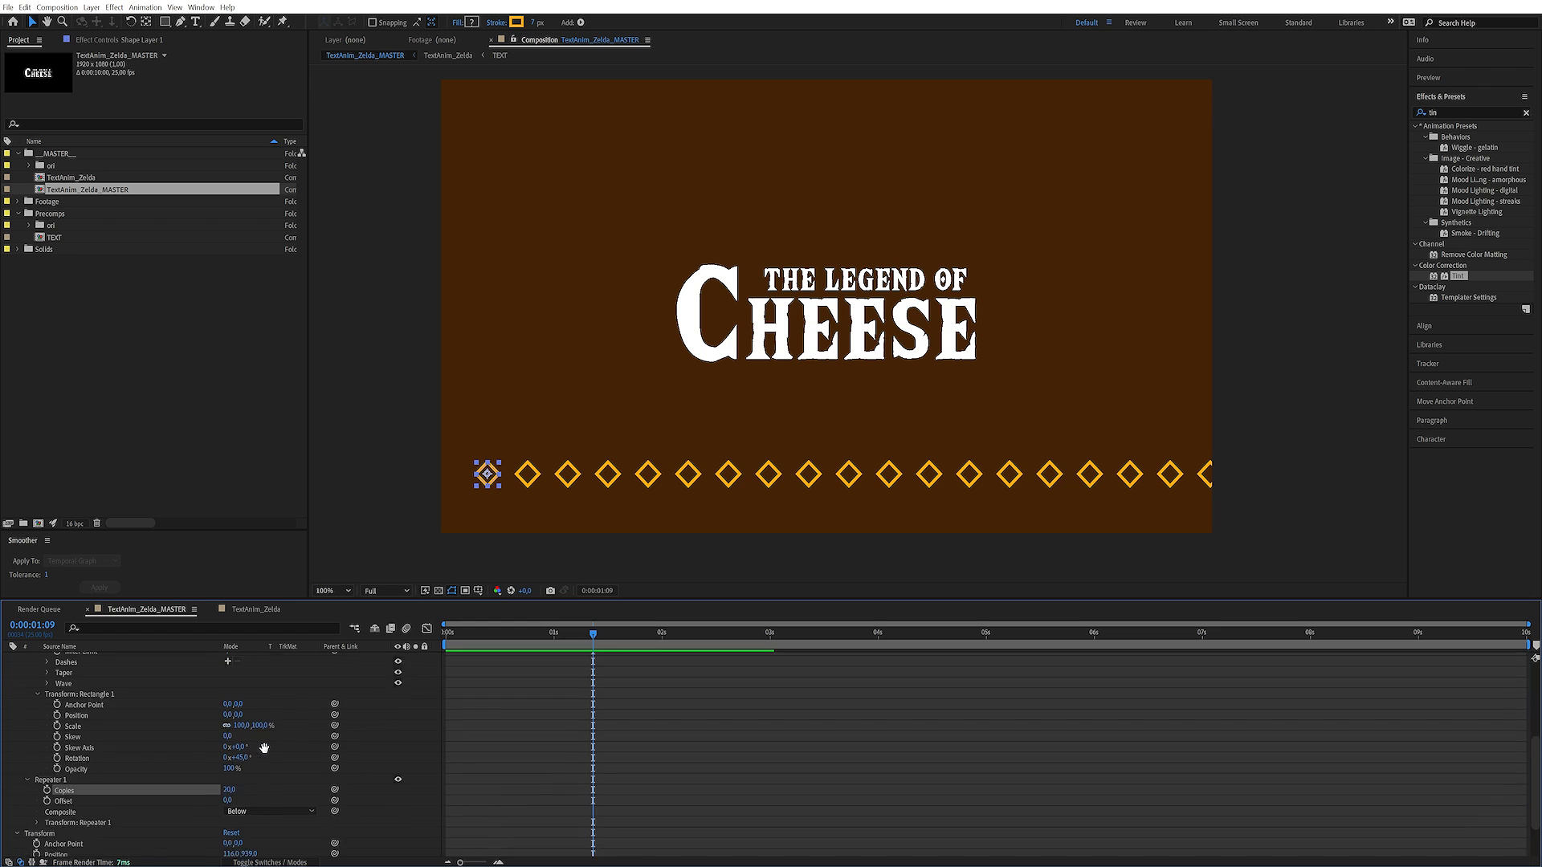
pyautogui.click(36, 793)
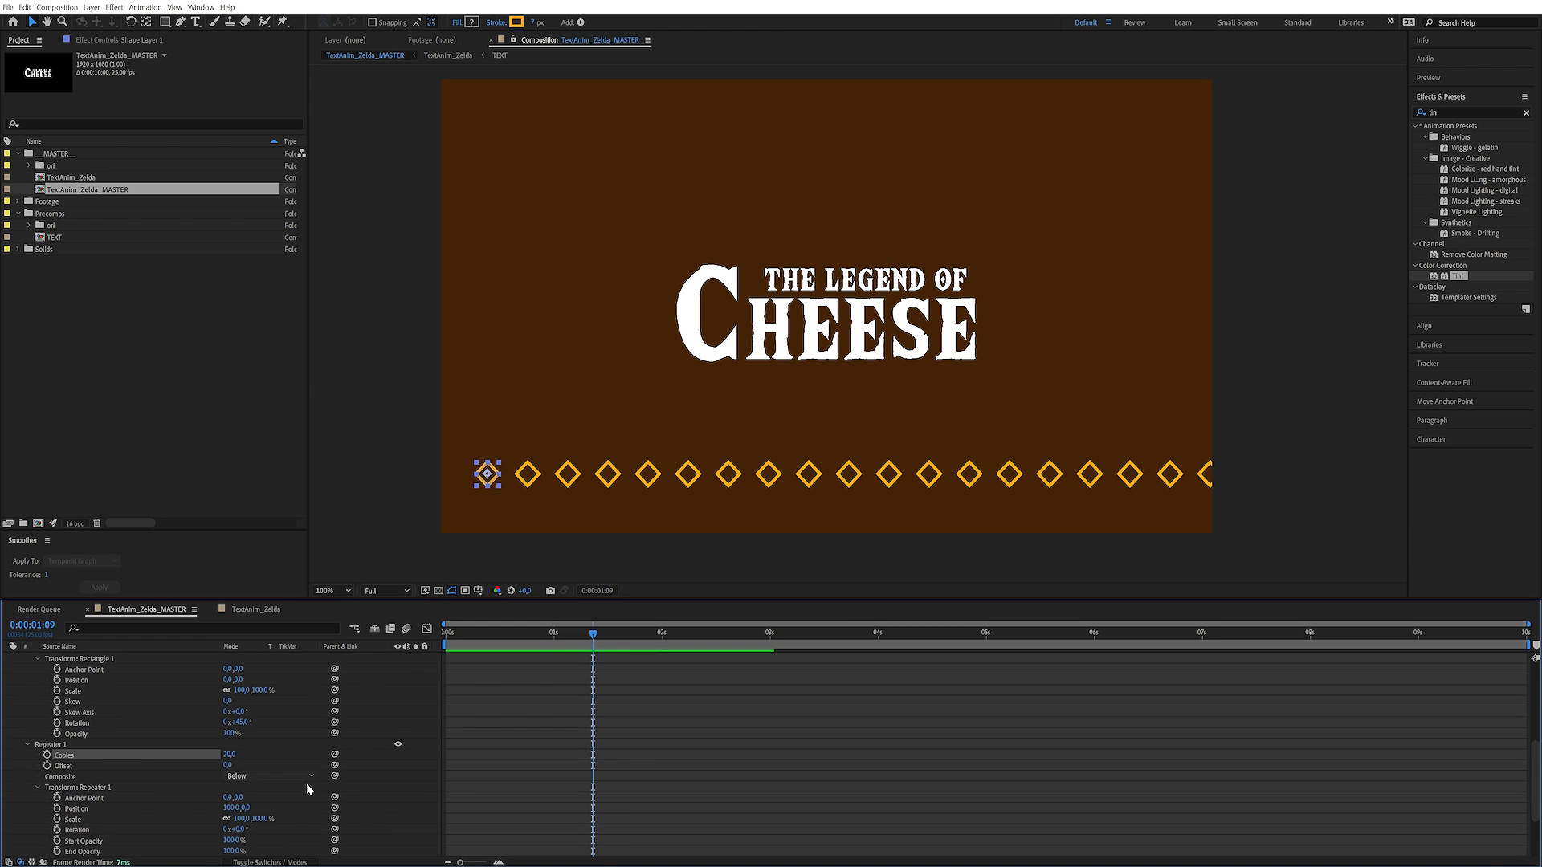
pyautogui.moveTo(229, 808); pyautogui.dragTo(254, 812)
pyautogui.click(233, 808)
pyautogui.write('150')
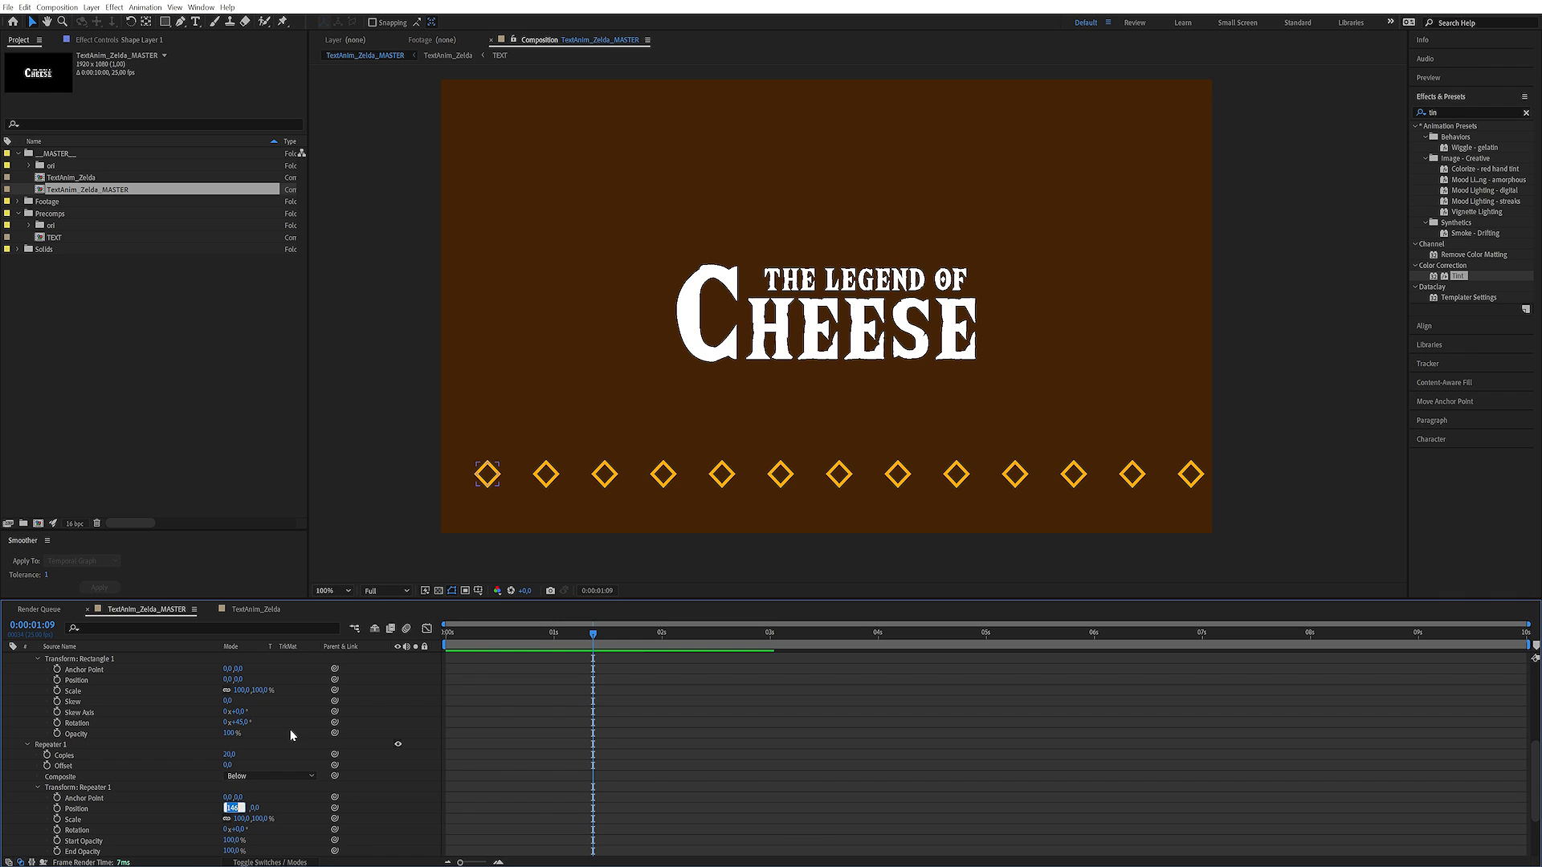
pyautogui.press('Return')
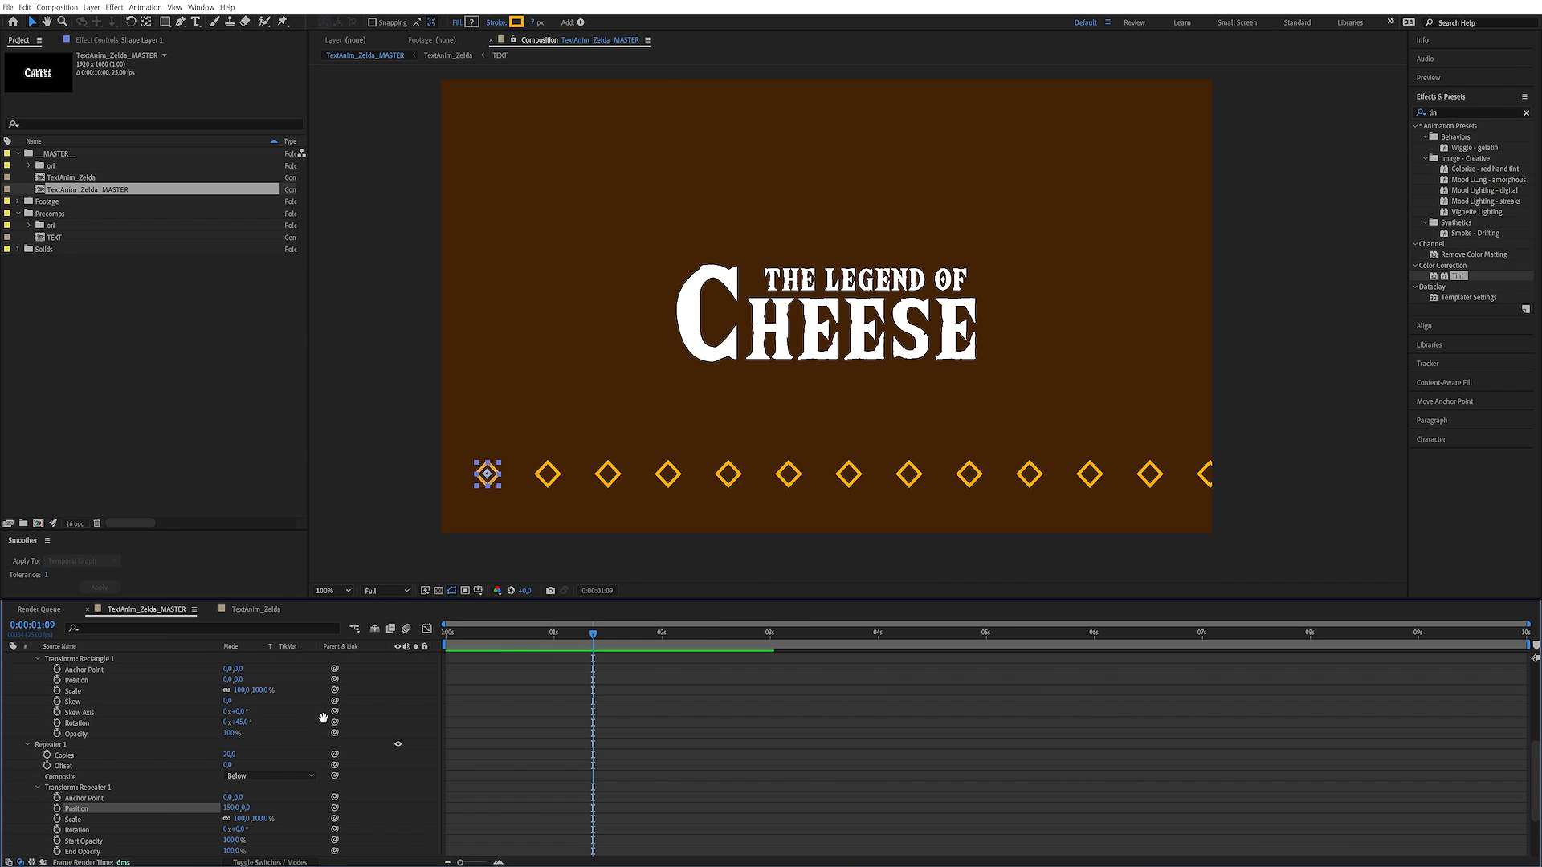
# Reduce the rectangle path's size to 29 x 29 and deselect the layer
pyautogui.scroll(3, 319, 727)
pyautogui.scroll(3, 265, 698)
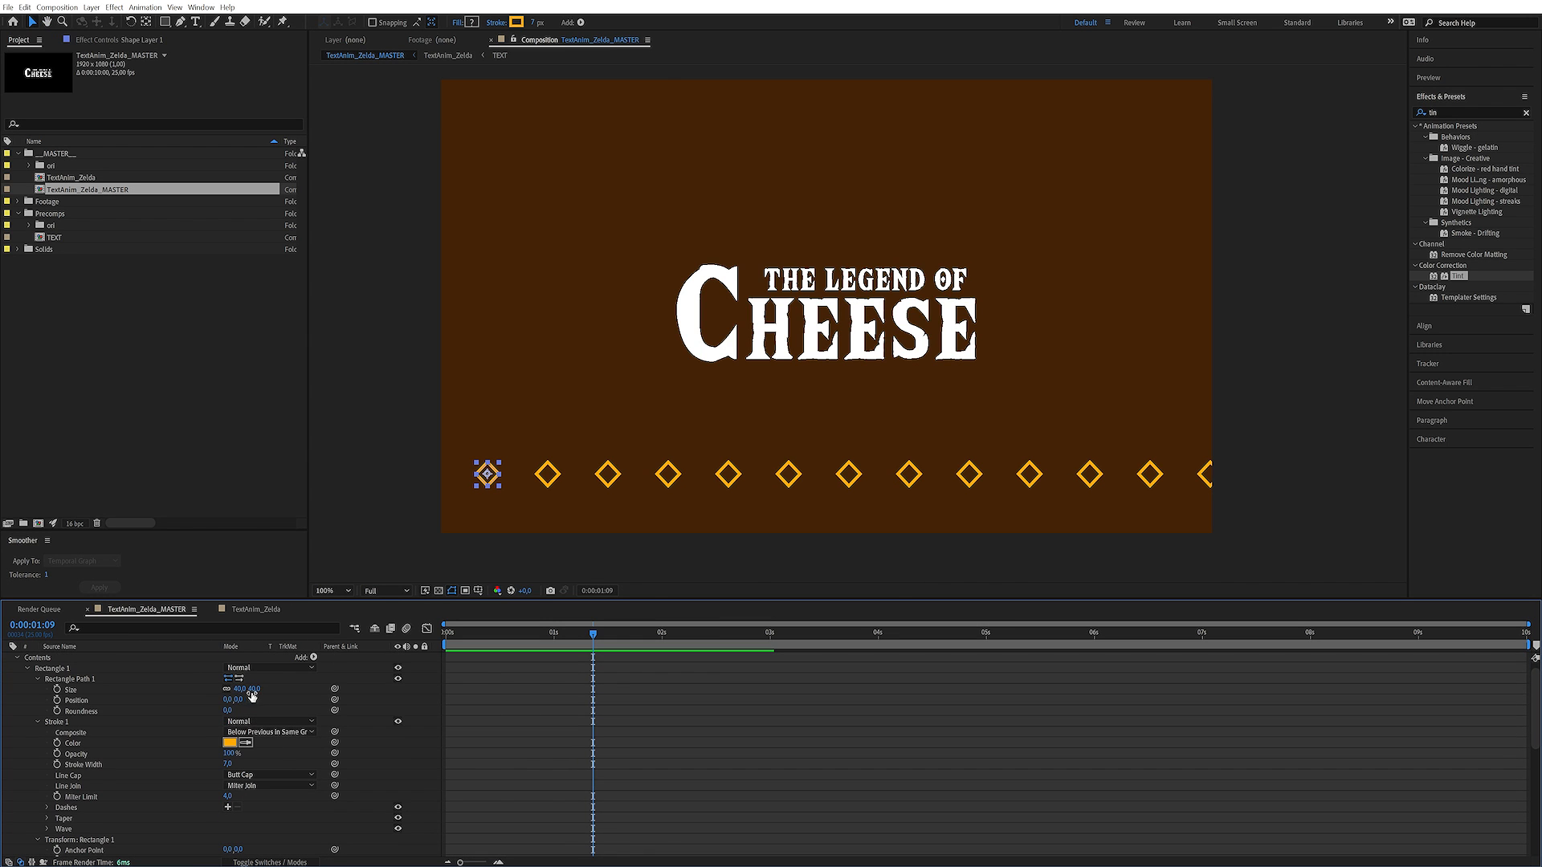
pyautogui.moveTo(251, 689); pyautogui.dragTo(242, 690)
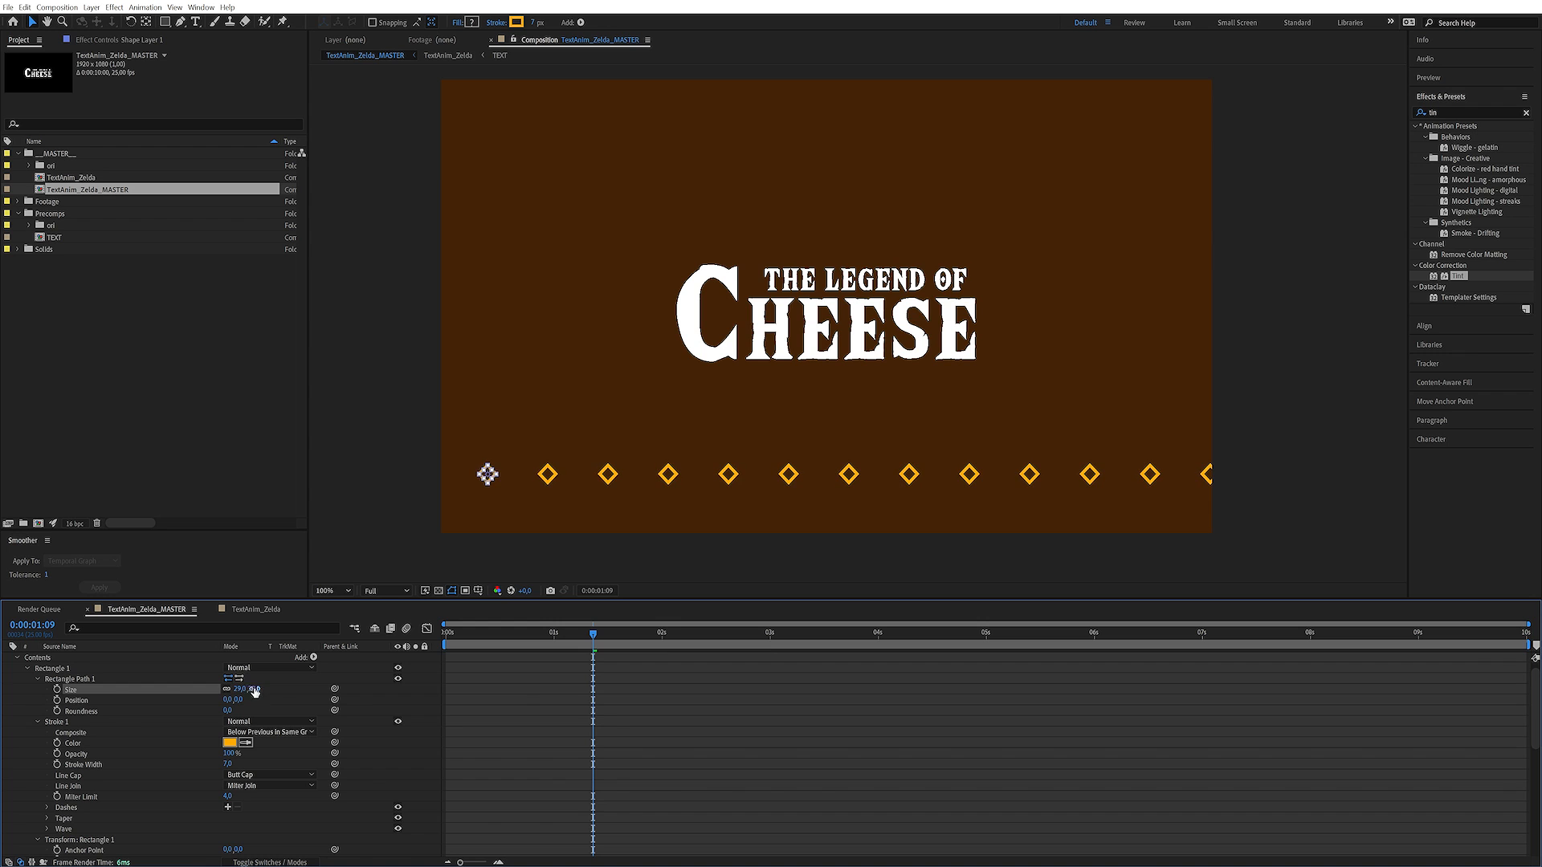
pyautogui.click(401, 705)
# Set a Position keyframe for the shape layer at the start of the composition
pyautogui.press('Home')
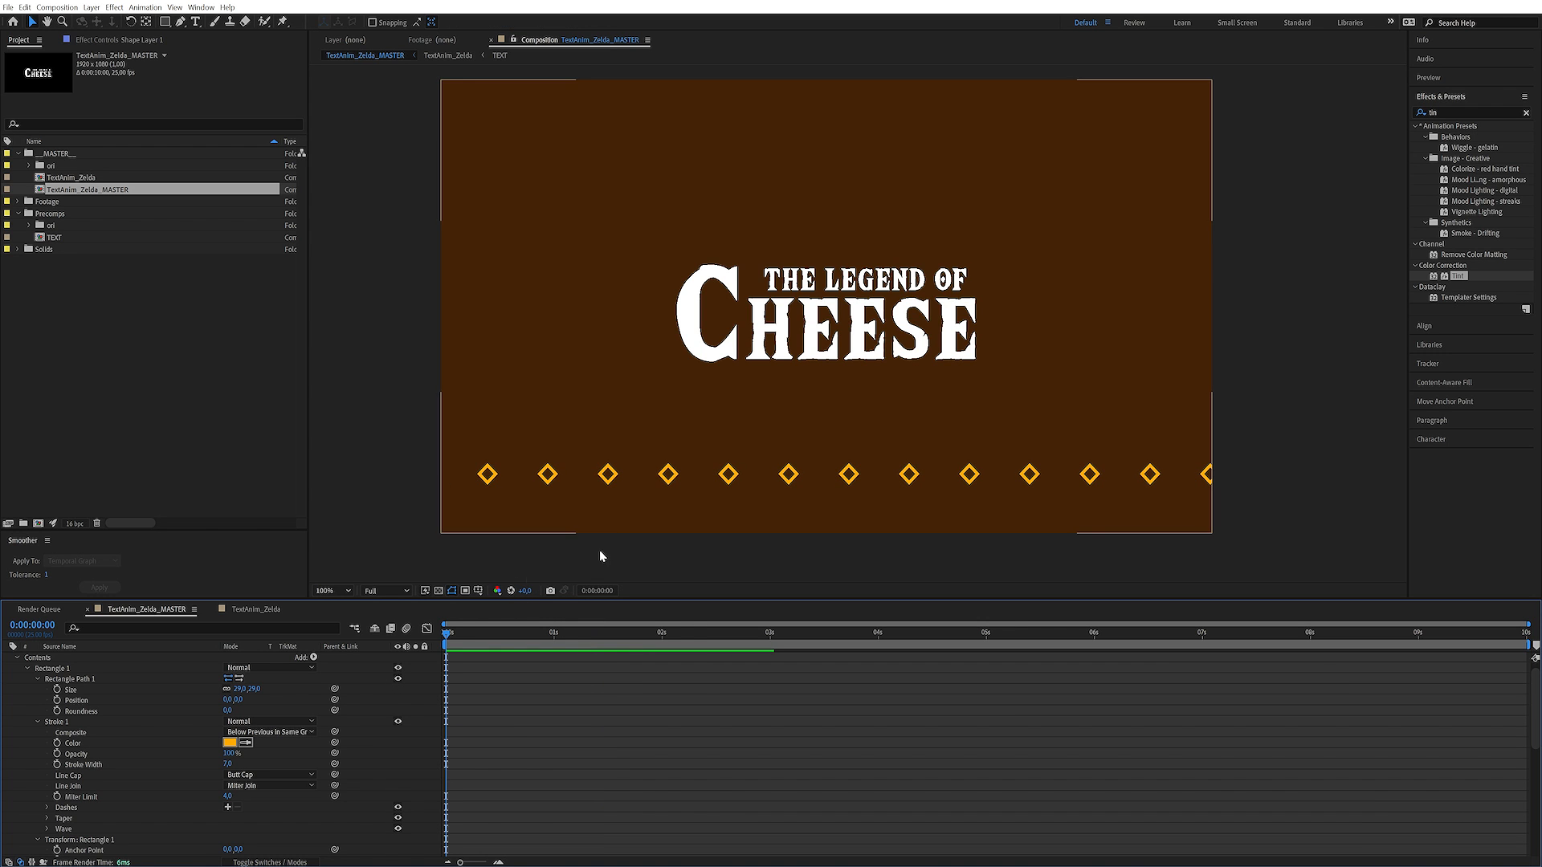
pyautogui.scroll(1, 109, 654)
pyautogui.click(99, 657)
pyautogui.scroll(-8, 80, 768)
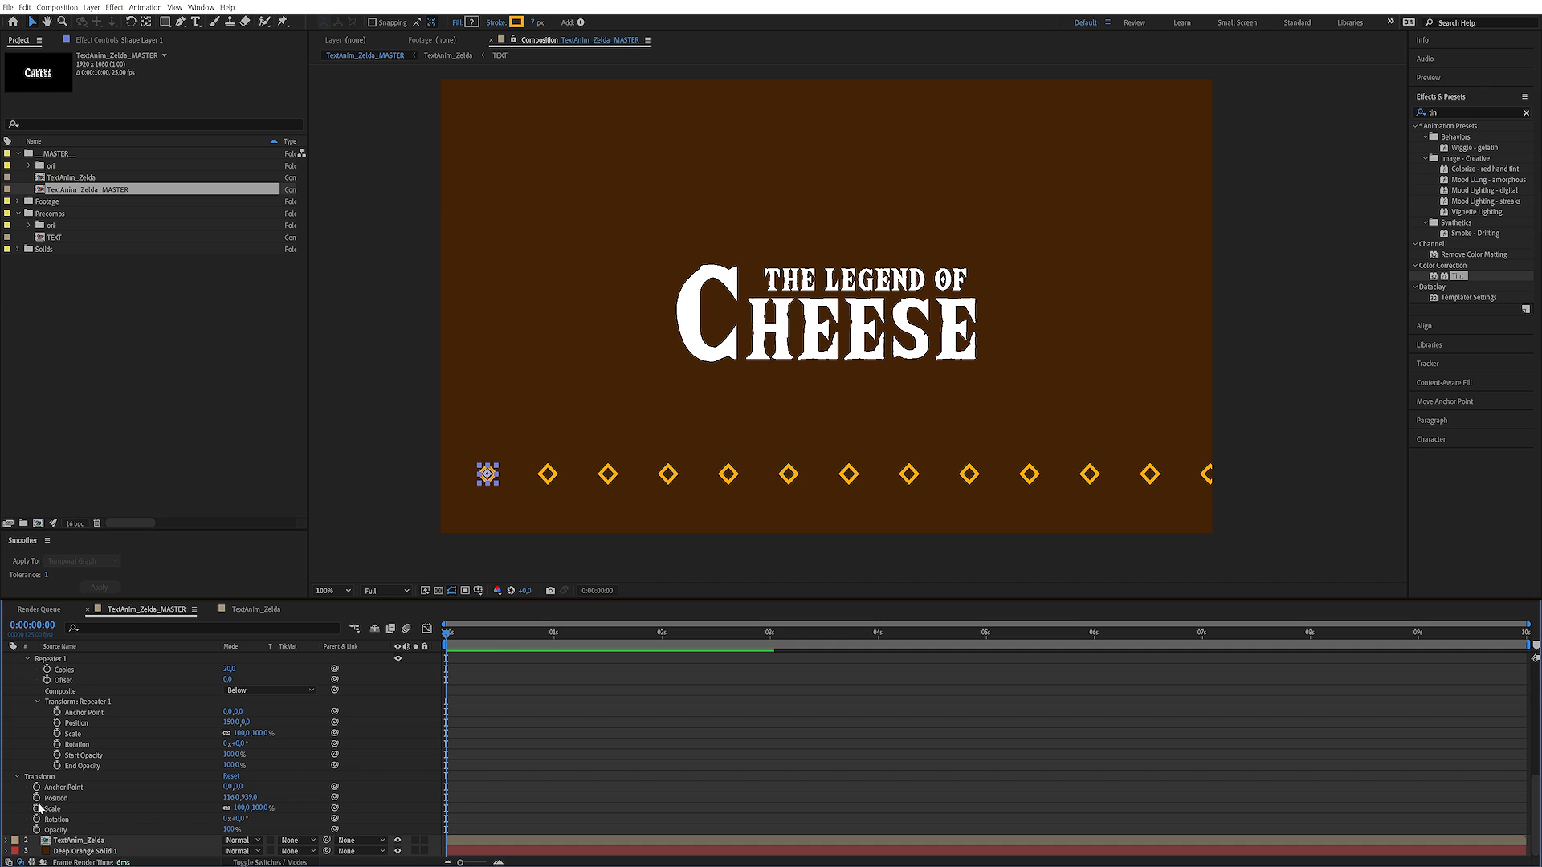
pyautogui.click(36, 797)
# At 2 seconds, shift the shape layer's Position 150 px left to -34, 939, and scrub through the movement
pyautogui.moveTo(531, 646); pyautogui.dragTo(662, 657)
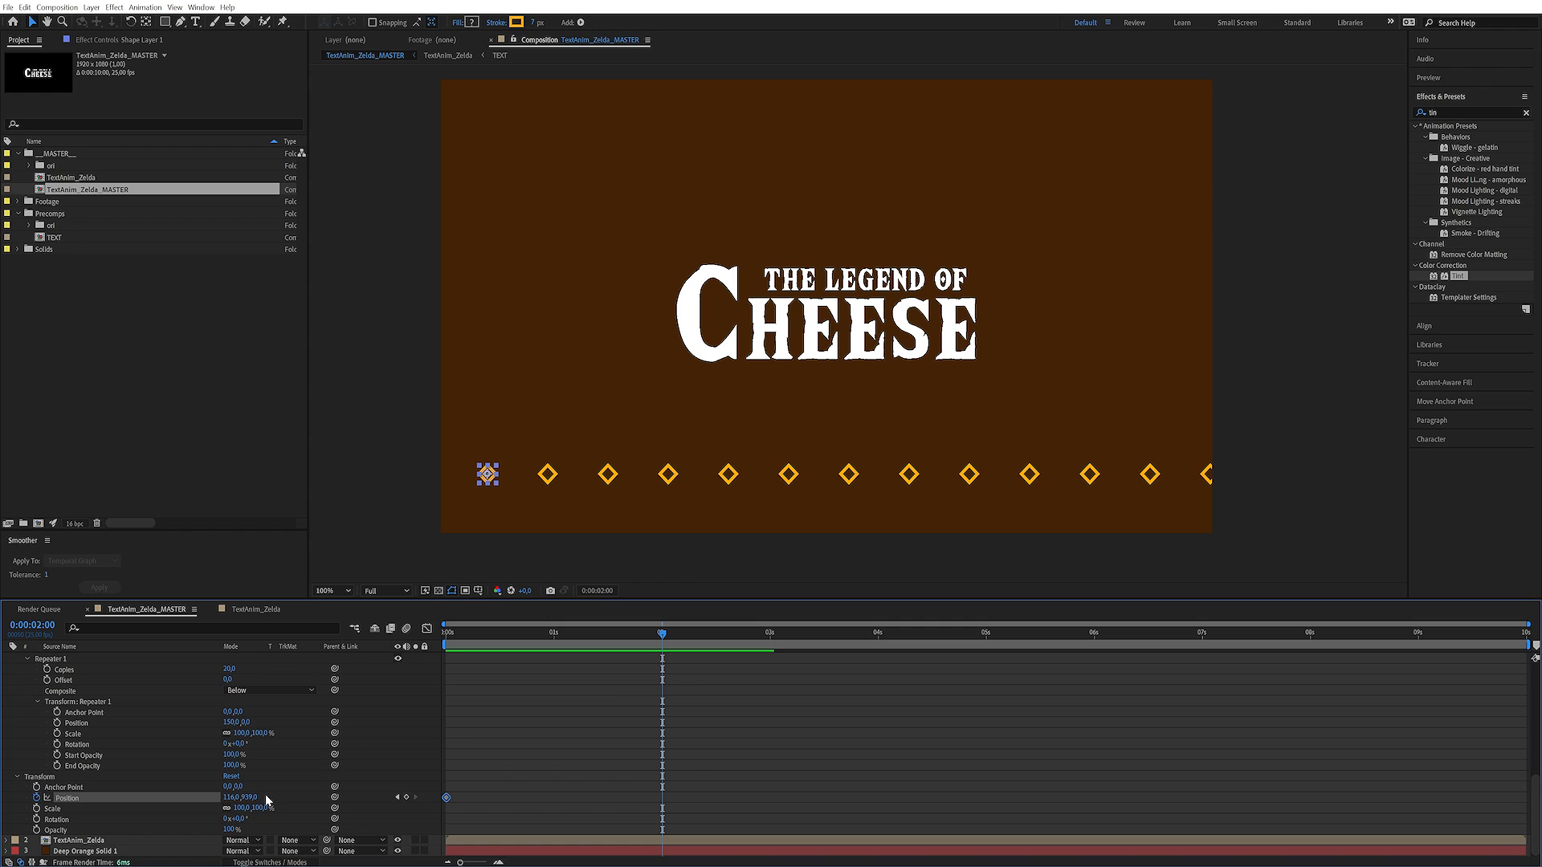
pyautogui.click(228, 723)
pyautogui.click(230, 797)
pyautogui.write('-150')
pyautogui.press('Return')
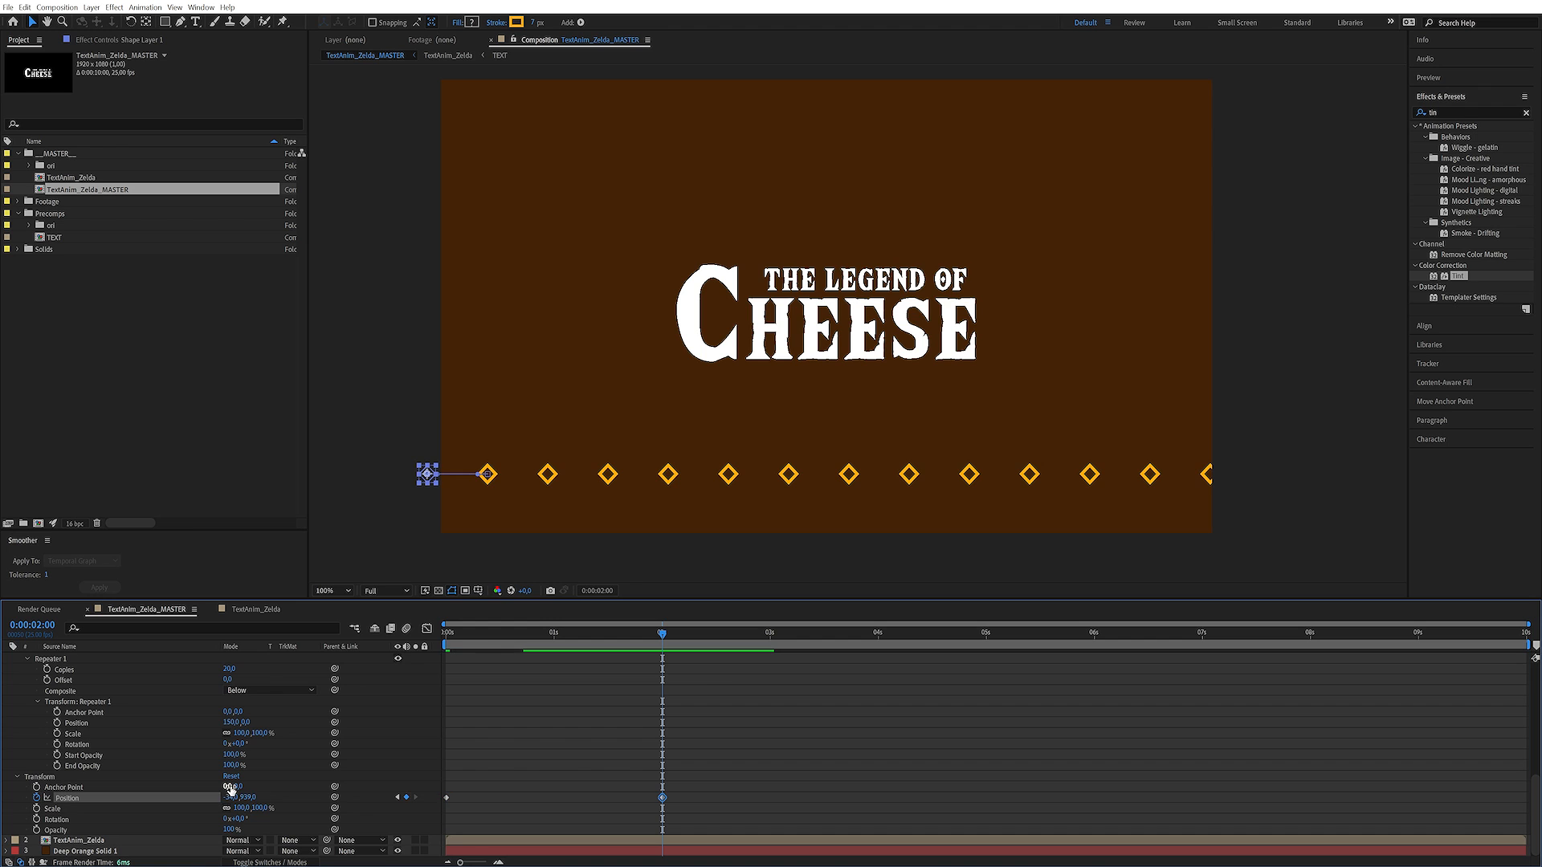
pyautogui.click(694, 654)
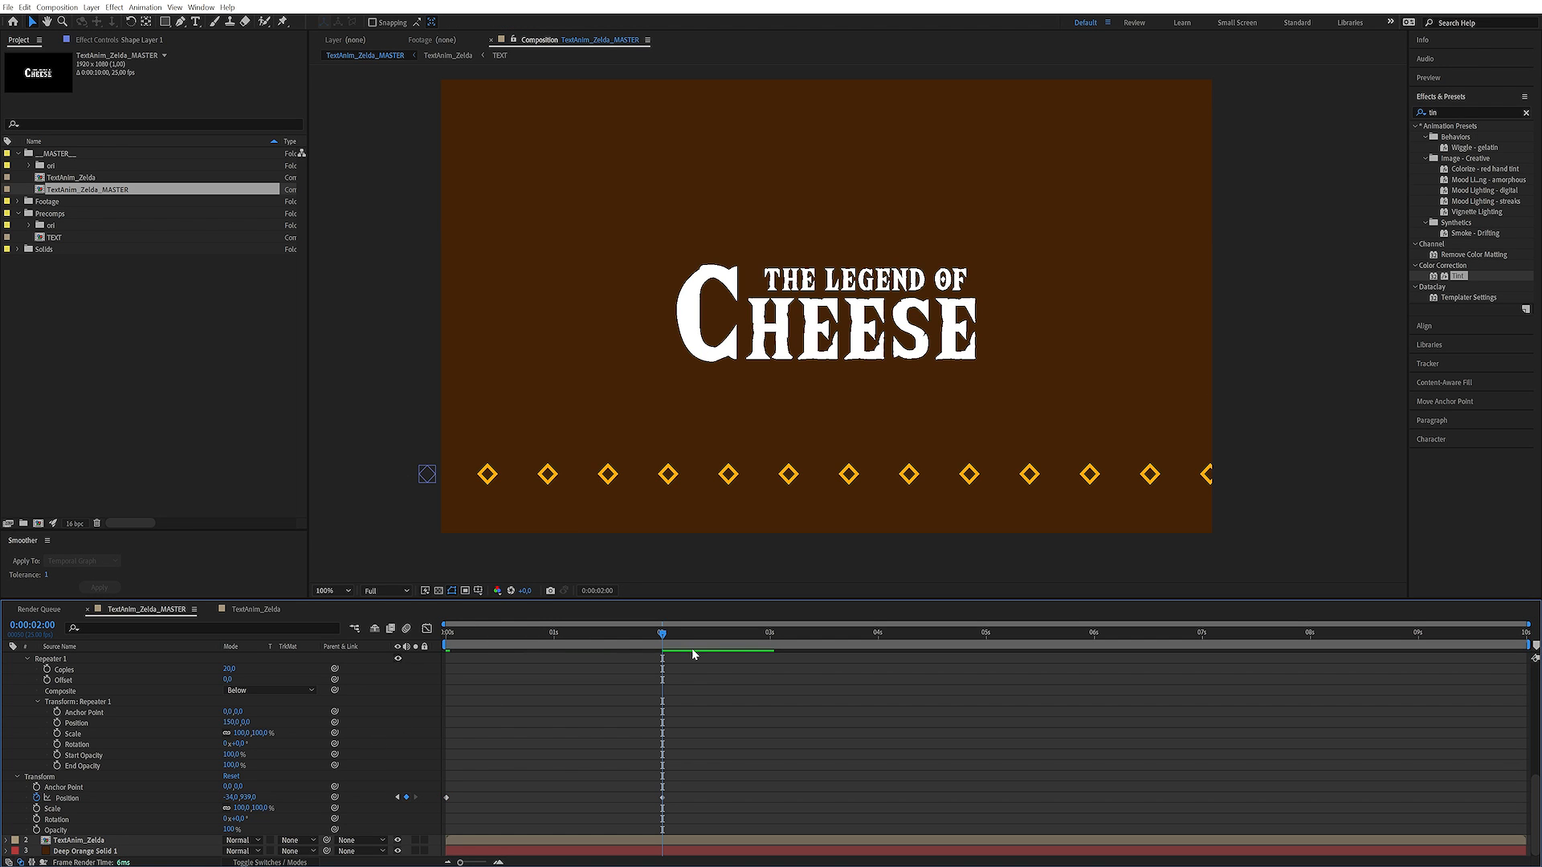
pyautogui.moveTo(642, 635); pyautogui.dragTo(406, 724)
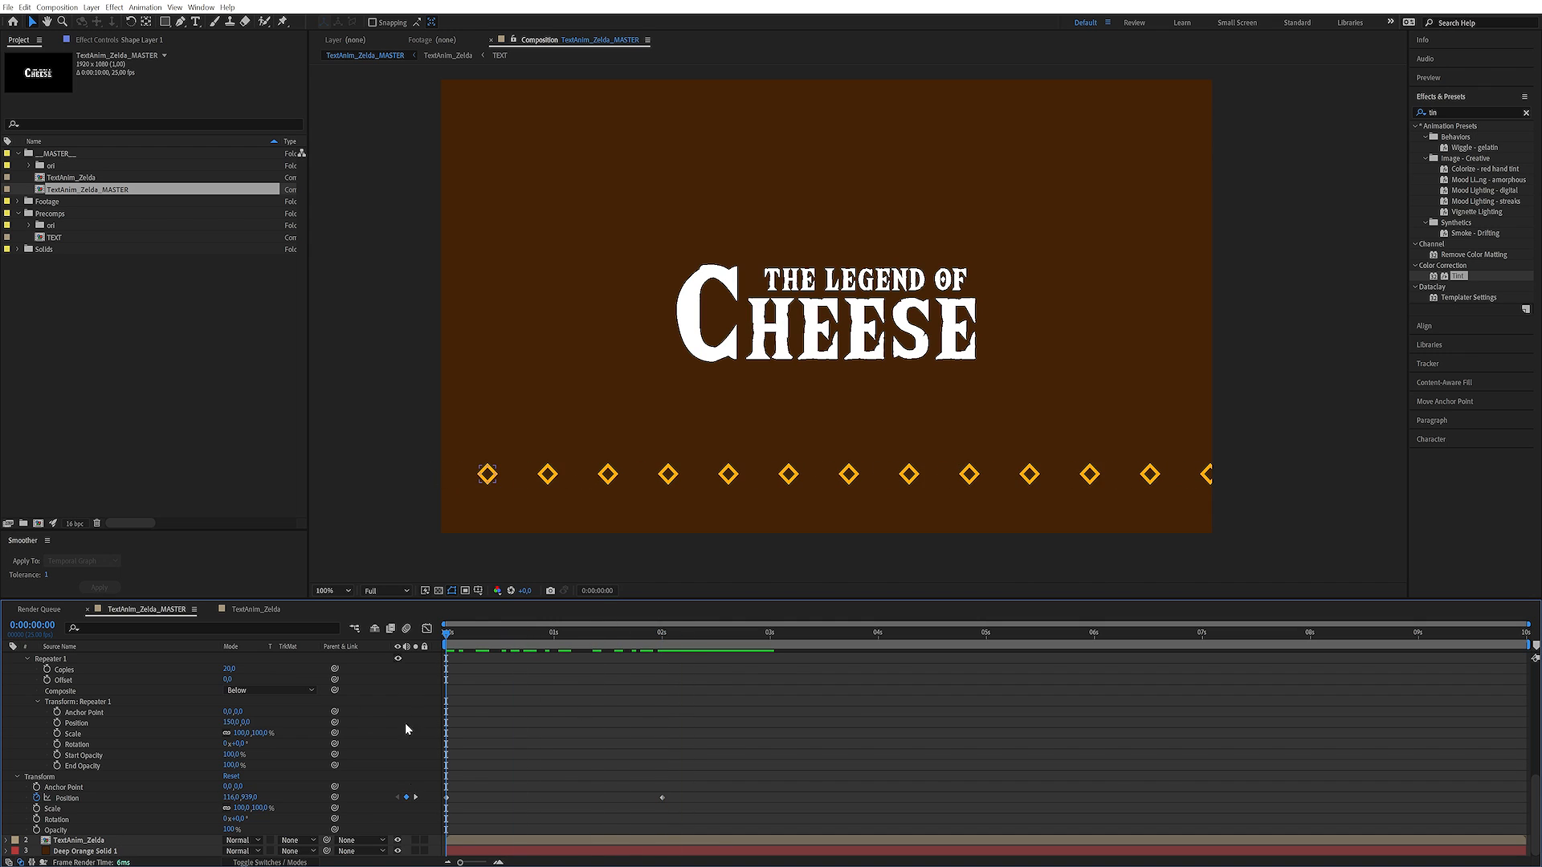
# Add a loop expression to the diamond shape layer's Position and scrub through the timeline to check the repeating movement
pyautogui.keyDown('alt'); pyautogui.click(36, 800); pyautogui.keyUp('alt')
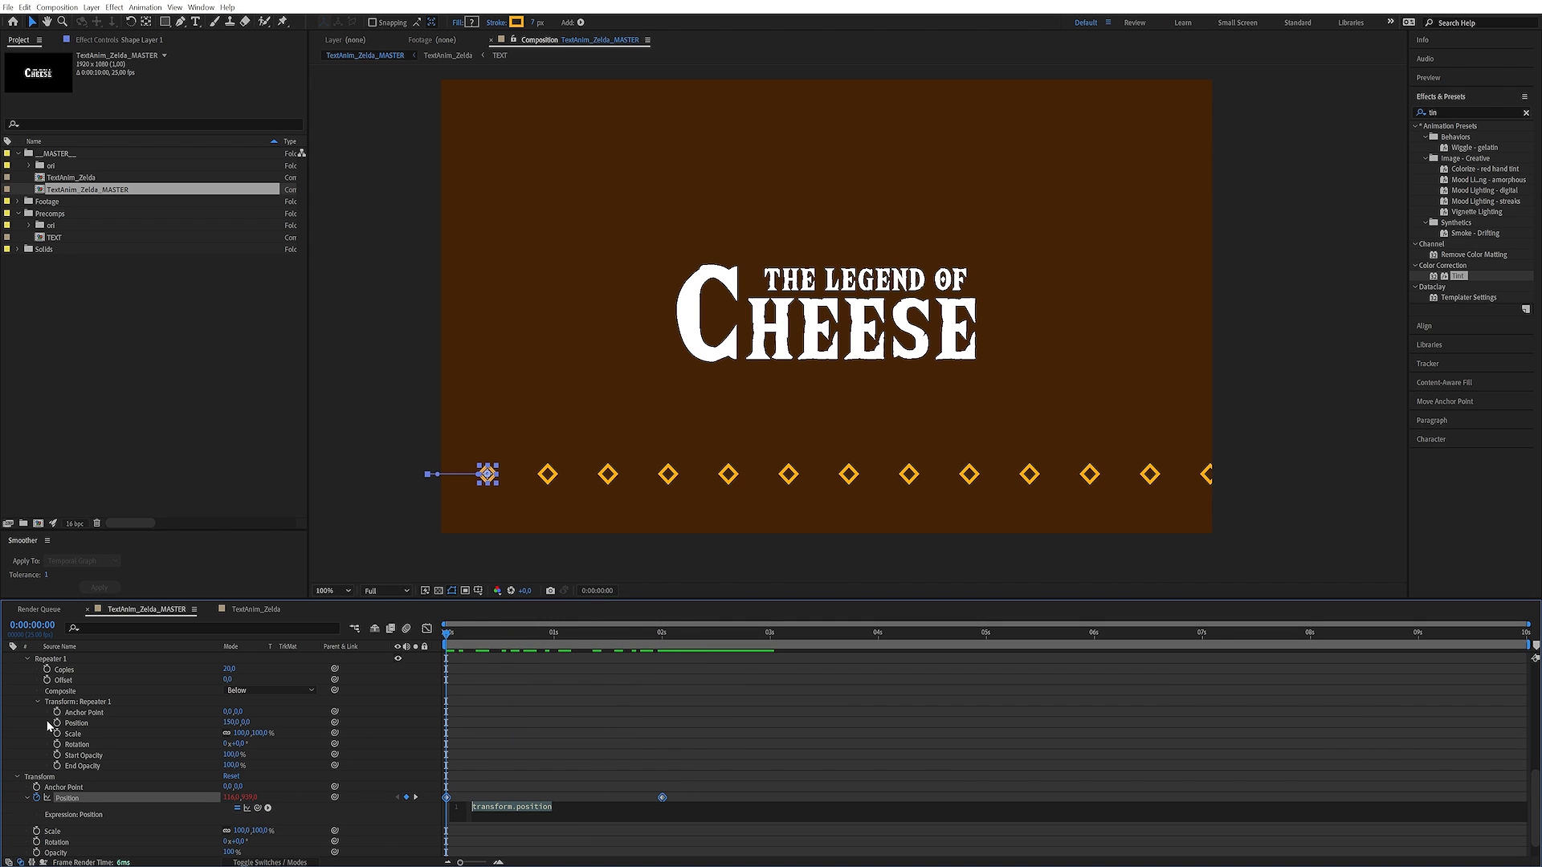
pyautogui.write('loo')
pyautogui.press('Down')
pyautogui.press('Down')
pyautogui.press('Down')
pyautogui.press('Return')
pyautogui.press('KP_Enter')
pyautogui.moveTo(657, 625); pyautogui.dragTo(327, 712)
# Change the stroke color of the diamond outlines to the grey 707070
pyautogui.scroll(8, 206, 826)
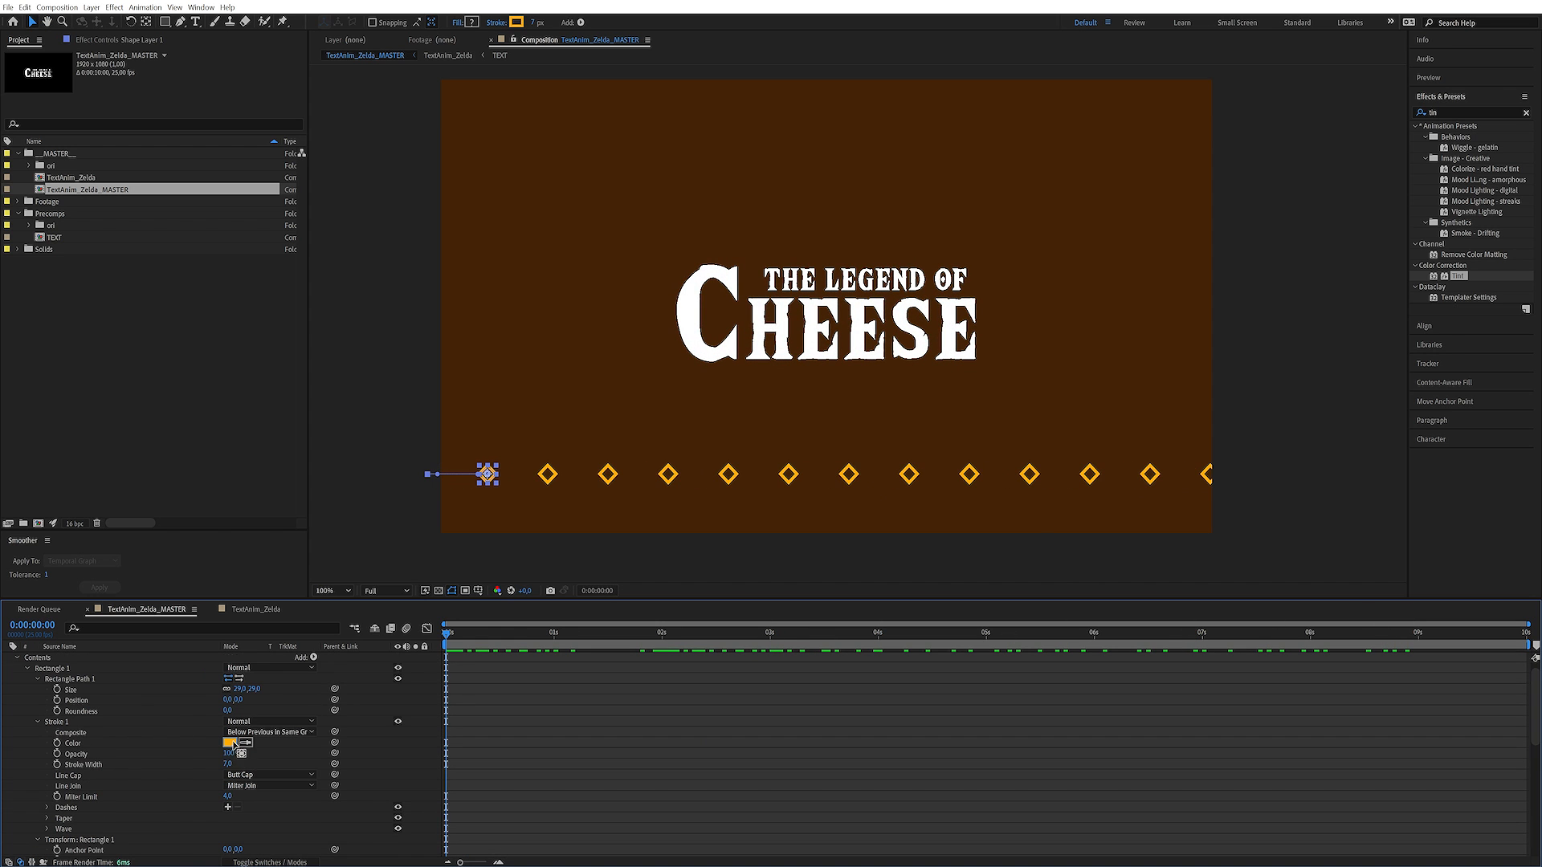
pyautogui.click(229, 743)
pyautogui.moveTo(1010, 503); pyautogui.dragTo(979, 513)
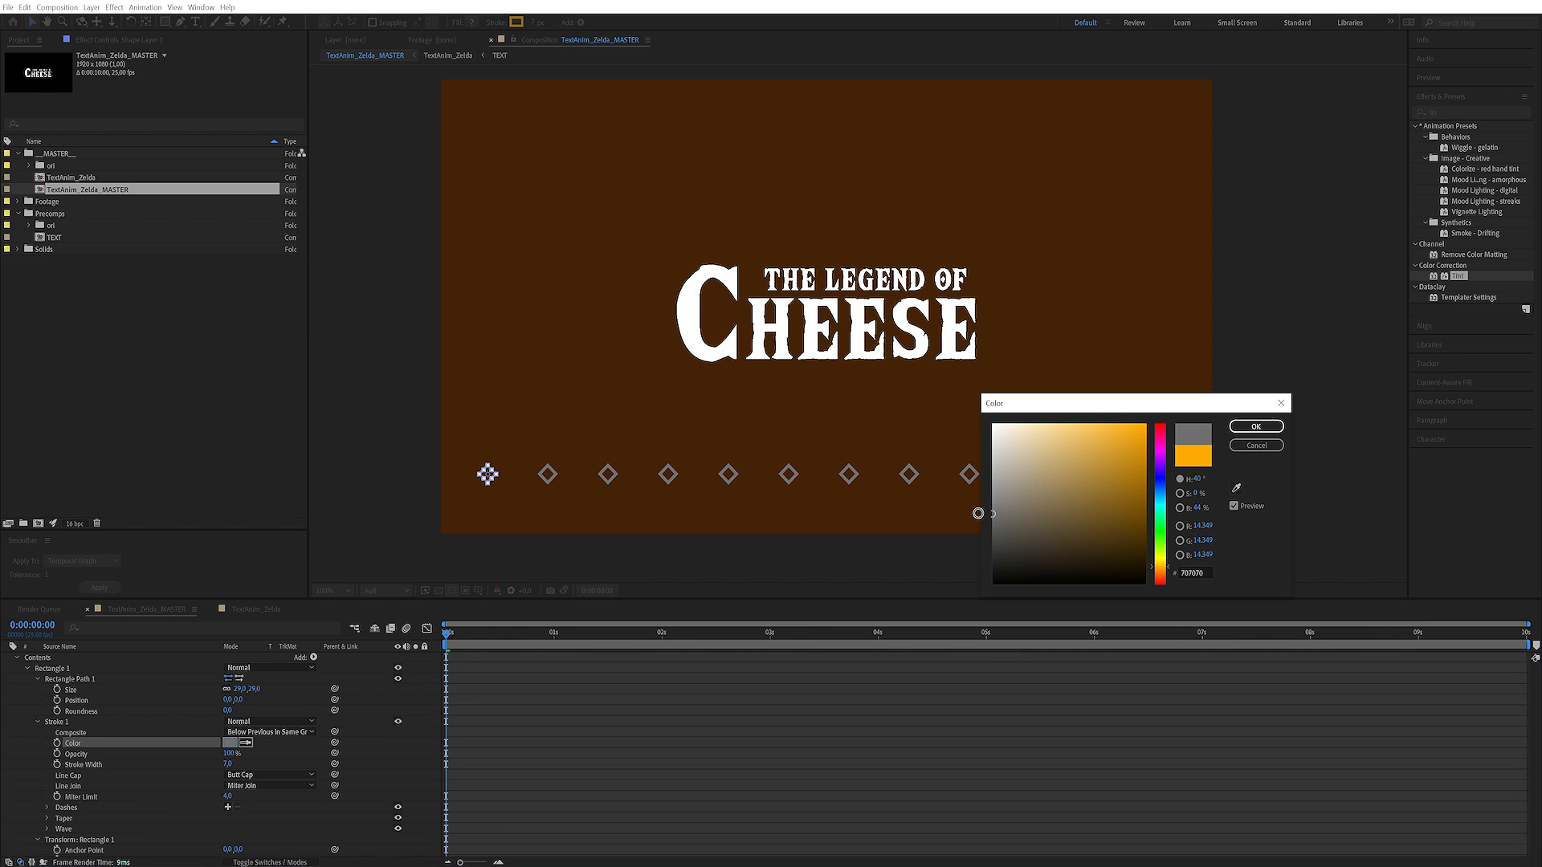
pyautogui.click(1256, 426)
# Set the diamond layer's blending mode to Overlay, lighten its stroke color to B0B0B0, and preview the animation
pyautogui.scroll(1, 471, 664)
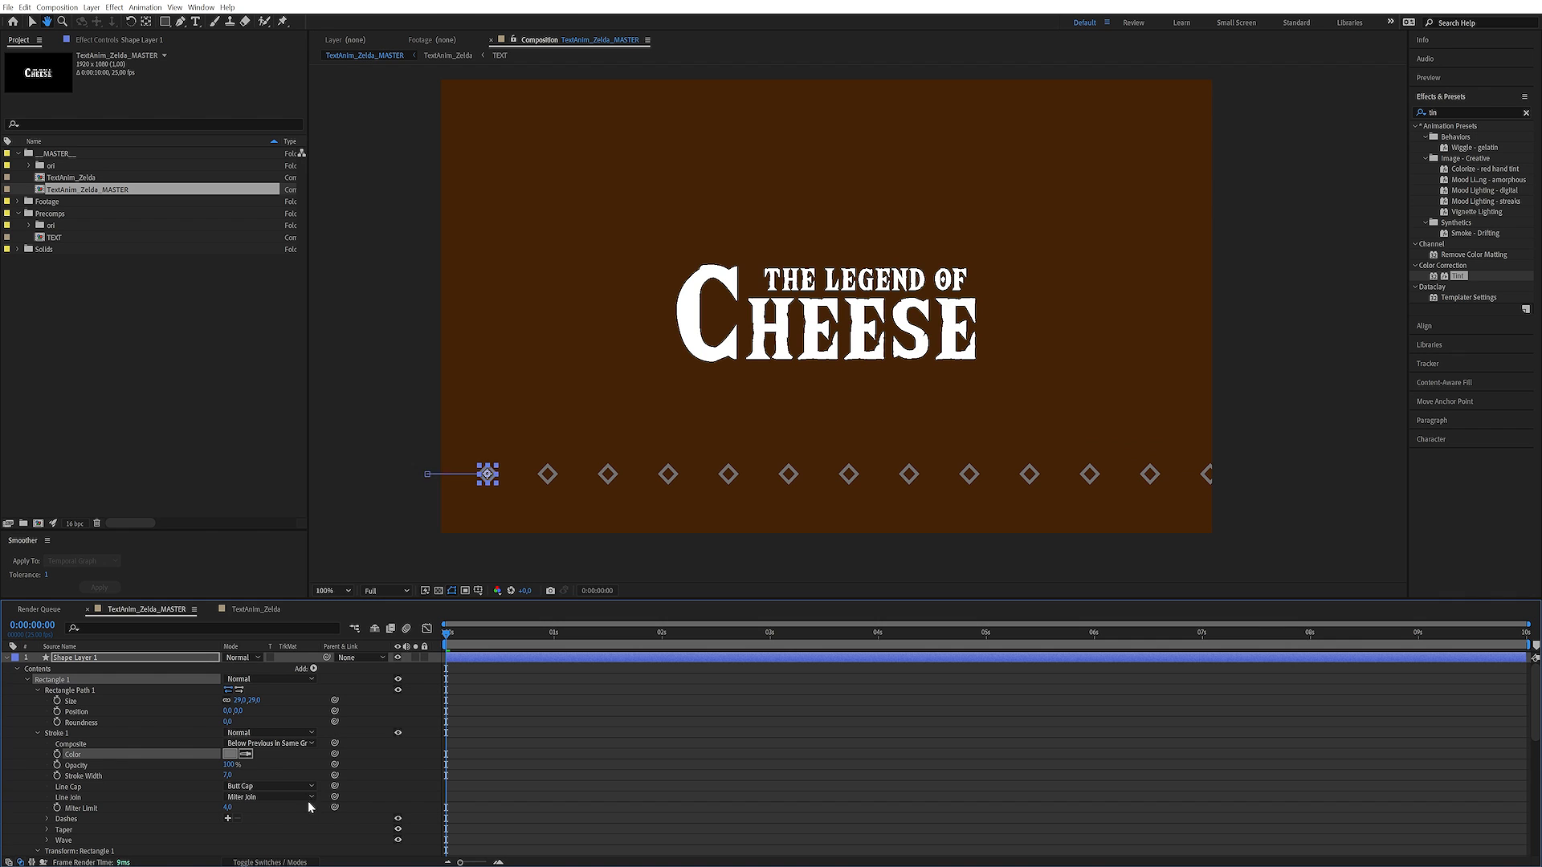
pyautogui.click(244, 661)
pyautogui.click(264, 361)
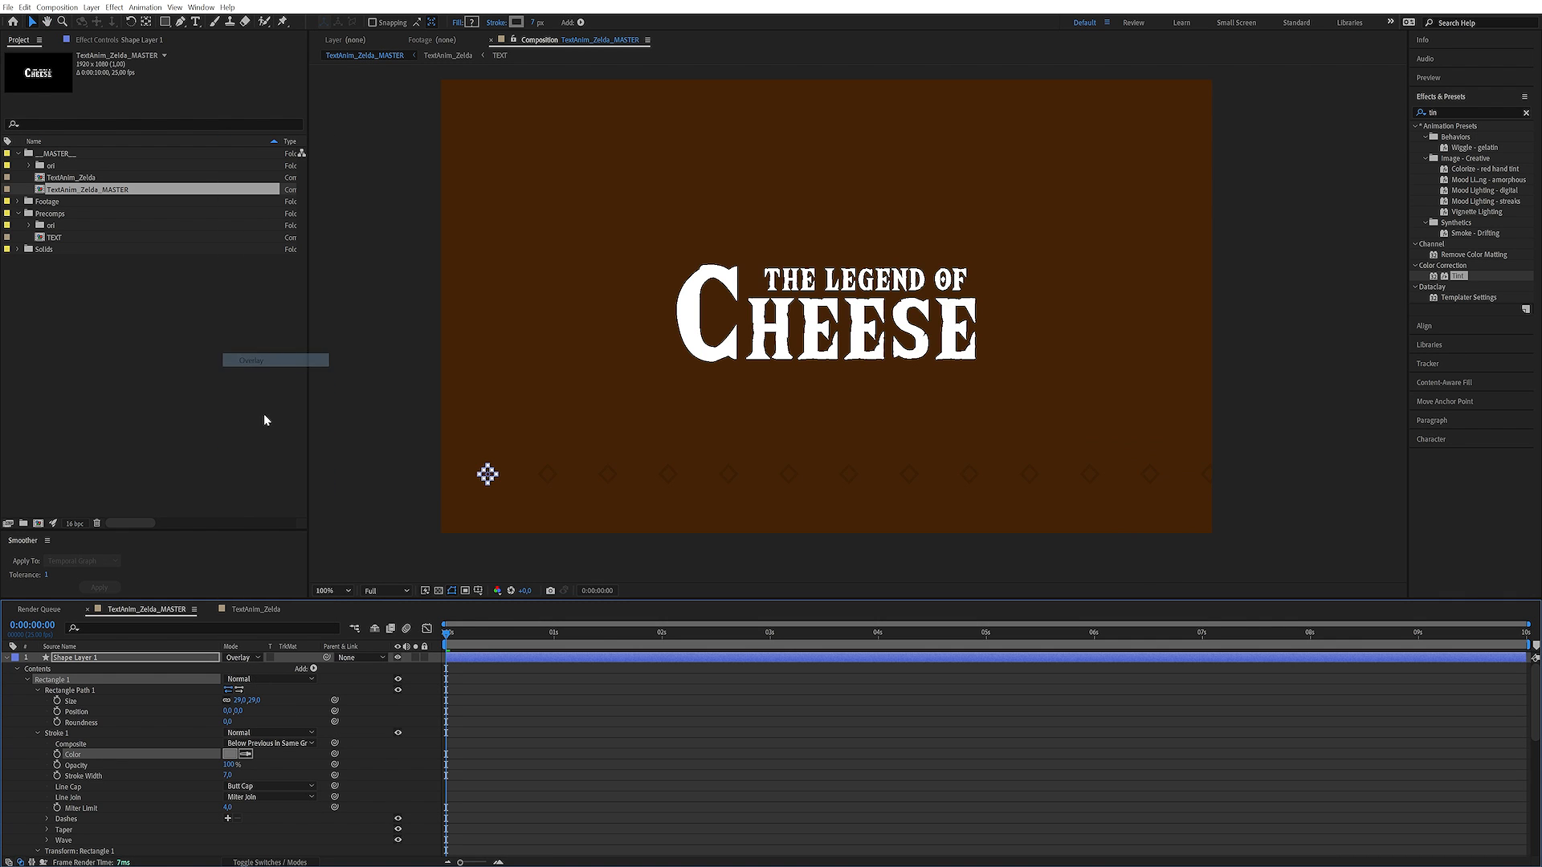
pyautogui.click(230, 754)
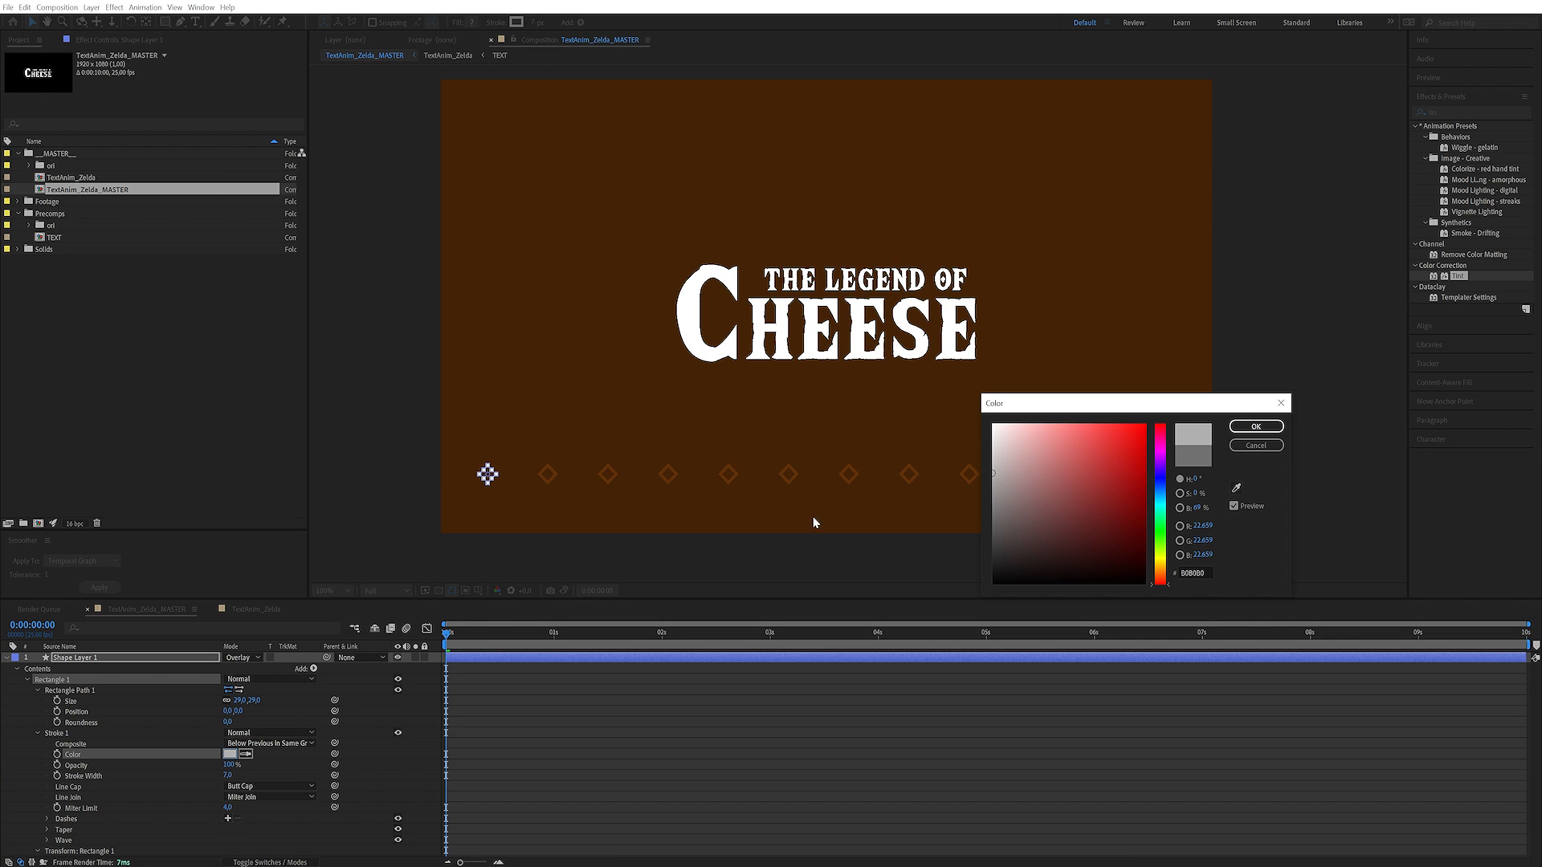
pyautogui.click(1247, 430)
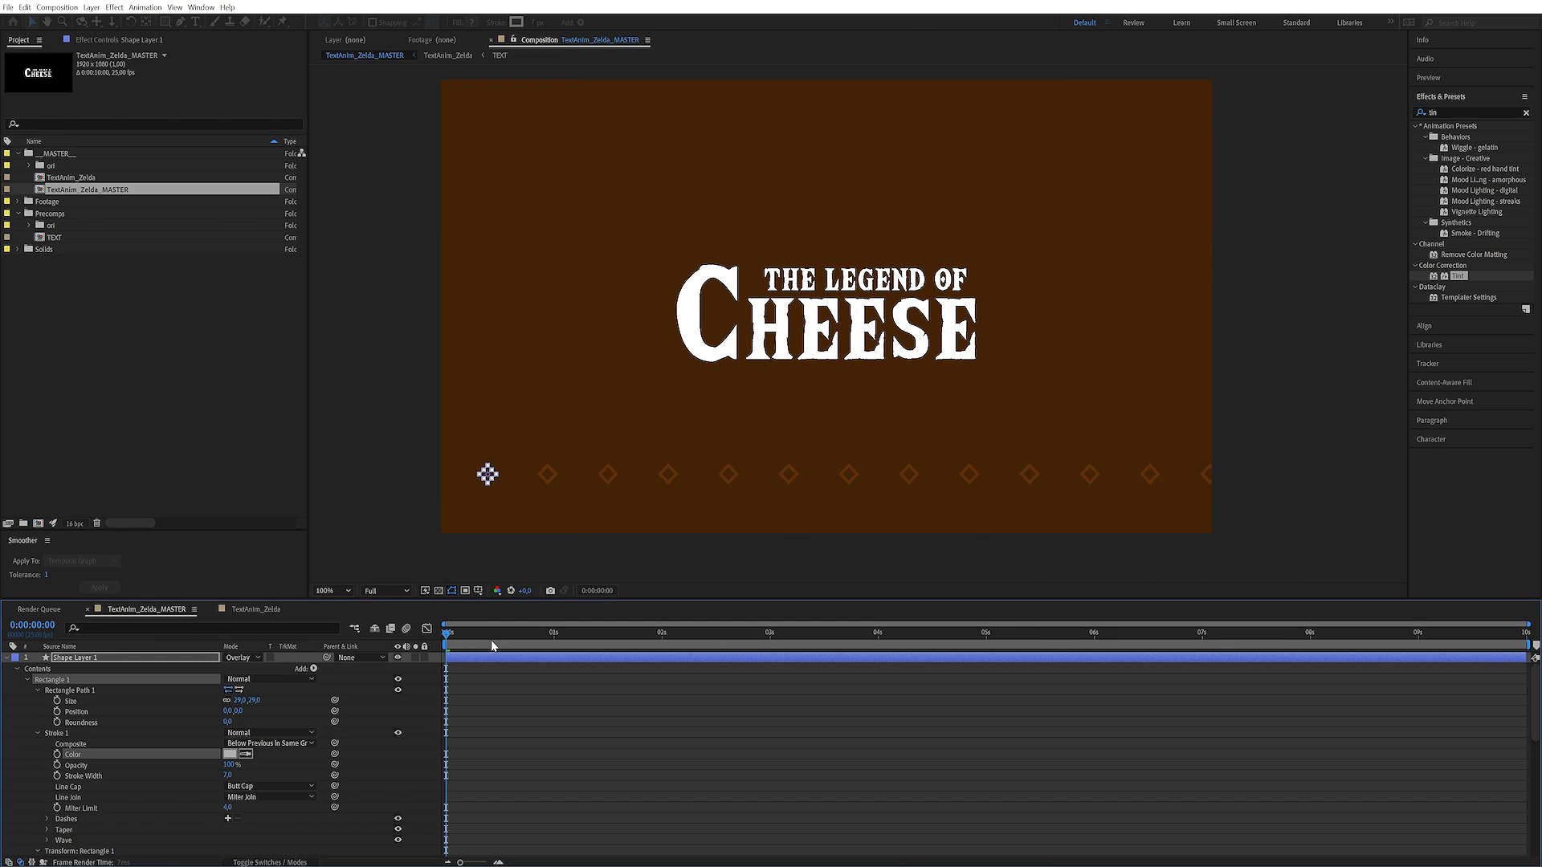
pyautogui.press('space')
pyautogui.press('space')
pyautogui.press('F2')
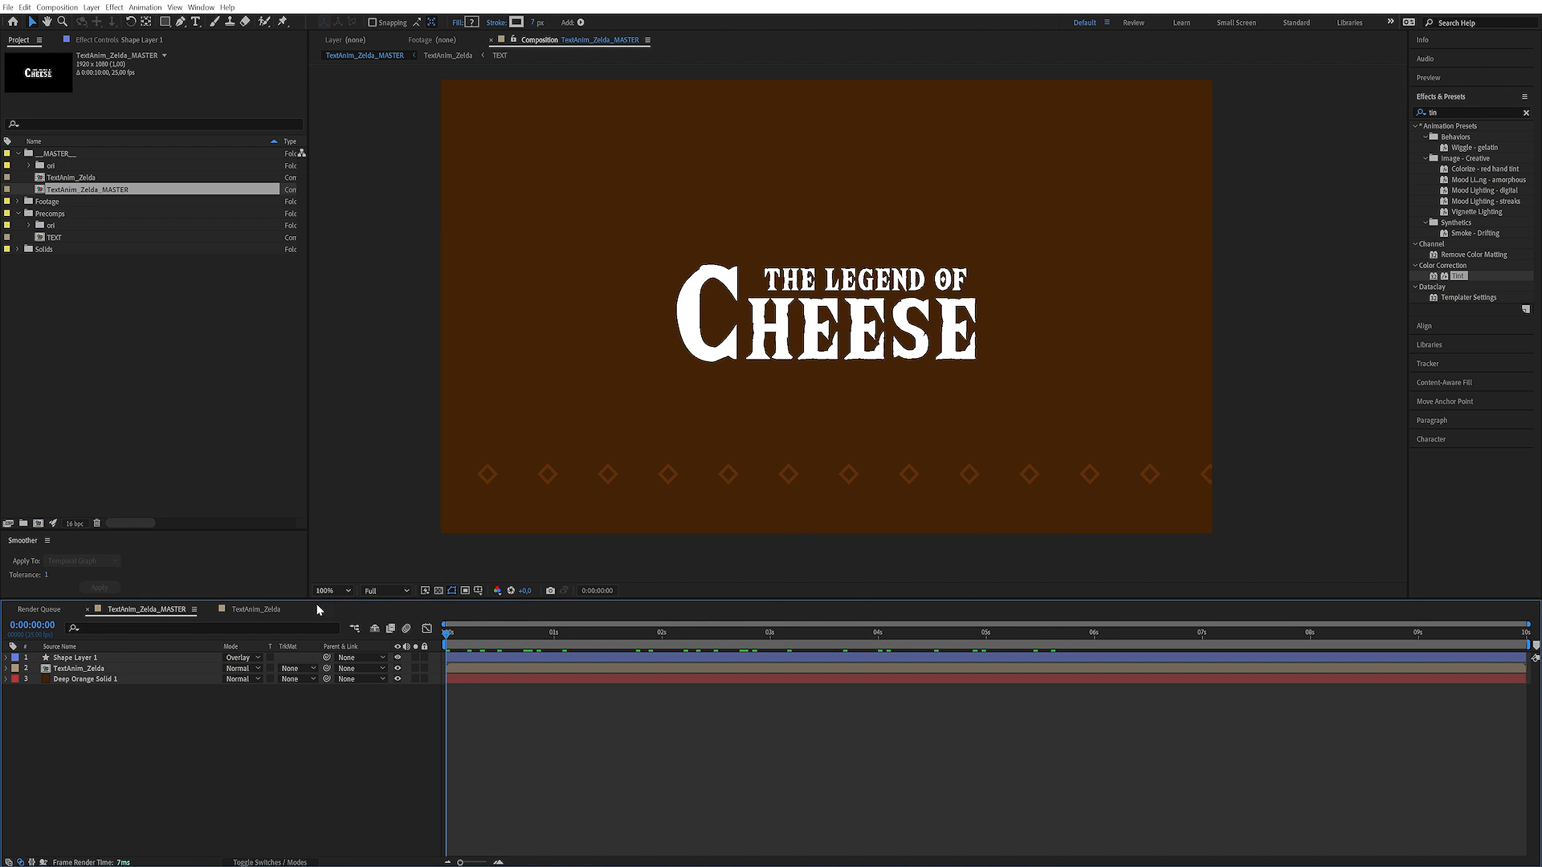
# Draw a straight horizontal line across the full frame above the diamond row with the Pen tool, and expand the new shape layer
pyautogui.click(98, 659)
pyautogui.press('F2')
pyautogui.click(180, 21)
pyautogui.click(434, 444)
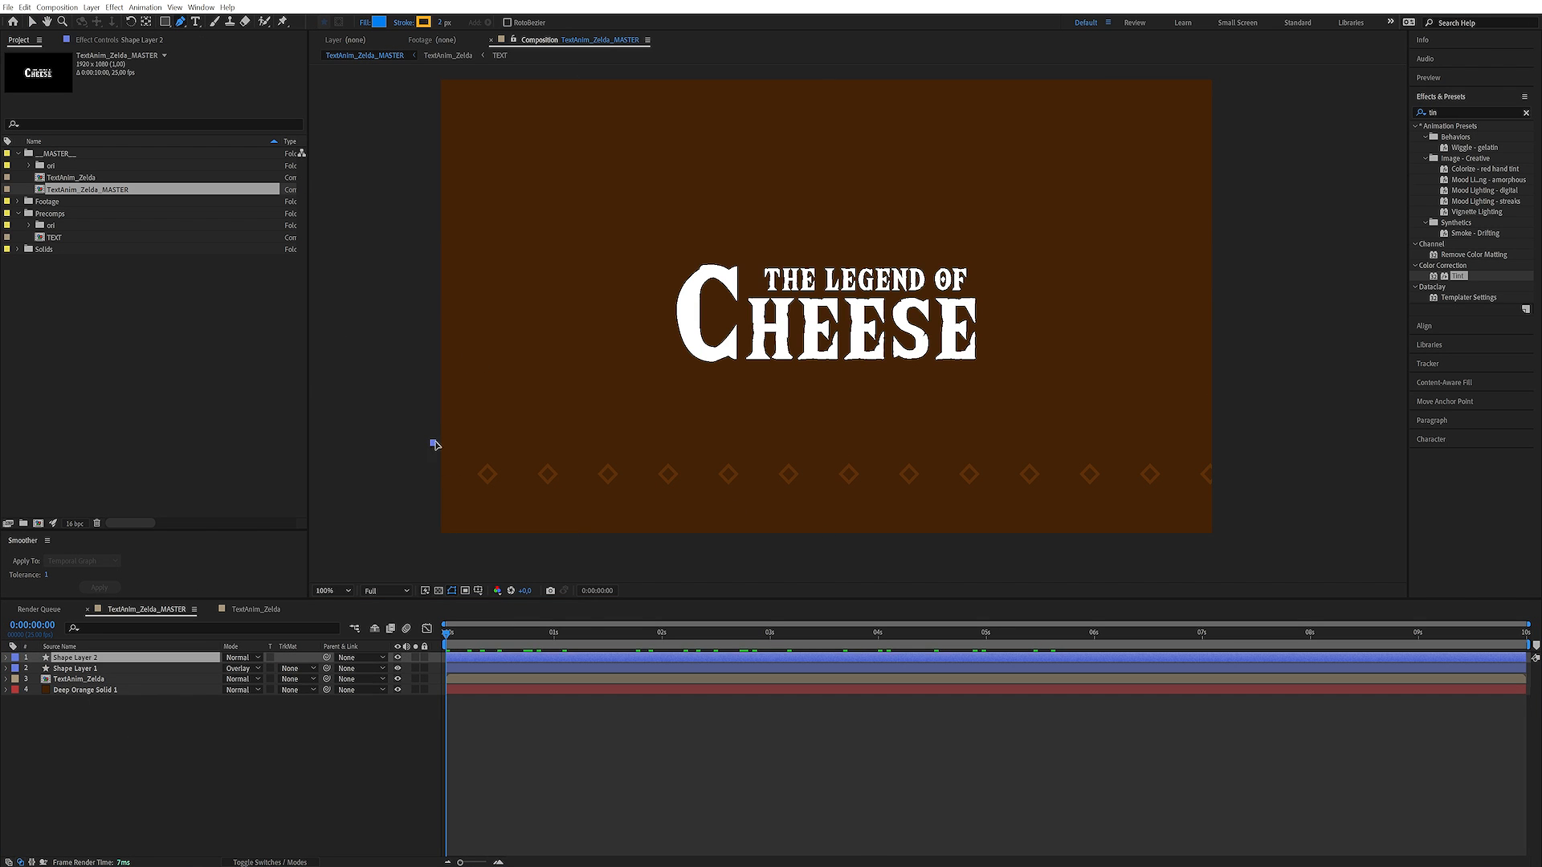
pyautogui.click(1229, 442)
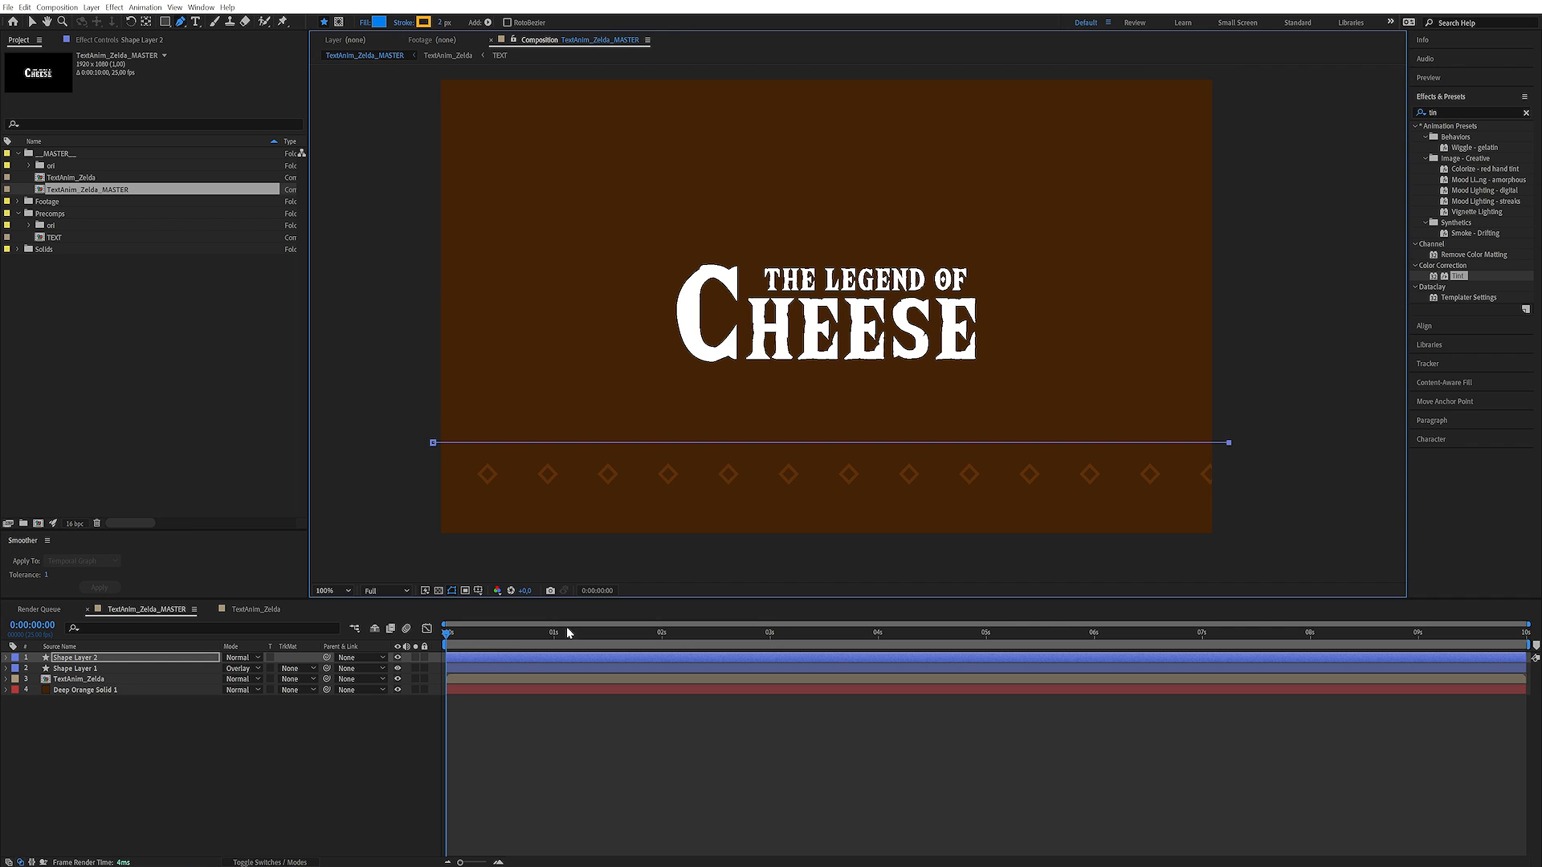
pyautogui.click(133, 762)
pyautogui.click(93, 659)
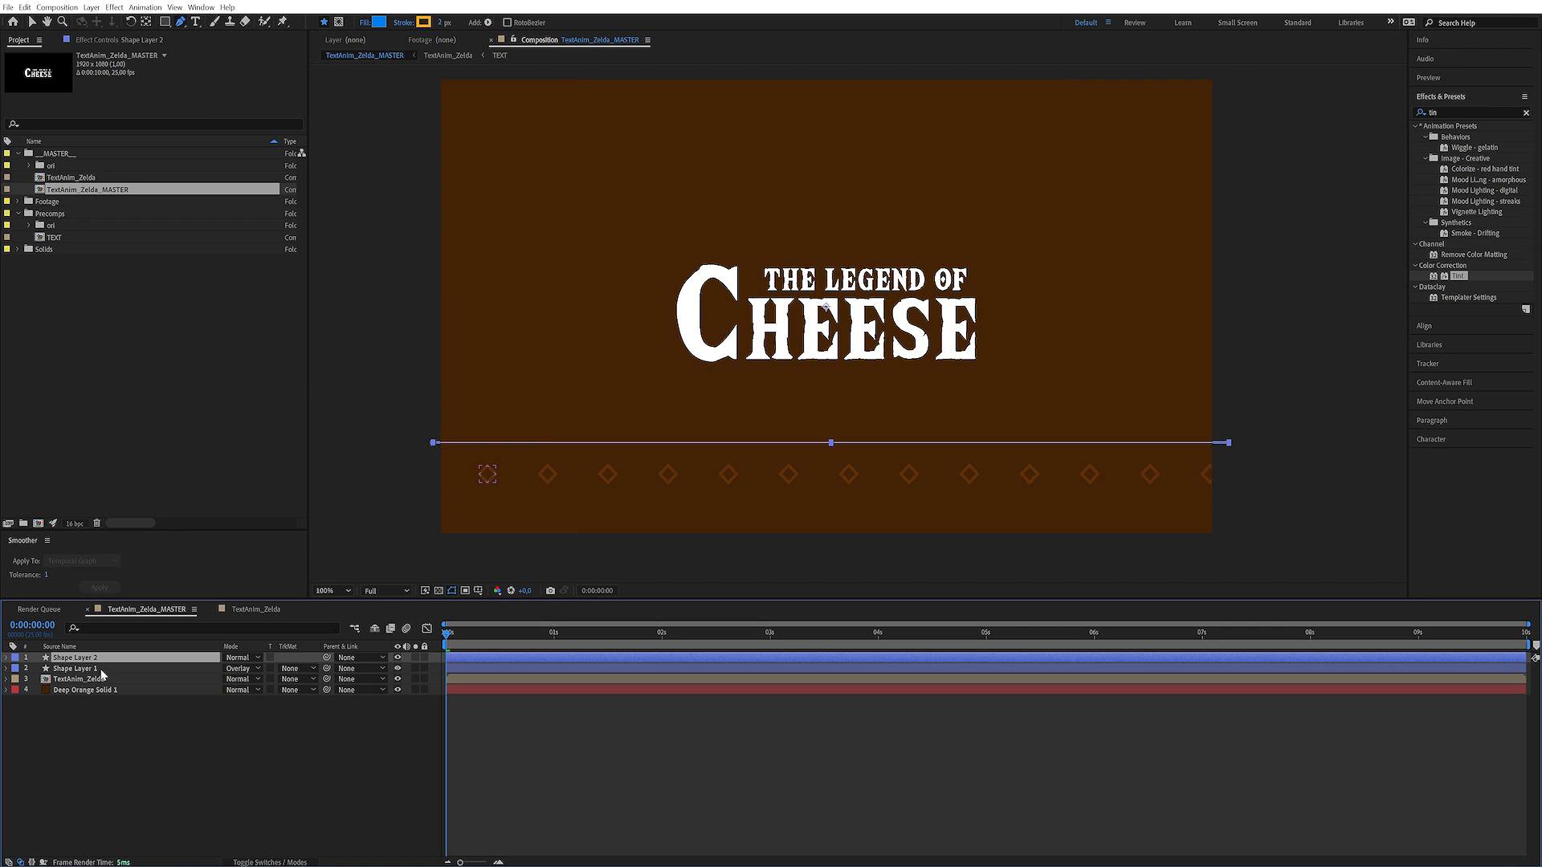
pyautogui.click(6, 657)
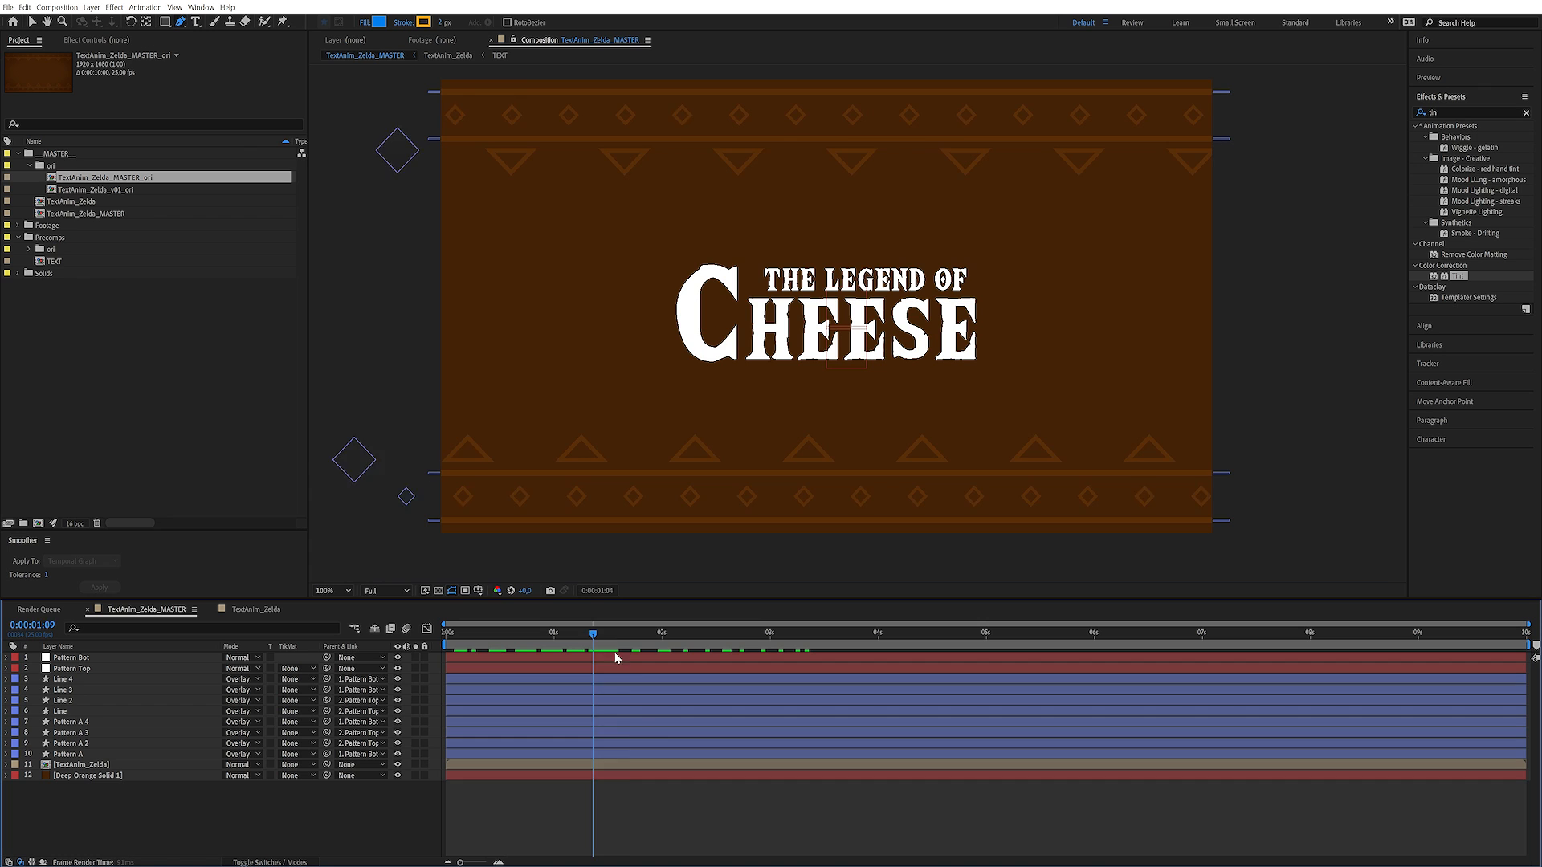
# Scrub through the composition to examine the moving pattern rows and border lines
pyautogui.moveTo(615, 655); pyautogui.dragTo(766, 652)
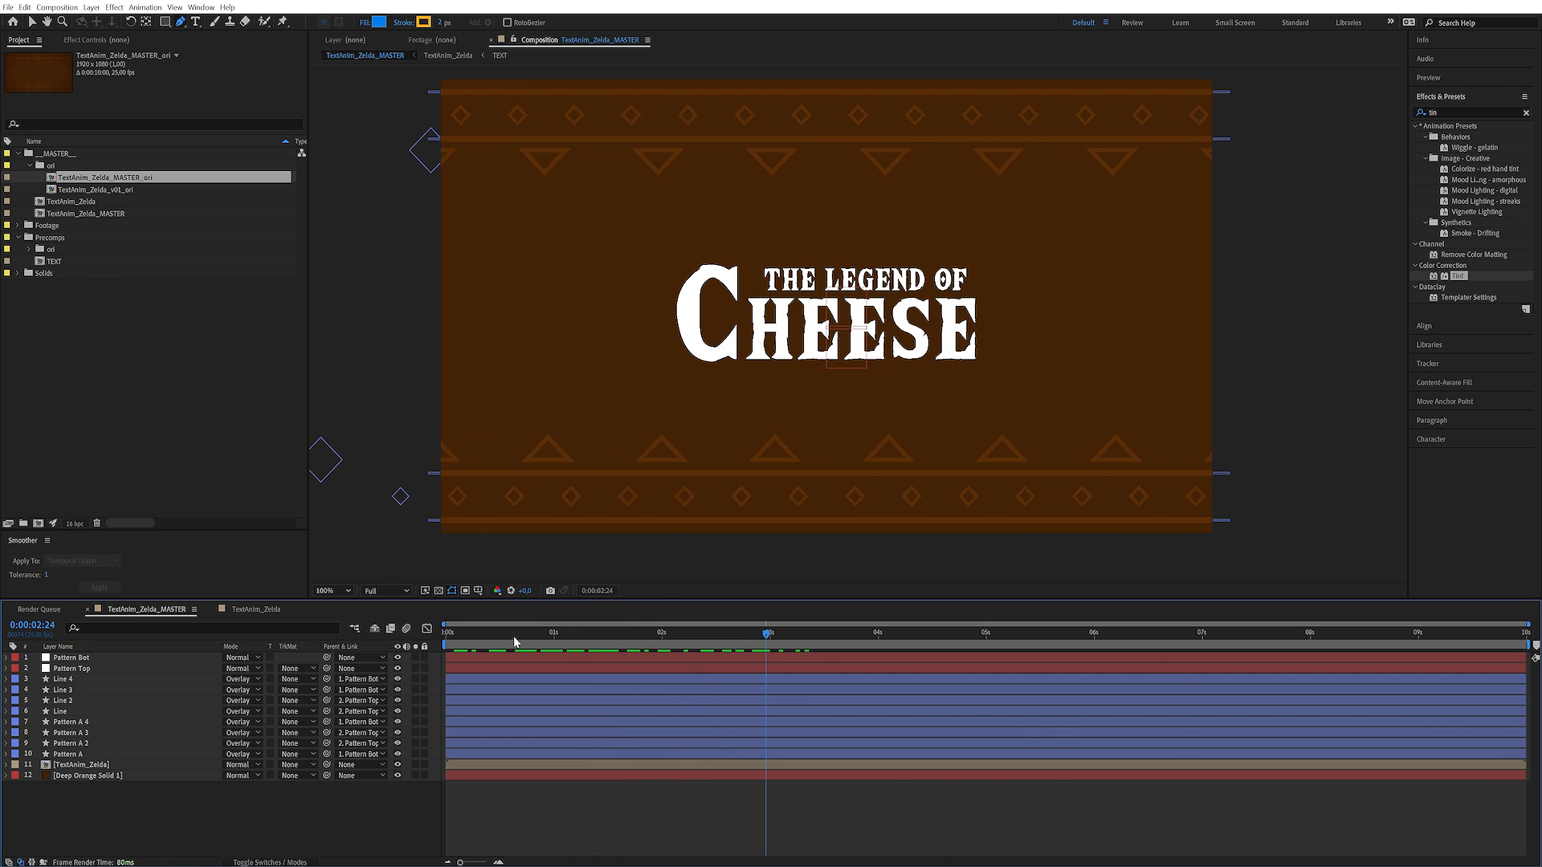
pyautogui.moveTo(492, 638); pyautogui.dragTo(679, 635)
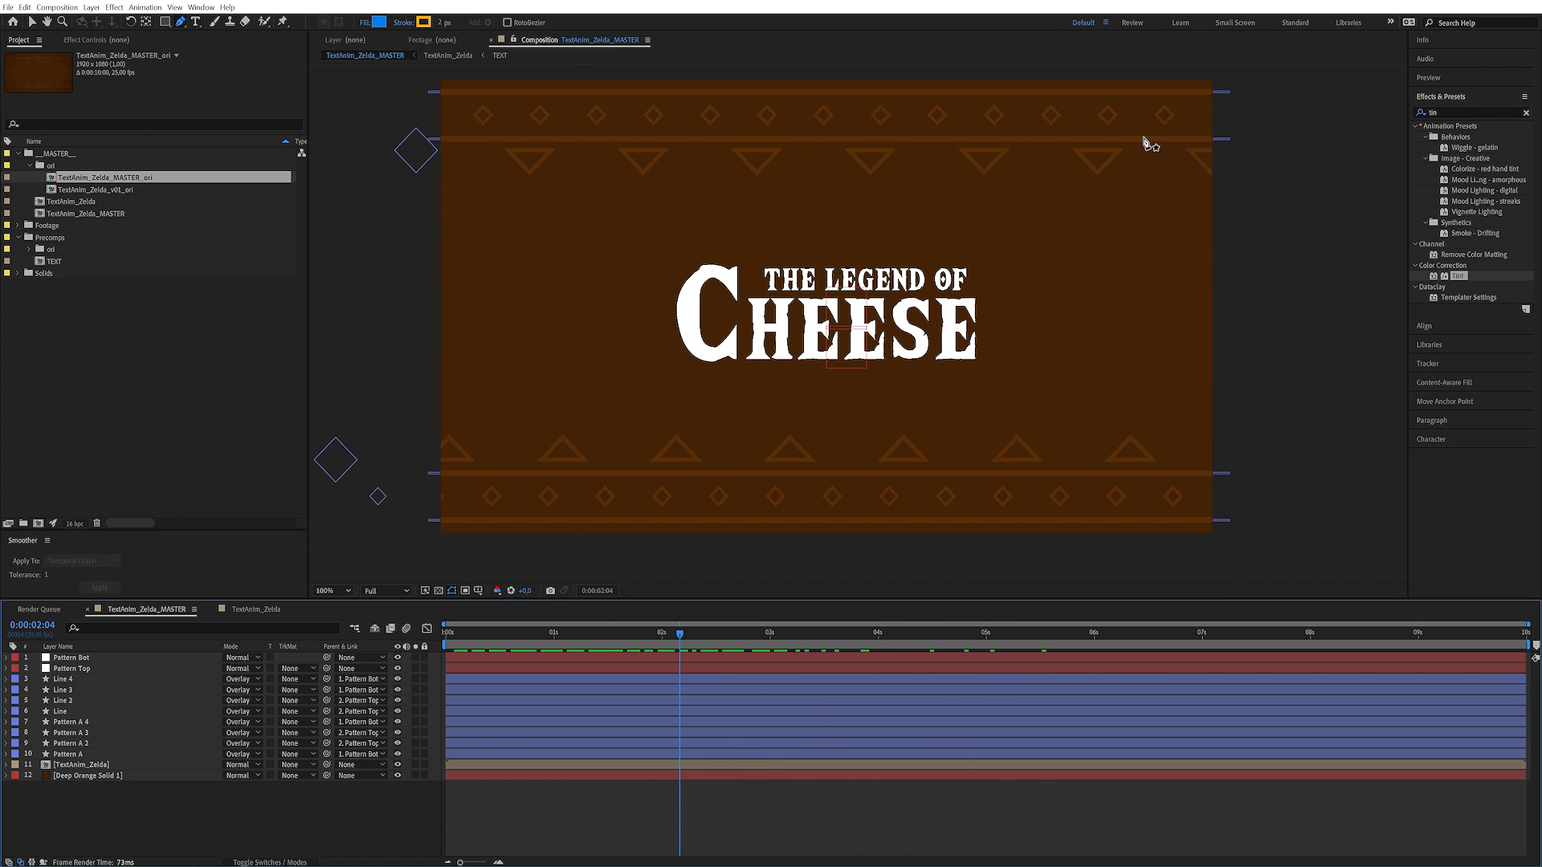
# Create a new adjustment layer and name it Vignette
pyautogui.click(92, 7)
pyautogui.moveTo(104, 22)
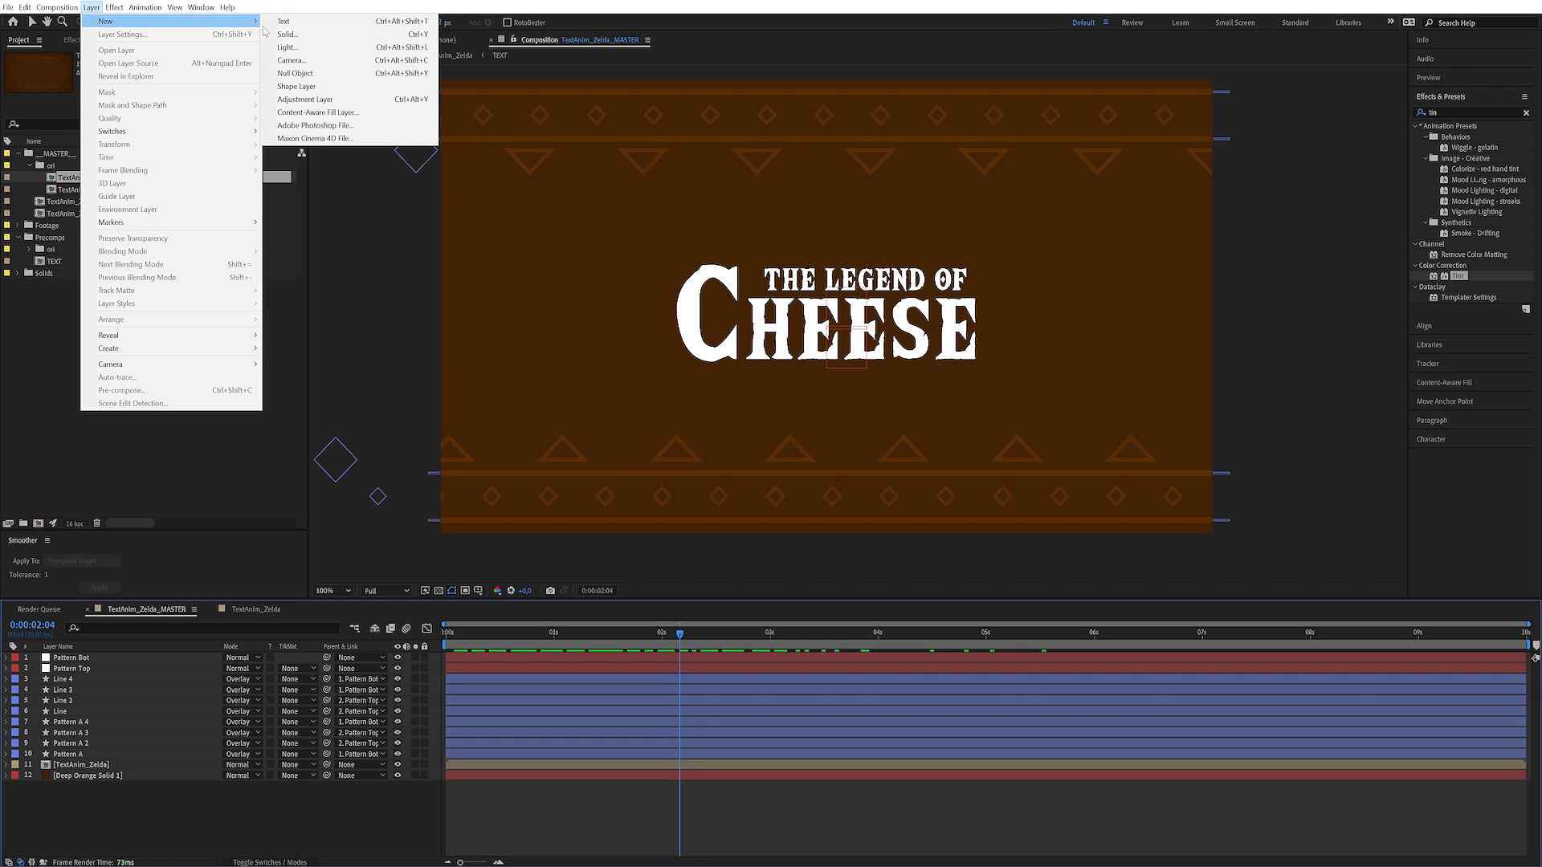
pyautogui.click(328, 101)
pyautogui.press('Return')
pyautogui.write('Vignette')
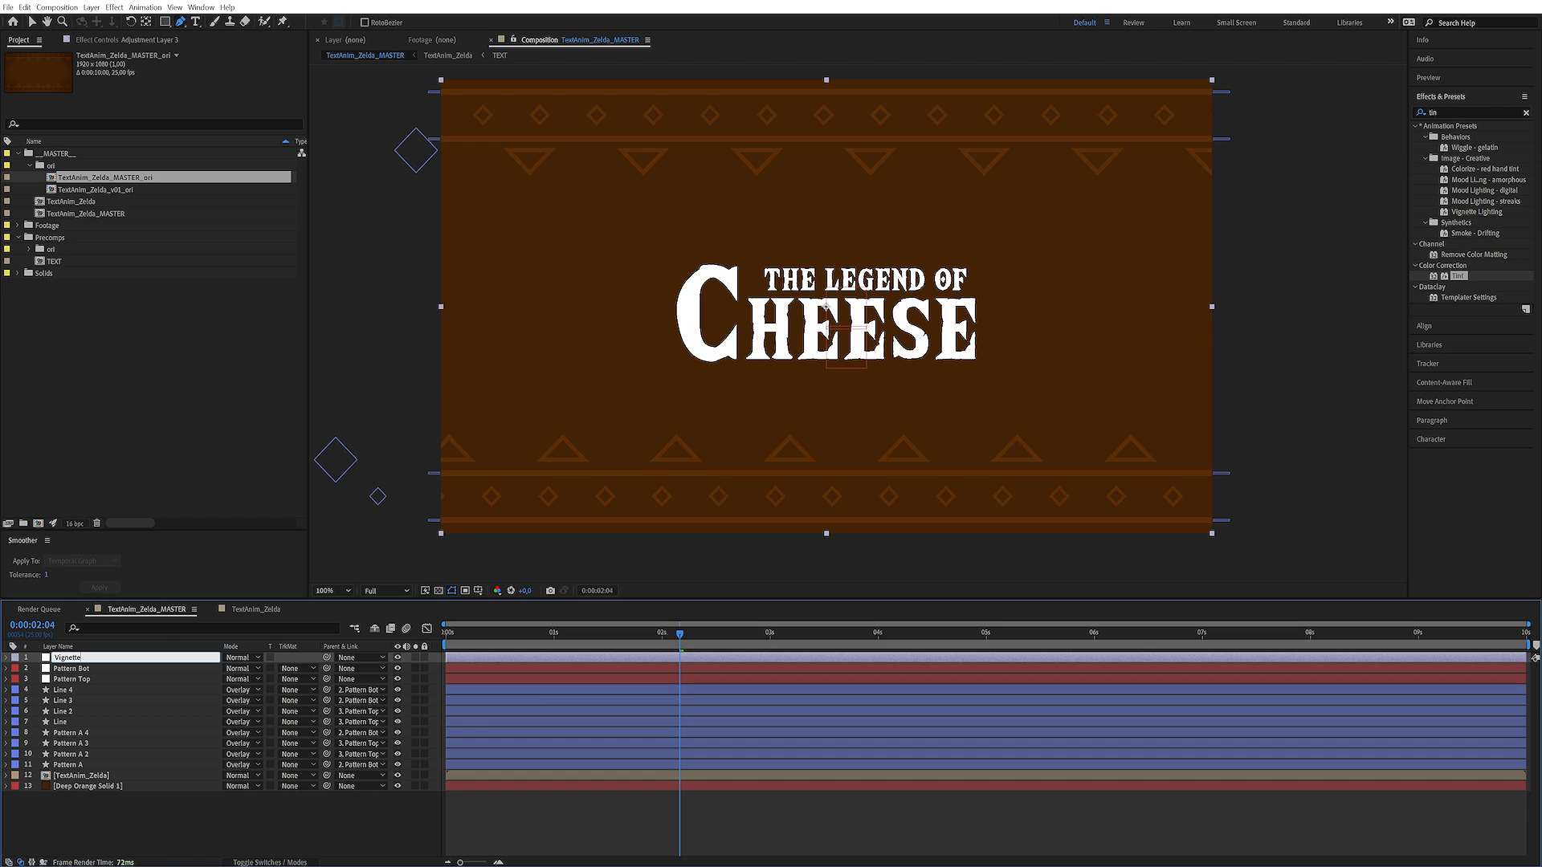
pyautogui.press('Return')
pyautogui.click(220, 816)
# Add an elliptical mask filling the whole frame to the Vignette layer
pyautogui.click(114, 658)
pyautogui.moveTo(165, 22)
pyautogui.mouseDown()
pyautogui.moveTo(176, 64)
pyautogui.moveTo(174, 46)
pyautogui.mouseUp()
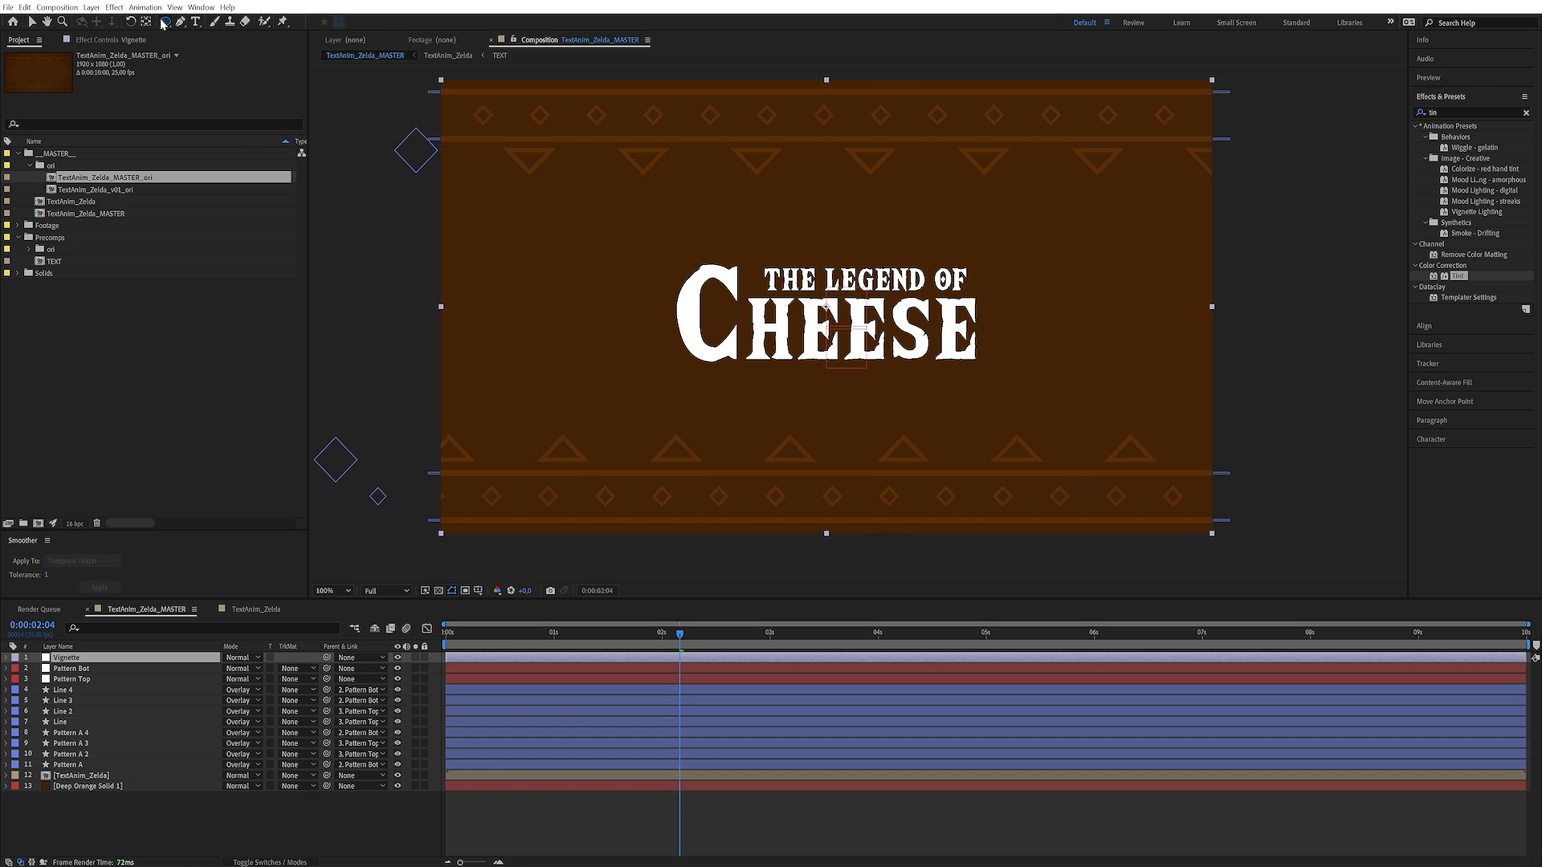
pyautogui.doubleClick(165, 22)
pyautogui.press('v')
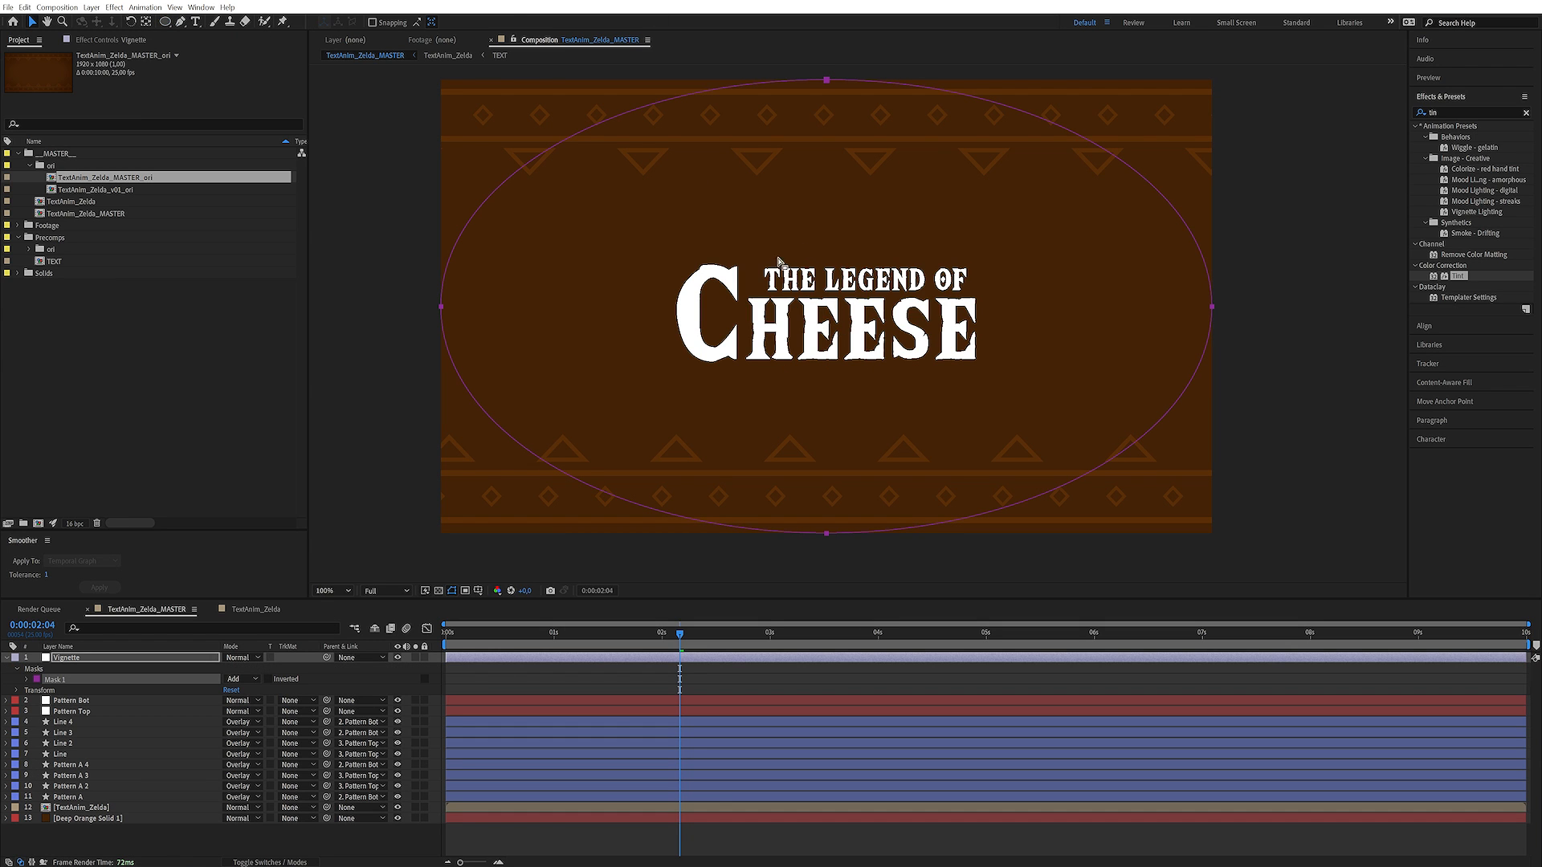
# Set the Vignette mask's feather to 350 pixels and its mode to Subtract
pyautogui.click(26, 680)
pyautogui.click(251, 700)
pyautogui.write('350')
pyautogui.press('Return')
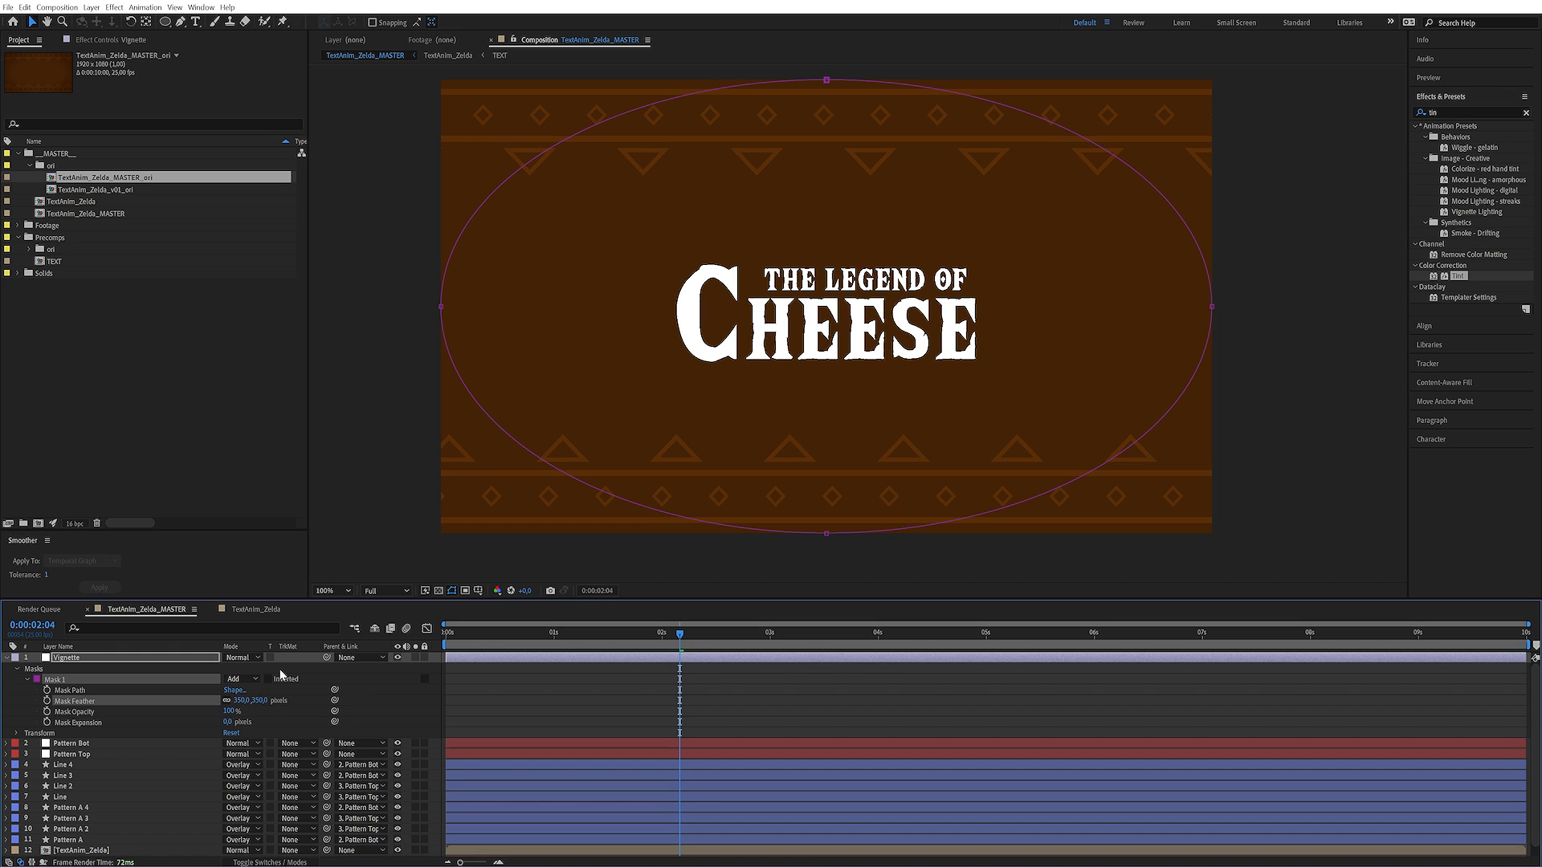
pyautogui.click(241, 678)
pyautogui.click(256, 718)
# Apply the Exposure color correction effect to the Vignette layer and lower its Gamma Correction to 0.68
pyautogui.click(147, 662)
pyautogui.click(1458, 113)
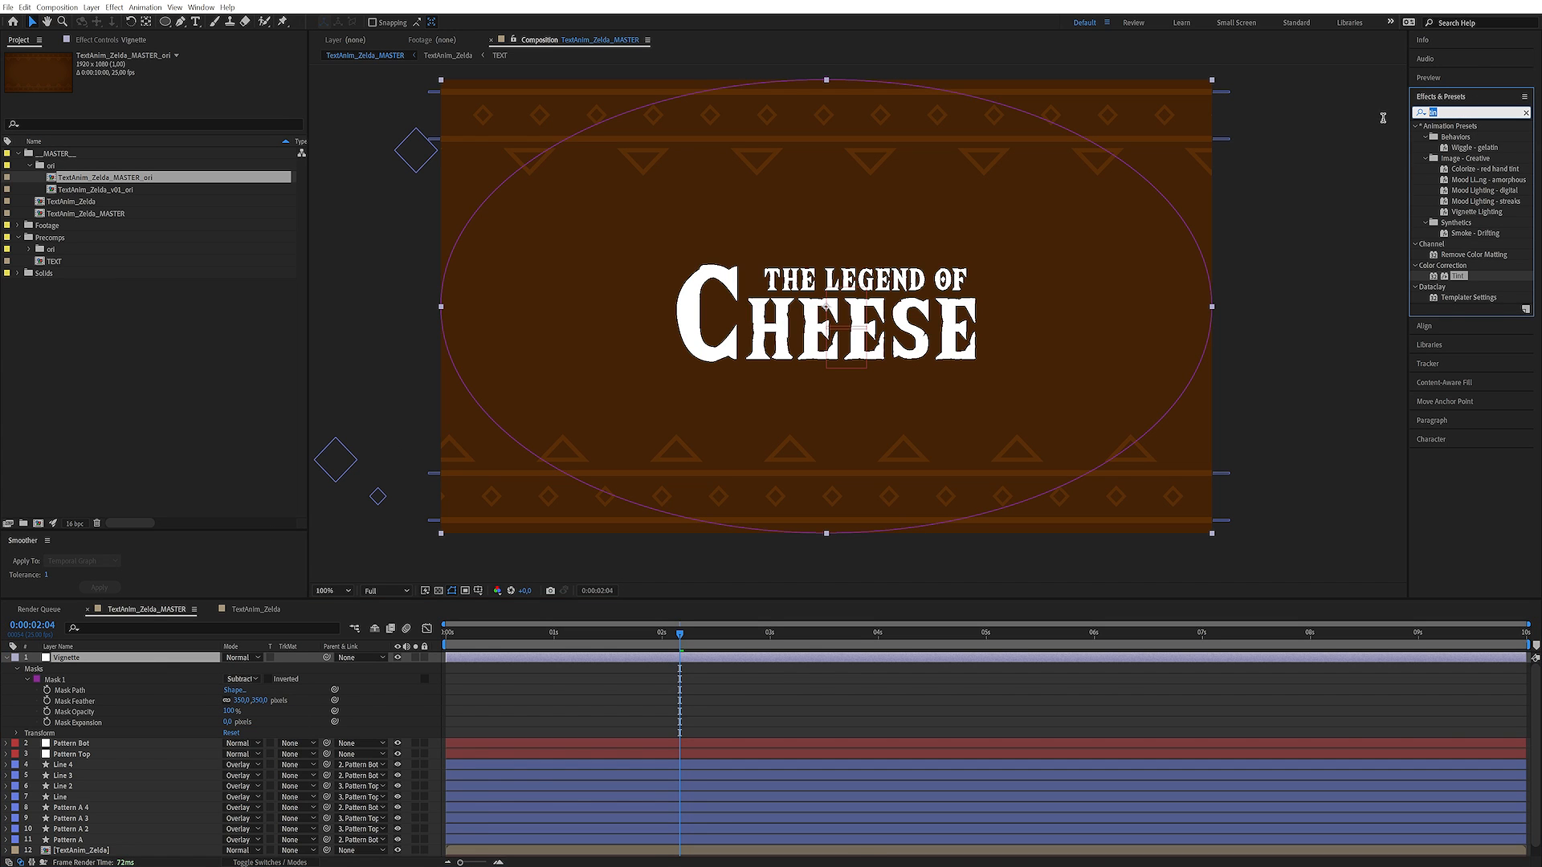
pyautogui.write('expo')
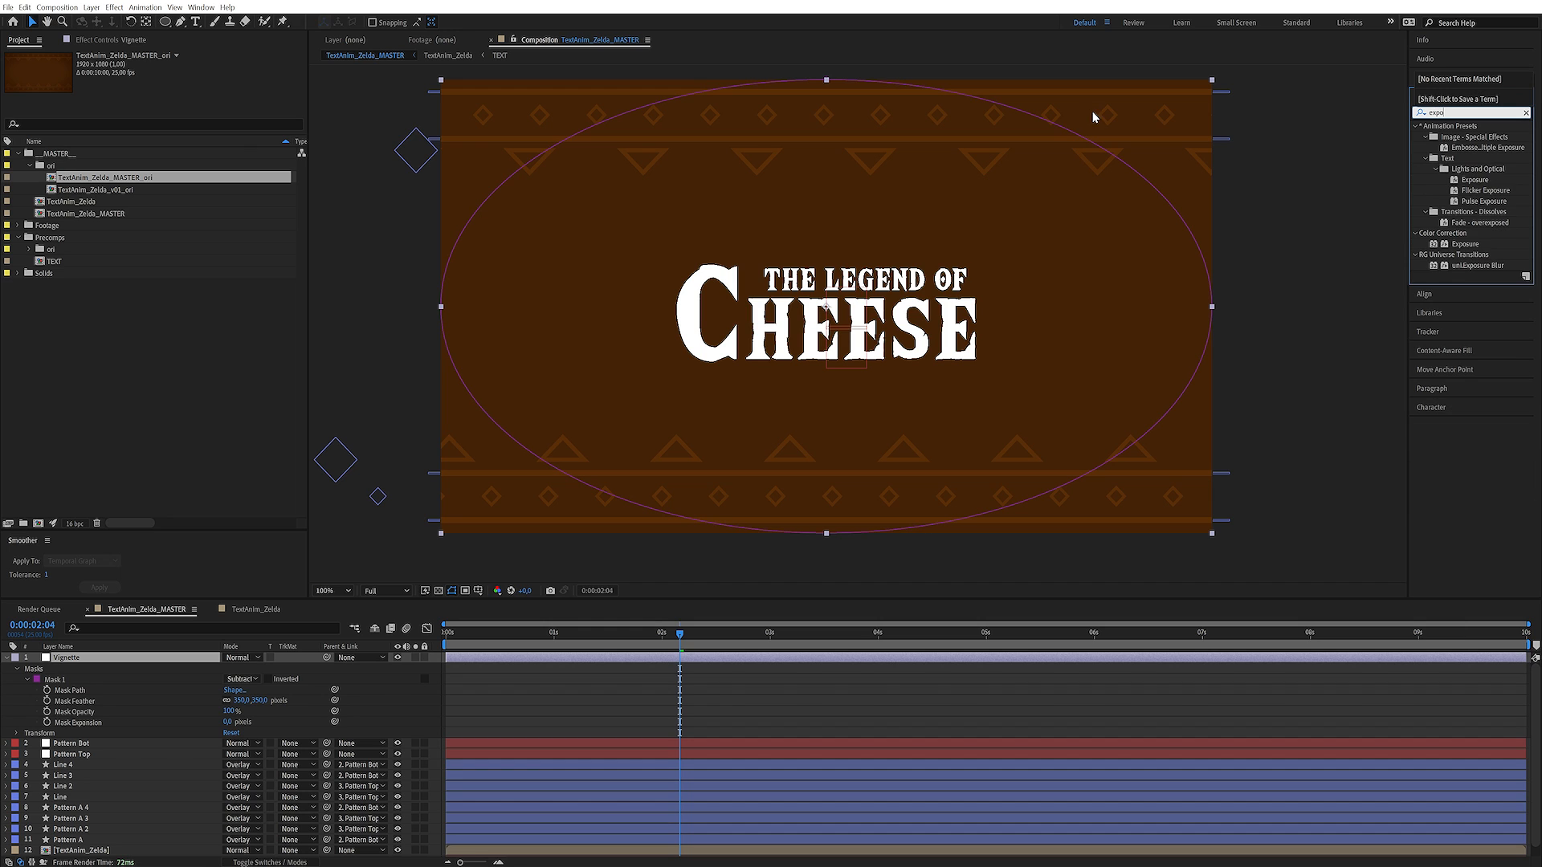
pyautogui.doubleClick(1470, 244)
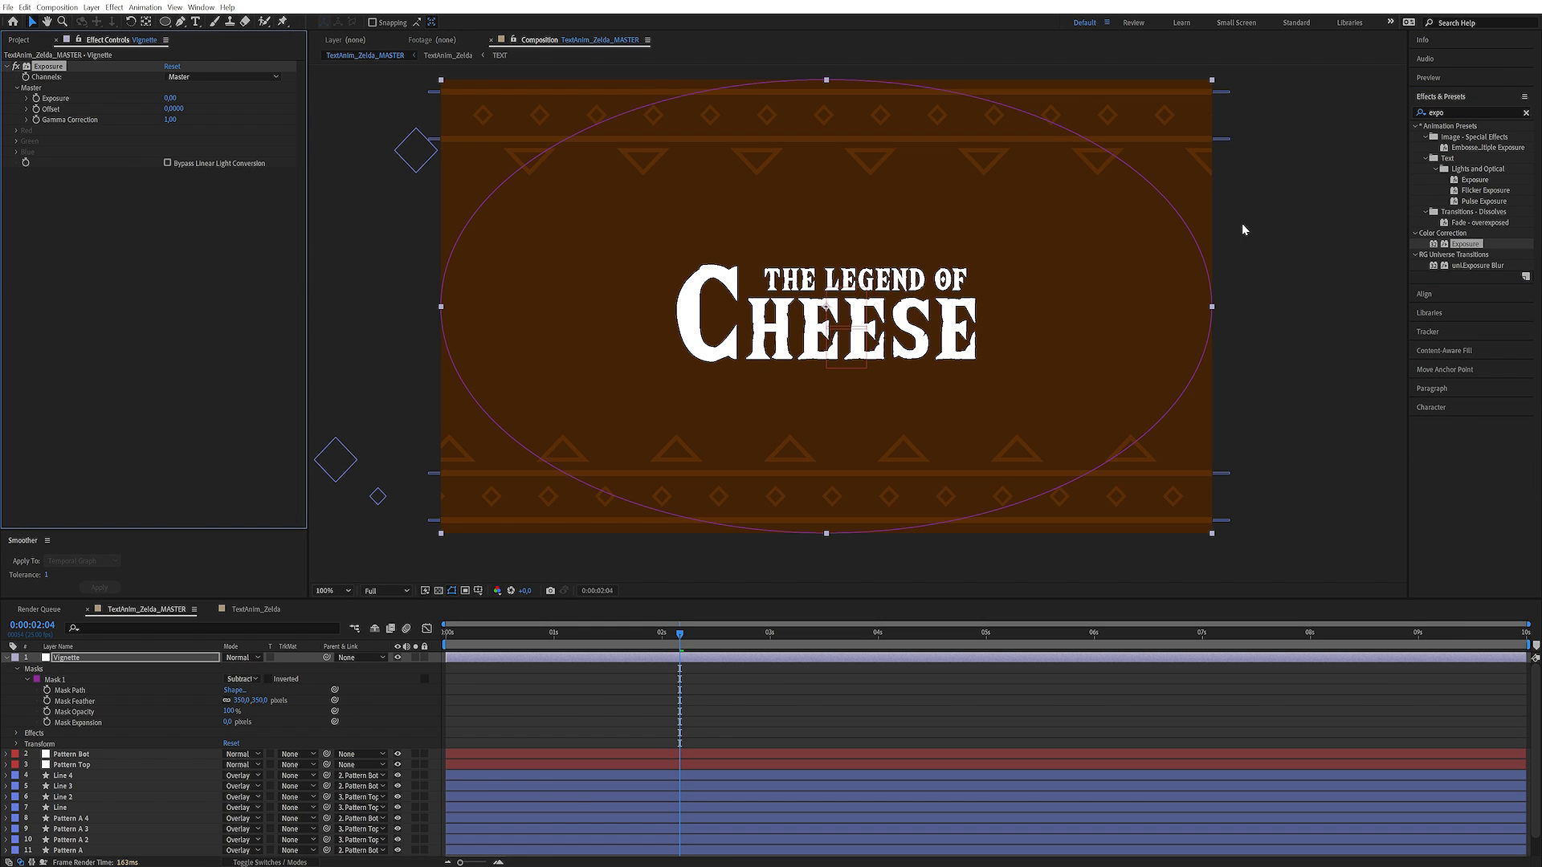
pyautogui.moveTo(170, 120); pyautogui.dragTo(152, 123)
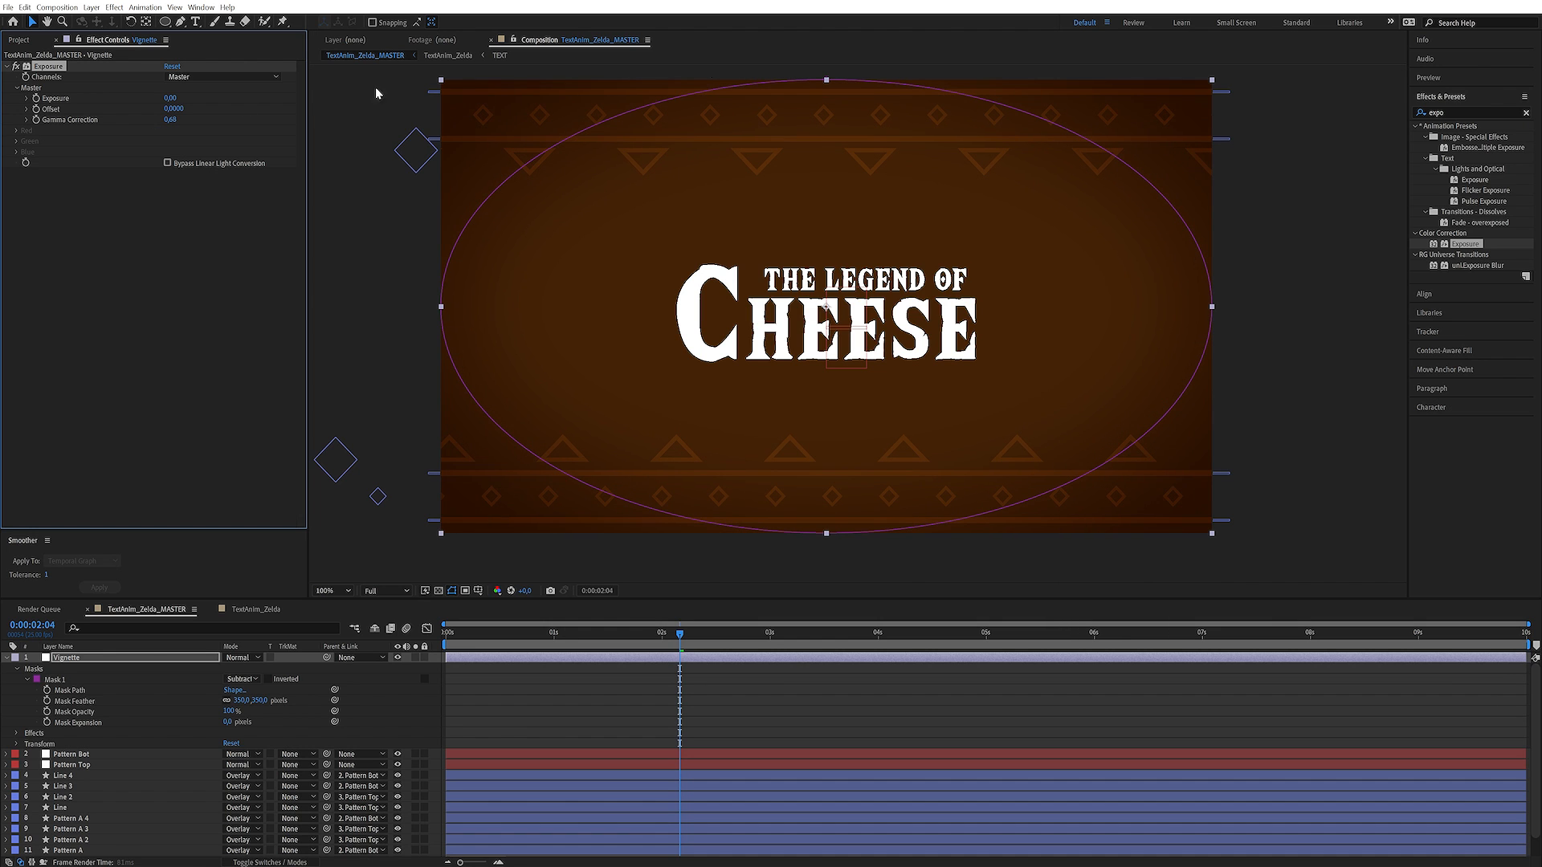
# Set the Vignette mask's feather to 600 pixels and its expansion to about 98 pixels, and scrub through the result
pyautogui.click(428, 710)
pyautogui.click(258, 701)
pyautogui.press('Return')
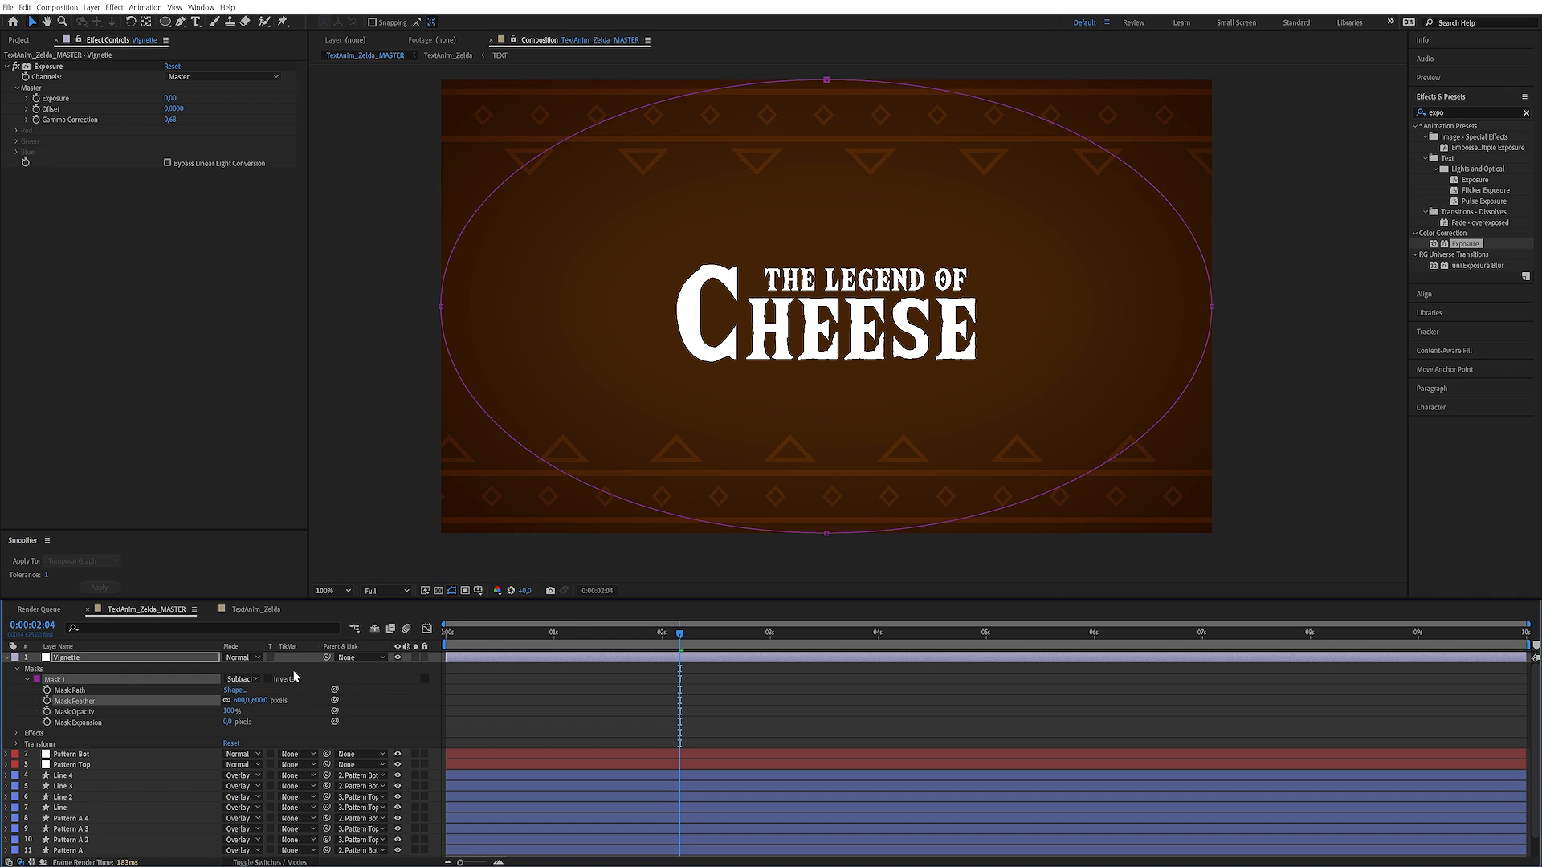
pyautogui.moveTo(228, 722); pyautogui.dragTo(268, 721)
pyautogui.click(425, 698)
pyautogui.moveTo(489, 634); pyautogui.dragTo(1009, 656)
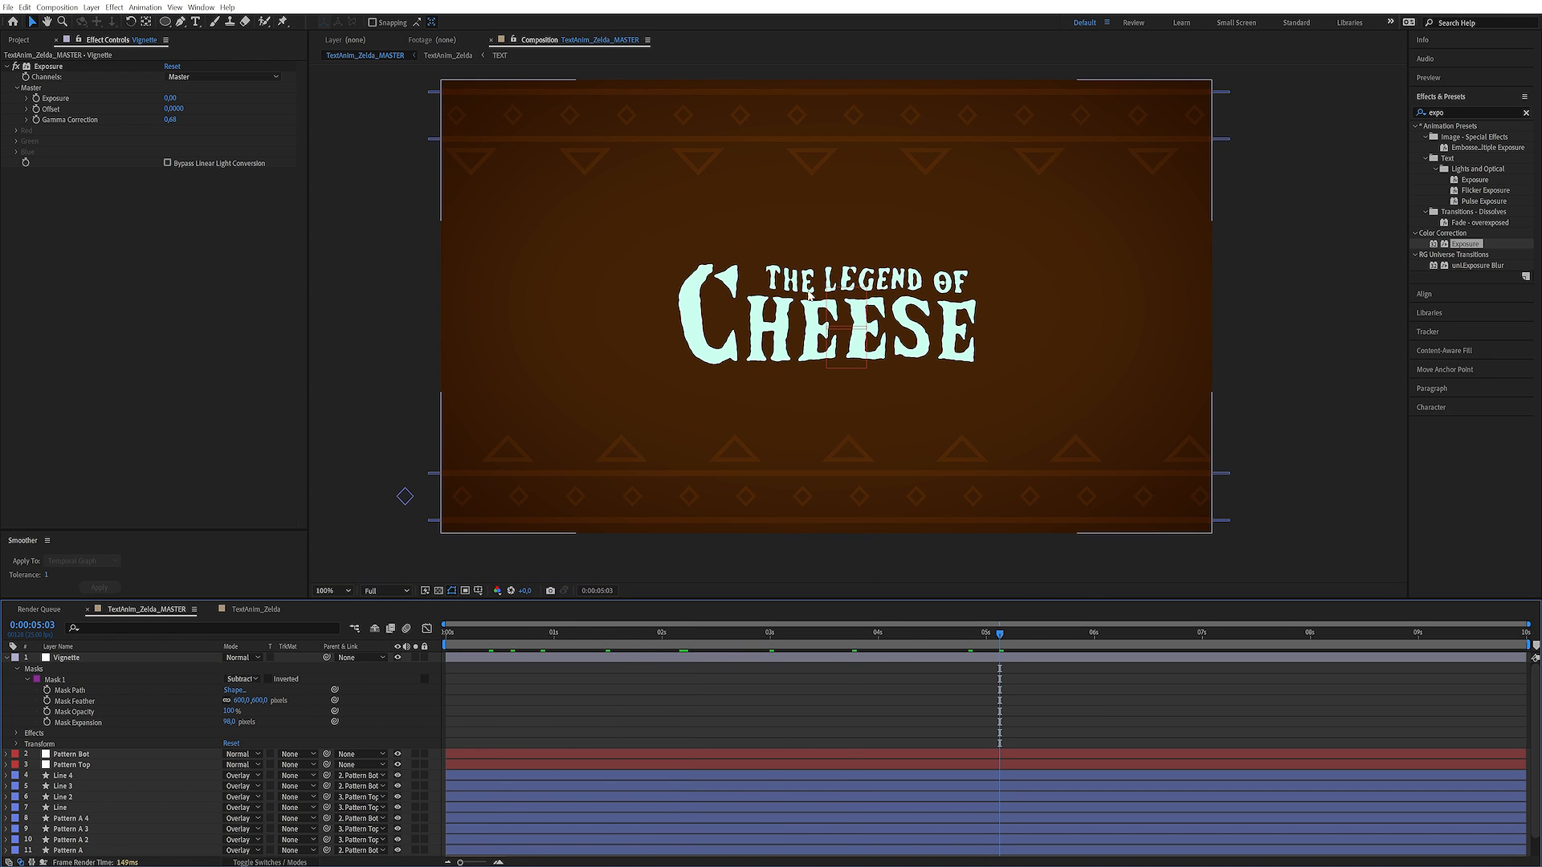
pyautogui.moveTo(545, 635); pyautogui.dragTo(683, 634)
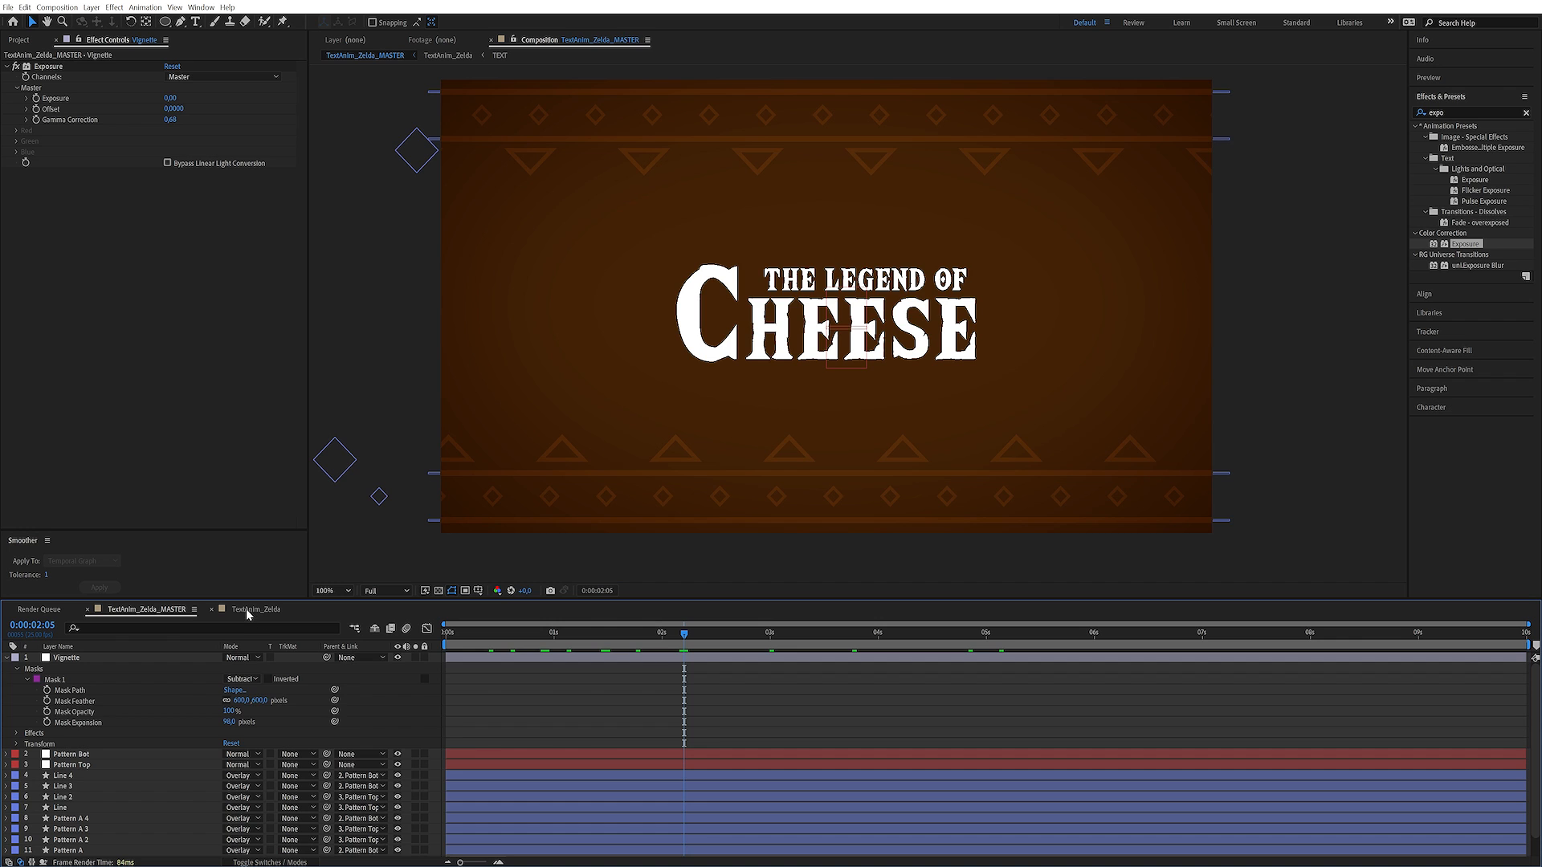
# In the TextAnim_Zelda composition, move to about 6 seconds and create a white FFFFFF solid named Particles 1
pyautogui.click(246, 609)
pyautogui.moveTo(581, 635); pyautogui.dragTo(1112, 636)
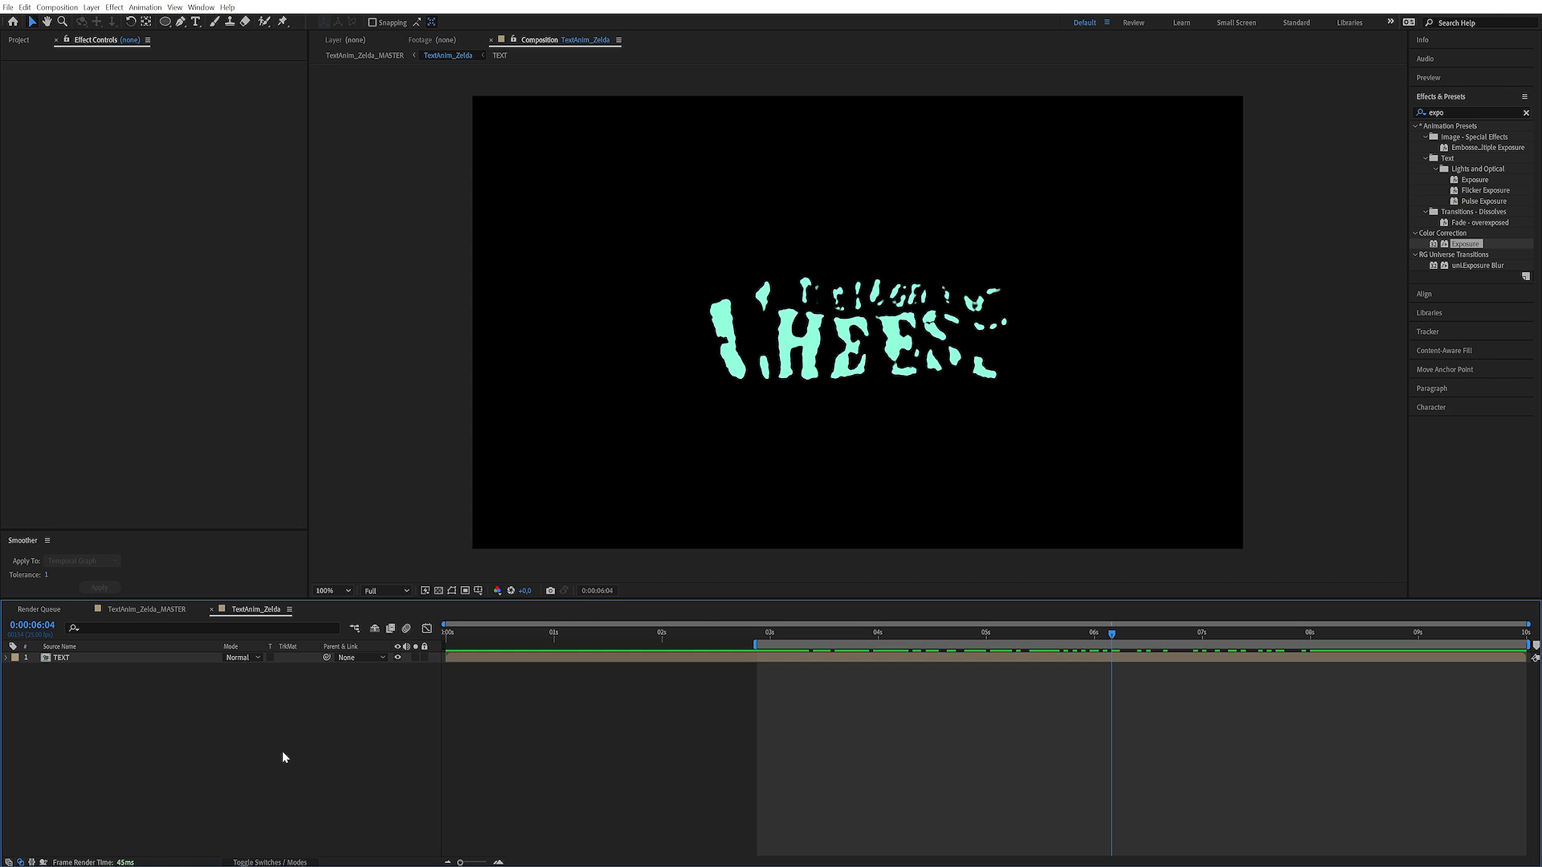
pyautogui.click(91, 8)
pyautogui.moveTo(128, 22)
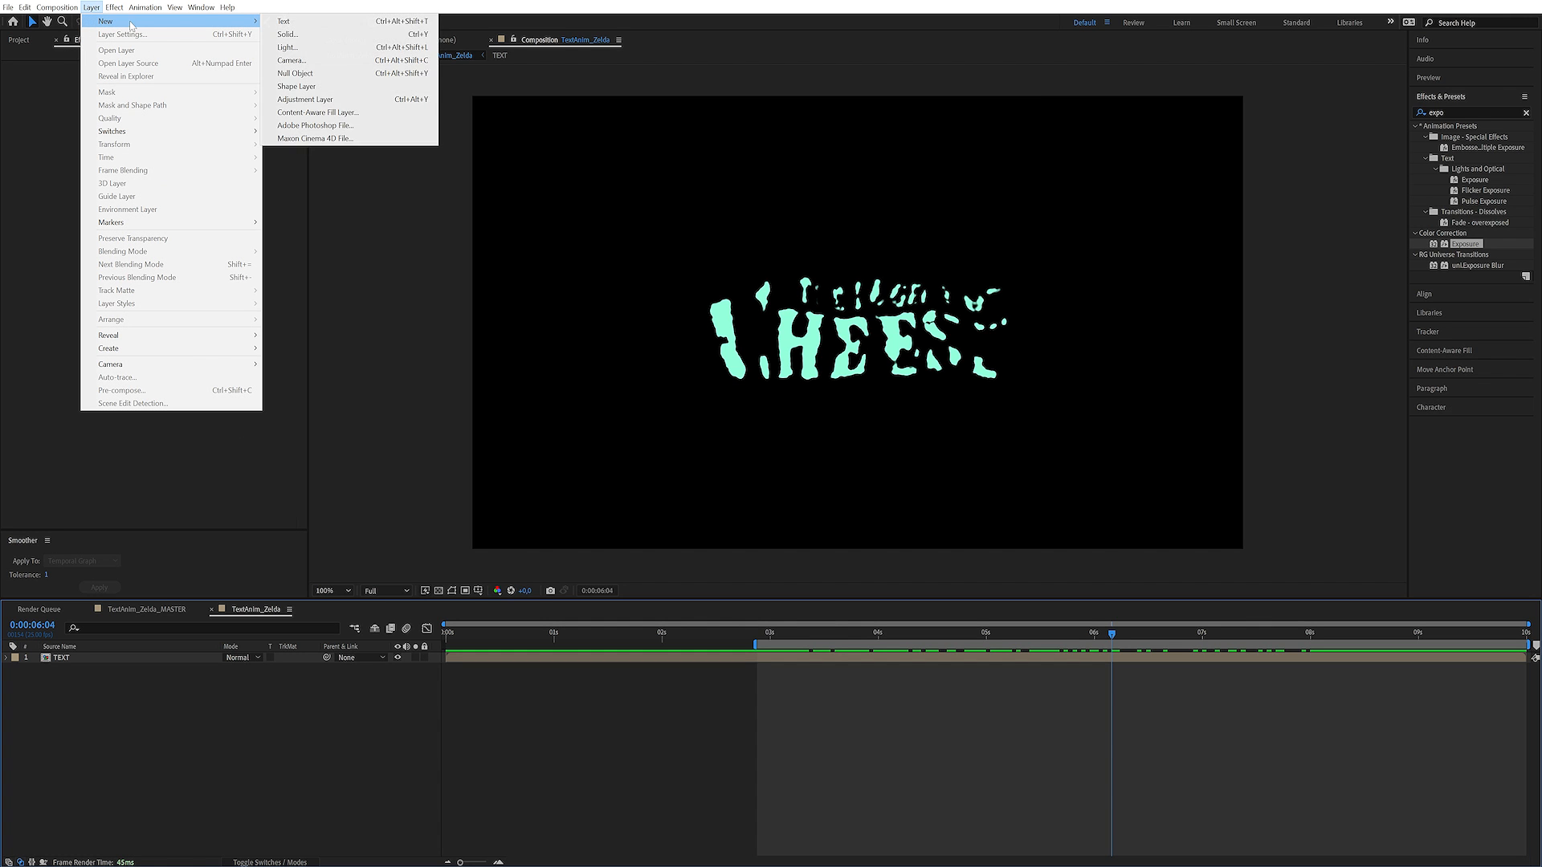
pyautogui.click(306, 35)
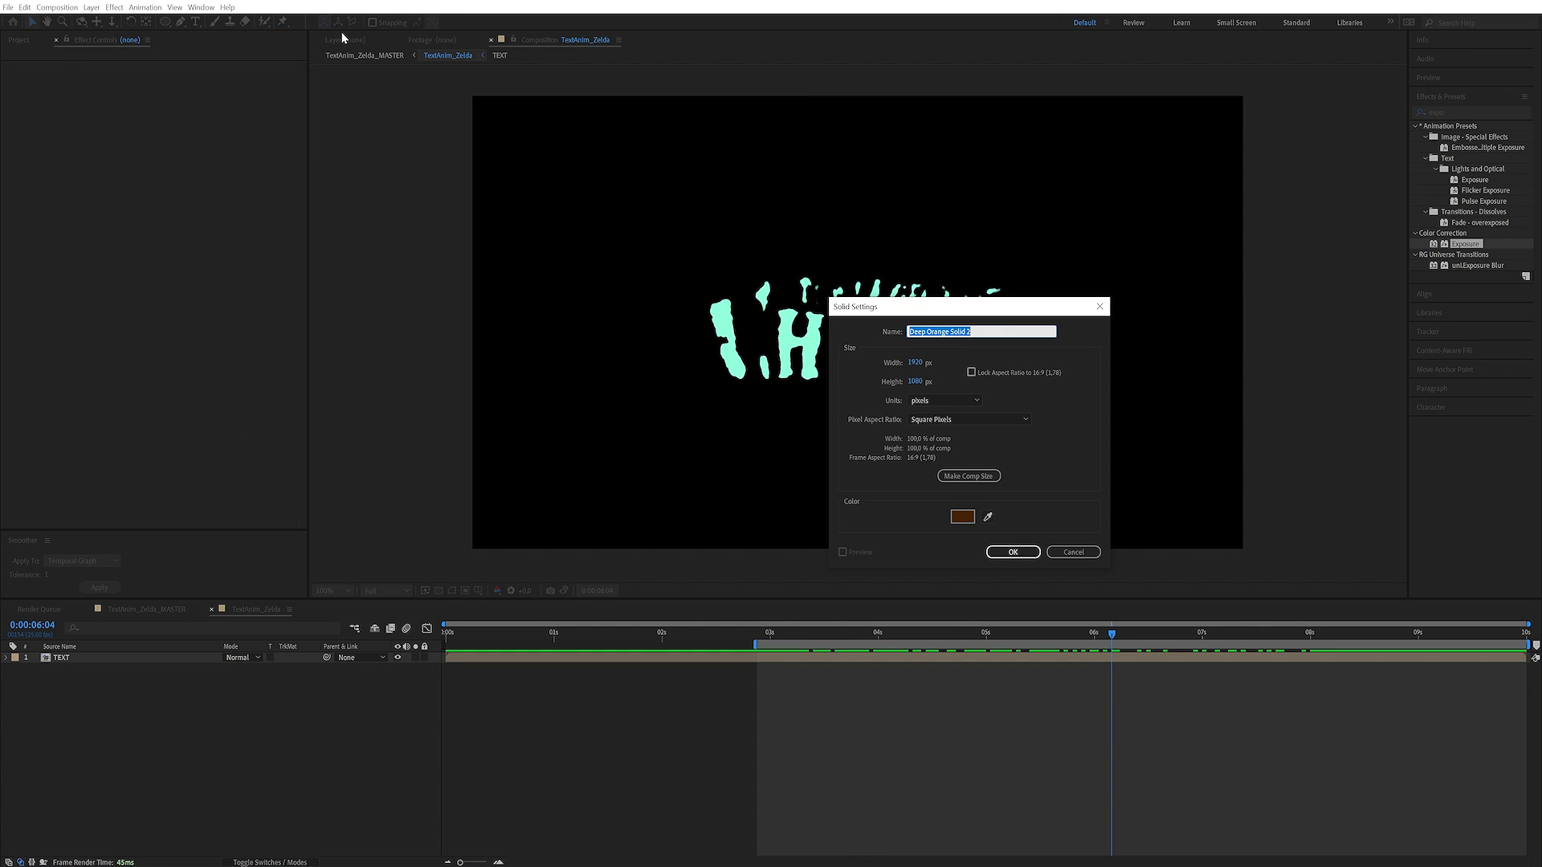
pyautogui.write('Particles 1')
pyautogui.click(963, 516)
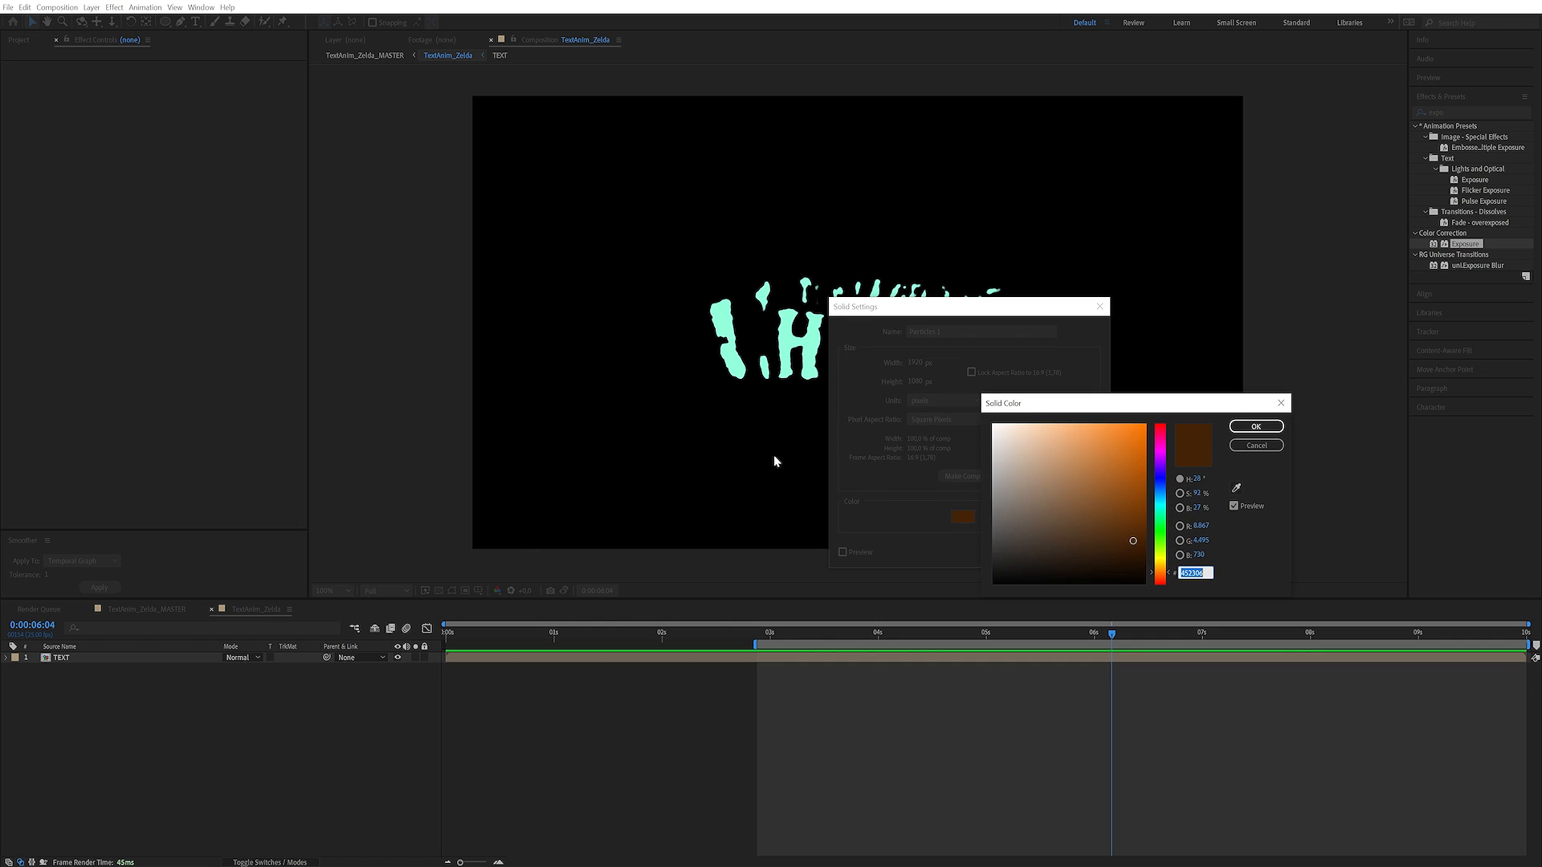
pyautogui.write('FFFFFF')
pyautogui.click(1243, 426)
pyautogui.click(1000, 552)
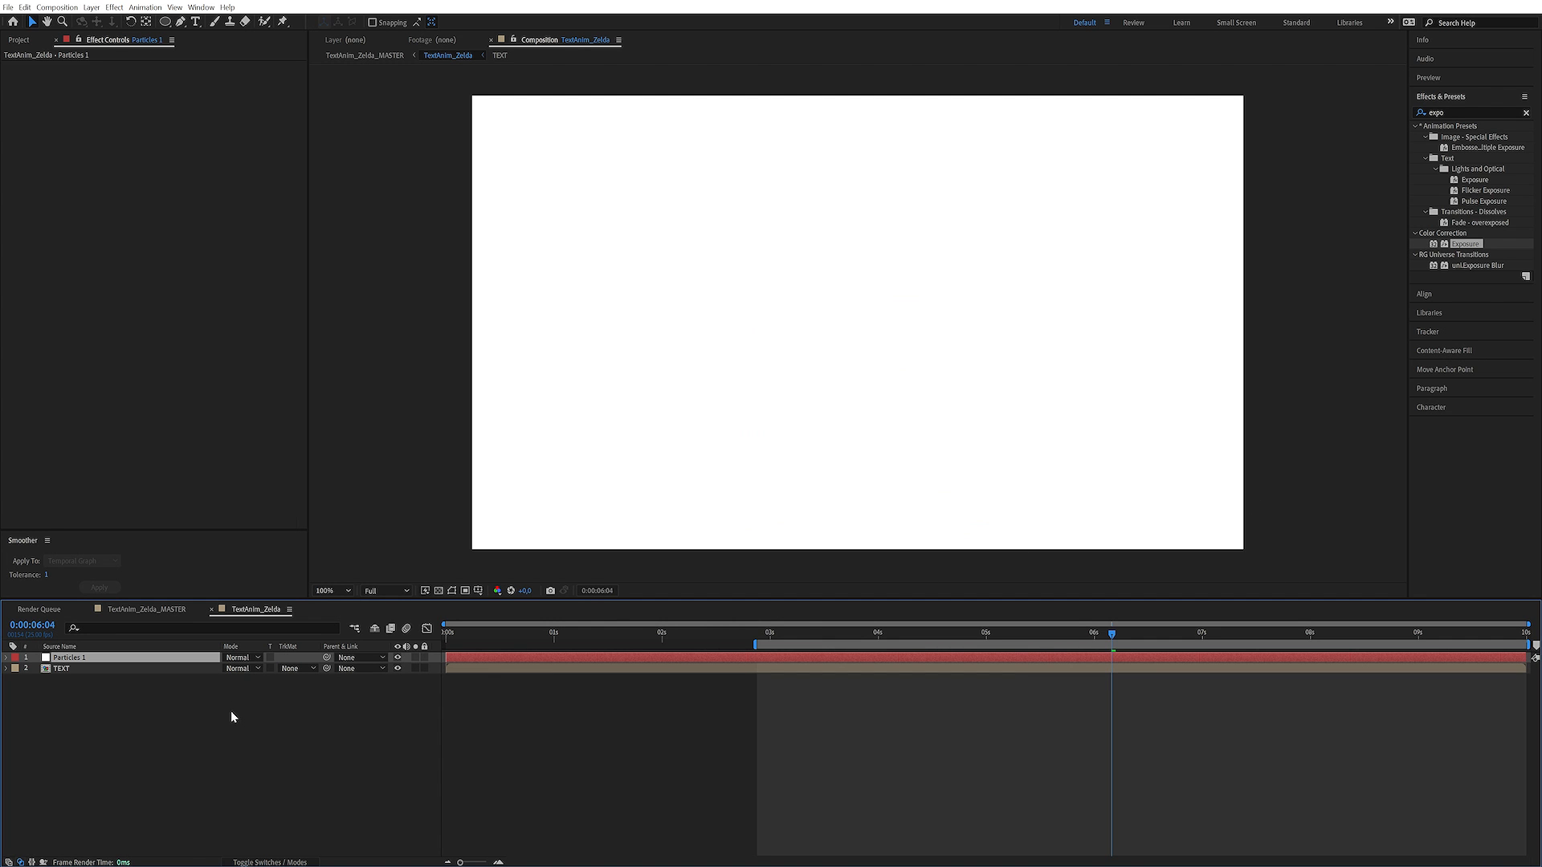
# Pre-compose the Particles 1 solid into a composition named Particles 1, moving all attributes into it
pyautogui.hotkey('ctrl', 'shift', 'c')
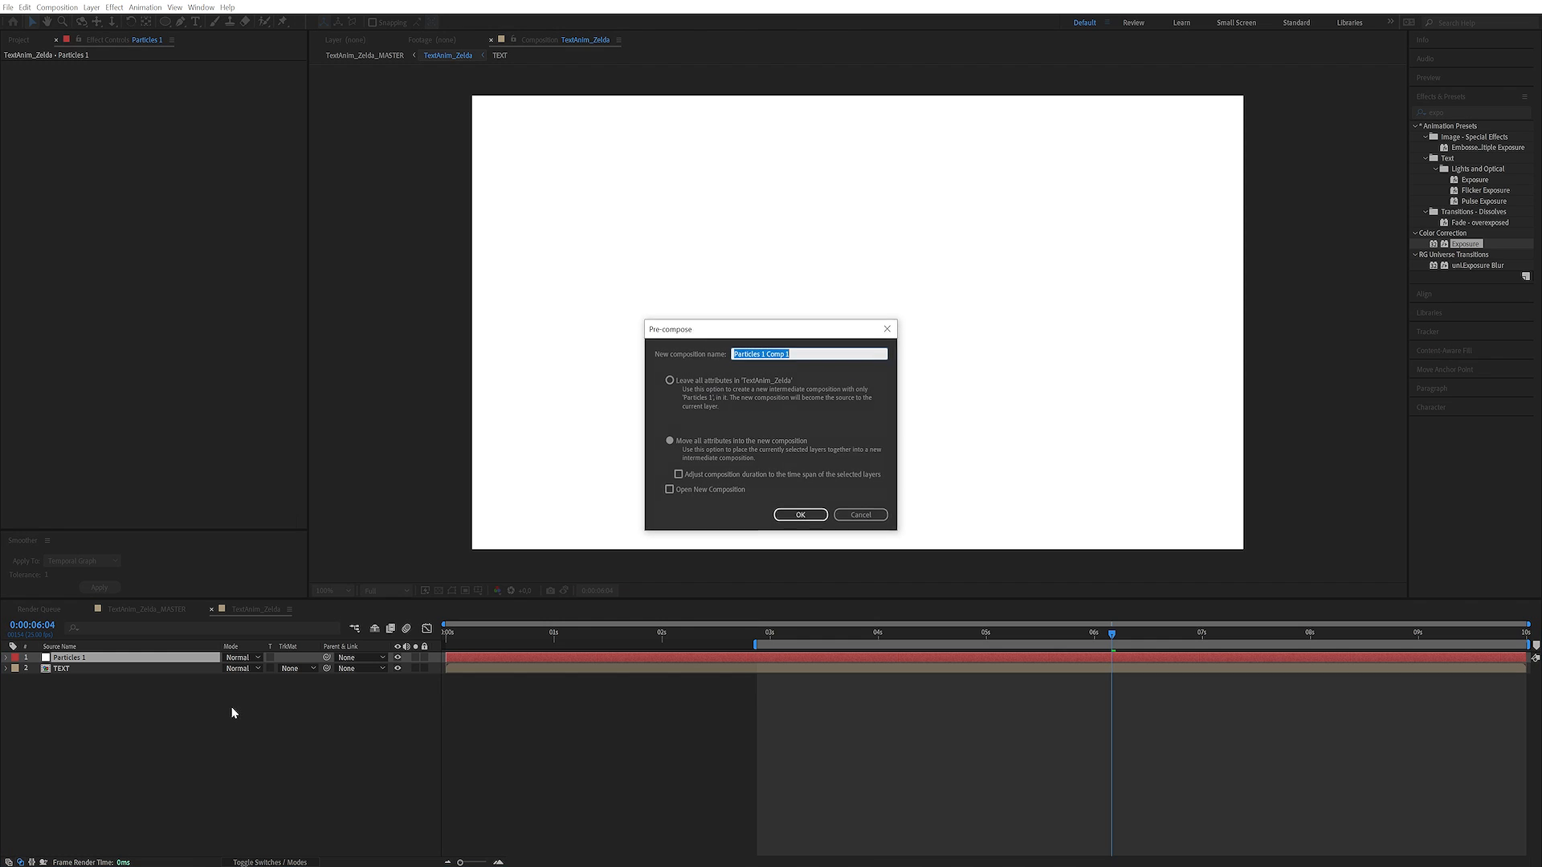
pyautogui.doubleClick(798, 350)
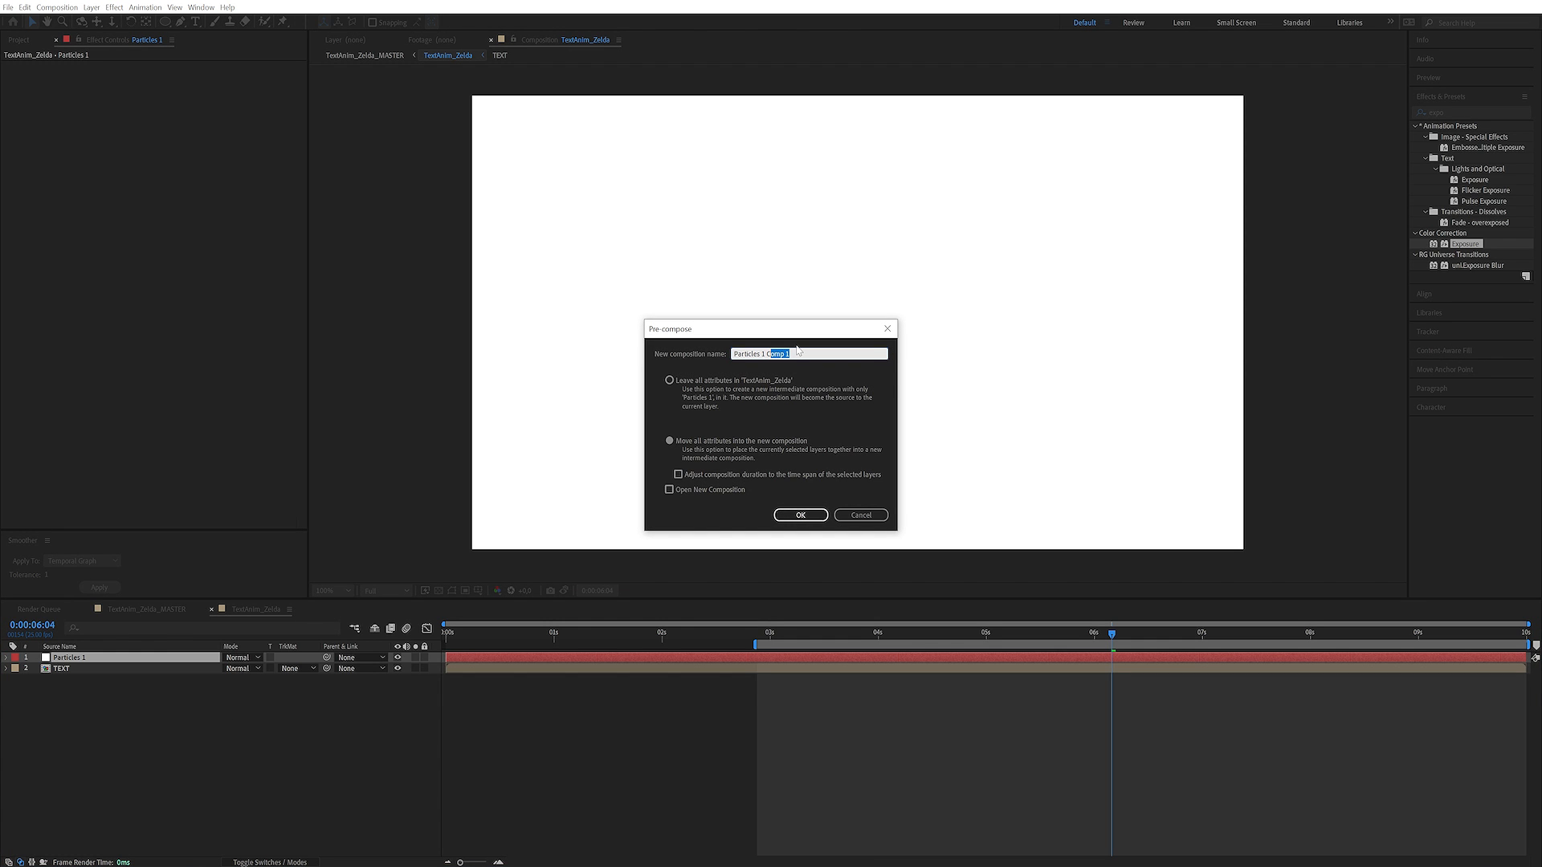
pyautogui.press('BackSpace')
pyautogui.press('Return')
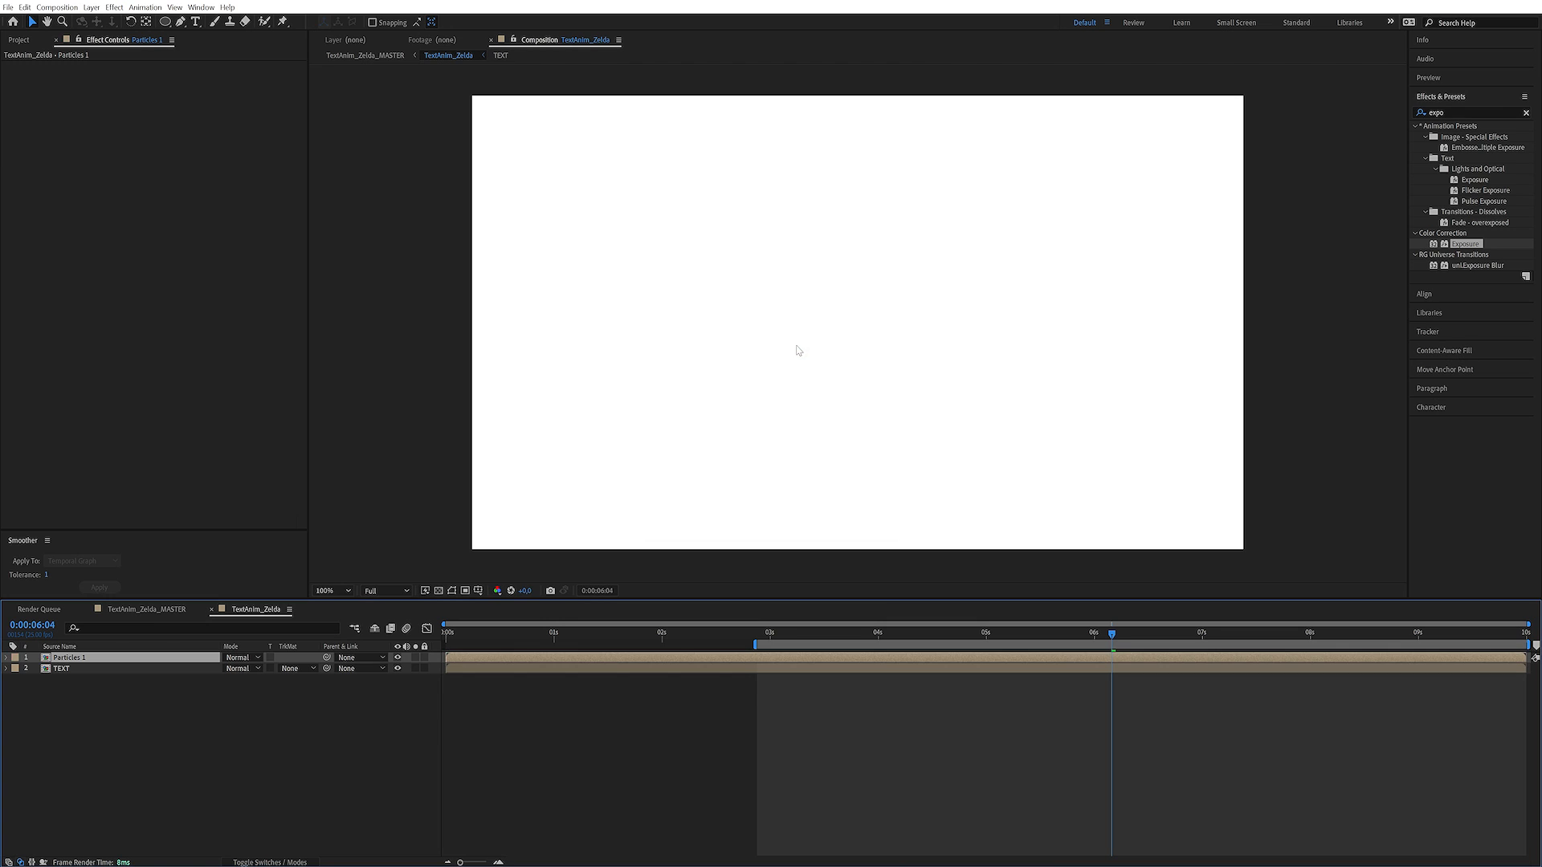
# Add a new null object above the Particles 1 layer in the TextAnim_Zelda composition
pyautogui.click(152, 697)
pyautogui.click(117, 660)
pyautogui.click(162, 704)
pyautogui.click(92, 7)
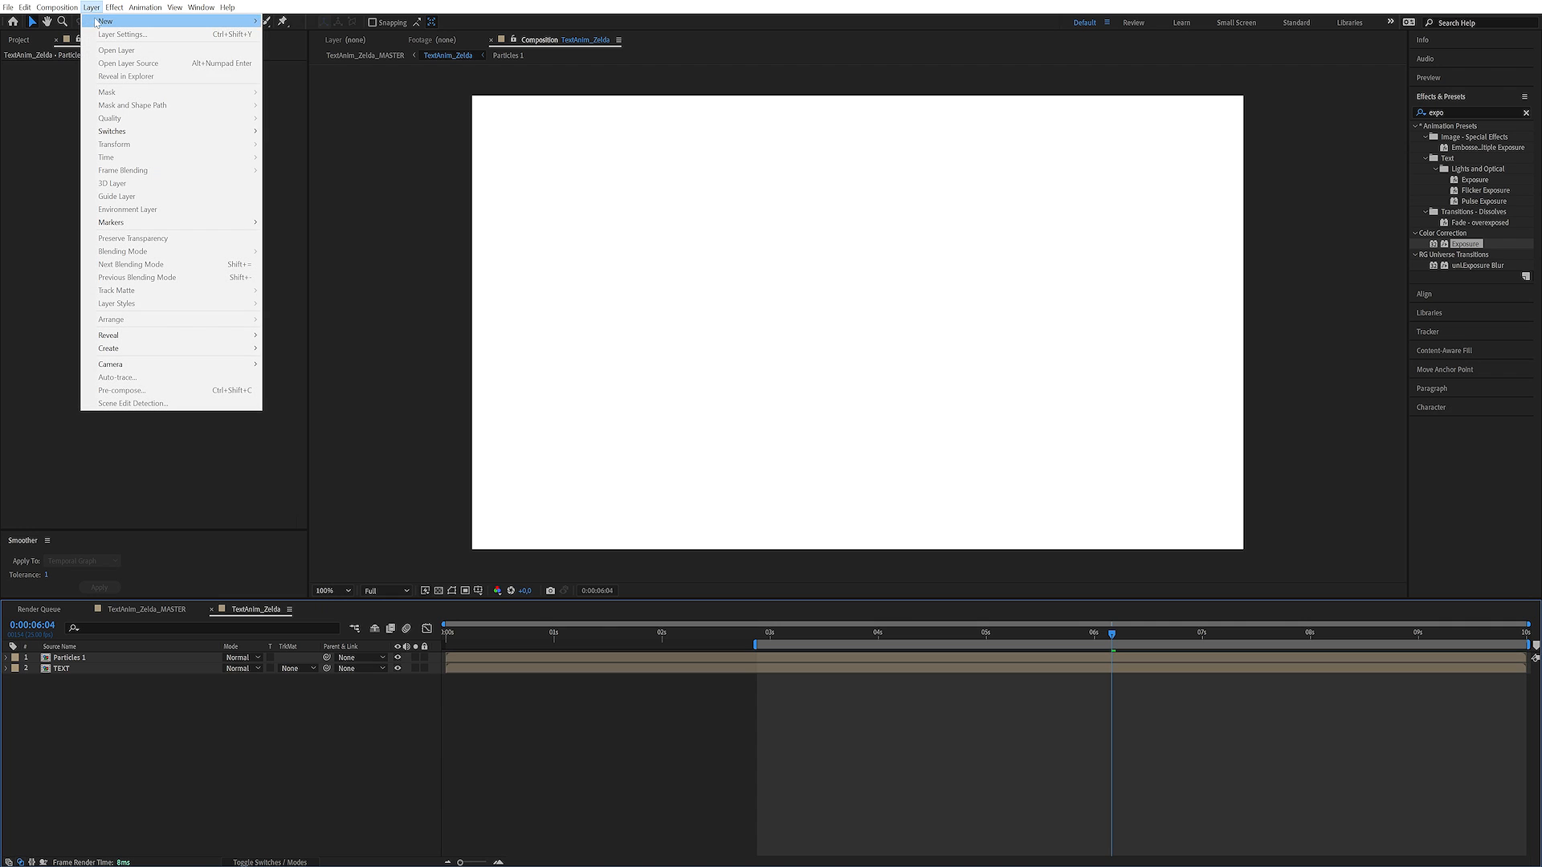
pyautogui.moveTo(96, 22)
pyautogui.click(338, 74)
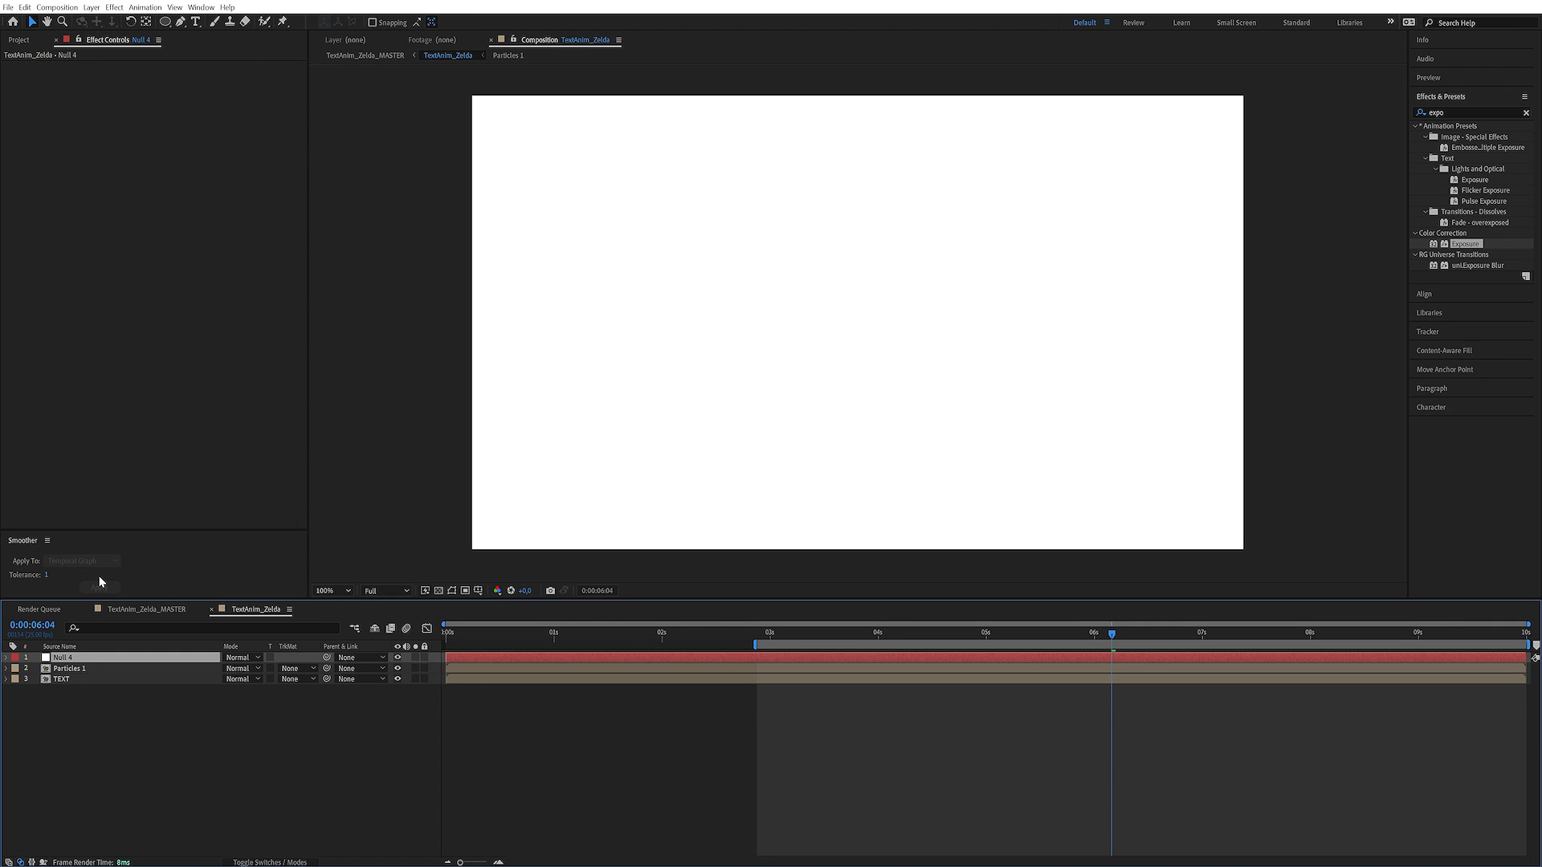
# Rename the new null object Particles 1 CTRL, building on the name of the Particles 1 layer
pyautogui.press('Return')
pyautogui.press('Return')
pyautogui.press('Return')
pyautogui.hotkey('ctrl', 'v')
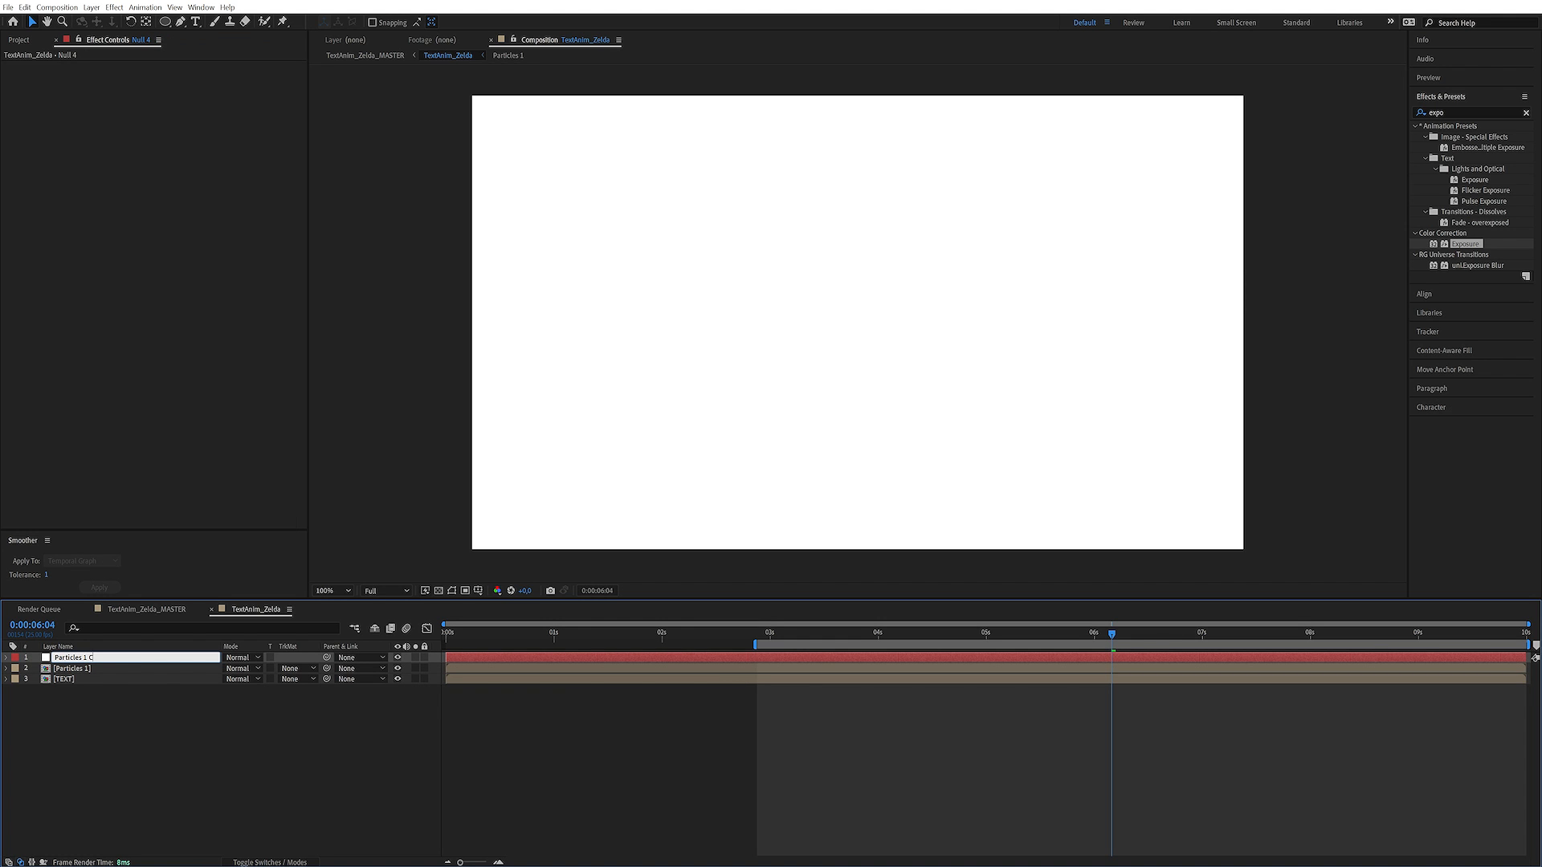
pyautogui.write('CTRL')
pyautogui.press('Return')
pyautogui.click(103, 669)
pyautogui.click(126, 658)
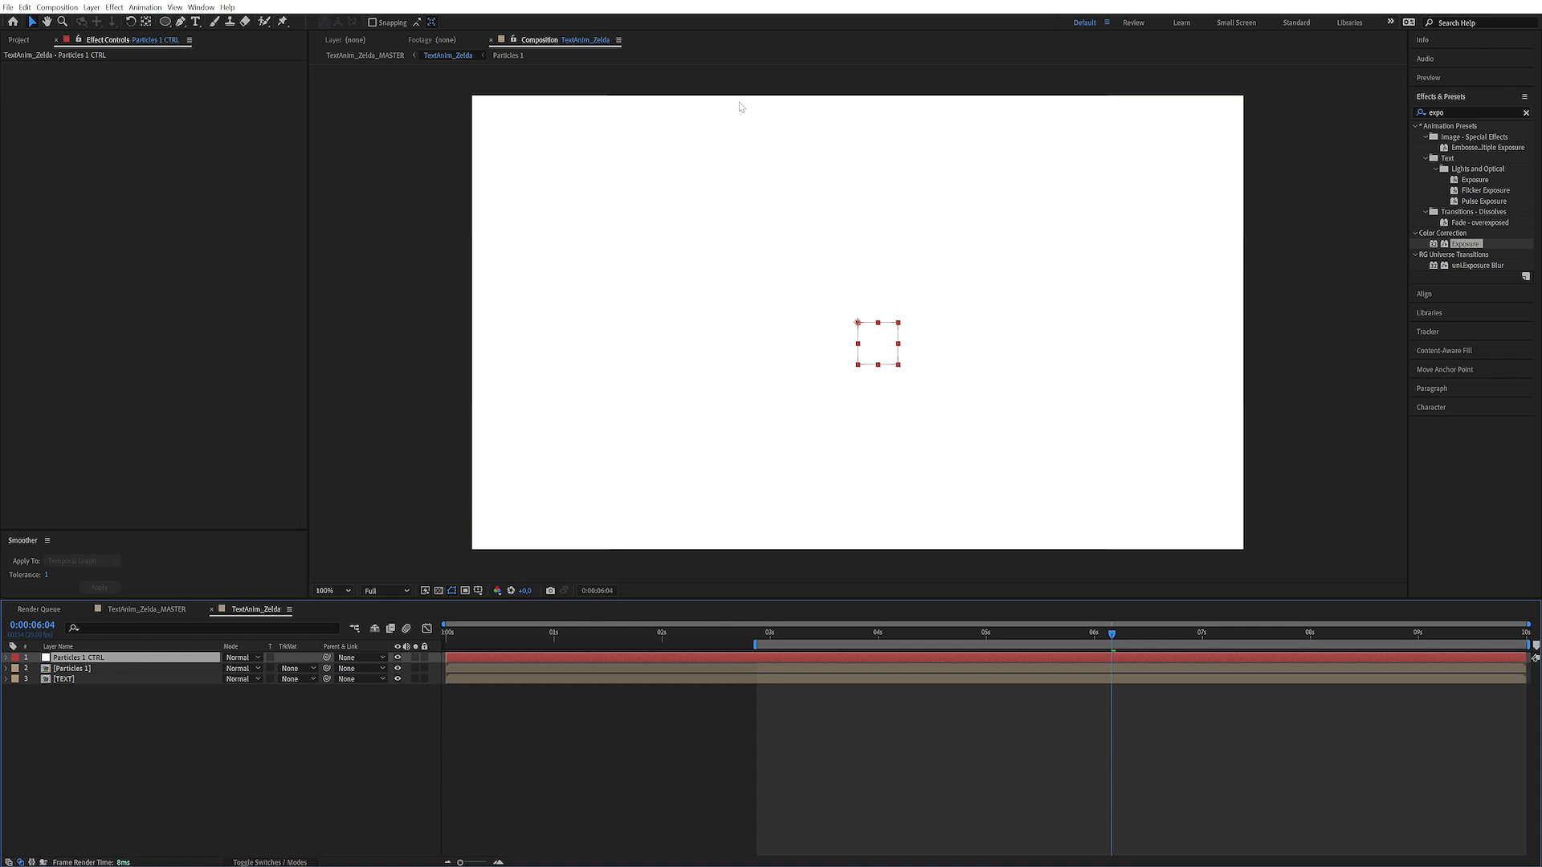
# Undo the trial move of the Particles 1 CTRL null and open the Particles 1 composition
pyautogui.moveTo(875, 323); pyautogui.dragTo(824, 322)
pyautogui.hotkey('ctrl', 'z')
pyautogui.click(62, 714)
pyautogui.doubleClick(90, 669)
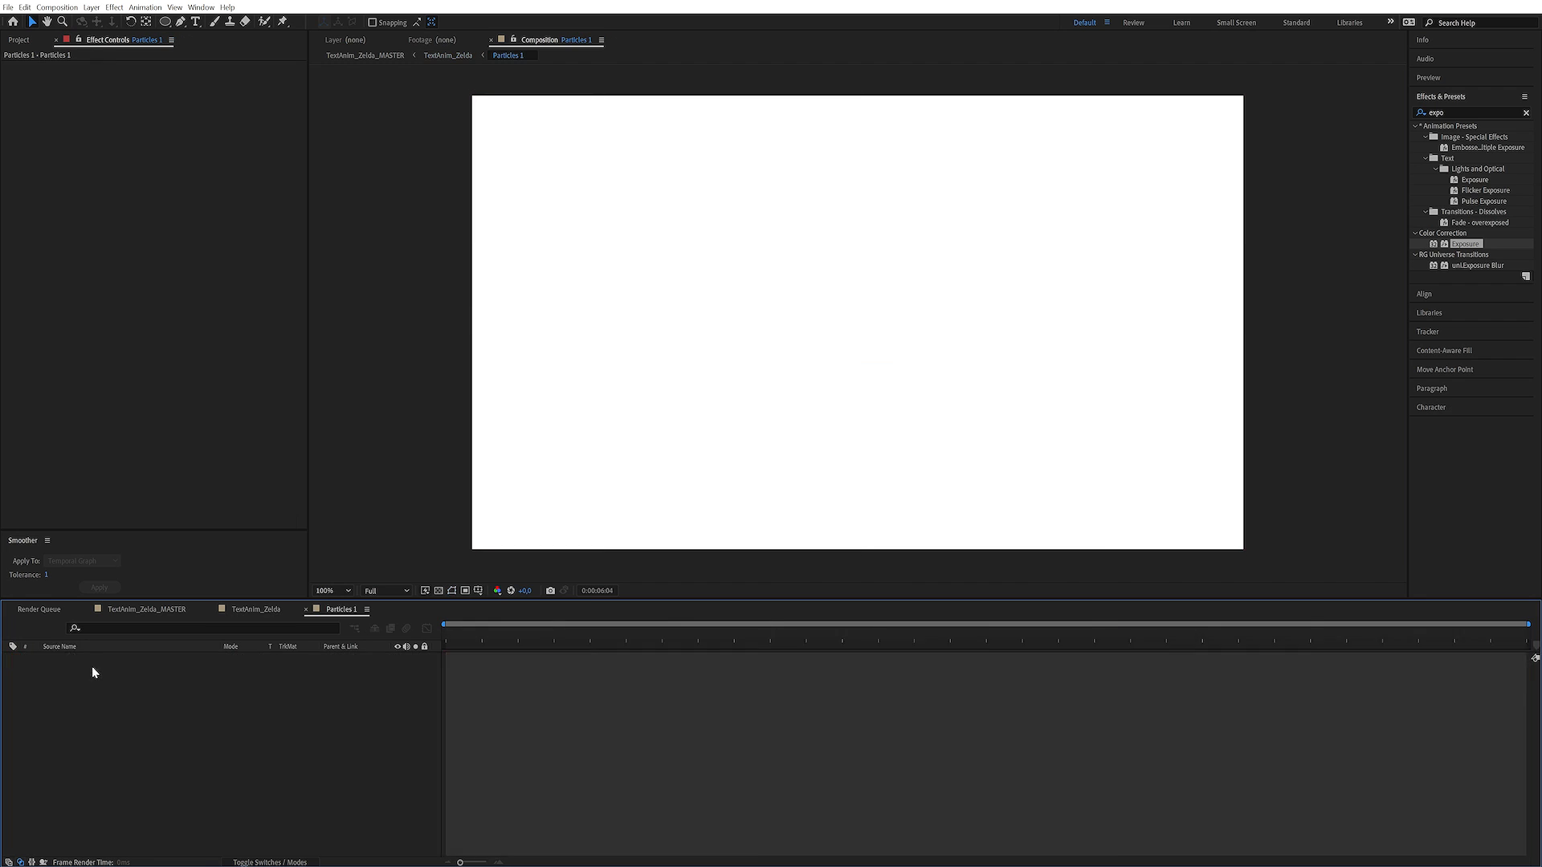
pyautogui.press('z')
pyautogui.click(892, 333)
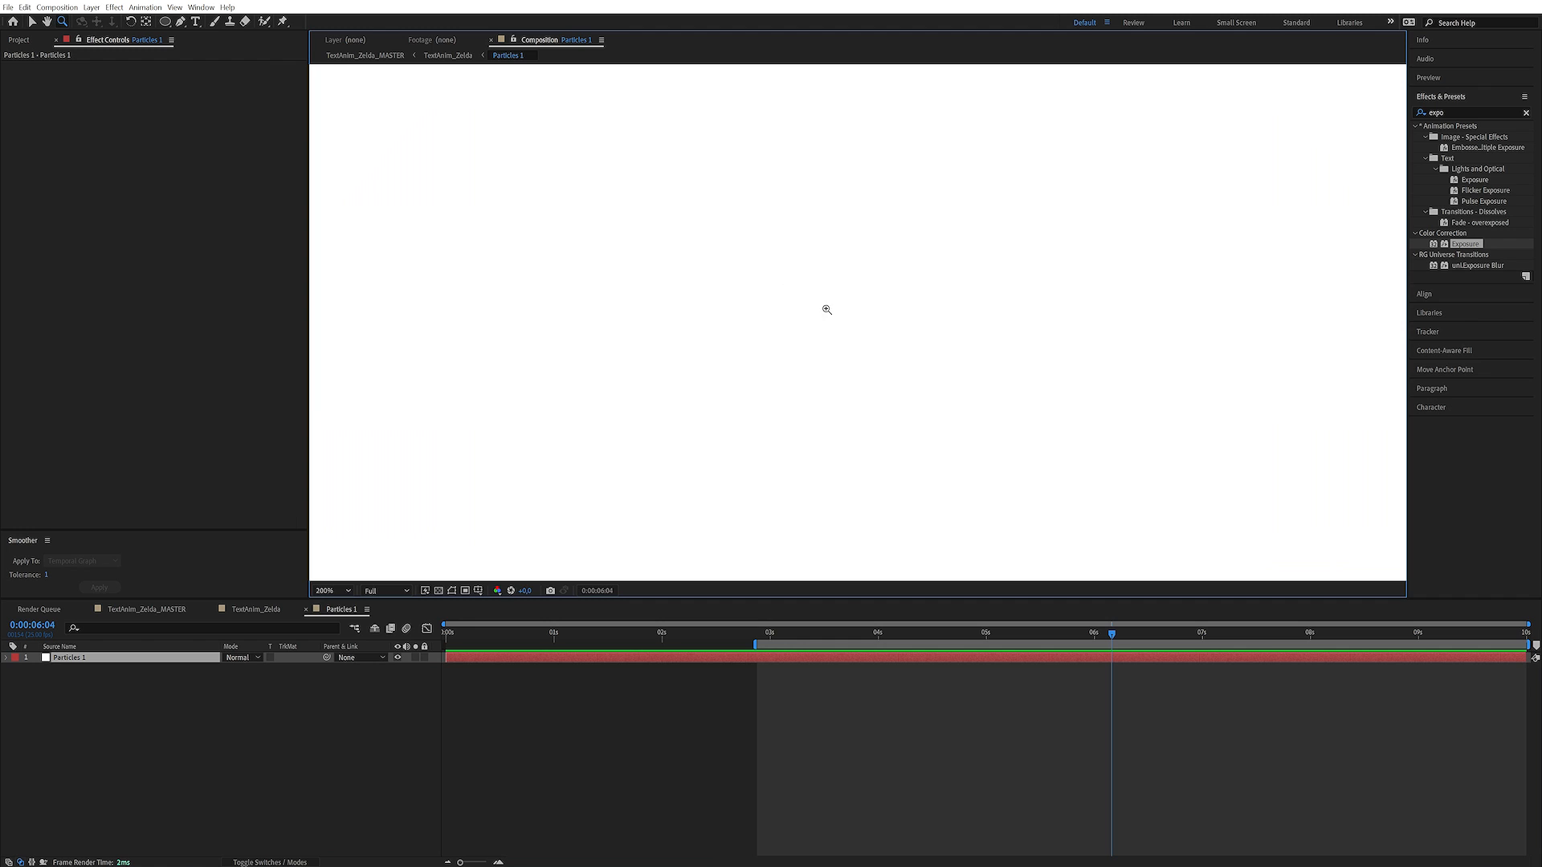
pyautogui.keyDown('alt'); pyautogui.click(837, 310); pyautogui.keyUp('alt')
pyautogui.keyDown('alt'); pyautogui.click(837, 310); pyautogui.keyUp('alt')
pyautogui.keyDown('alt'); pyautogui.click(838, 310); pyautogui.keyUp('alt')
pyautogui.click(843, 317)
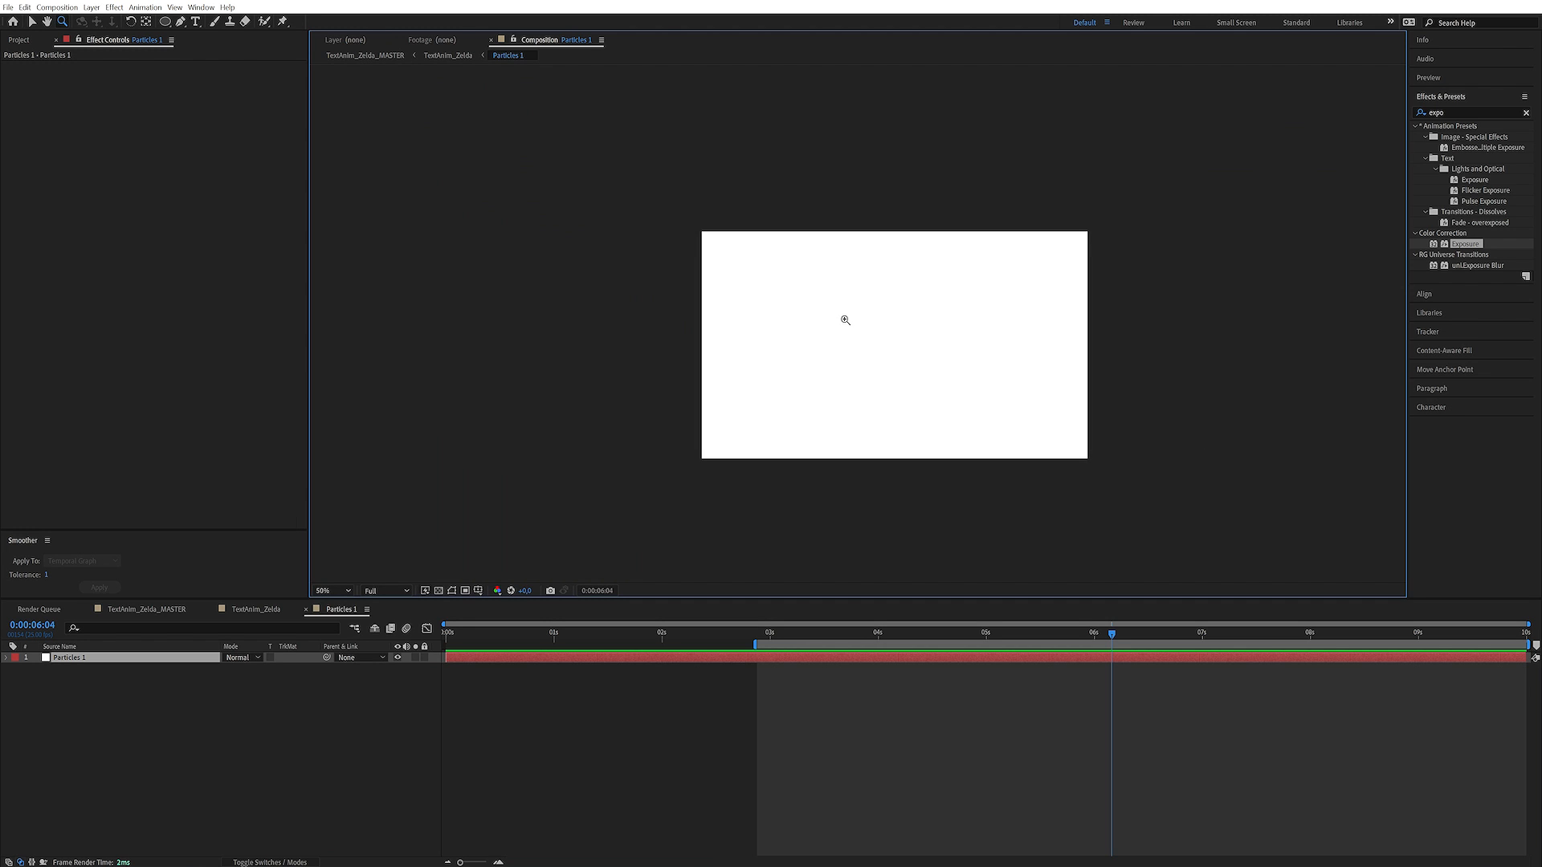
pyautogui.click(845, 321)
pyautogui.click(849, 321)
pyautogui.keyDown('alt'); pyautogui.click(883, 324); pyautogui.keyUp('alt')
pyautogui.keyDown('alt'); pyautogui.click(885, 325); pyautogui.keyUp('alt')
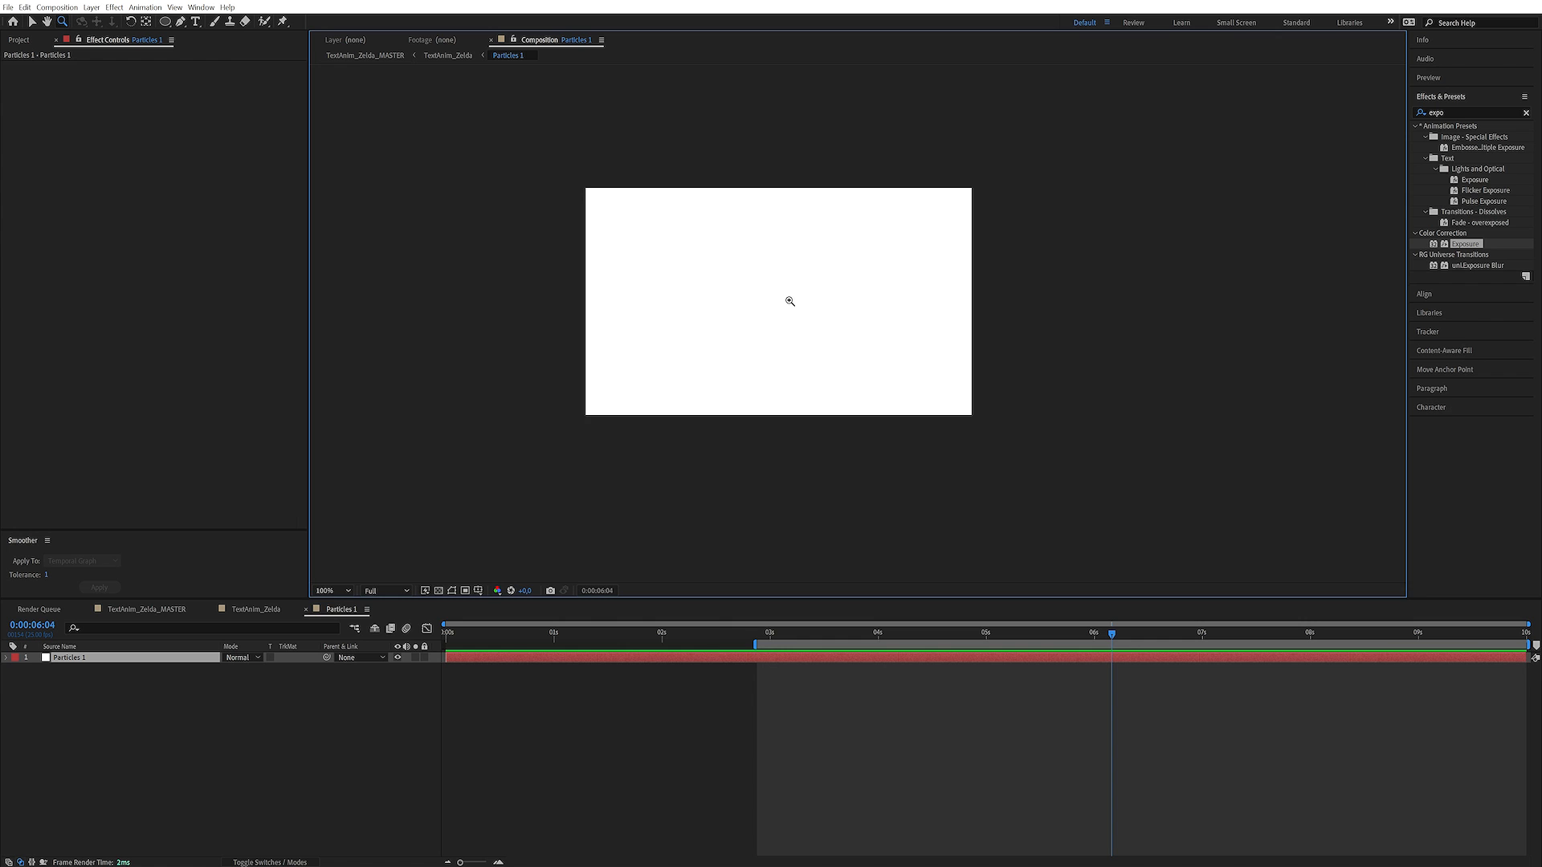
pyautogui.click(789, 301)
pyautogui.moveTo(827, 299); pyautogui.dragTo(713, 282)
pyautogui.click(141, 707)
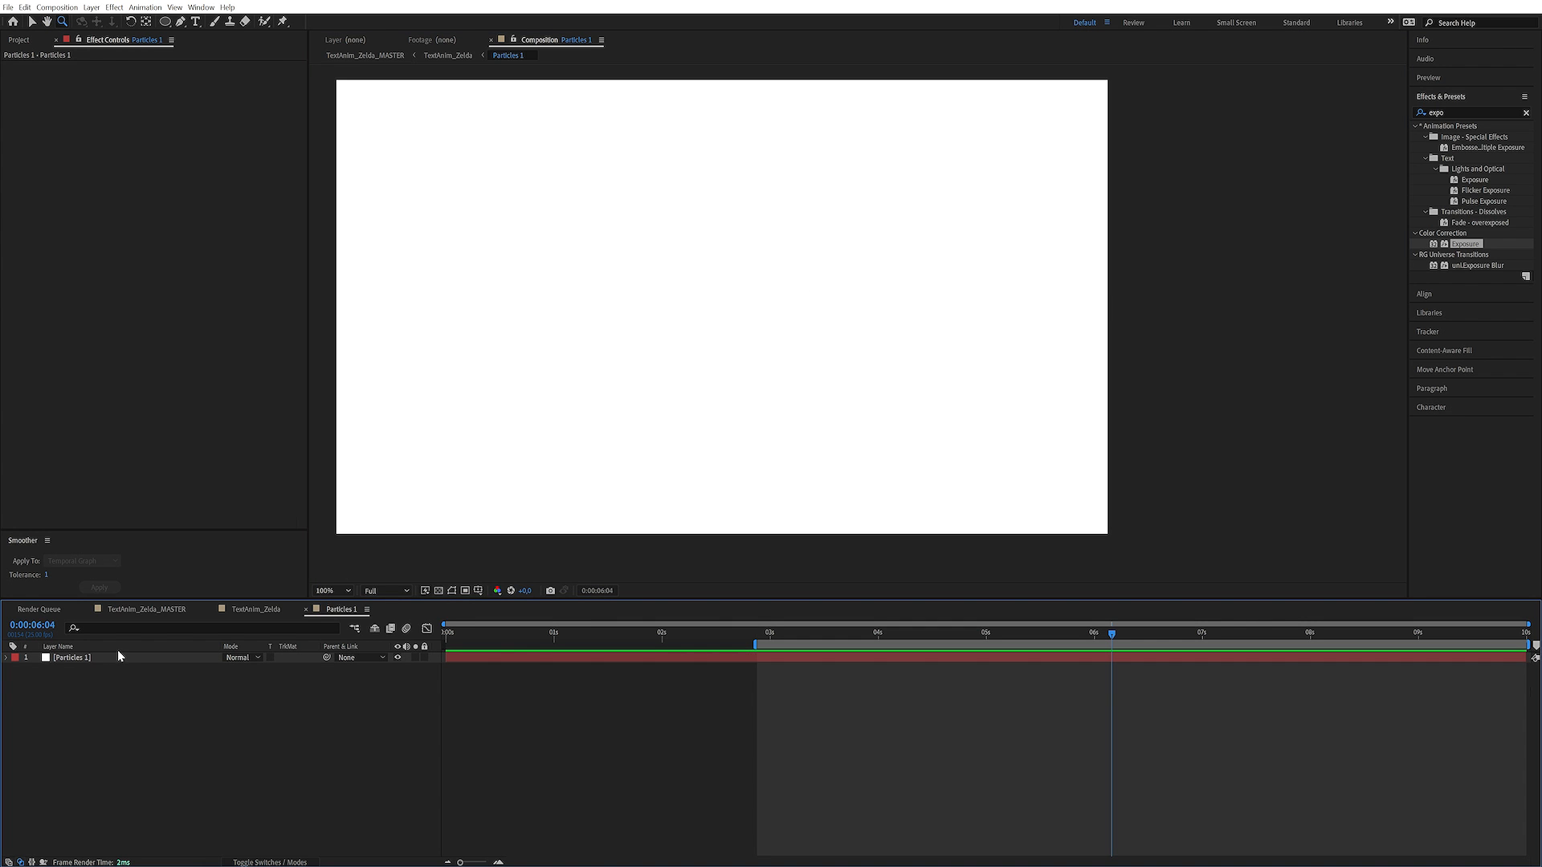
# Show the title/action safe guides and draw seven small circular masks of varying size on the Particles 1 solid, scattered around the centre
pyautogui.click(118, 656)
pyautogui.click(737, 309)
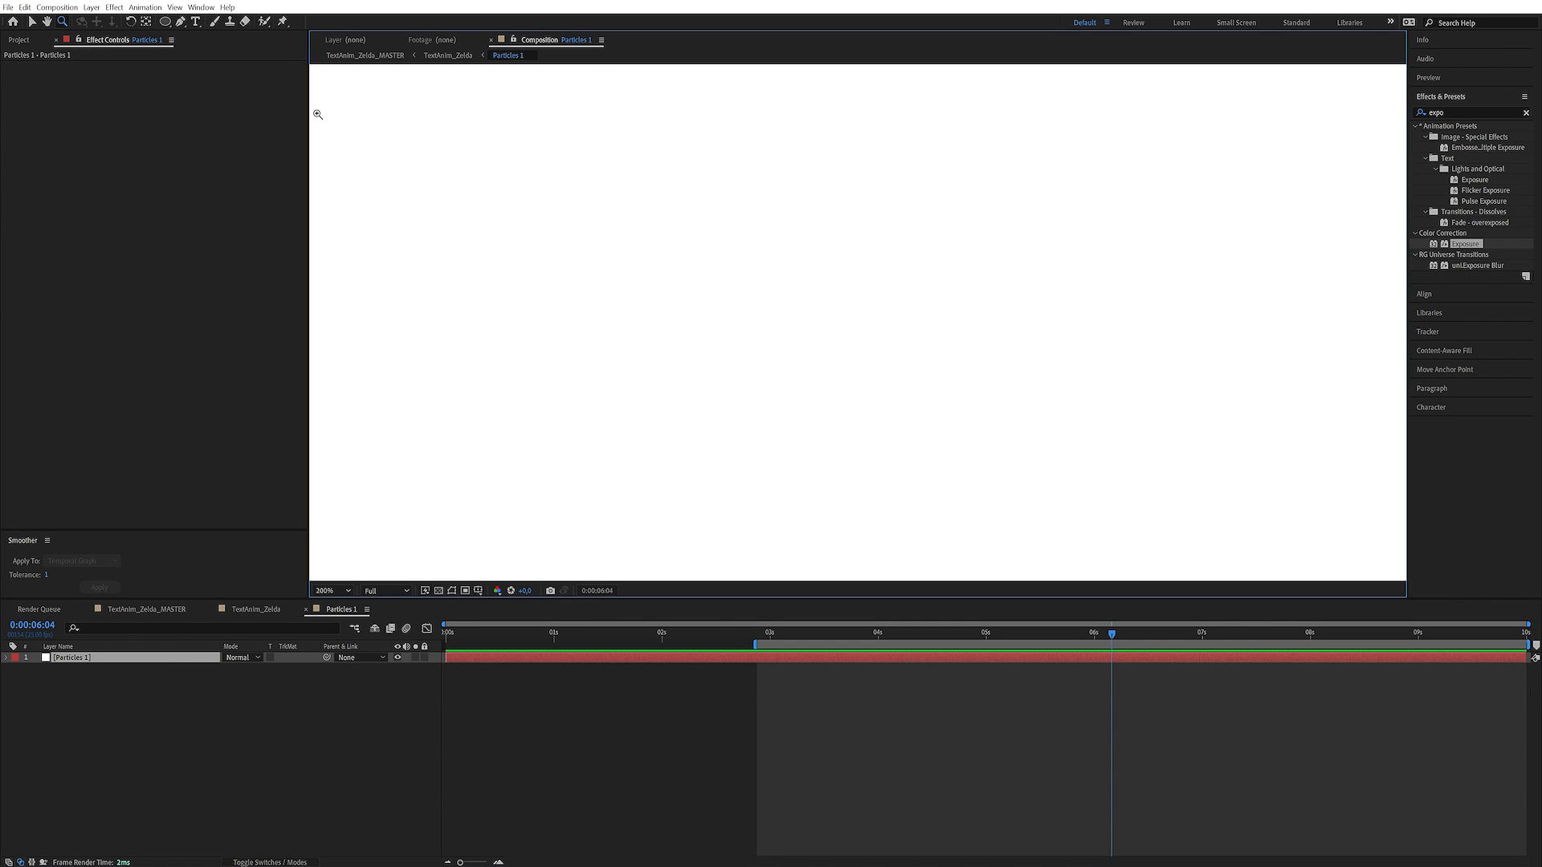
pyautogui.click(165, 21)
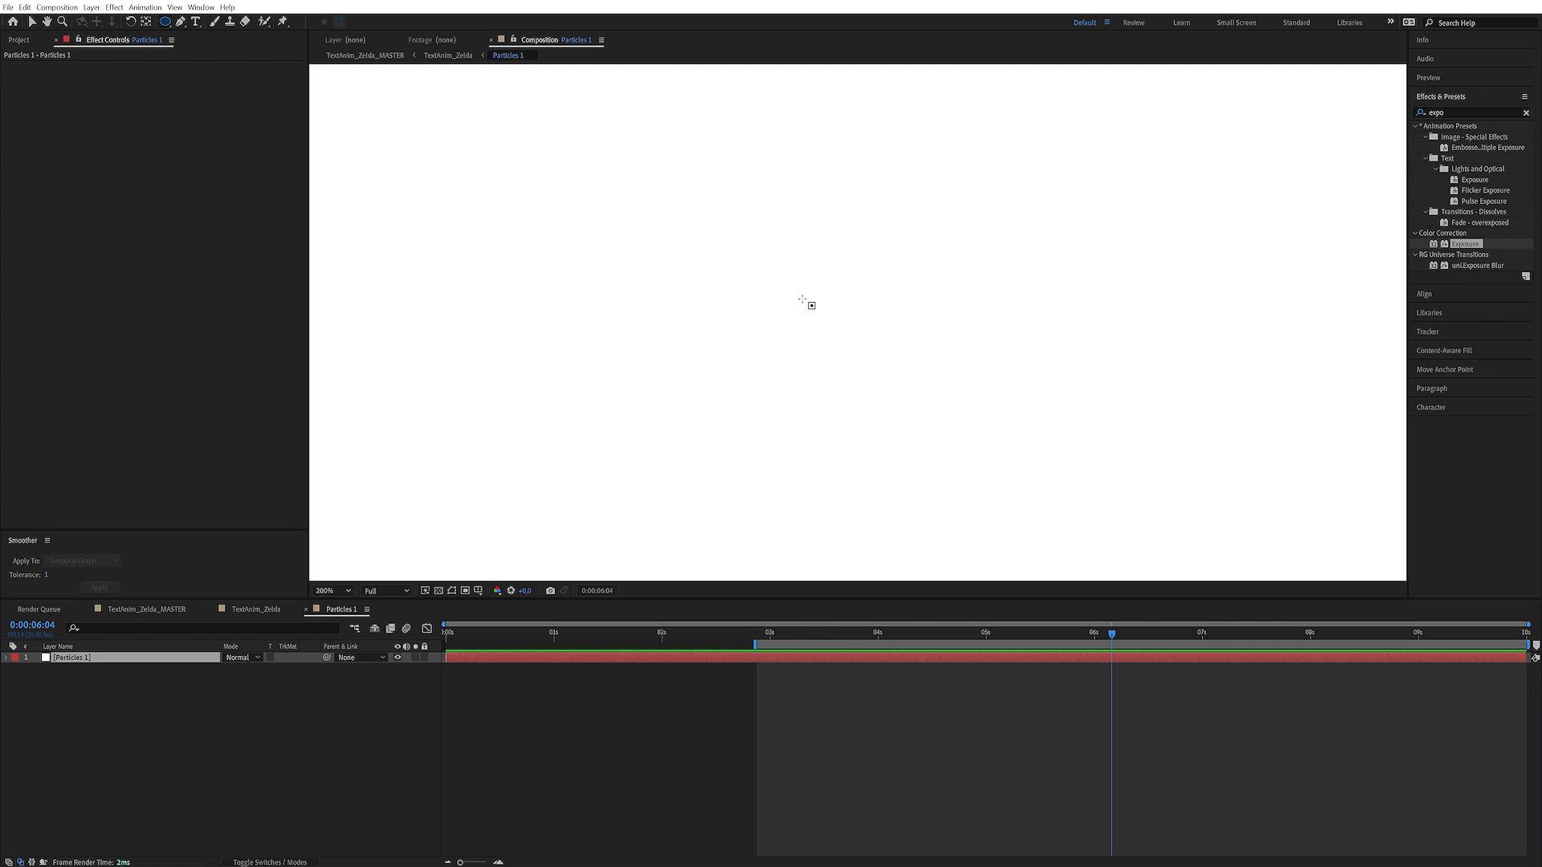
pyautogui.press("'")
pyautogui.moveTo(689, 337); pyautogui.dragTo(607, 335)
pyautogui.moveTo(739, 289)
pyautogui.mouseDown()
pyautogui.moveTo(770, 354)
pyautogui.moveTo(796, 286)
pyautogui.moveTo(744, 324)
pyautogui.moveTo(822, 362)
pyautogui.mouseUp()
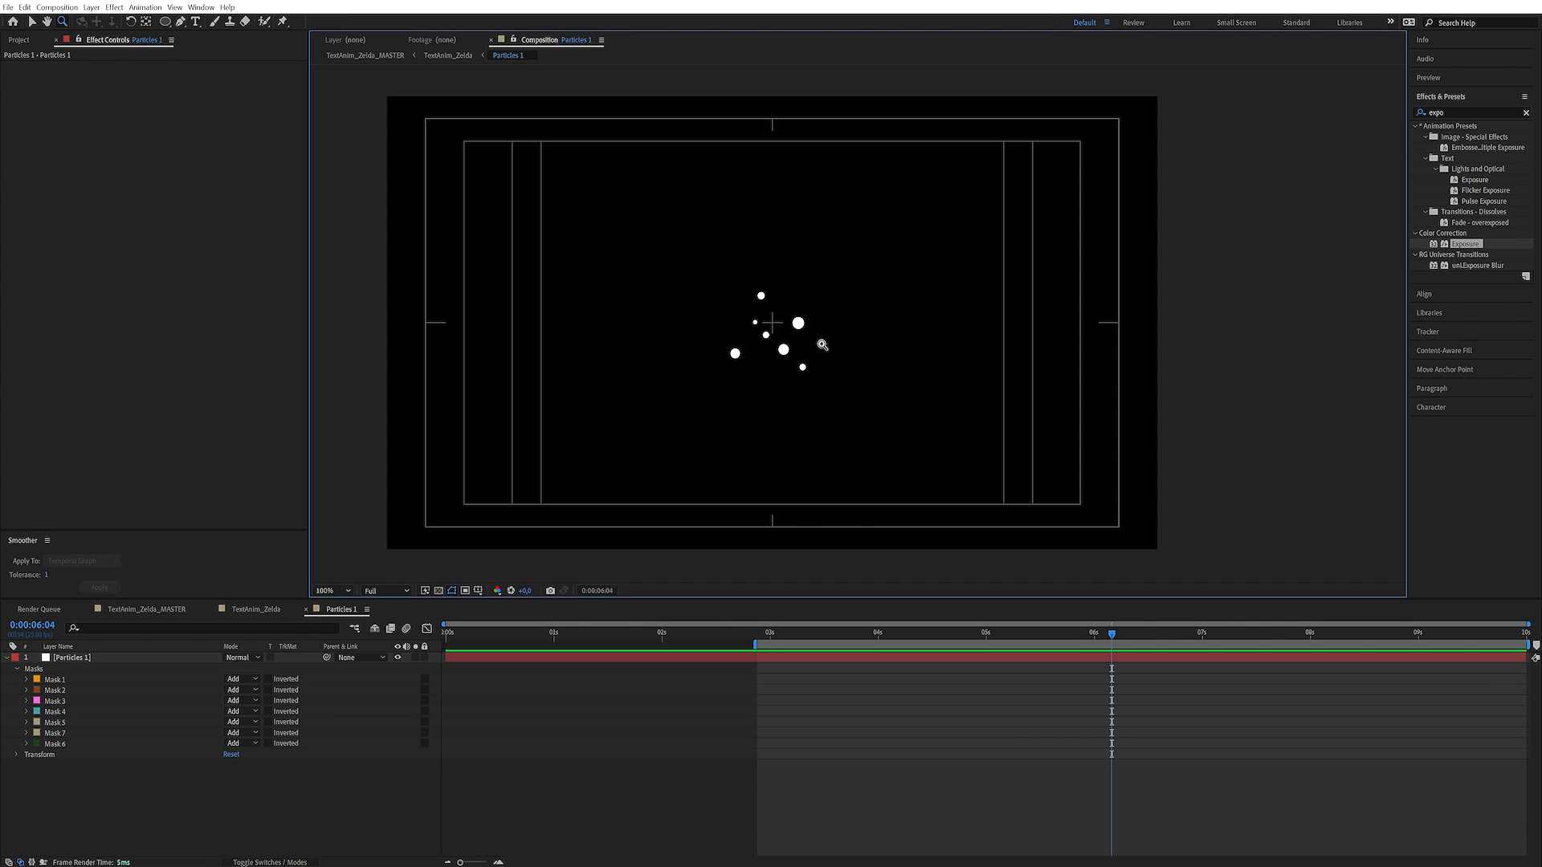
# Select all seven circular masks of the Particles 1 layer and move them together slightly upward around the composition centre
pyautogui.click(85, 658)
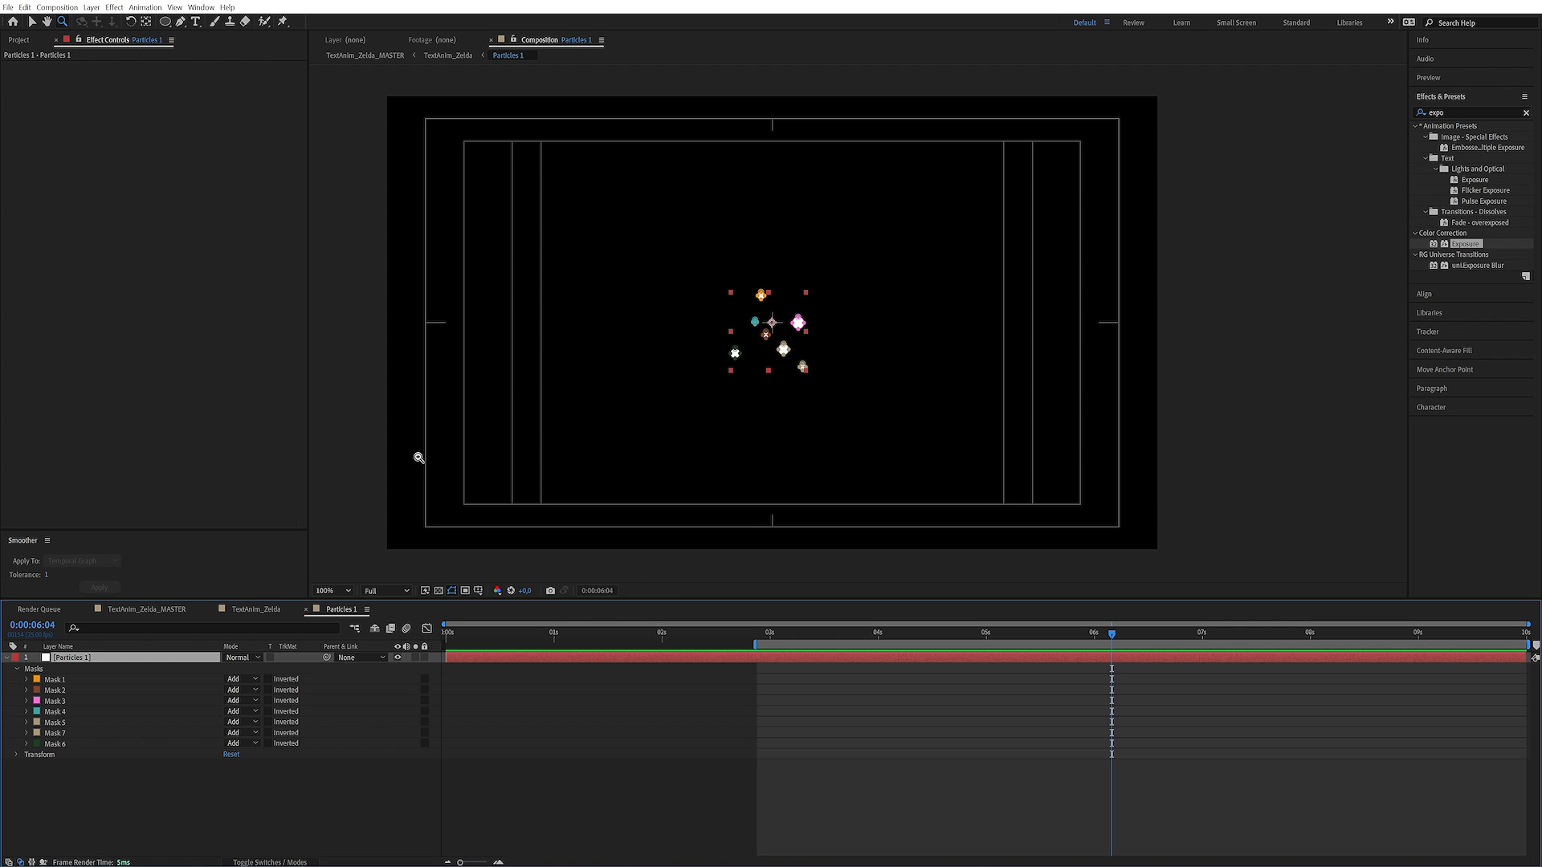
pyautogui.click(798, 327)
pyautogui.moveTo(799, 327); pyautogui.dragTo(754, 319)
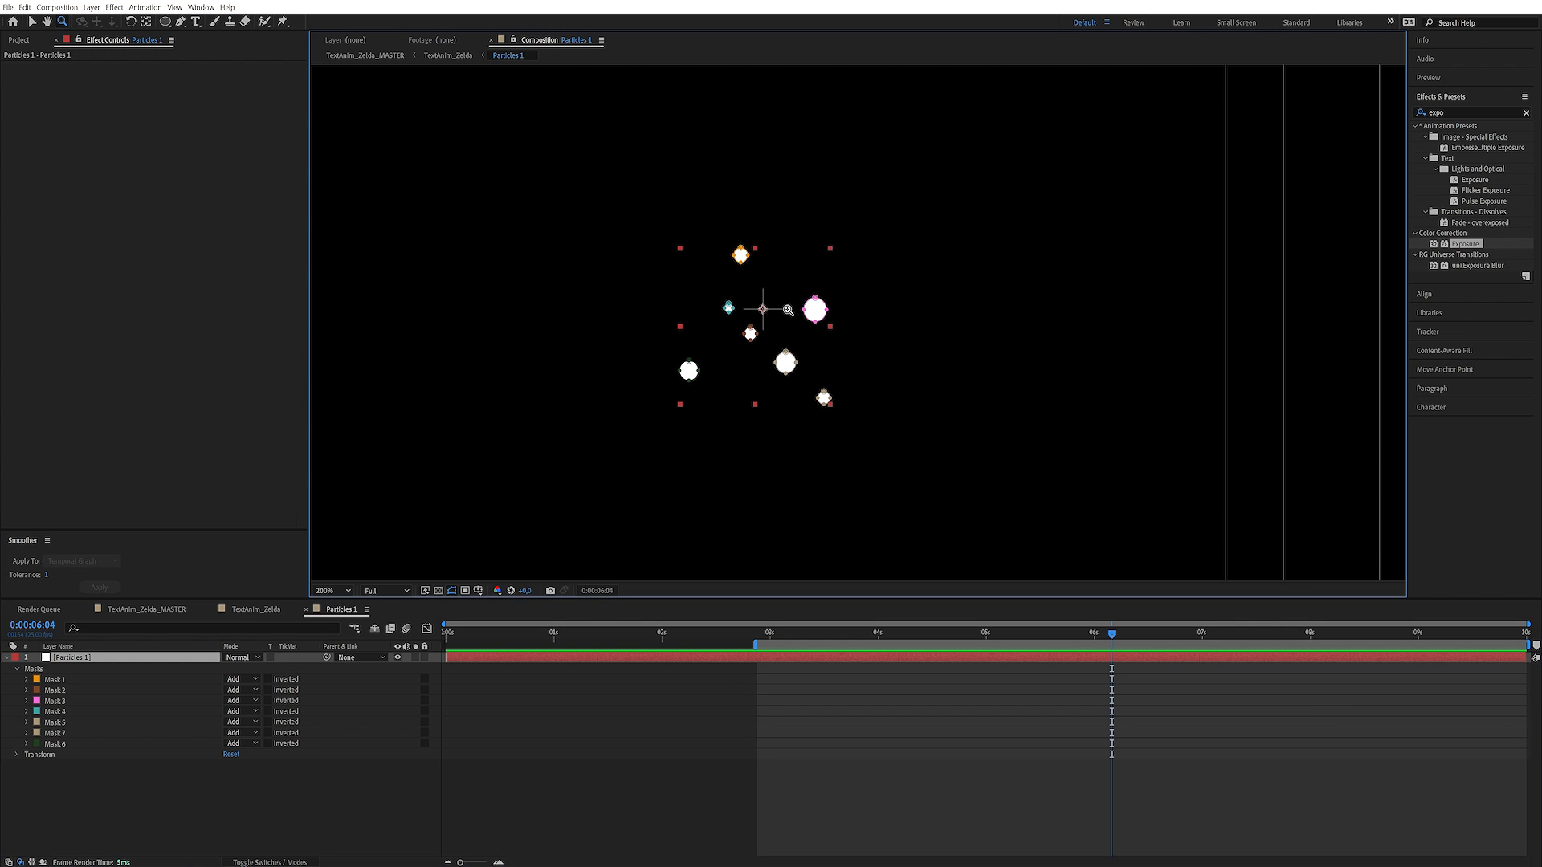
pyautogui.click(61, 680)
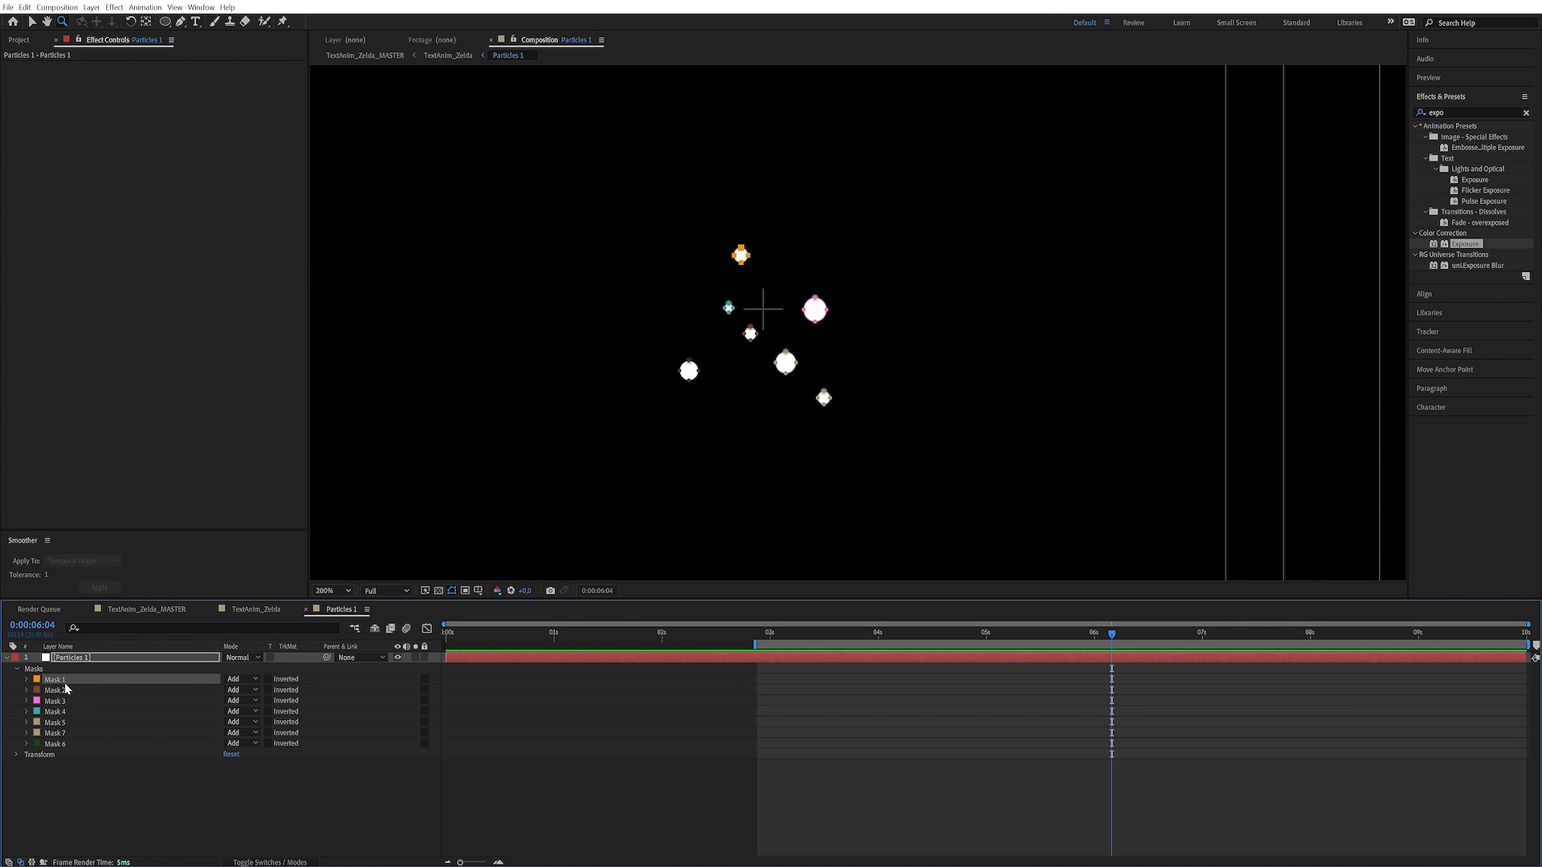
pyautogui.keyDown('shift'); pyautogui.click(55, 745); pyautogui.keyUp('shift')
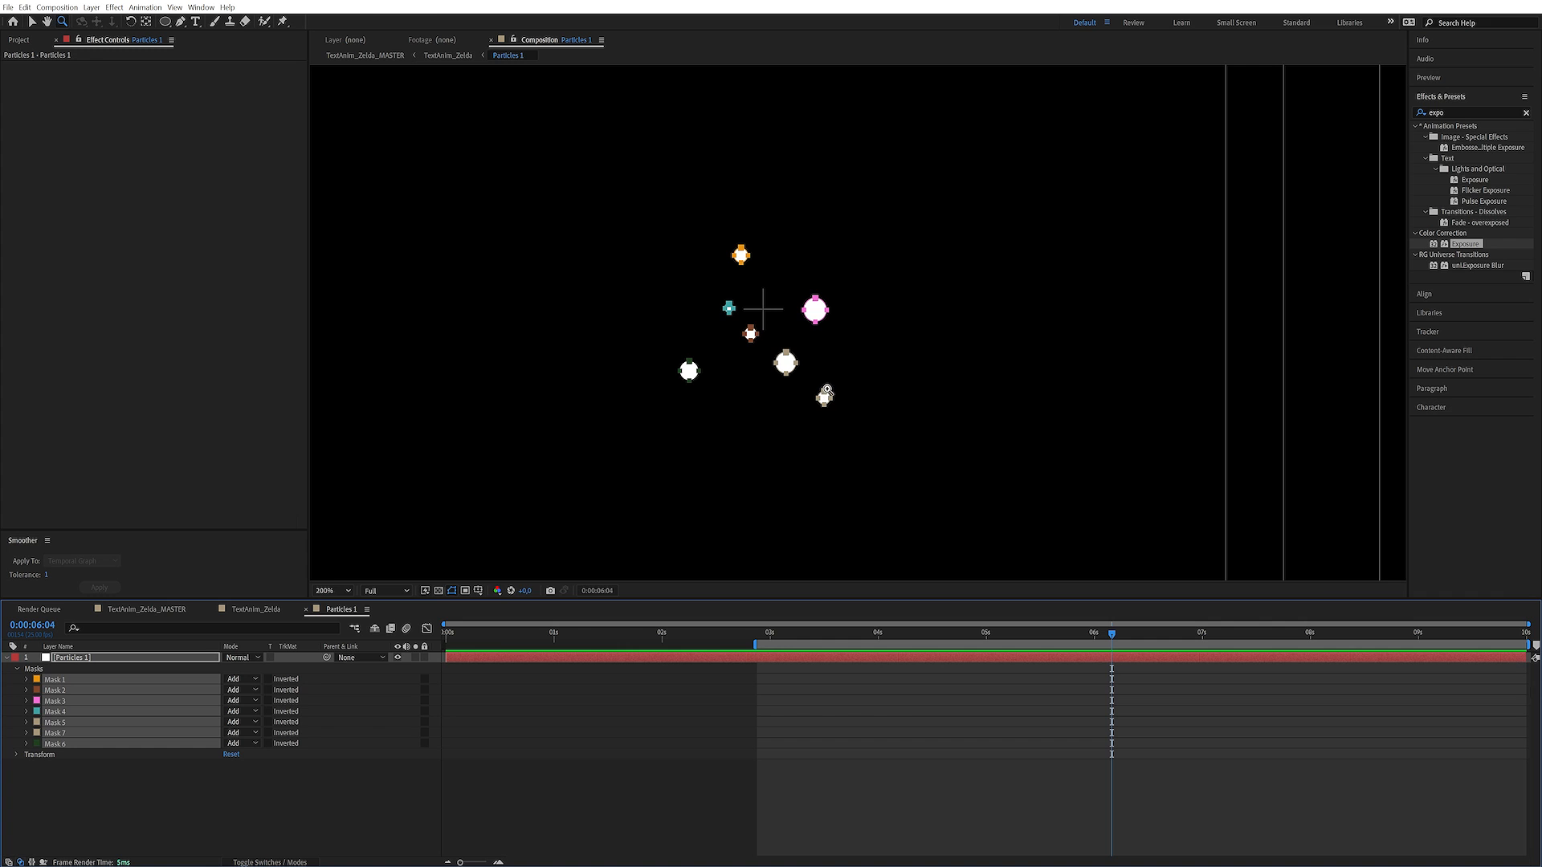
pyautogui.press('v')
pyautogui.moveTo(825, 395); pyautogui.dragTo(826, 378)
# Reveal the Position, Scale and Rotation properties of the Particles 1 layer
pyautogui.click(112, 658)
pyautogui.press('p')
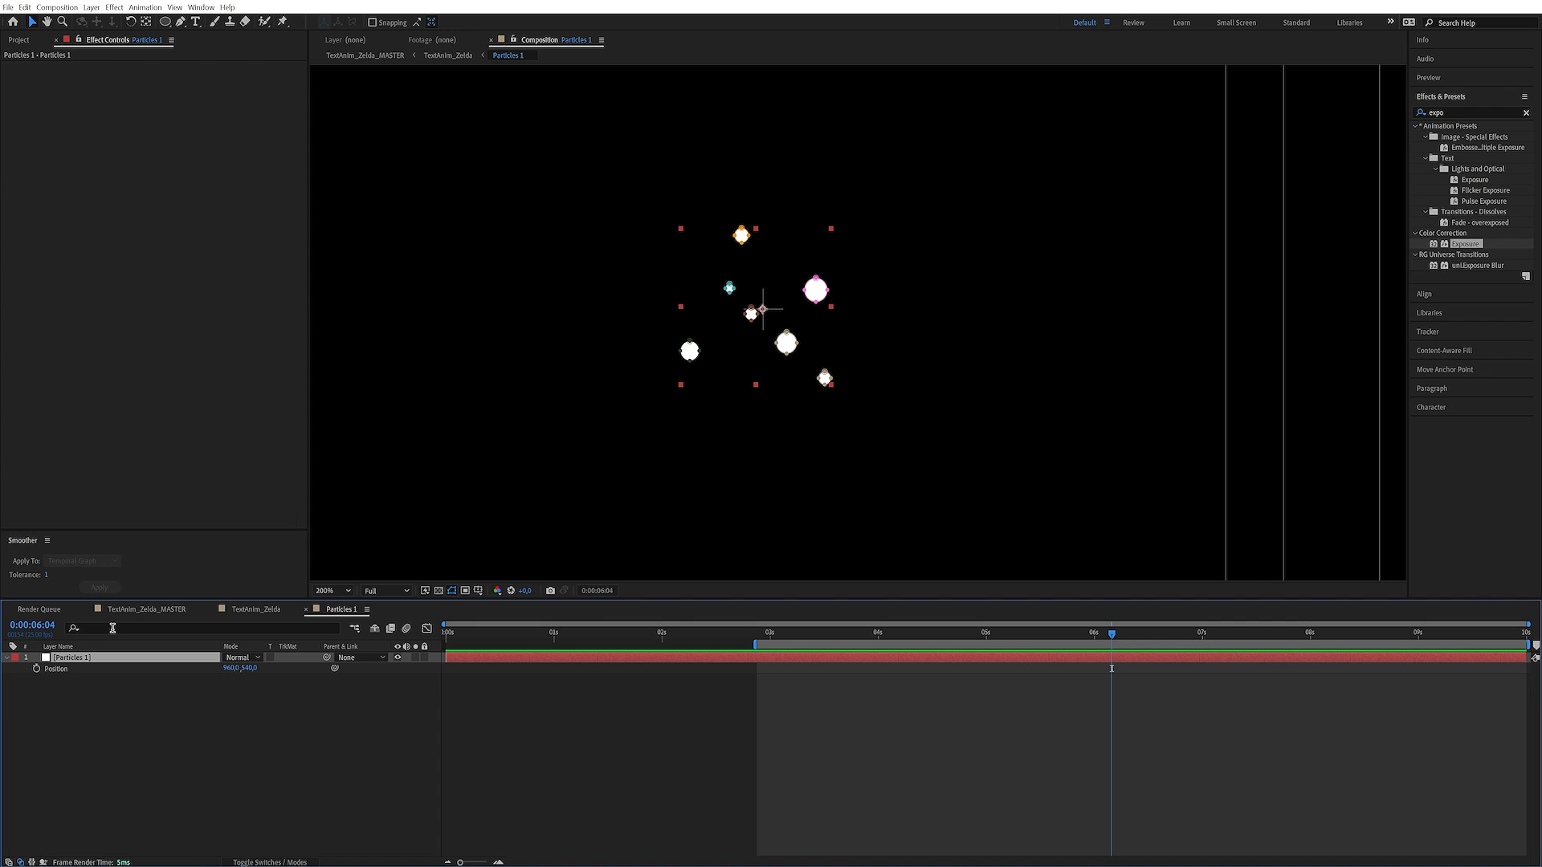
pyautogui.hotkey('shift', 's')
pyautogui.hotkey('shift', 'r')
pyautogui.click(83, 721)
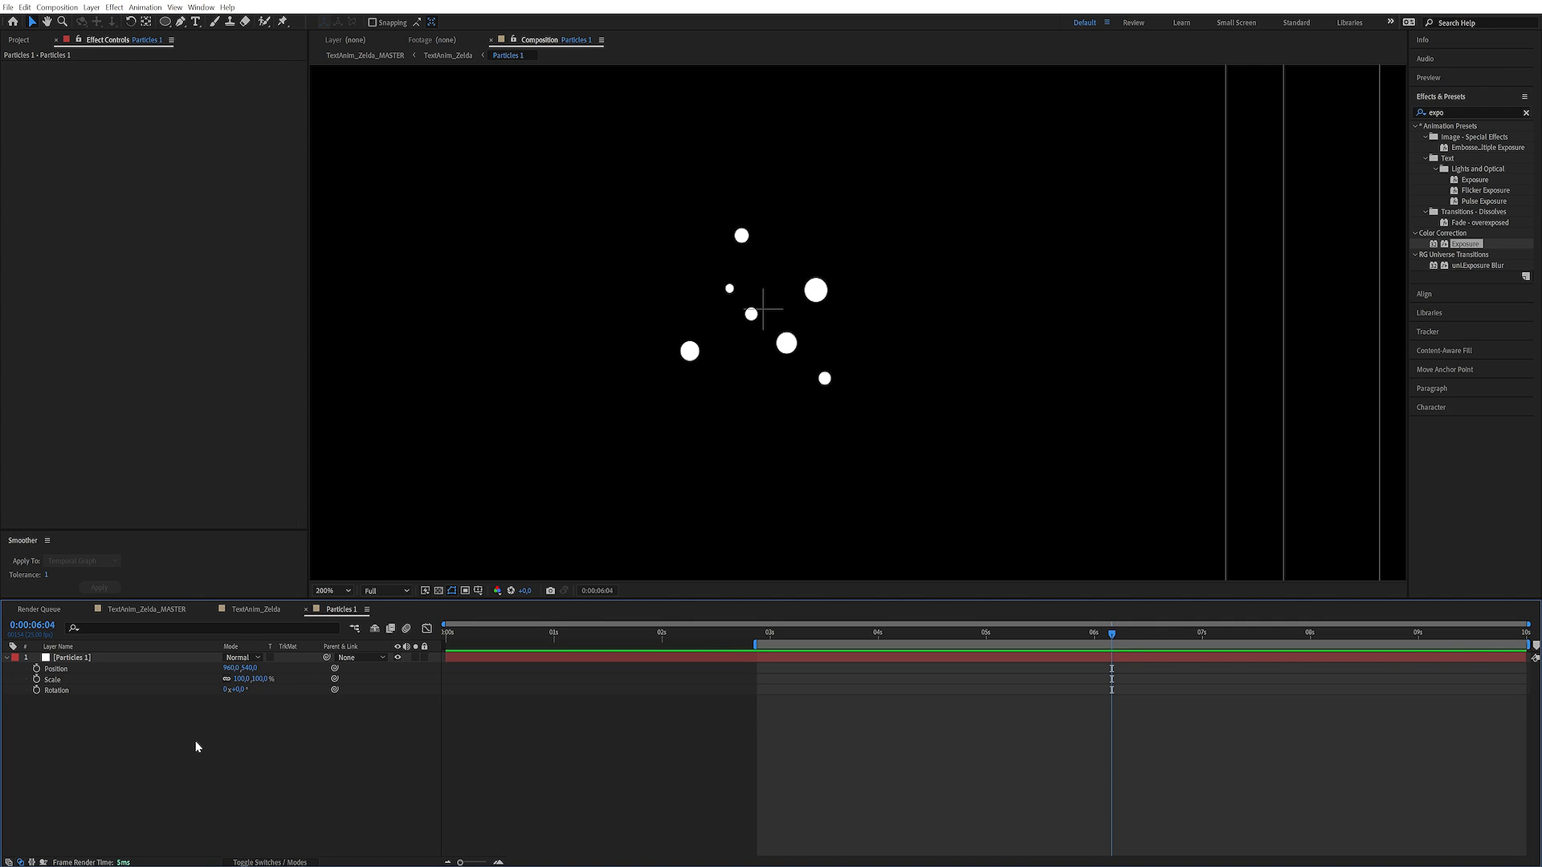
# Add a null object to the Particles 1 composition
pyautogui.hotkey('ctrl', 'alt', 'shift', 'y')
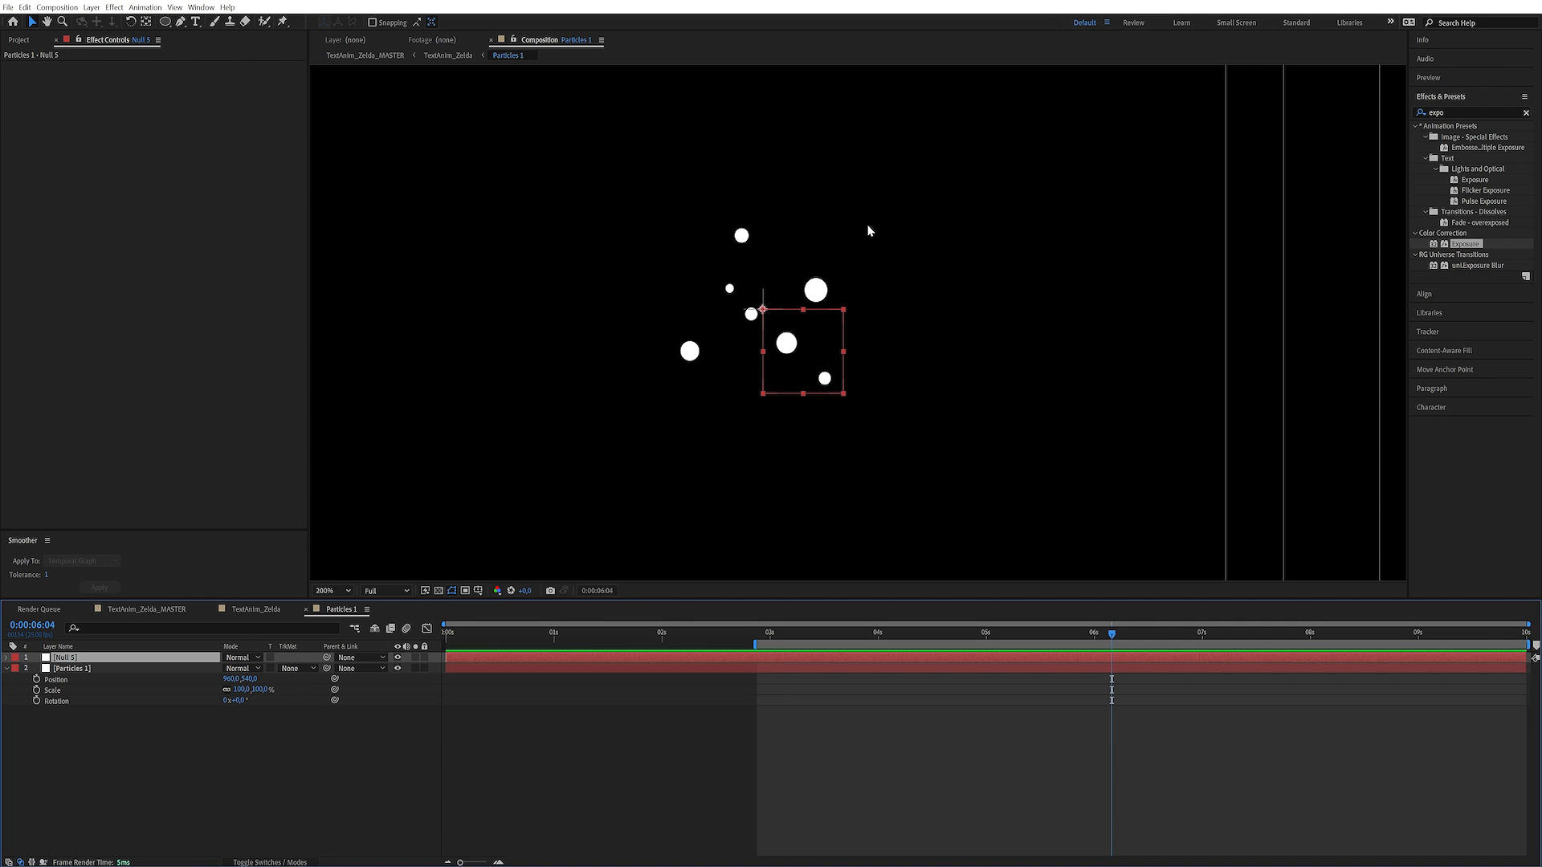
pyautogui.click(147, 758)
pyautogui.click(101, 655)
pyautogui.press('Return')
pyautogui.press('Return')
# Copy the control null's name from TextAnim_Zelda and rename the null in the Particles 1 composition to Particles 1 CTRL
pyautogui.click(255, 608)
pyautogui.click(90, 657)
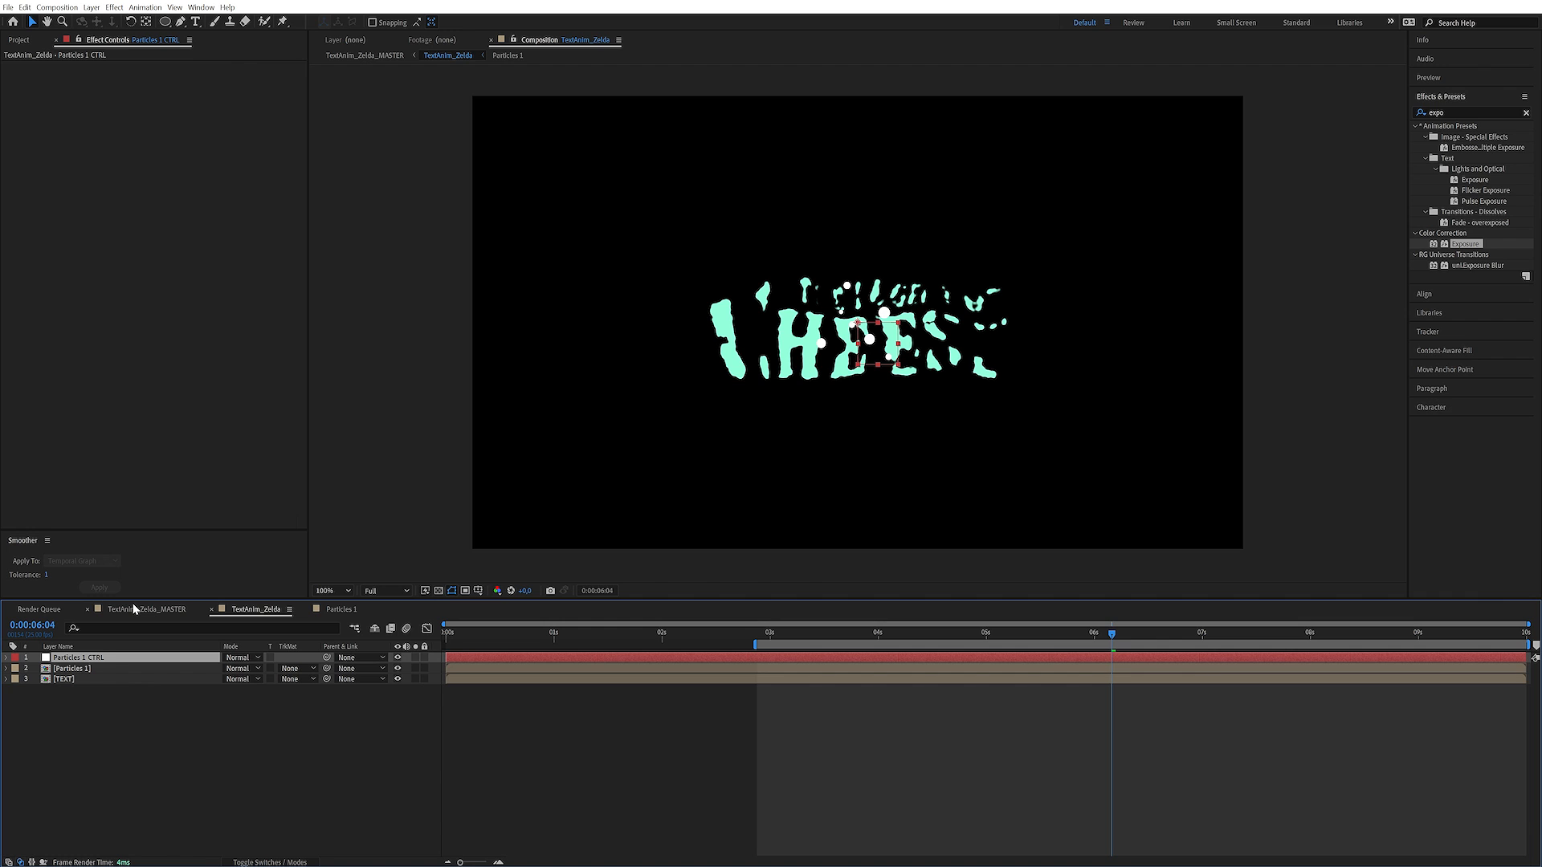
pyautogui.press('Return')
pyautogui.press('Return')
pyautogui.click(344, 609)
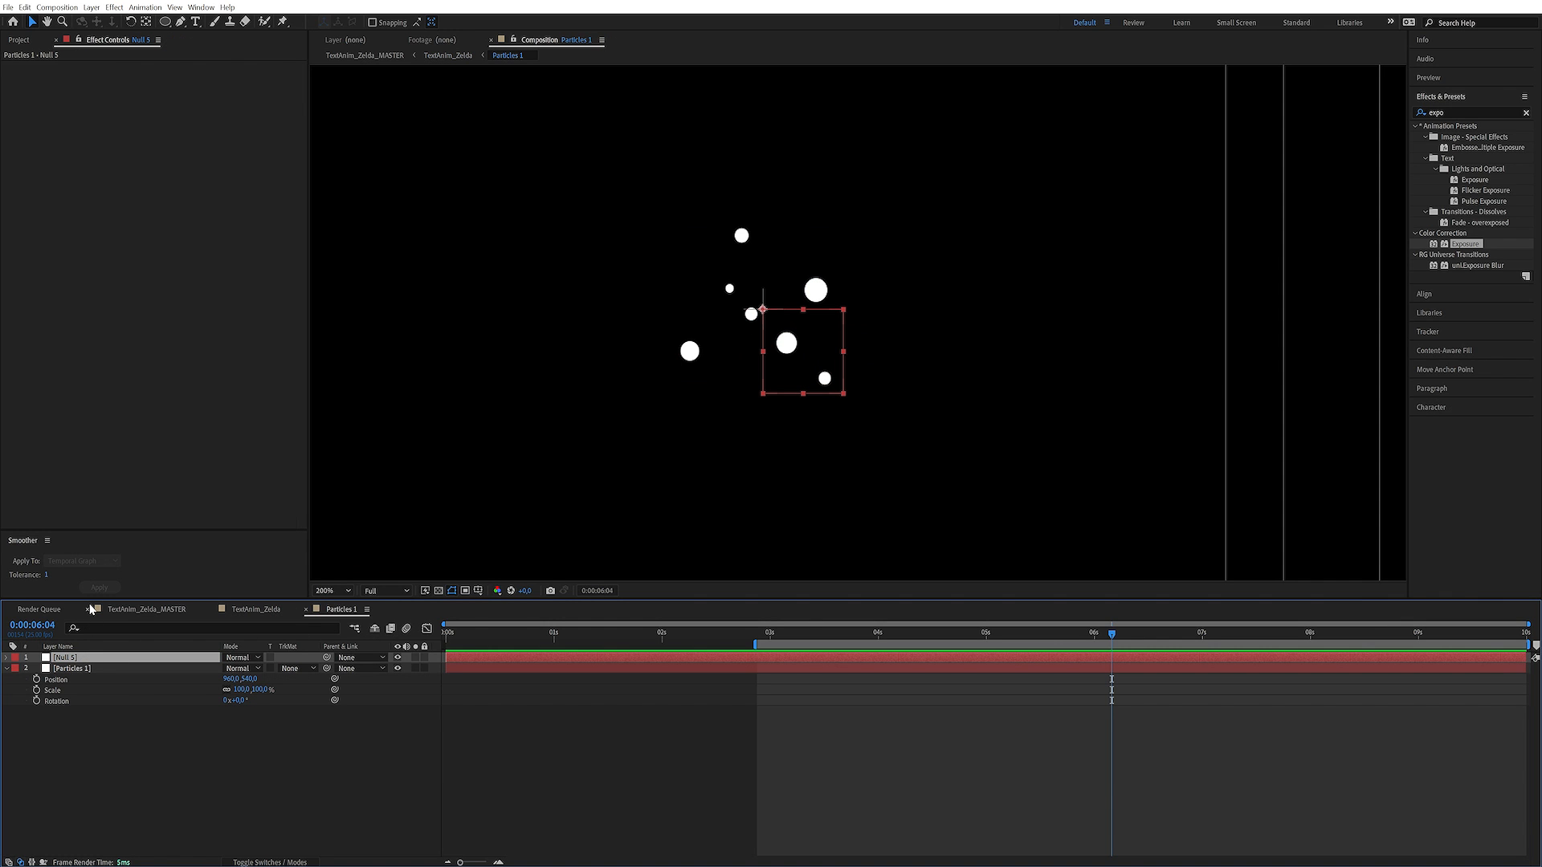
pyautogui.press('Return')
pyautogui.hotkey('ctrl', 'v')
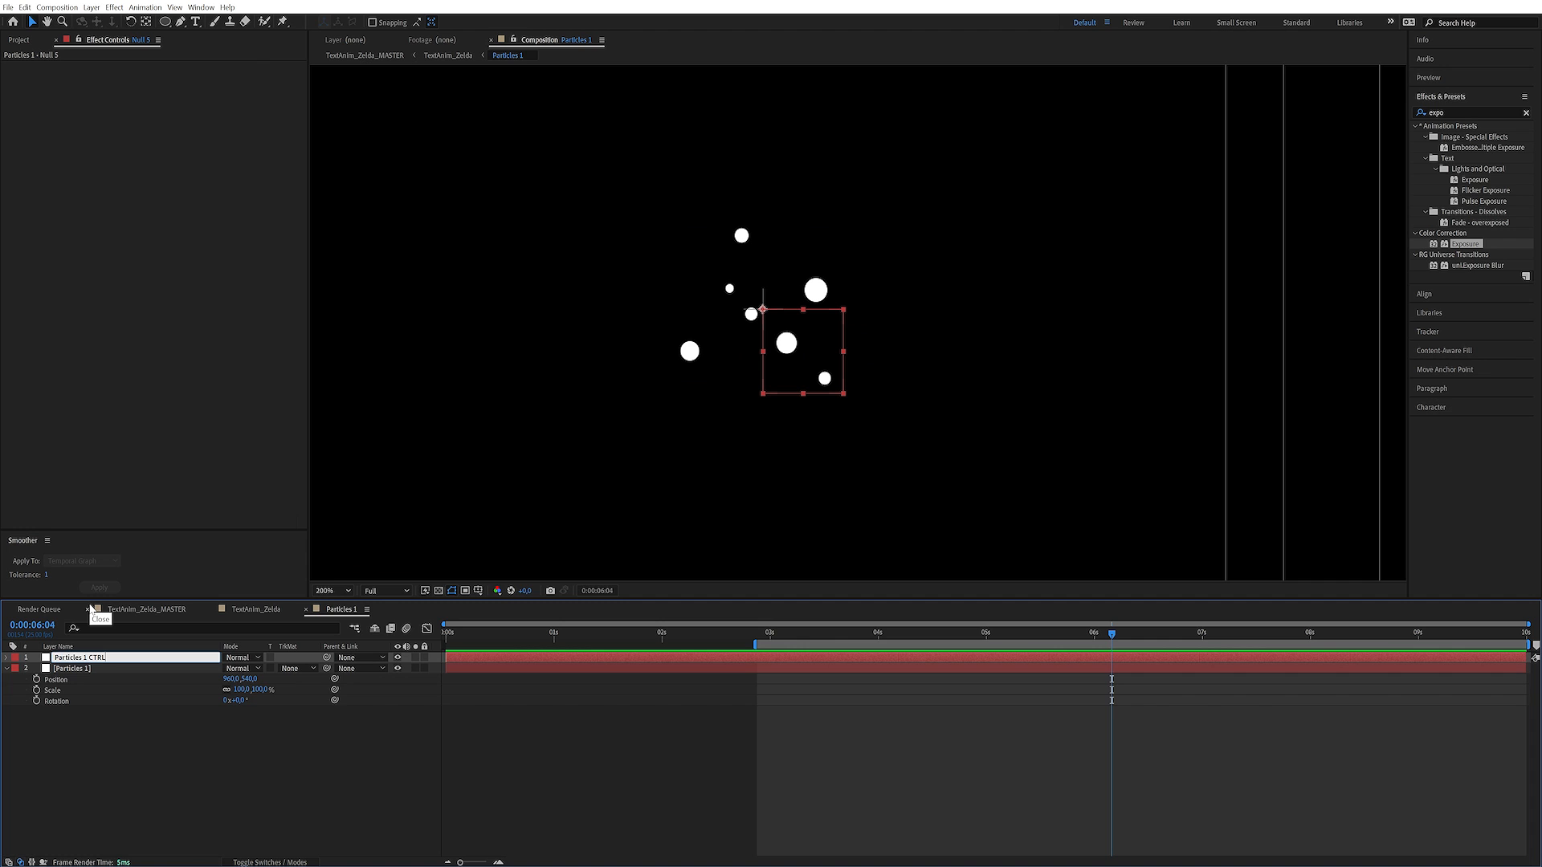
pyautogui.press('Return')
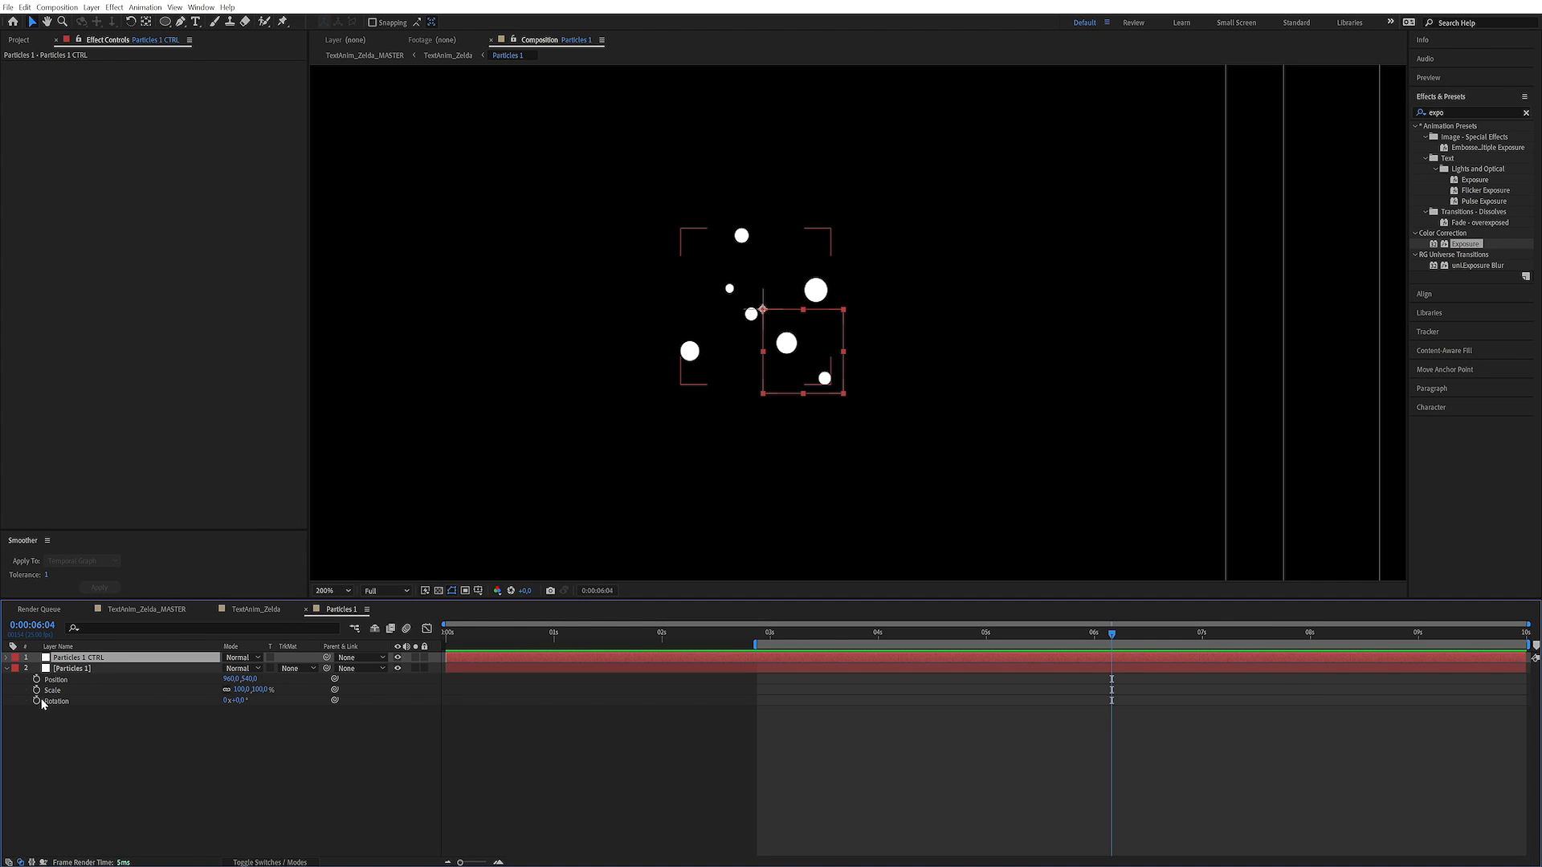
# Enable an expression on the Particles 1 layer's Position and insert comp("TextAnim_Zelda") in front of transform.position
pyautogui.click(58, 710)
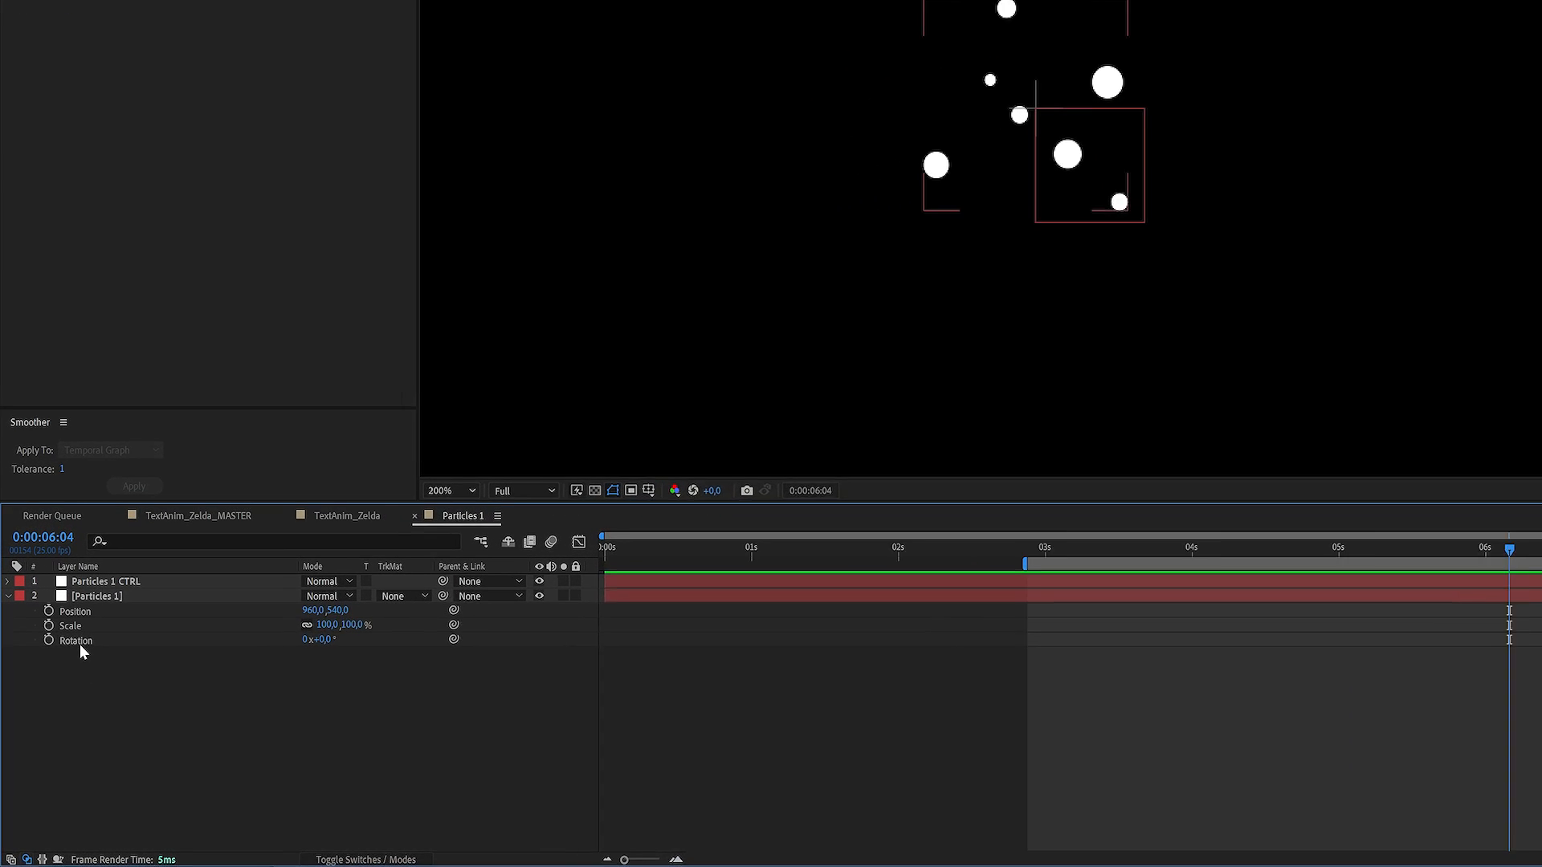
pyautogui.keyDown('alt'); pyautogui.click(49, 602); pyautogui.keyUp('alt')
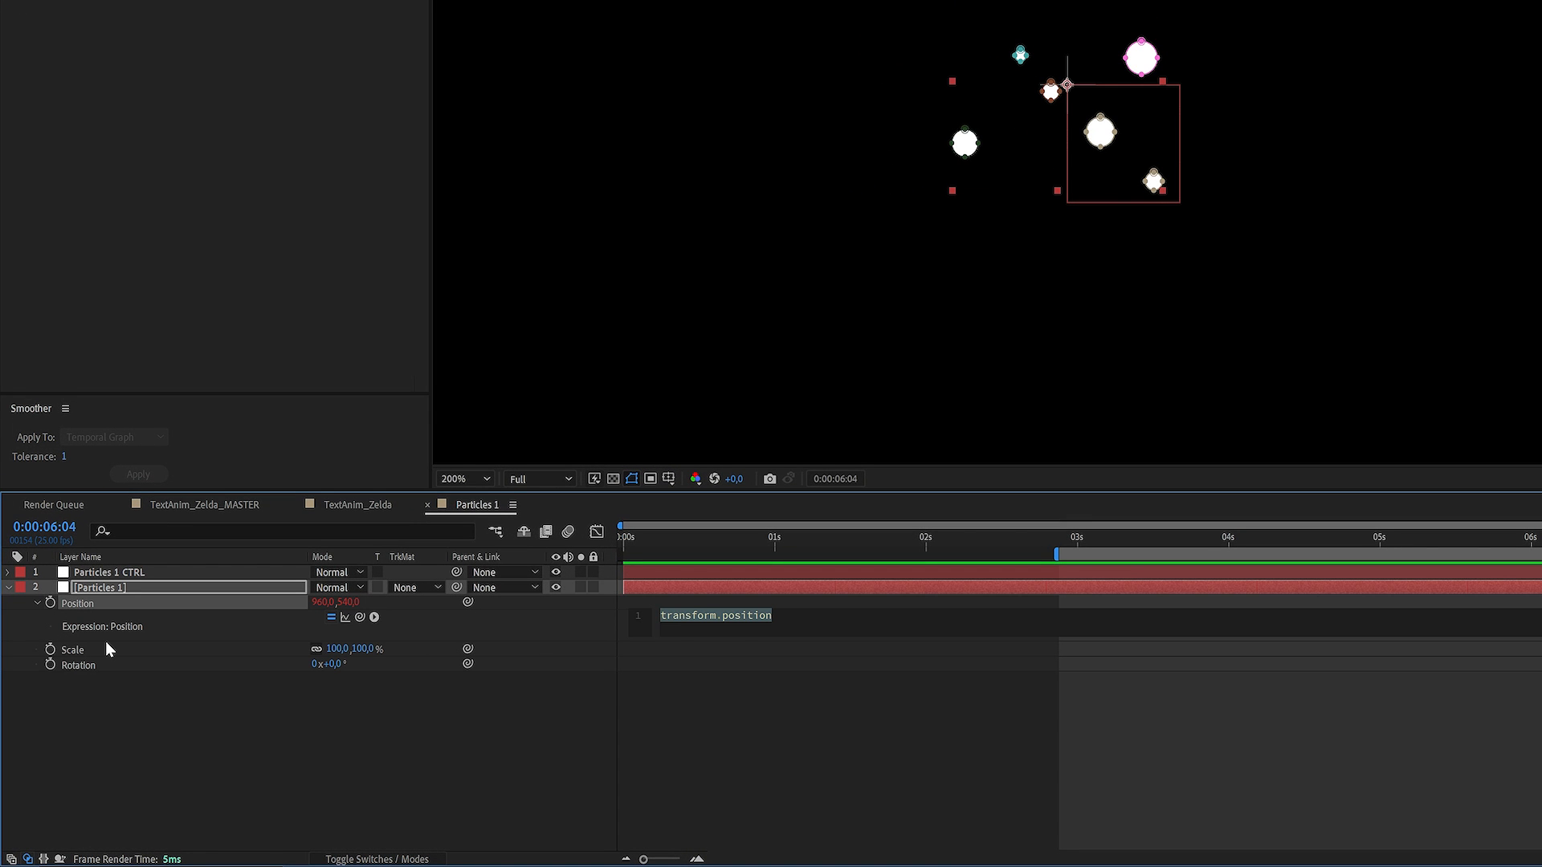
pyautogui.press('Left')
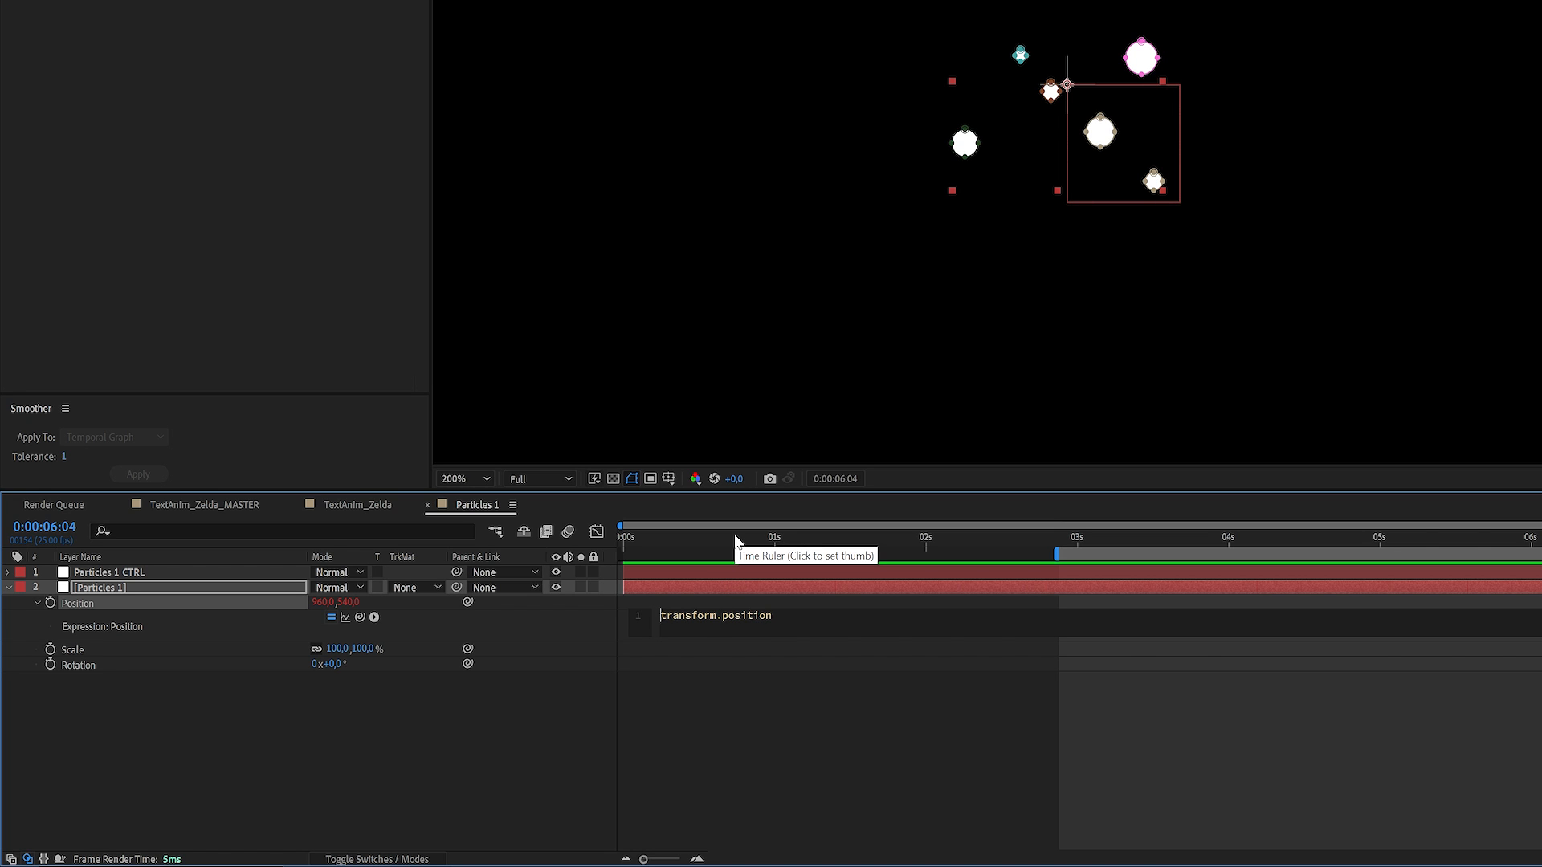
pyautogui.write('comp')
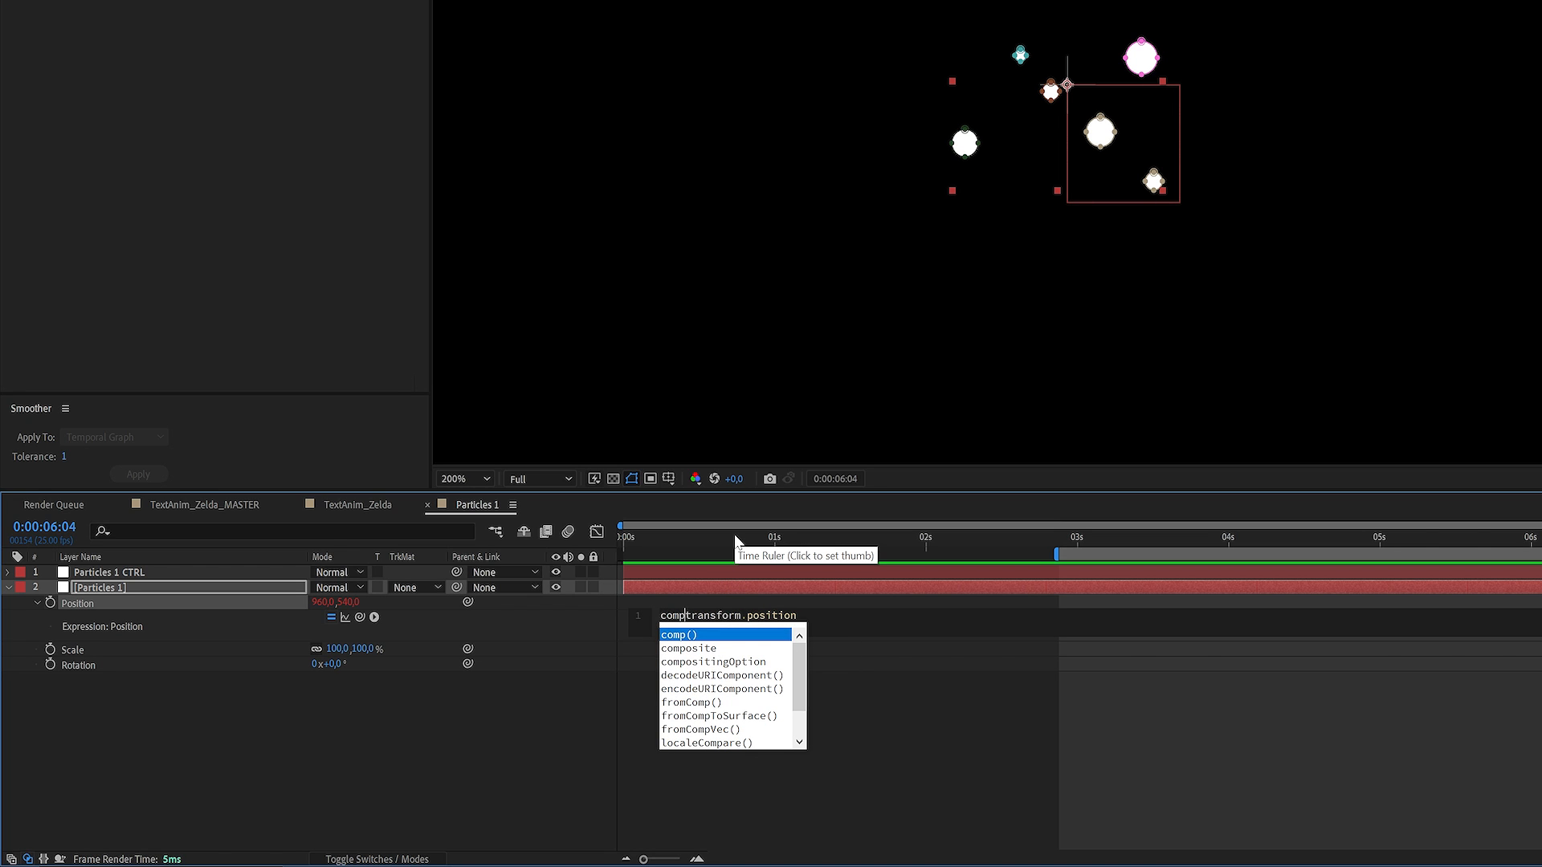
pyautogui.press('Return')
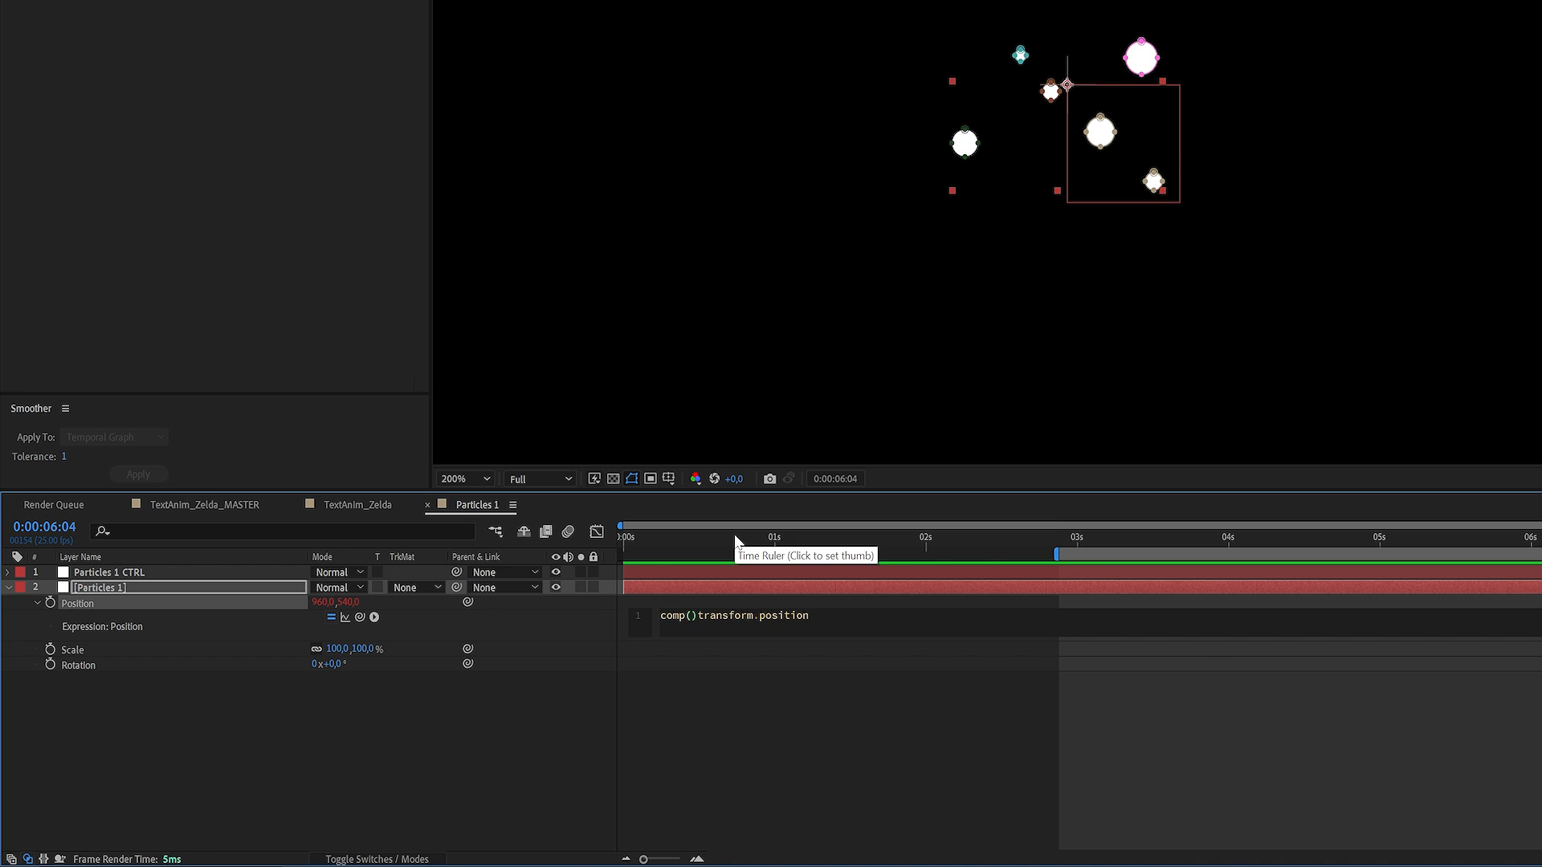
pyautogui.write('"')
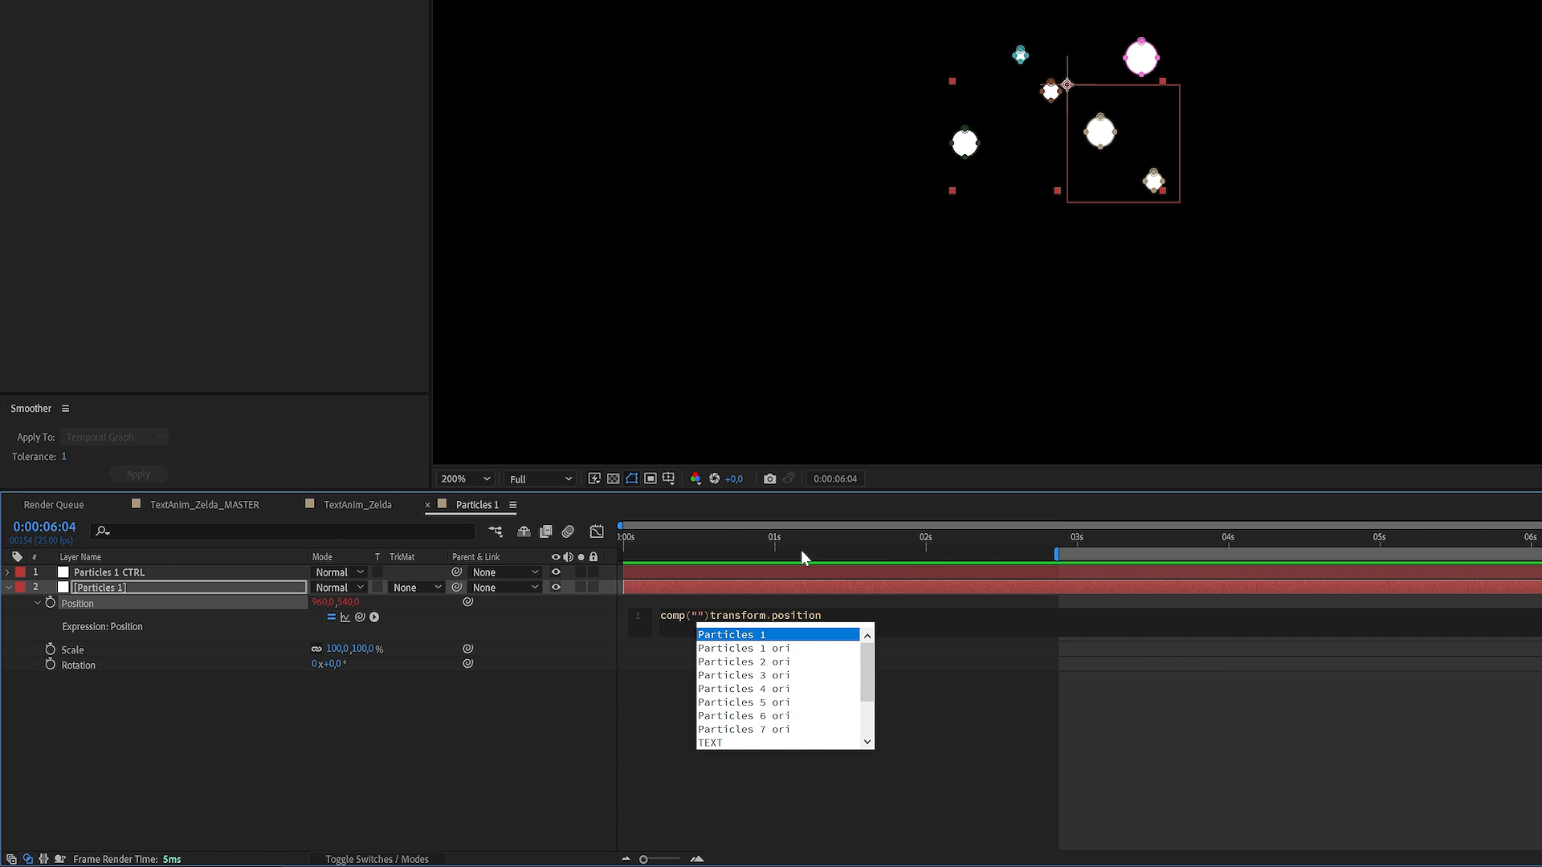
pyautogui.moveTo(867, 671); pyautogui.dragTo(880, 726)
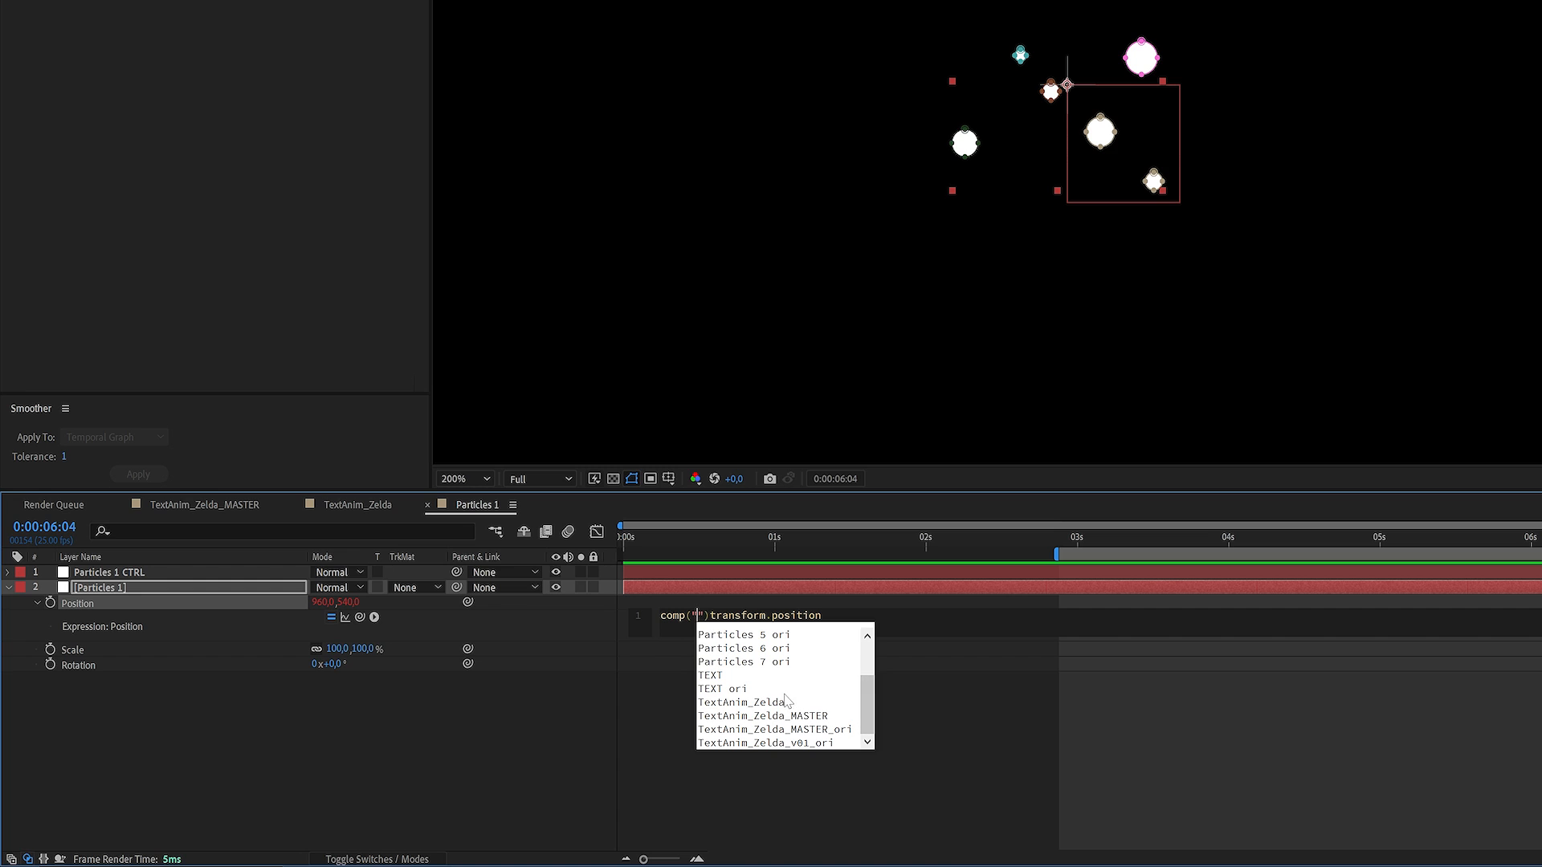
pyautogui.click(771, 704)
pyautogui.click(776, 703)
# Extend the Position expression with .layer() referencing the name of the Particles 1 CTRL null in this composition
pyautogui.write('.')
pyautogui.press('Escape')
pyautogui.write('layer')
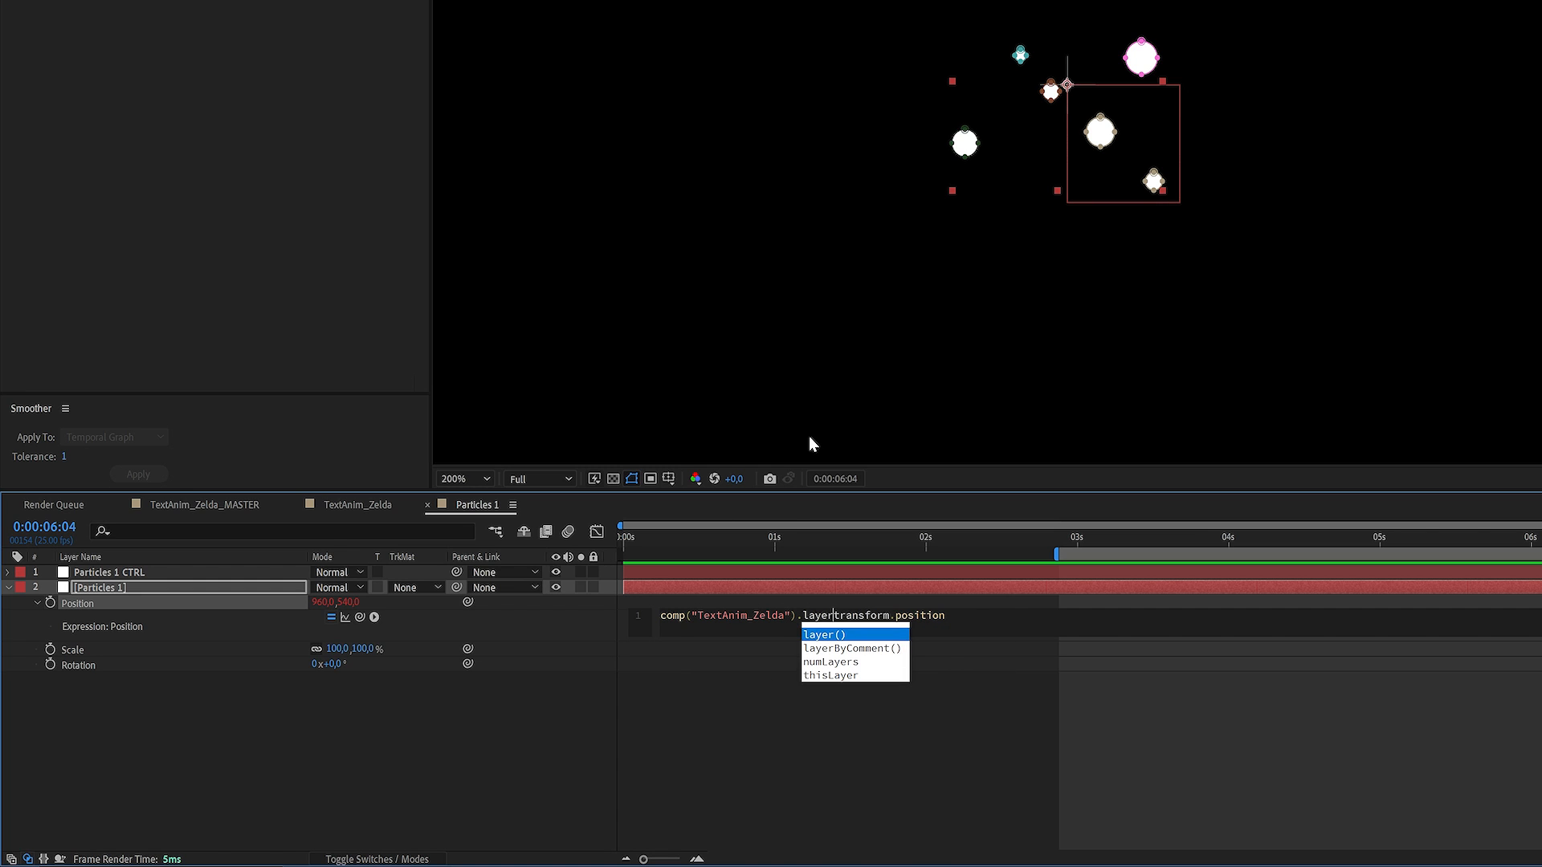
pyautogui.press('Return')
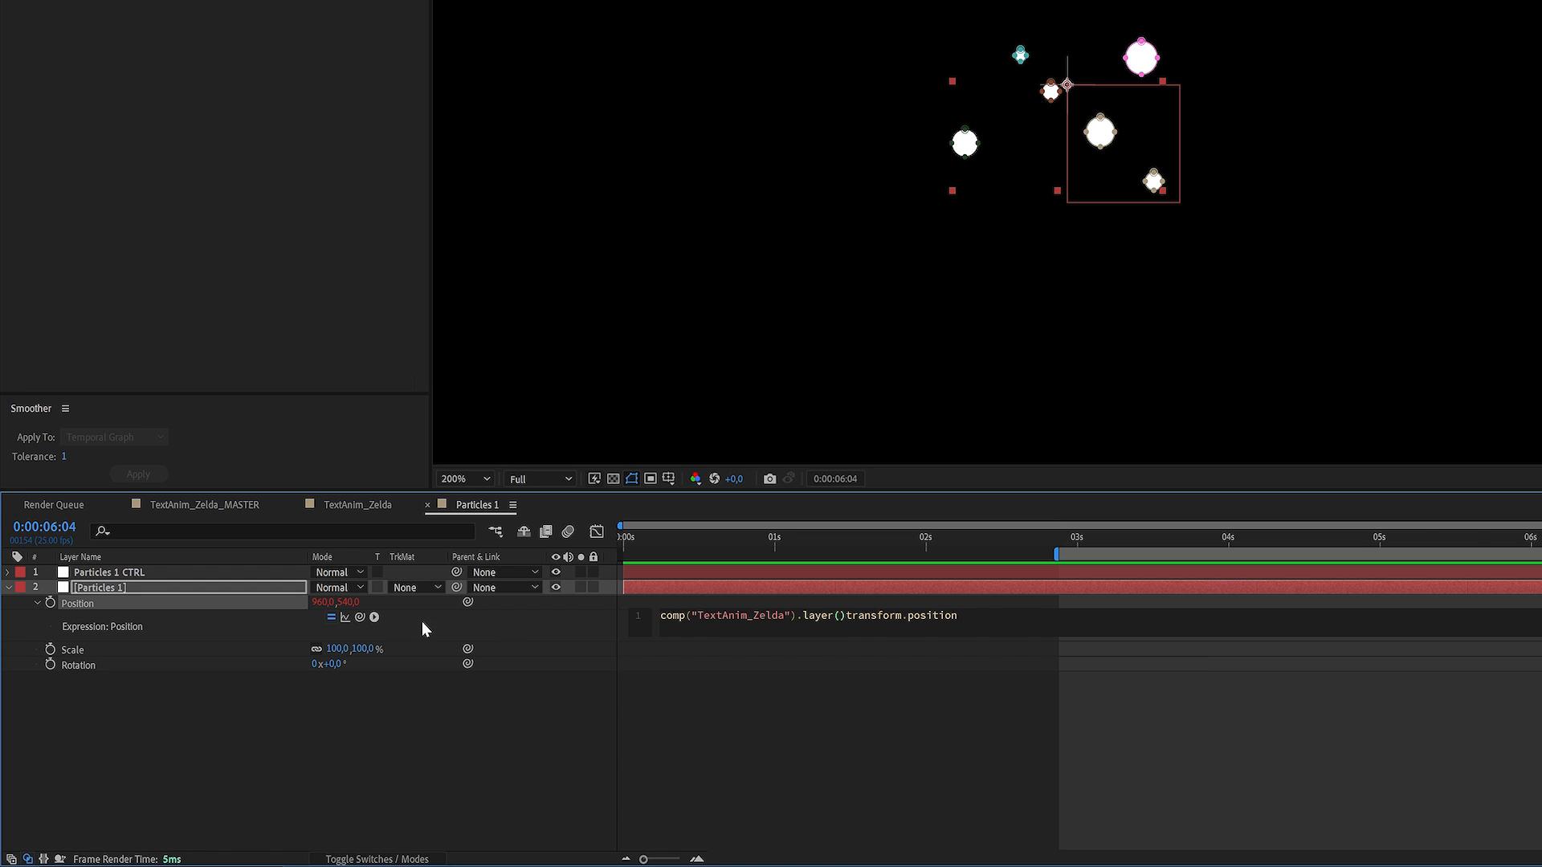
pyautogui.moveTo(359, 617); pyautogui.dragTo(128, 580)
pyautogui.write('.namne')
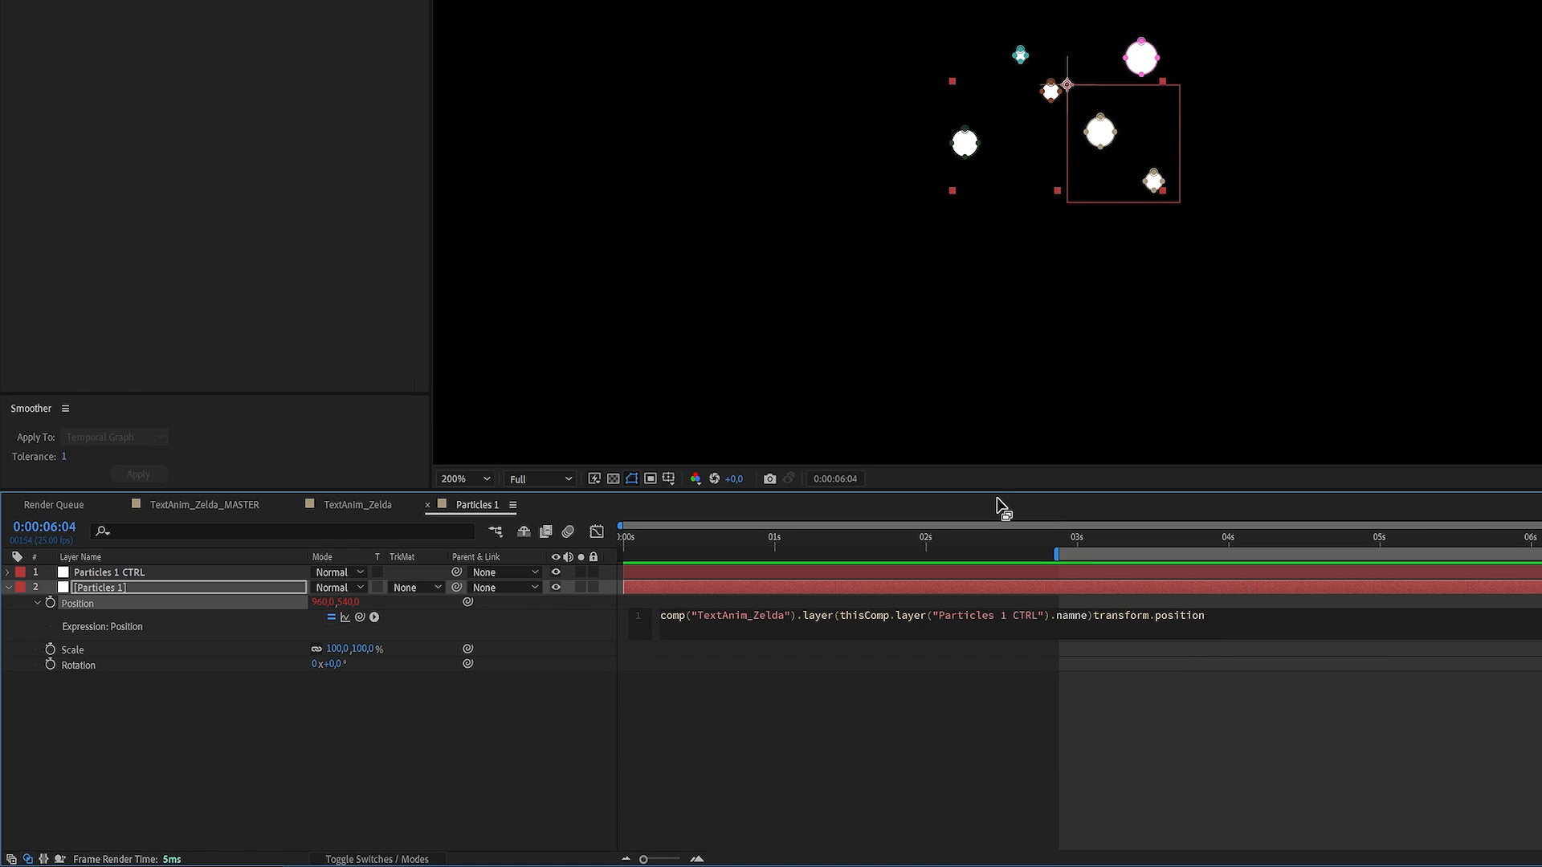
pyautogui.press('BackSpace')
pyautogui.press('BackSpace')
pyautogui.write('e')
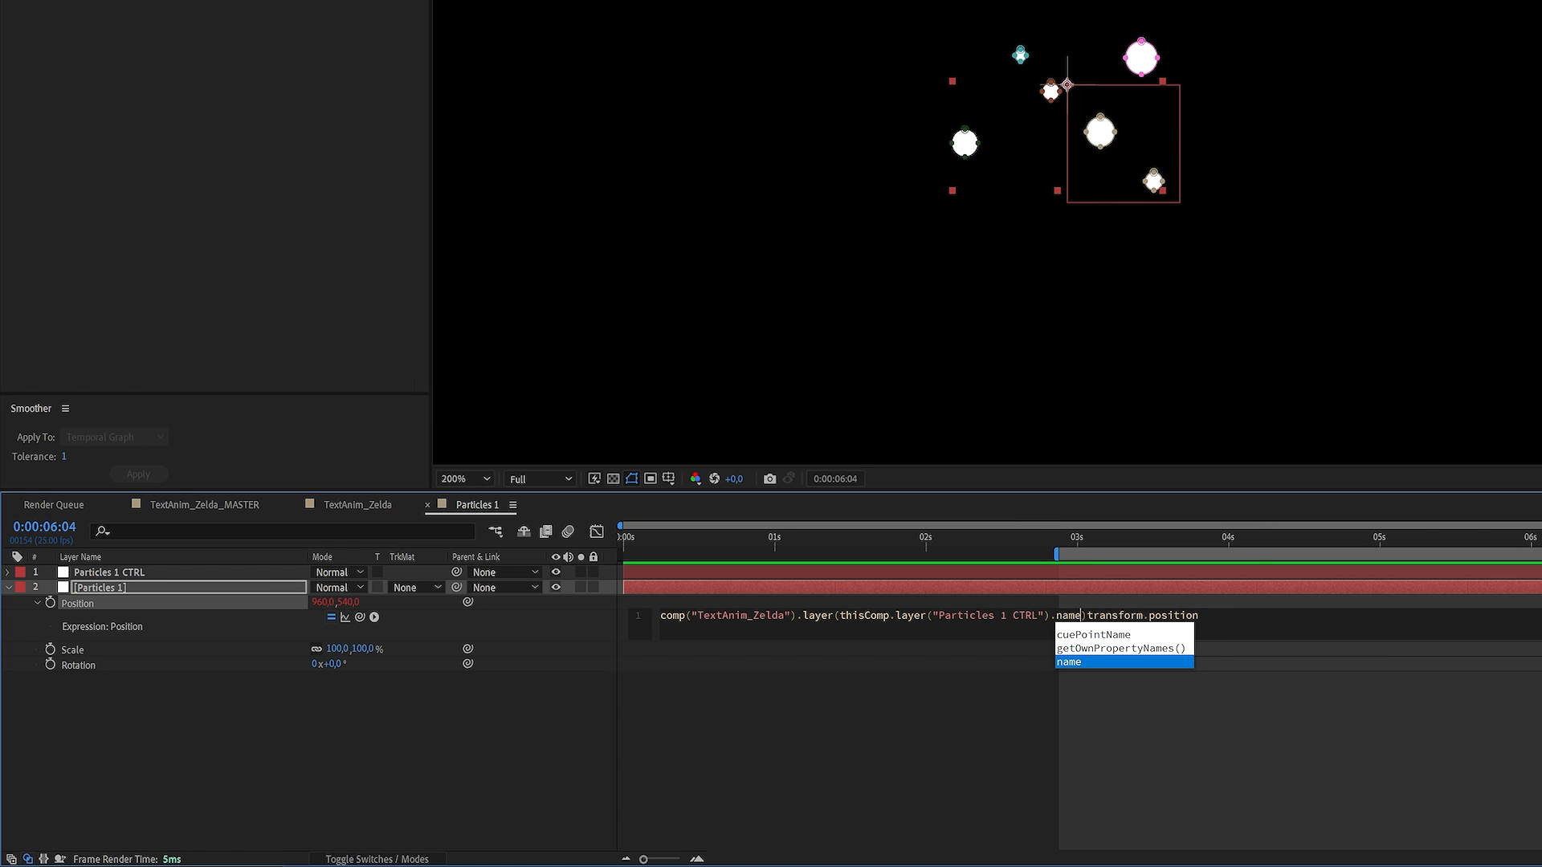
# Insert the missing dot before transform.position in the Position expression and commit it
pyautogui.click(1199, 616)
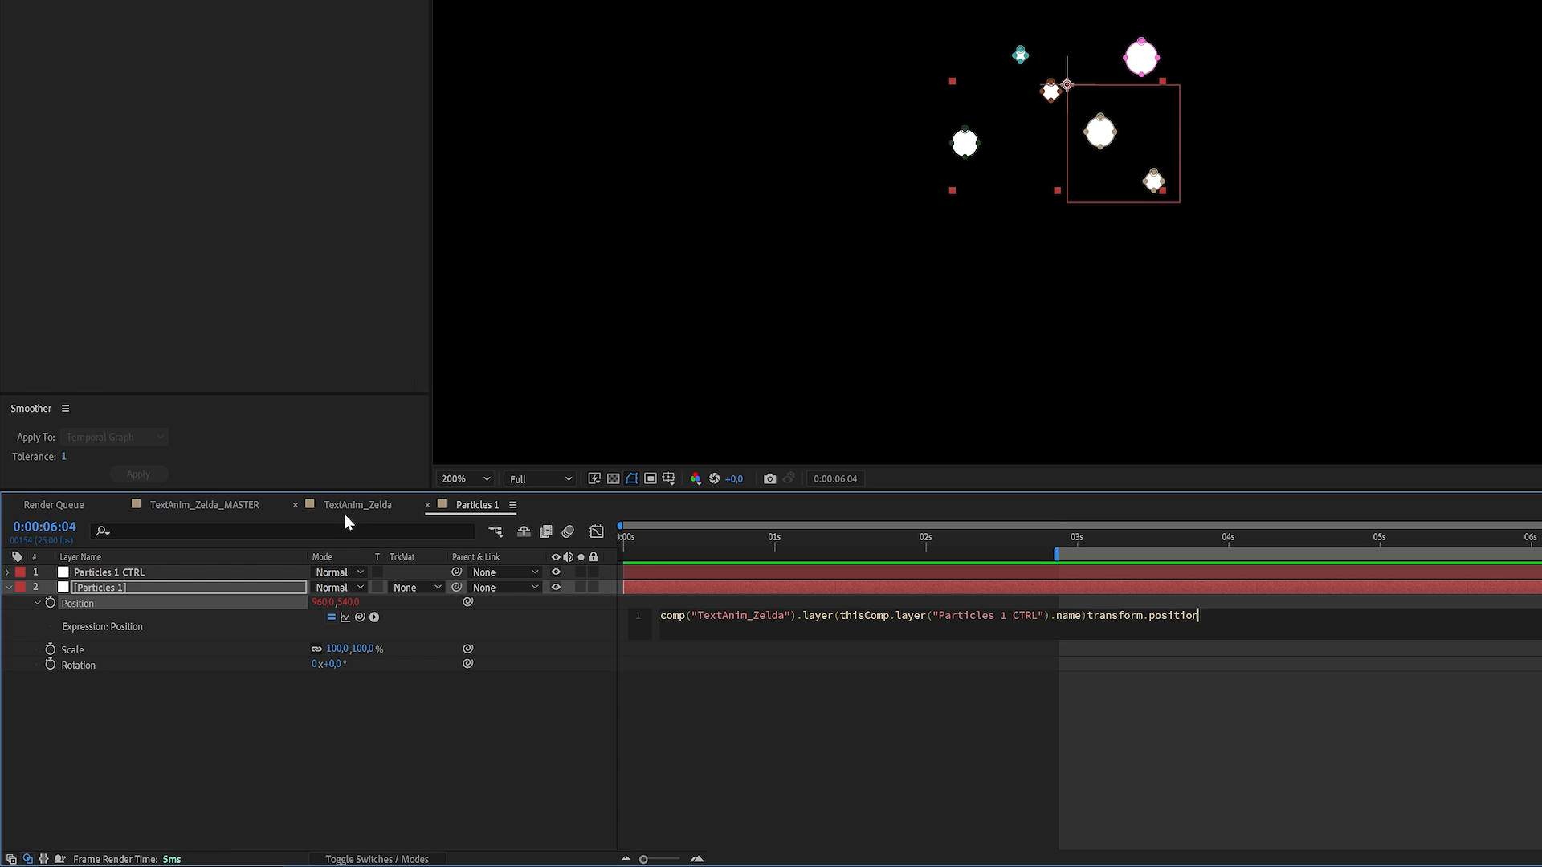
pyautogui.click(1087, 615)
pyautogui.write('.')
pyautogui.press('BackSpace')
pyautogui.write('.')
pyautogui.click(420, 801)
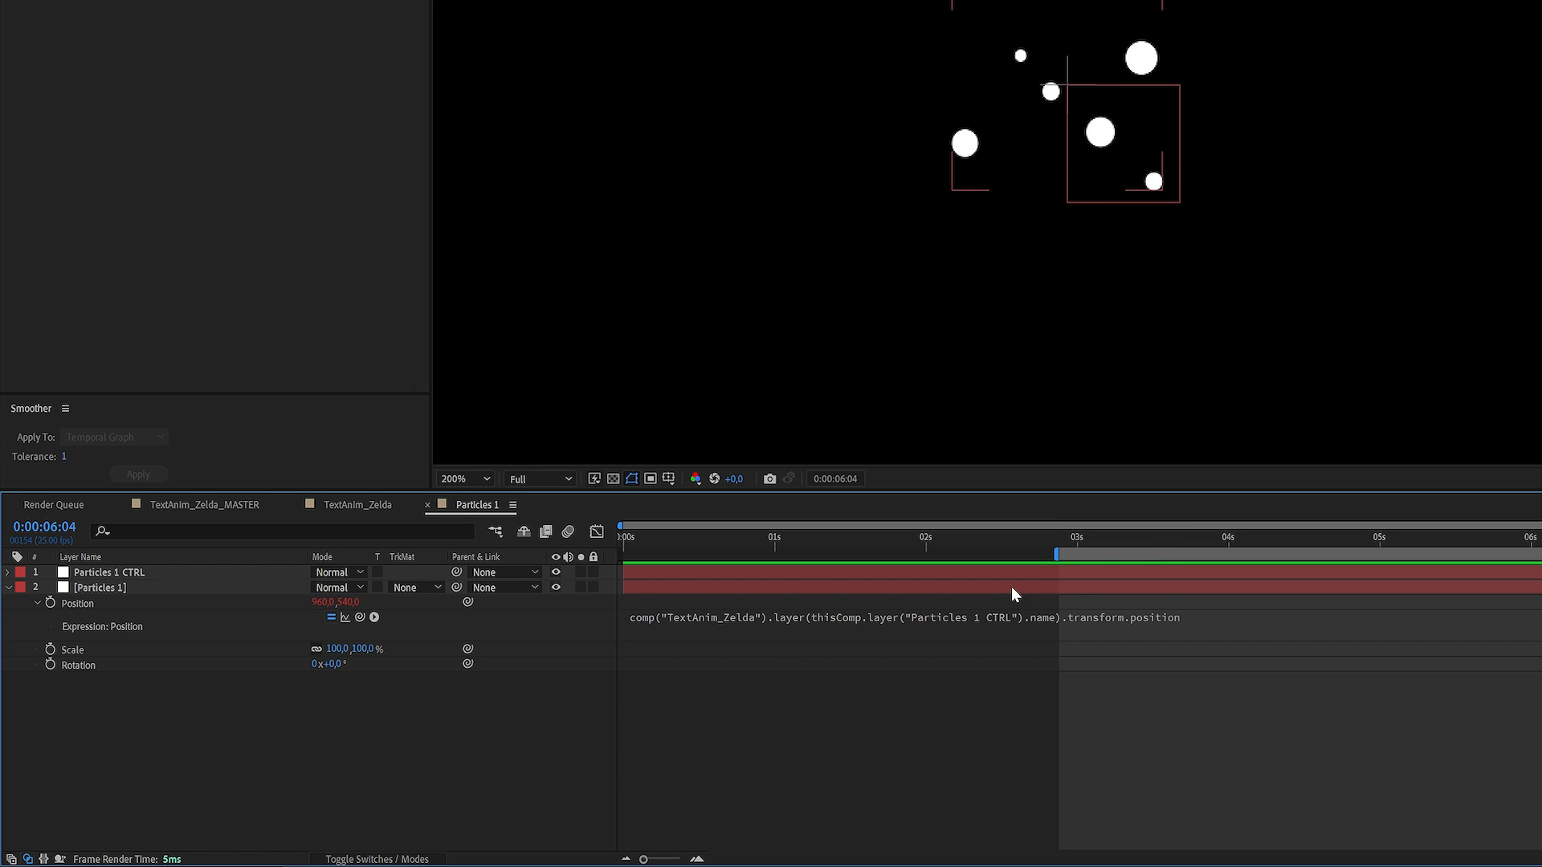
# Test the position link at 0:00:03:15 by moving the control null in TextAnim_Zelda below the title text
pyautogui.moveTo(1161, 545)
pyautogui.mouseDown()
pyautogui.moveTo(1149, 537)
pyautogui.moveTo(1168, 538)
pyautogui.mouseUp()
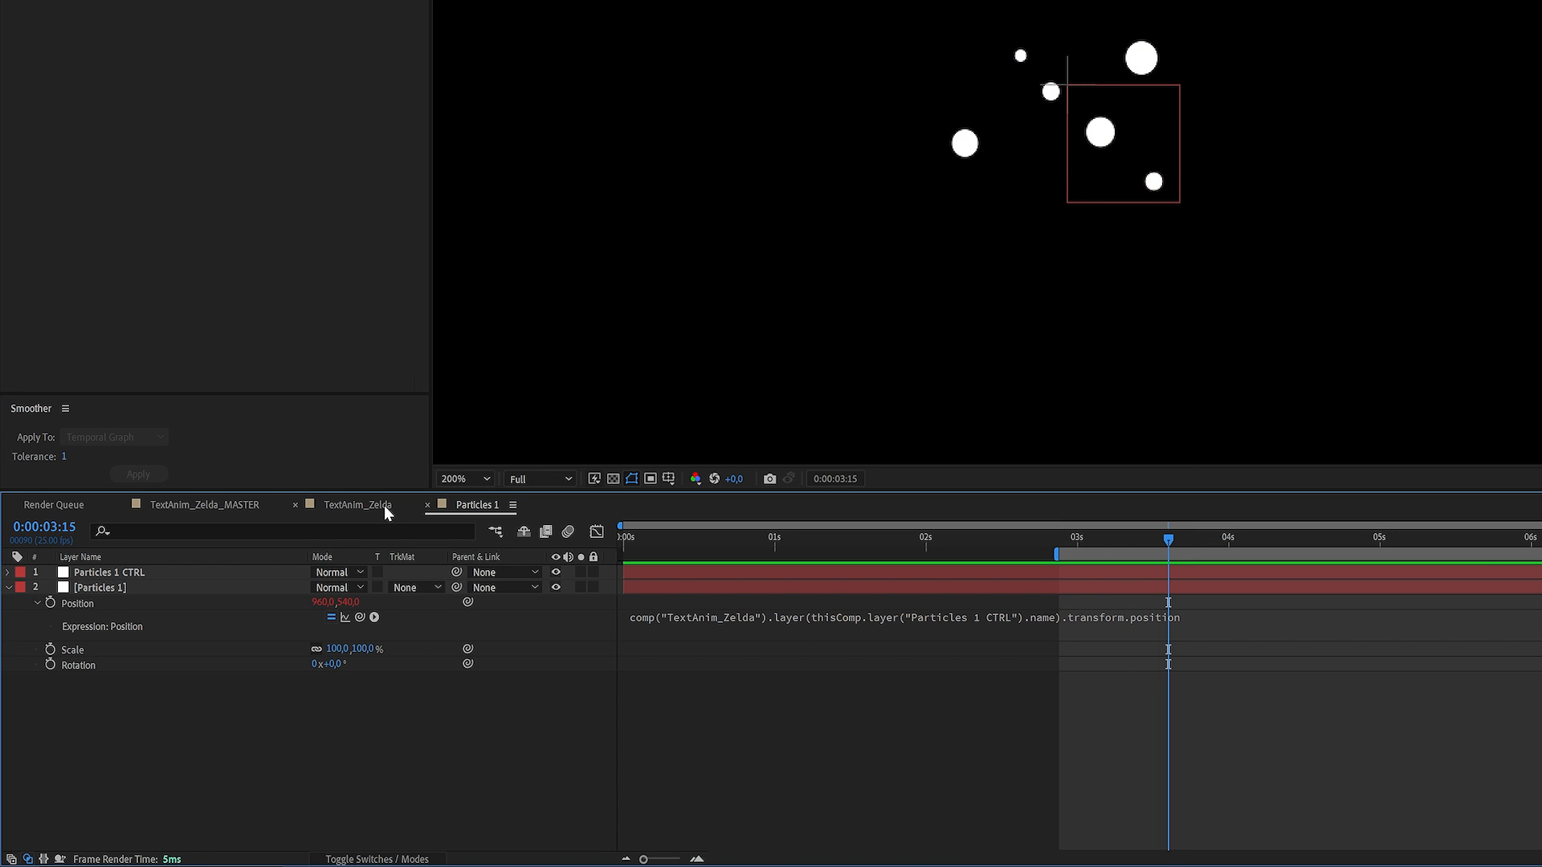
pyautogui.click(354, 504)
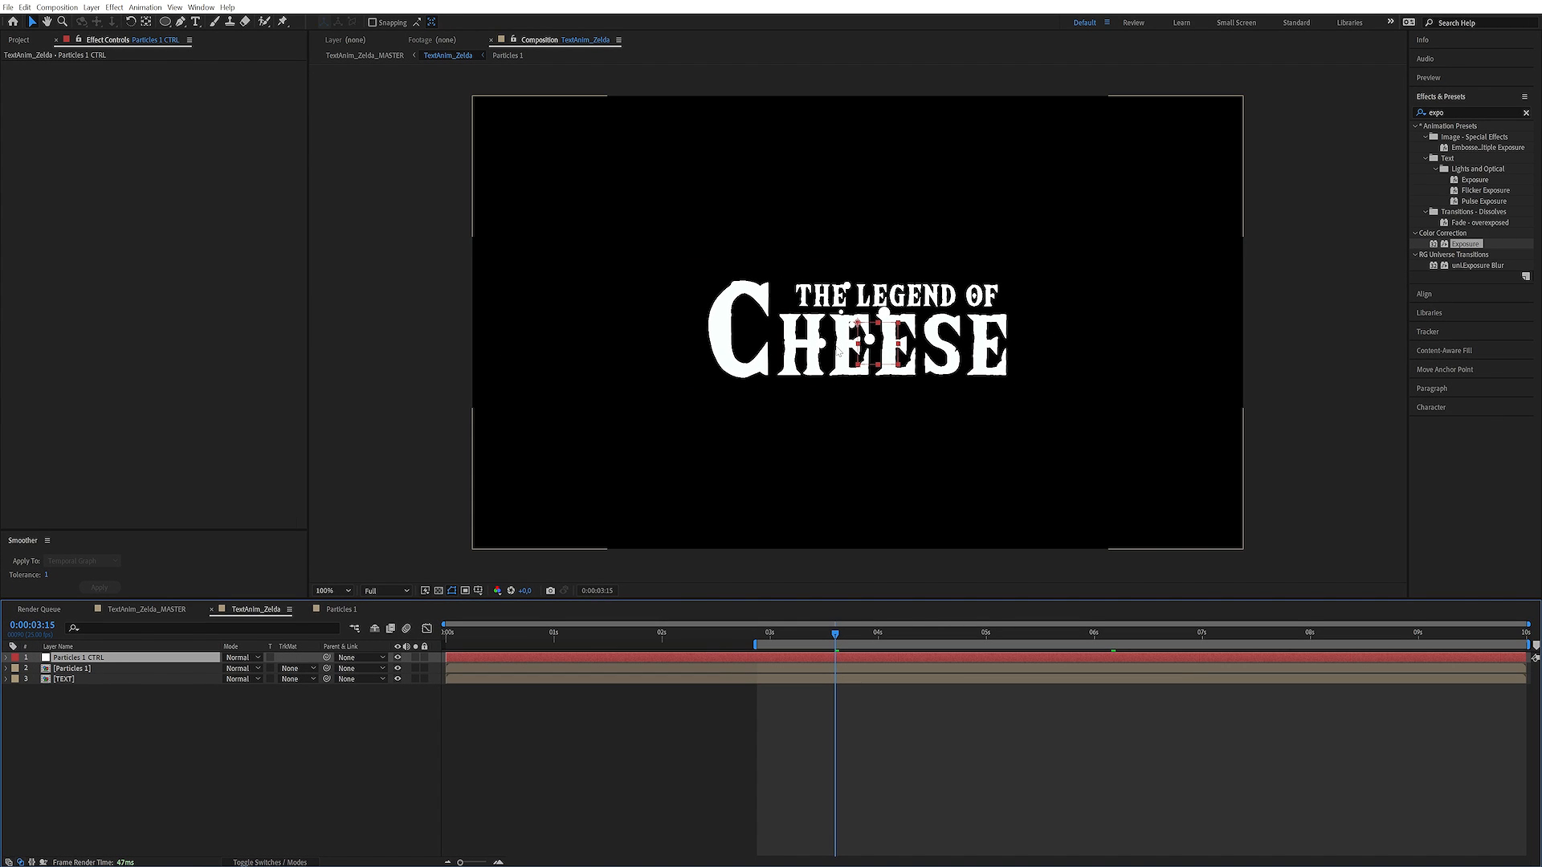
pyautogui.moveTo(838, 351); pyautogui.dragTo(750, 429)
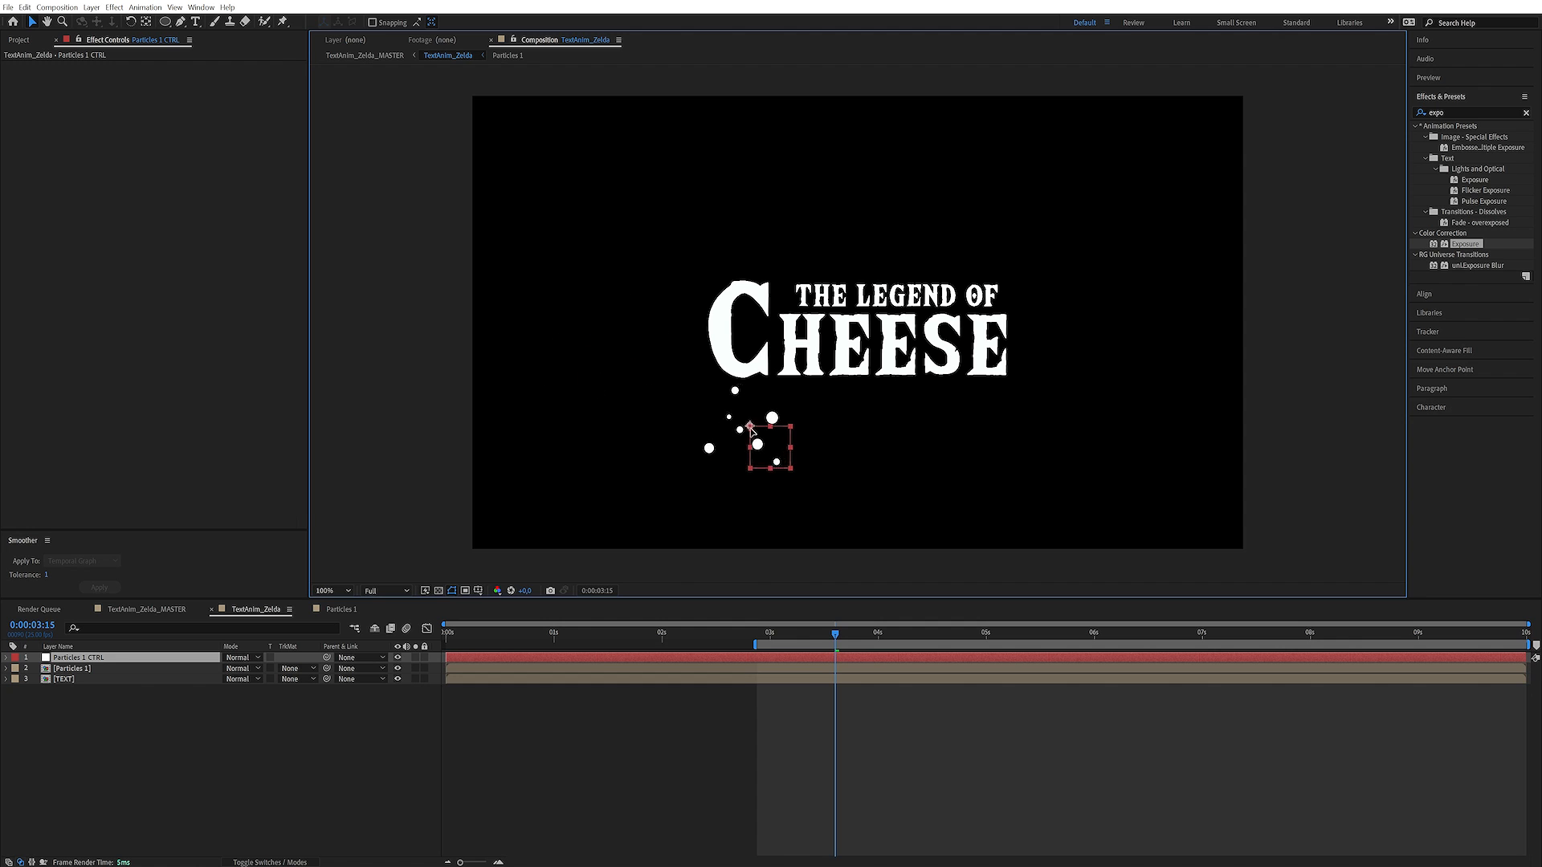
pyautogui.click(458, 527)
# Copy the Particles 1 layer's Position expression to its Scale property in the Particles 1 composition, ending it with transform.scale
pyautogui.click(342, 609)
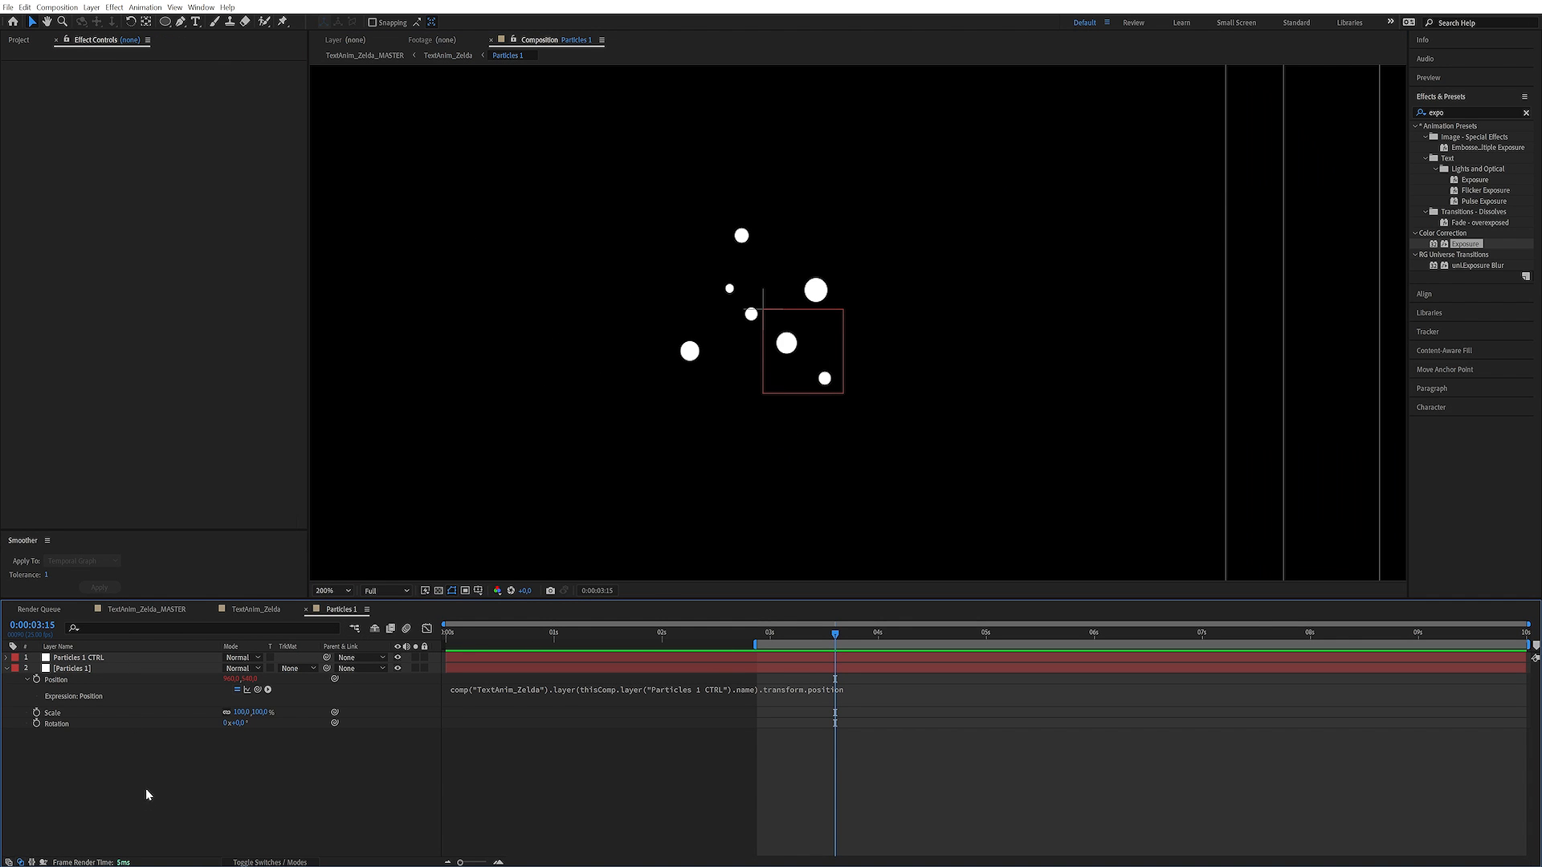
pyautogui.moveTo(147, 795); pyautogui.dragTo(107, 610)
pyautogui.click(149, 764)
pyautogui.click(101, 658)
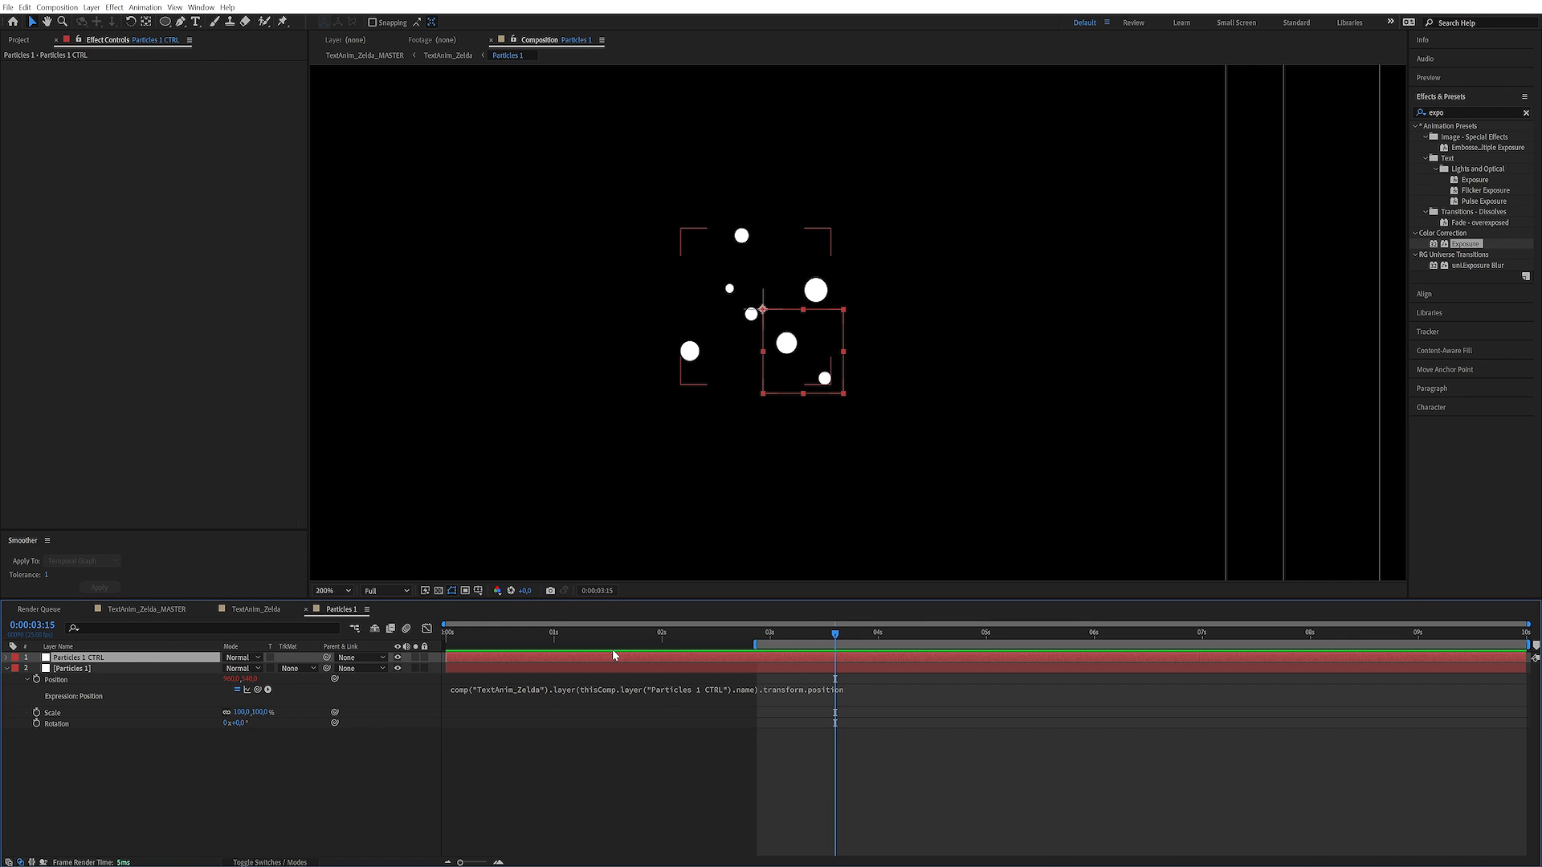
pyautogui.click(113, 751)
pyautogui.click(610, 689)
pyautogui.hotkey('ctrl', 'c')
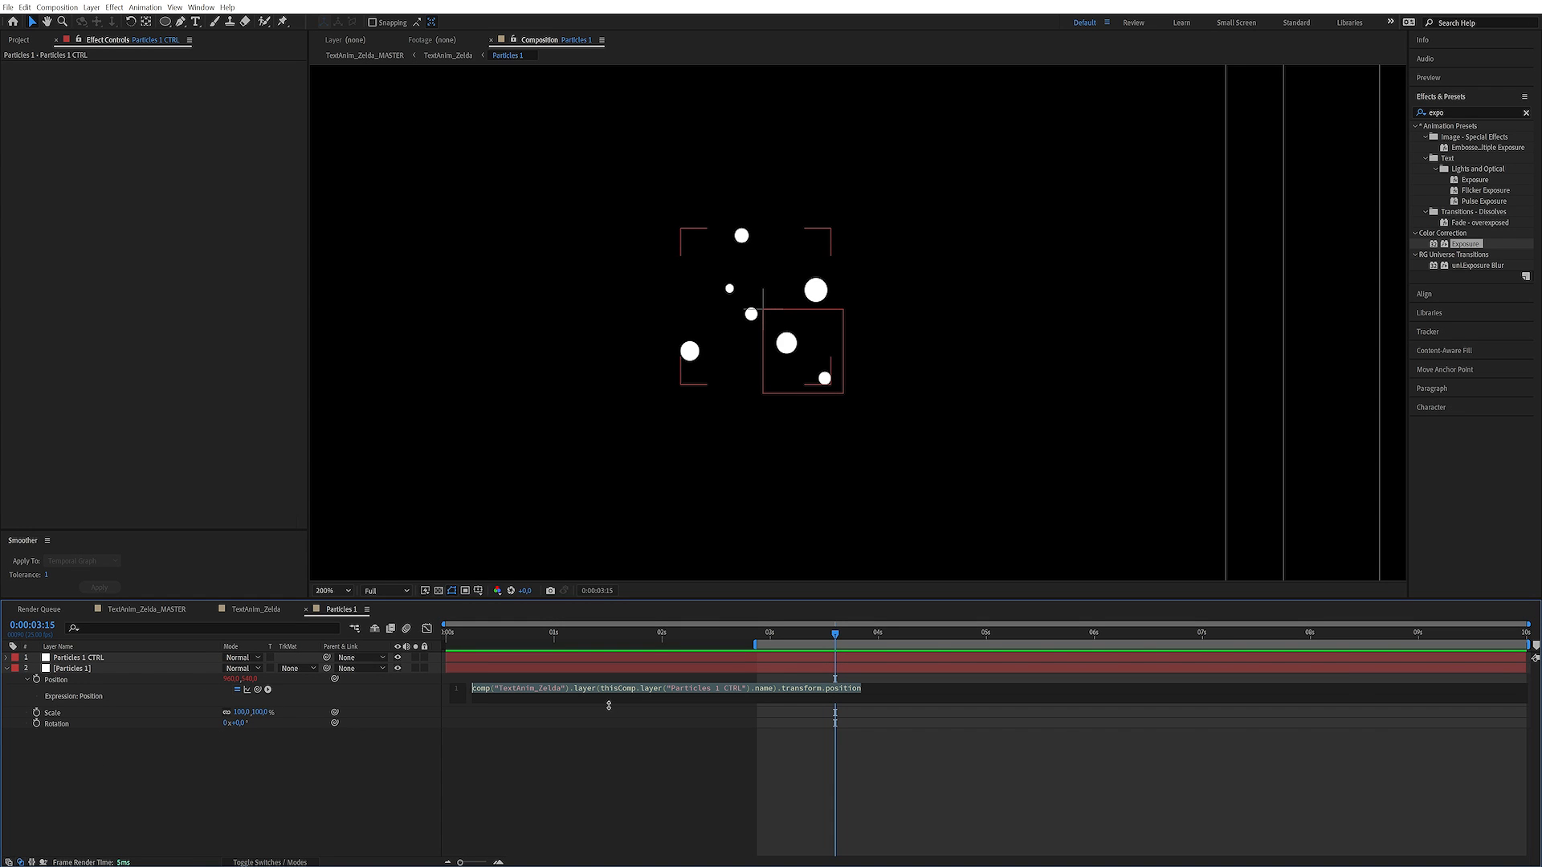
pyautogui.click(225, 785)
pyautogui.keyDown('alt'); pyautogui.click(36, 712); pyautogui.keyUp('alt')
pyautogui.hotkey('ctrl', 'v')
pyautogui.write('scale')
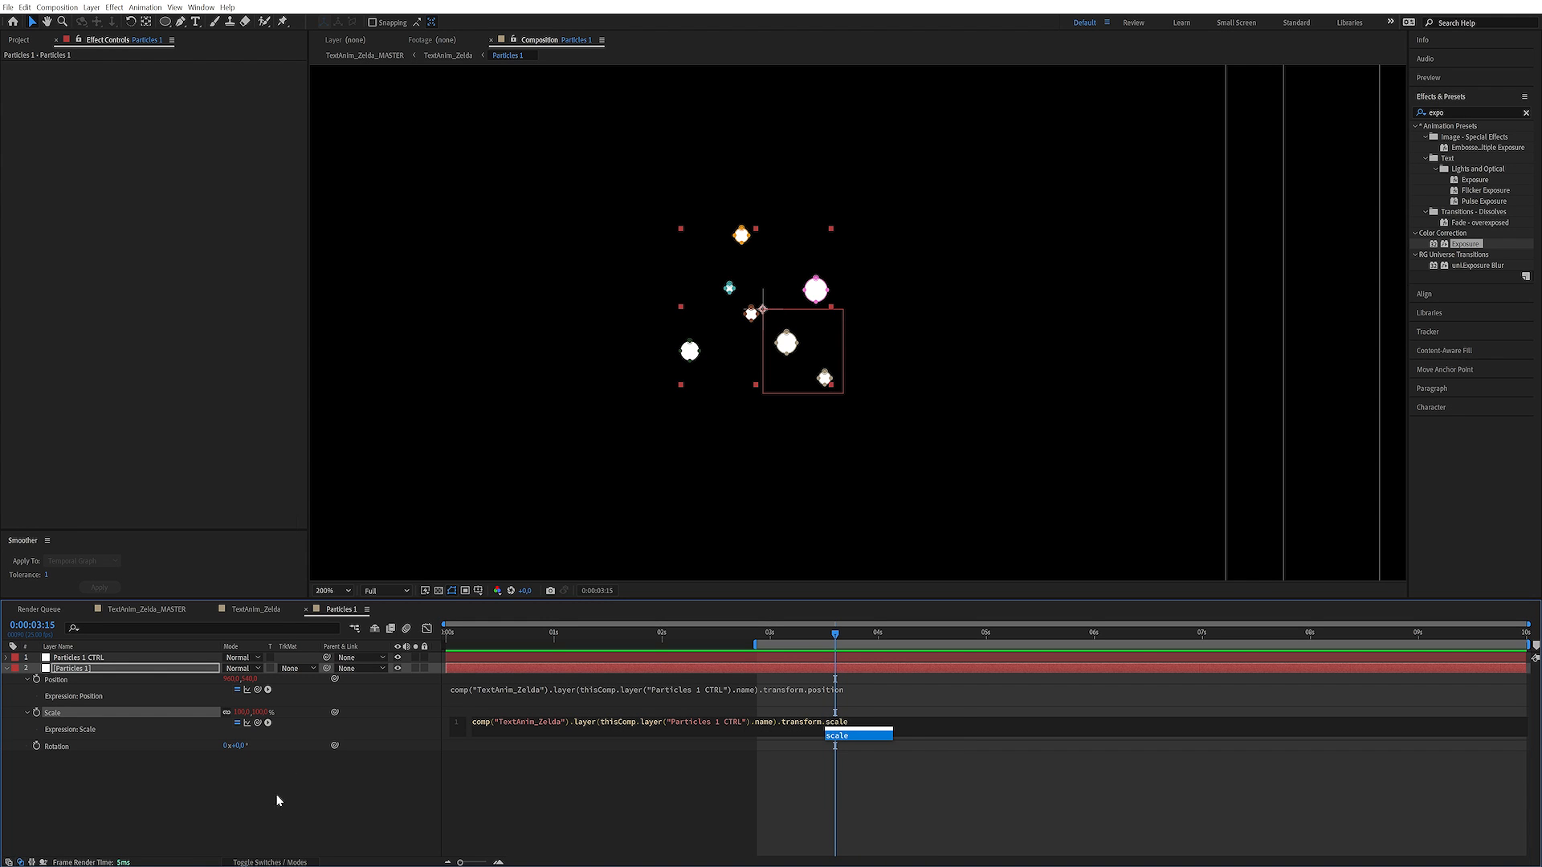
pyautogui.click(278, 801)
# Paste the same expression on the Particles 1 layer's Rotation, ending it with transform.rotation
pyautogui.keyDown('alt'); pyautogui.click(36, 745); pyautogui.keyUp('alt')
pyautogui.hotkey('ctrl', 'v')
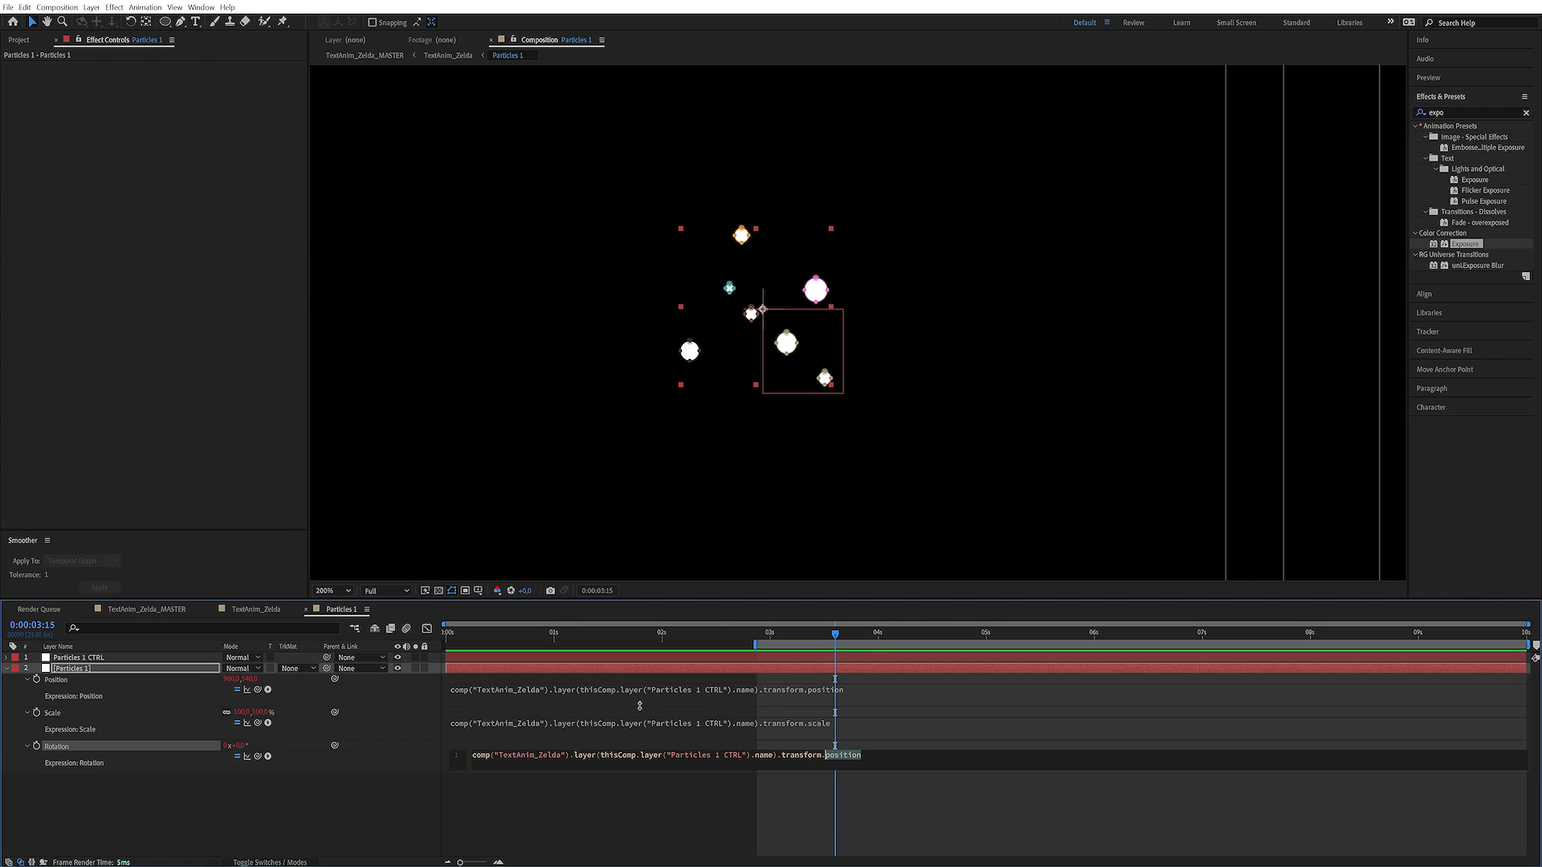
pyautogui.write('rotst')
pyautogui.press('BackSpace')
pyautogui.write('a')
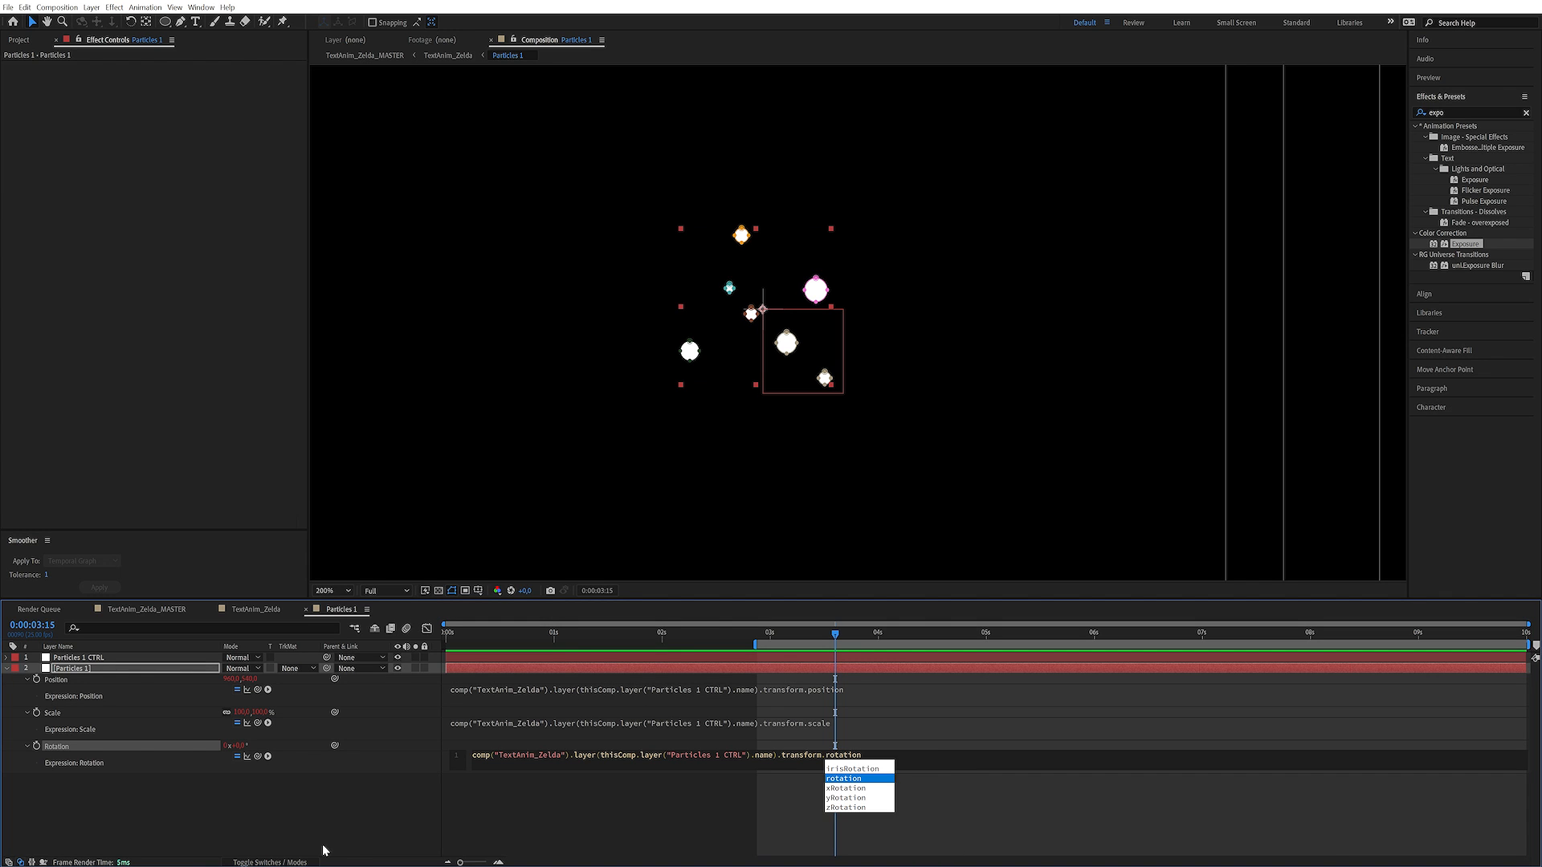
pyautogui.write('tion')
pyautogui.click(324, 849)
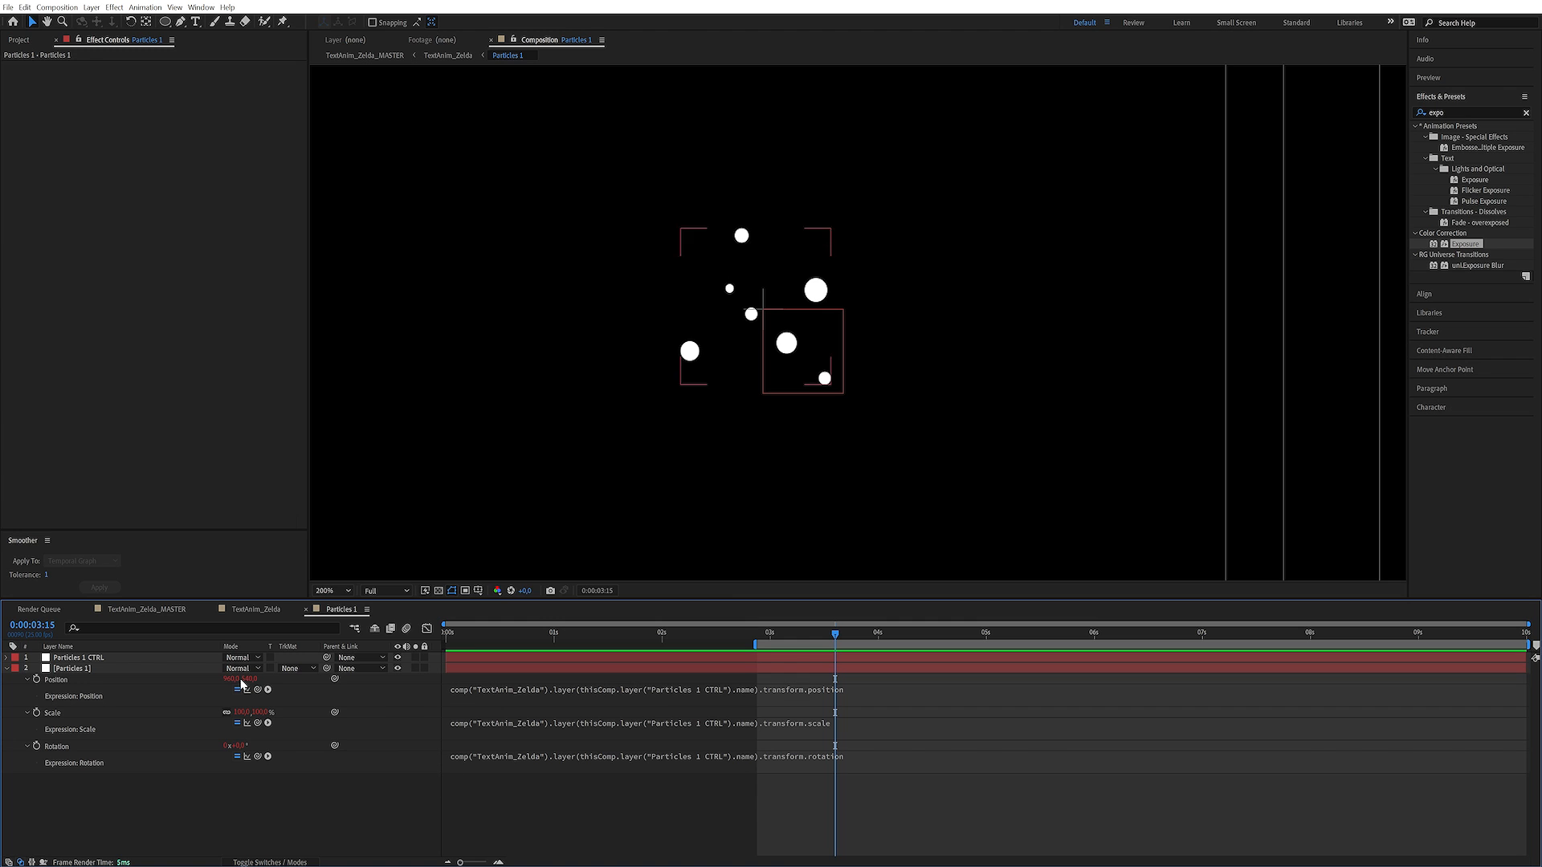
# Copy the Map White To colour code from the TEXT layer's Tint 2 effect in TextAnim_Zelda
pyautogui.click(249, 611)
pyautogui.click(170, 491)
pyautogui.hotkey('ctrl', 'c')
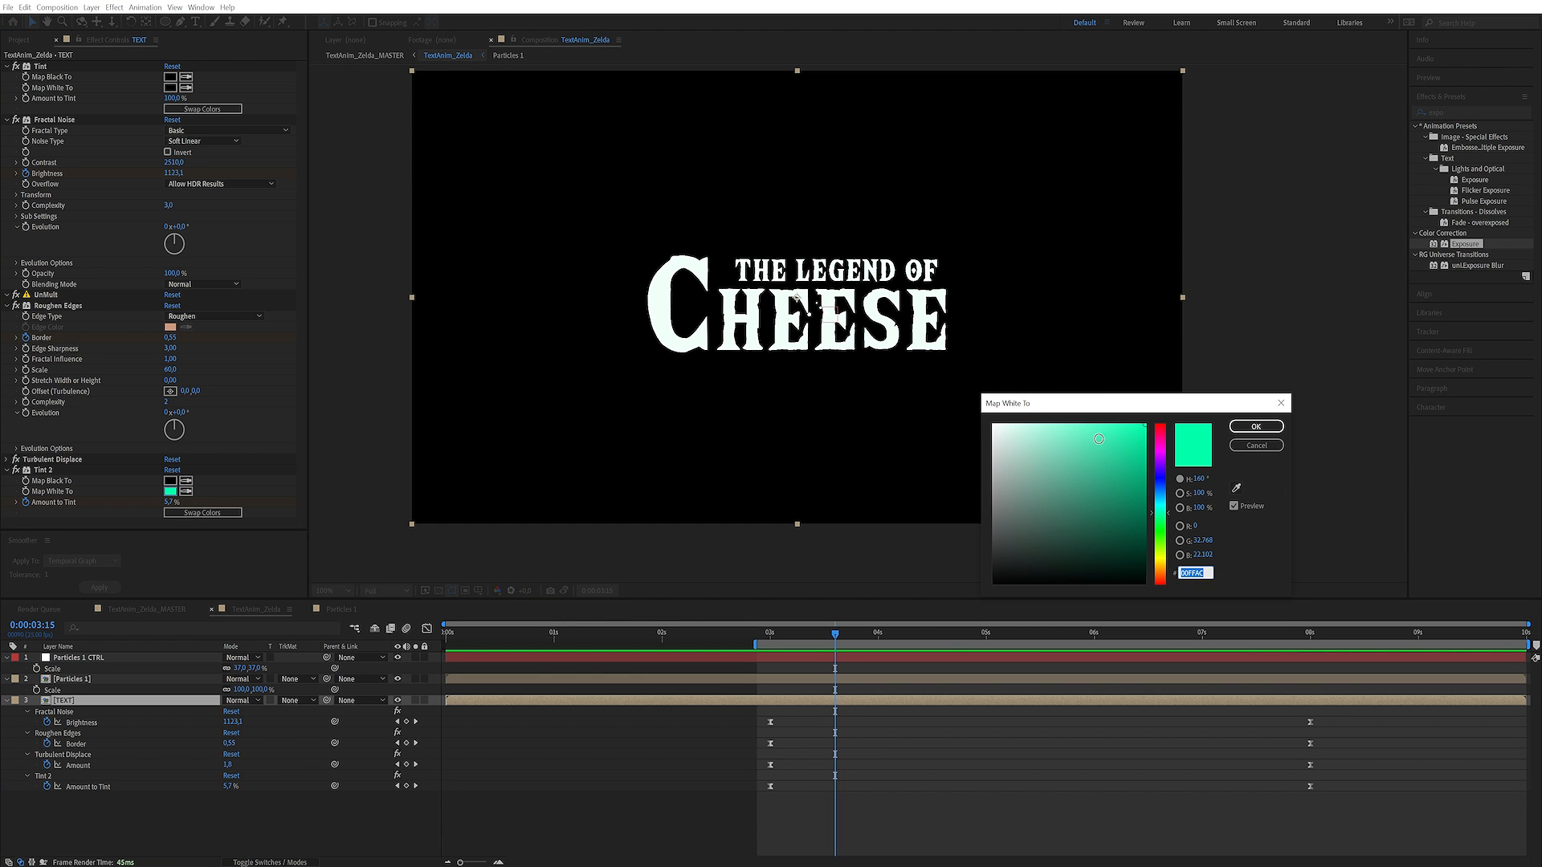
pyautogui.click(1277, 445)
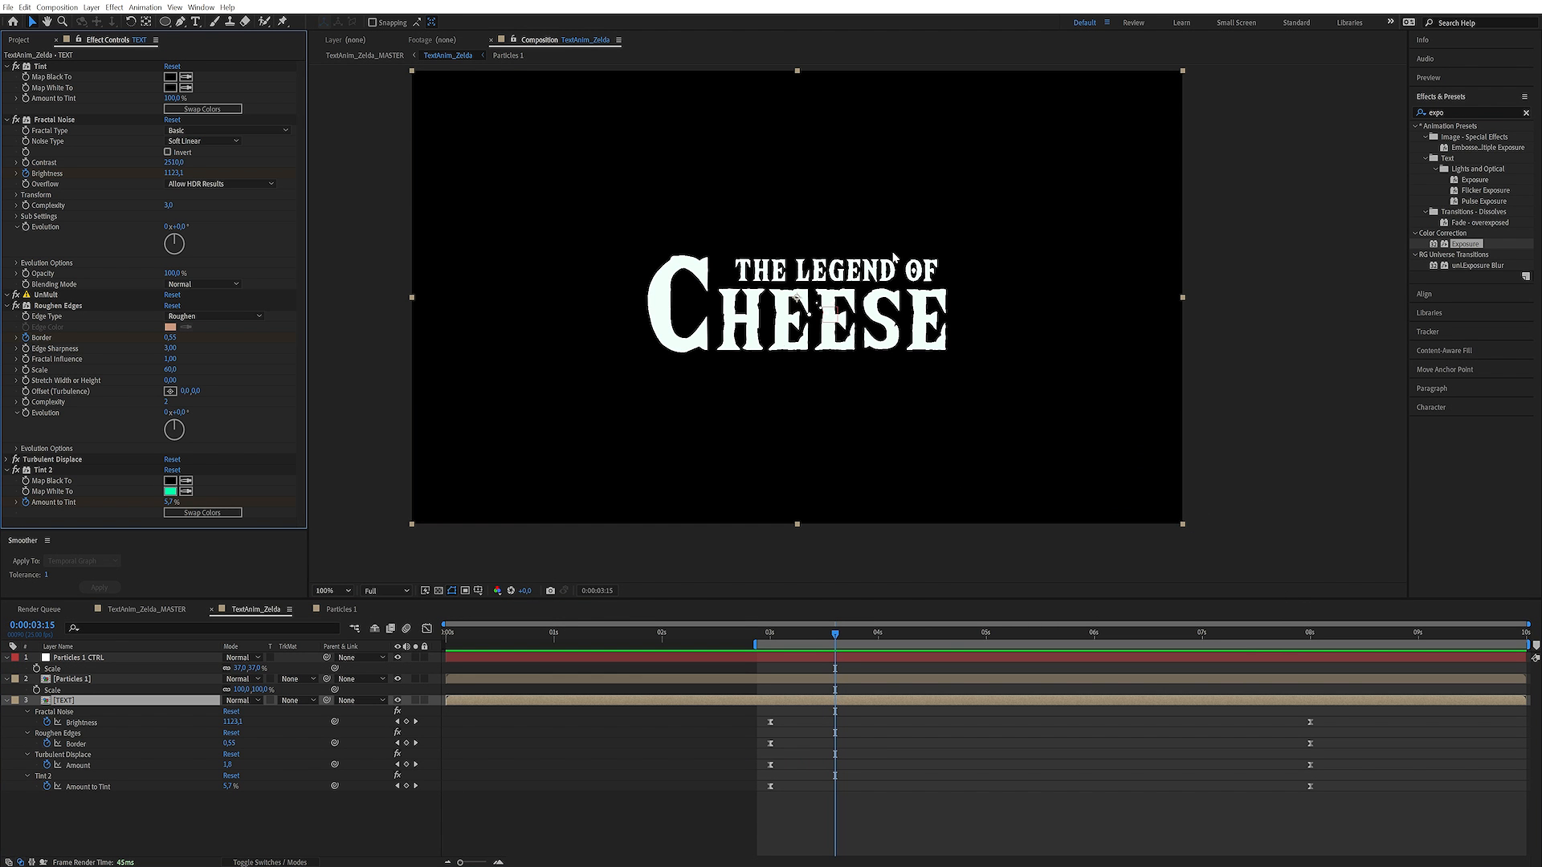
# Apply a Tint effect to the Particles 1 layer in TextAnim_Zelda
pyautogui.click(105, 679)
pyautogui.click(1462, 114)
pyautogui.write('tint')
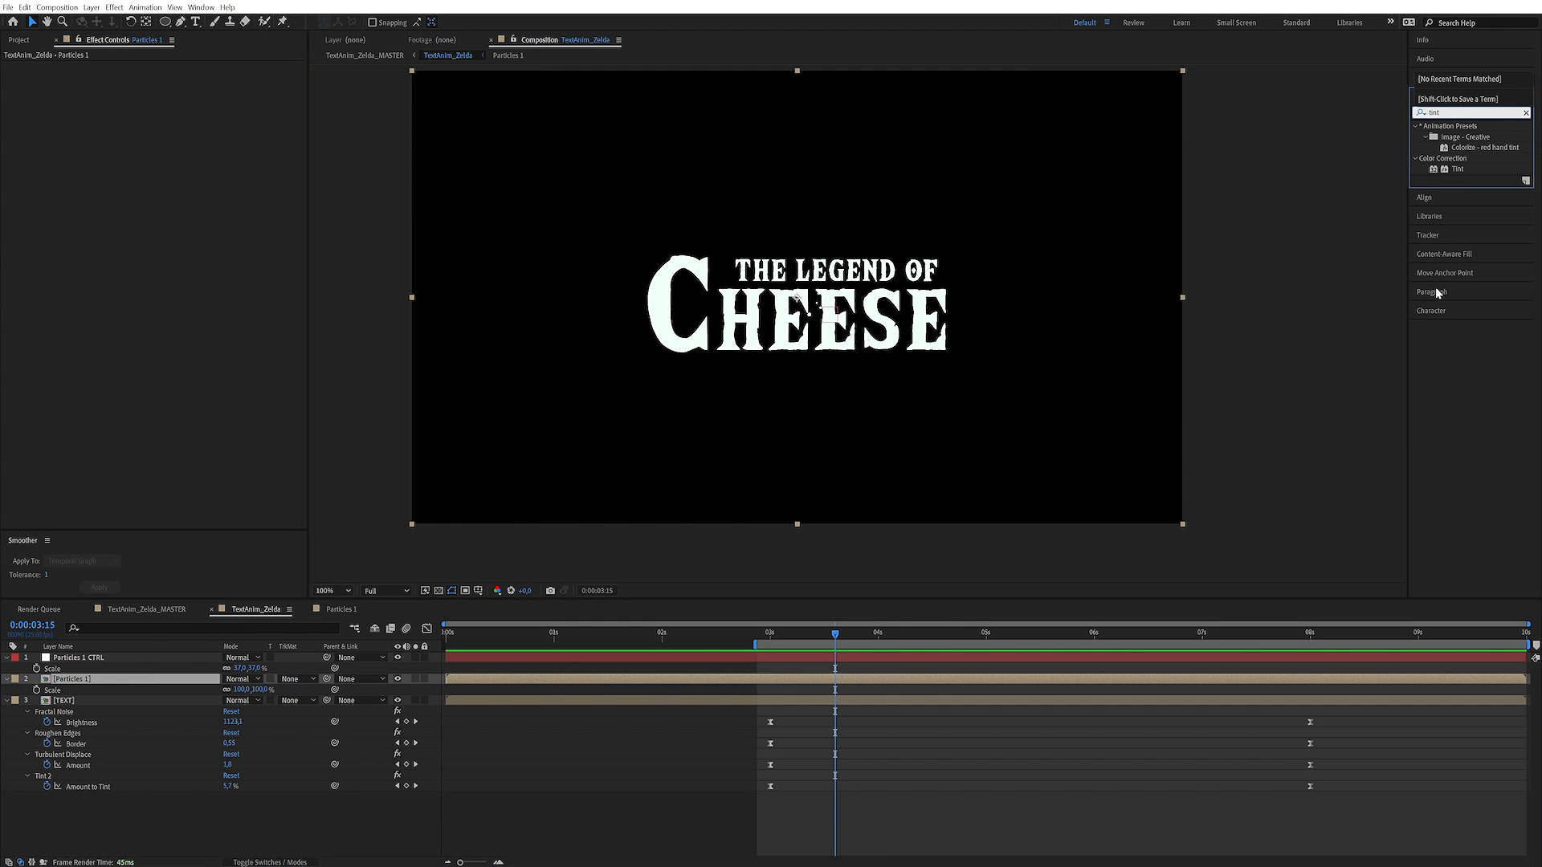
pyautogui.doubleClick(1455, 170)
# Set both Map Black To and Map White To of the Particles 1 Tint to the copied green 00FFAC
pyautogui.click(169, 78)
pyautogui.hotkey('ctrl', 'v')
pyautogui.press('Return')
pyautogui.click(171, 88)
pyautogui.hotkey('ctrl', 'v')
pyautogui.press('Return')
# Reveal Position and Rotation alongside Scale on Particles 1 CTRL and set a Position keyframe at 0:00:03:00
pyautogui.moveTo(847, 632); pyautogui.dragTo(767, 648)
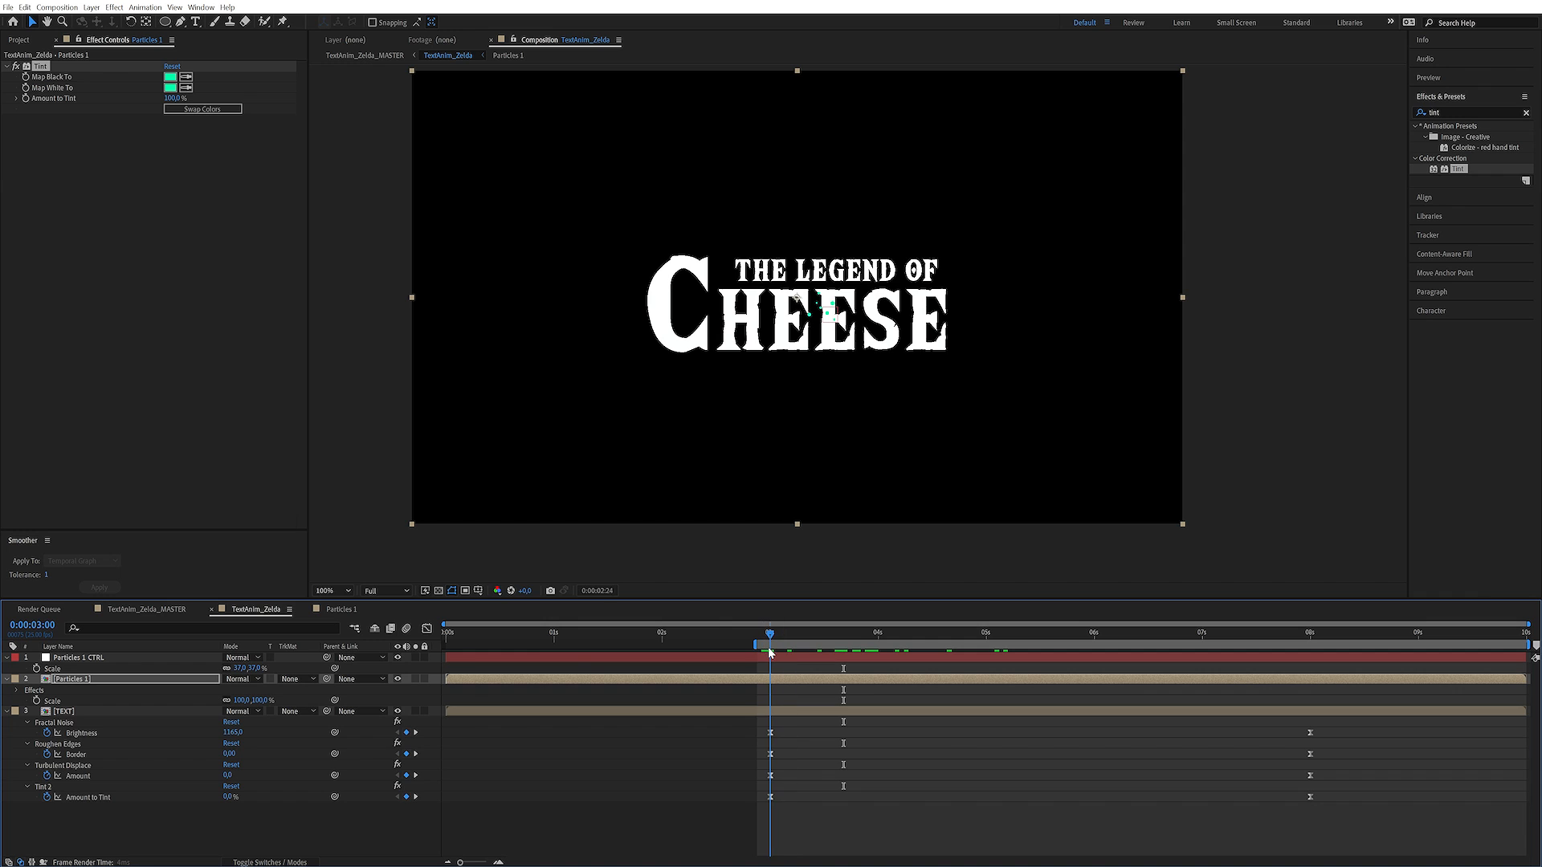
pyautogui.click(111, 658)
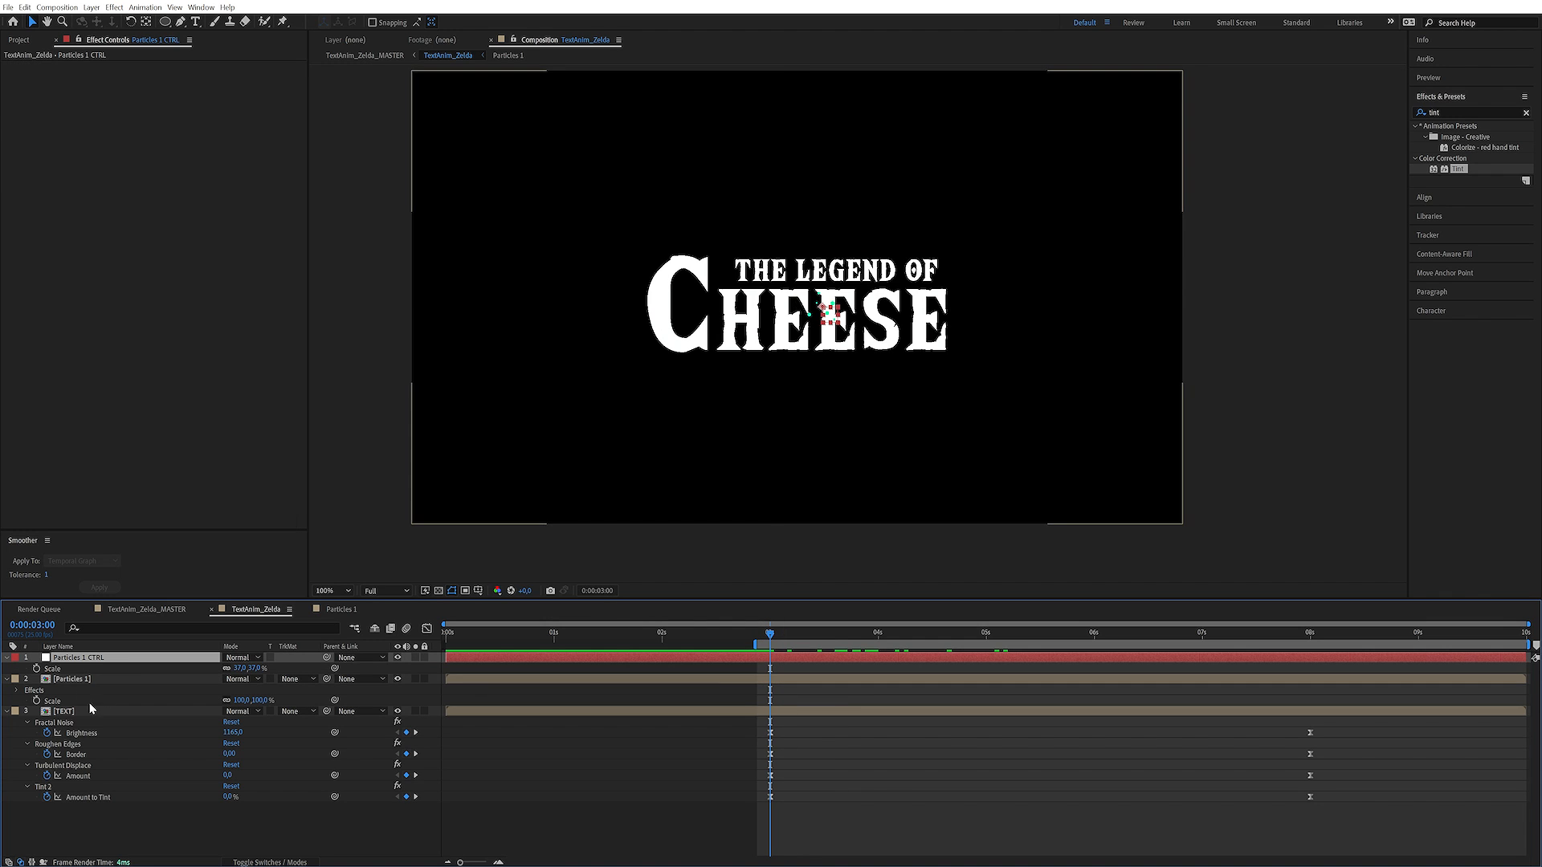
pyautogui.hotkey('shift', 'p')
pyautogui.hotkey('shift', 'r')
pyautogui.click(36, 669)
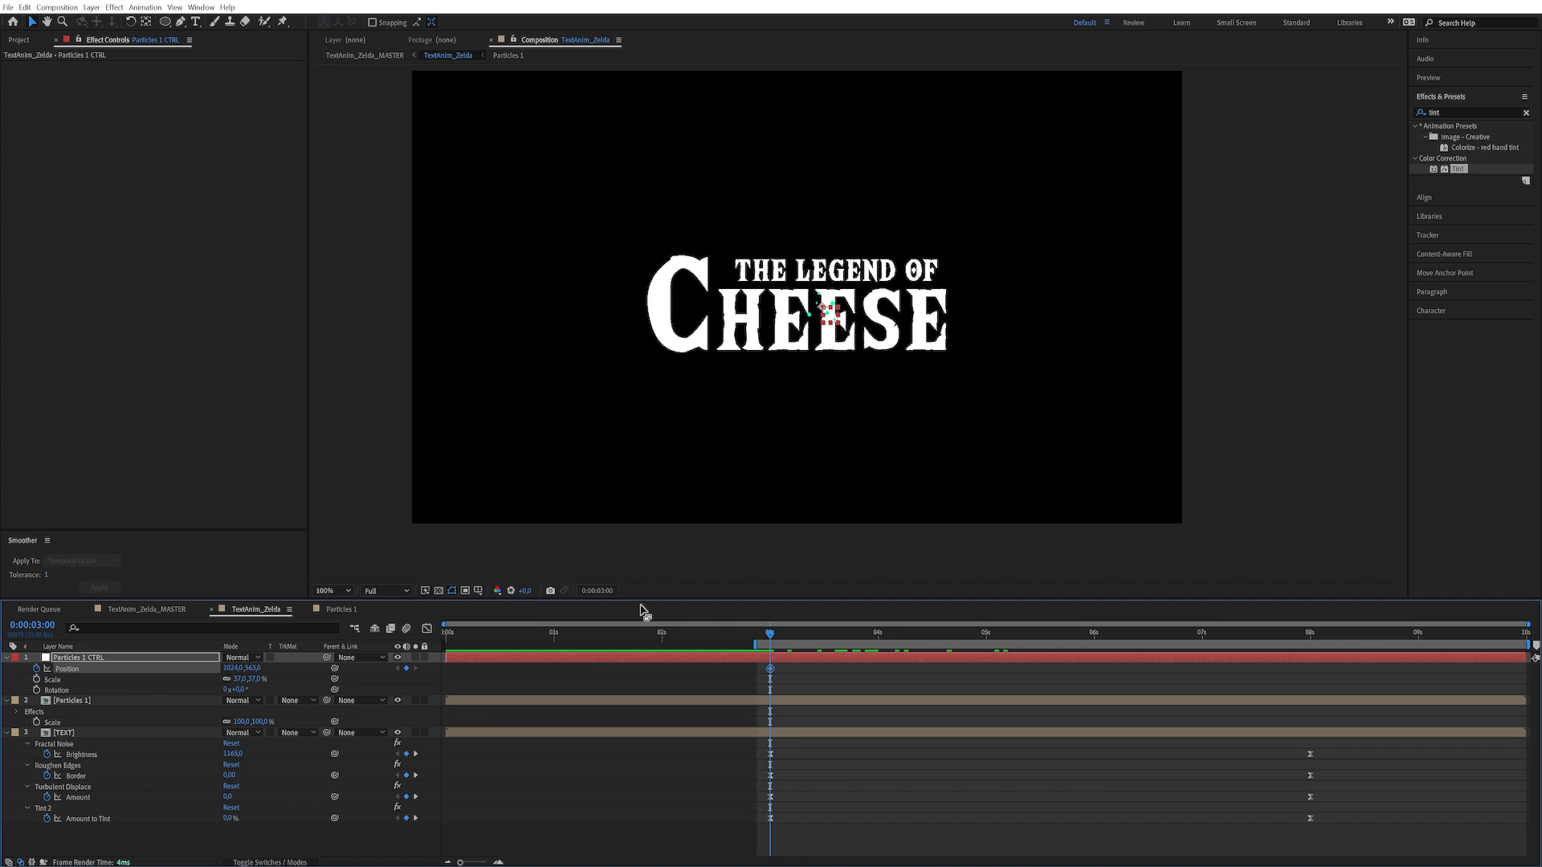
# At 0:00:08:00, move Particles 1 CTRL above the frame's upper edge and bend its motion path into an S-curve
pyautogui.moveTo(1255, 634); pyautogui.dragTo(1312, 646)
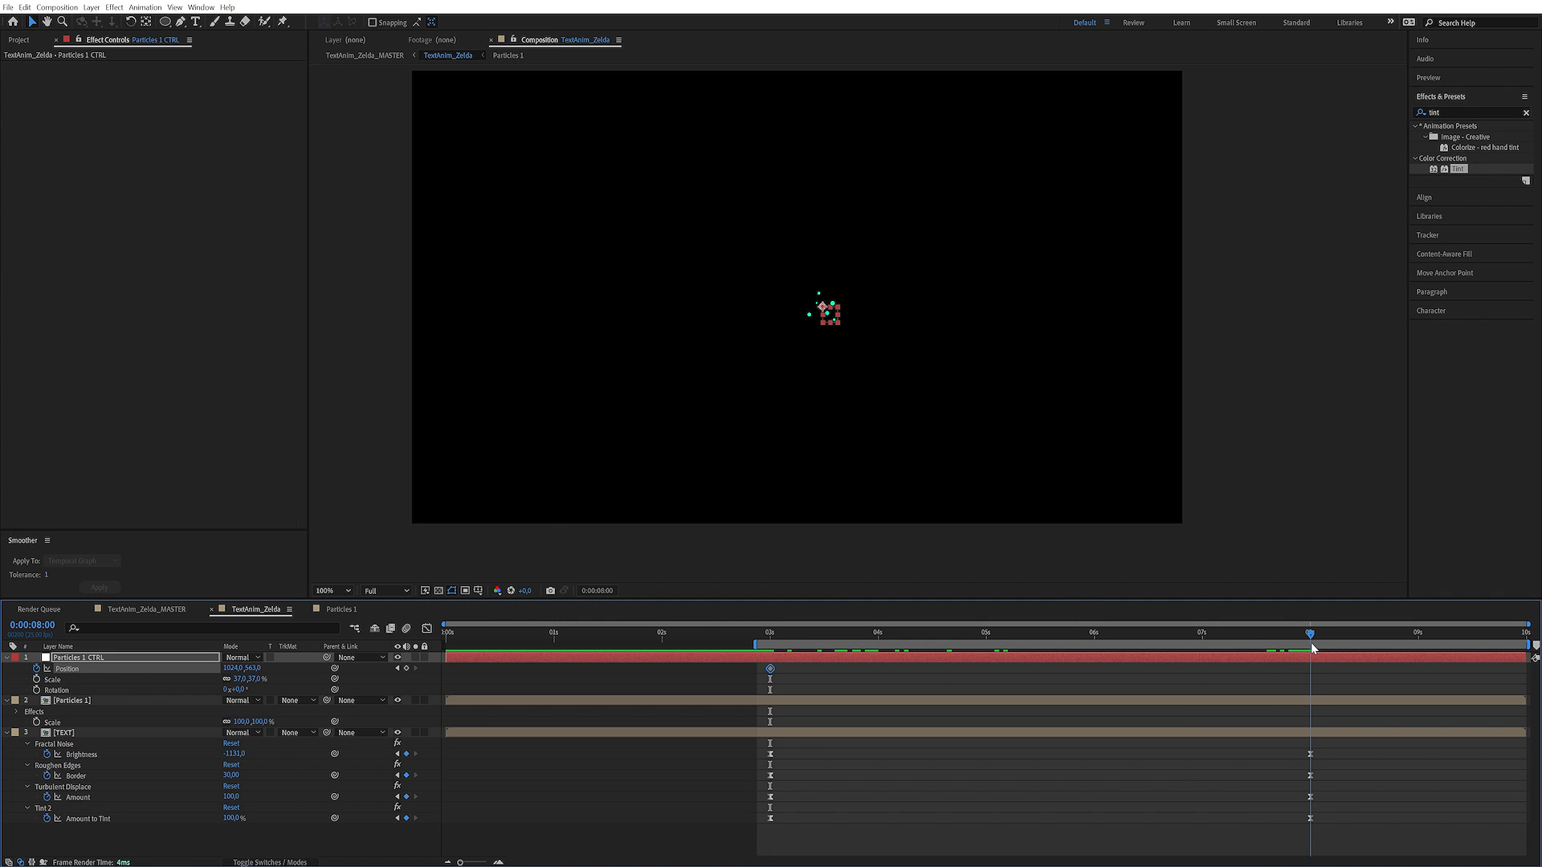
pyautogui.moveTo(825, 310)
pyautogui.mouseDown()
pyautogui.moveTo(716, 48)
pyautogui.moveTo(693, 73)
pyautogui.mouseUp()
pyautogui.press('space')
pyautogui.moveTo(729, 127)
pyautogui.mouseDown()
pyautogui.moveTo(706, 160)
pyautogui.moveTo(757, 113)
pyautogui.mouseUp()
pyautogui.moveTo(776, 321); pyautogui.dragTo(692, 304)
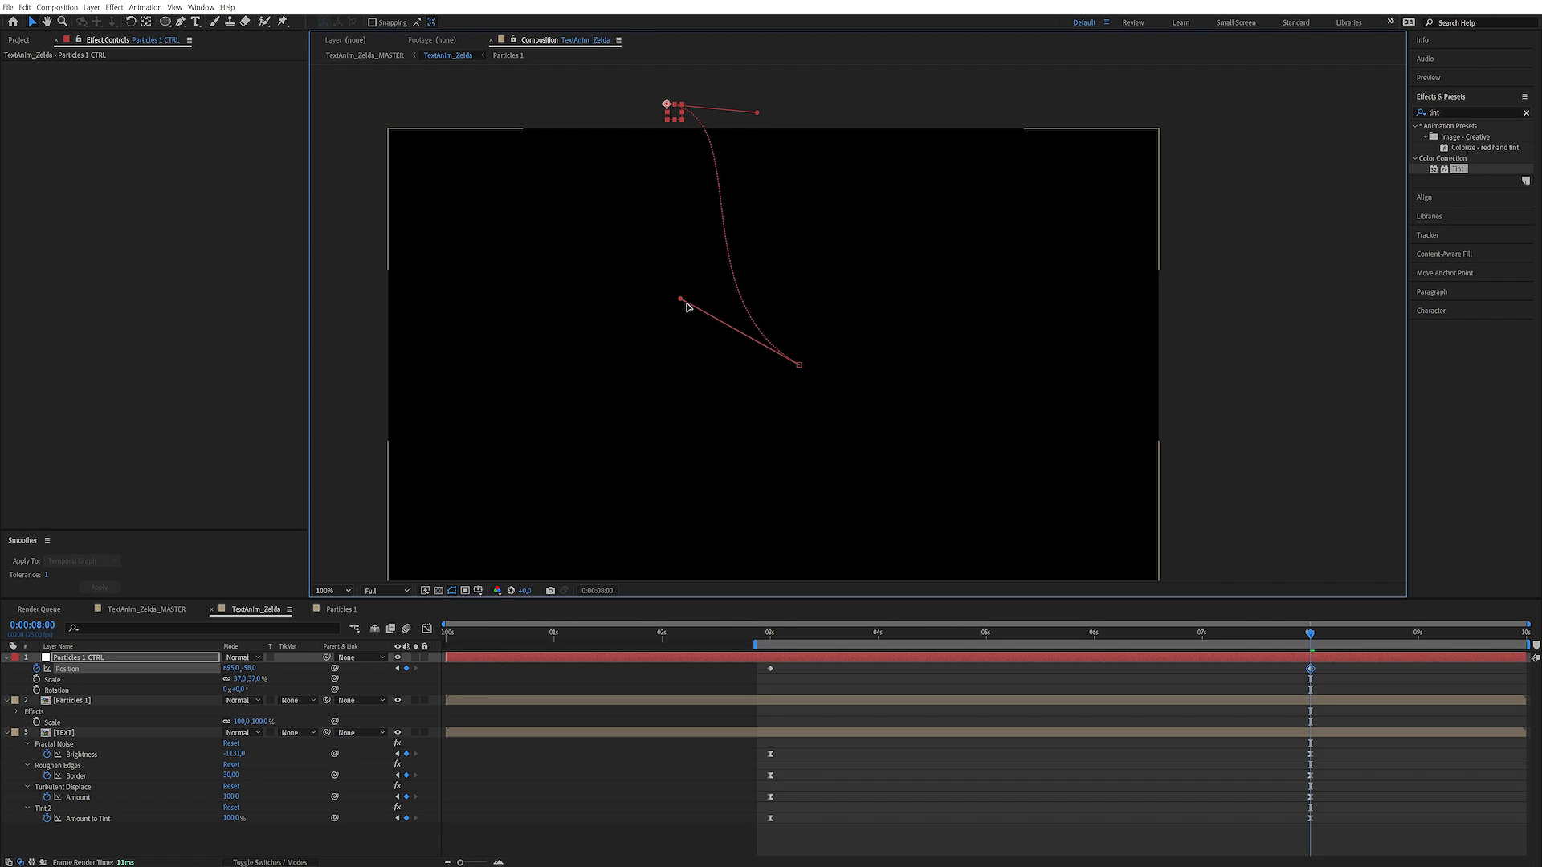
# Ease the 0:00:03:00 Position keyframe of Particles 1 CTRL by entering 0 in its Keyframe Velocity settings
pyautogui.moveTo(1217, 635); pyautogui.dragTo(943, 639)
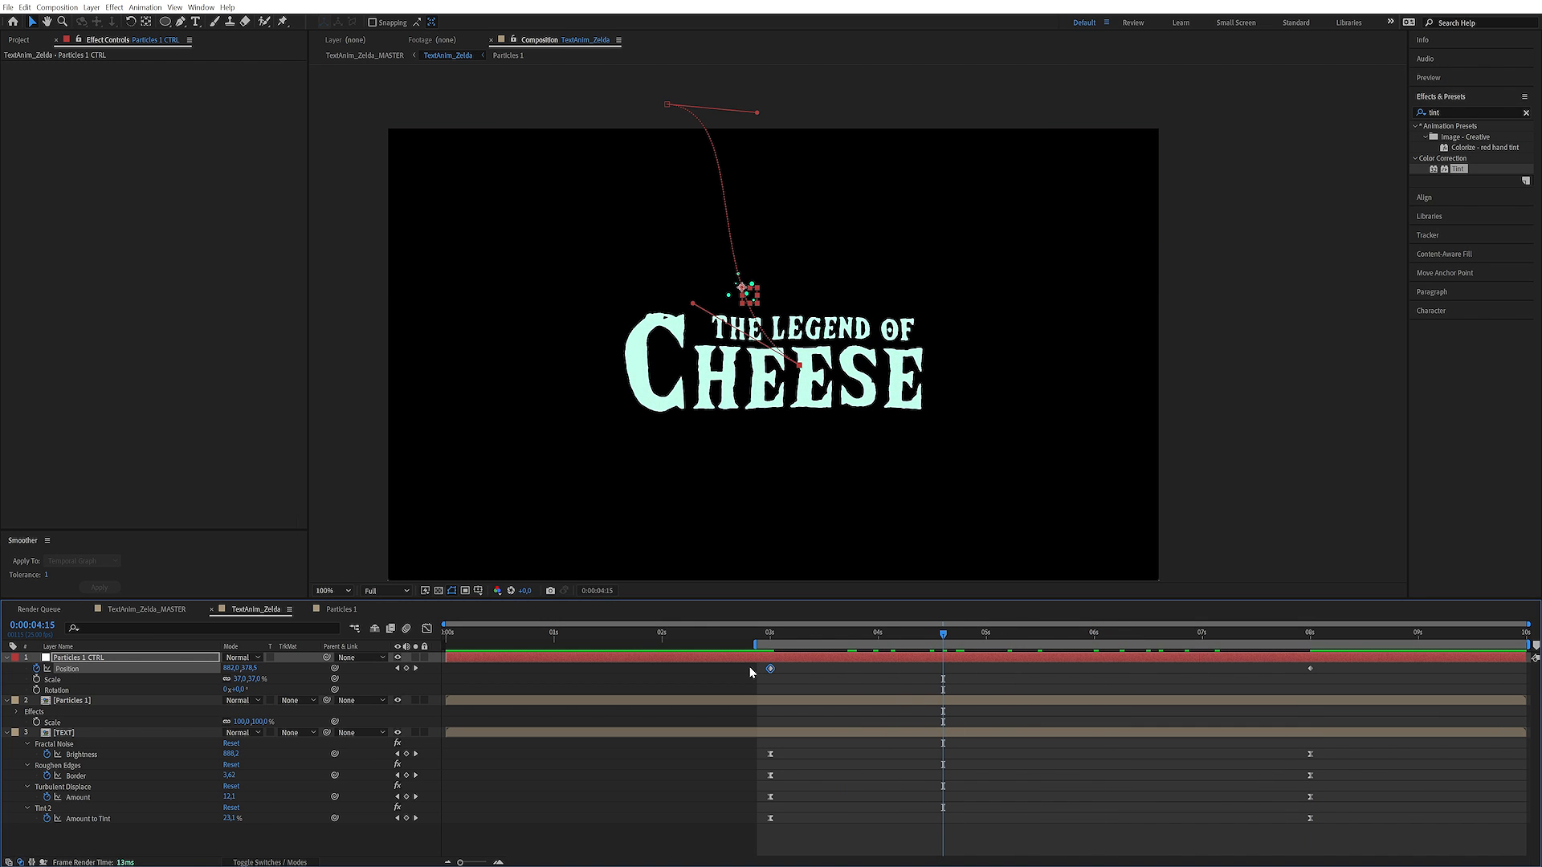
pyautogui.hotkey('ctrl', 'shift', 'k')
pyautogui.click(871, 412)
pyautogui.write('0')
pyautogui.press('Return')
# Keyframe the Rotation of Particles 1 CTRL from 0° at 0:00:03:00 to 190° at 0:00:08:00
pyautogui.click(773, 635)
pyautogui.press('pageup')
pyautogui.click(360, 687)
pyautogui.click(36, 690)
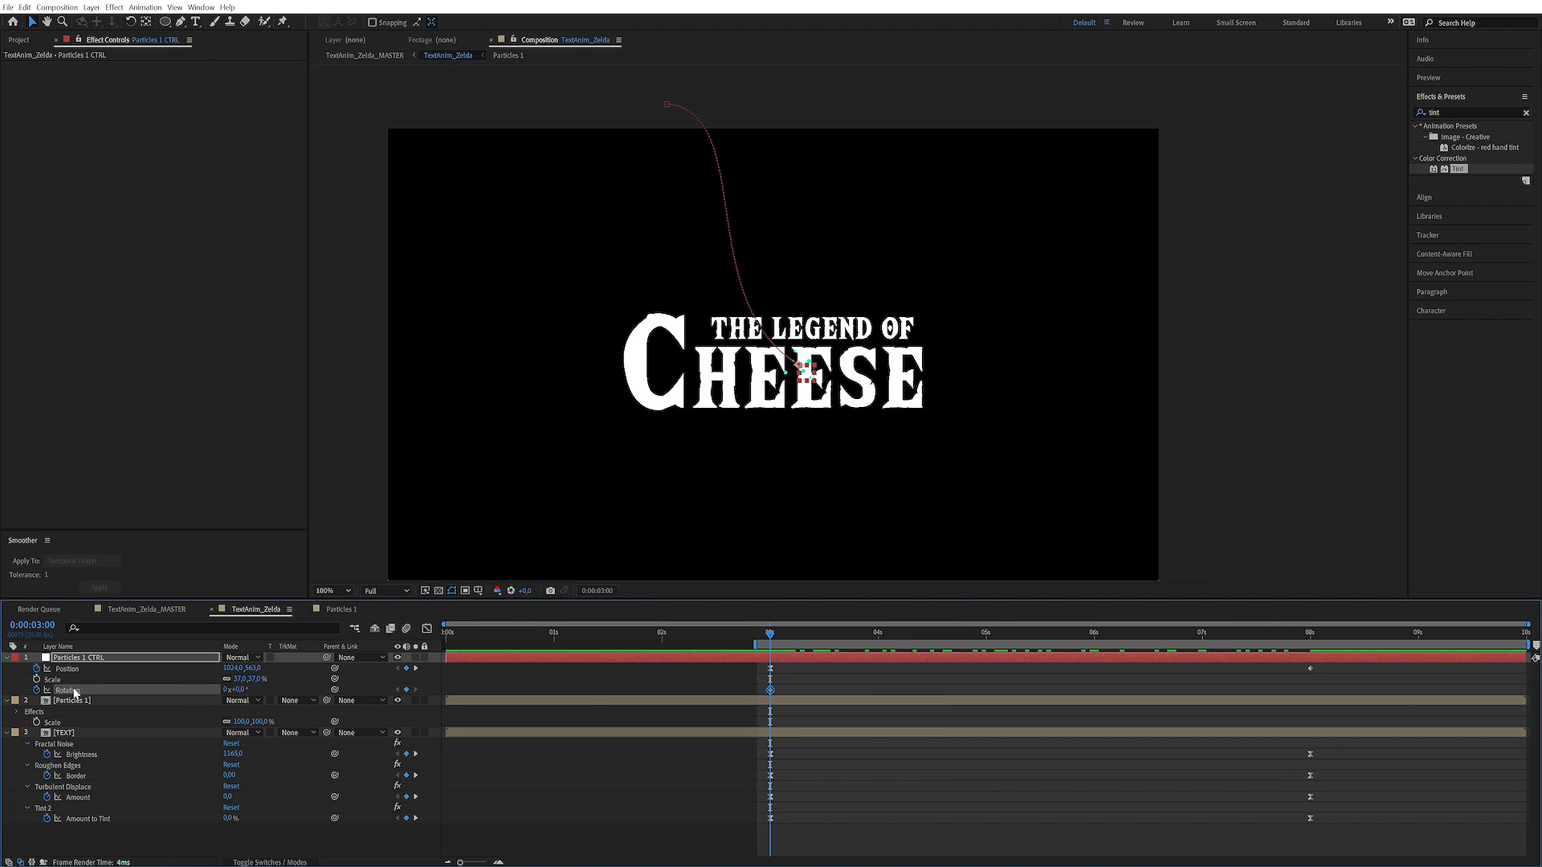
pyautogui.click(1310, 633)
pyautogui.click(243, 691)
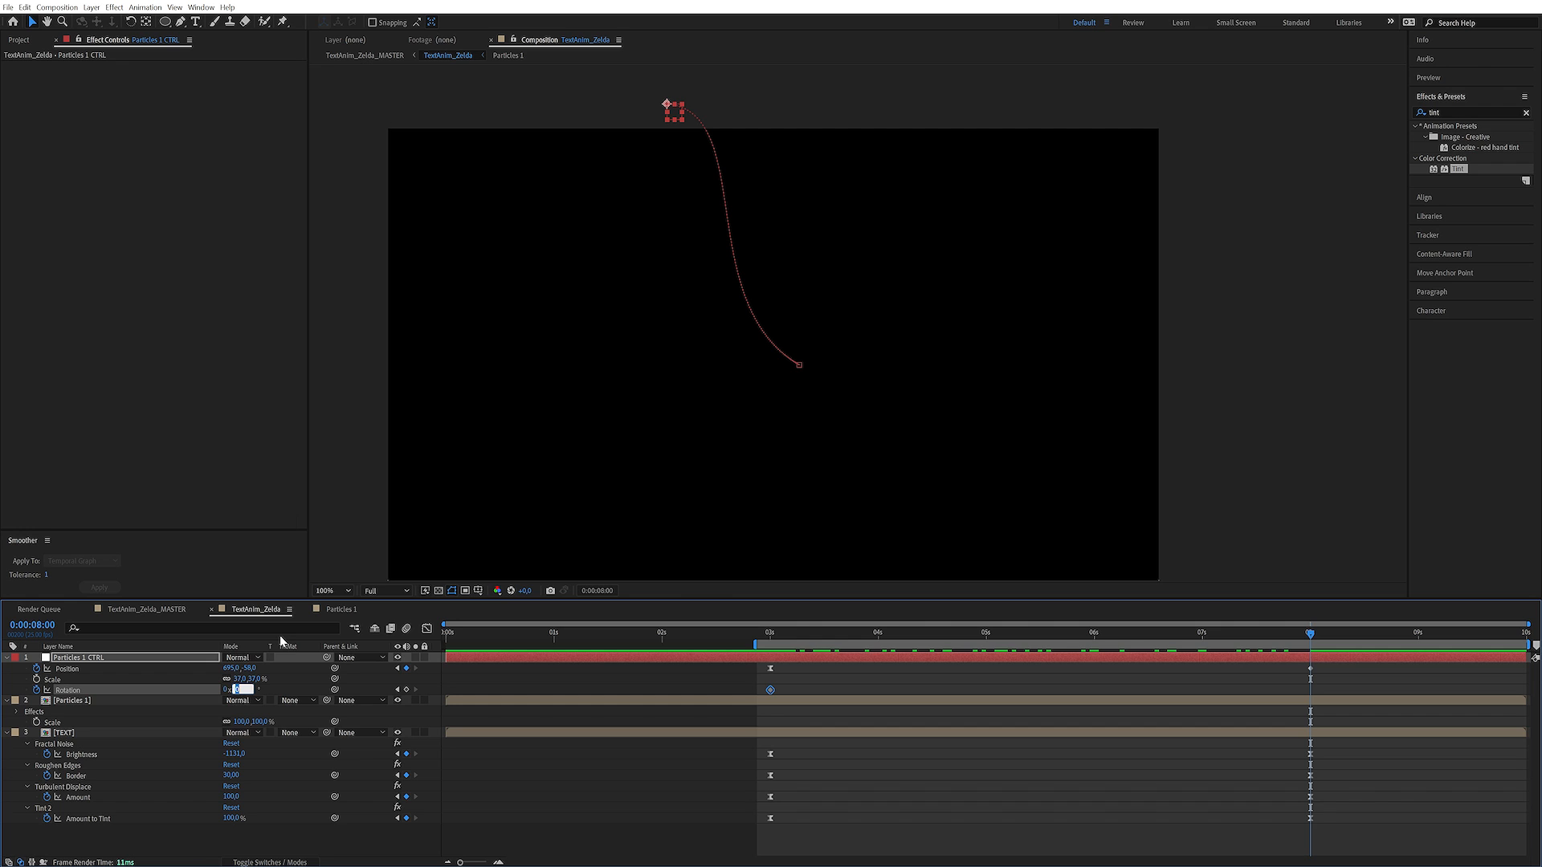
pyautogui.write('190')
pyautogui.press('Return')
# Keyframe the Scale of Particles 1 CTRL at 0:00:03:00 and reduce it slightly at a second keyframe at 0:00:08:00
pyautogui.click(774, 634)
pyautogui.moveTo(777, 634)
pyautogui.mouseDown()
pyautogui.moveTo(927, 633)
pyautogui.moveTo(769, 634)
pyautogui.mouseUp()
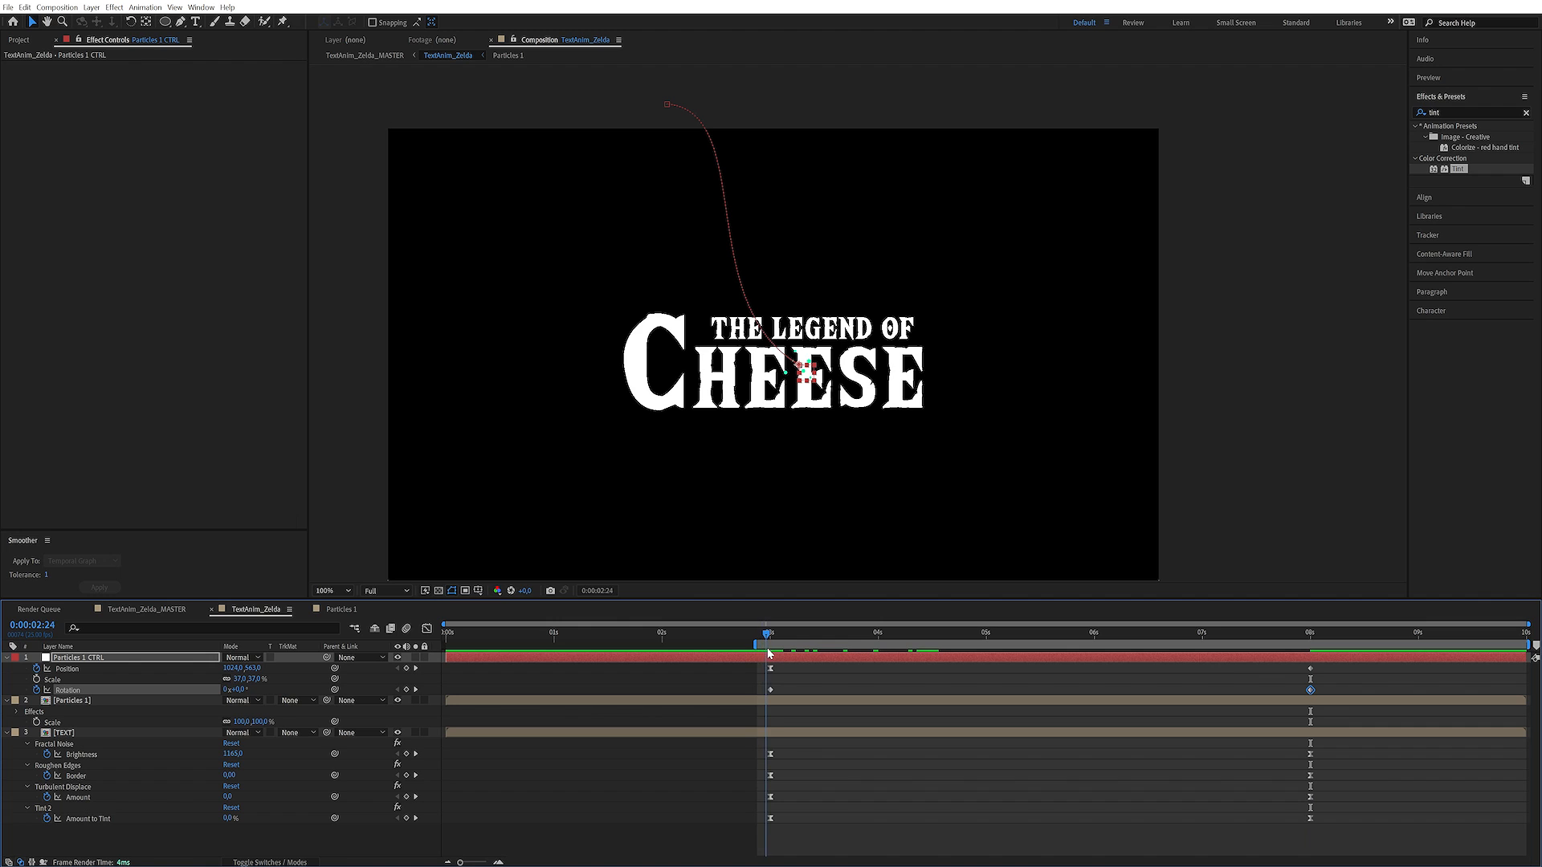
pyautogui.click(36, 680)
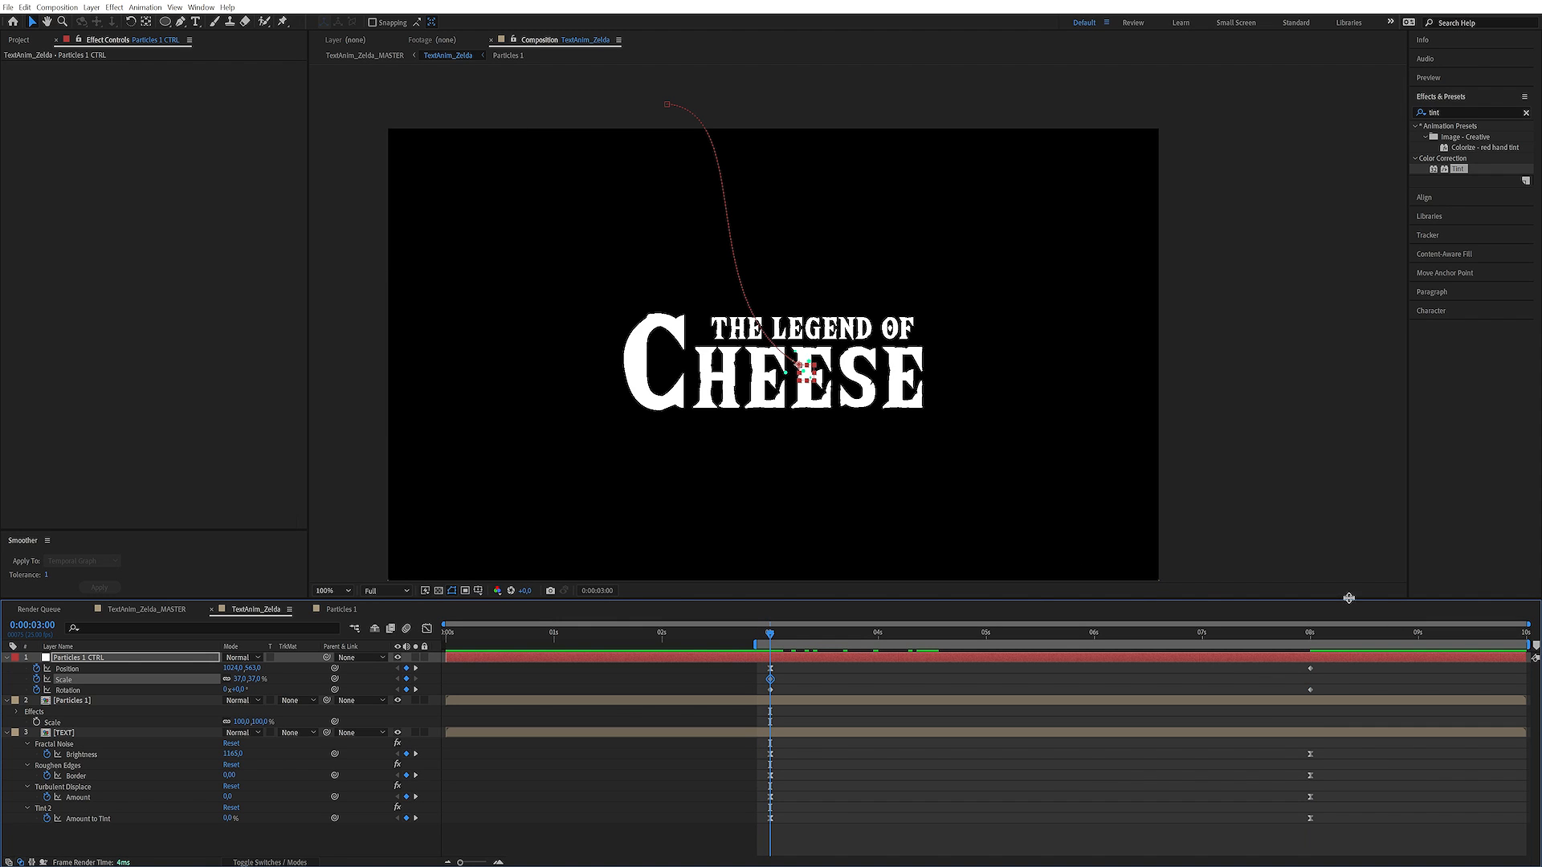
pyautogui.click(1309, 635)
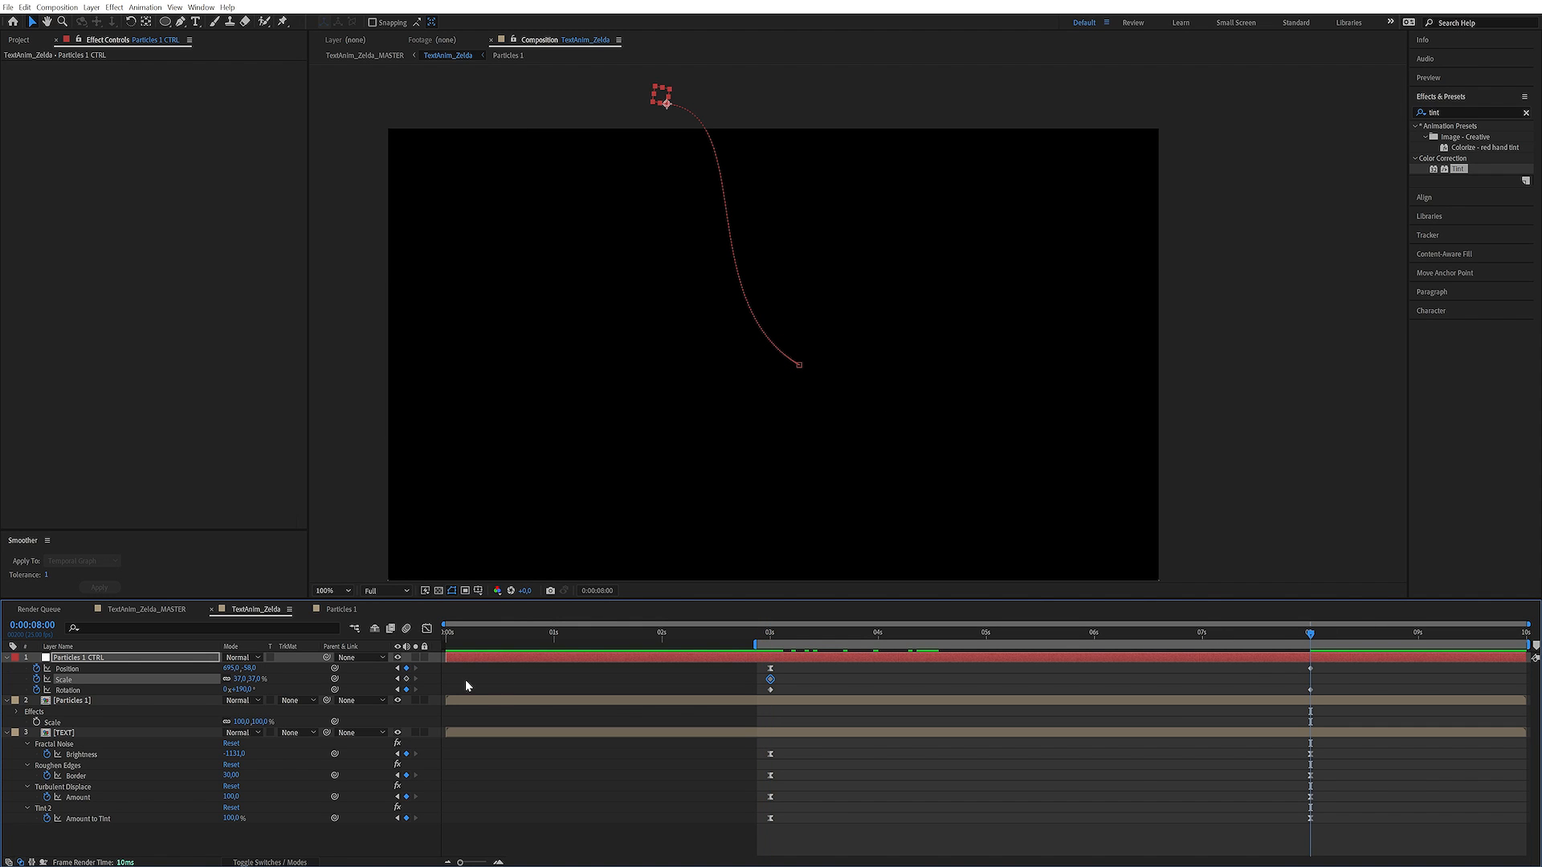
pyautogui.click(406, 679)
pyautogui.moveTo(247, 680); pyautogui.dragTo(239, 680)
# Enlarge Particles 1 CTRL to about 48% scale at 0:00:04:15 and reduce its scale at the 0:00:03:00 keyframe
pyautogui.moveTo(783, 631); pyautogui.dragTo(921, 634)
pyautogui.click(942, 634)
pyautogui.moveTo(248, 680); pyautogui.dragTo(263, 680)
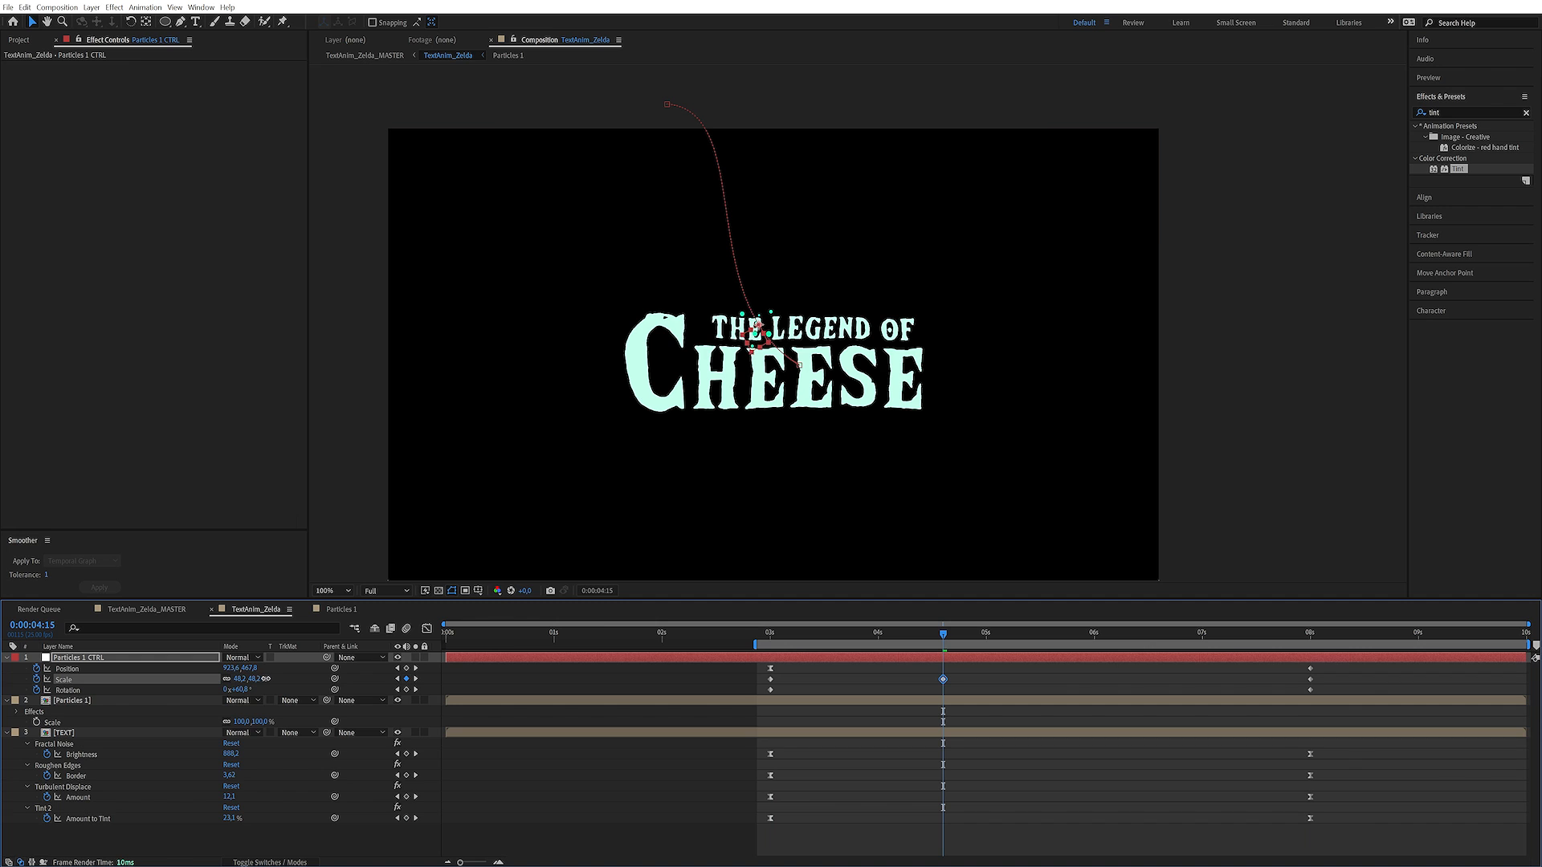
pyautogui.click(769, 631)
pyautogui.moveTo(244, 679); pyautogui.dragTo(238, 683)
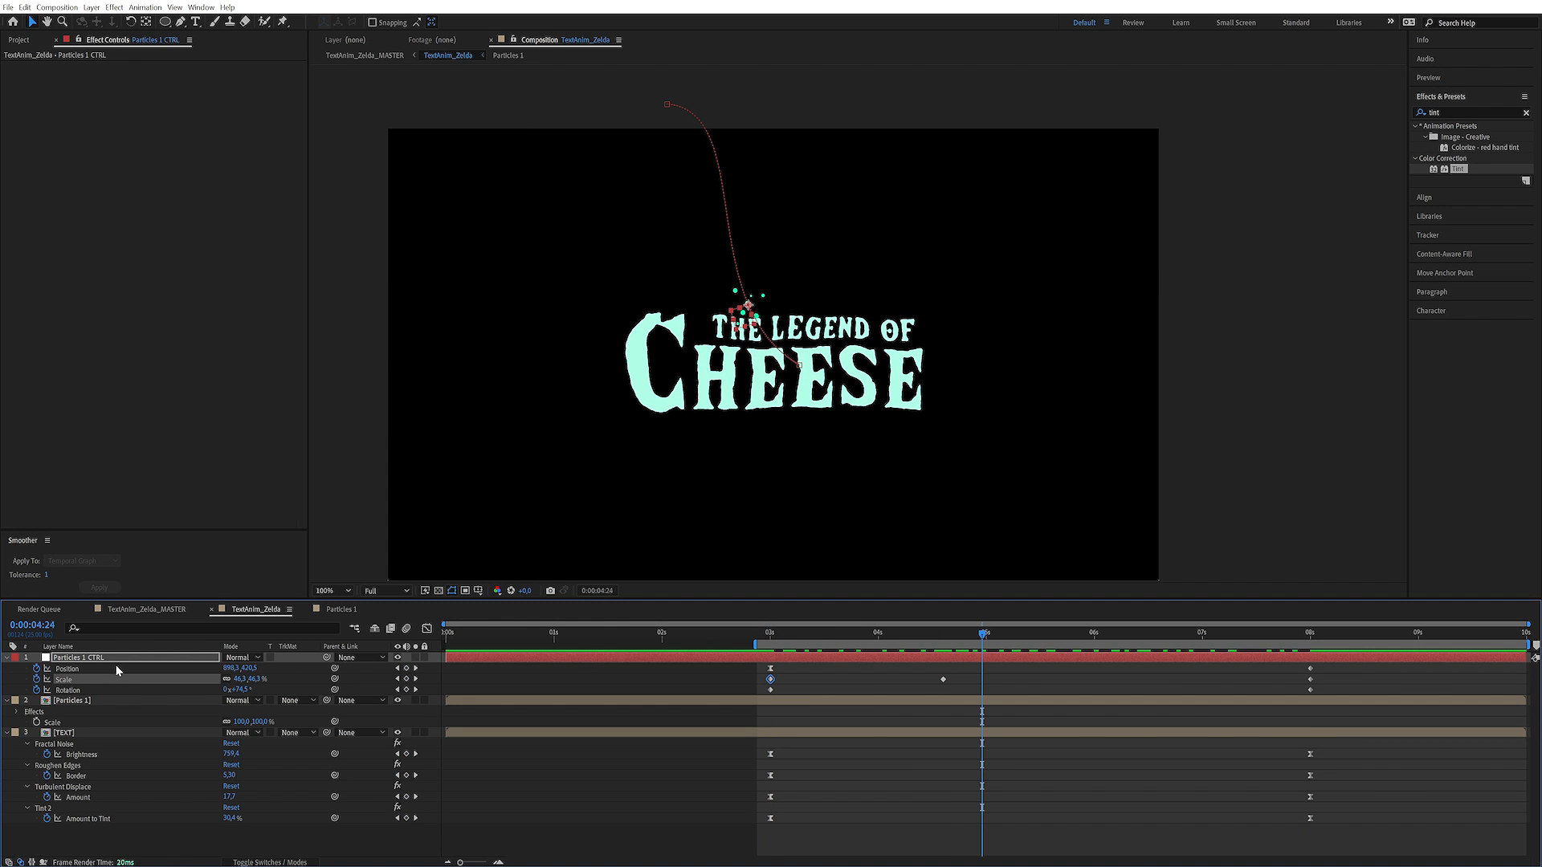
# Apply an Echo effect to the Particles 1 layer
pyautogui.click(115, 699)
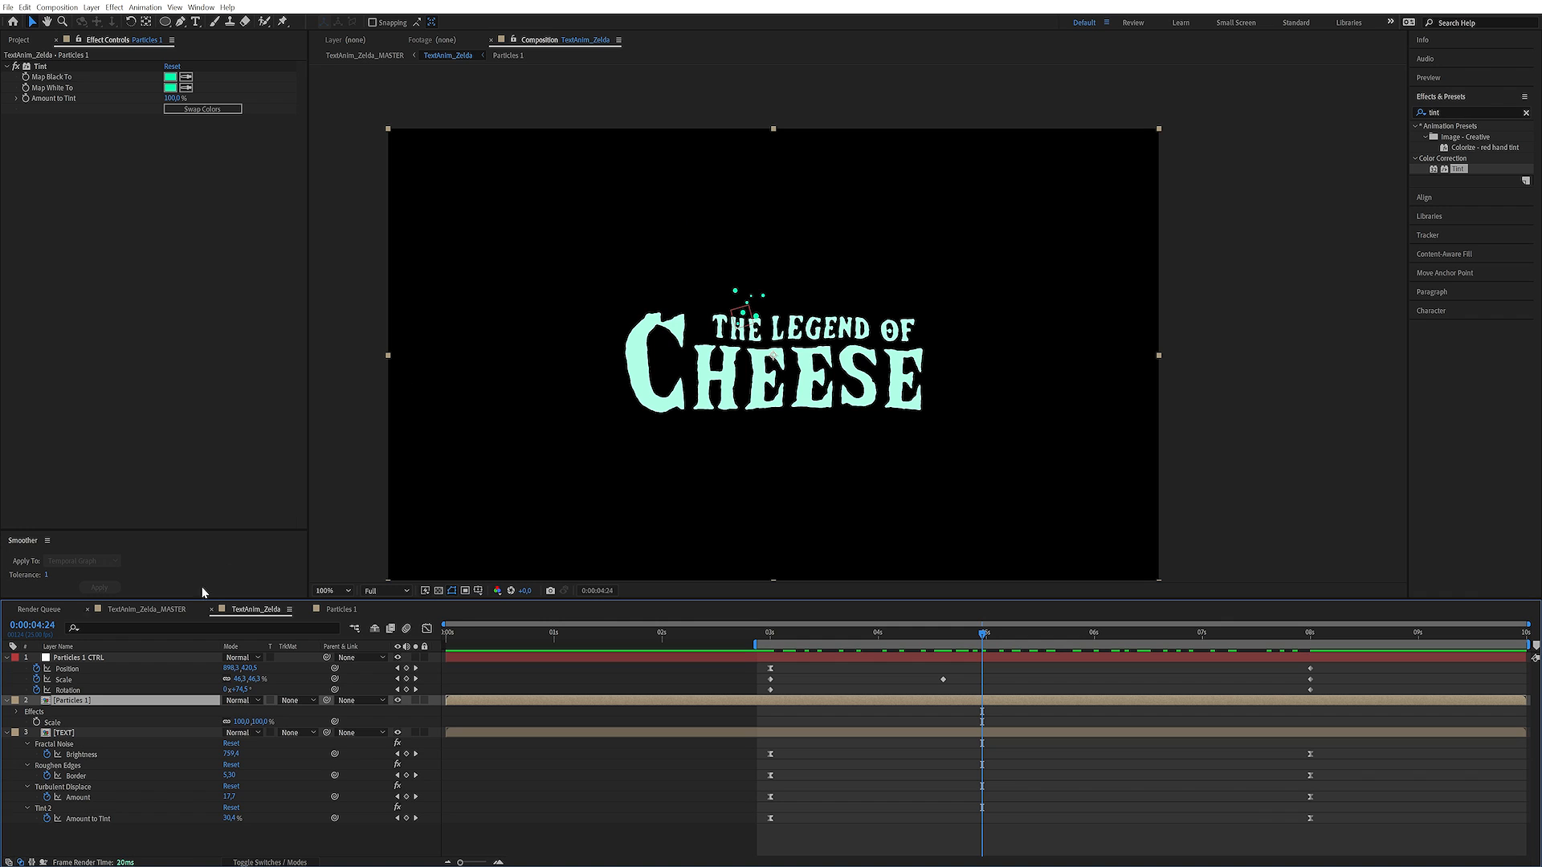
pyautogui.click(1443, 112)
pyautogui.write('ech')
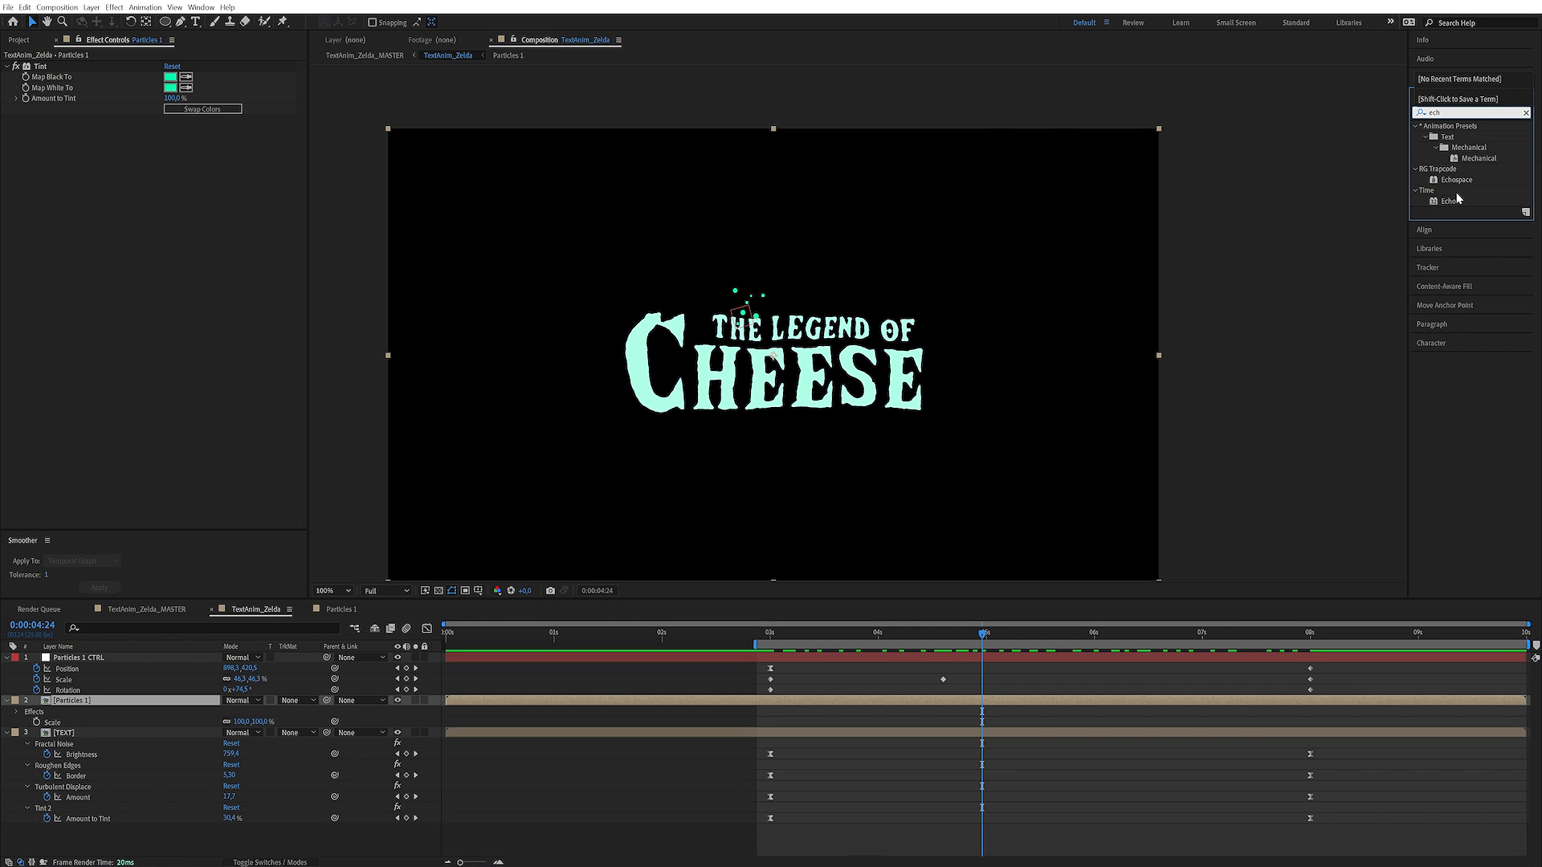
pyautogui.doubleClick(1458, 197)
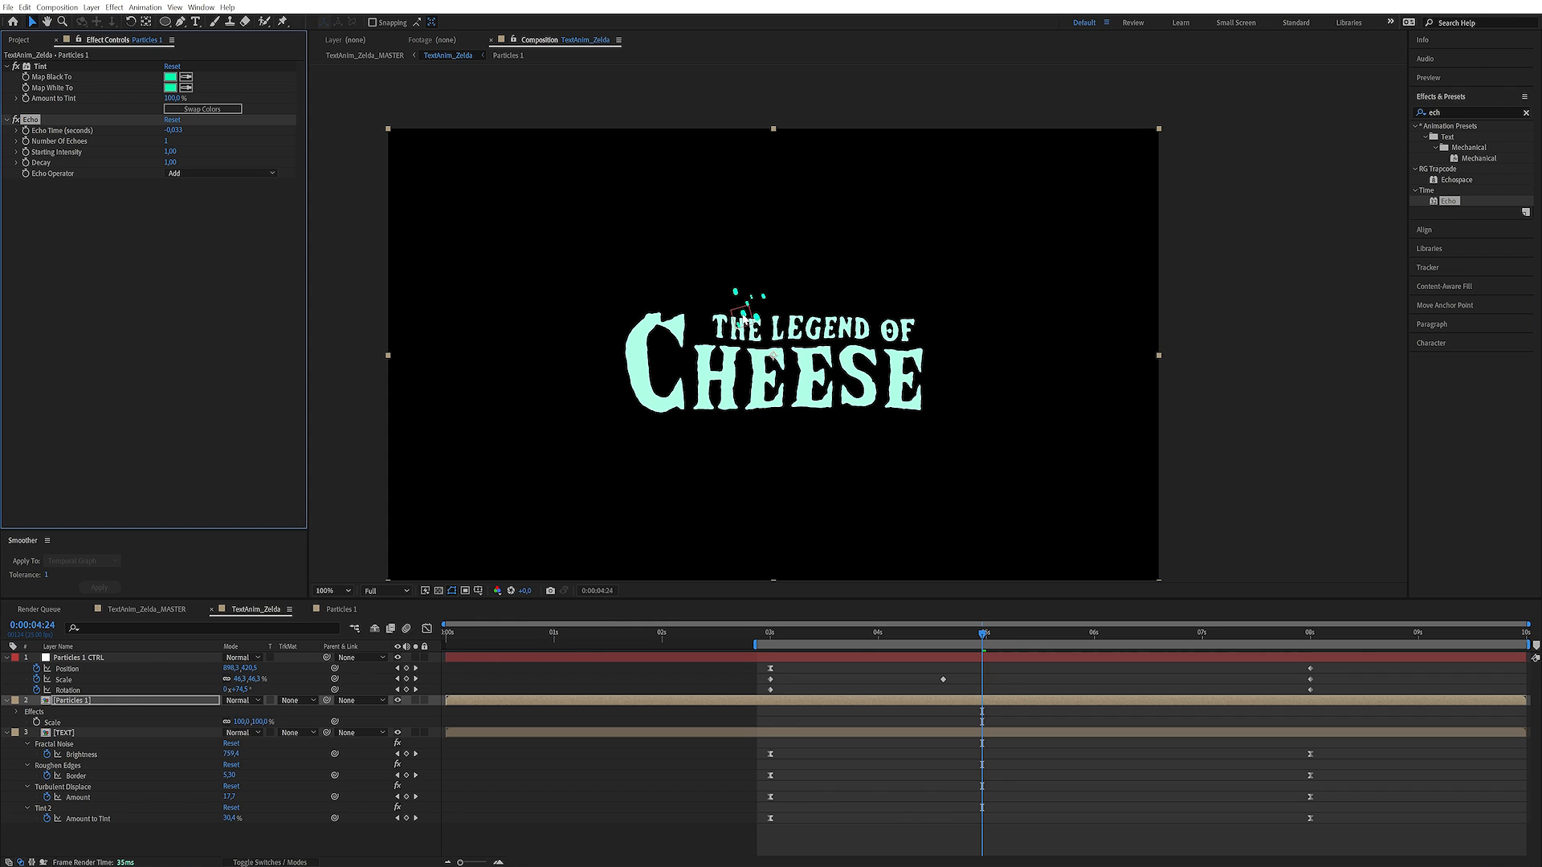
# Configure the Particles 1 Echo effect with Echo Operator Maximum, Echo Time -0.015 seconds and Number of Echoes 100
pyautogui.click(192, 174)
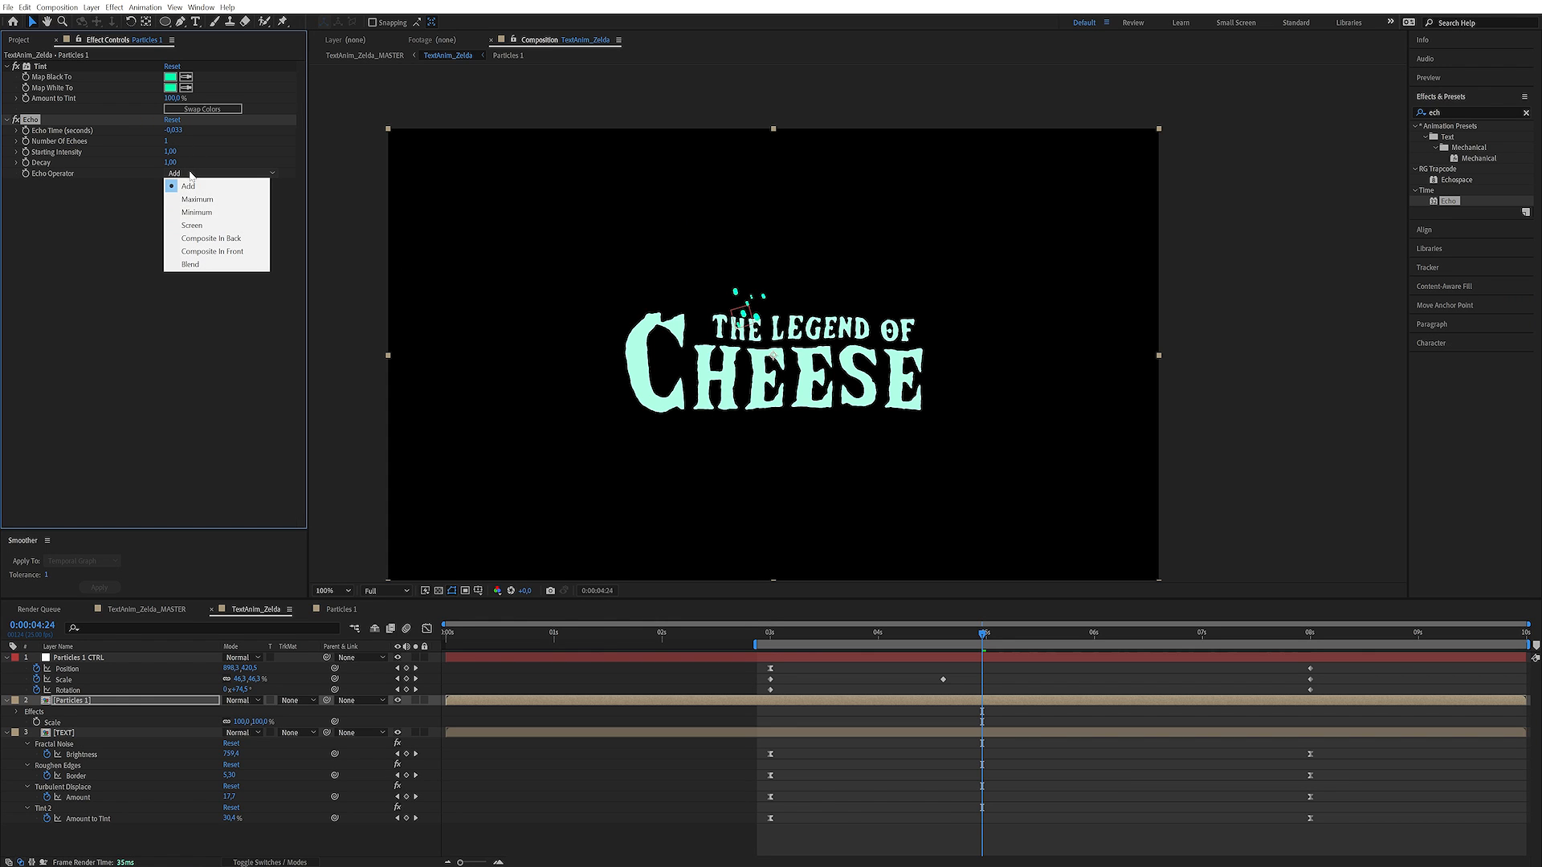
pyautogui.click(207, 199)
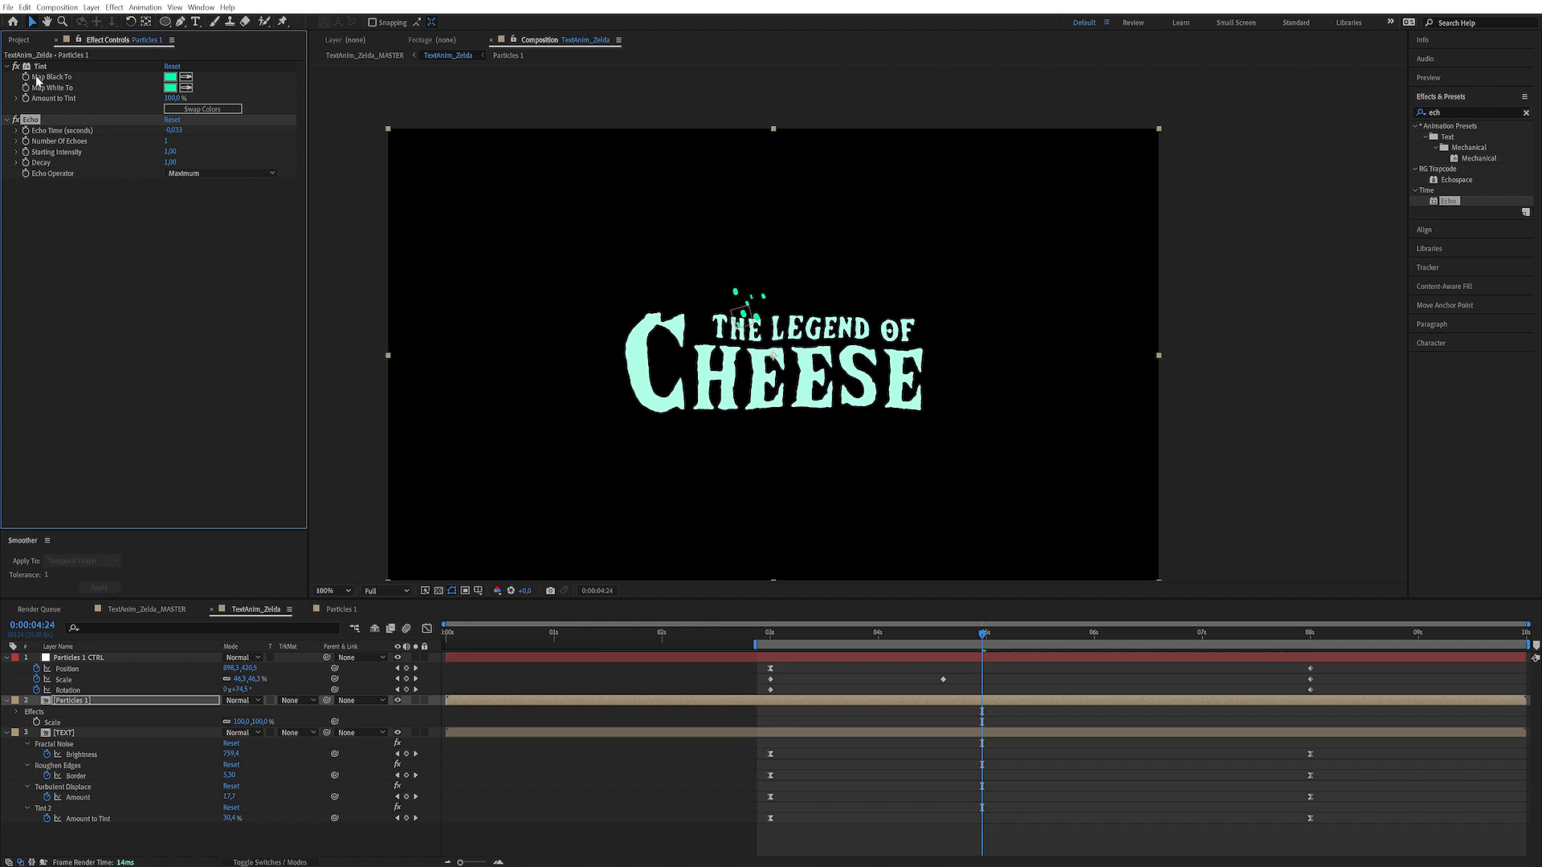
pyautogui.moveTo(39, 68); pyautogui.dragTo(41, 71)
pyautogui.click(174, 130)
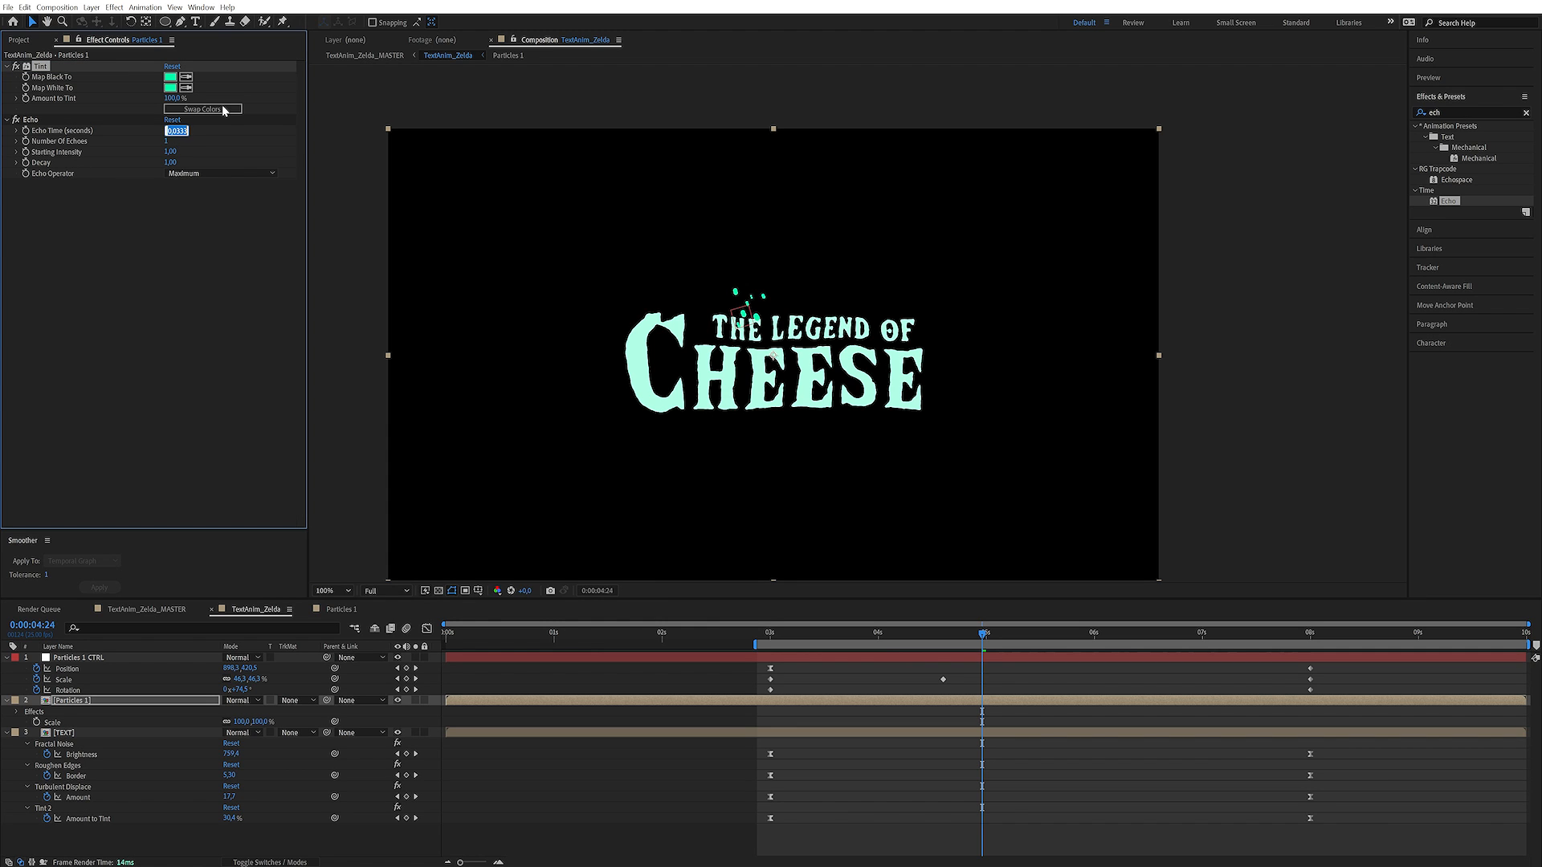
pyautogui.write('15')
pyautogui.press('Return')
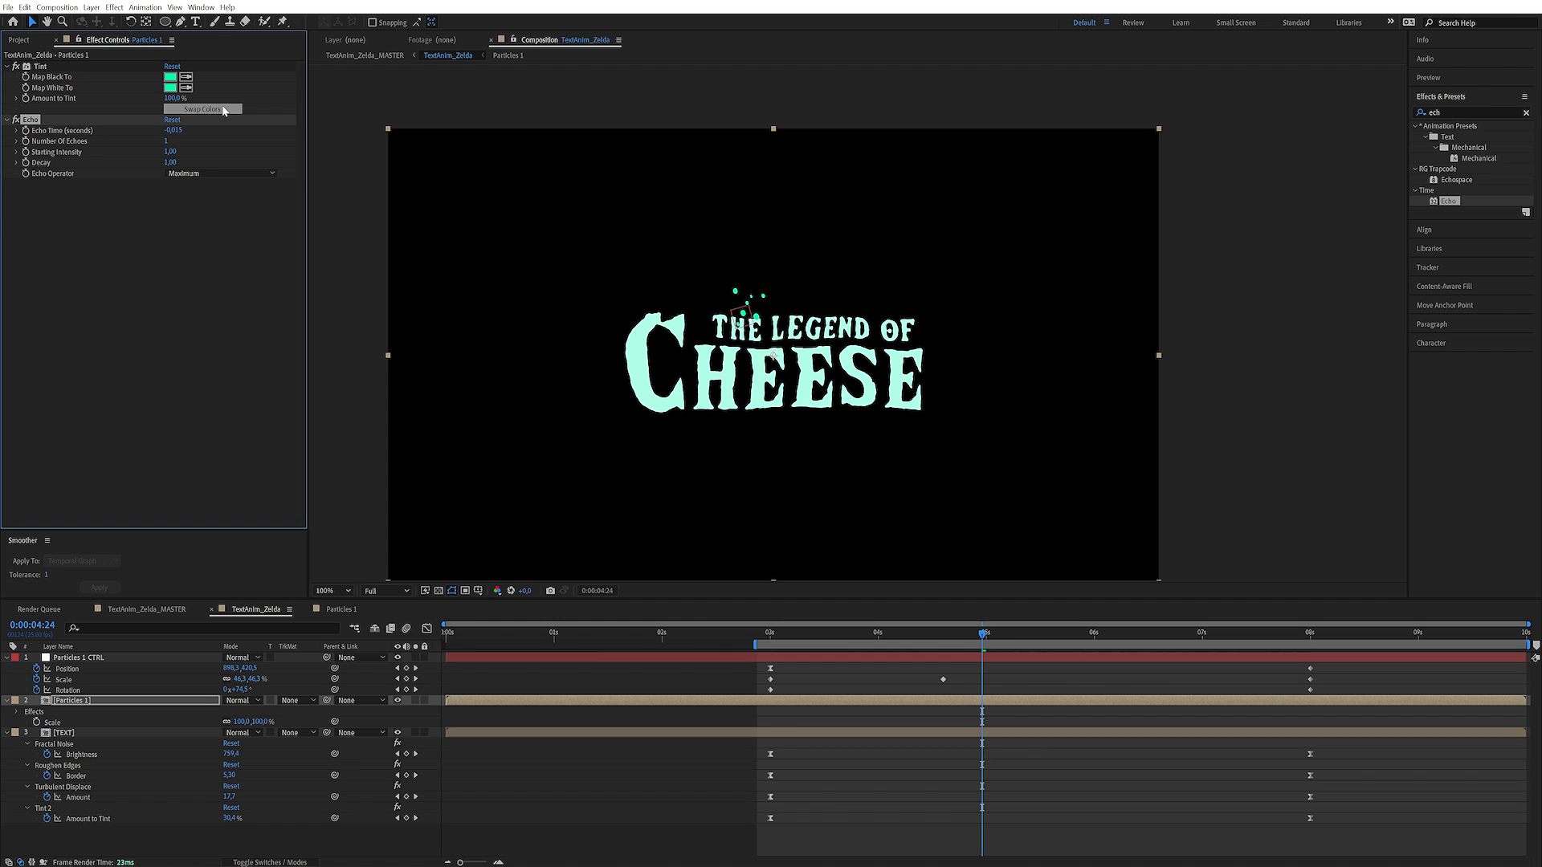
pyautogui.click(168, 141)
pyautogui.press('Return')
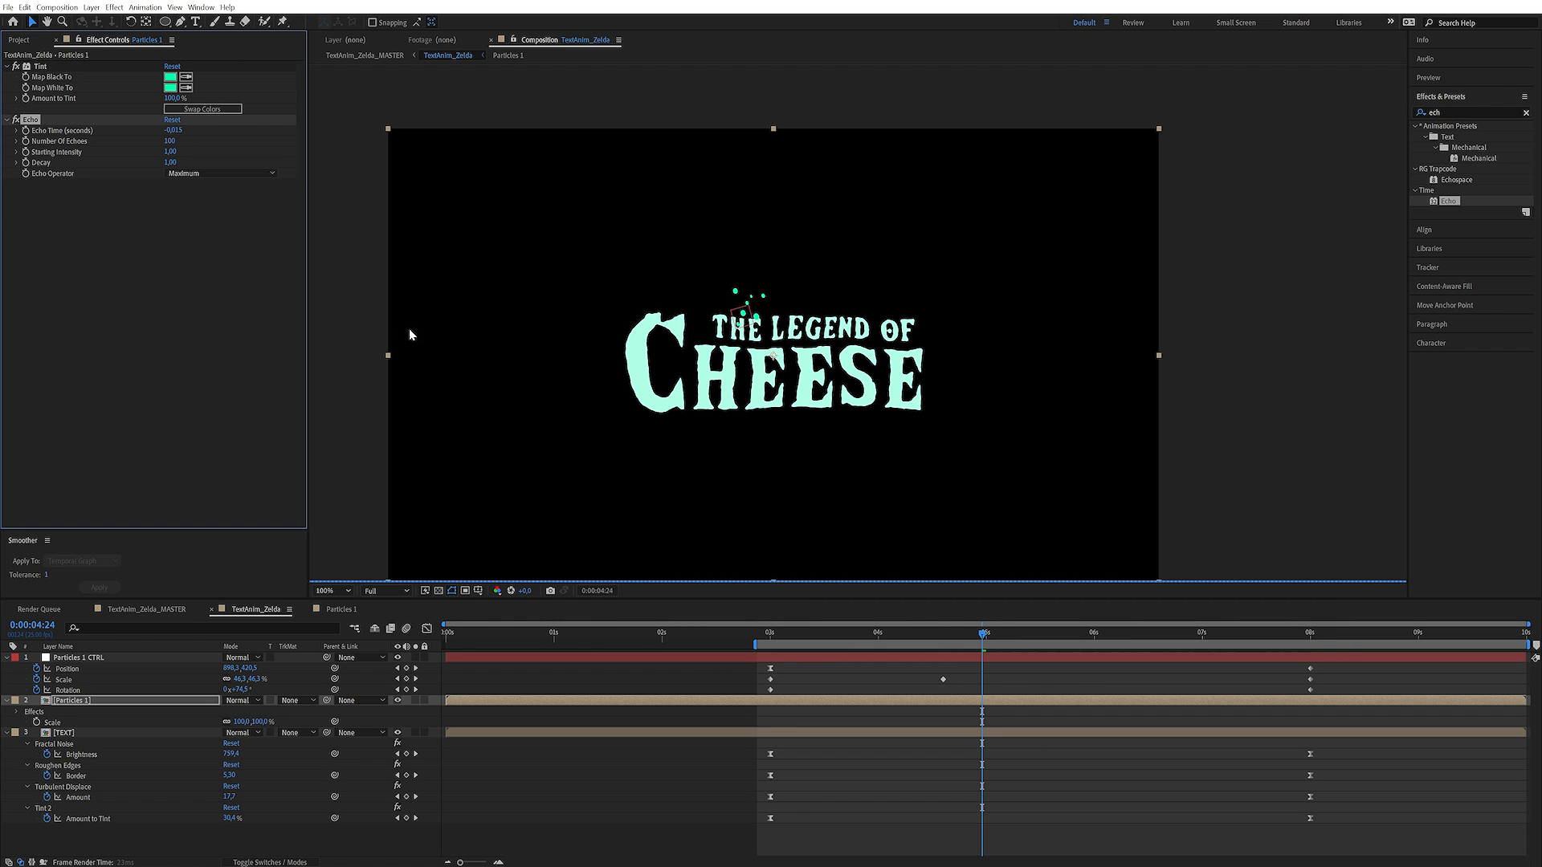
# Scrub to 0:00:06:21 to check the trails and set the Echo Decay to 0.99
pyautogui.moveTo(999, 640); pyautogui.dragTo(1058, 634)
pyautogui.moveTo(1057, 629); pyautogui.dragTo(1184, 630)
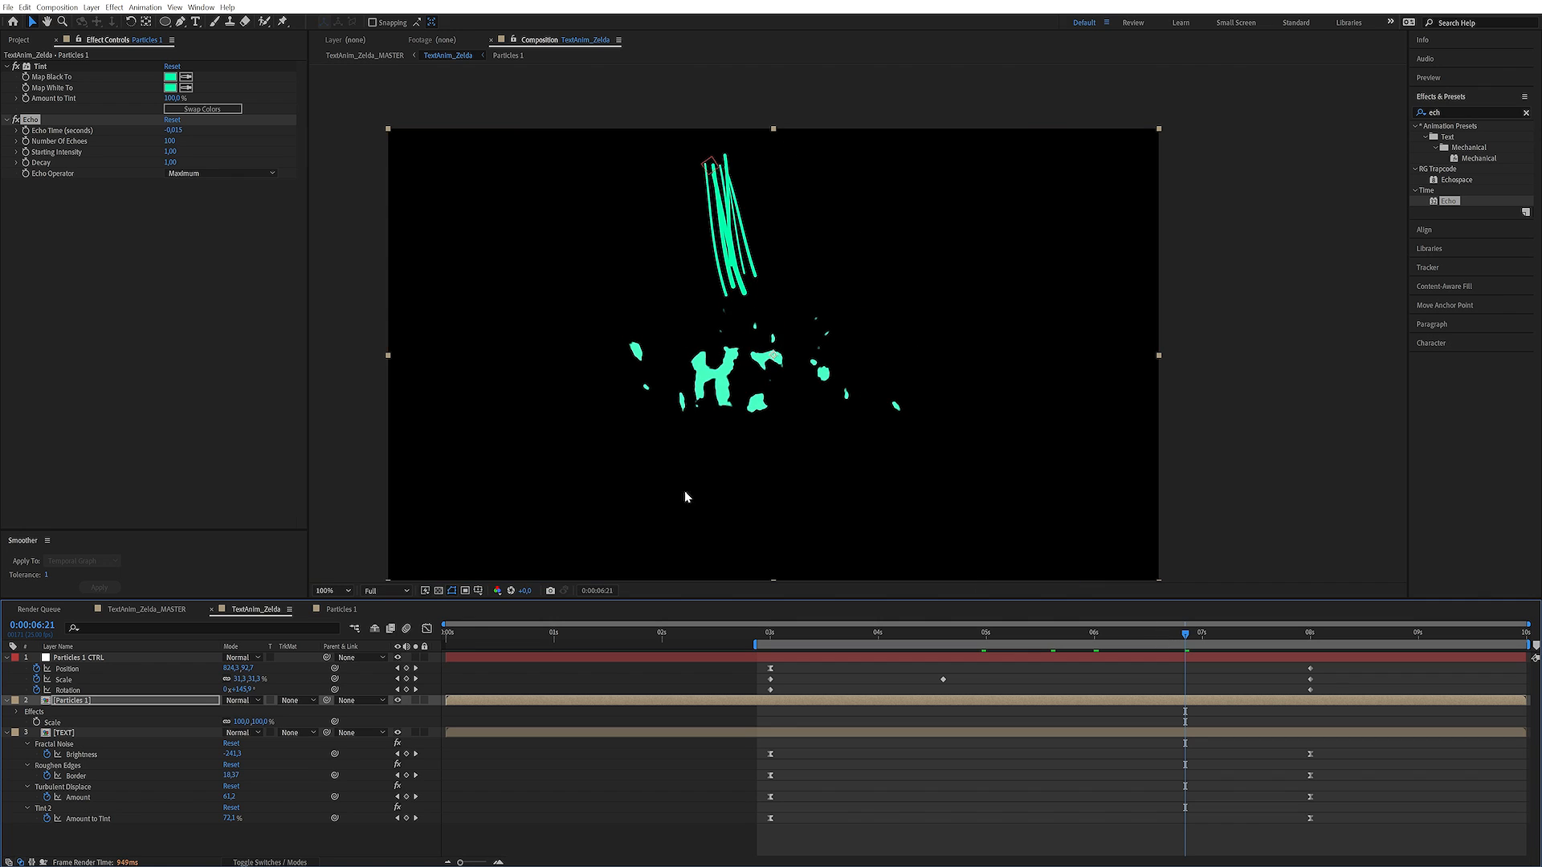
pyautogui.click(171, 162)
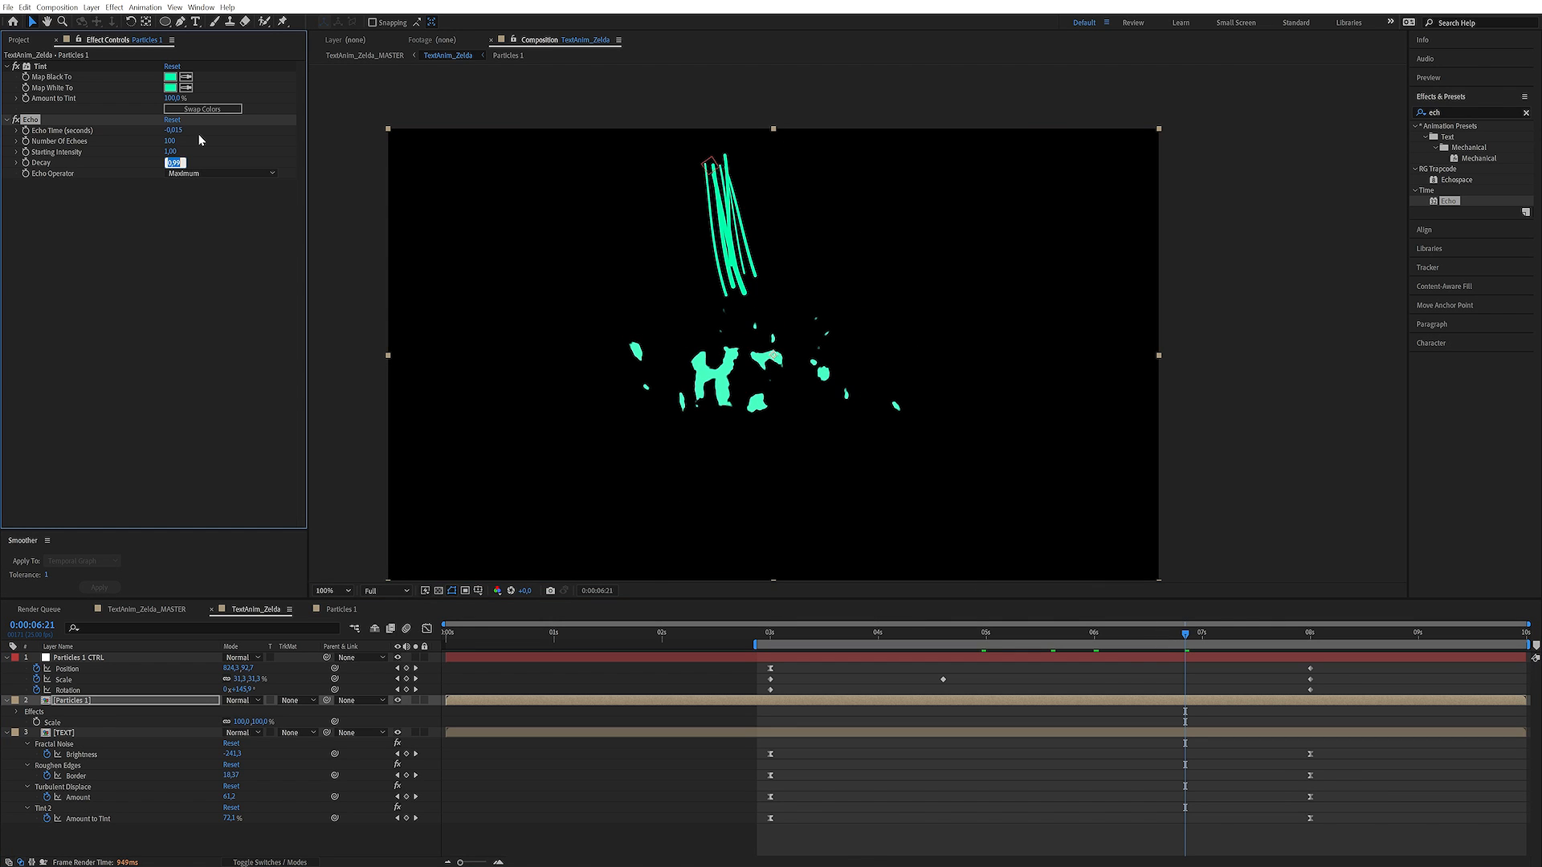
pyautogui.click(199, 140)
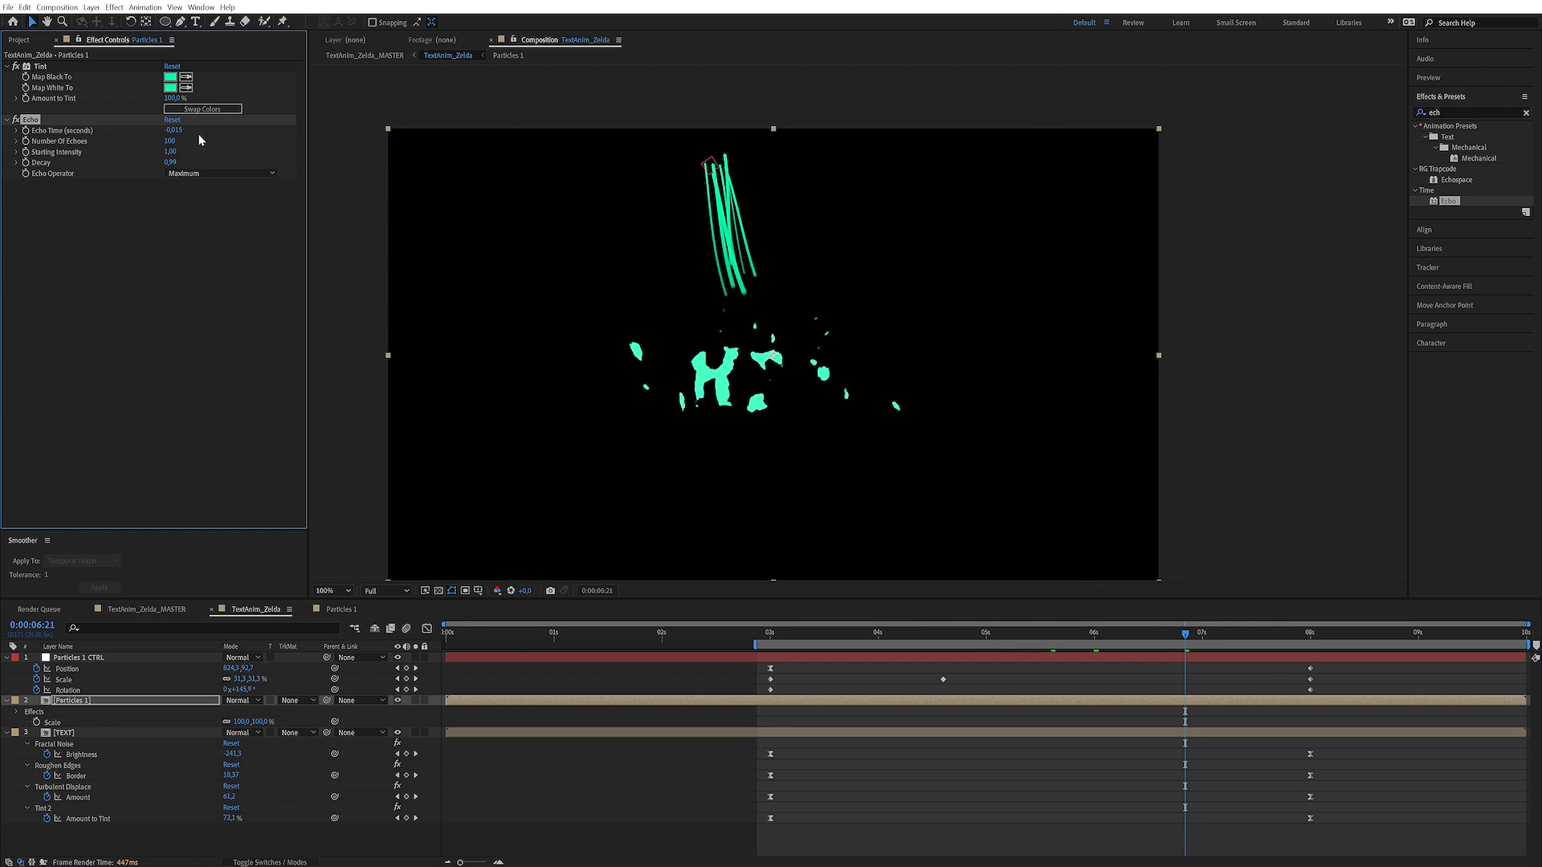
# Find the Roughen Edges effect and apply it to the Particles 1 layer
pyautogui.click(1443, 138)
pyautogui.write('ro')
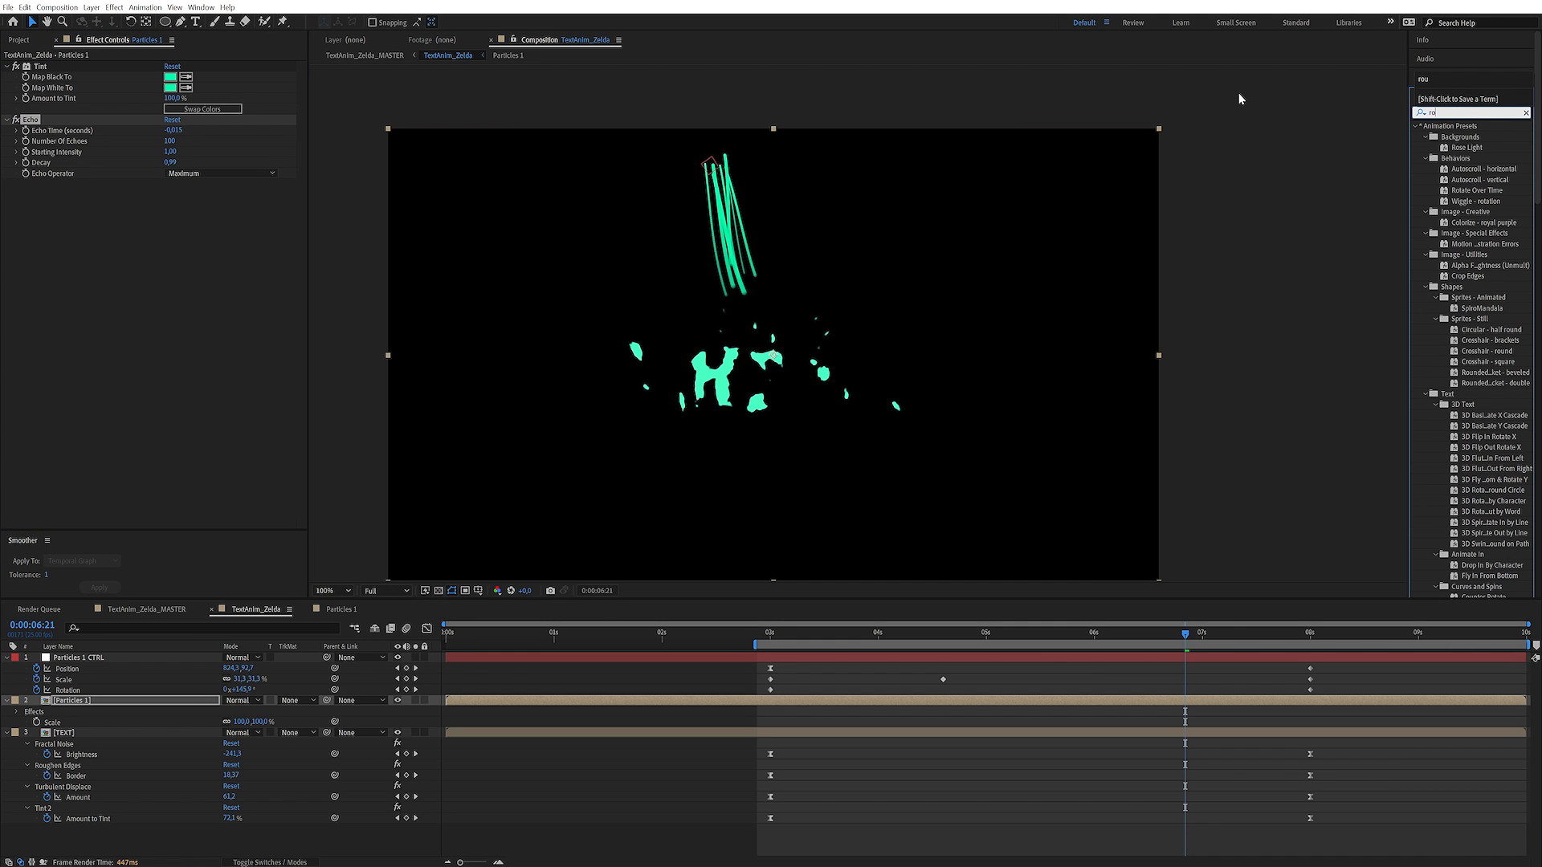
pyautogui.write('ug')
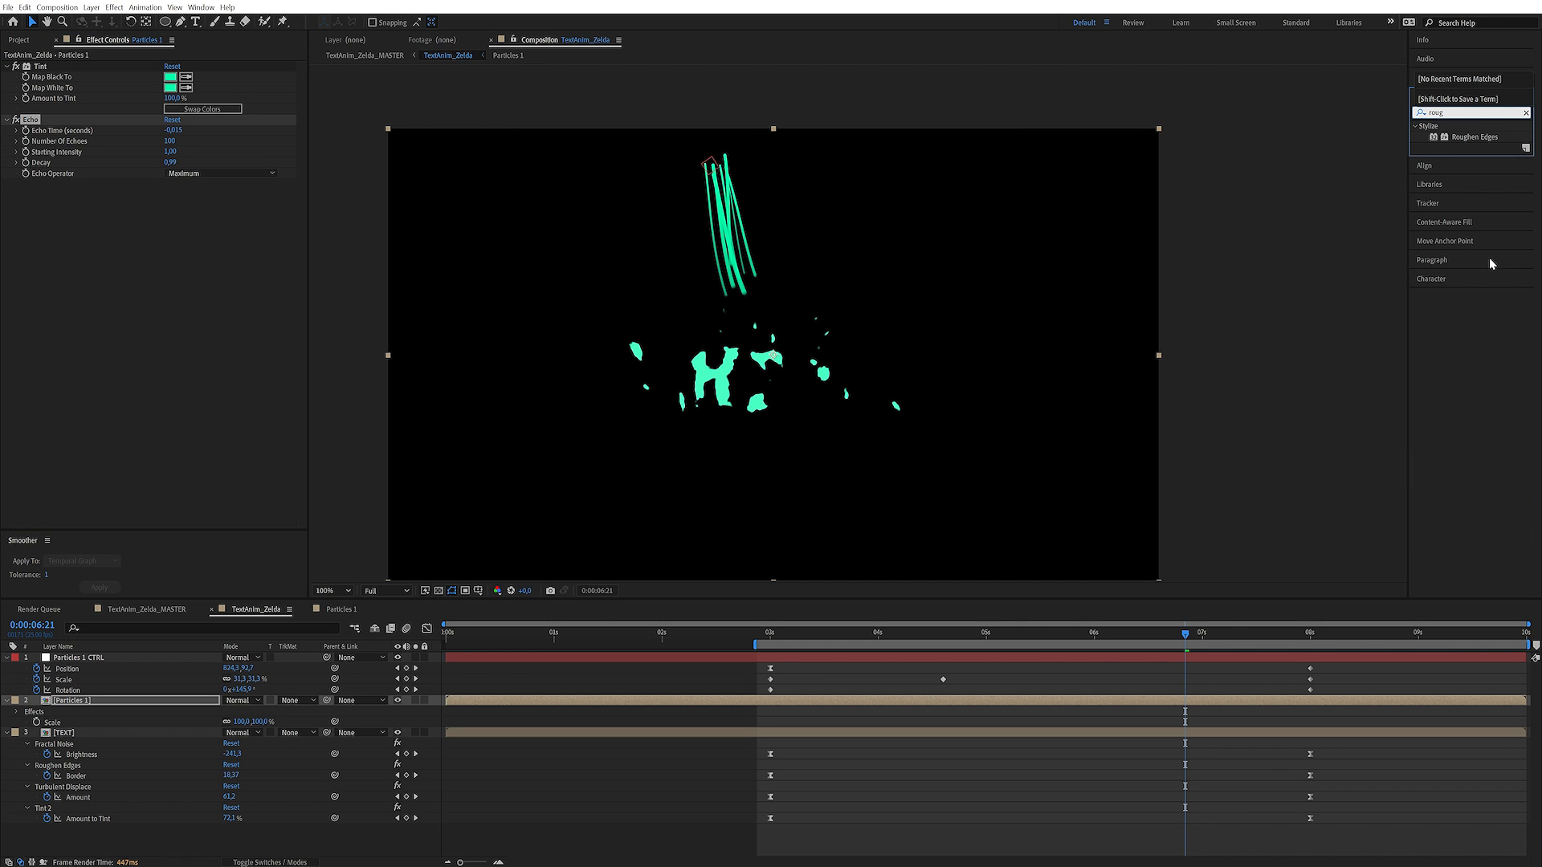
pyautogui.doubleClick(1466, 141)
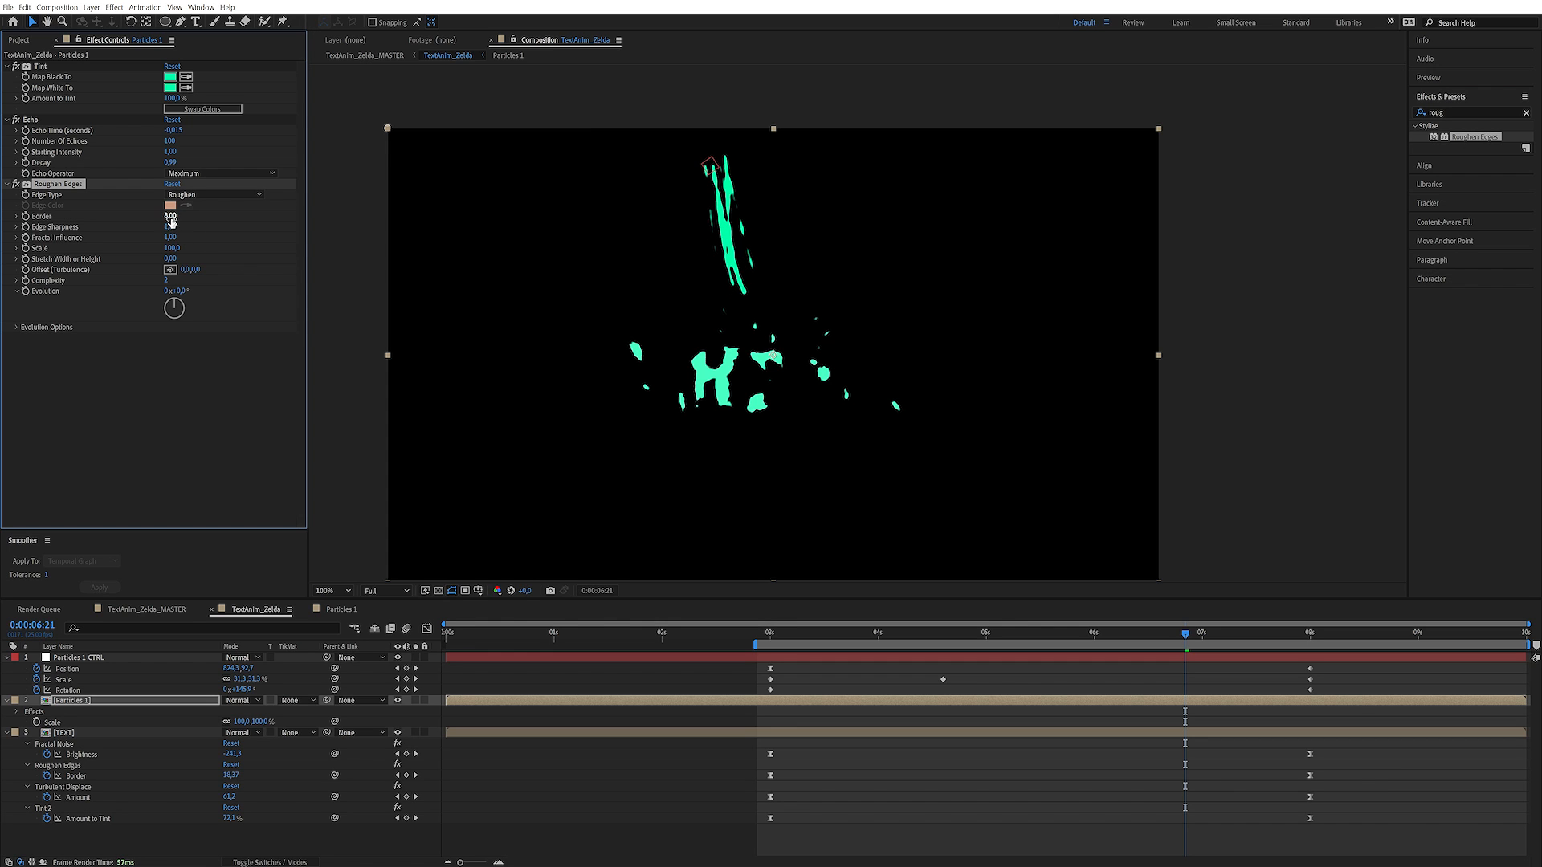
# Set Roughen Edges on Particles 1 to Border 0.50, Edge Sharpness 0.49 and Scale 60
pyautogui.moveTo(171, 233)
pyautogui.mouseDown()
pyautogui.moveTo(204, 226)
pyautogui.moveTo(147, 225)
pyautogui.moveTo(156, 241)
pyautogui.mouseUp()
pyautogui.click(214, 223)
pyautogui.click(172, 248)
pyautogui.write('50')
pyautogui.press('Return')
pyautogui.moveTo(170, 228)
pyautogui.mouseDown()
pyautogui.moveTo(203, 206)
pyautogui.moveTo(90, 246)
pyautogui.moveTo(147, 220)
pyautogui.mouseUp()
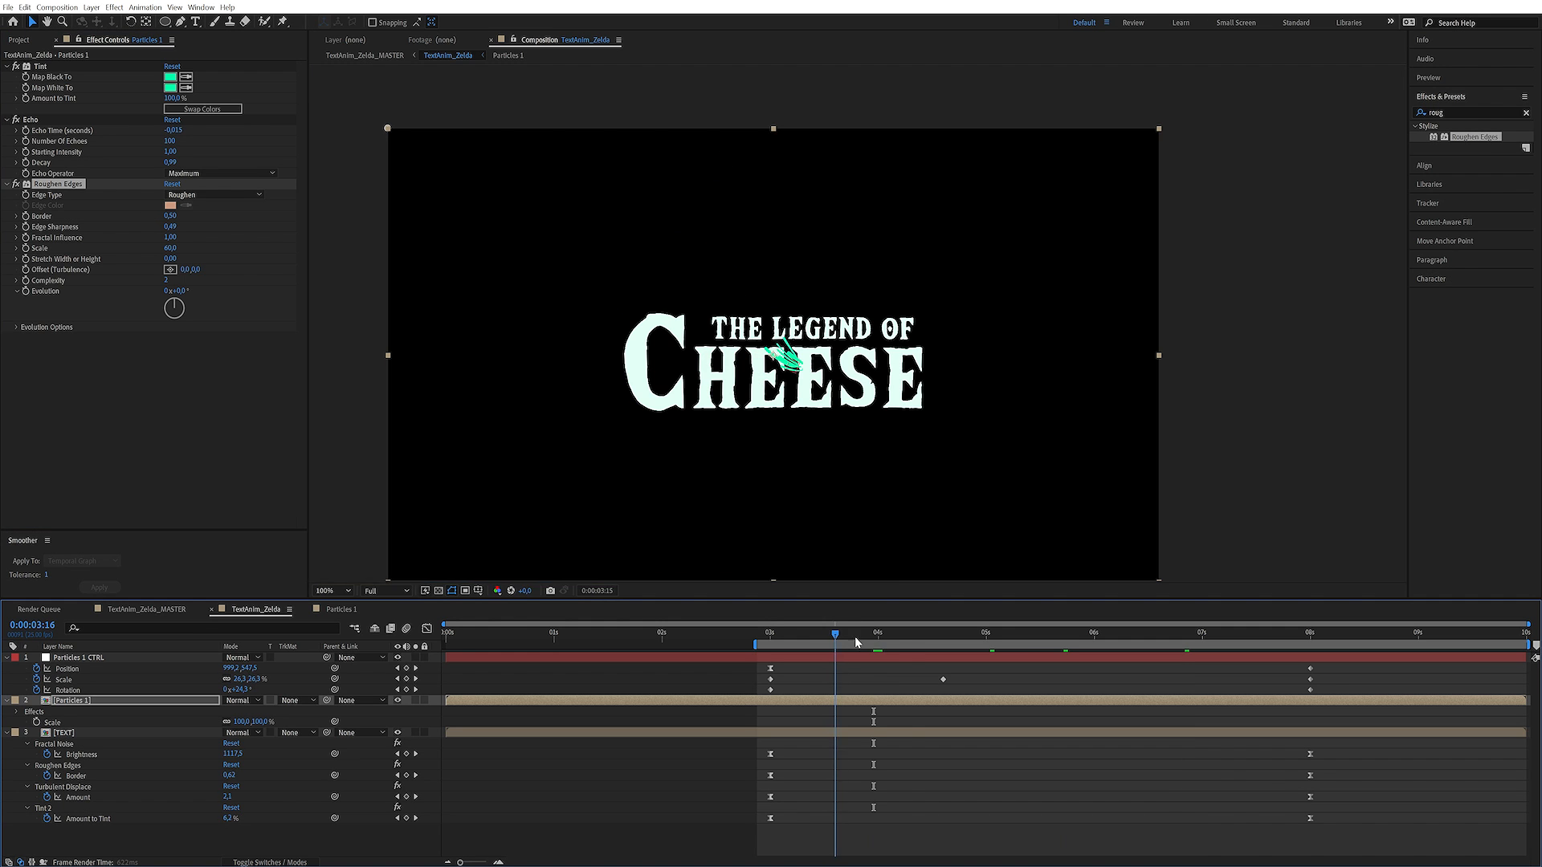
# Open the Particles 1 precomp and keyframe Mask Expansion for all of its particle masks at 0:00:01:00
pyautogui.doubleClick(747, 392)
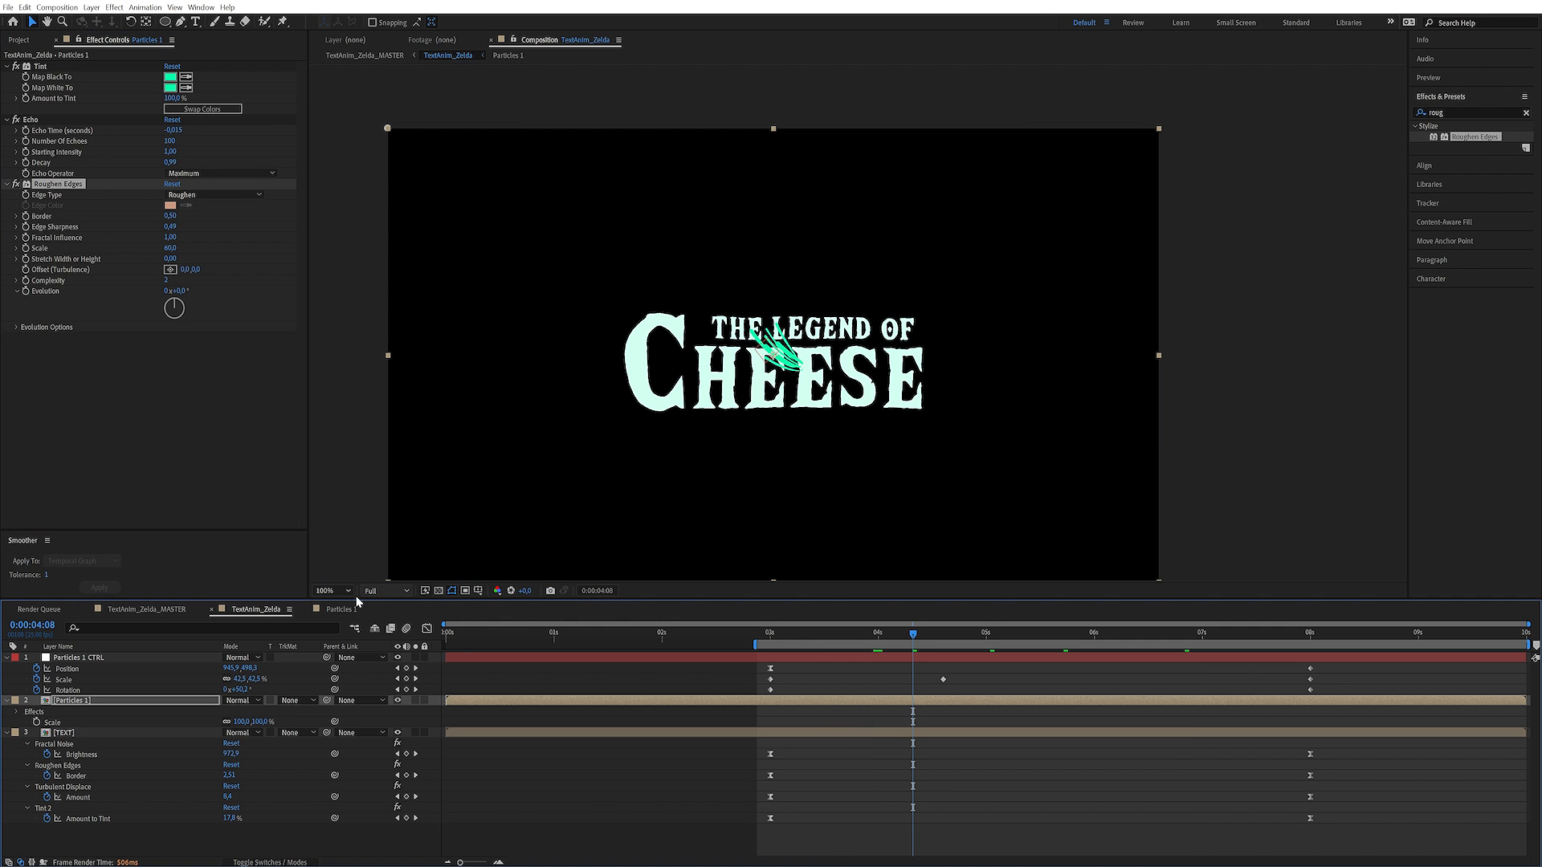
pyautogui.moveTo(673, 641); pyautogui.dragTo(555, 641)
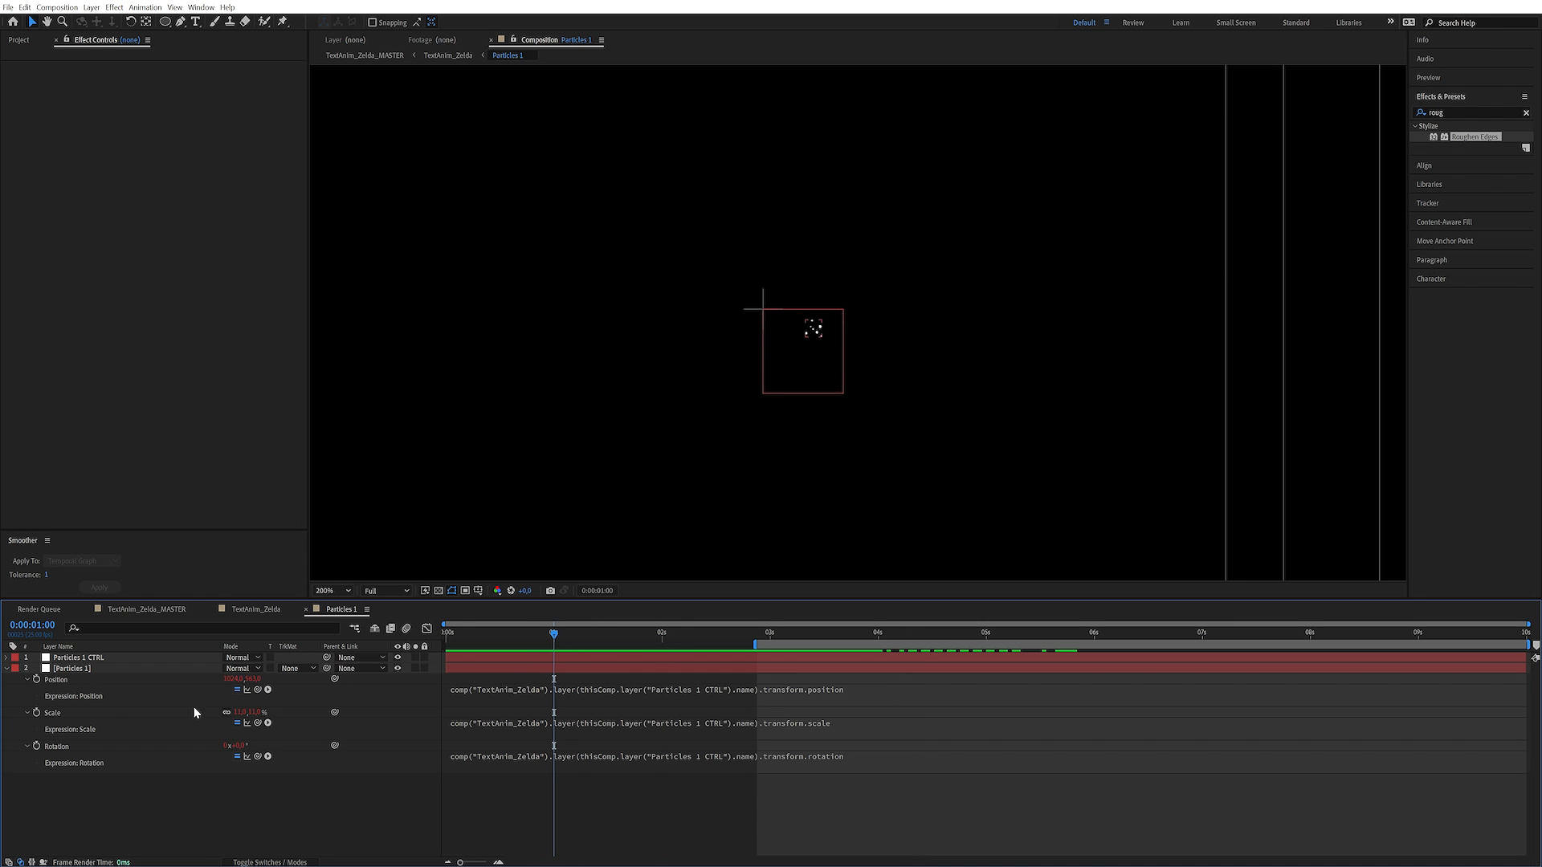
pyautogui.click(59, 667)
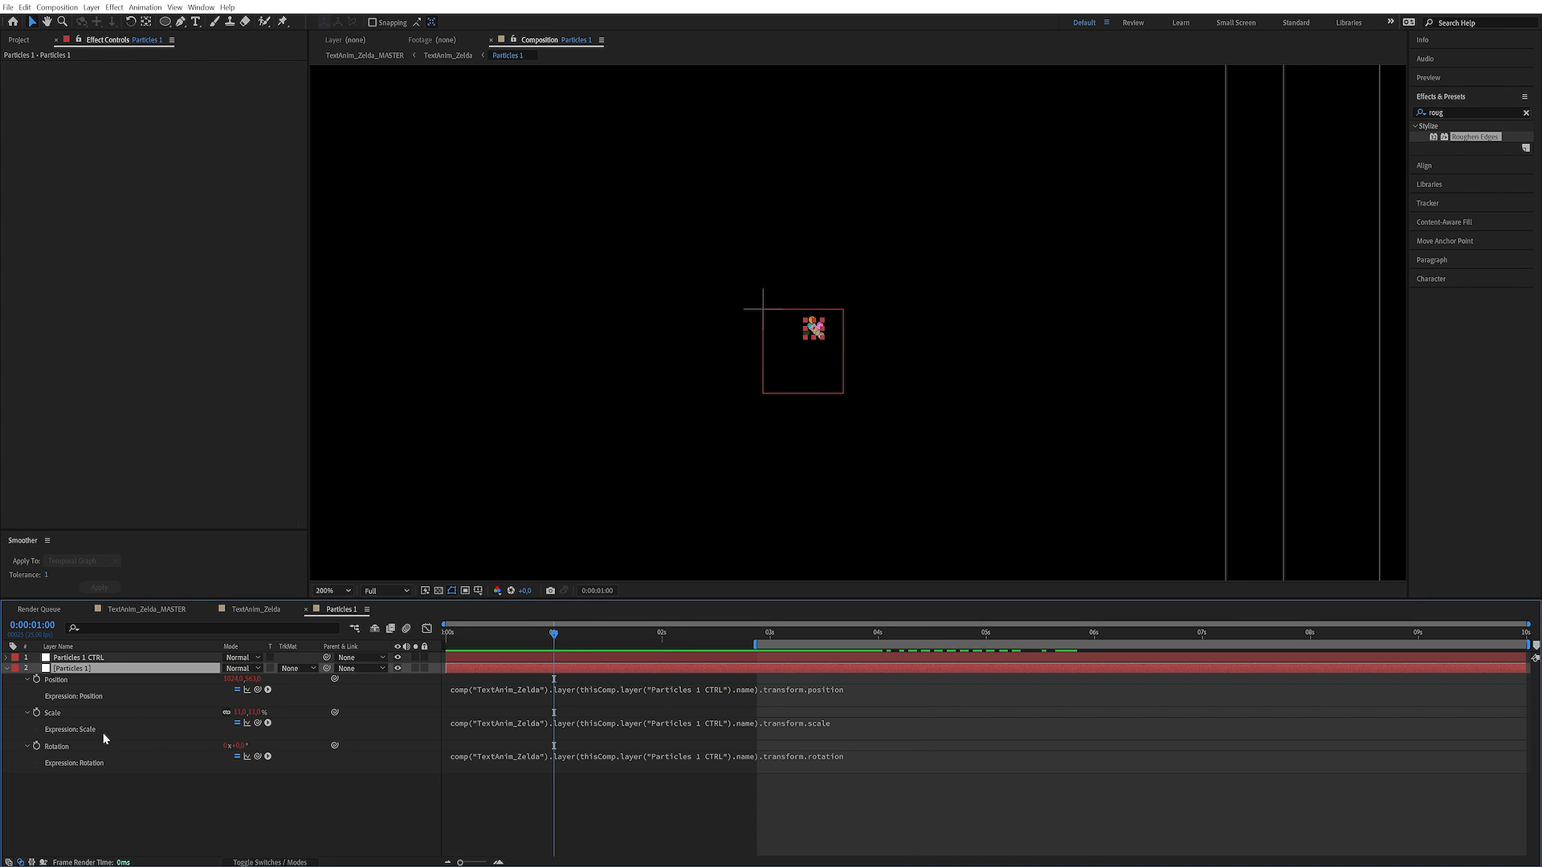
pyautogui.press('m')
pyautogui.press('m')
pyautogui.press('m')
pyautogui.press('m')
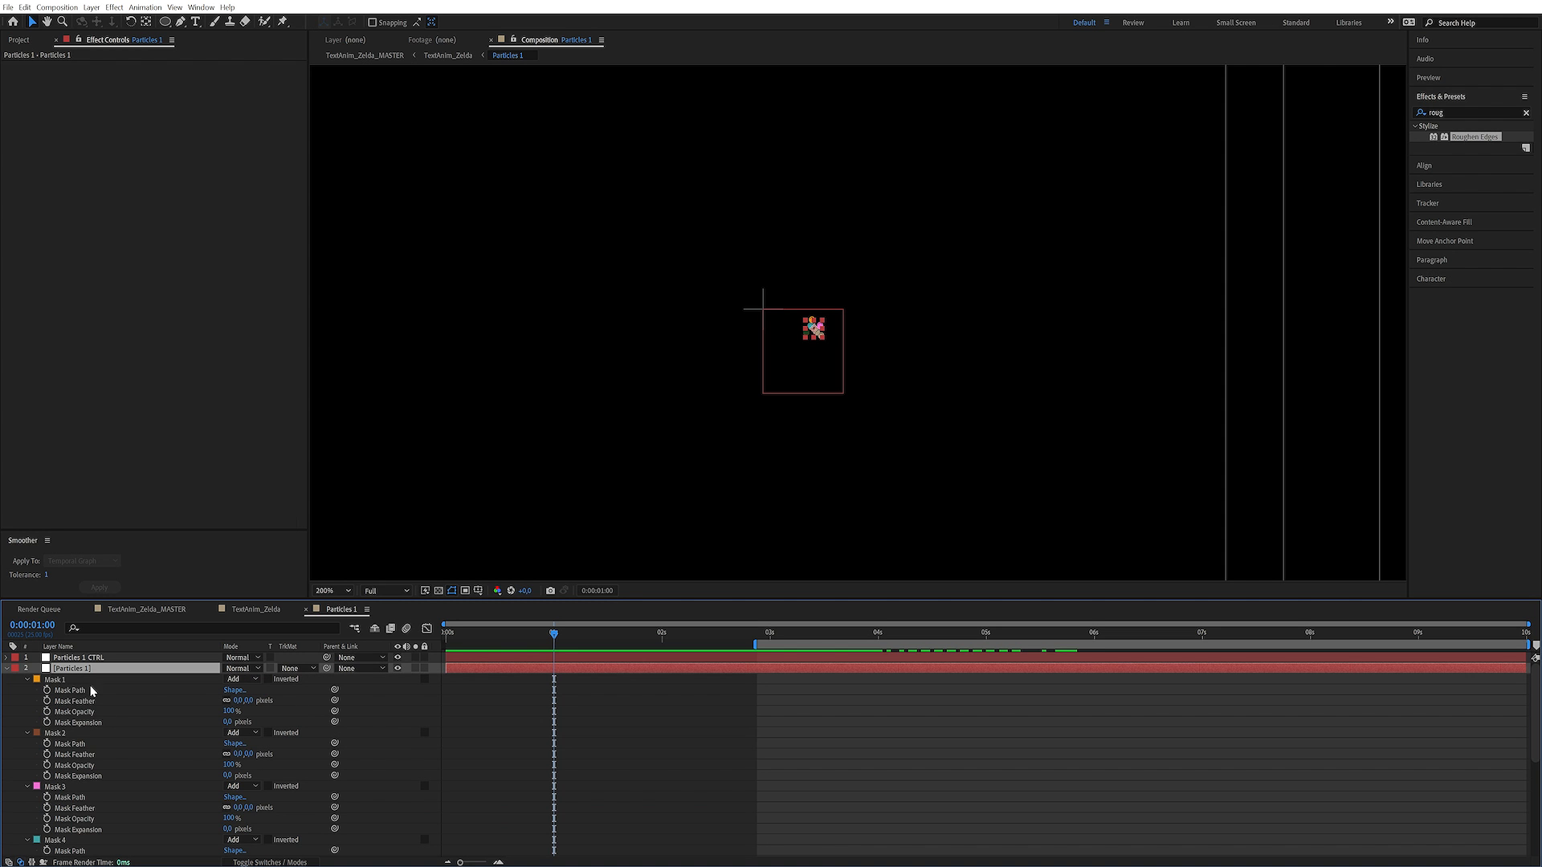
pyautogui.click(74, 690)
pyautogui.scroll(-5, 102, 747)
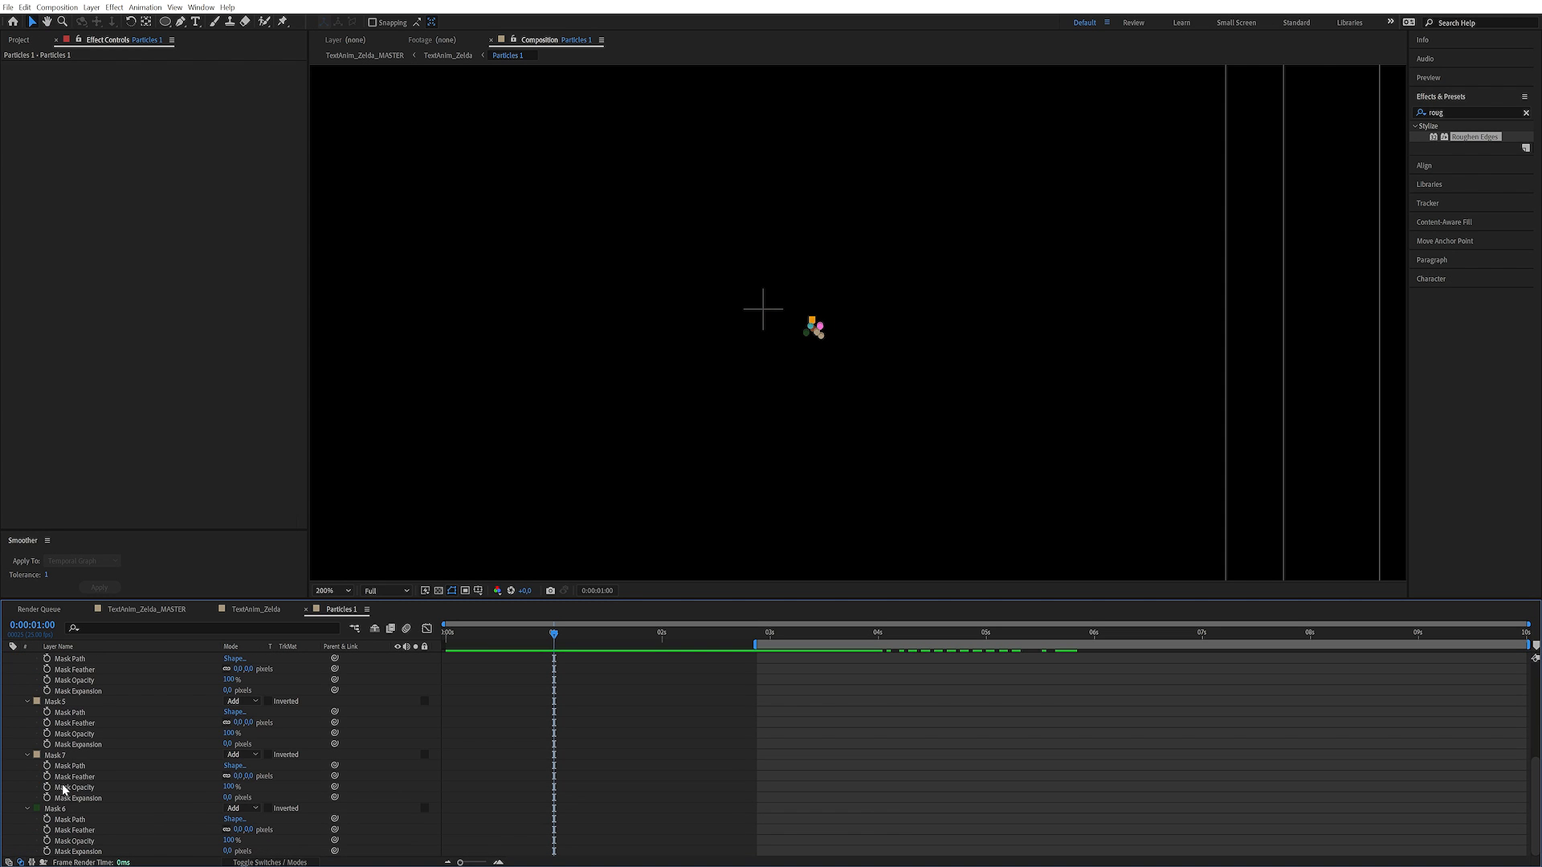
pyautogui.keyDown('shift'); pyautogui.click(66, 811); pyautogui.keyUp('shift')
pyautogui.click(47, 852)
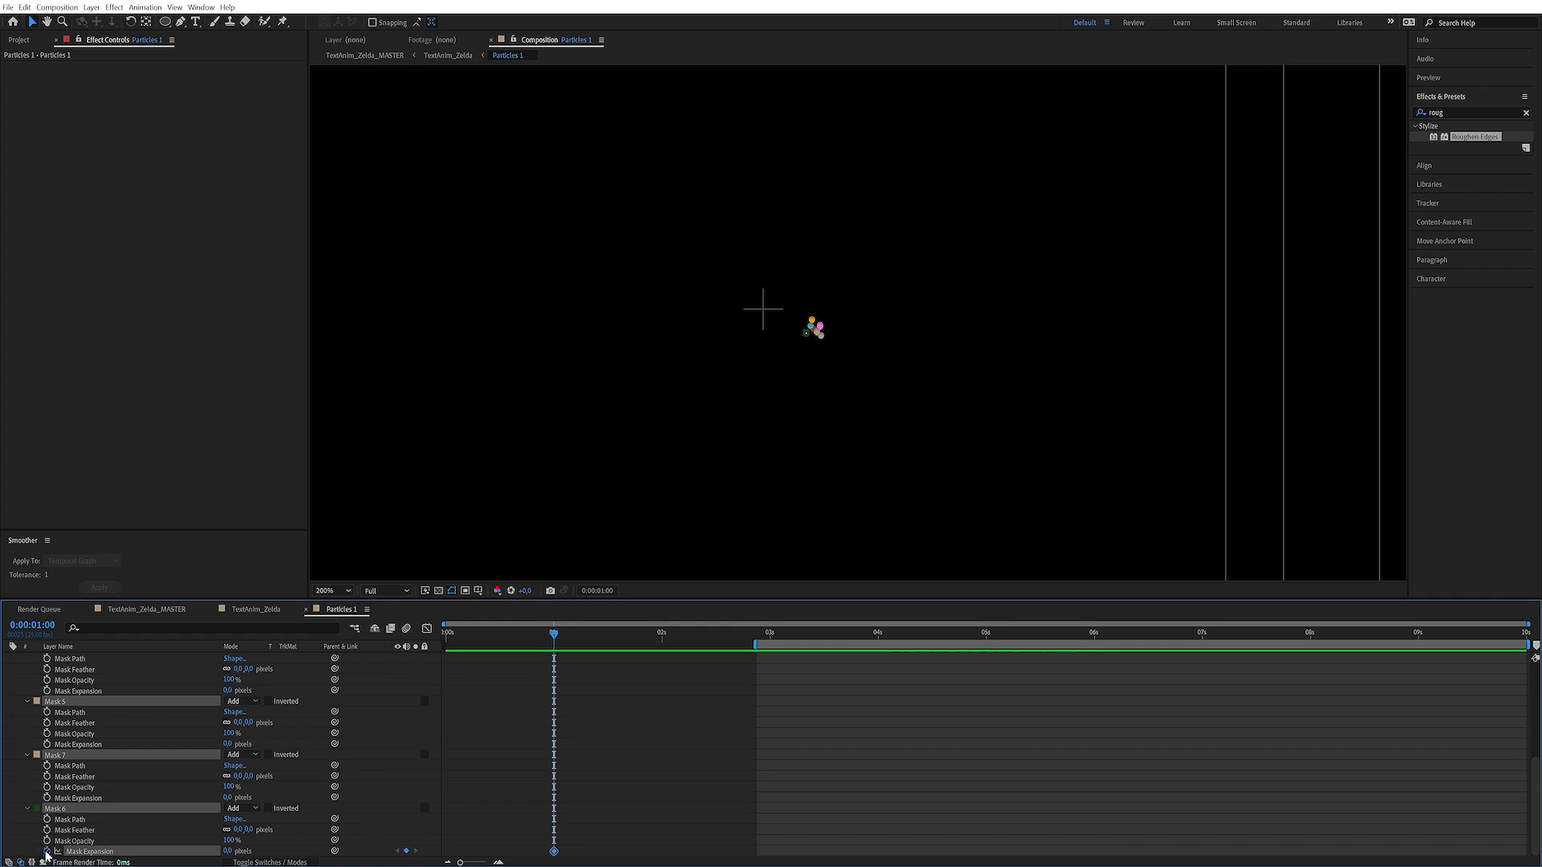
# Set the Mask Expansion of all particle masks to -14 pixels at 0:00:00:00
pyautogui.moveTo(502, 633); pyautogui.dragTo(263, 649)
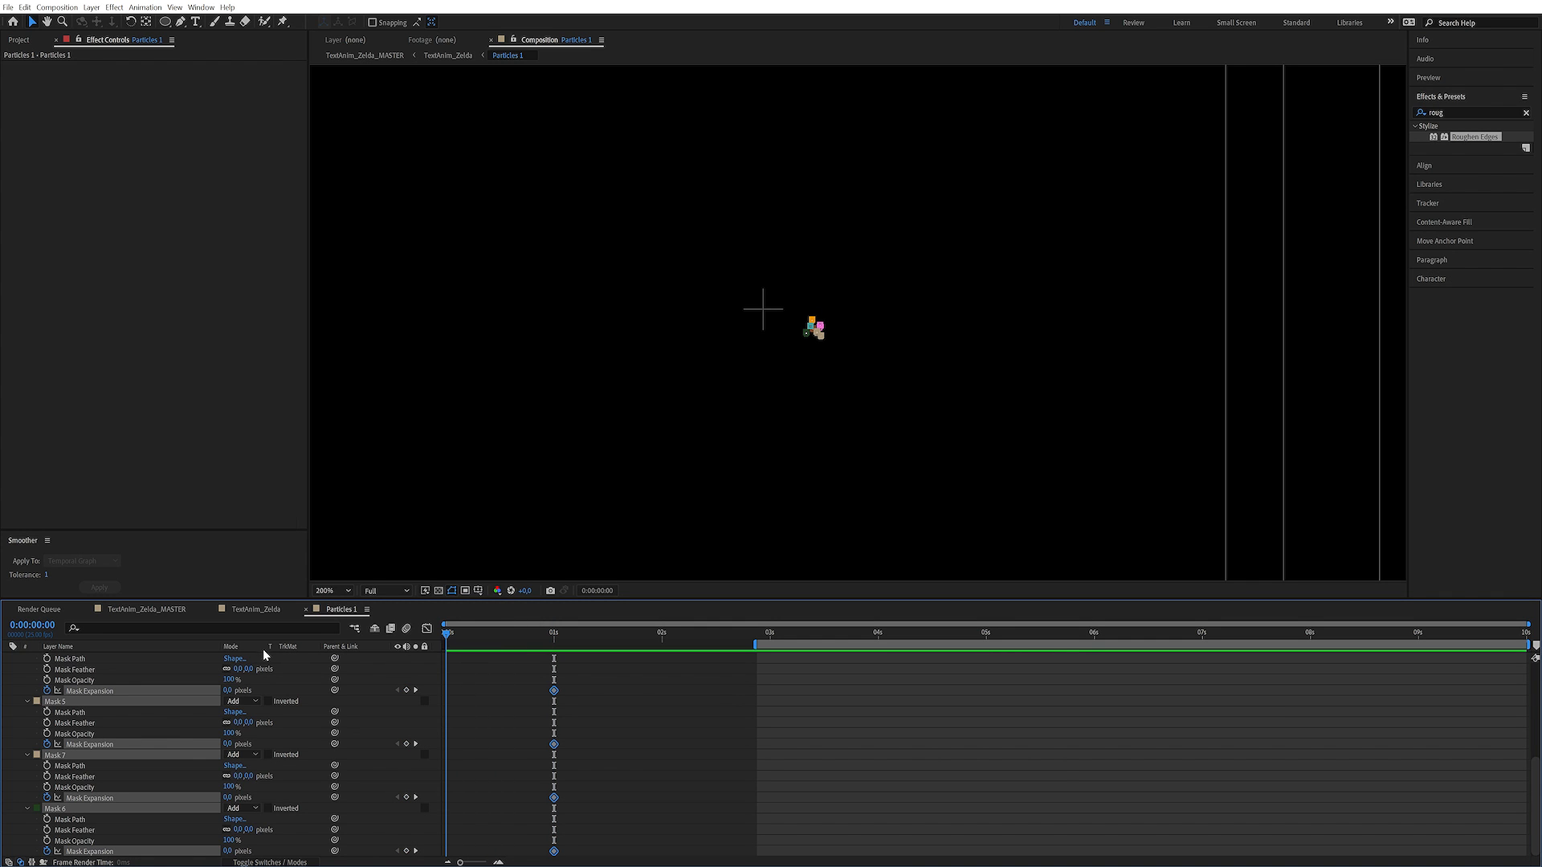
pyautogui.moveTo(852, 362); pyautogui.dragTo(764, 343)
pyautogui.scroll(6, 737, 358)
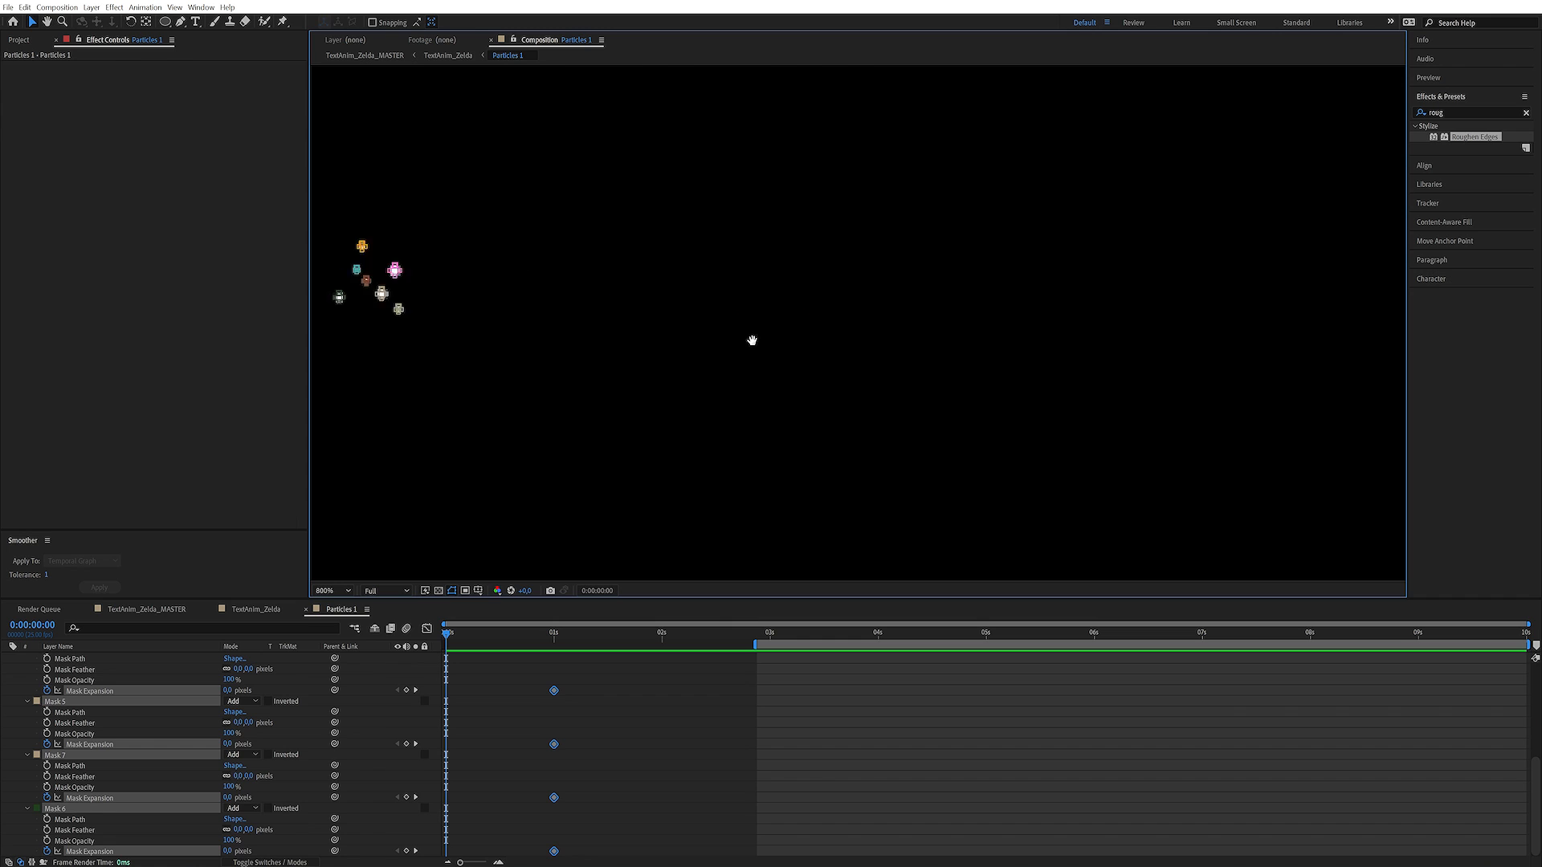
pyautogui.moveTo(788, 274); pyautogui.dragTo(840, 356)
pyautogui.click(228, 851)
pyautogui.write('-10')
pyautogui.press('Return')
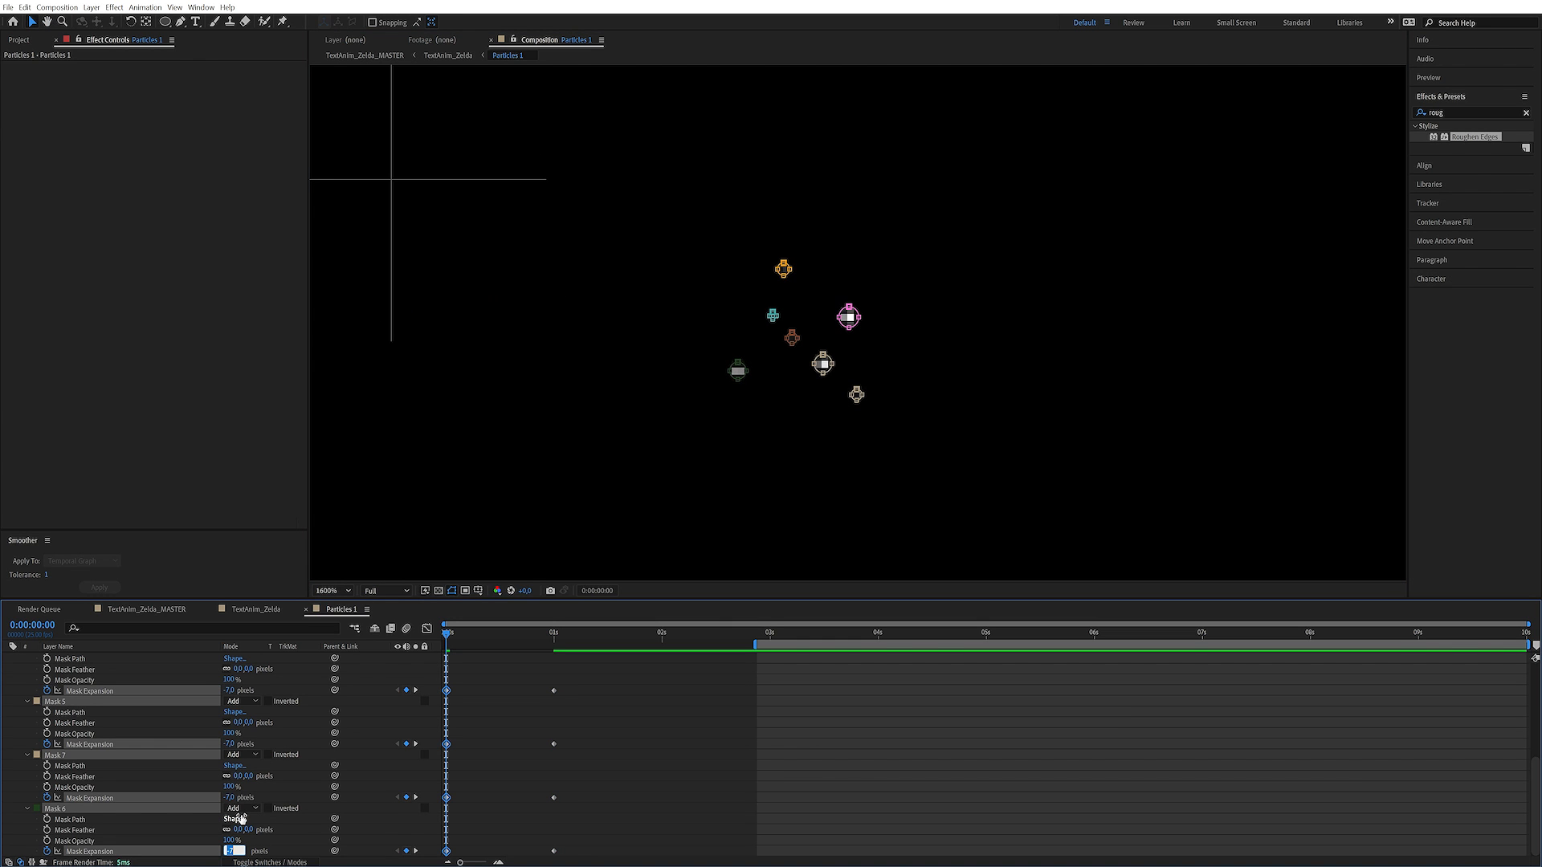
pyautogui.press('Down')
pyautogui.press('Down')
pyautogui.press('Down')
pyautogui.press('Return')
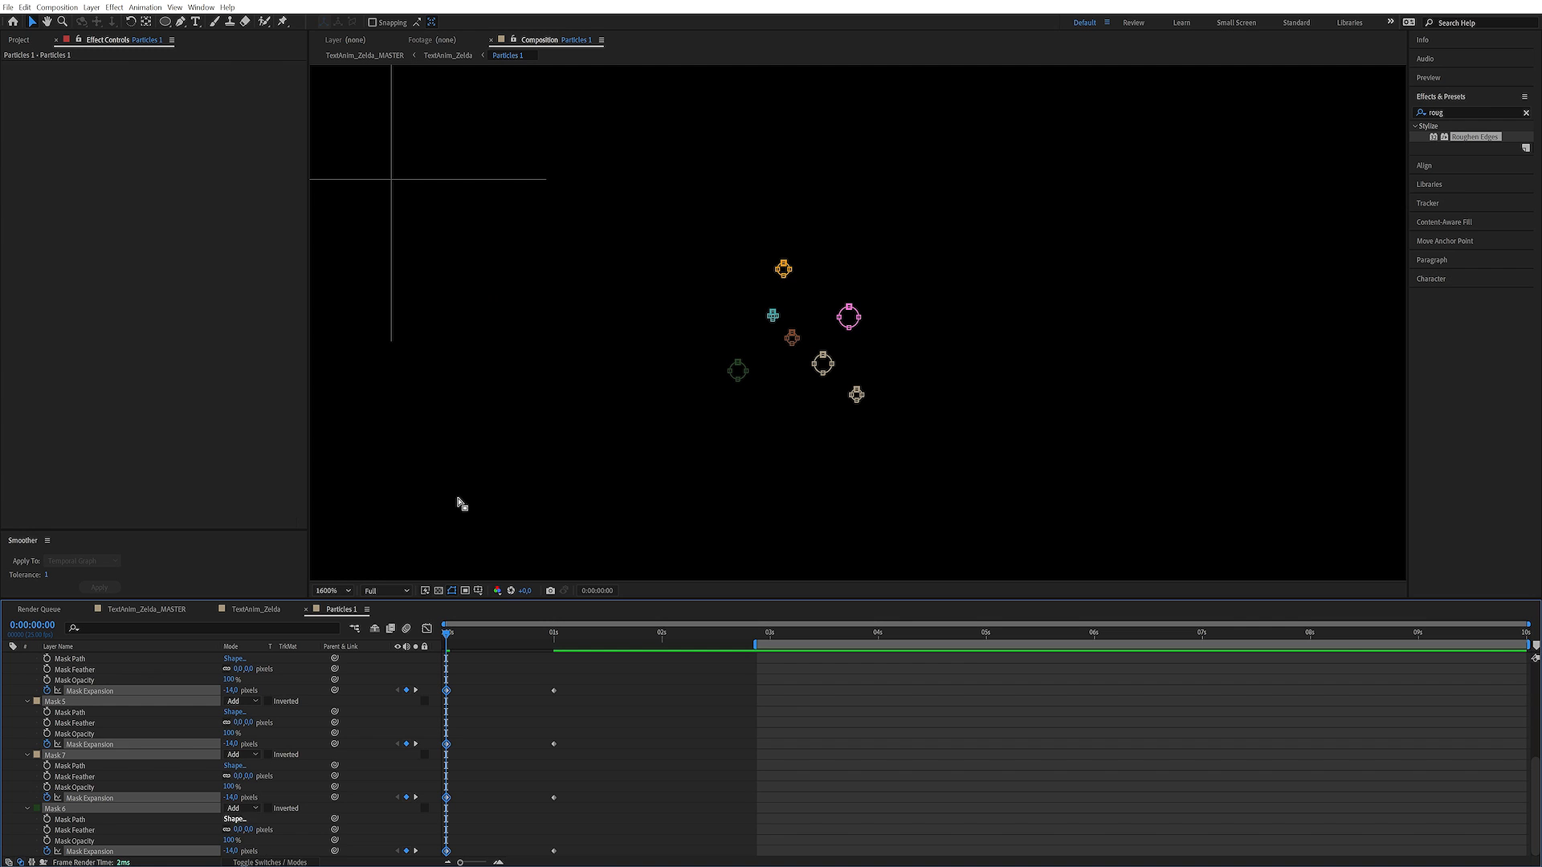
# Return to the TextAnim_Zelda composition, preview it, and duplicate the Particles 1 CTRL and Particles 1 layers together
pyautogui.click(256, 611)
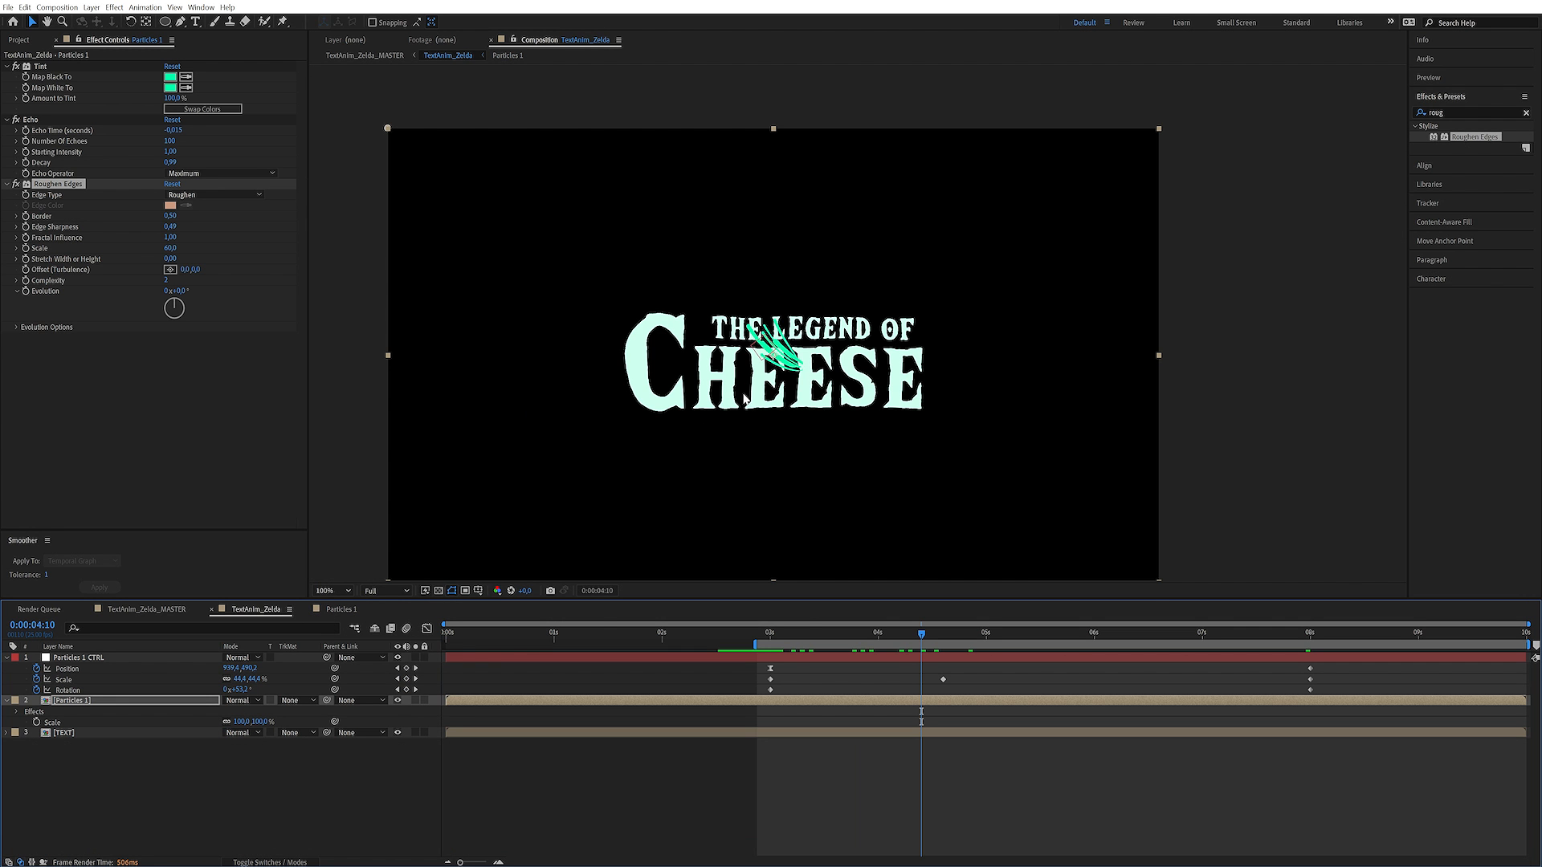
pyautogui.press('space')
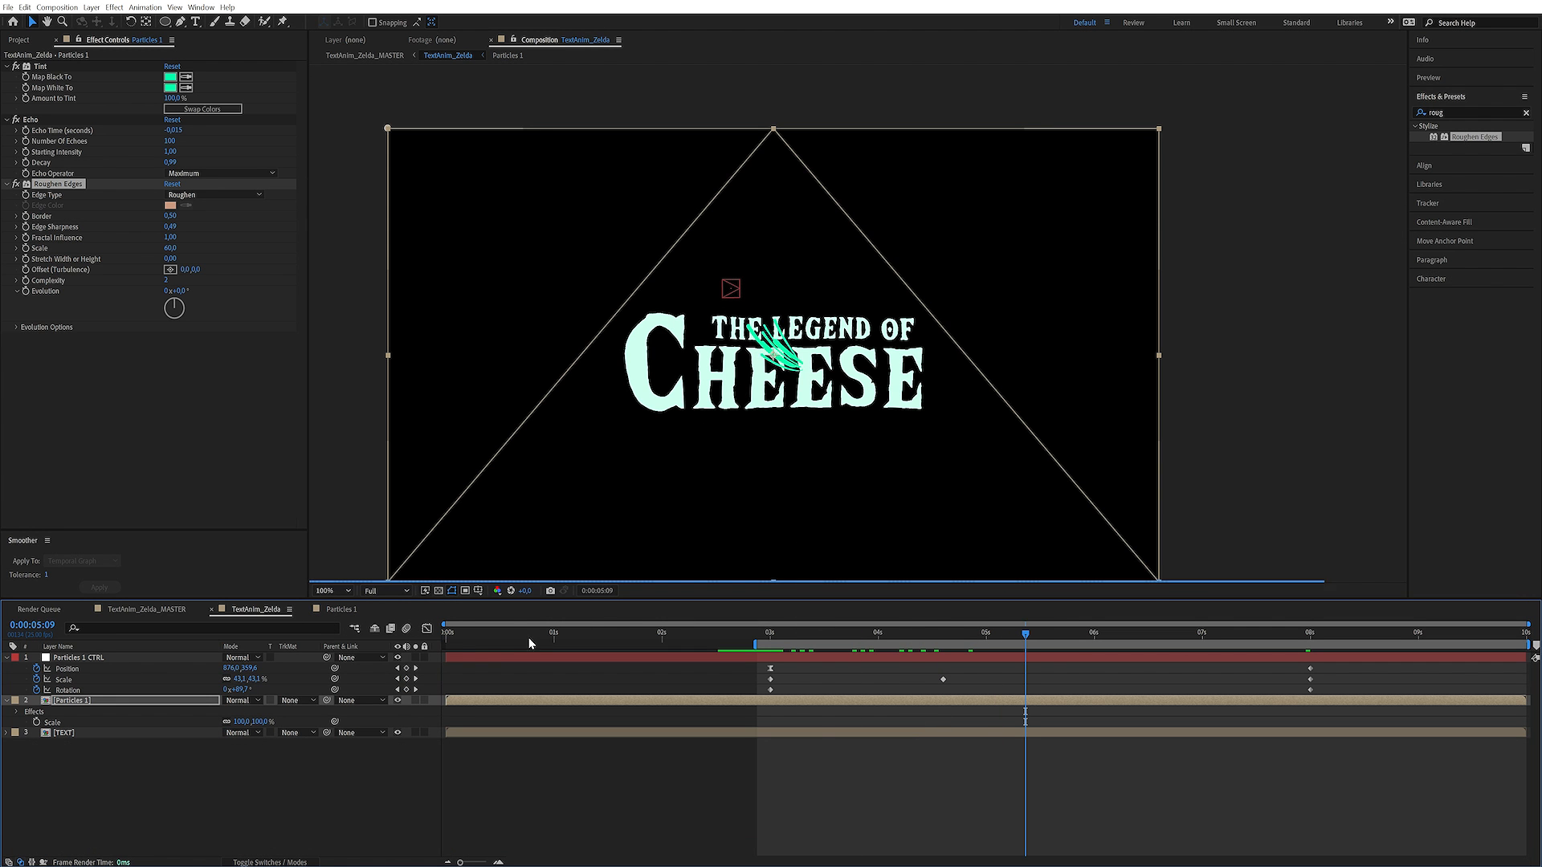
pyautogui.click(7, 658)
pyautogui.click(50, 723)
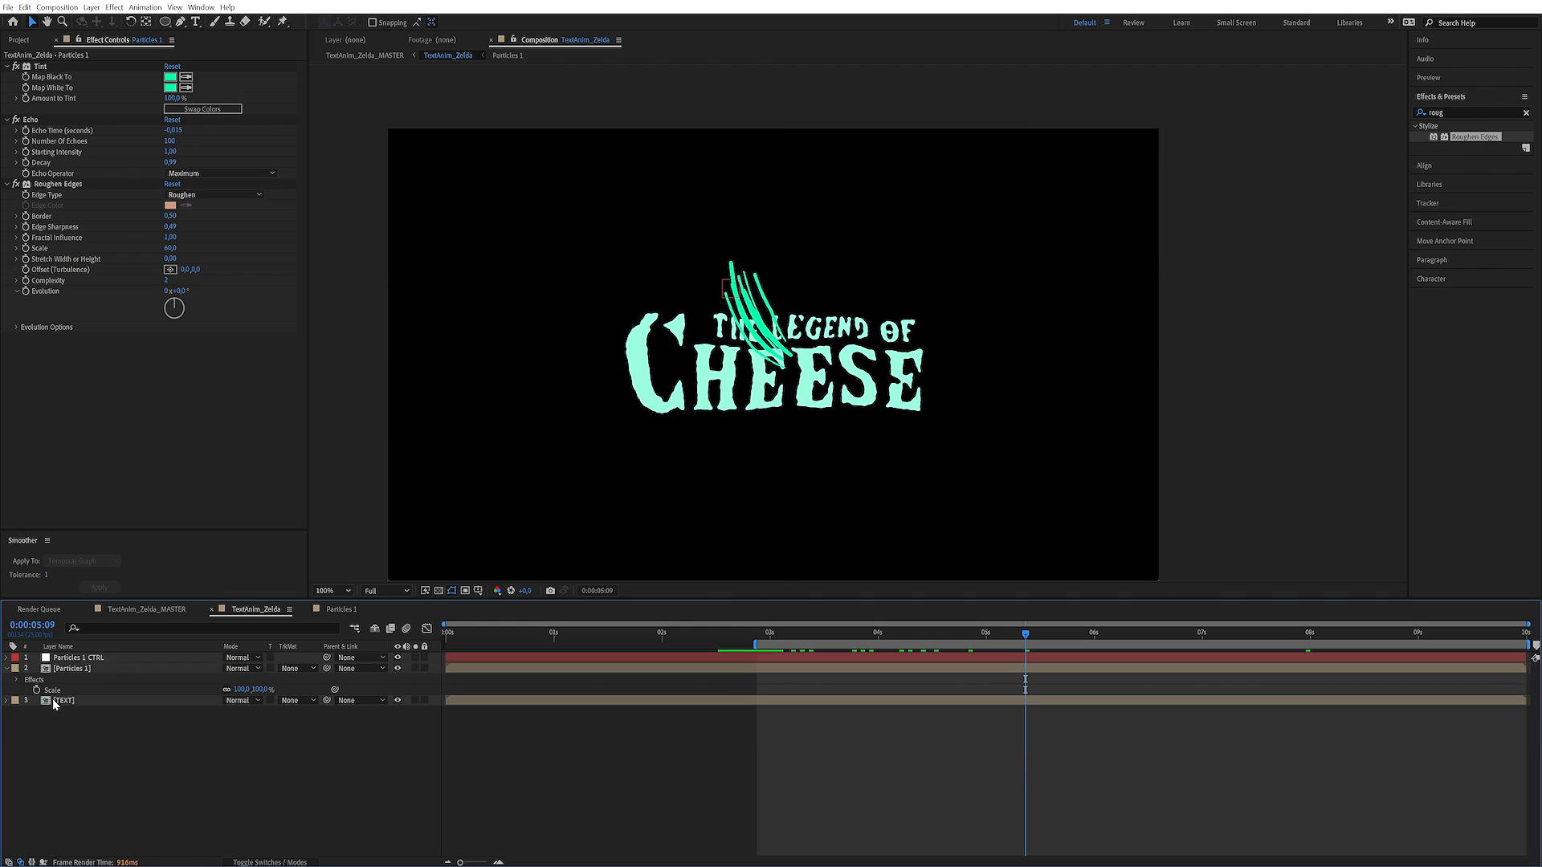
pyautogui.click(78, 659)
pyautogui.keyDown('shift'); pyautogui.click(79, 670); pyautogui.keyUp('shift')
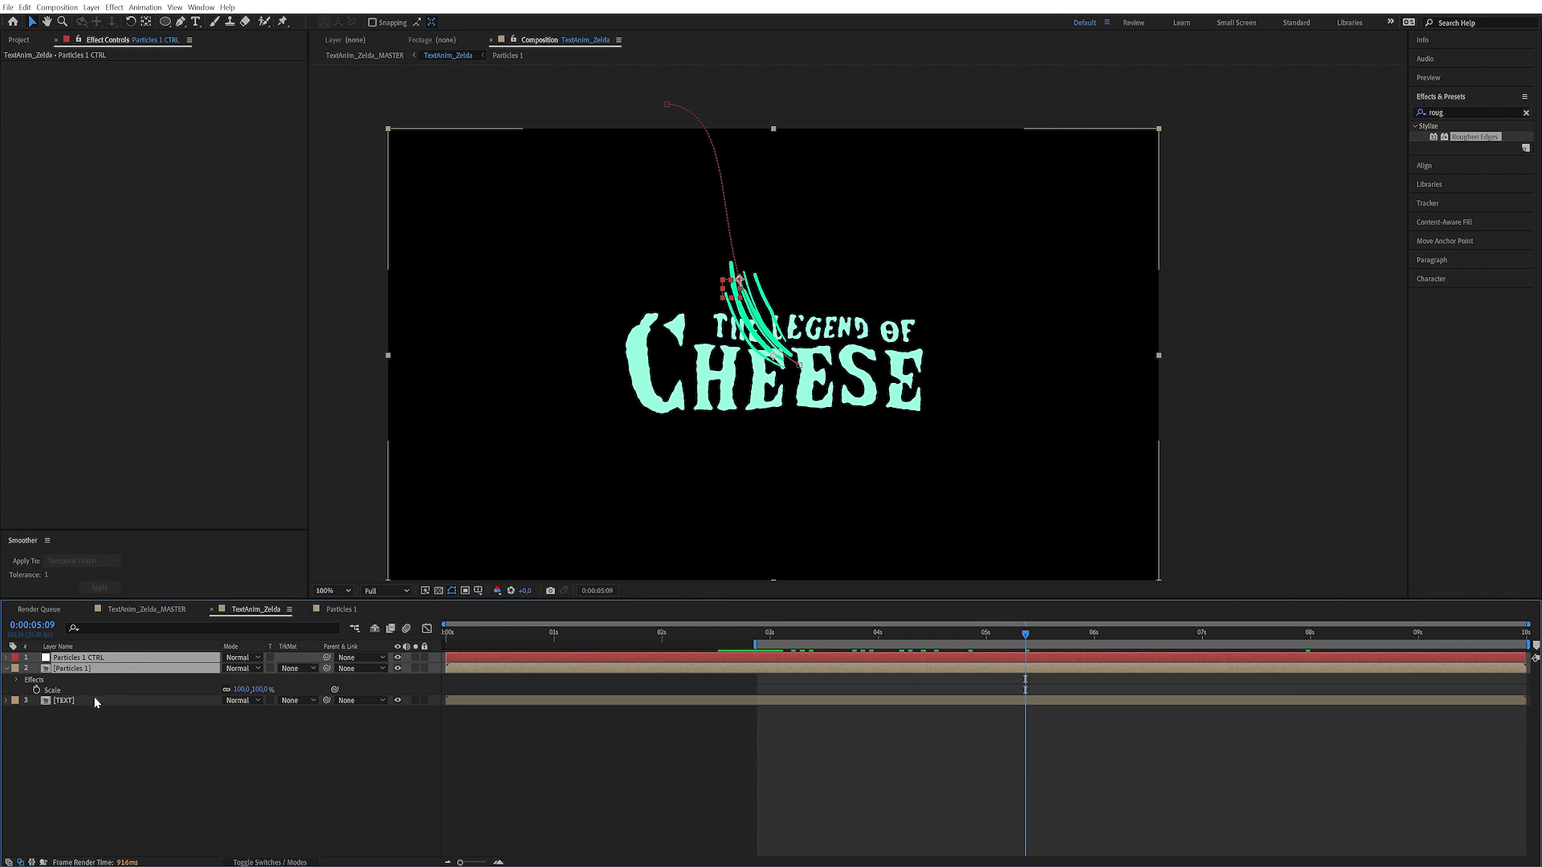
pyautogui.hotkey('ctrl', 'd')
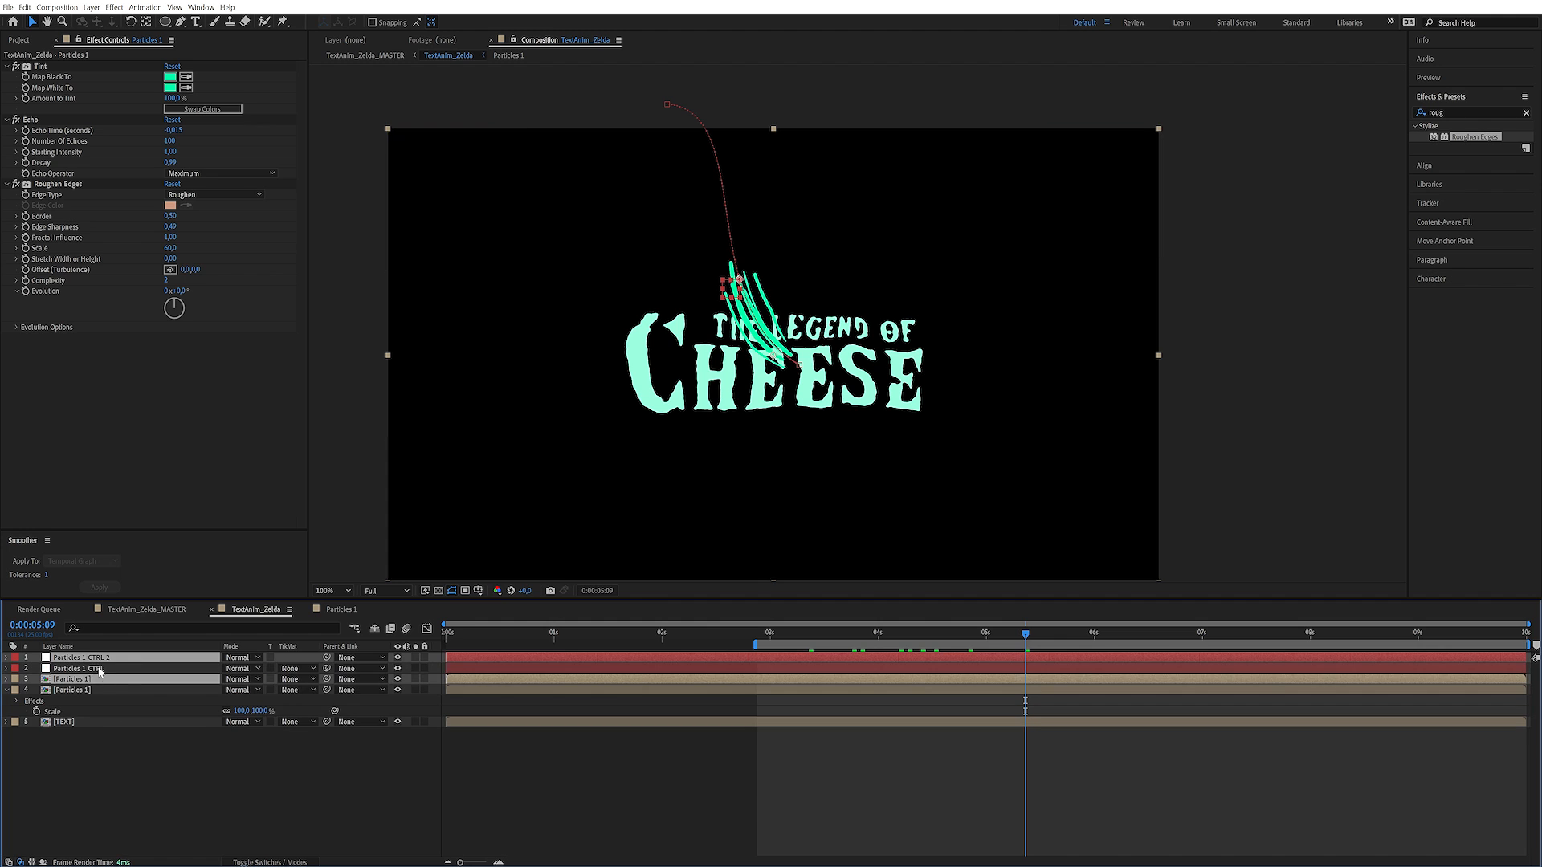
# Move the duplicated Particles 1 layer directly beneath the Particles 1 CTRL 2 null
pyautogui.moveTo(101, 659); pyautogui.dragTo(105, 667)
pyautogui.click(123, 740)
pyautogui.click(95, 670)
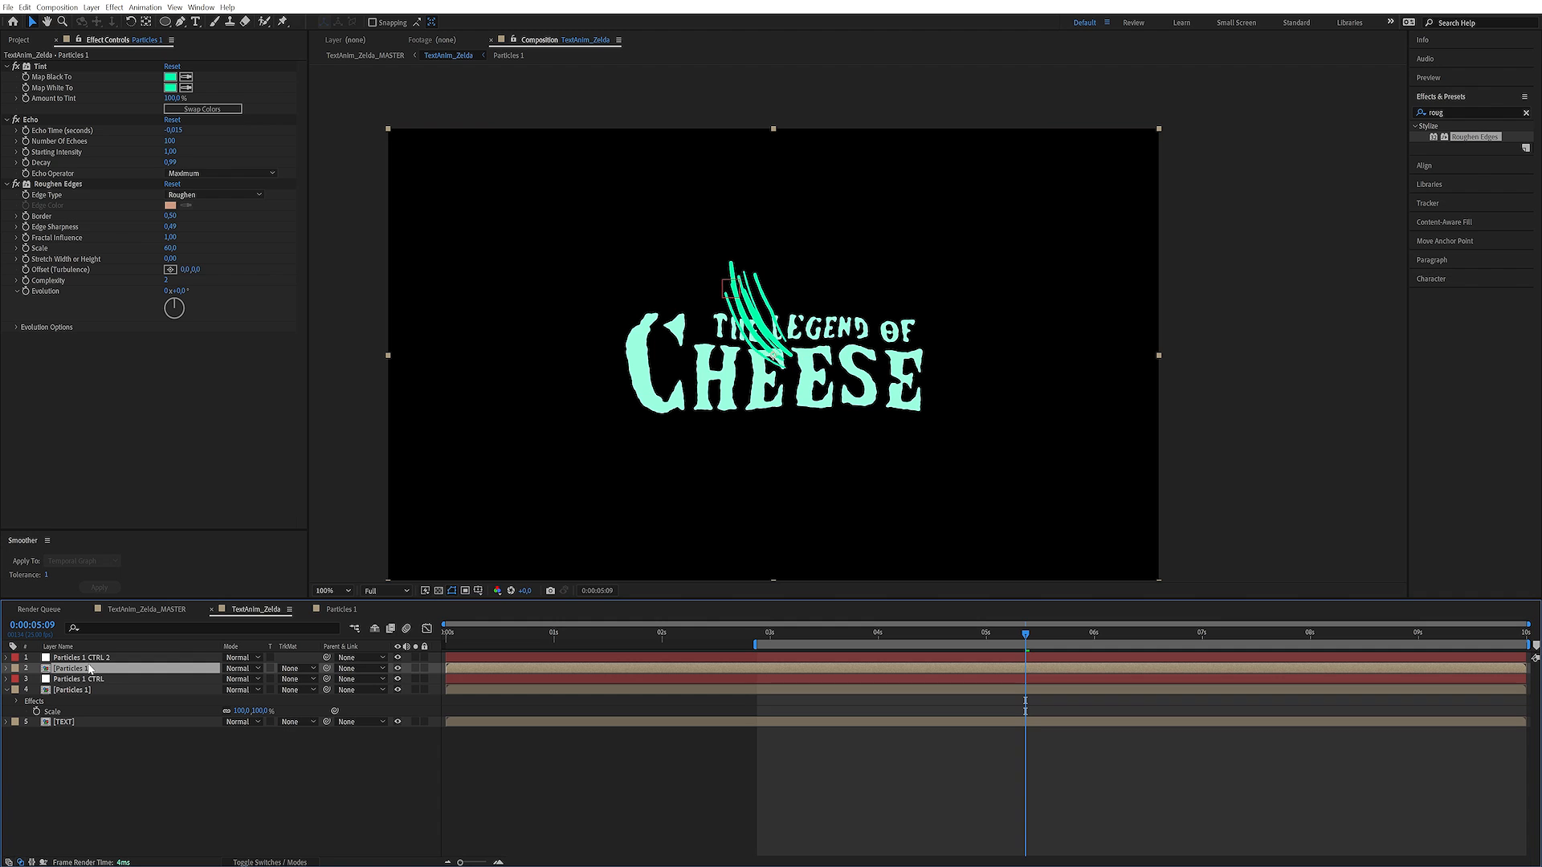
pyautogui.click(103, 658)
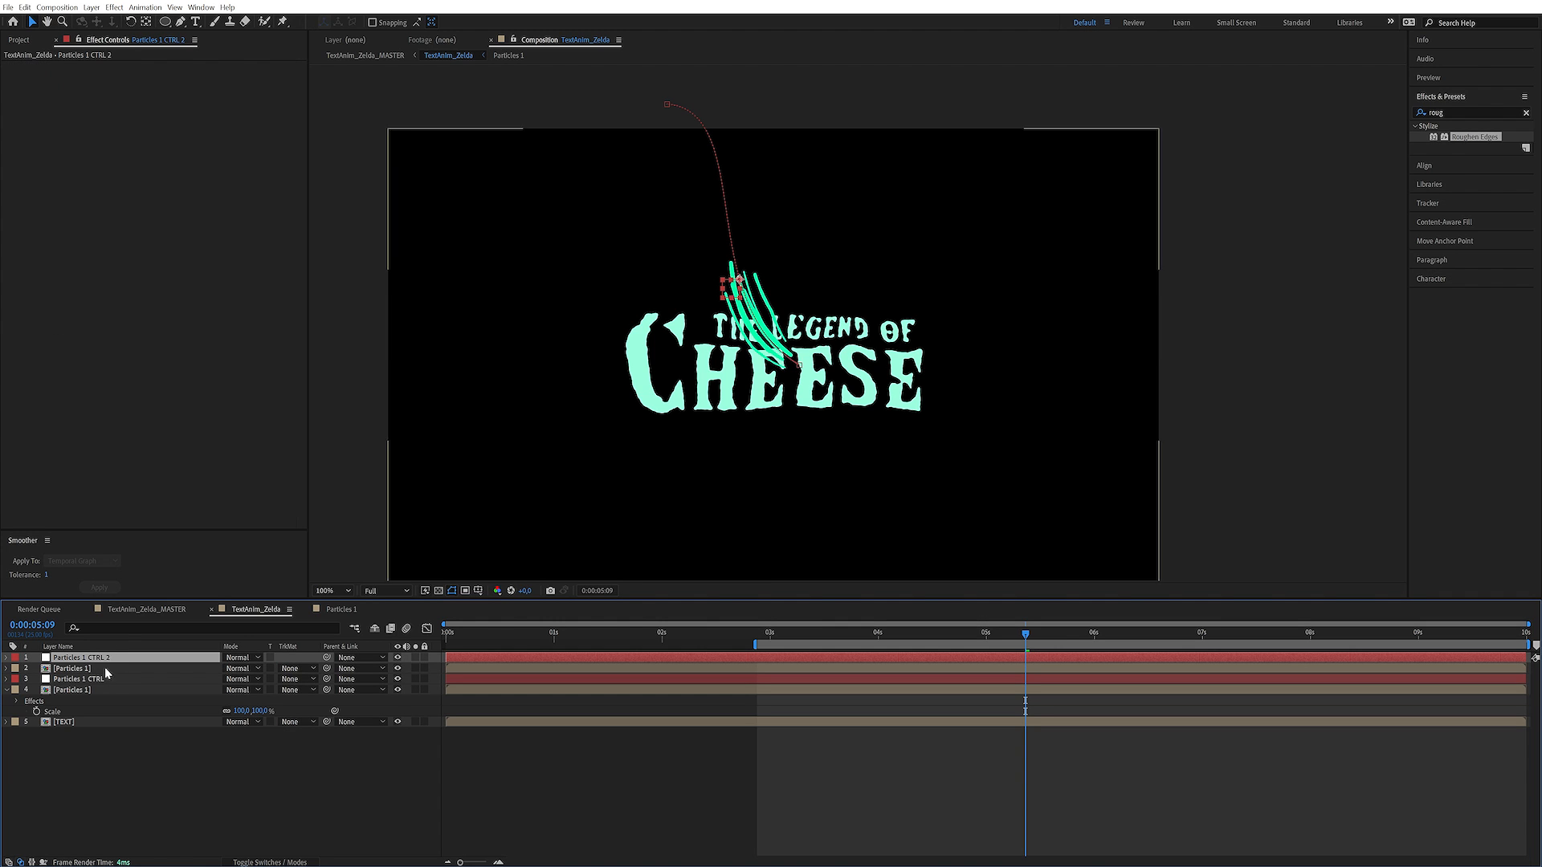
# Reveal the source composition of the duplicated Particles 1 layer in the project
pyautogui.click(96, 669)
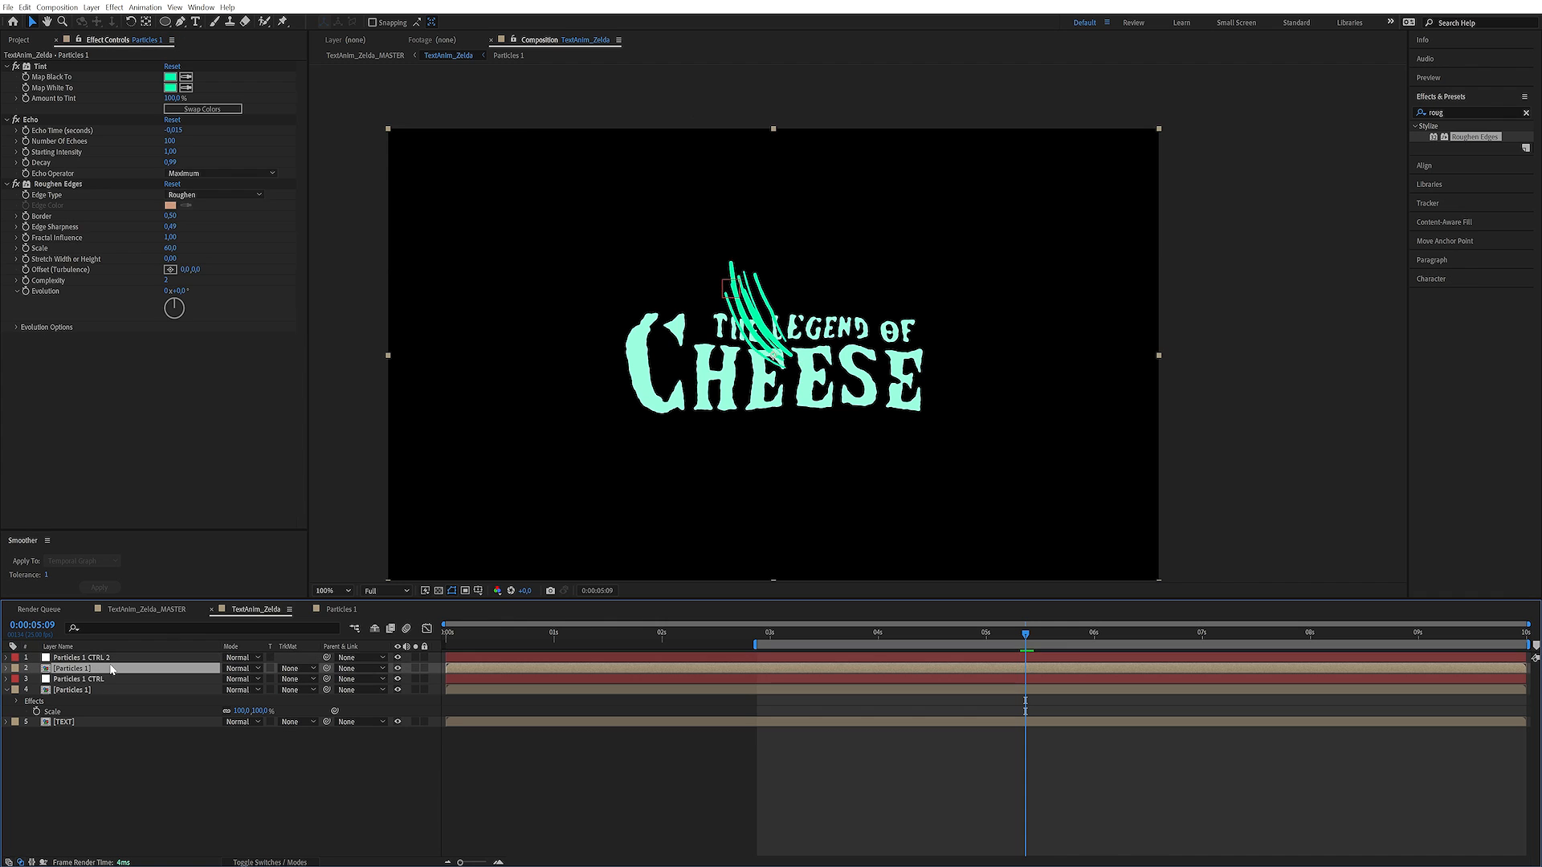
pyautogui.rightClick(109, 668)
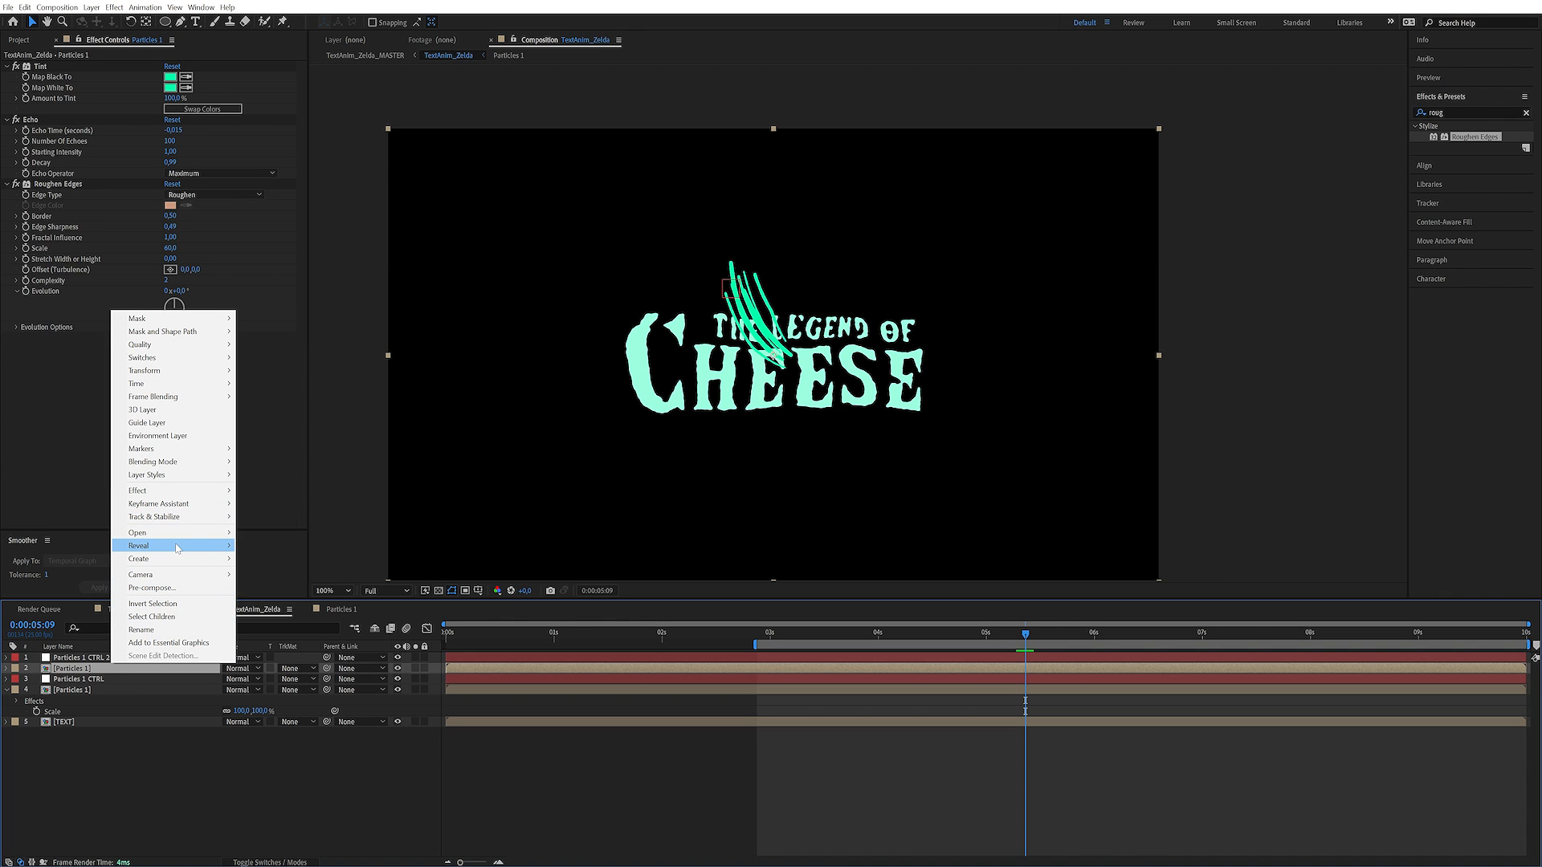
pyautogui.moveTo(178, 548)
pyautogui.click(315, 548)
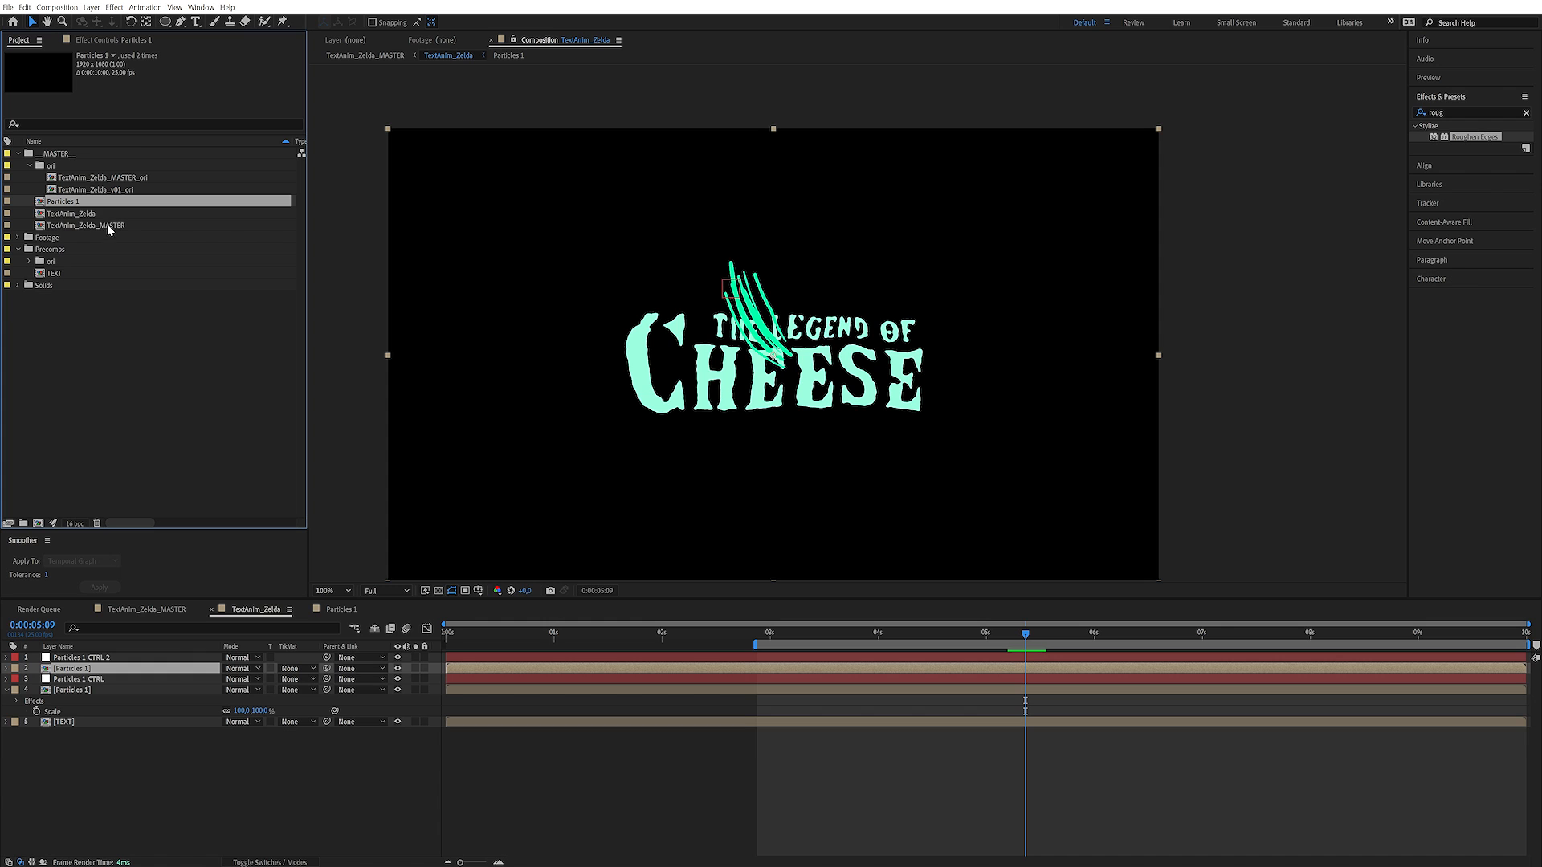
# Move the Particles 1 and TextAnim_Zelda compositions into the Precomps folder and duplicate the Particles 1 composition
pyautogui.click(29, 165)
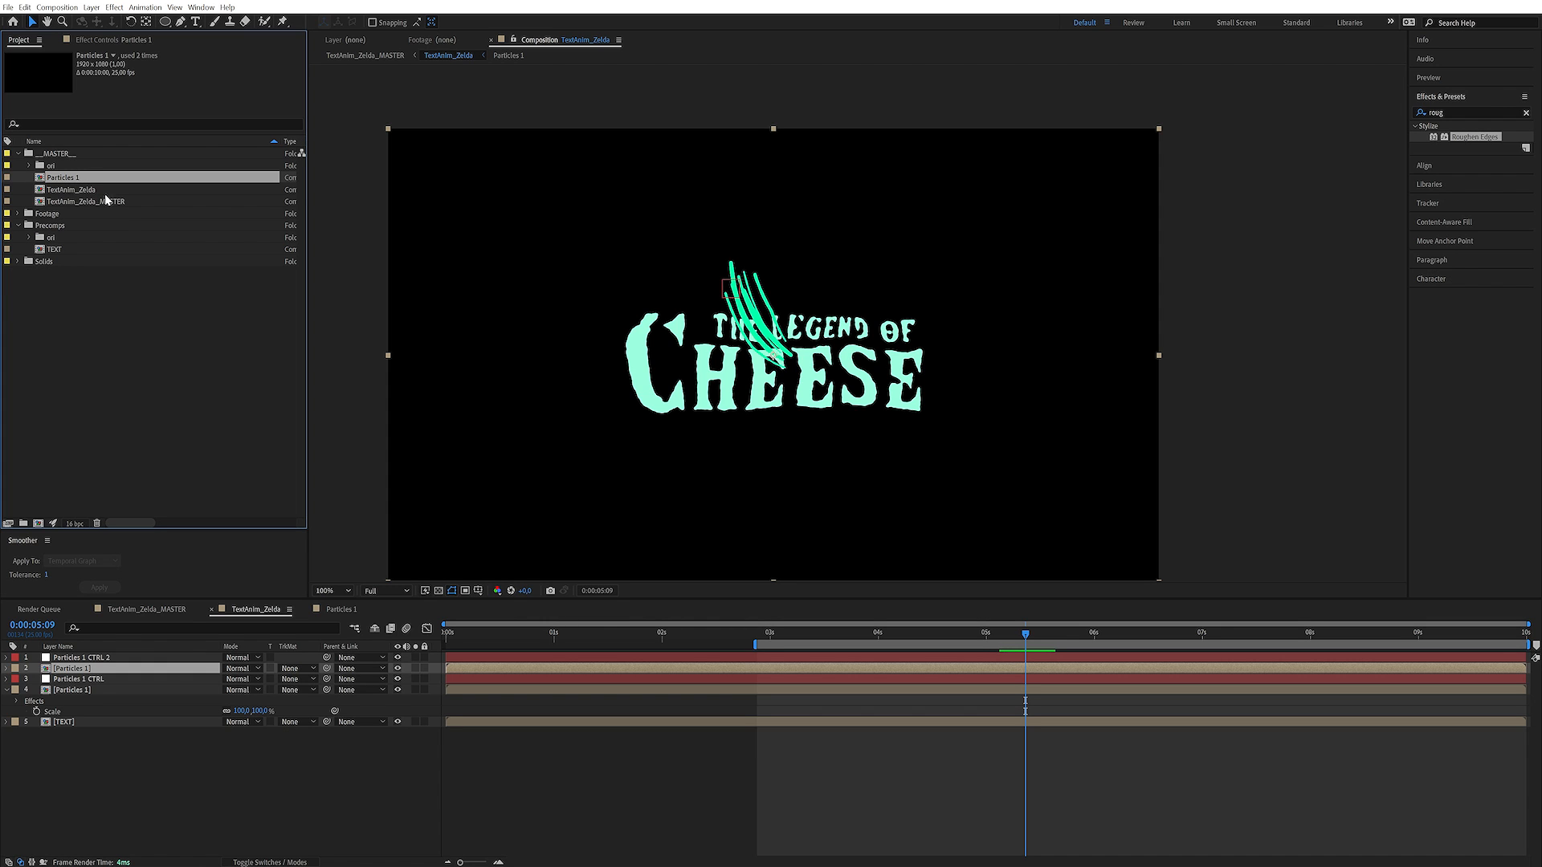
pyautogui.moveTo(91, 182); pyautogui.dragTo(74, 228)
pyautogui.click(80, 178)
pyautogui.click(73, 230)
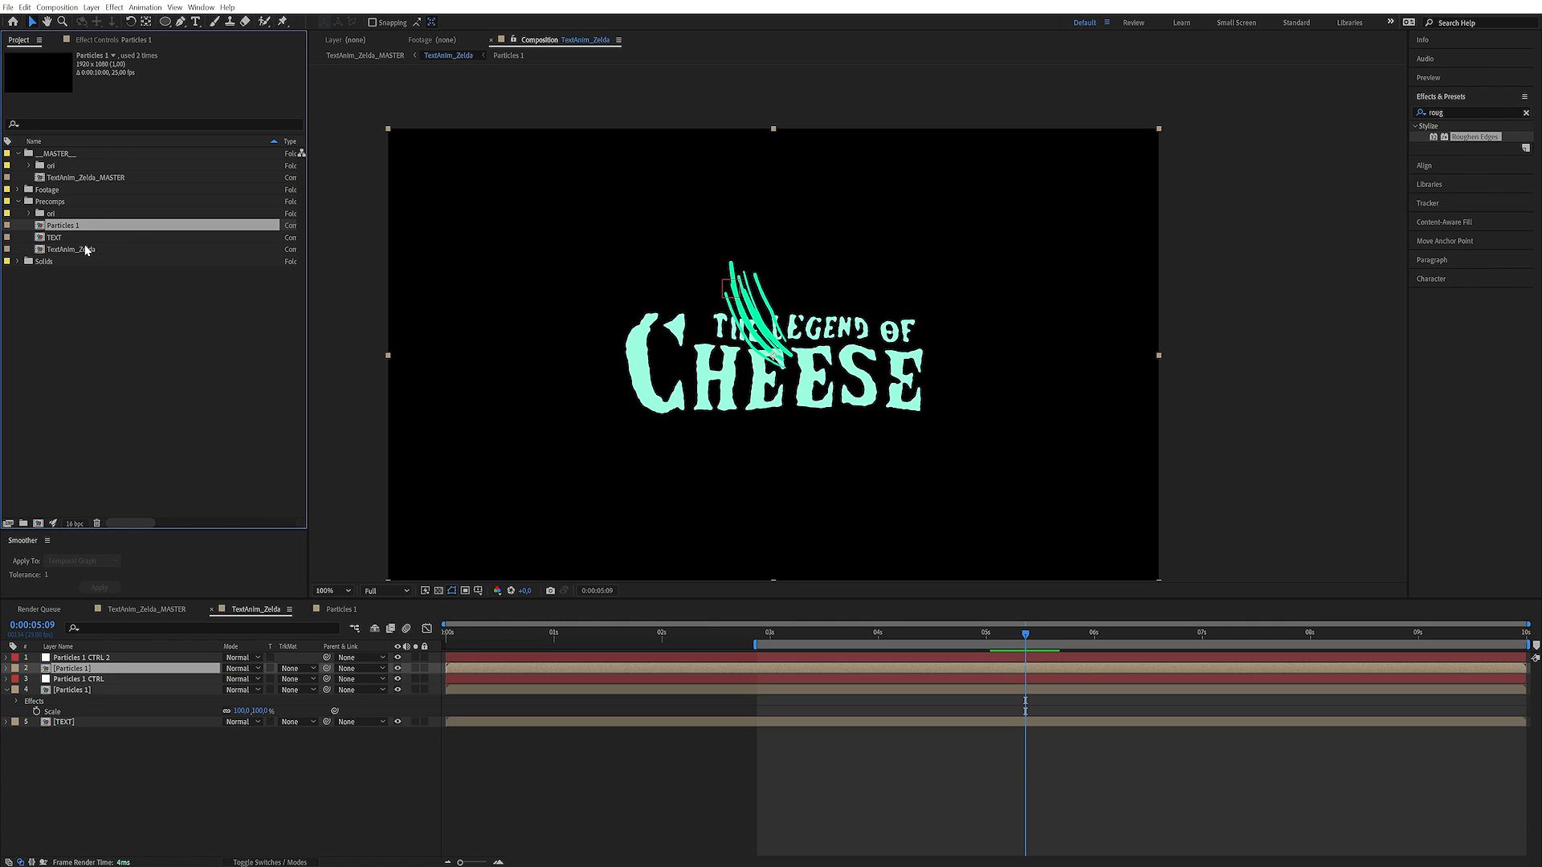
pyautogui.hotkey('ctrl', 'd')
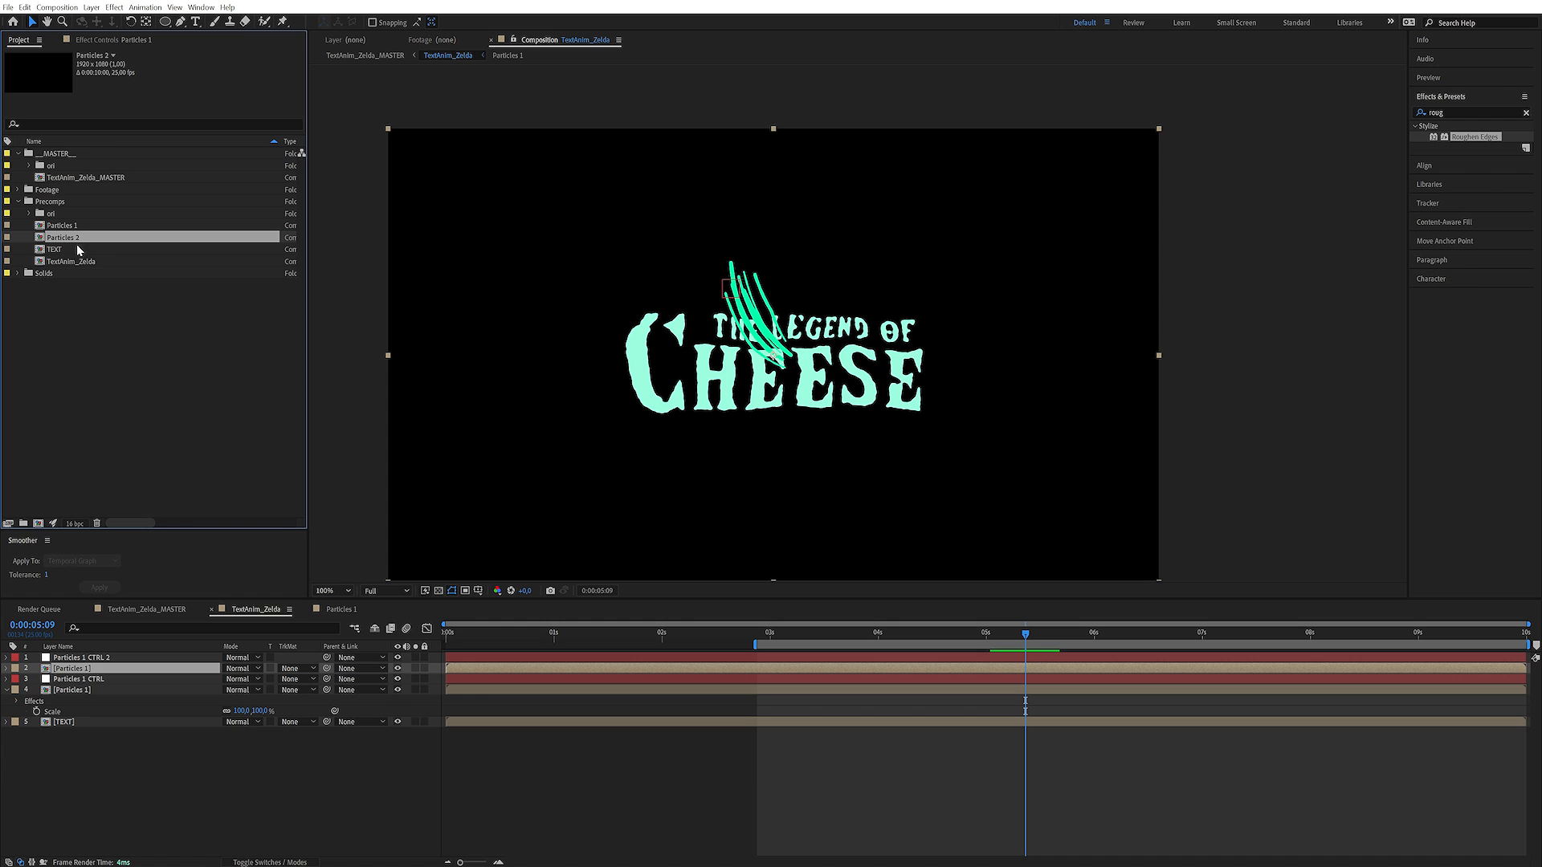
# Replace the duplicated Particles 1 layer with the Particles 2 composition and rename the null above it as Particles 2 CTRL
pyautogui.moveTo(86, 238); pyautogui.dragTo(92, 669)
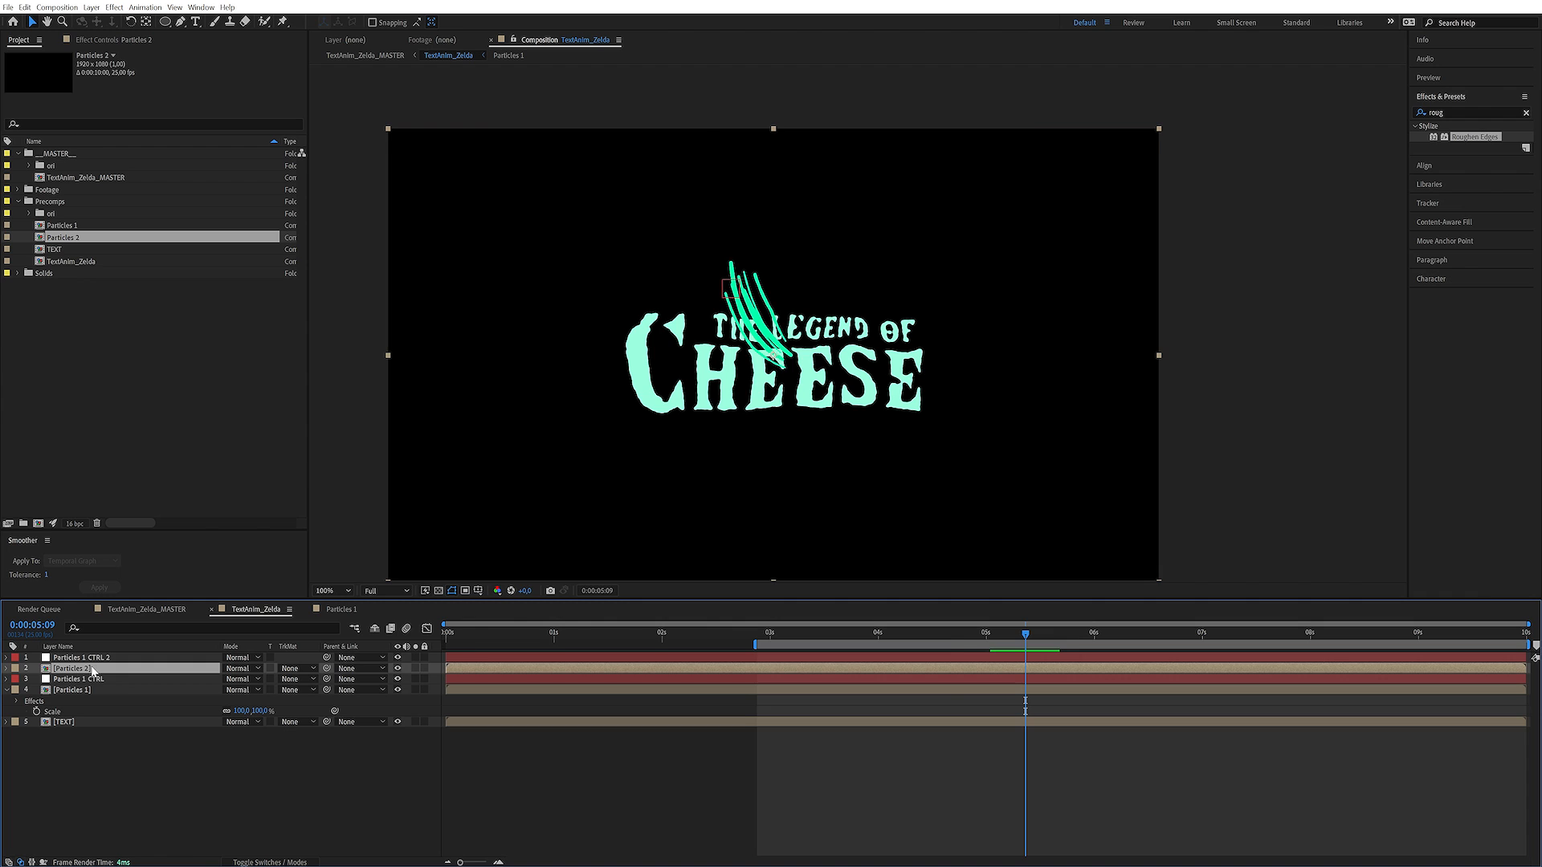
pyautogui.click(88, 657)
pyautogui.press('Return')
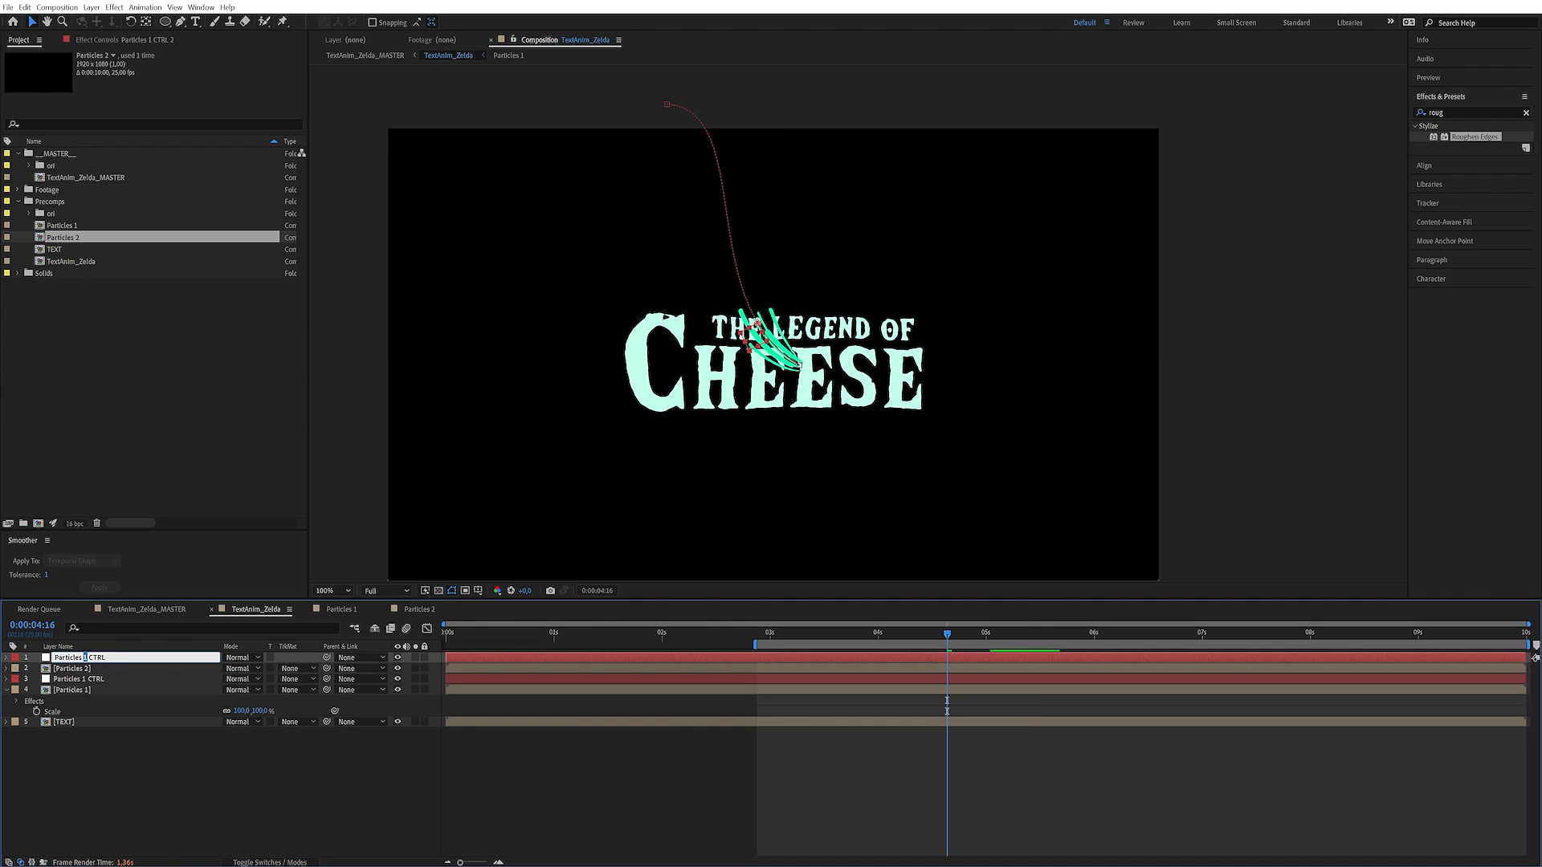
pyautogui.press('Return')
# Open the Particles 2 composition and rename its Particles 1 CTRL null as Particles 2 CTRL
pyautogui.doubleClick(97, 670)
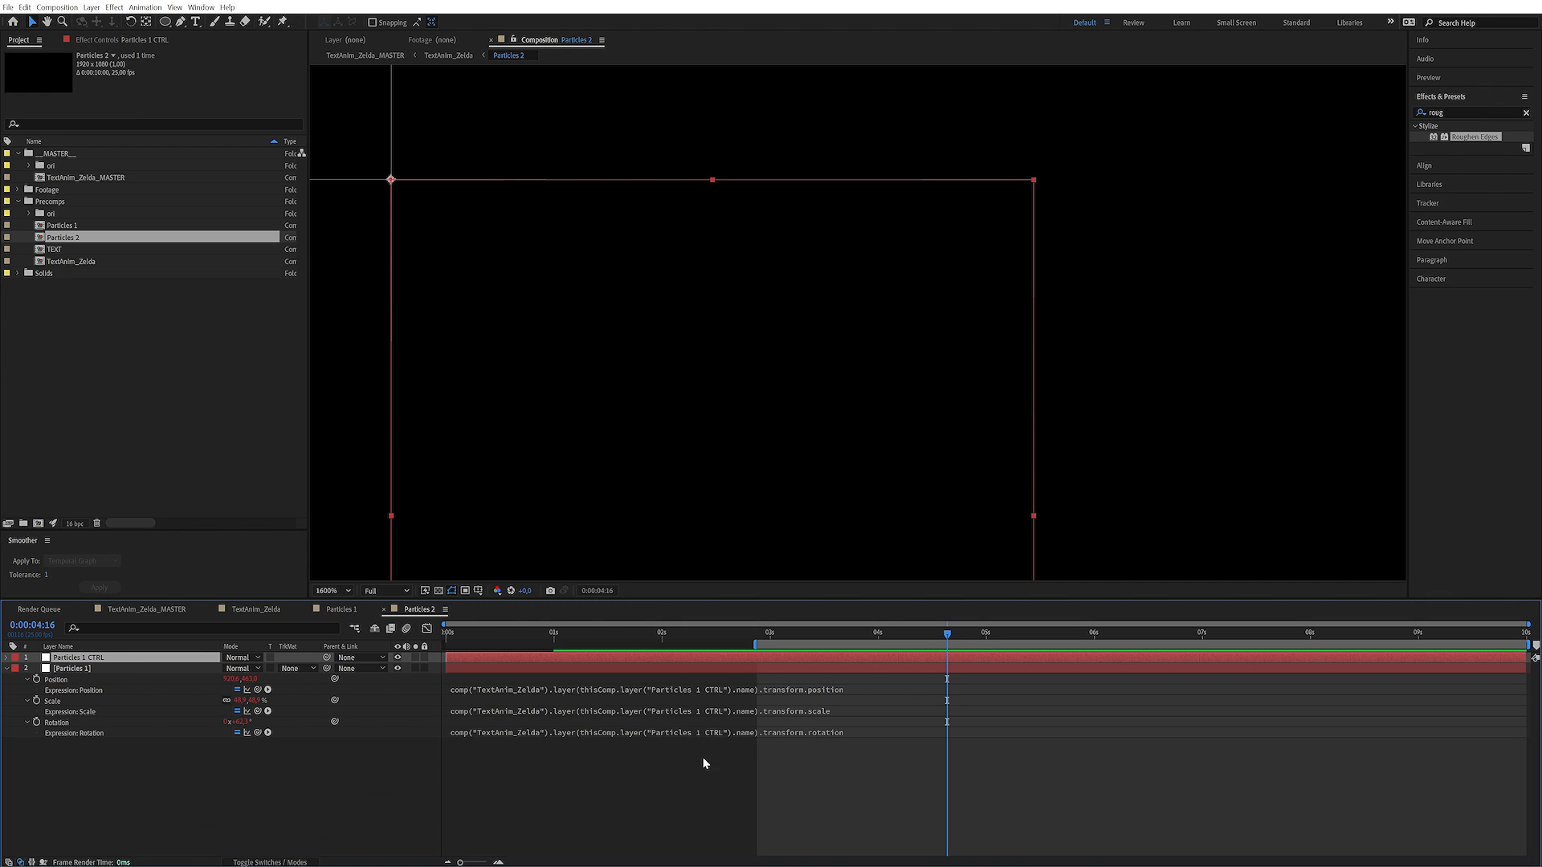
pyautogui.press('Return')
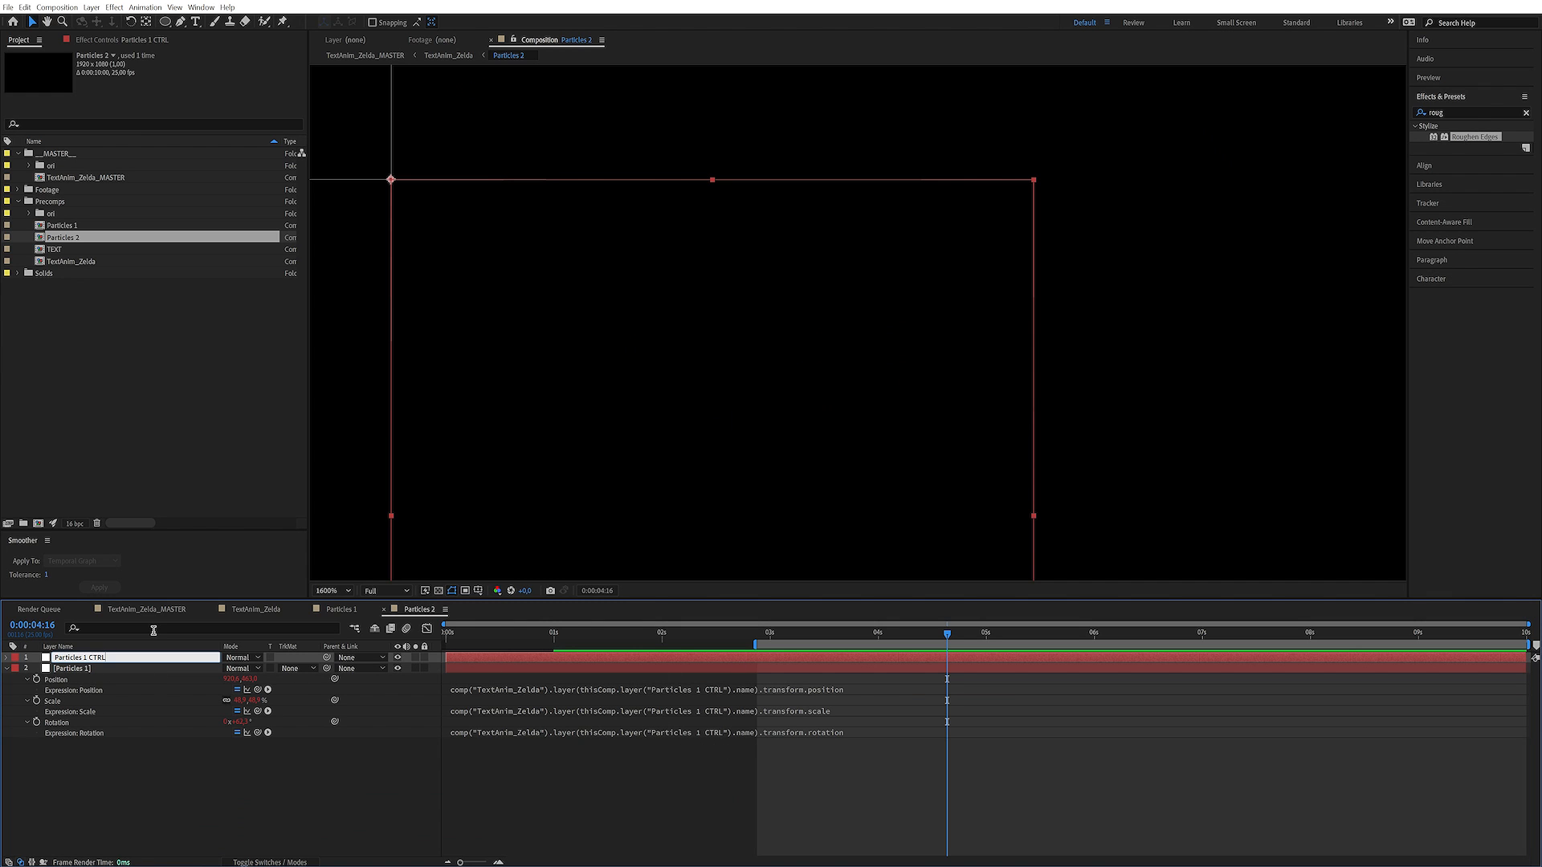
pyautogui.press('Return')
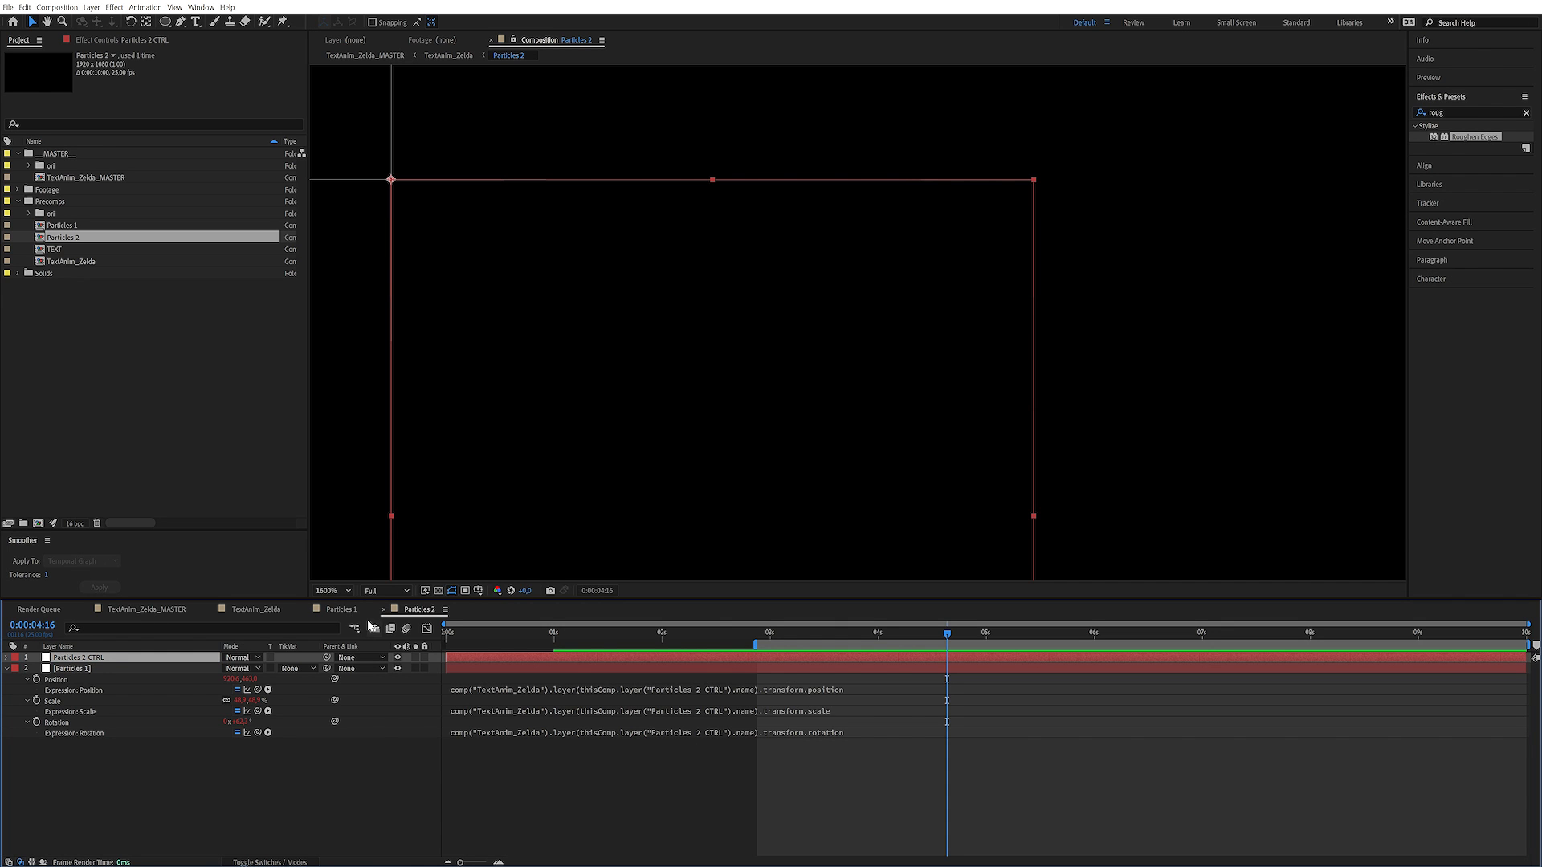
# In TextAnim_Zelda, shift the Particles 2 CTRL motion path over the S of CHEESE and reshape its curve toward the upper right
pyautogui.click(255, 610)
pyautogui.click(94, 660)
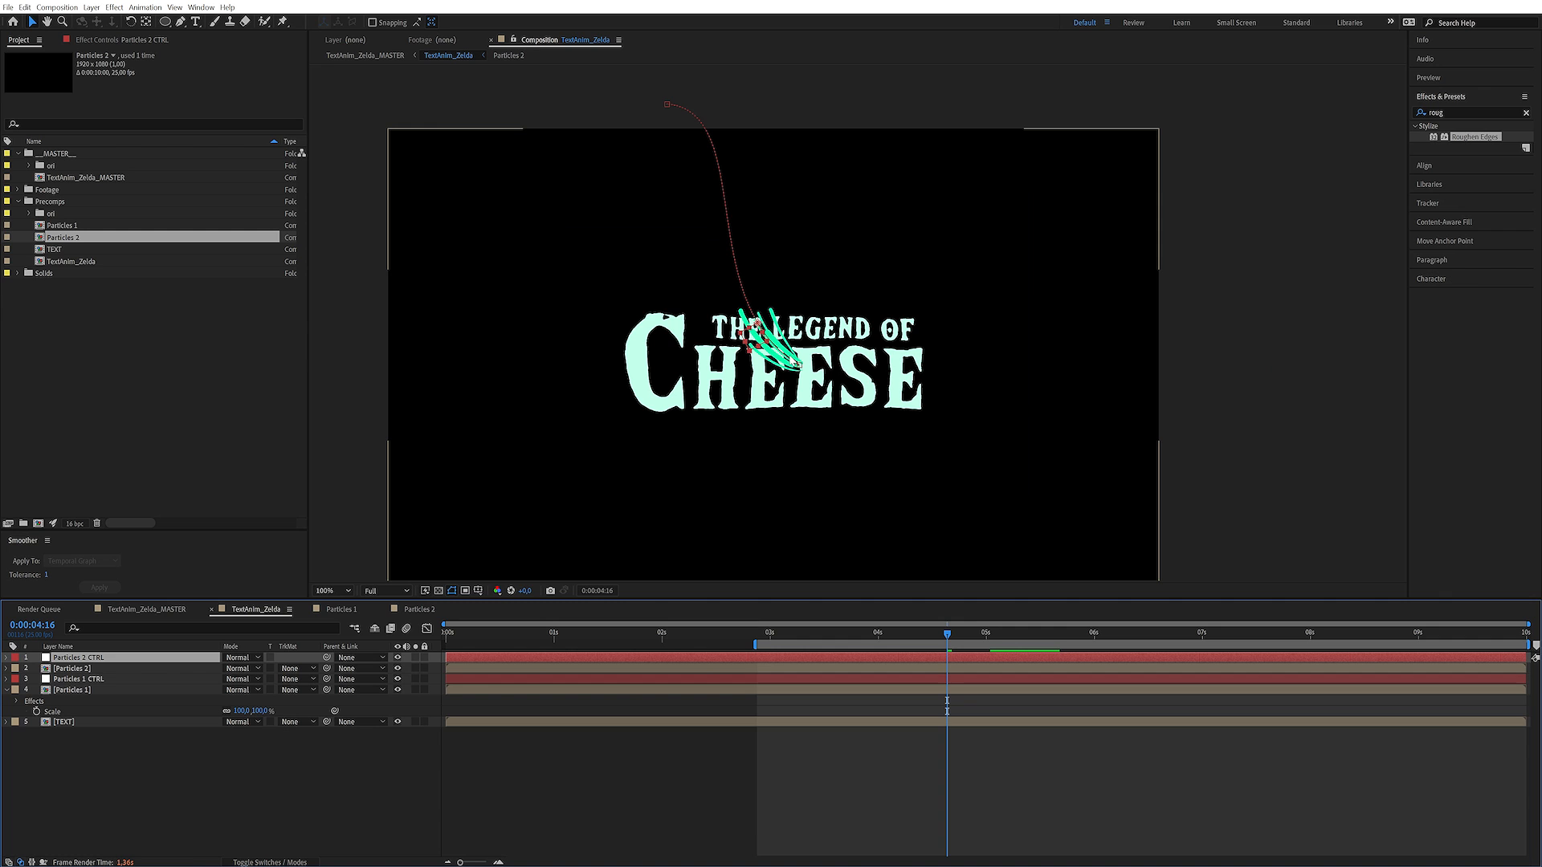
pyautogui.moveTo(798, 368); pyautogui.dragTo(866, 376)
pyautogui.moveTo(671, 106); pyautogui.dragTo(857, 100)
pyautogui.moveTo(759, 312); pyautogui.dragTo(812, 287)
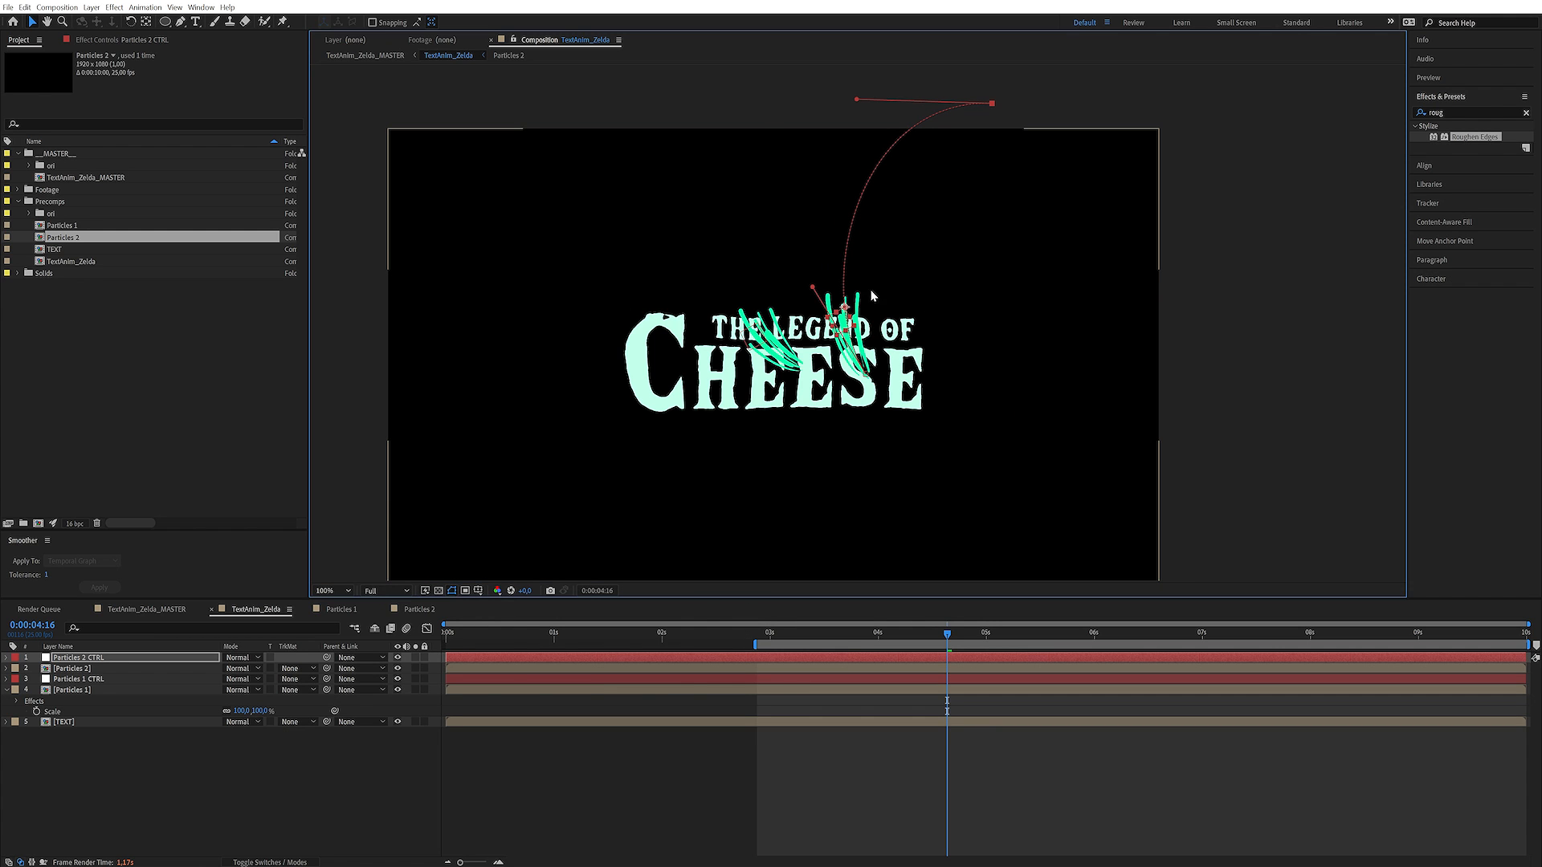
# Scrub through the TextAnim_Zelda timeline to check the motion of both particle trails
pyautogui.moveTo(948, 635); pyautogui.dragTo(1116, 635)
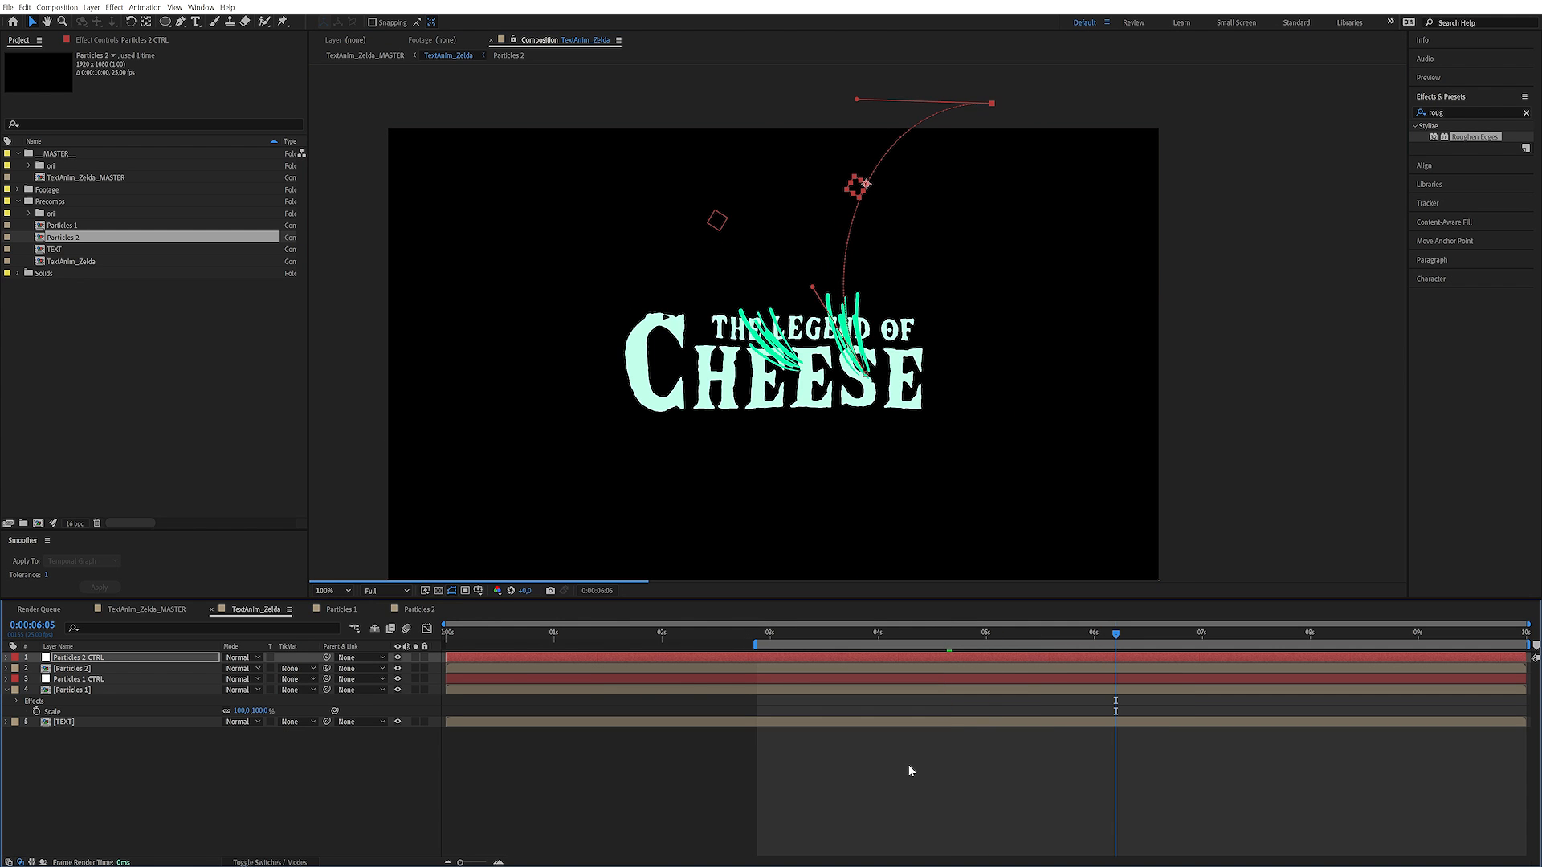
pyautogui.moveTo(1248, 635); pyautogui.dragTo(974, 641)
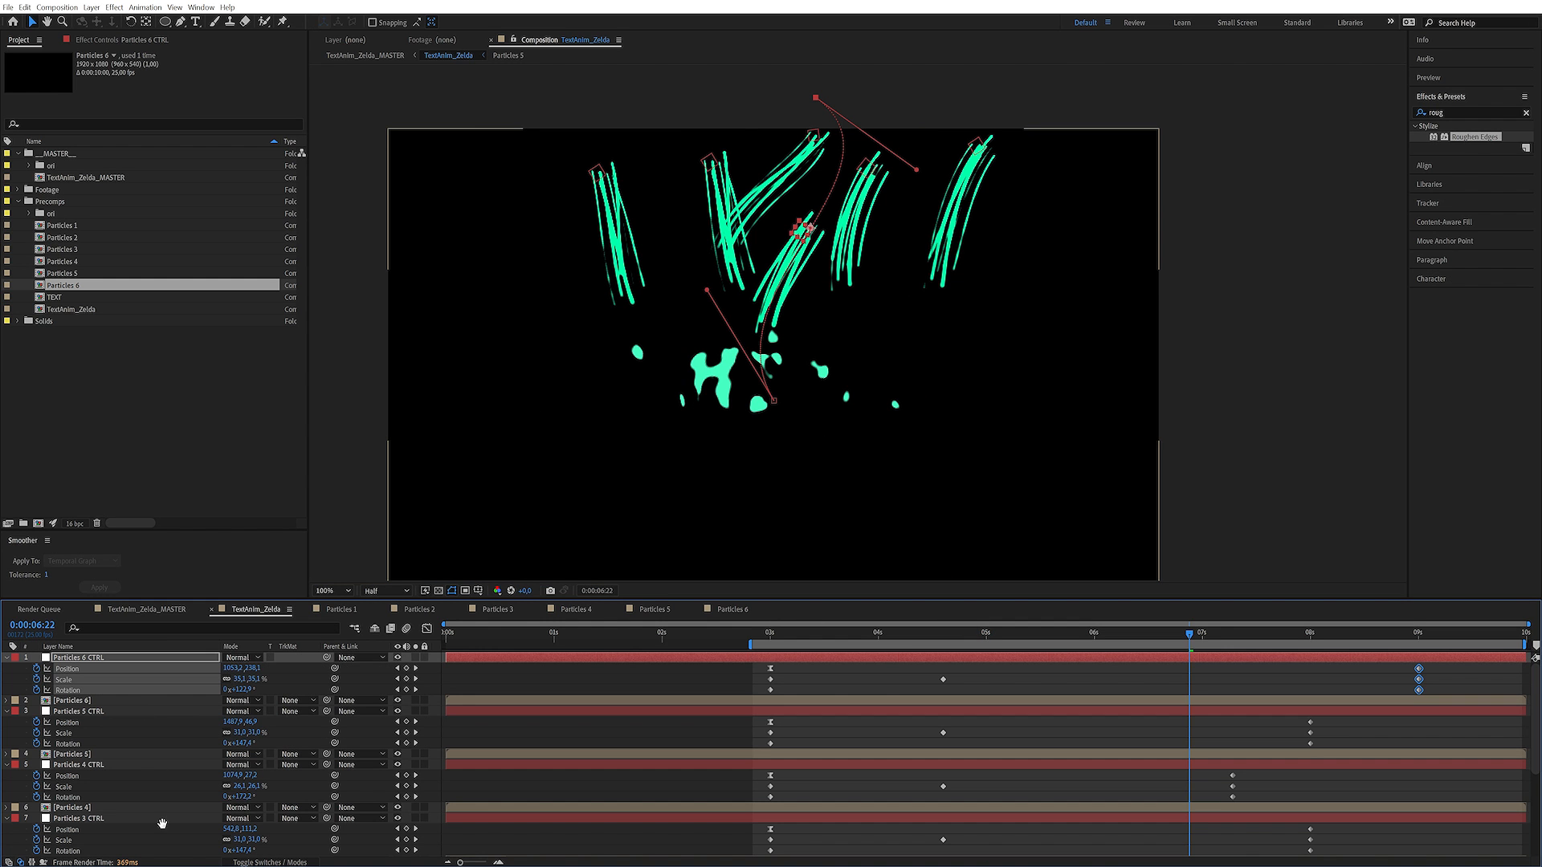
pyautogui.click(438, 677)
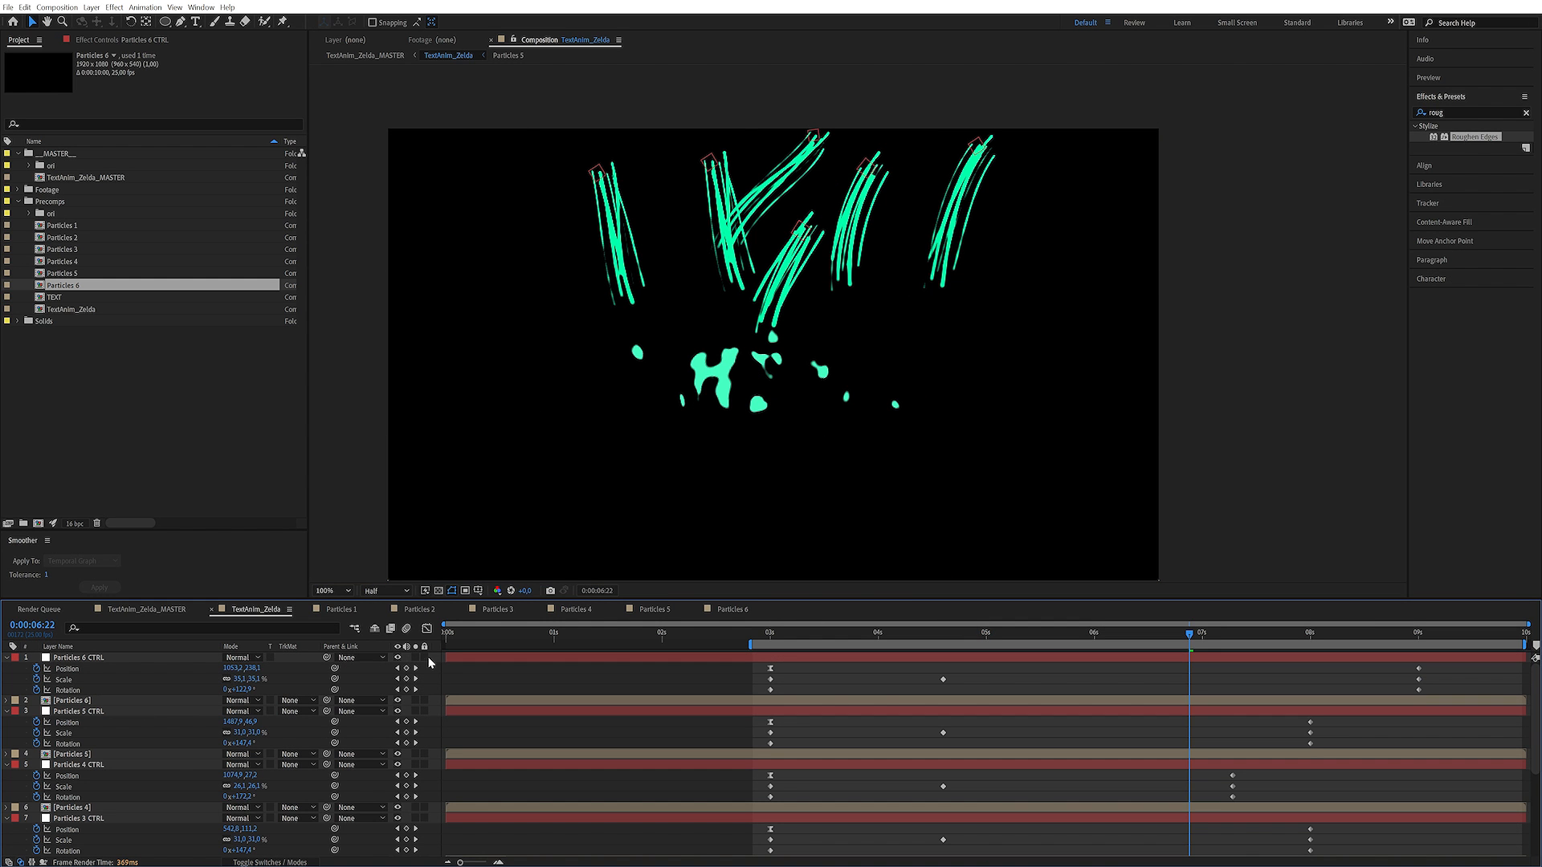
# Add an adjustment layer above all other layers in TextAnim_Zelda and name it Glow
pyautogui.click(91, 7)
pyautogui.moveTo(102, 23)
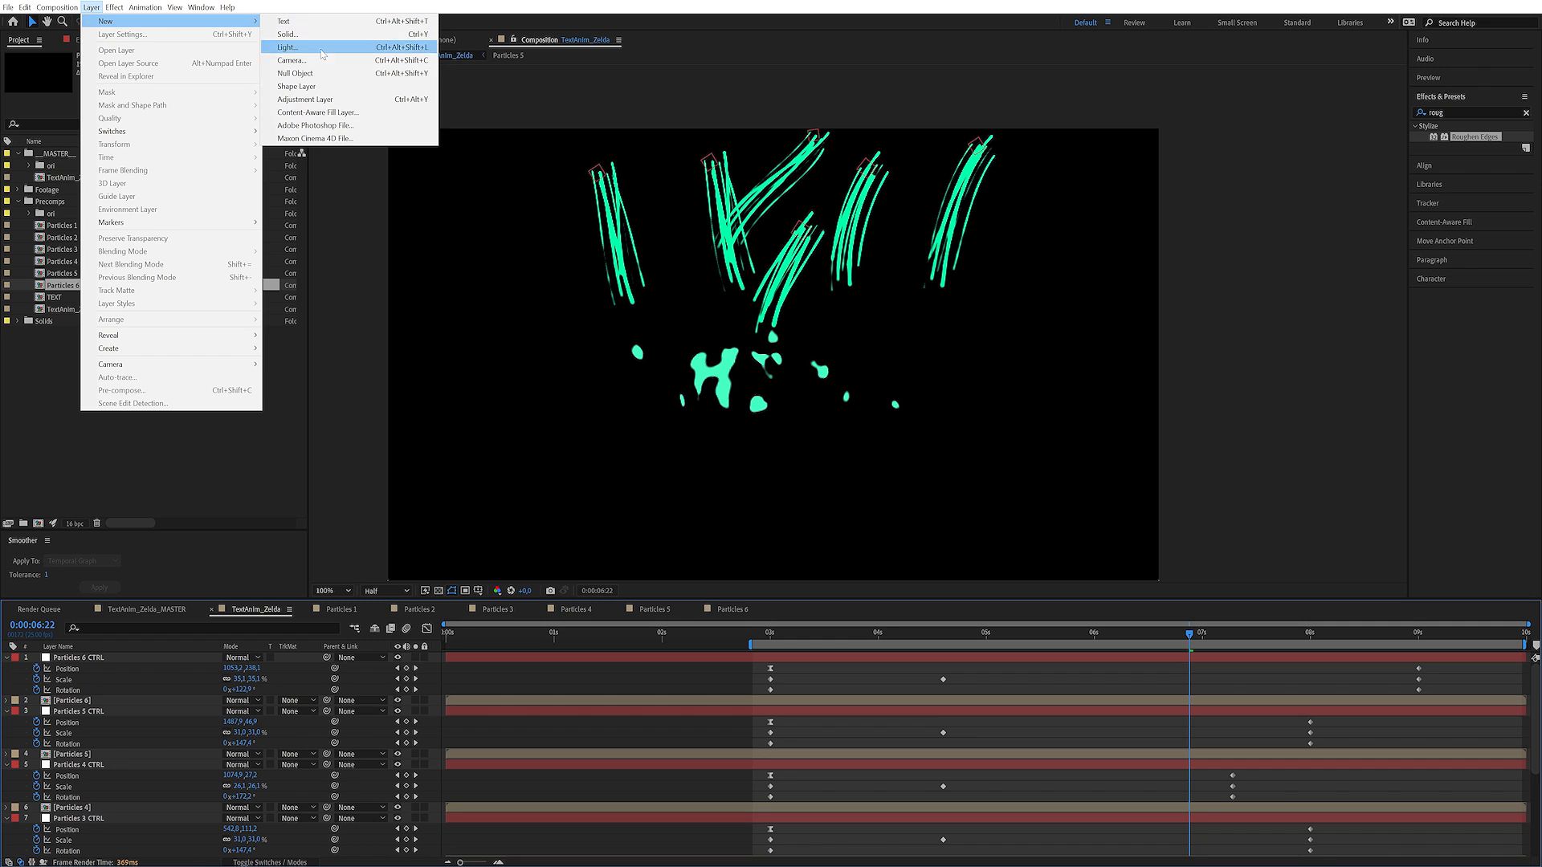
pyautogui.click(334, 100)
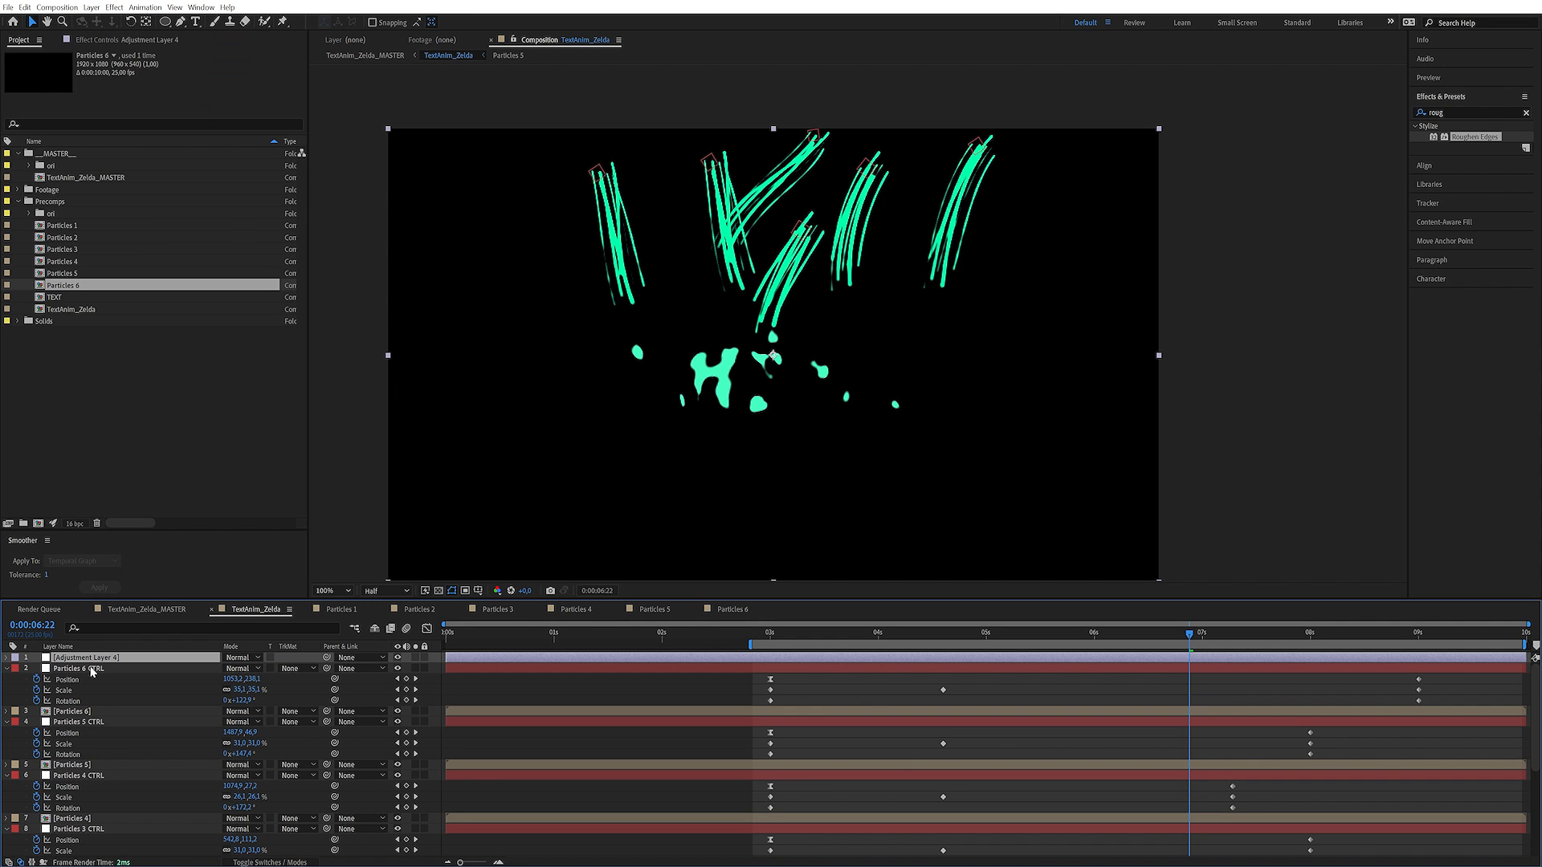
pyautogui.press('Return')
pyautogui.write('Glo')
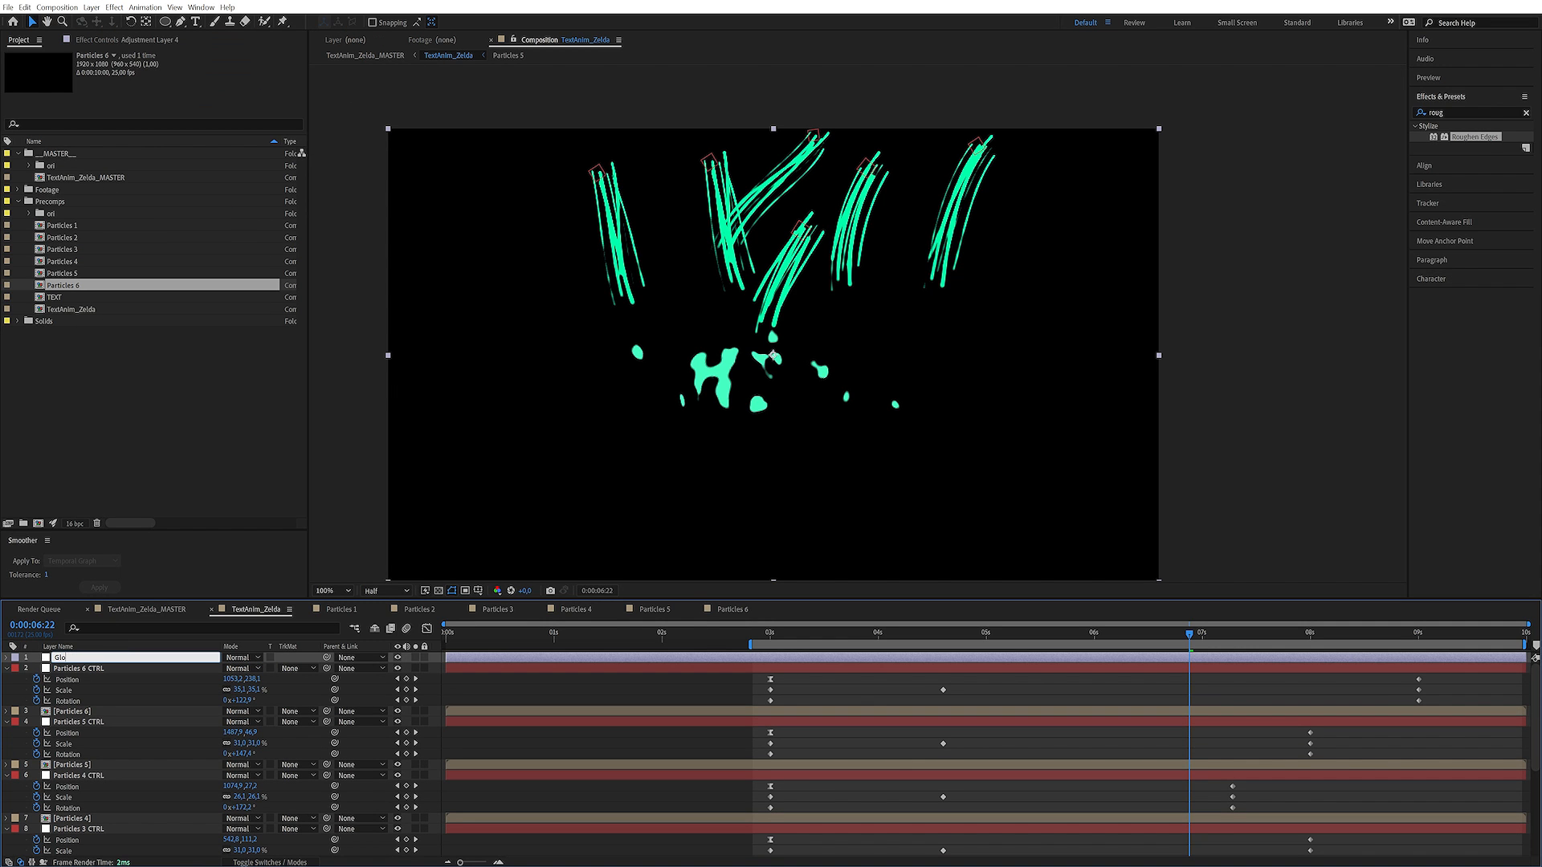
pyautogui.write('w')
pyautogui.press('Return')
# Find the Stylize Glow effect and apply it to the Glow adjustment layer
pyautogui.click(120, 42)
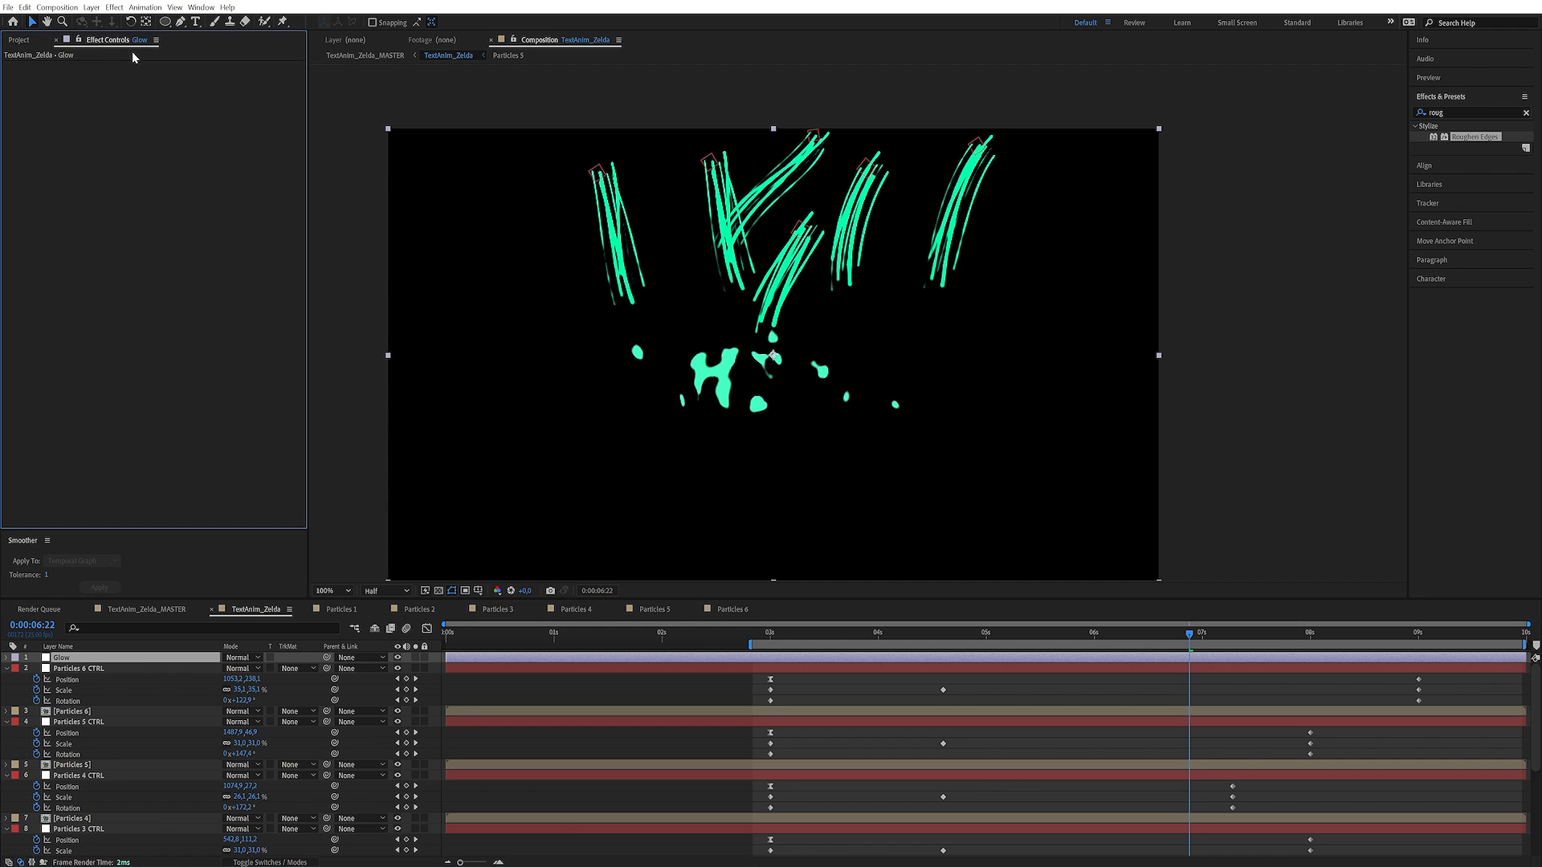
pyautogui.click(1459, 113)
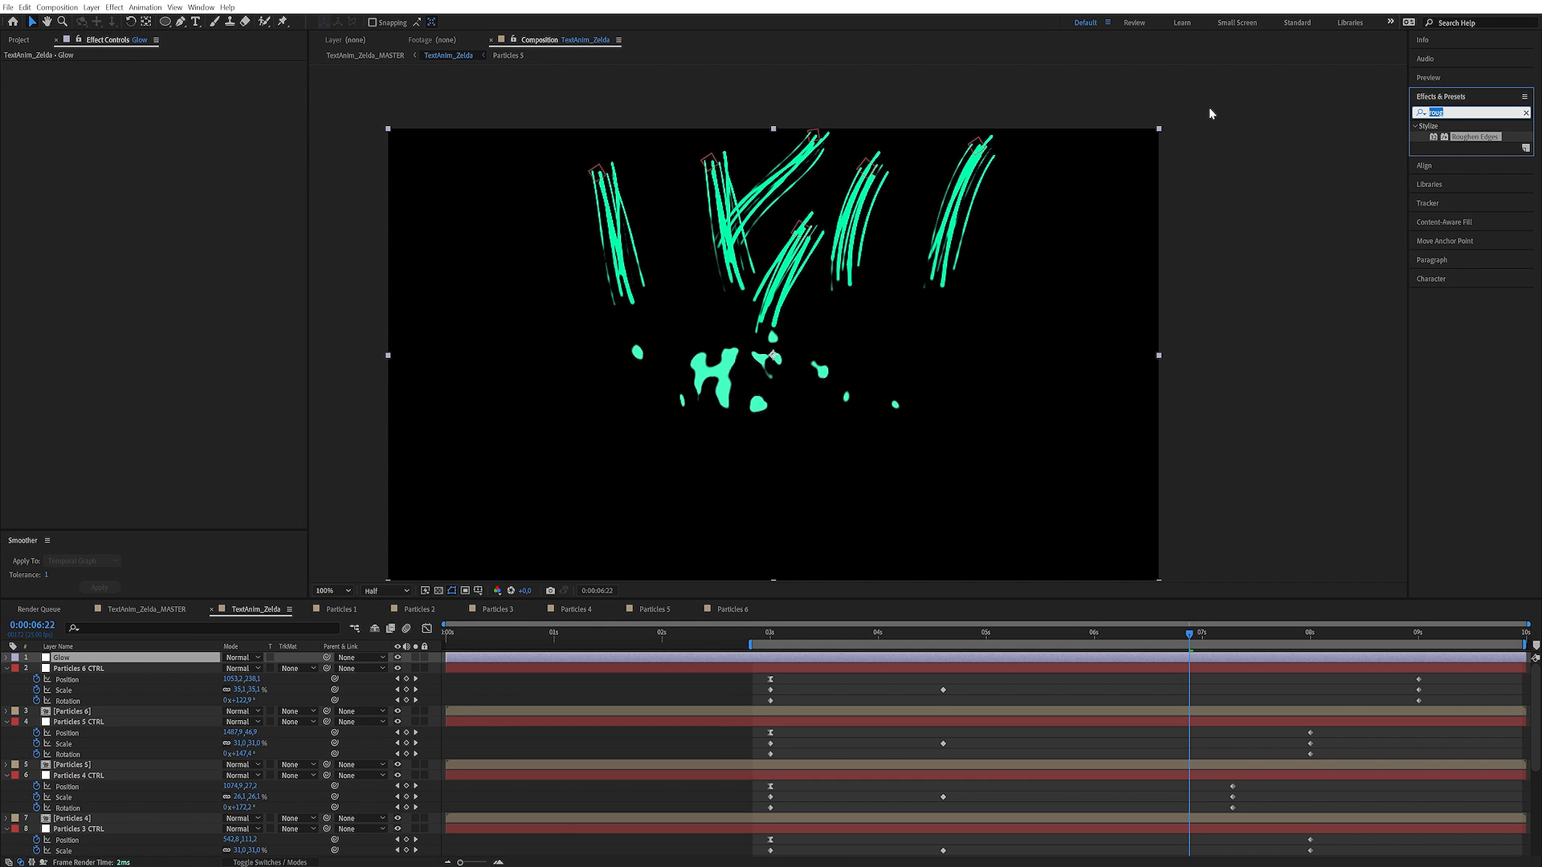
pyautogui.write('glo')
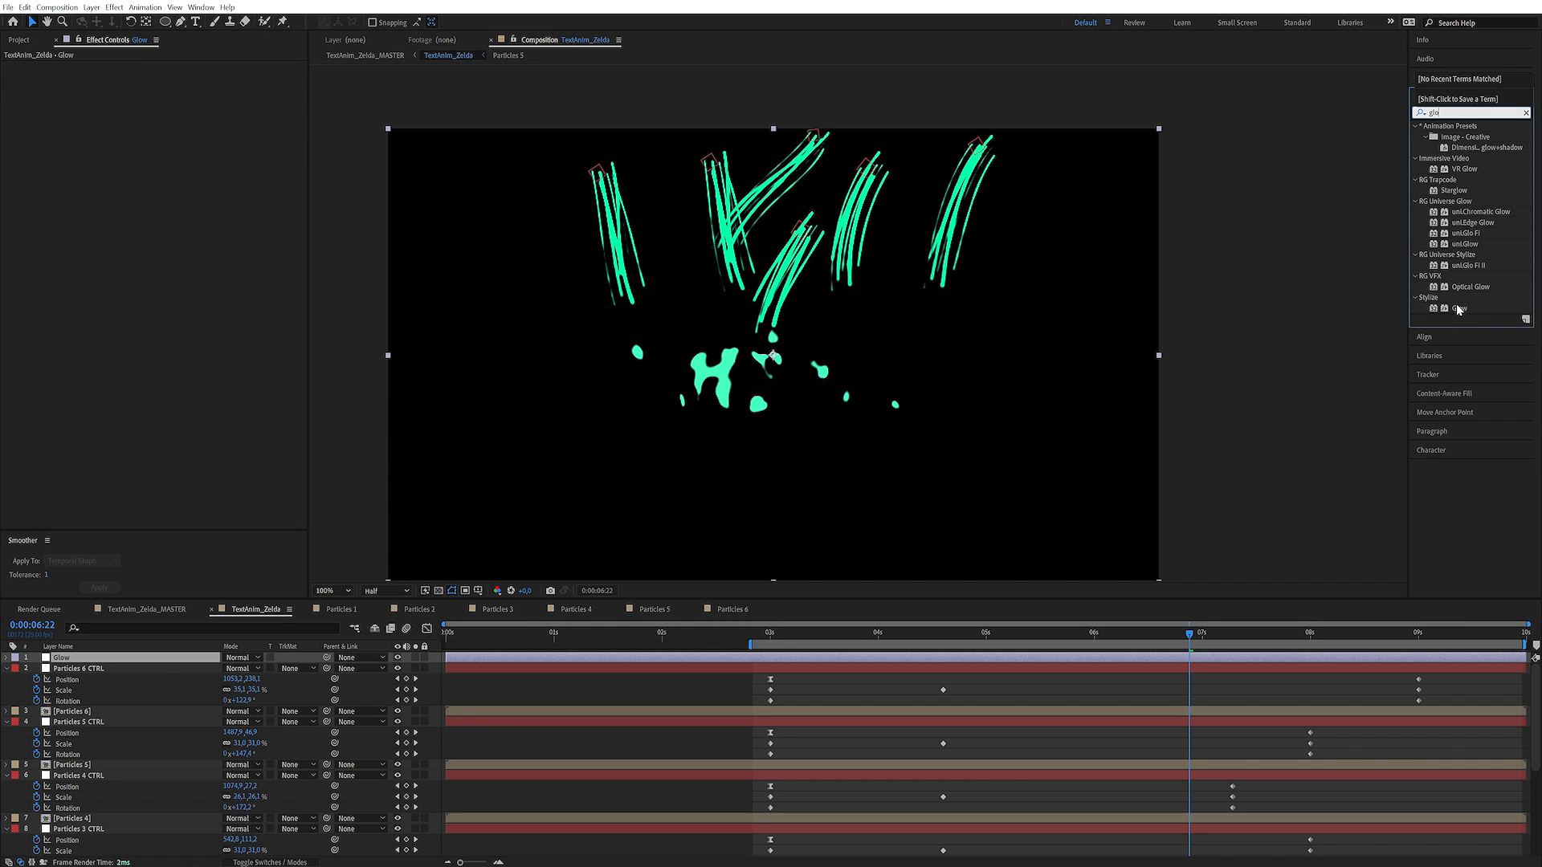
pyautogui.doubleClick(1460, 309)
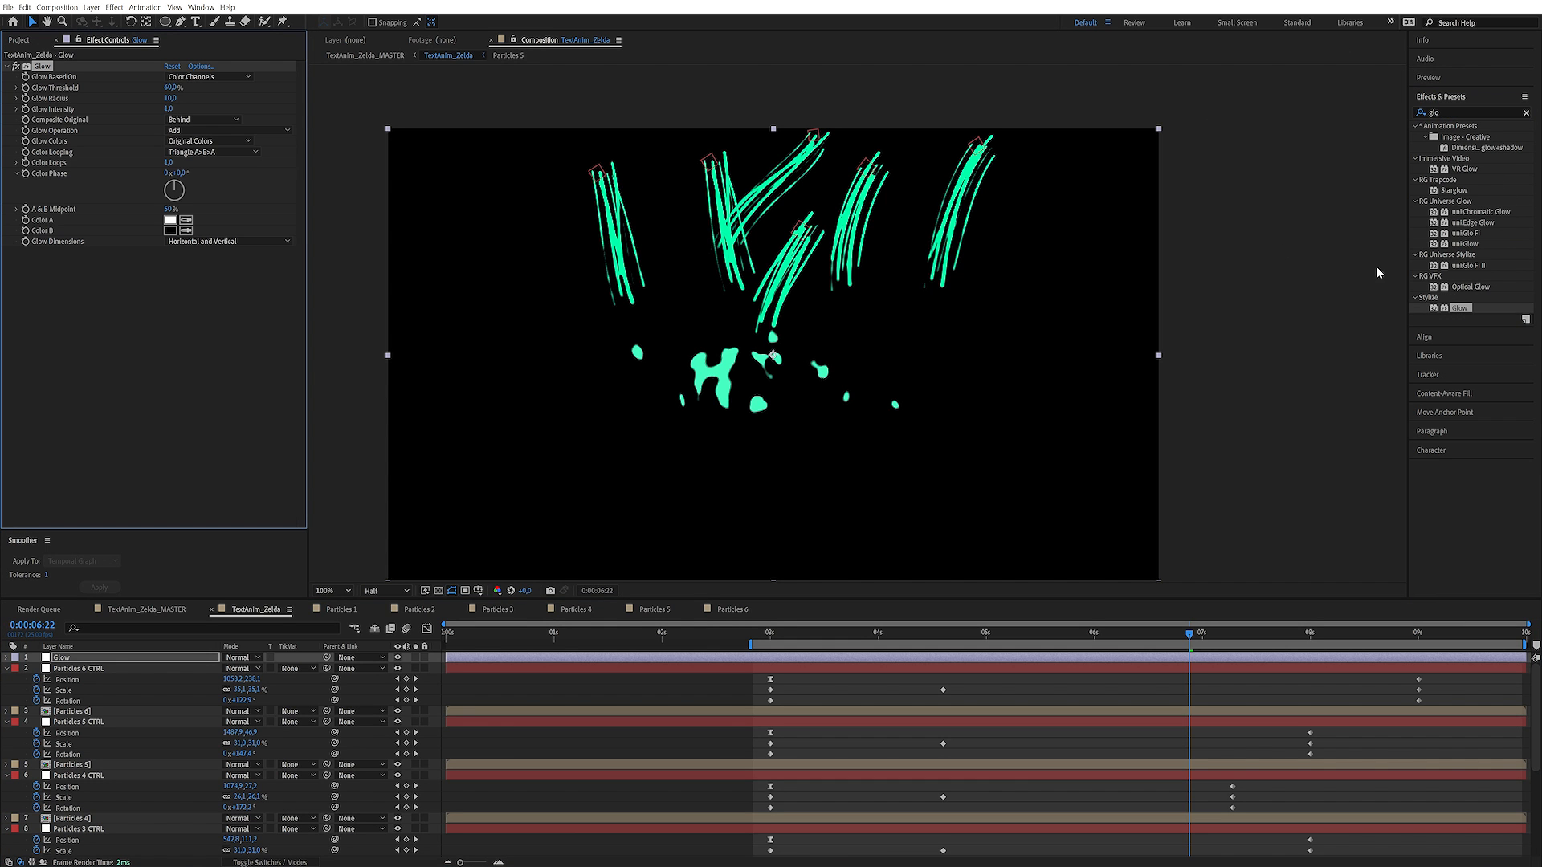
# Copy the green Tint colour from the Particles 6 layer and use it for the Glow effect's Color A and Color B
pyautogui.click(102, 669)
pyautogui.click(95, 712)
pyautogui.click(170, 77)
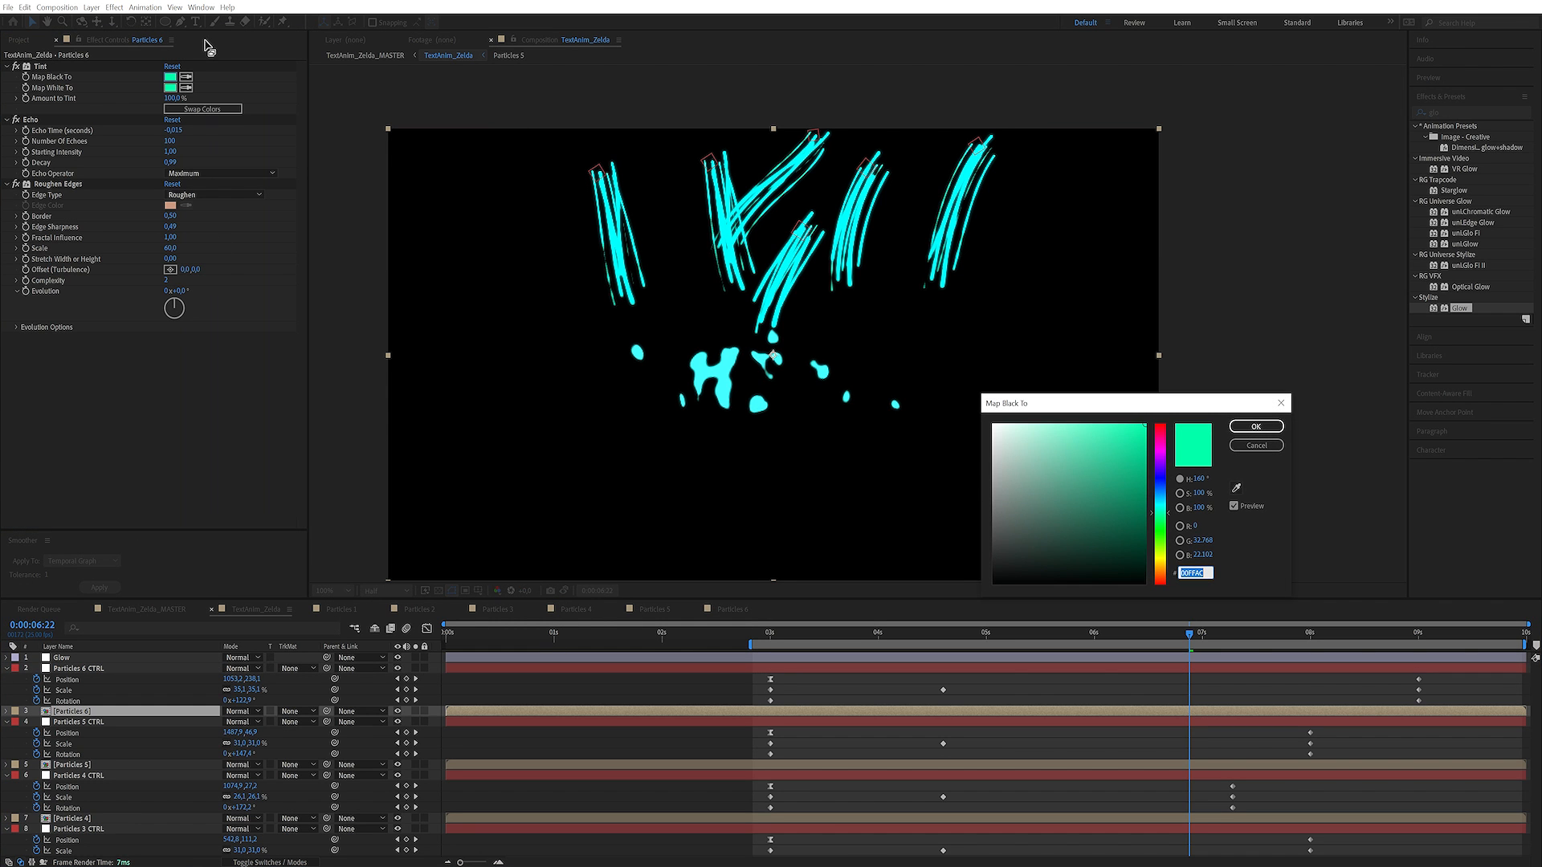
pyautogui.press('Return')
pyautogui.click(118, 657)
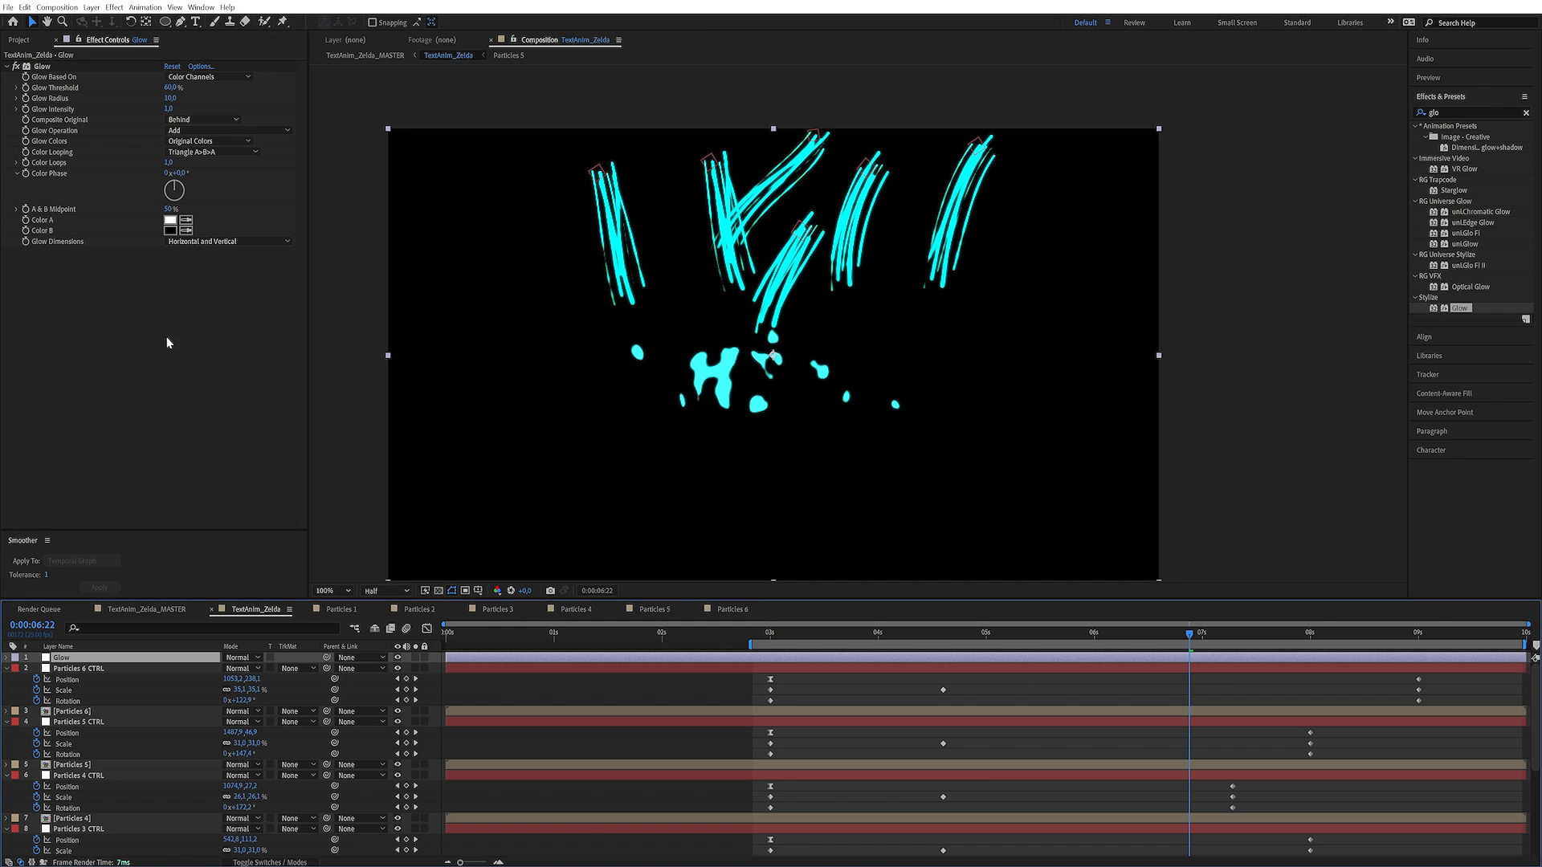
pyautogui.click(168, 220)
pyautogui.write('00FFAC')
pyautogui.press('Return')
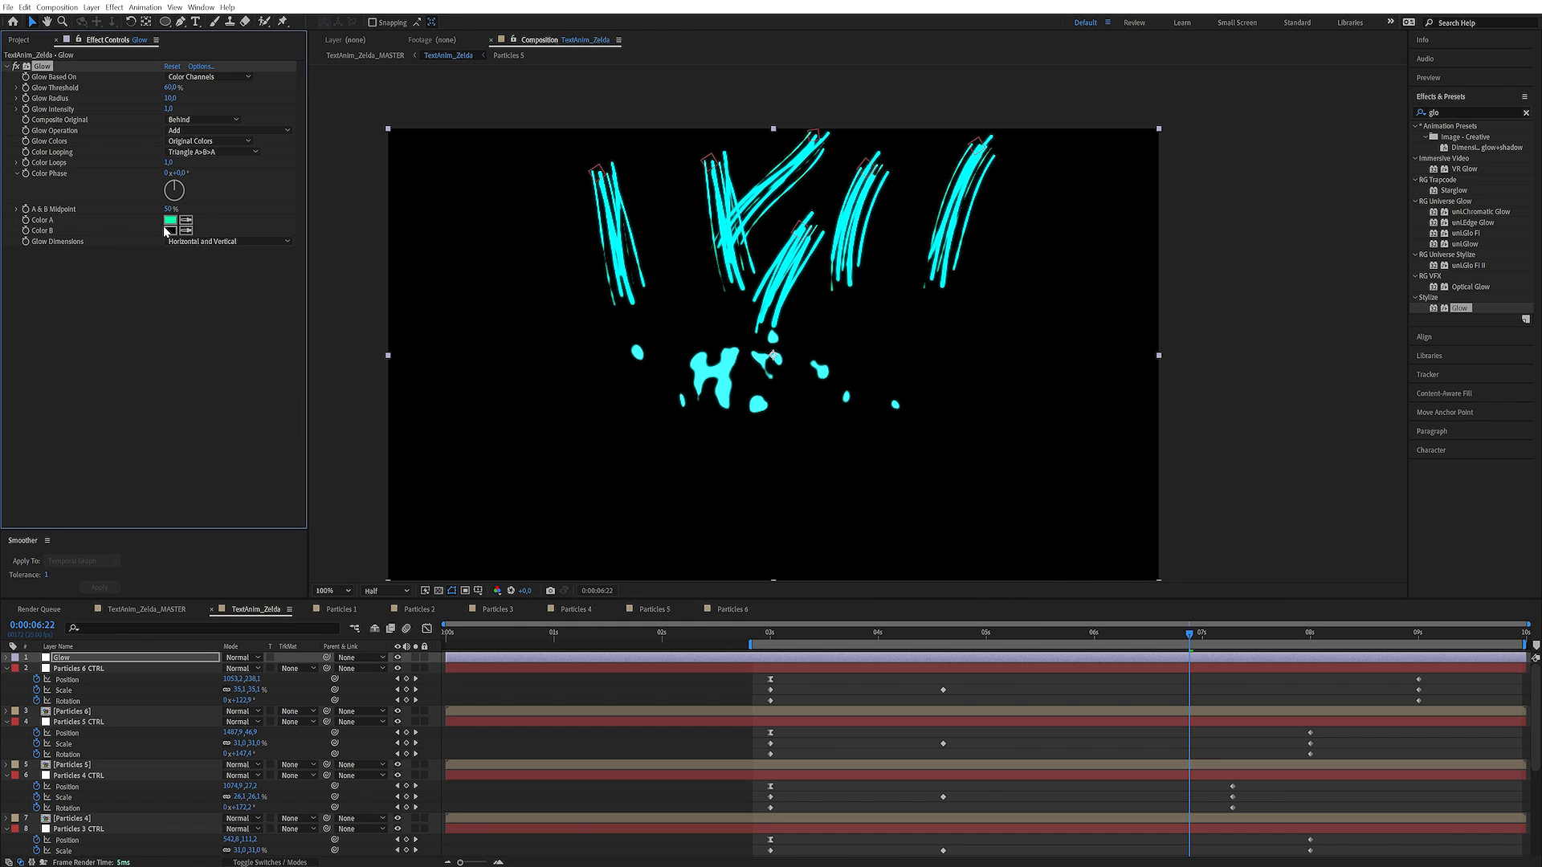
pyautogui.click(167, 230)
pyautogui.hotkey('ctrl', 'v')
pyautogui.press('Return')
# Set the Glow effect's Glow Colors to A & B Colors and its Glow Operation to Normal
pyautogui.click(201, 142)
pyautogui.click(197, 159)
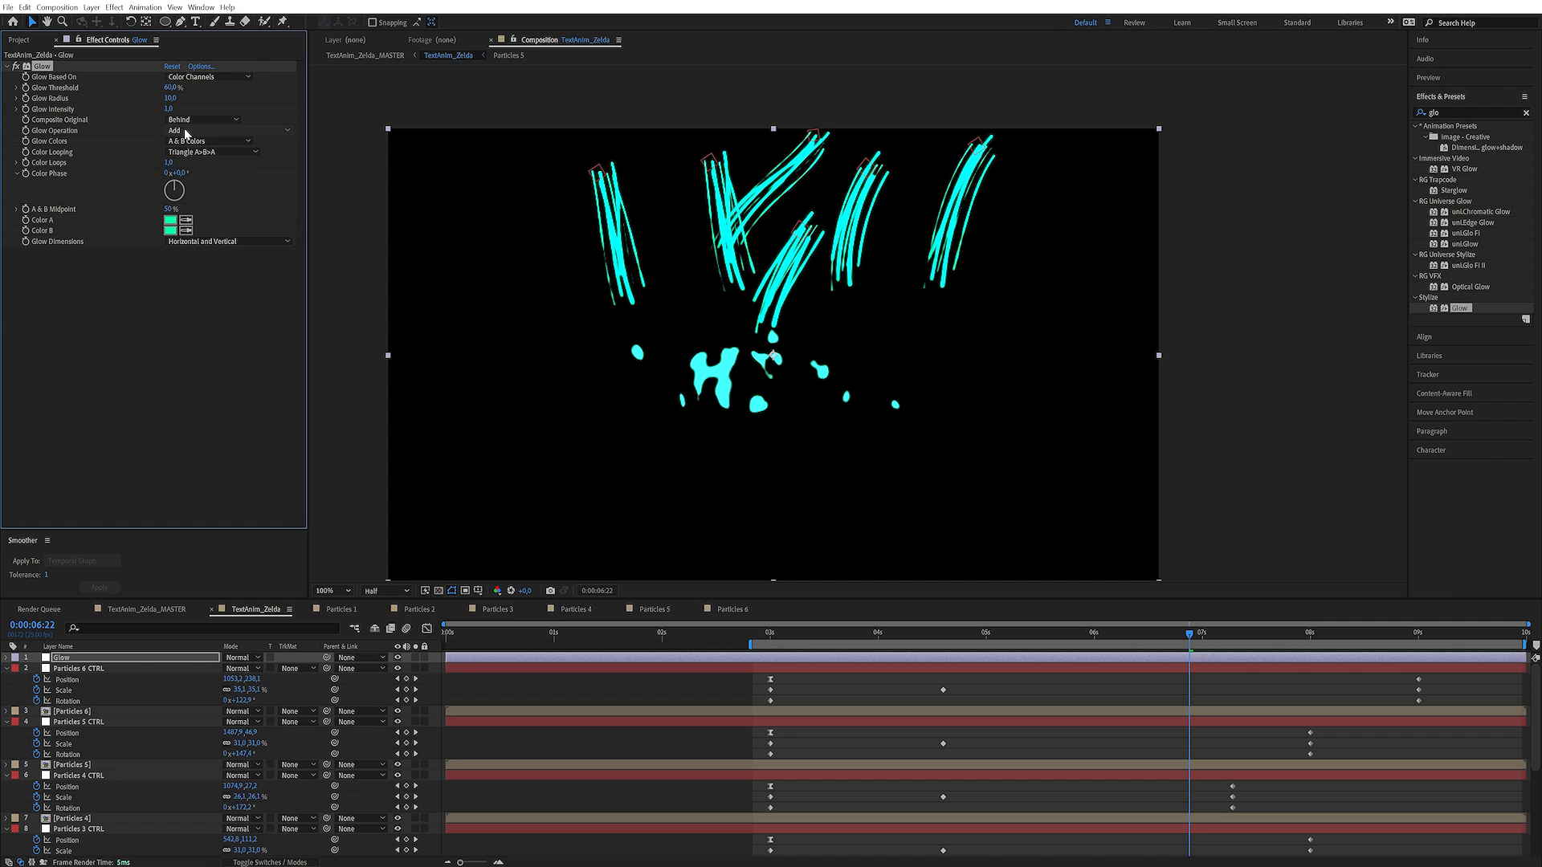
pyautogui.click(185, 132)
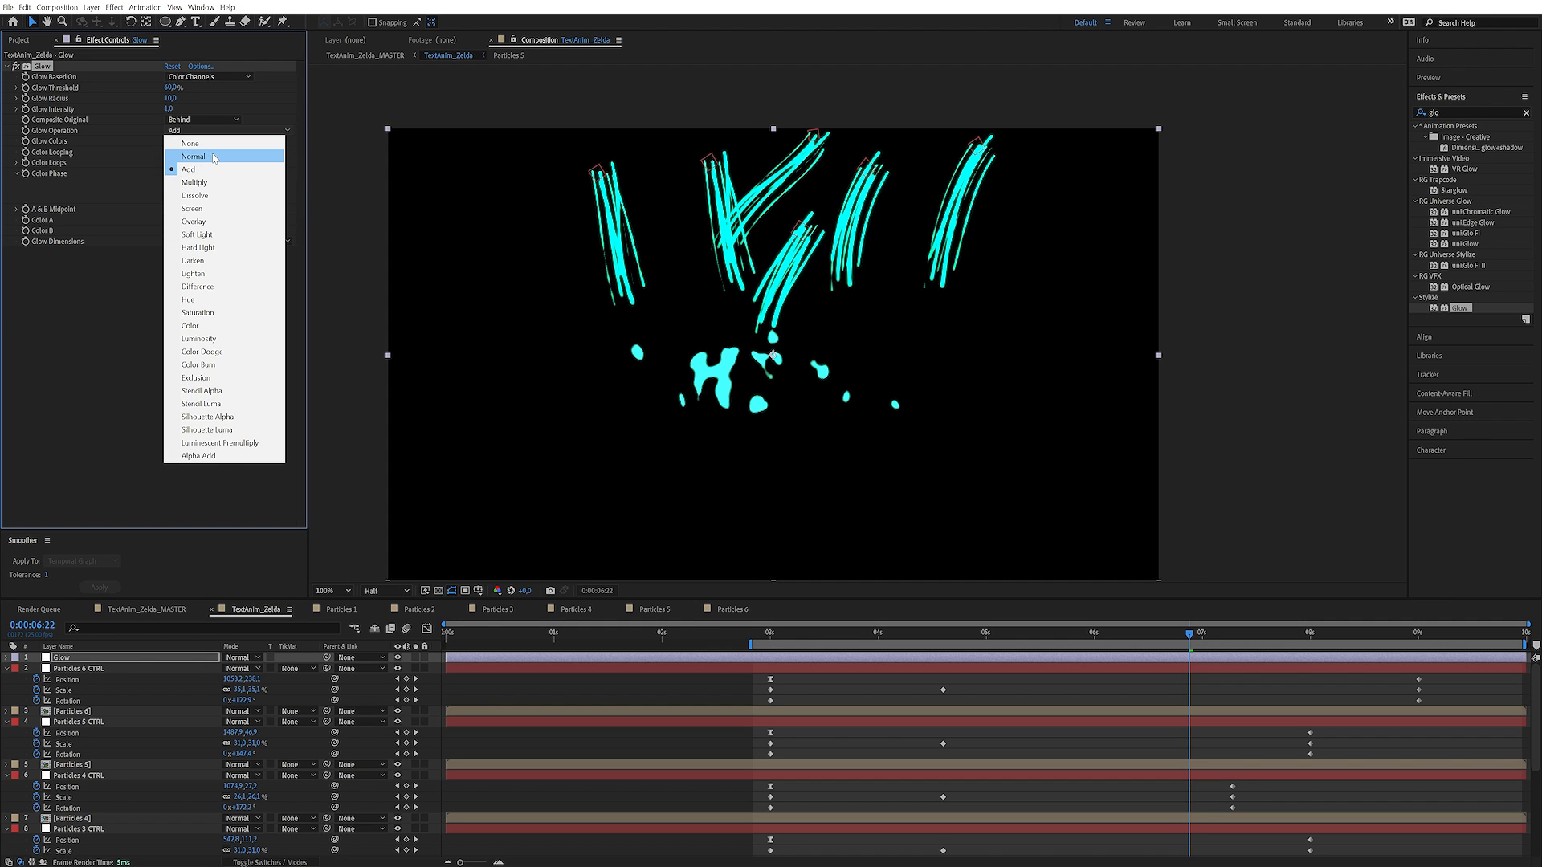
pyautogui.click(216, 158)
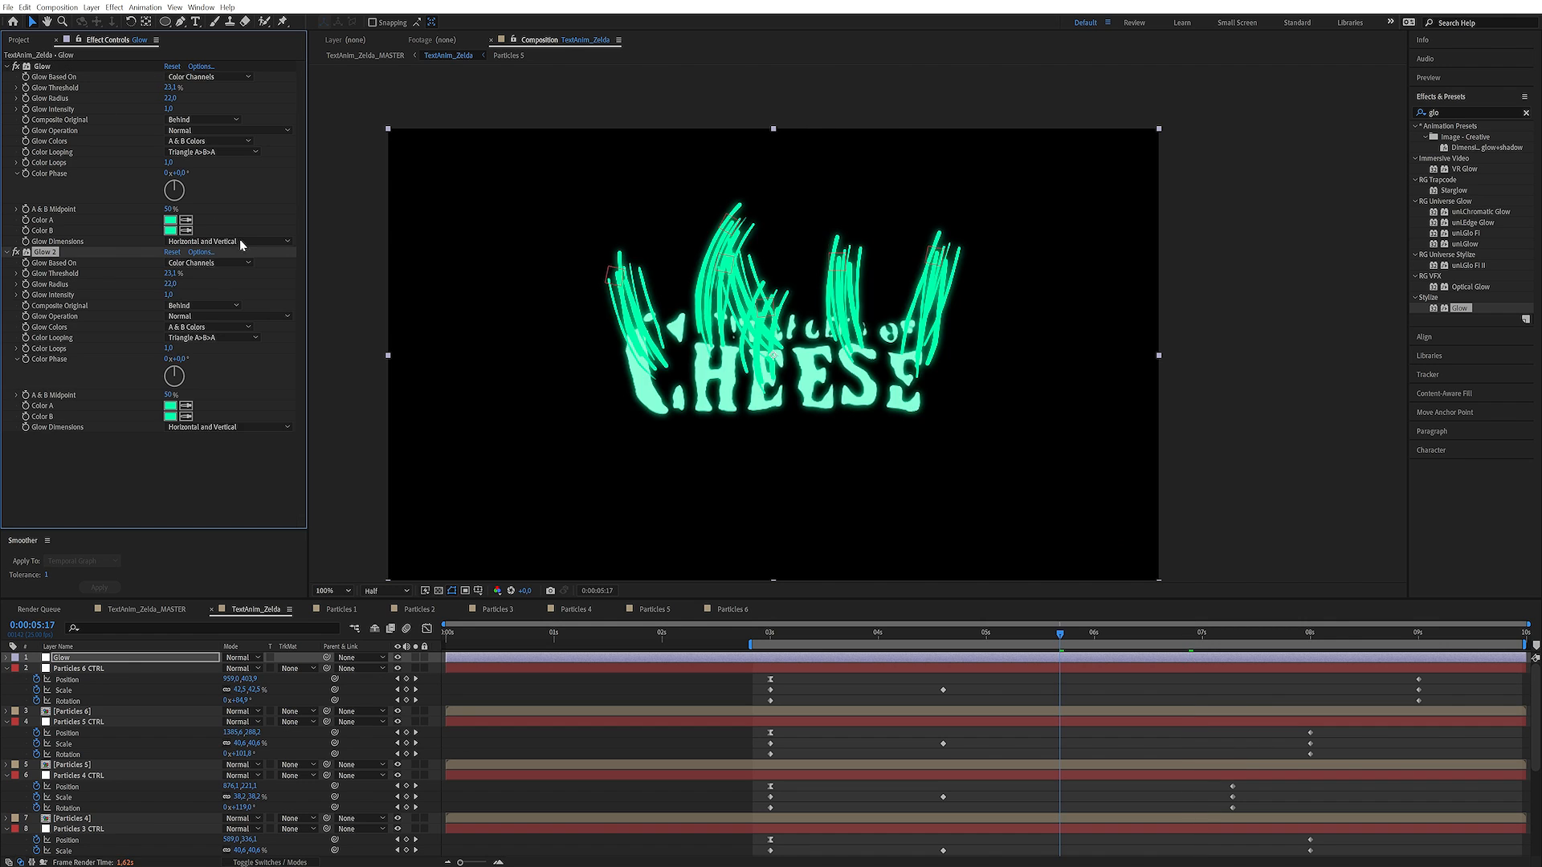
# Set the Glow 2 effect's threshold to 30.2%, radius to 93 and intensity to 0.5
pyautogui.moveTo(172, 286); pyautogui.dragTo(185, 275)
pyautogui.moveTo(168, 296); pyautogui.dragTo(165, 295)
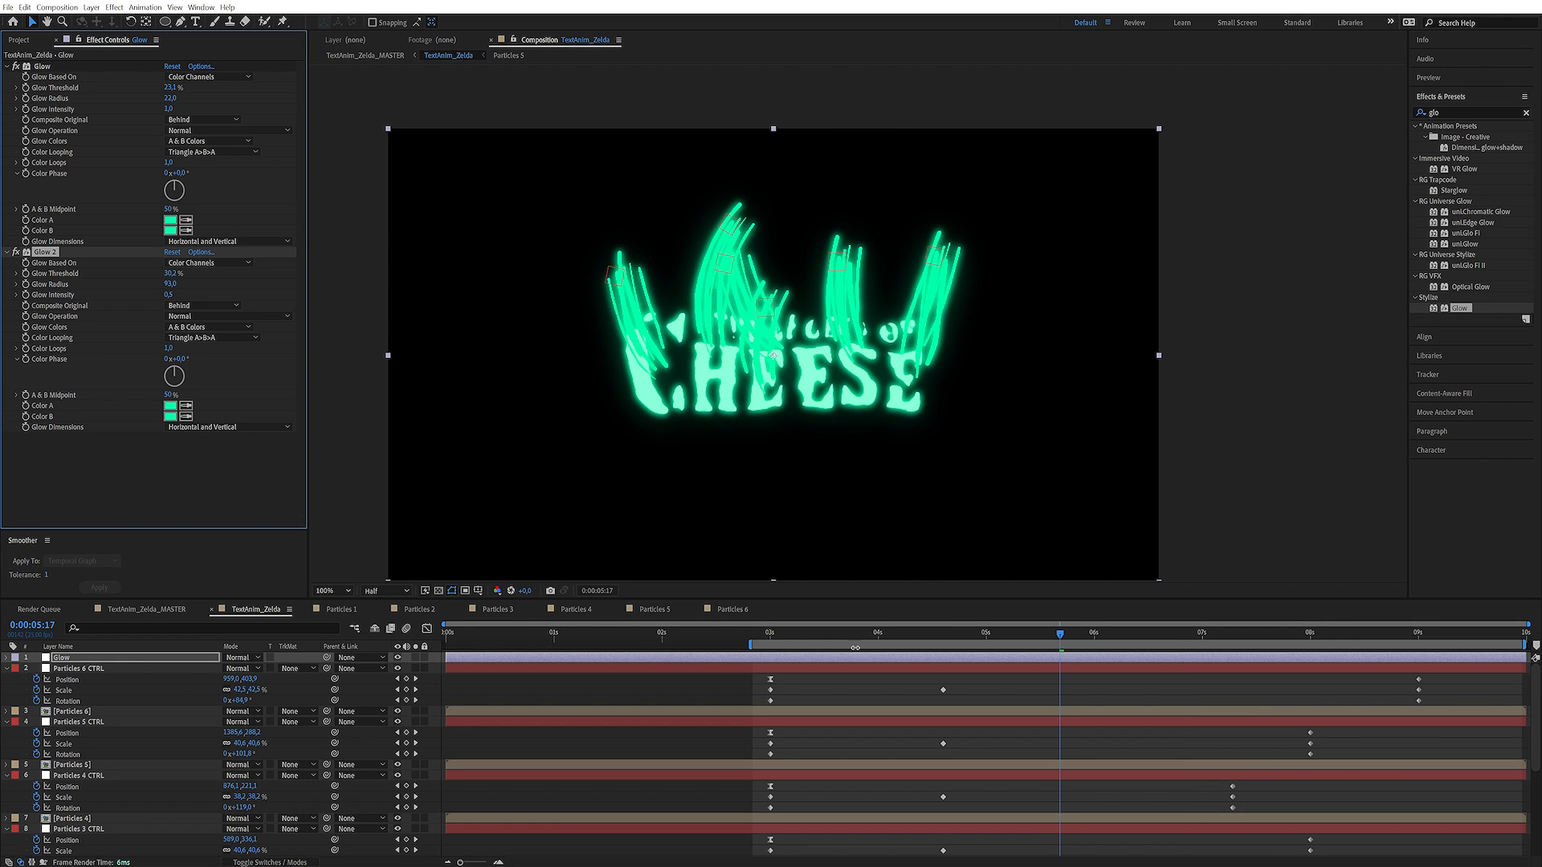
# Add Glow Intensity keyframes for both Glow effects at 0:00:03:00 and 0:00:08:00
pyautogui.moveTo(805, 633); pyautogui.dragTo(769, 633)
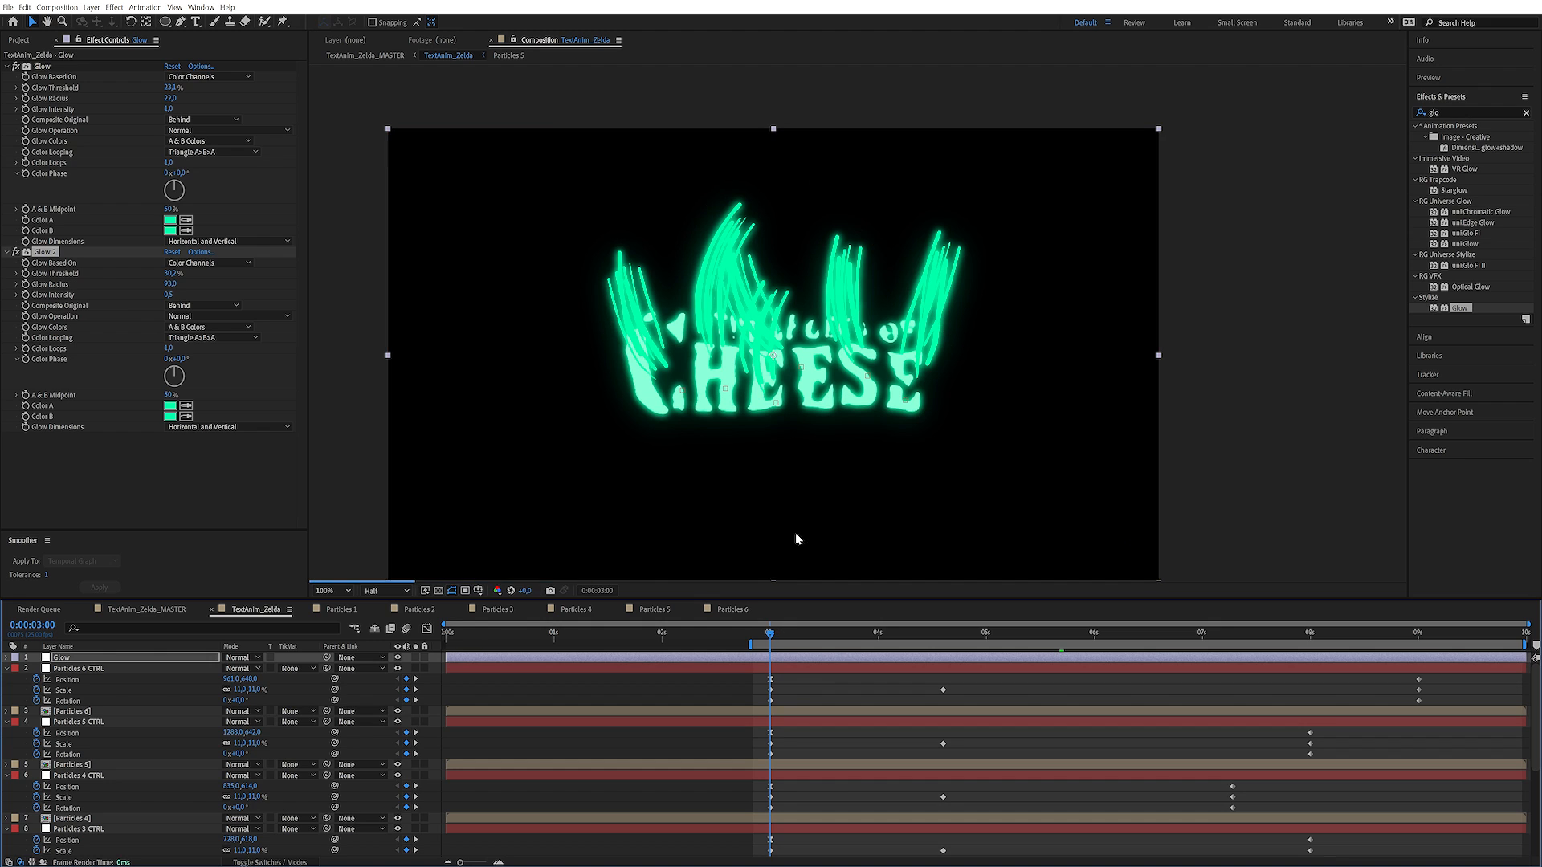
pyautogui.click(24, 296)
pyautogui.click(25, 110)
pyautogui.click(1310, 634)
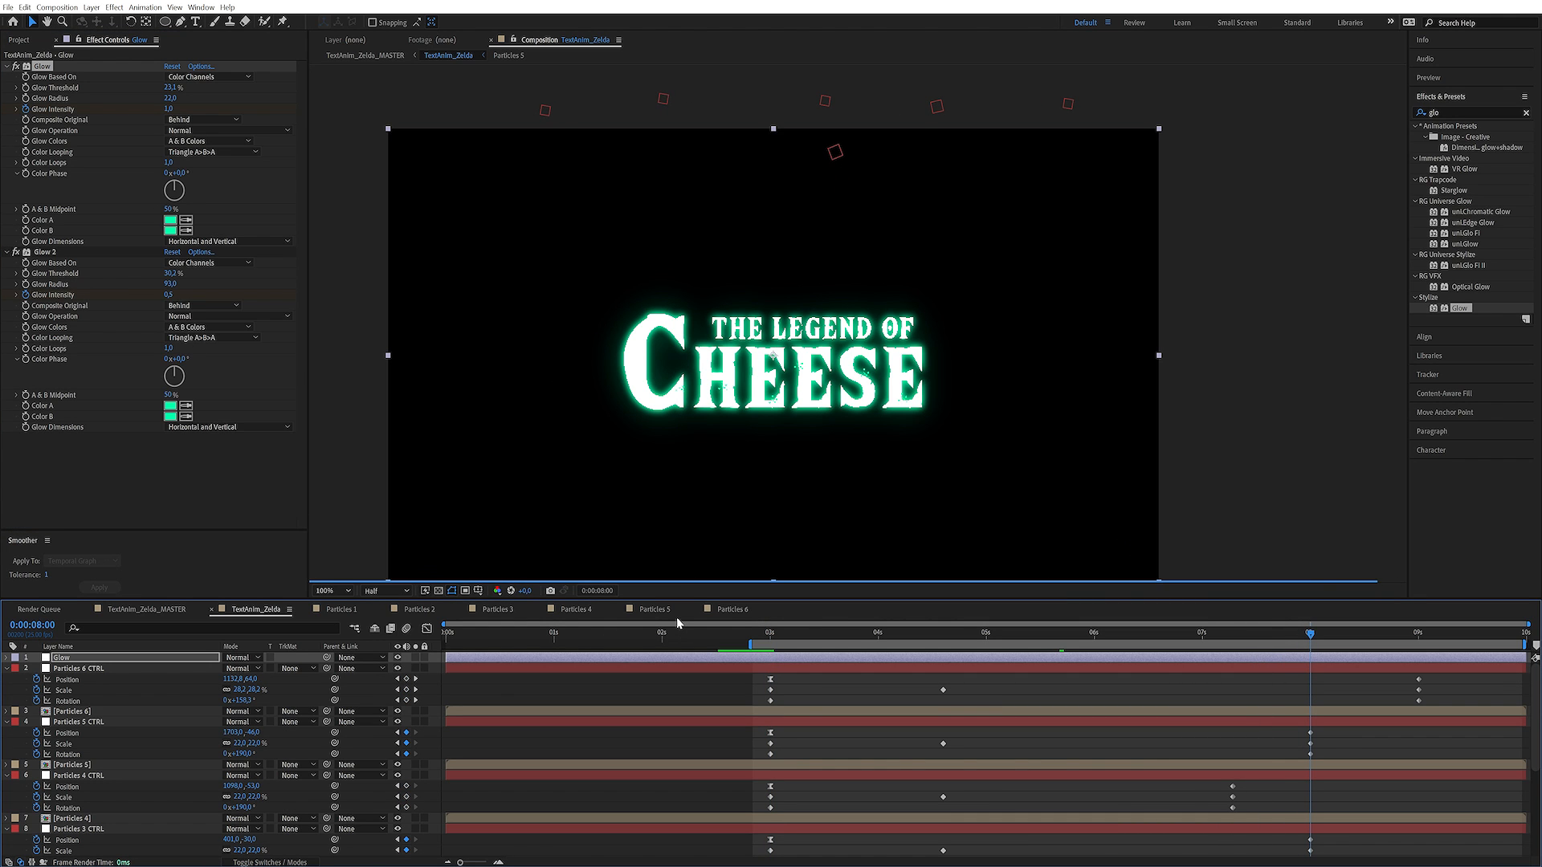
pyautogui.press('u')
pyautogui.click(407, 679)
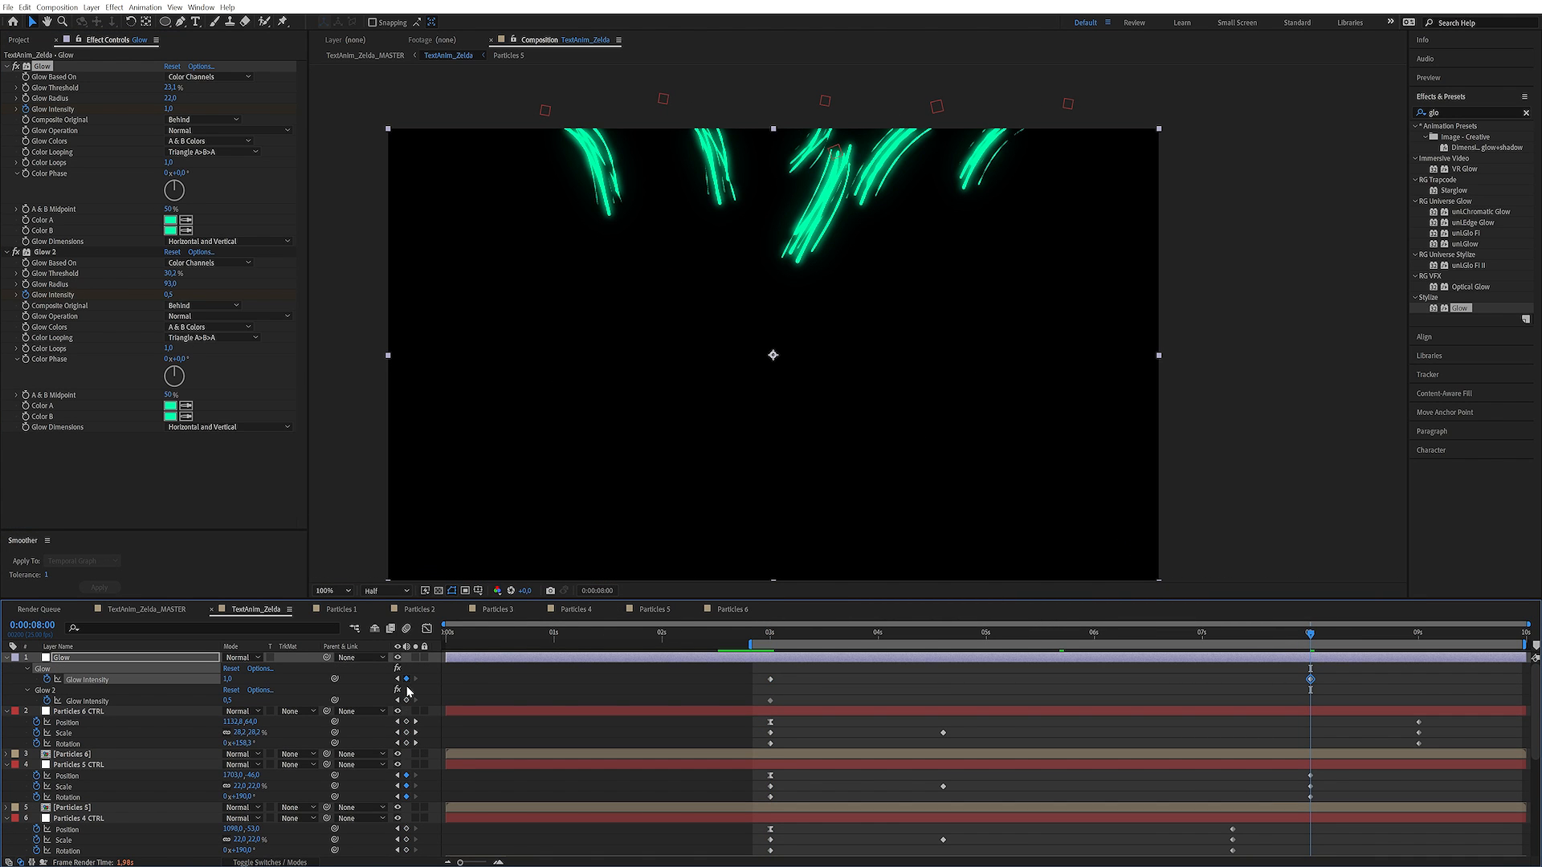
pyautogui.click(406, 701)
# Set the Glow Intensity of both Glow effects to 0 at 0:00:03:00 and scrub ahead to 0:00:04:13
pyautogui.click(770, 635)
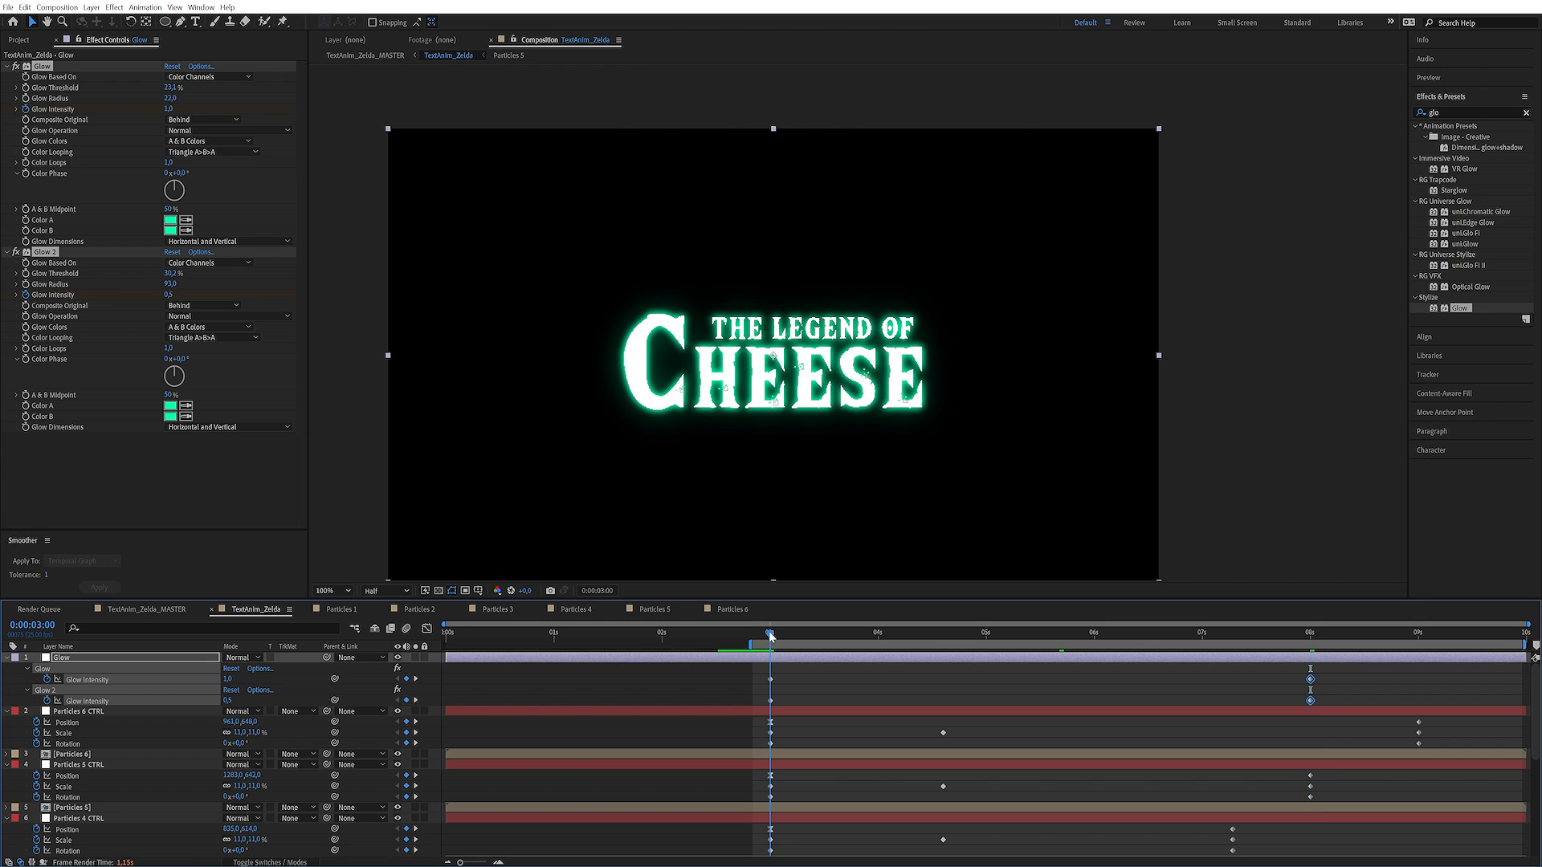
pyautogui.click(228, 679)
pyautogui.write('0')
pyautogui.press('Tab')
pyautogui.write('0')
pyautogui.press('Return')
pyautogui.moveTo(787, 636); pyautogui.dragTo(936, 635)
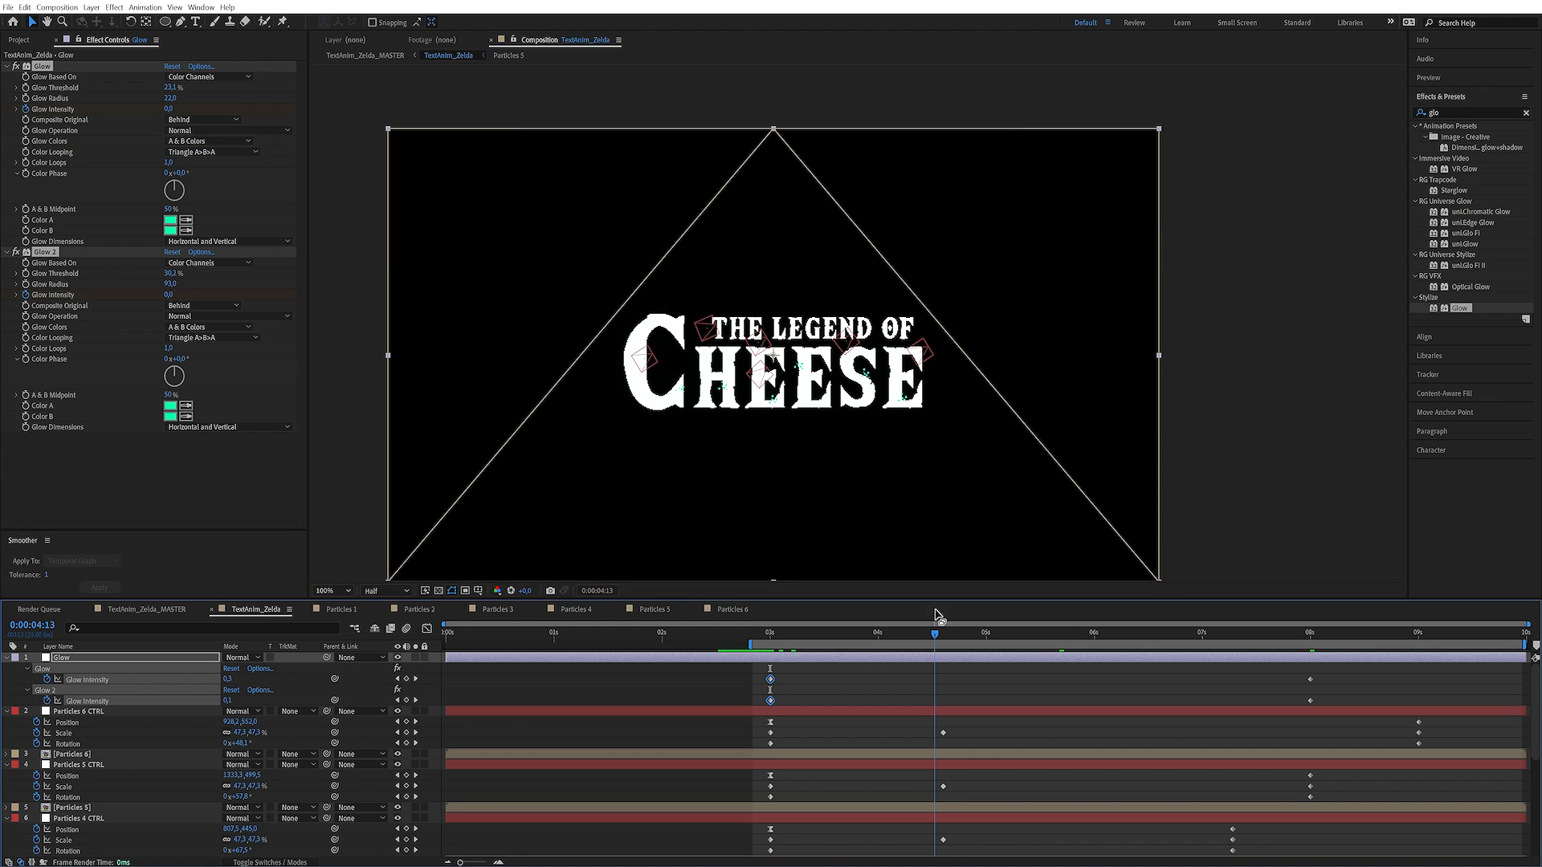
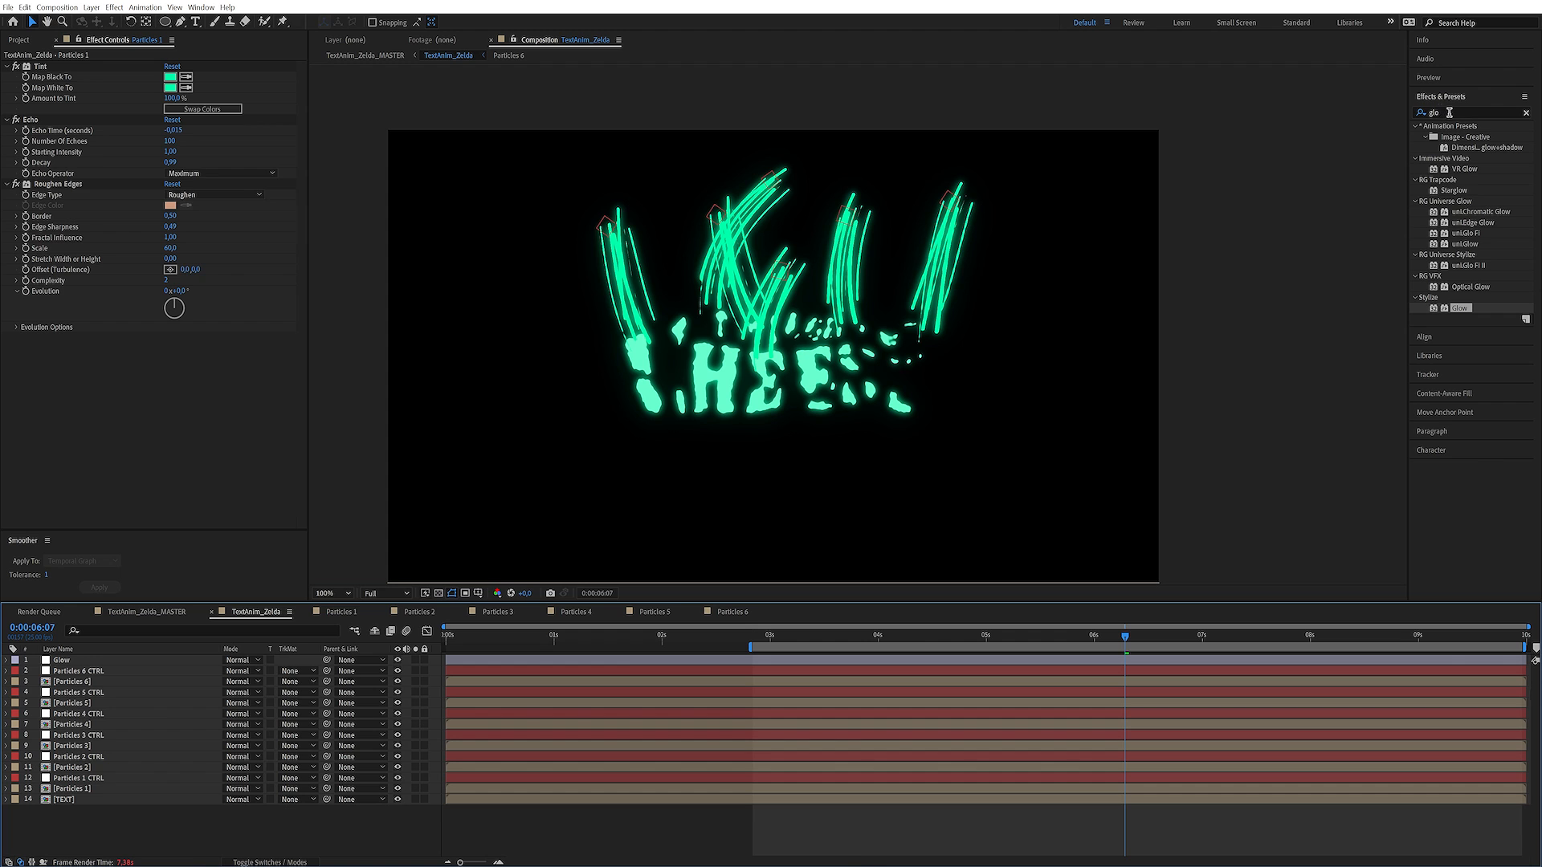
# Create a white solid named "Fairy particles" and place it directly below the Glow layer
pyautogui.click(1449, 113)
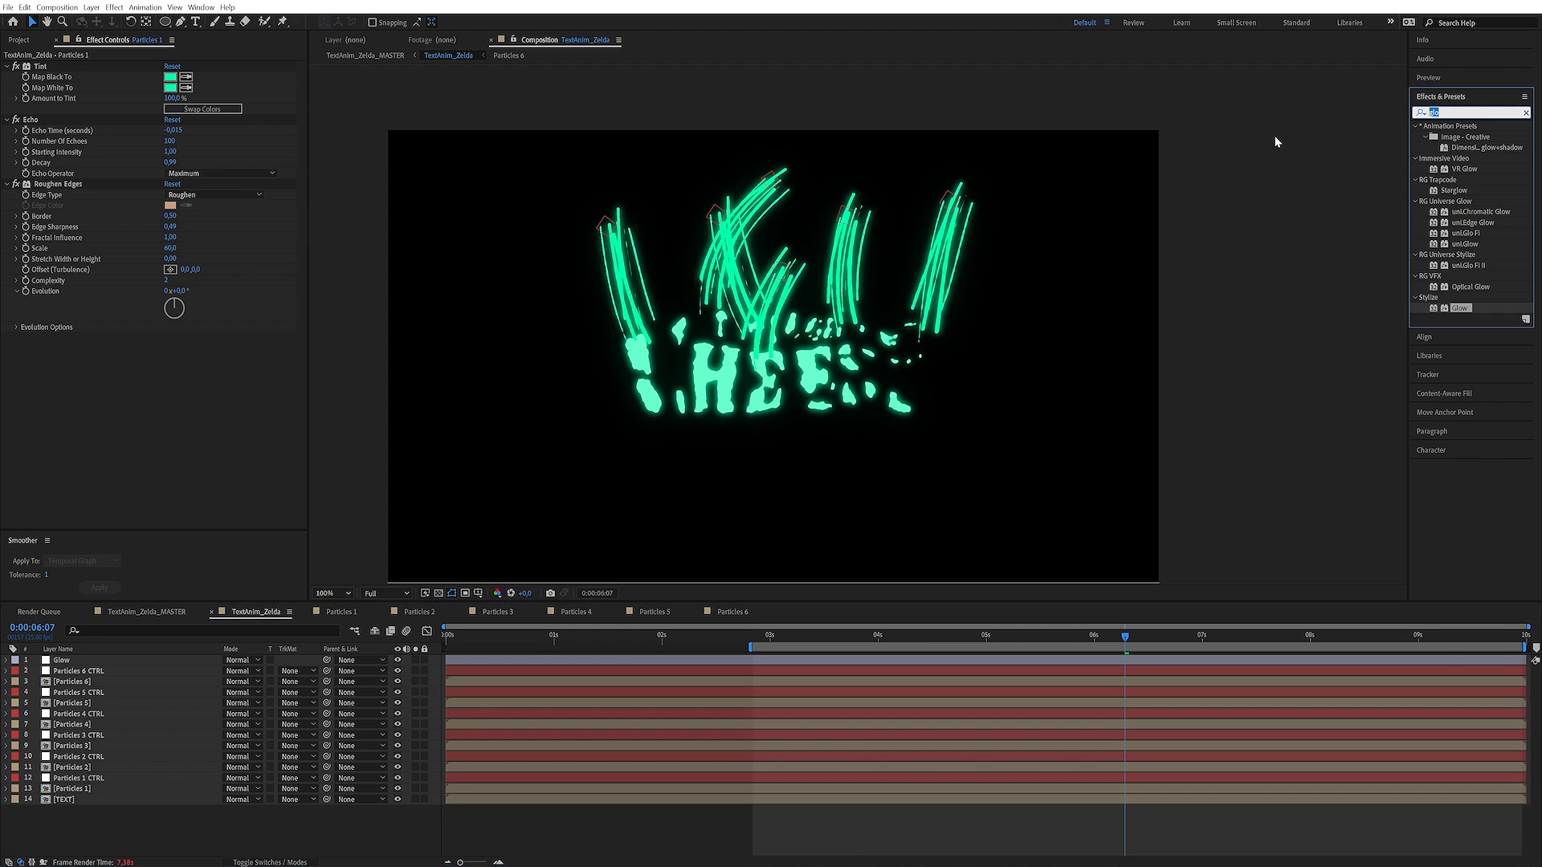
pyautogui.click(211, 820)
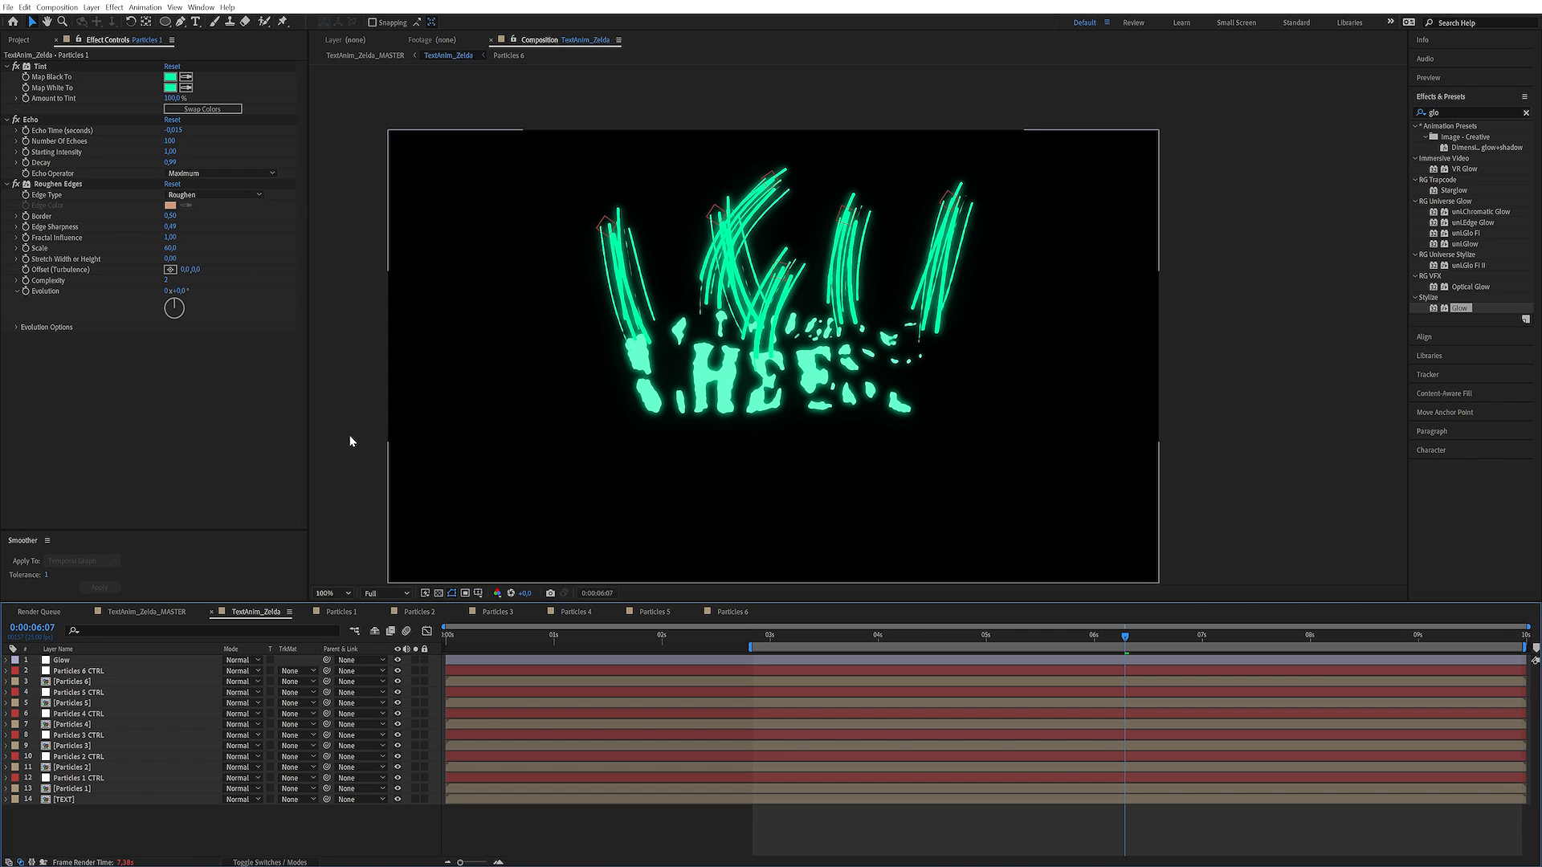
pyautogui.click(91, 7)
pyautogui.moveTo(120, 20)
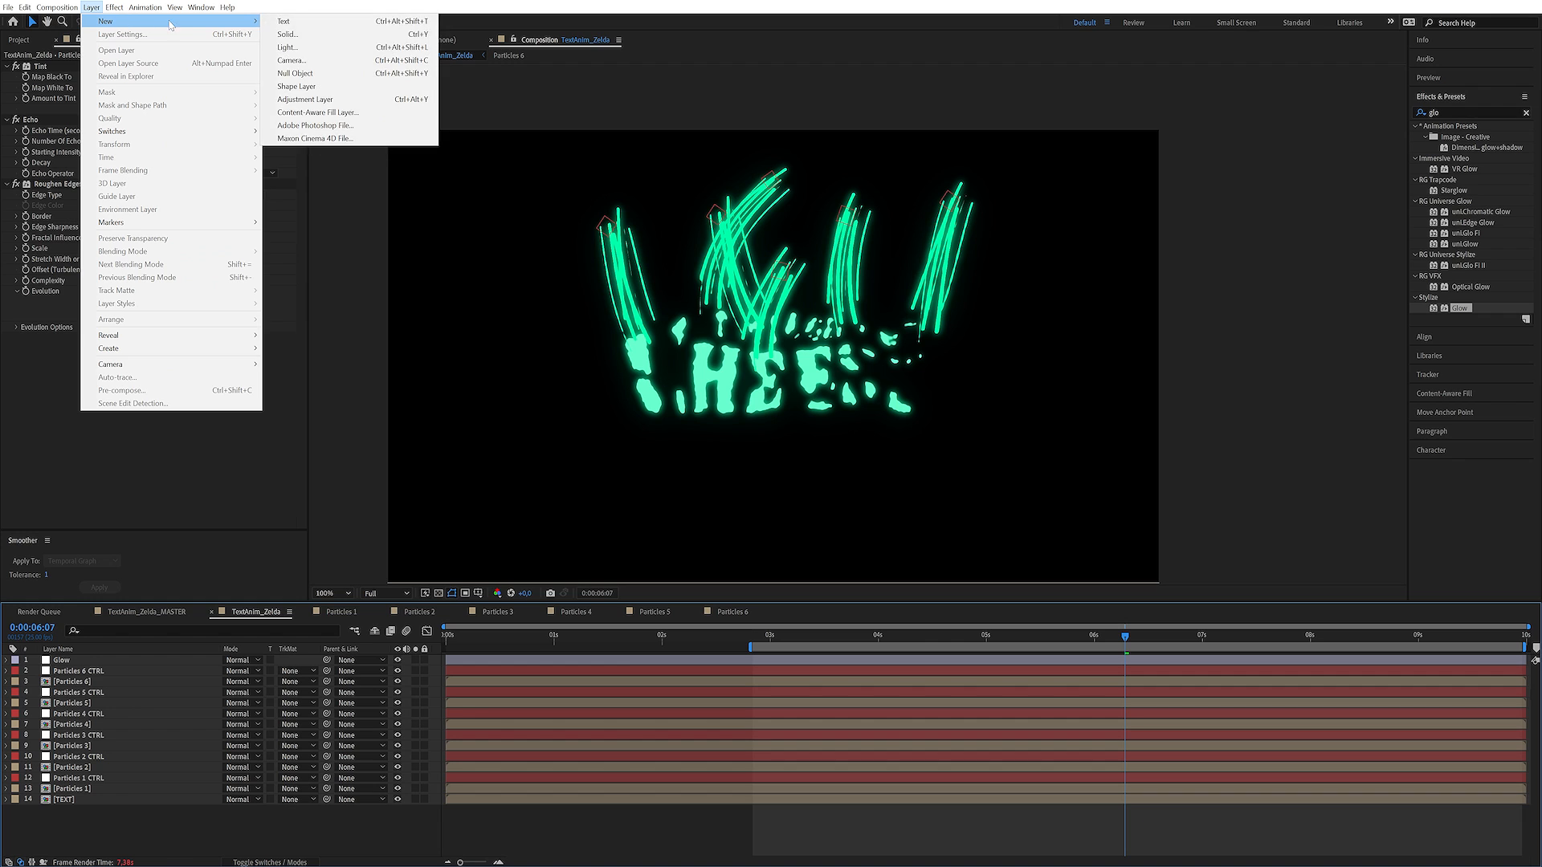
pyautogui.click(305, 31)
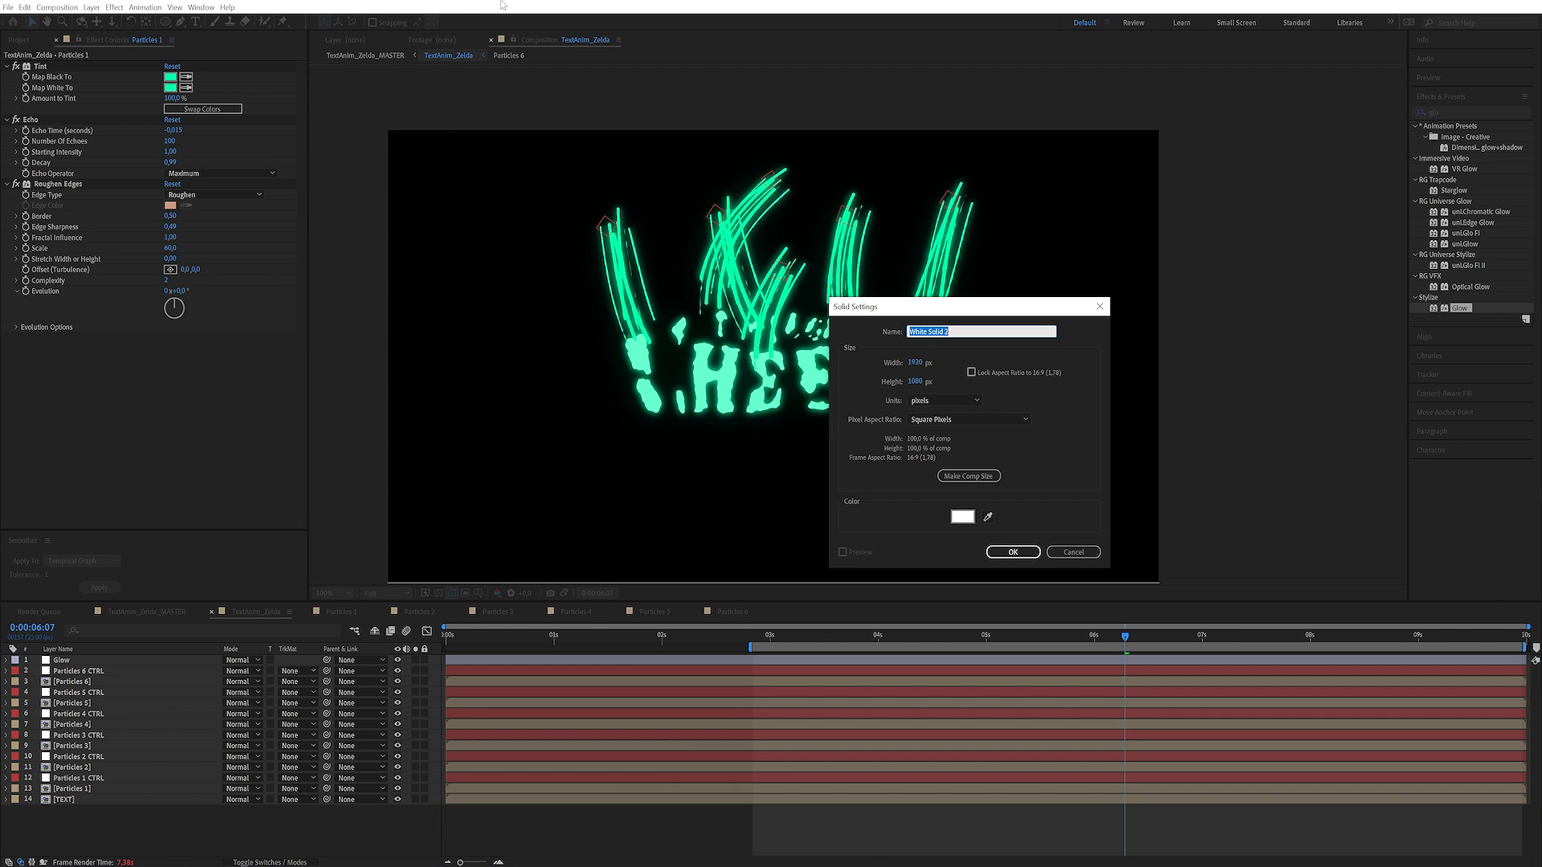
pyautogui.write('Fairy particles')
pyautogui.press('Return')
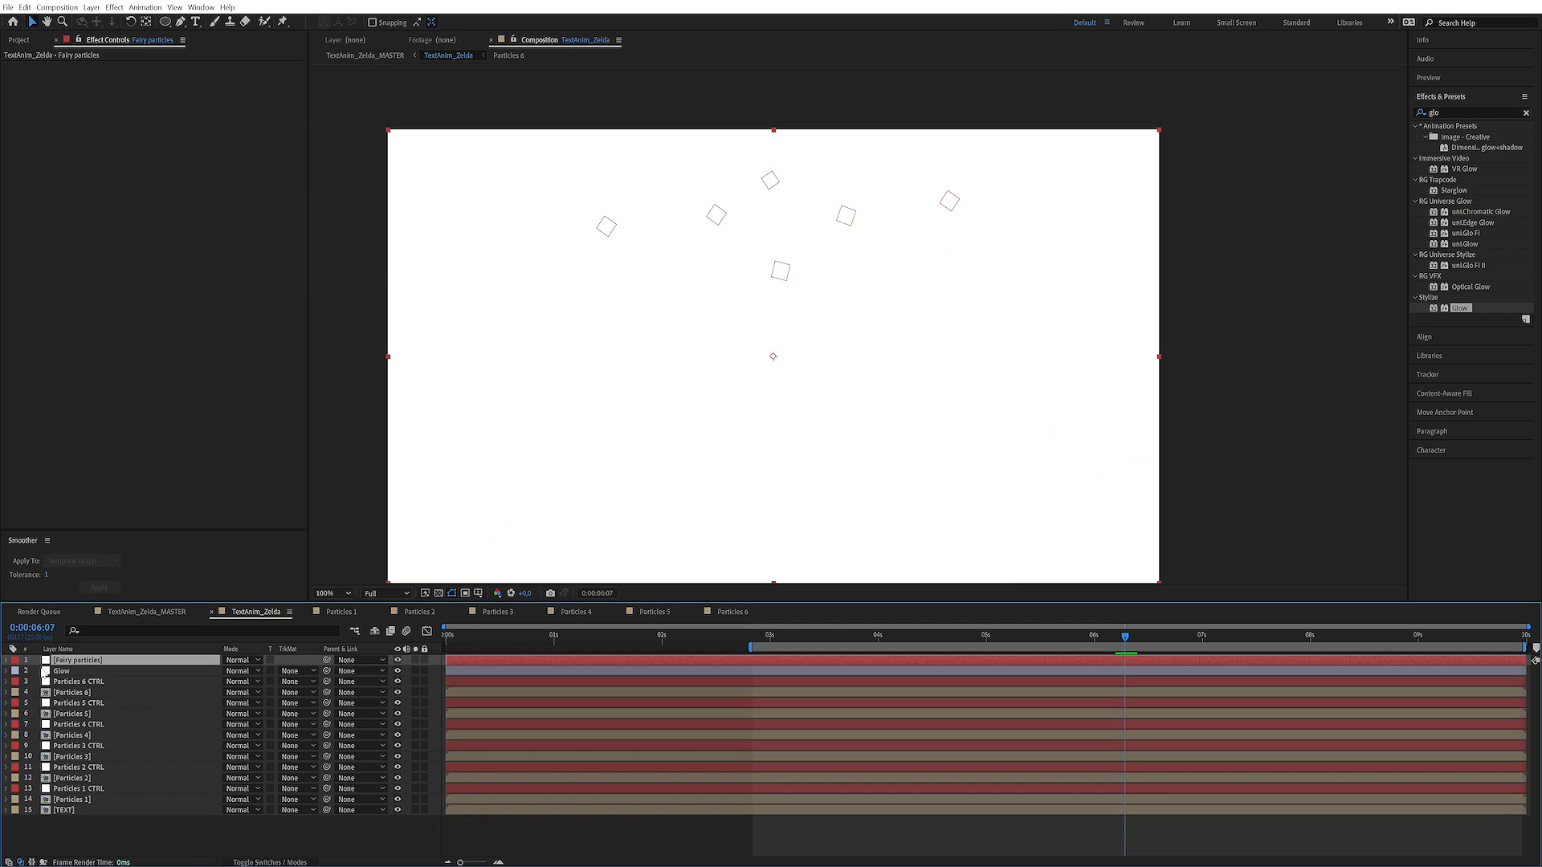
pyautogui.moveTo(97, 665); pyautogui.dragTo(81, 679)
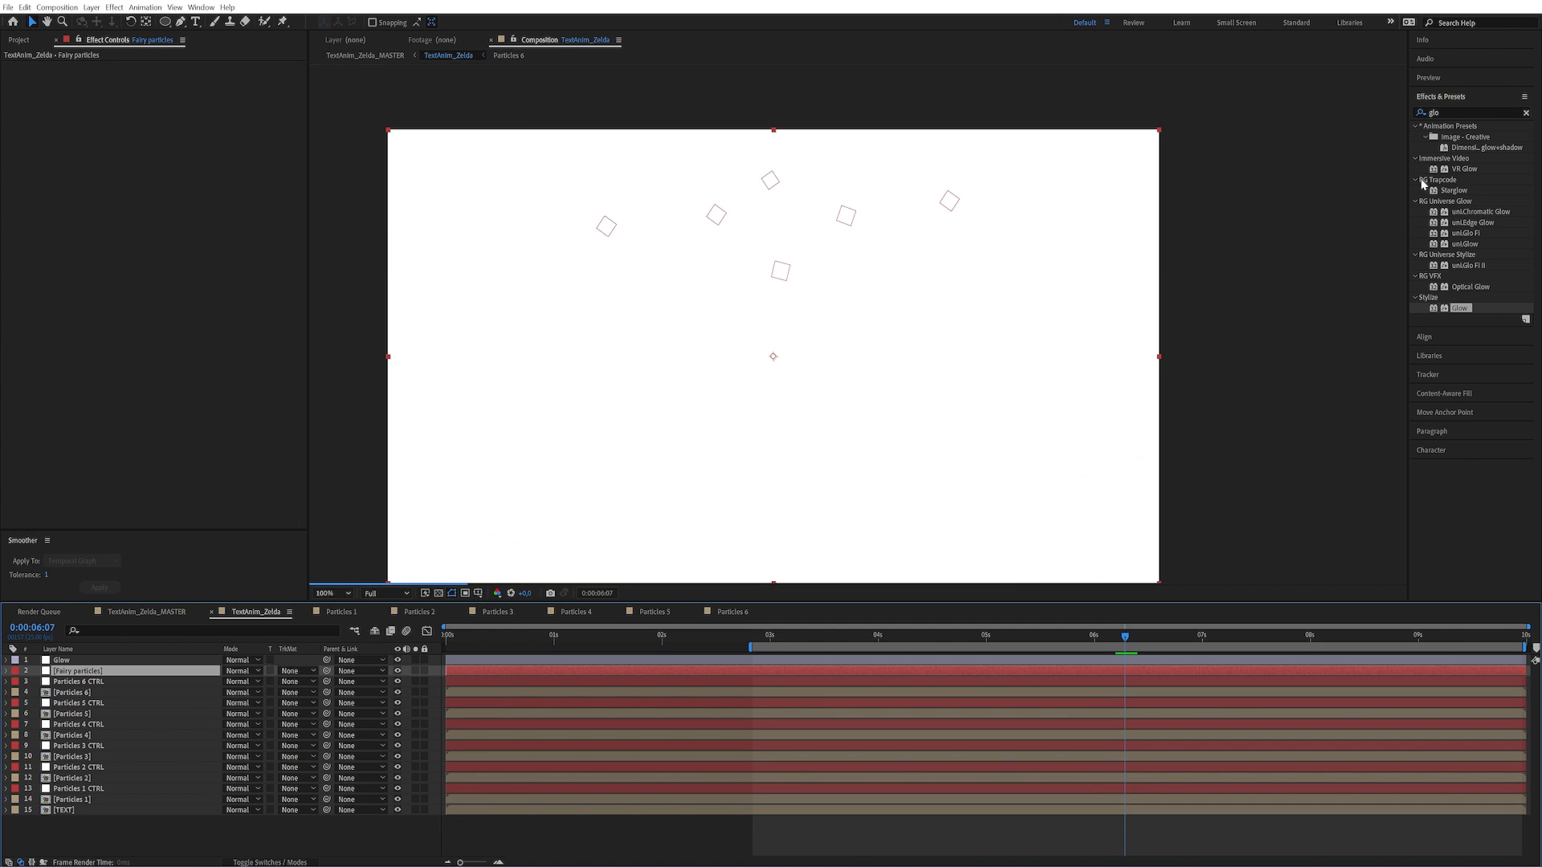
# Apply CC Particle Systems II to the Fairy particles layer, with Birth Rate 1 and Longevity 3 seconds
pyautogui.doubleClick(1453, 113)
pyautogui.write('part')
pyautogui.doubleClick(1490, 159)
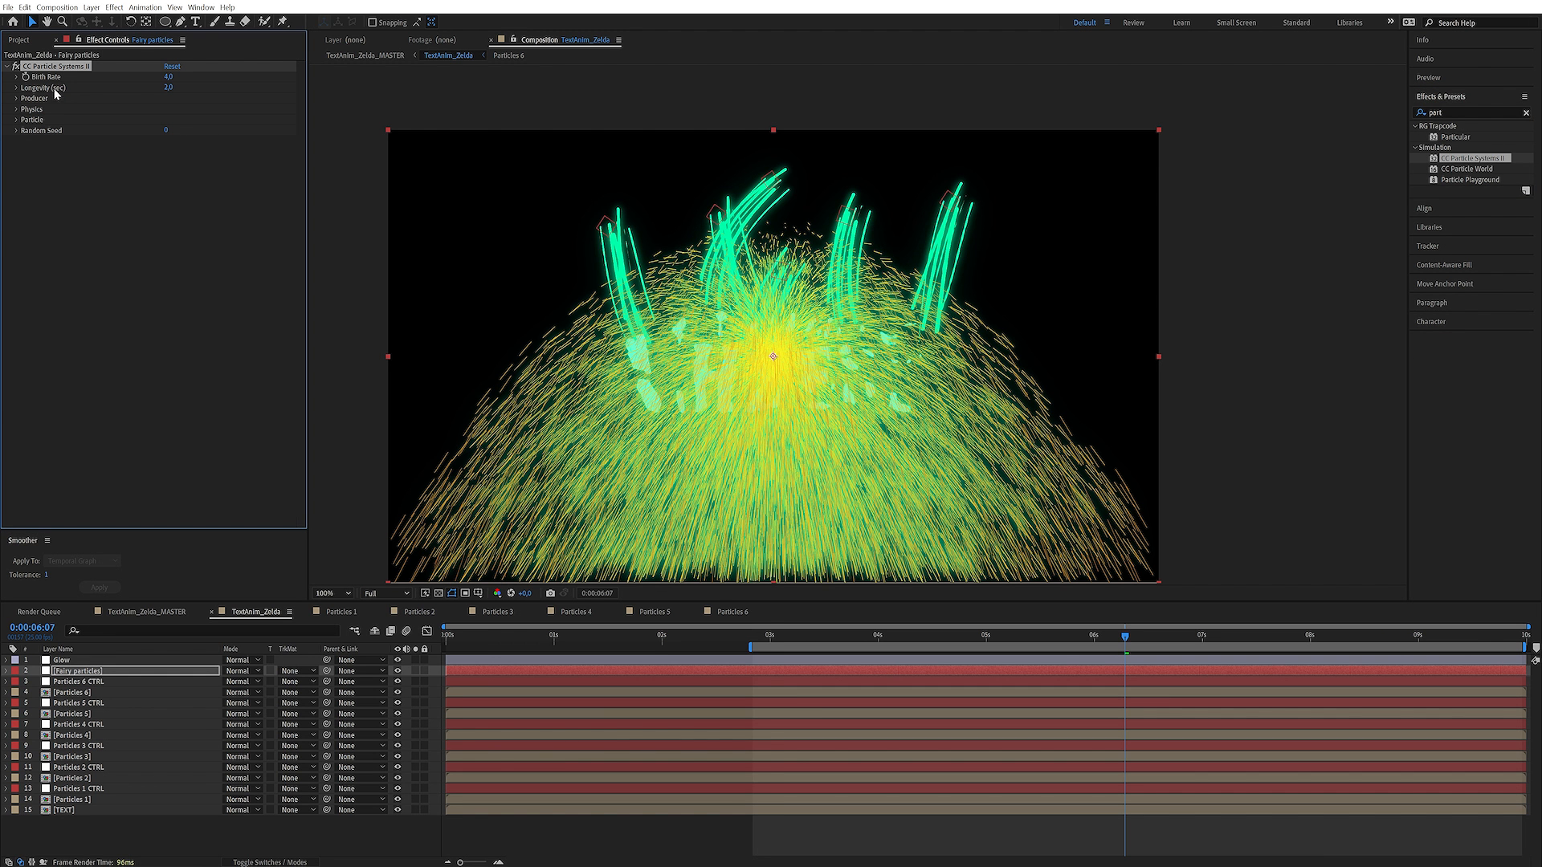
pyautogui.click(169, 76)
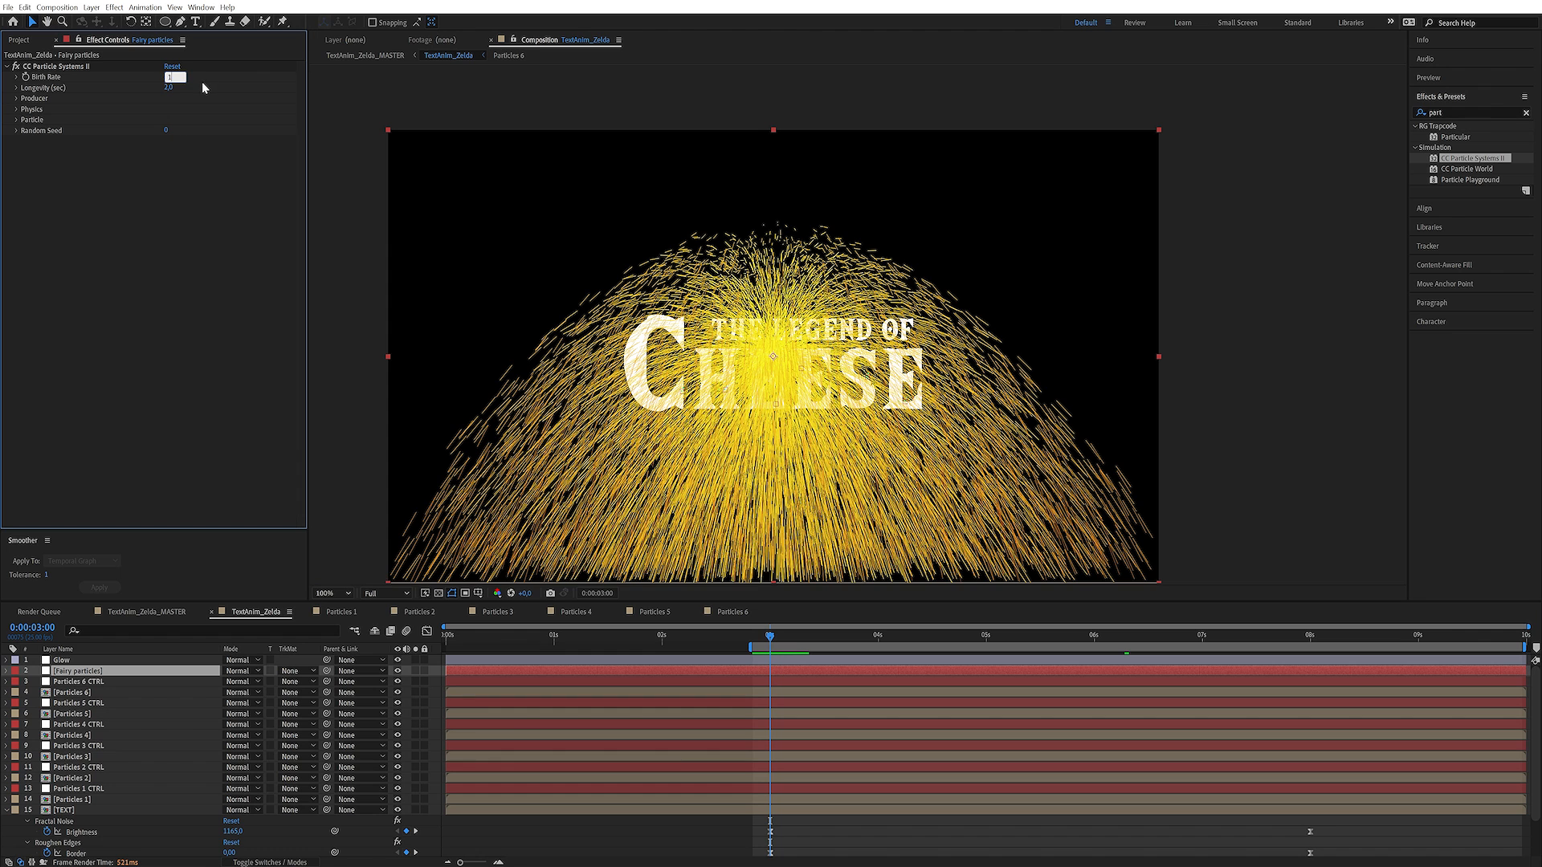
pyautogui.write('1')
pyautogui.press('Return')
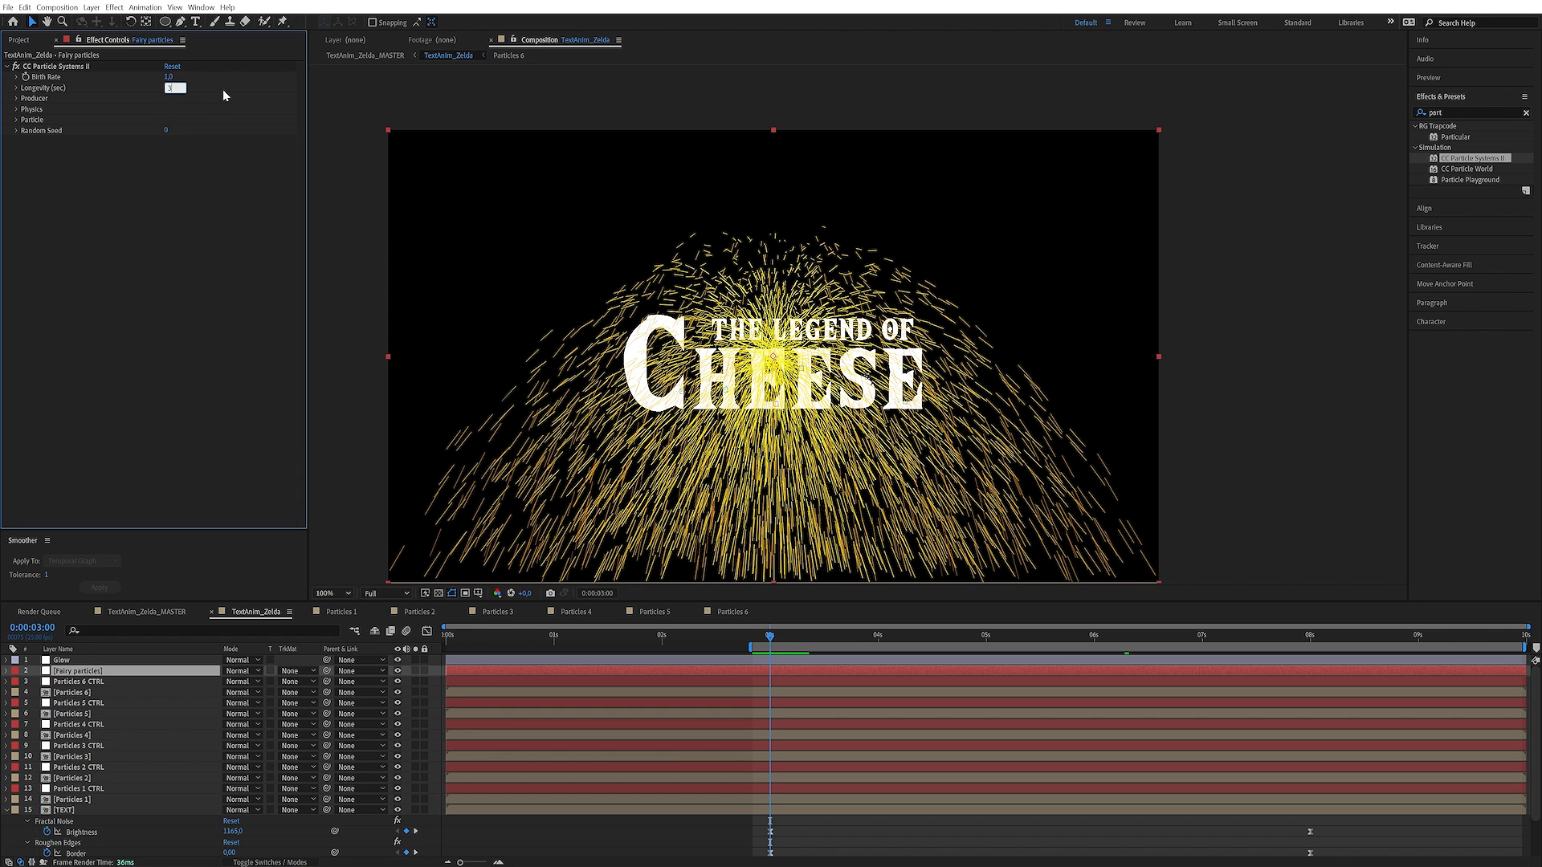
pyautogui.write('3')
pyautogui.press('Return')
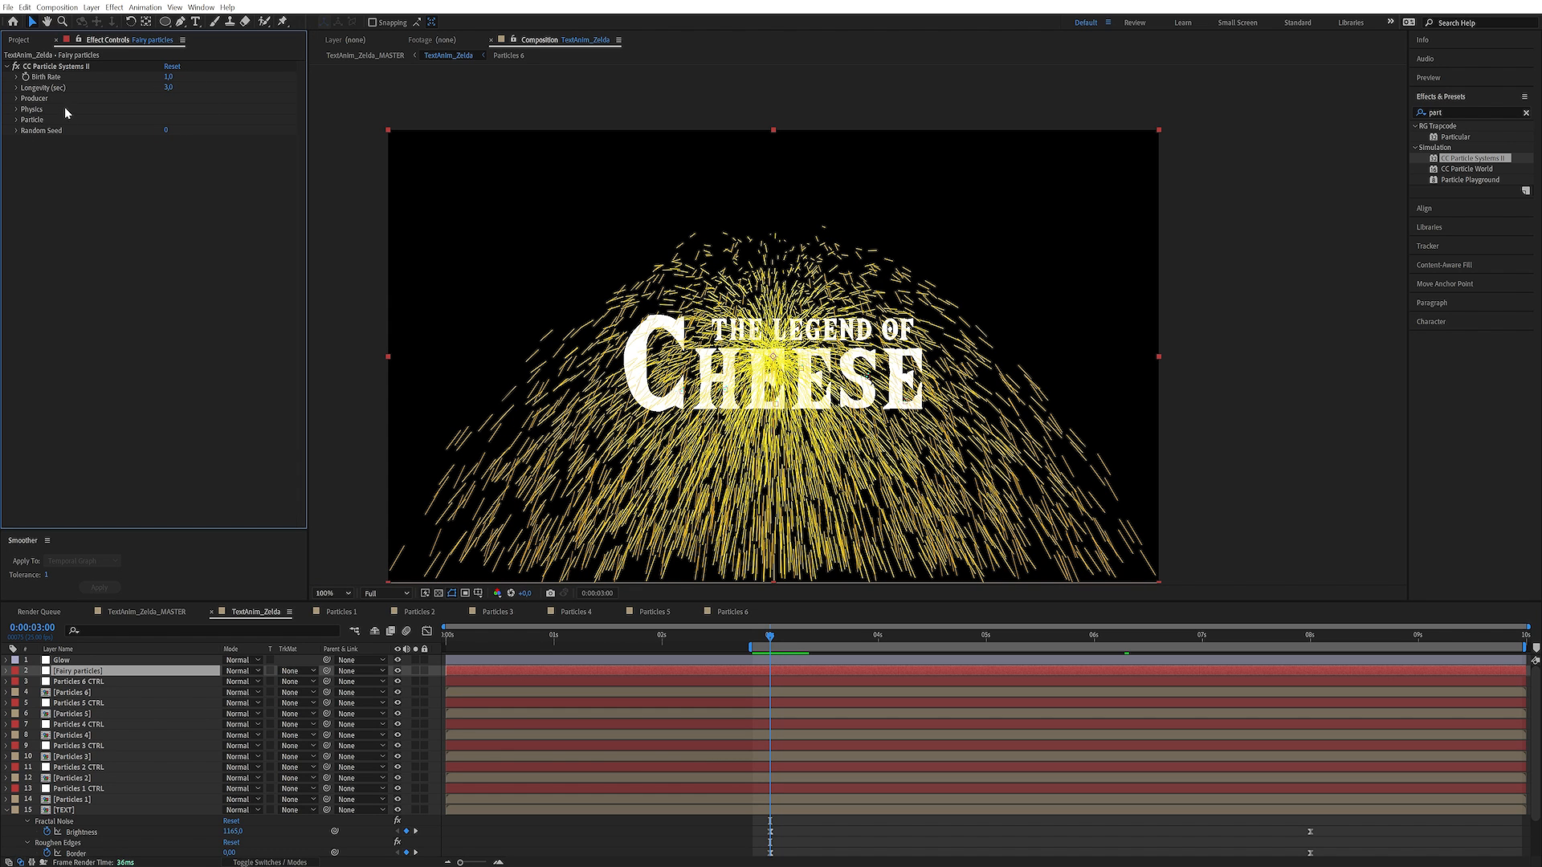
# Enable Birth Rate keyframing at 0:00:03:00 and set the Birth Rate to 0 at 0:00:02:24
pyautogui.click(66, 68)
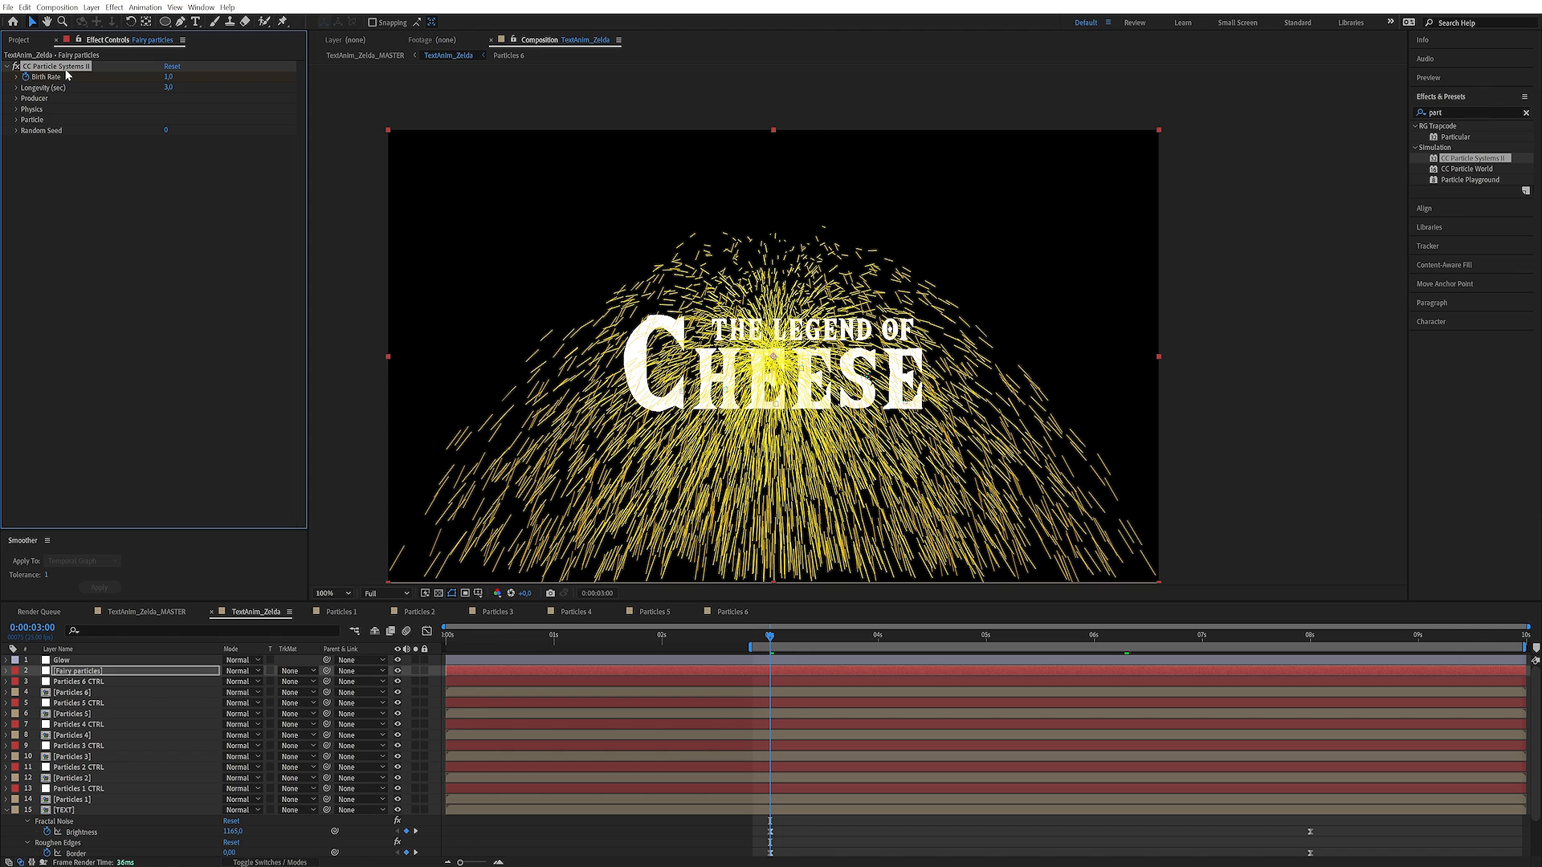
pyautogui.press('pageup')
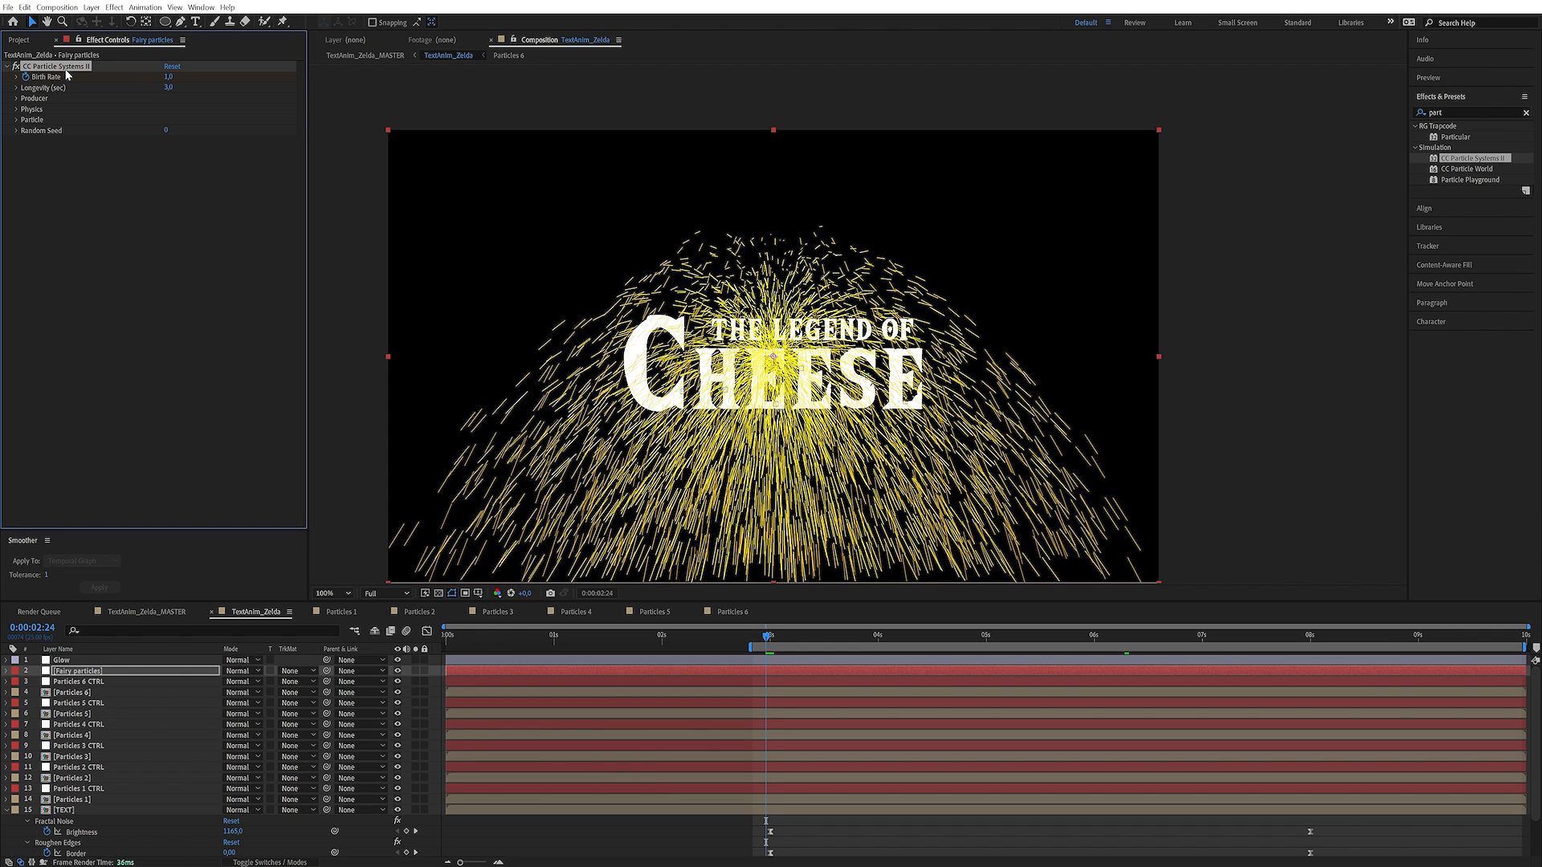
pyautogui.click(168, 76)
pyautogui.write('0')
pyautogui.press('Return')
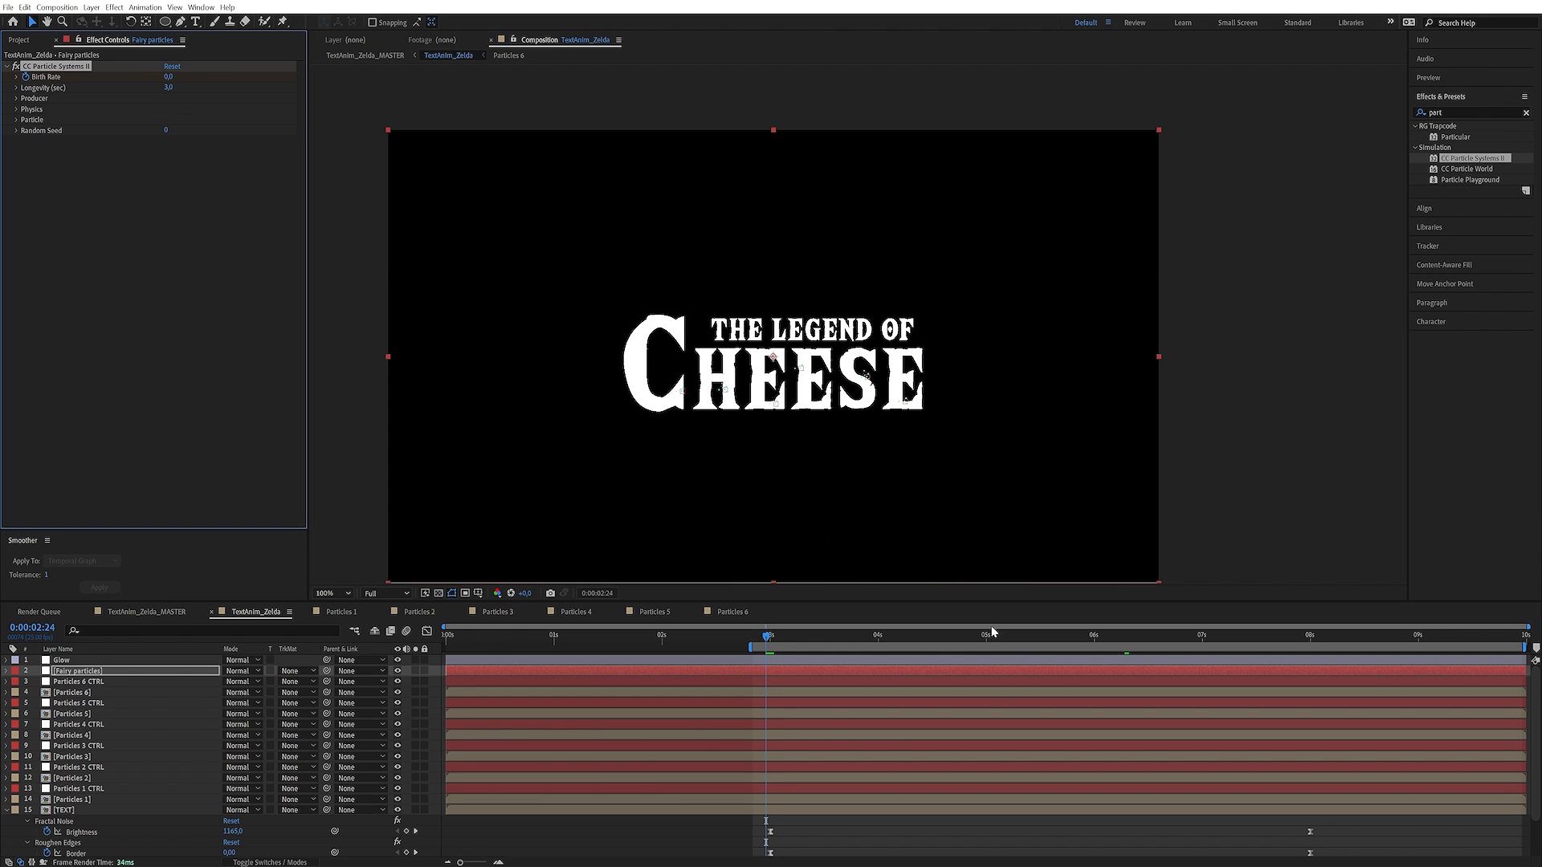
# Place the Birth Rate keyframe of value 1 at 0:00:04:18 and add a final Birth Rate keyframe just after 0:00:08:00
pyautogui.click(956, 636)
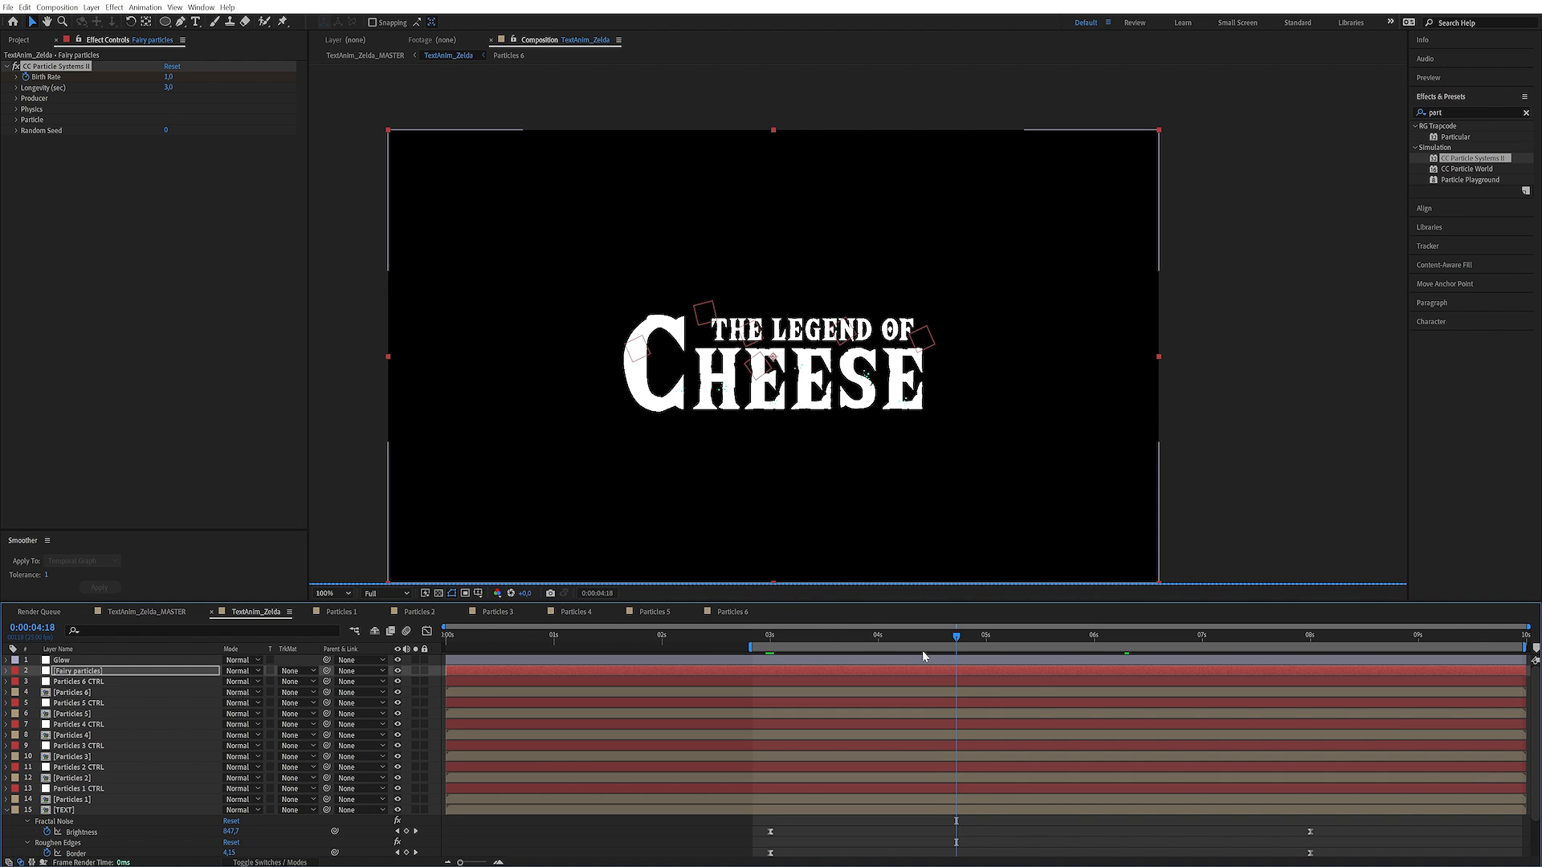
pyautogui.press('u')
pyautogui.hotkey('ctrl', 'c')
pyautogui.hotkey('ctrl', 'v')
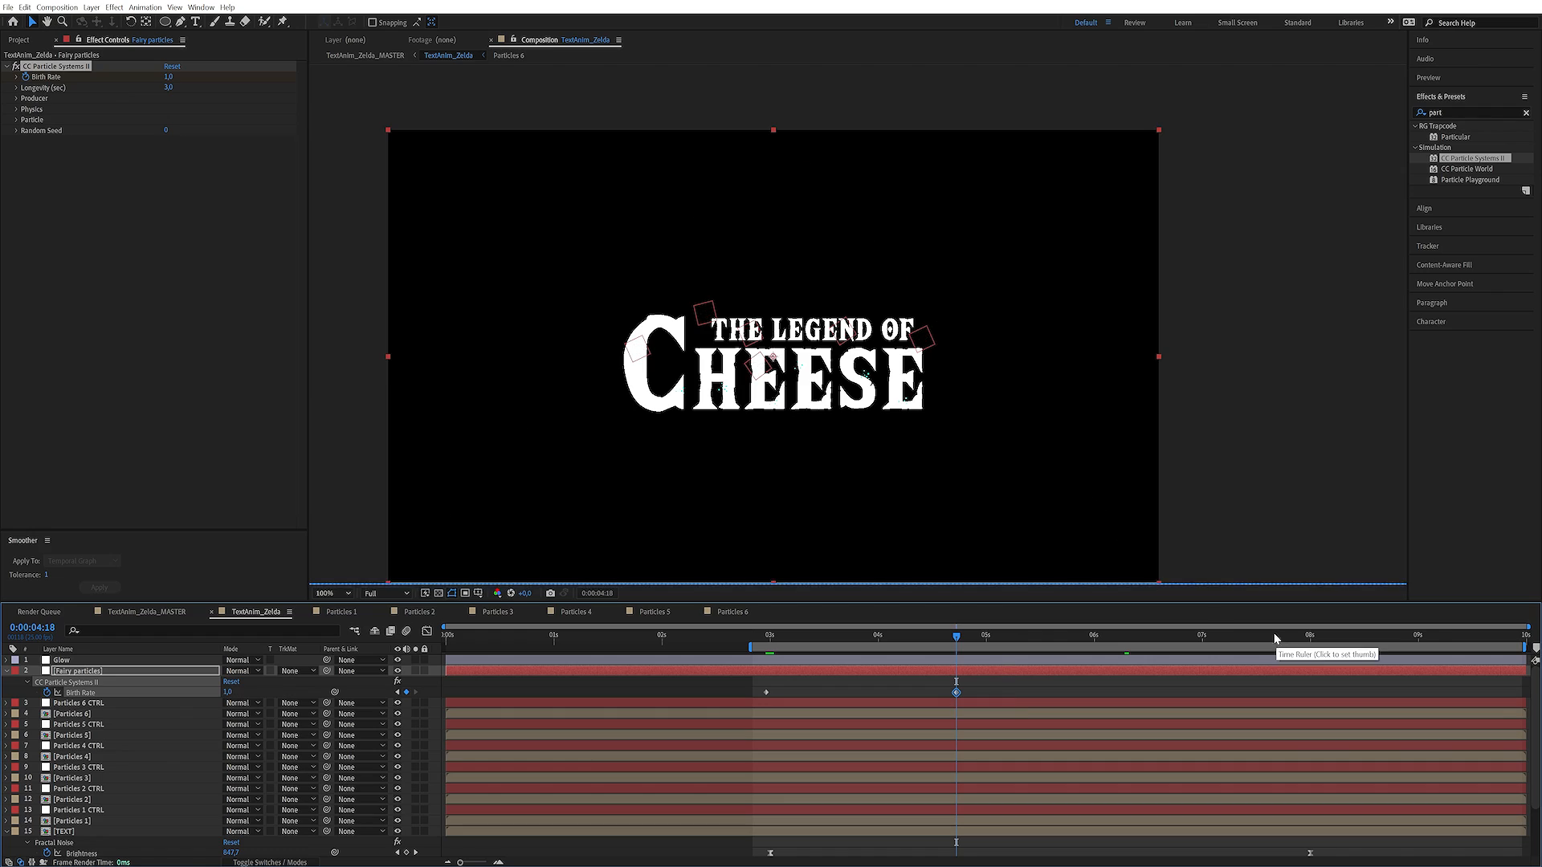
pyautogui.click(1310, 637)
pyautogui.moveTo(1313, 646); pyautogui.dragTo(1315, 646)
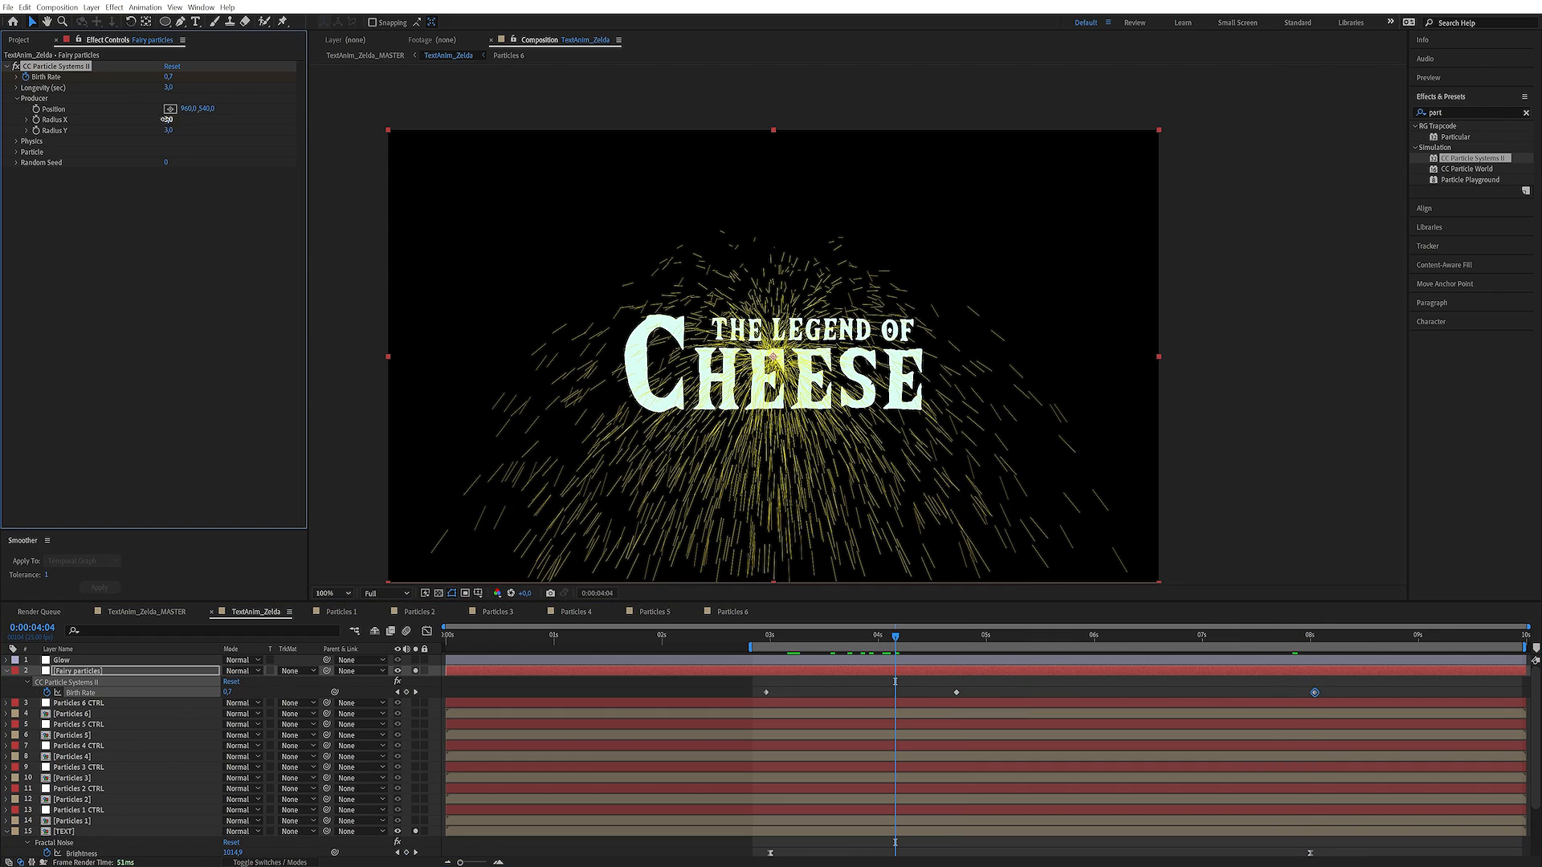
# Widen the particle producer to Radius X 47 and Radius Y 24, and set the Velocity to 0.1
pyautogui.moveTo(167, 120)
pyautogui.mouseDown()
pyautogui.moveTo(229, 120)
pyautogui.moveTo(187, 130)
pyautogui.mouseUp()
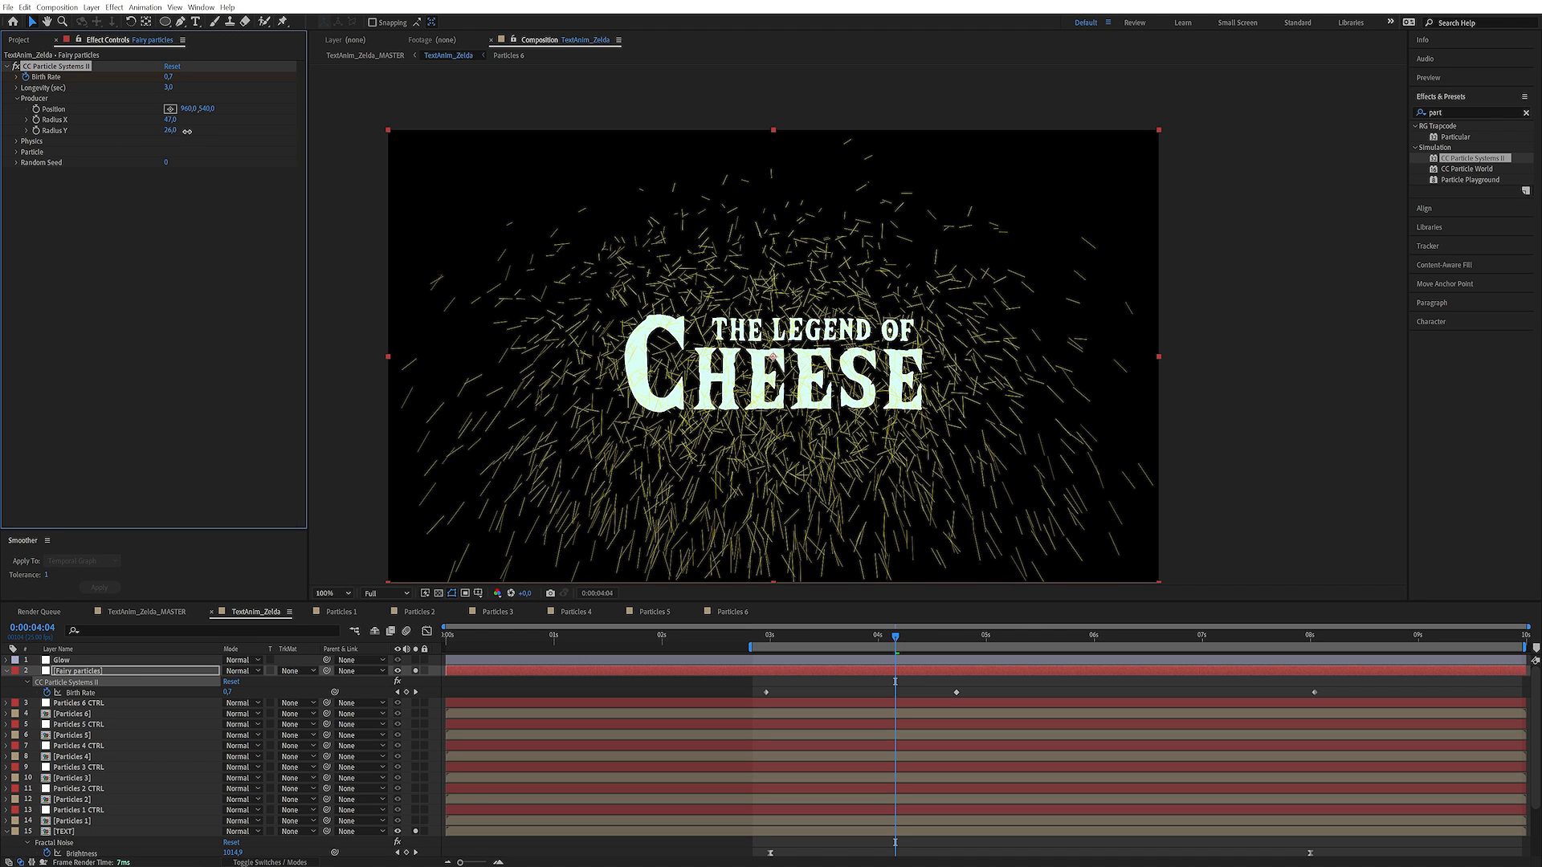
pyautogui.click(17, 141)
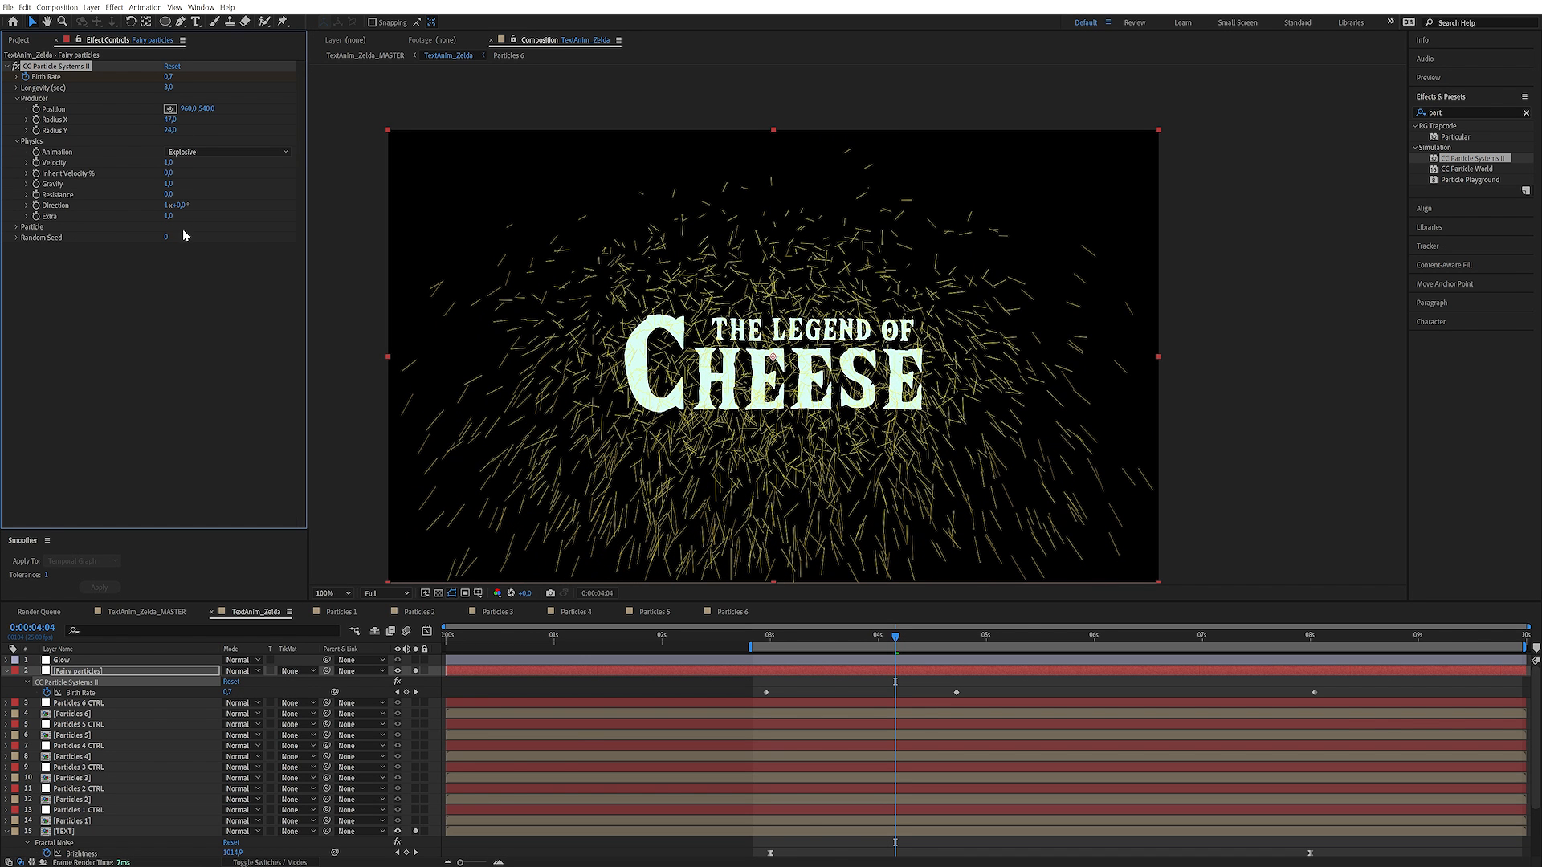
pyautogui.click(167, 163)
pyautogui.write('0')
pyautogui.press('Return')
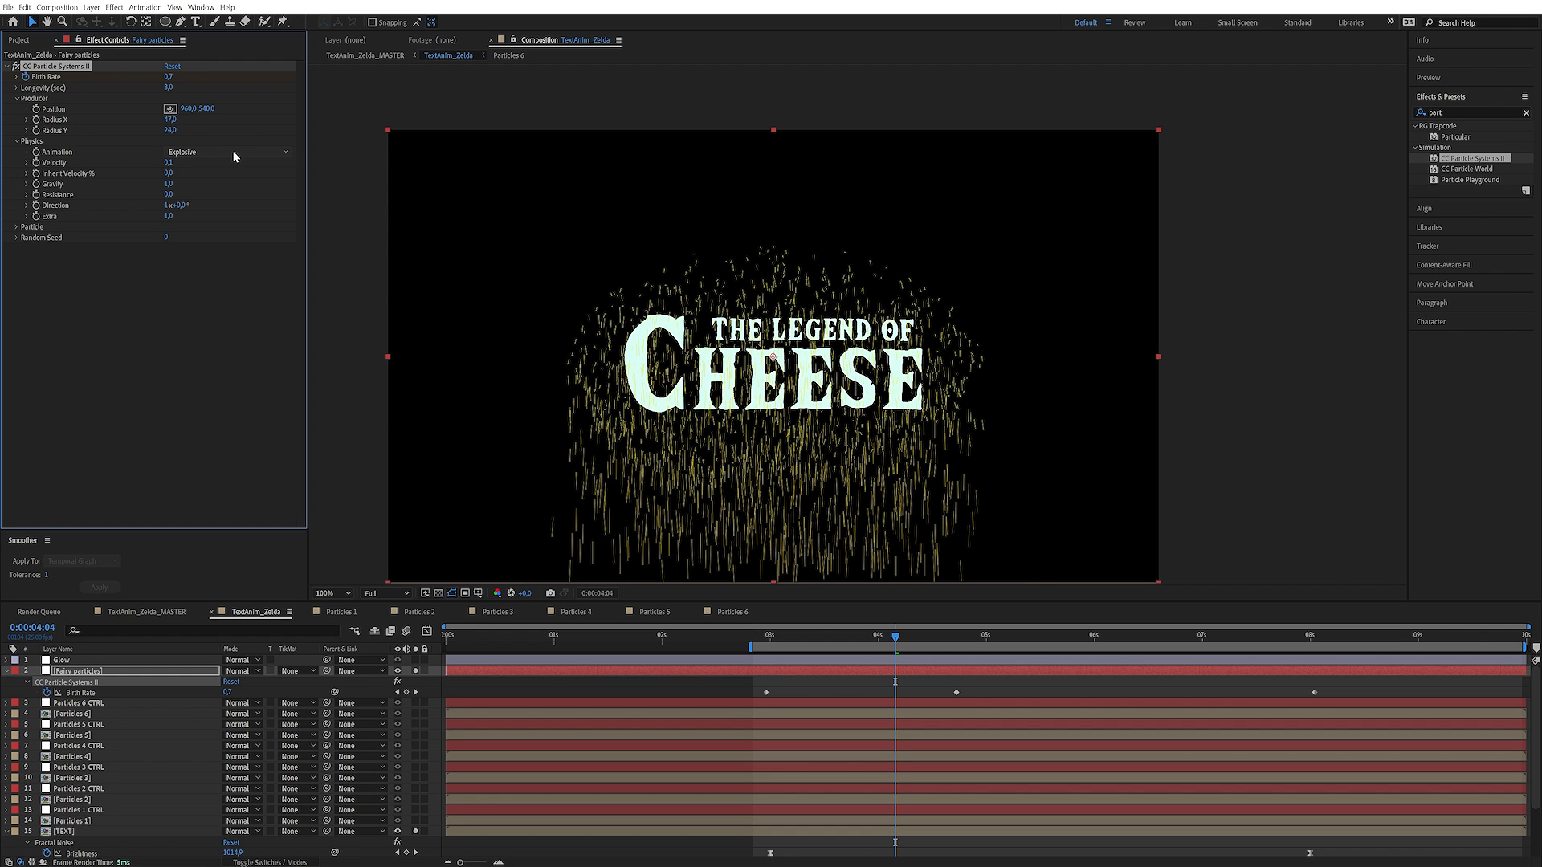
# Change the particle physics Animation to Twirly and set the Gravity to -0.1
pyautogui.click(232, 152)
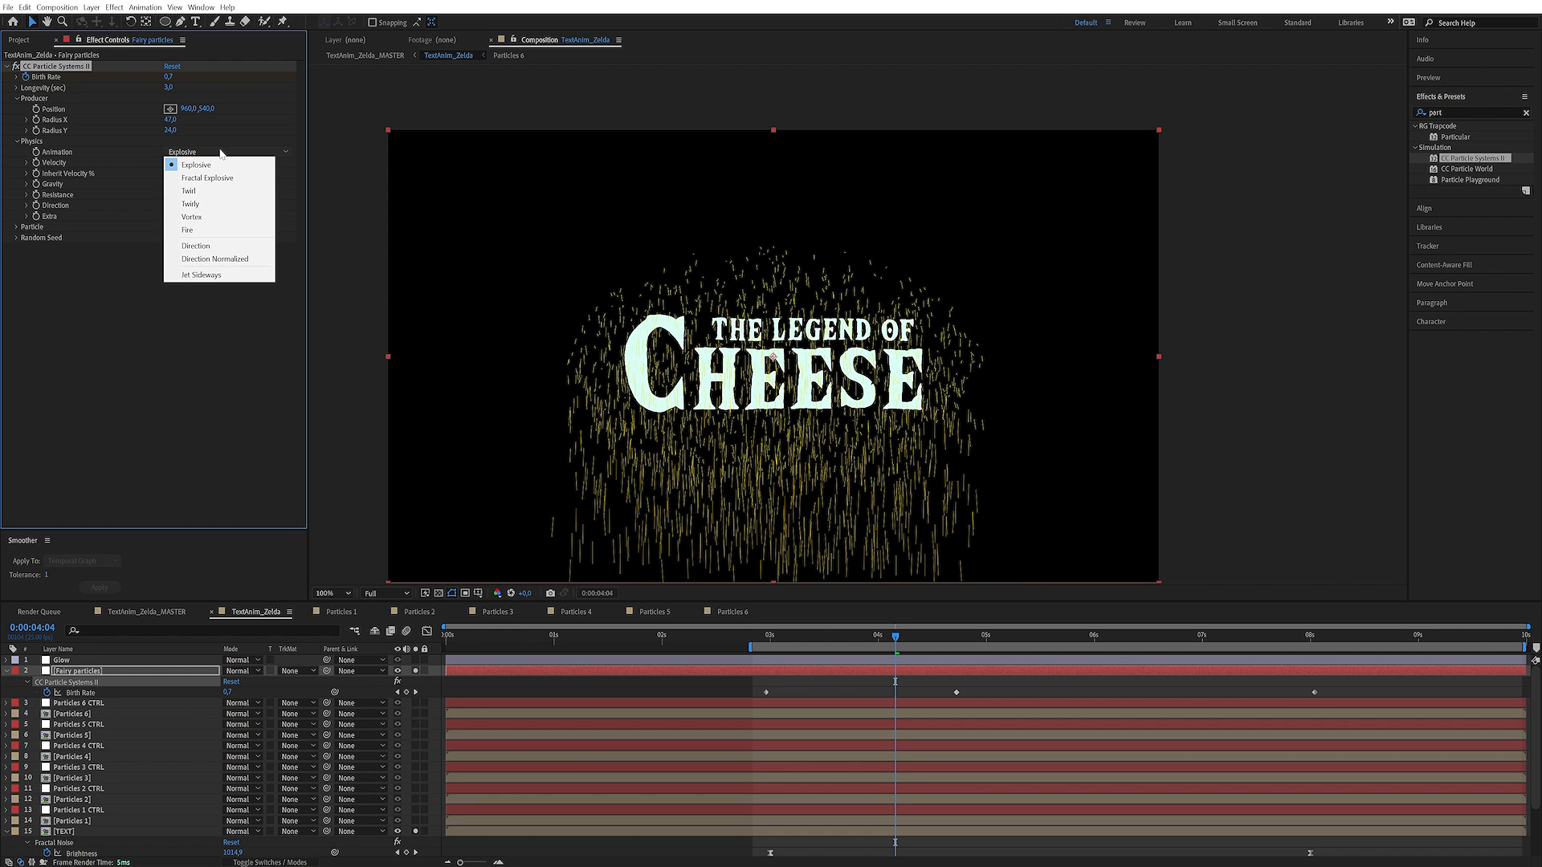
pyautogui.click(217, 206)
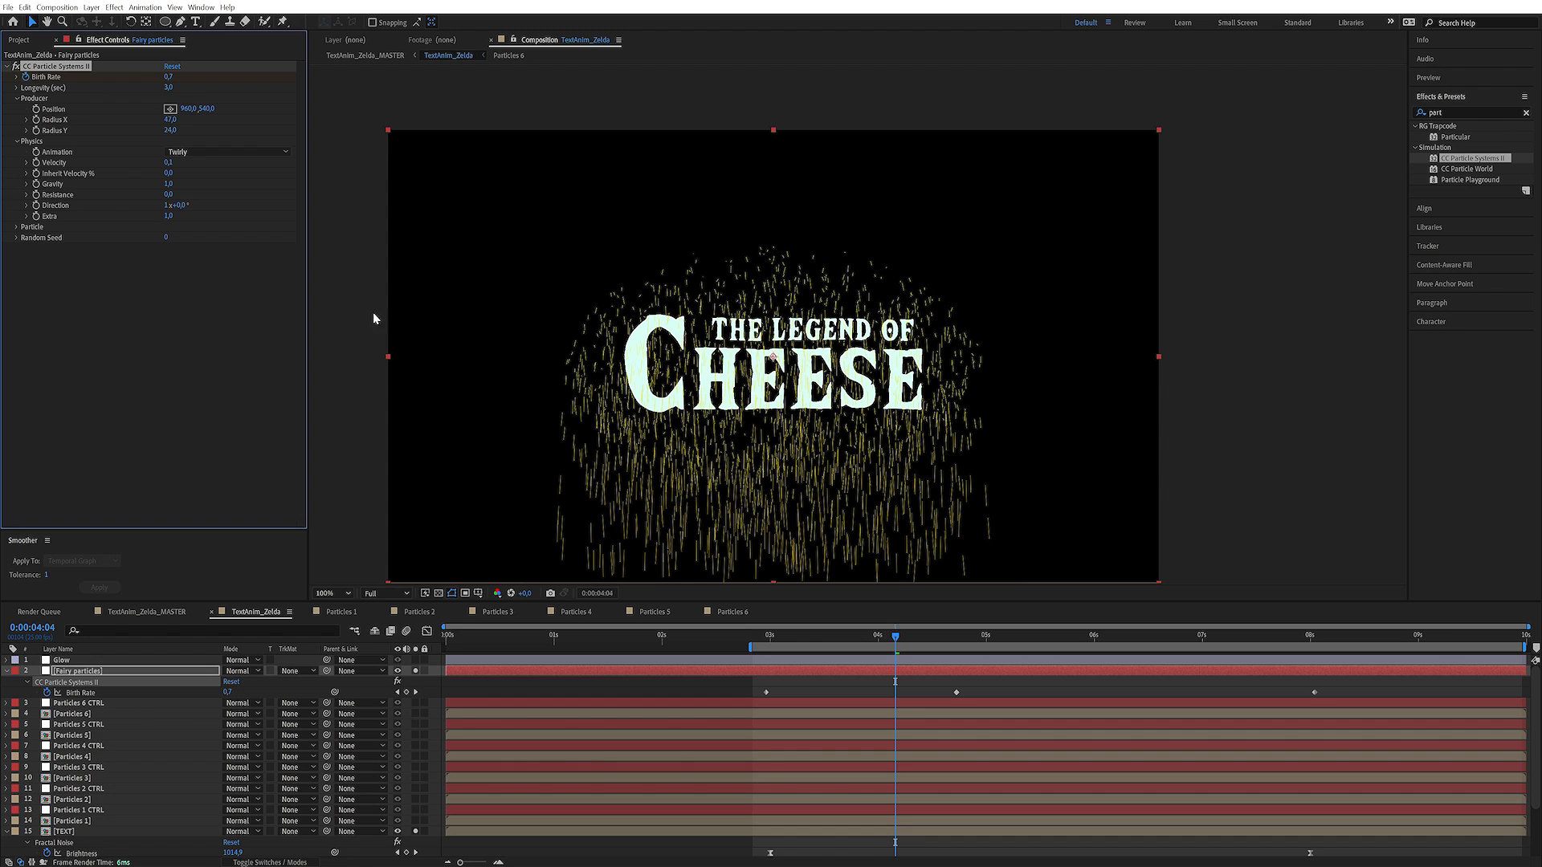
pyautogui.click(170, 184)
pyautogui.write('-0,1')
pyautogui.press('Return')
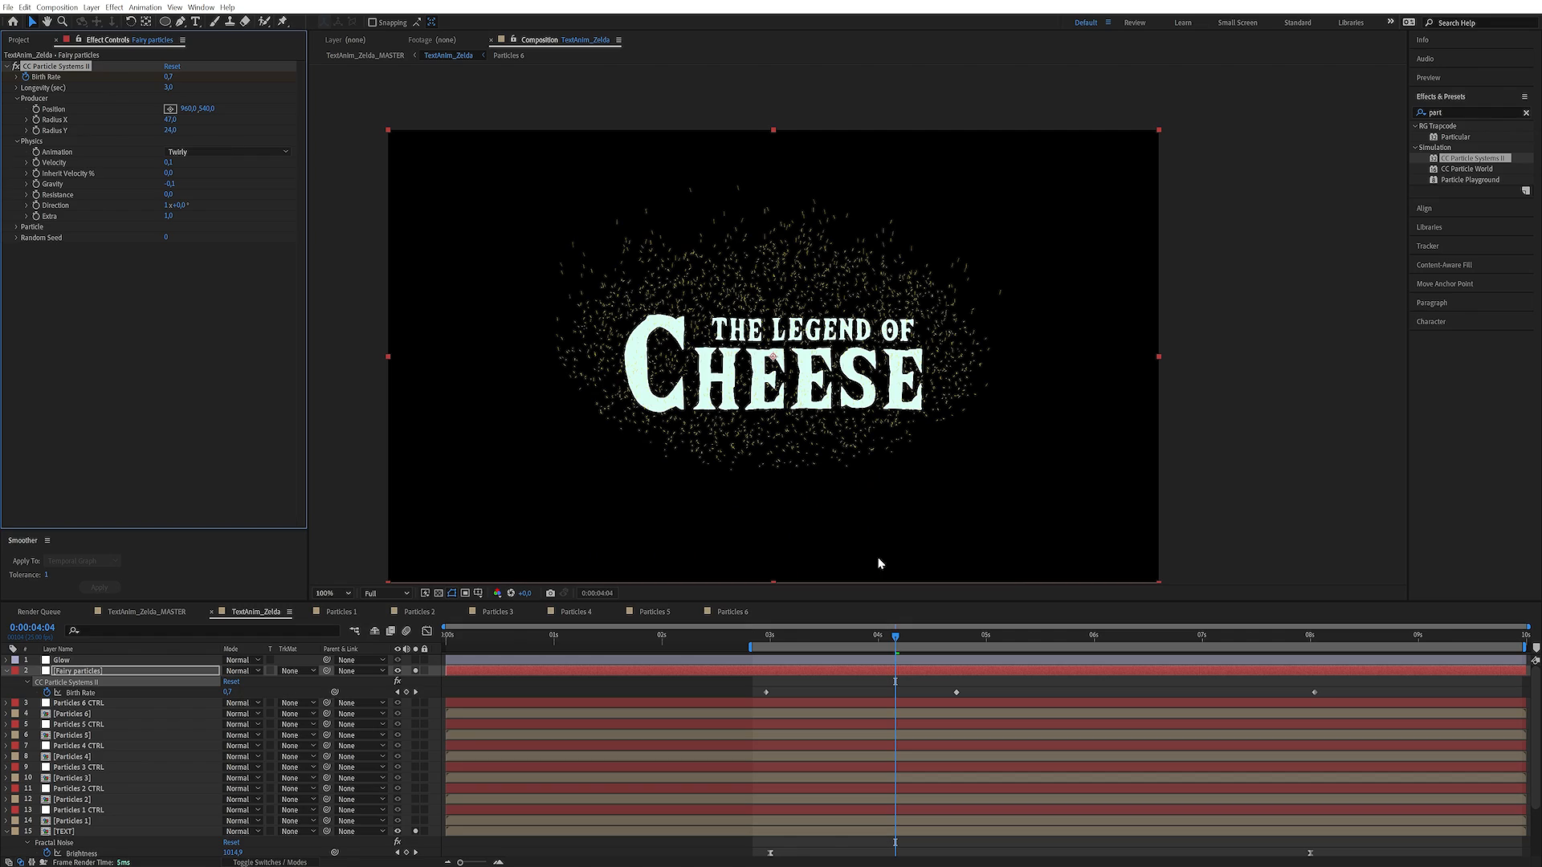
# Set the producer Position to 960, 603, Radius X to 34 and Radius Y to 9, with a Resistance of 2
pyautogui.moveTo(897, 643); pyautogui.dragTo(1060, 624)
pyautogui.moveTo(169, 119); pyautogui.dragTo(210, 112)
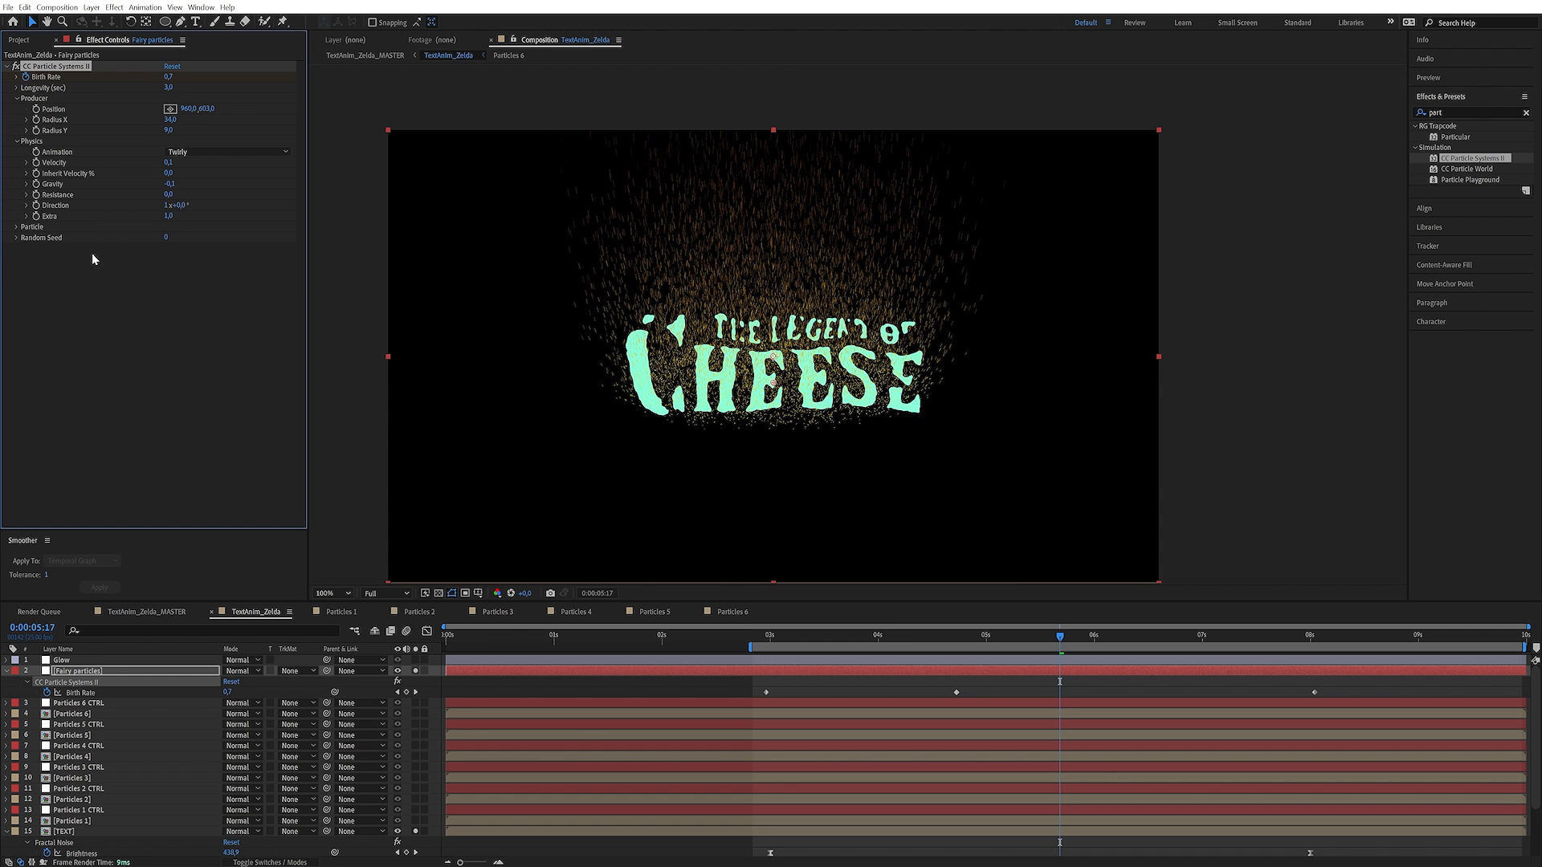
pyautogui.click(175, 283)
pyautogui.moveTo(168, 195); pyautogui.dragTo(217, 188)
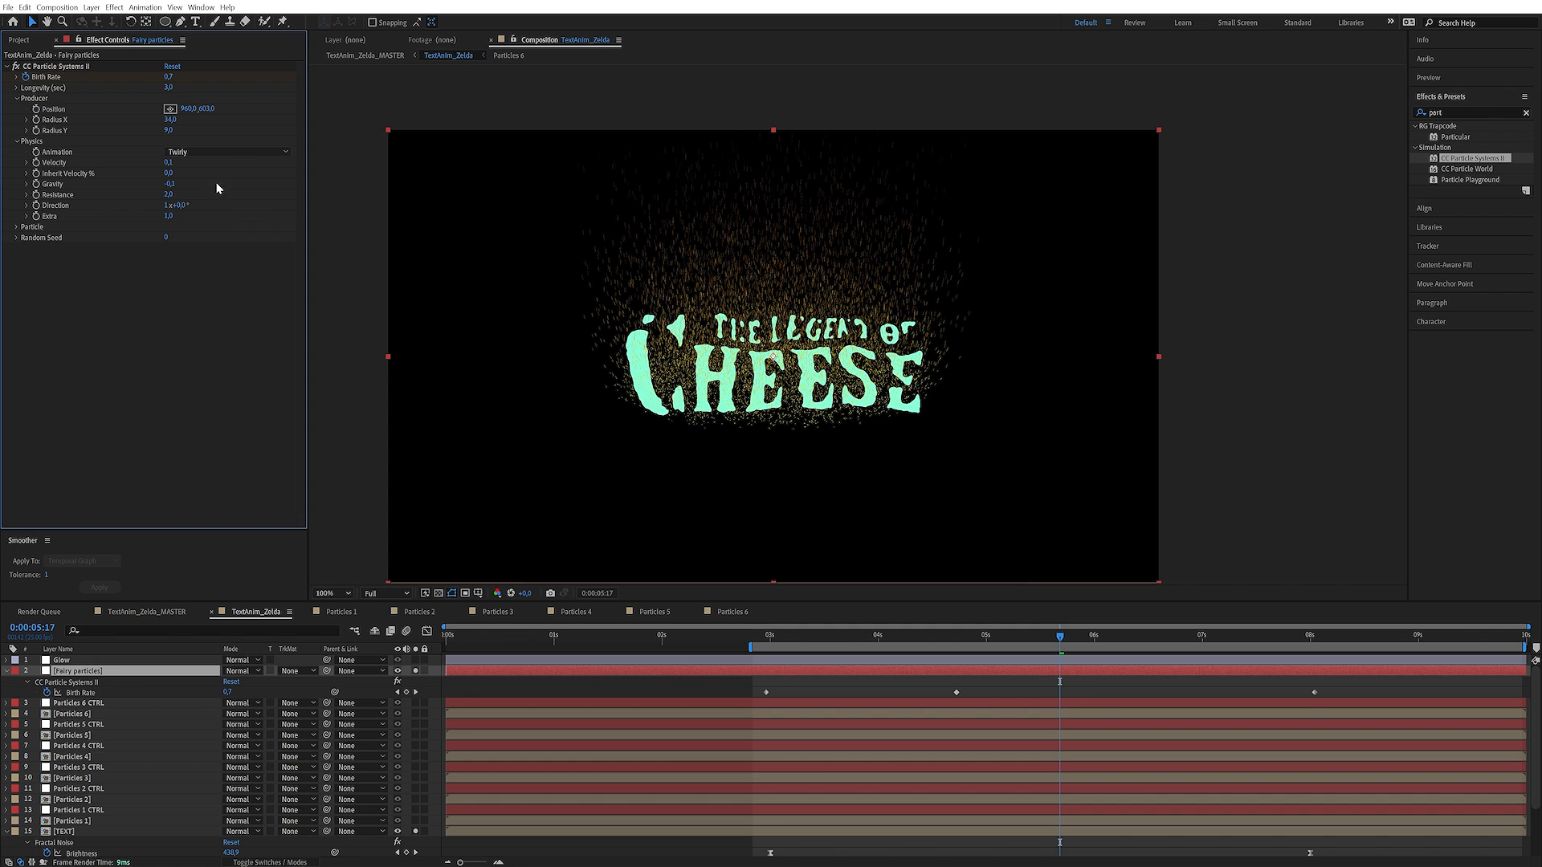
# Set the particles' Birth Color to bright green 00FF98 and match the Death Color to it
pyautogui.click(16, 228)
pyautogui.click(171, 323)
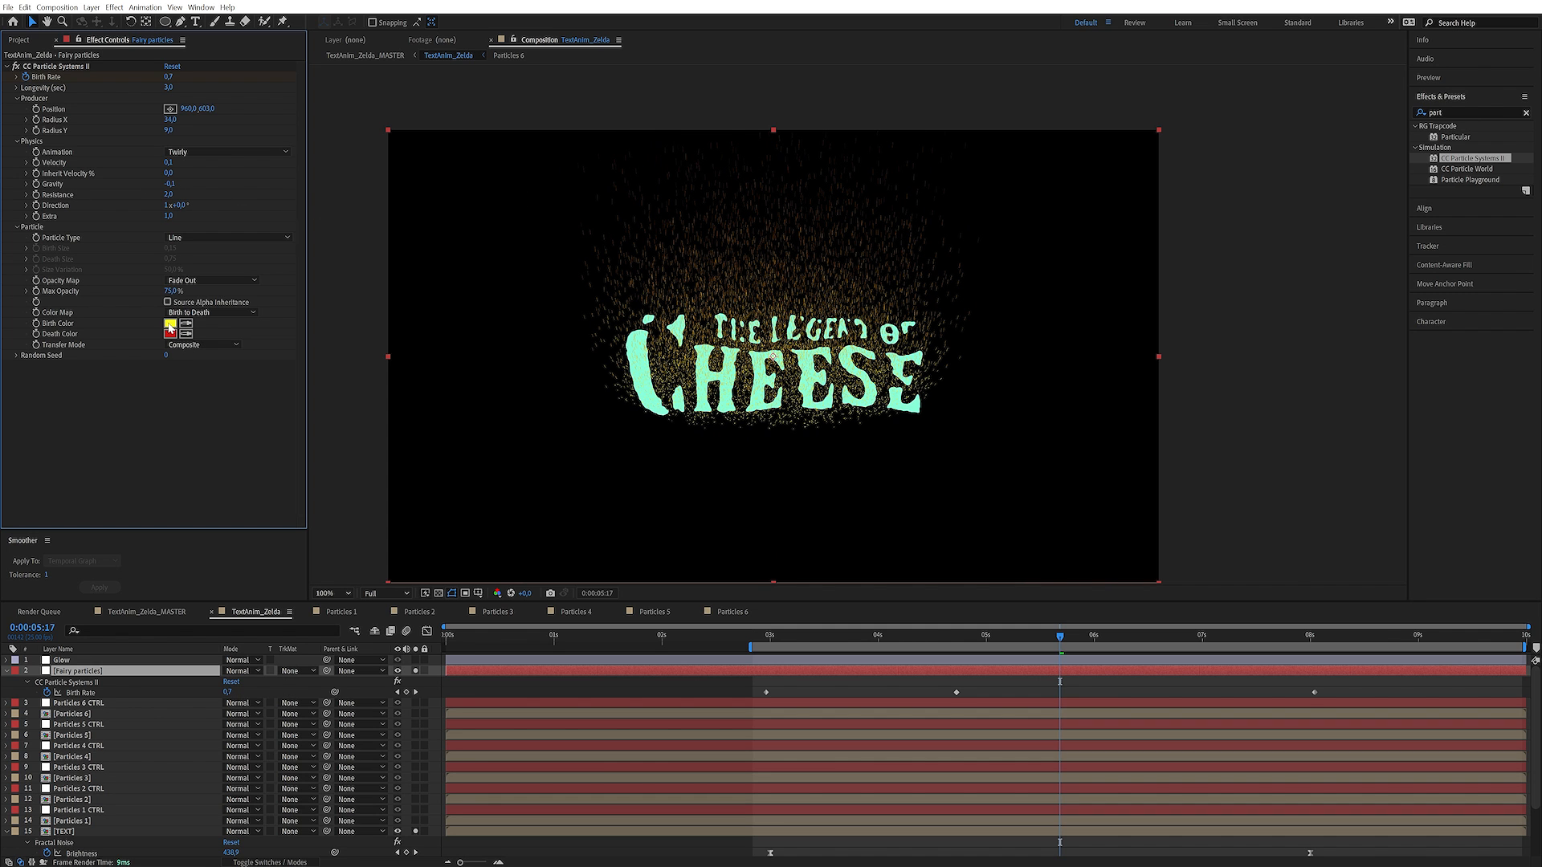
pyautogui.click(1159, 528)
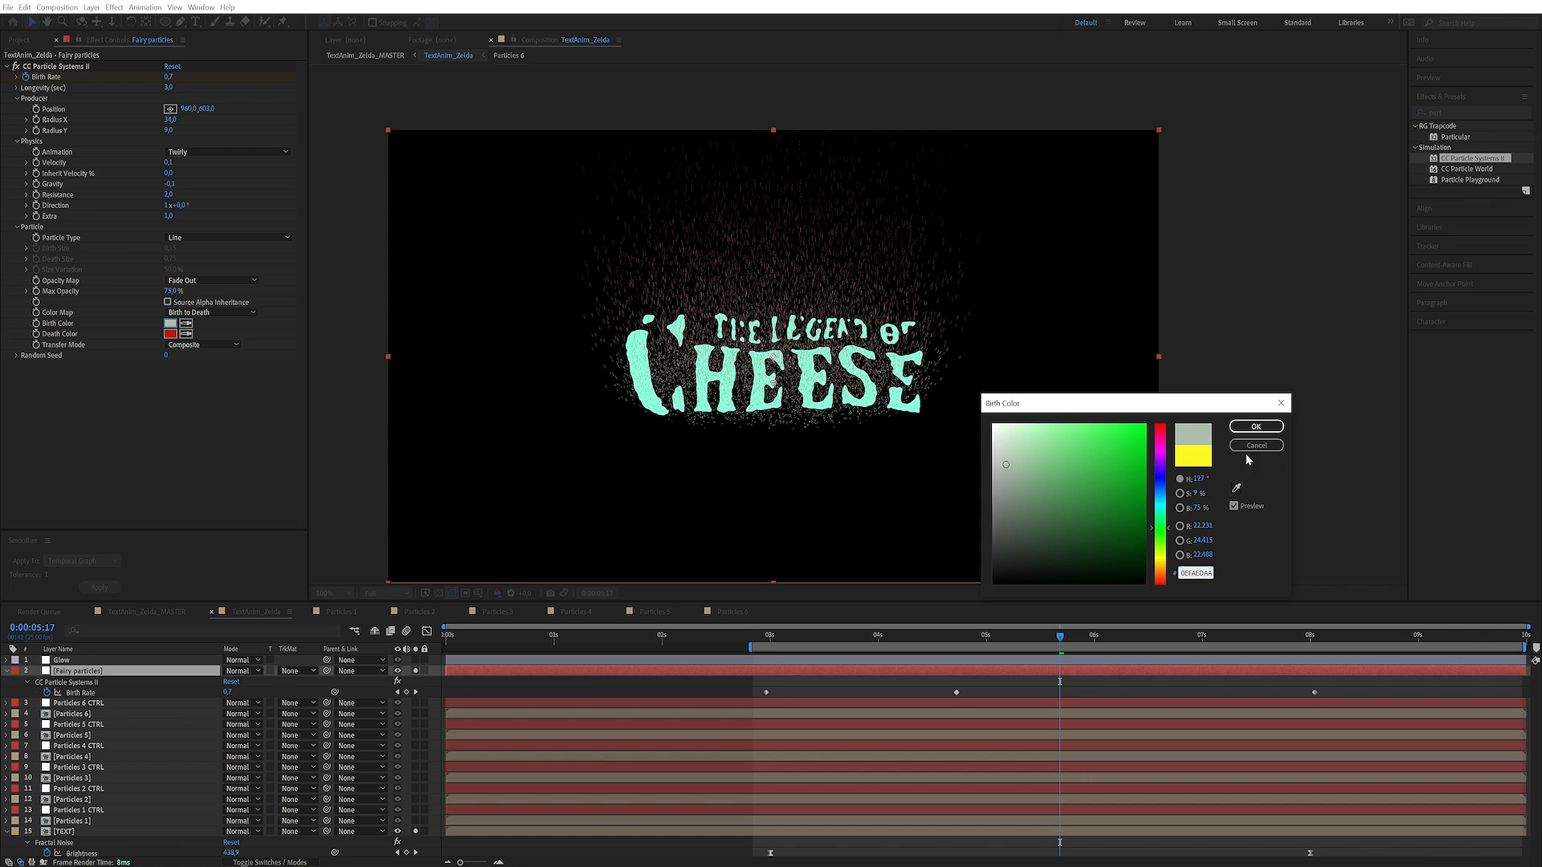
pyautogui.click(1089, 459)
pyautogui.click(1107, 469)
pyautogui.click(1159, 518)
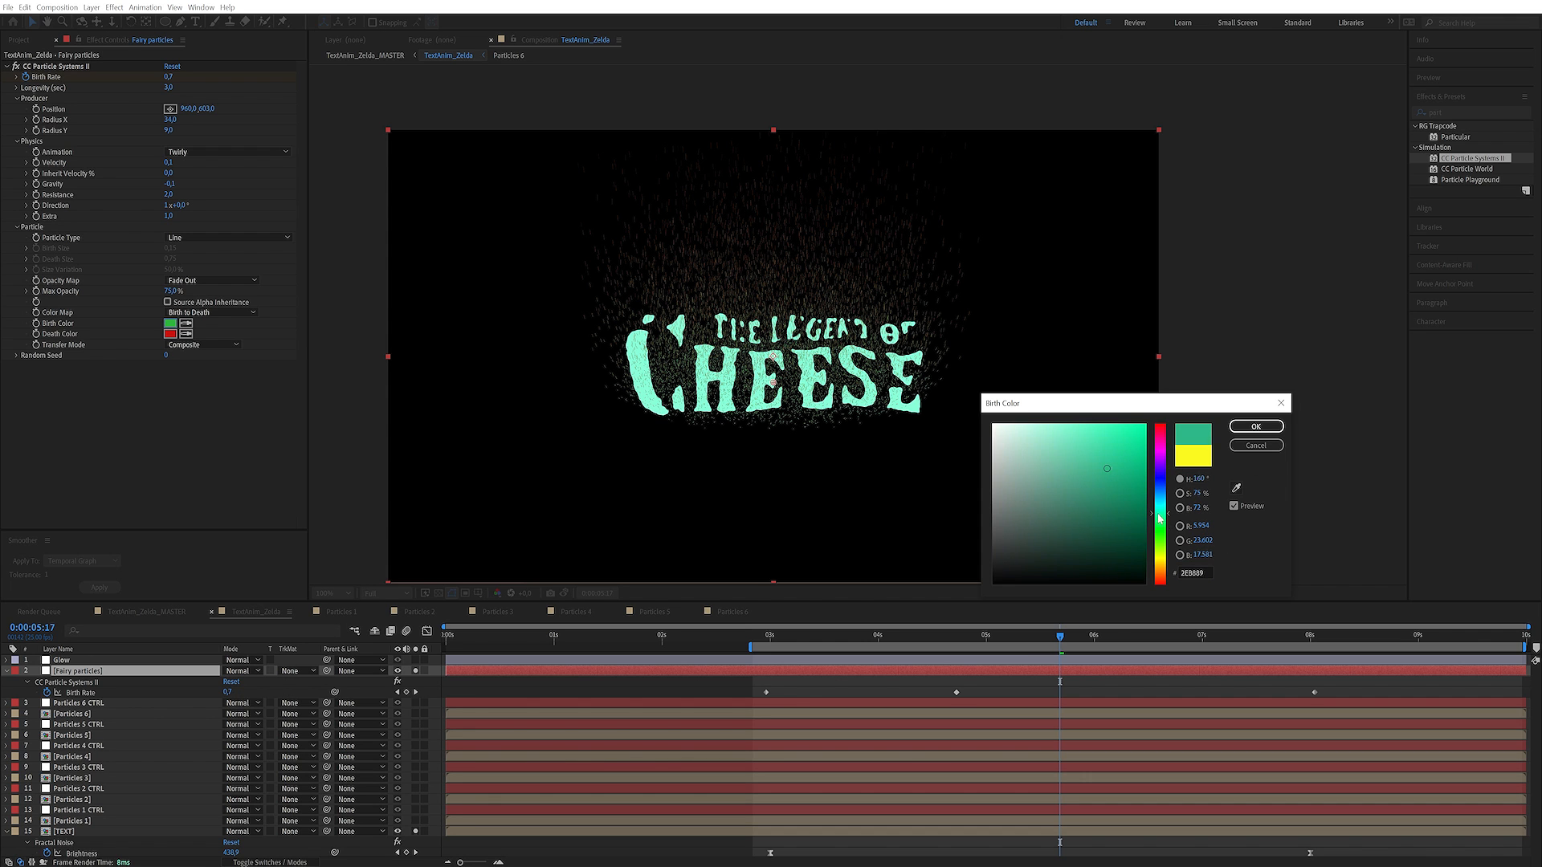
pyautogui.moveTo(1108, 475); pyautogui.dragTo(1121, 442)
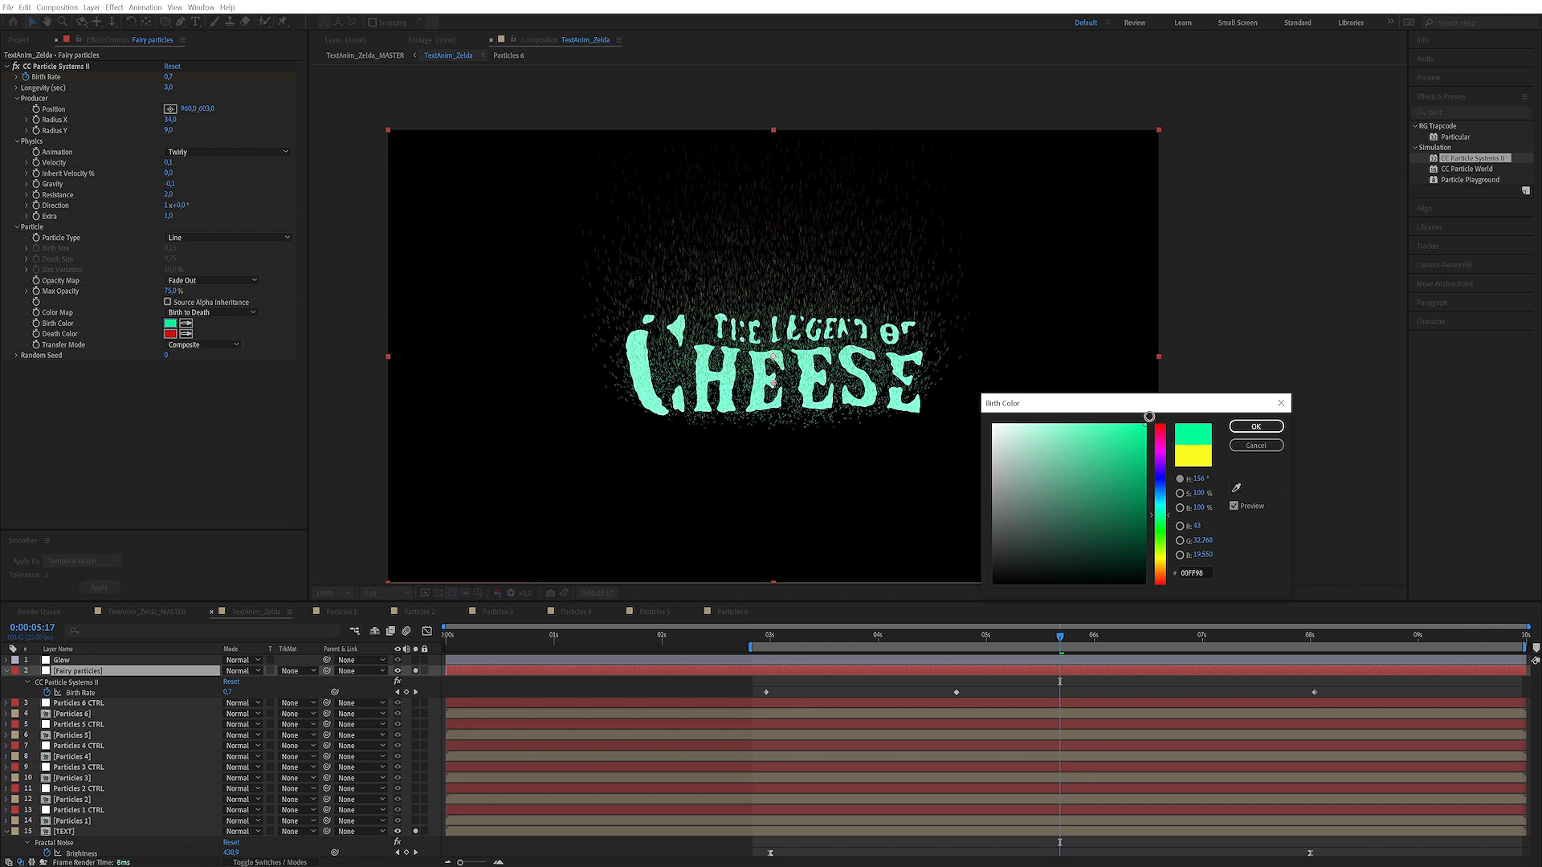
pyautogui.click(1256, 426)
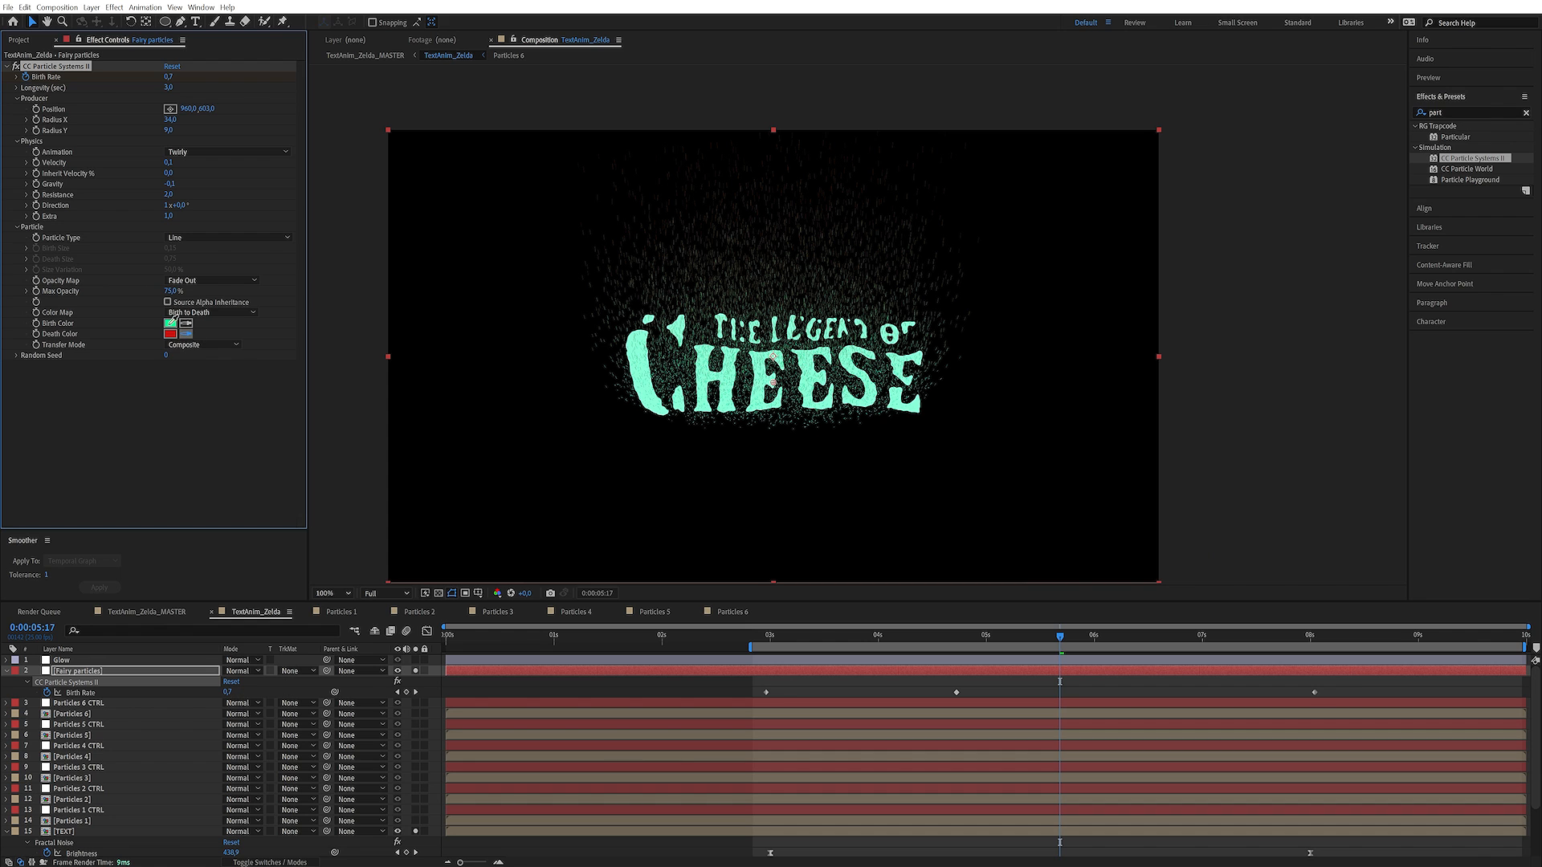
# Change the Particle Type to Faded Sphere with Birth Size 0.1 and Death Size 0, and check the animation
pyautogui.click(192, 237)
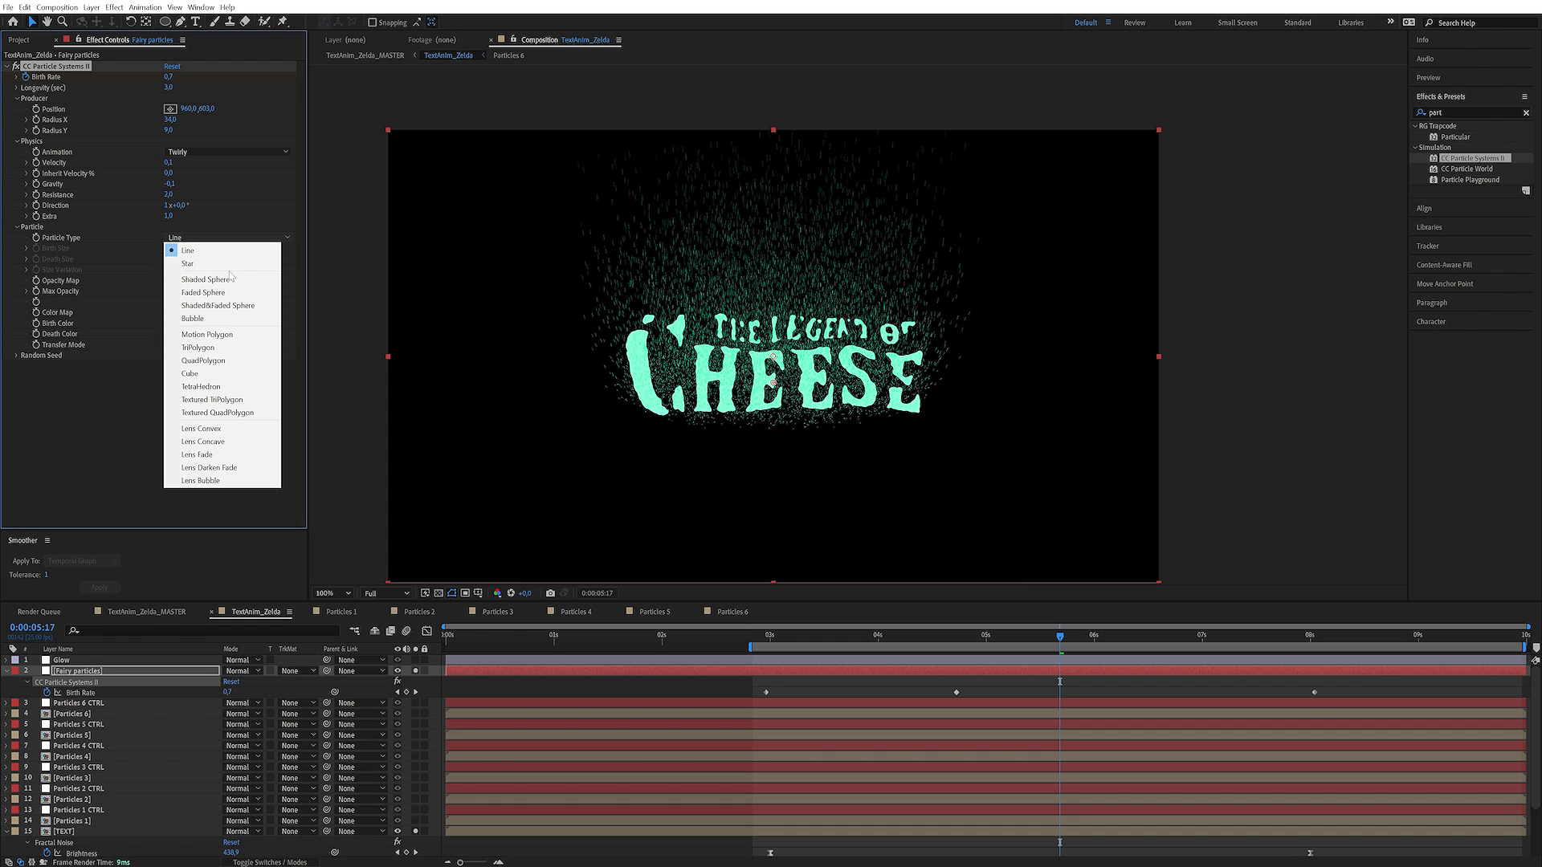
pyautogui.click(205, 292)
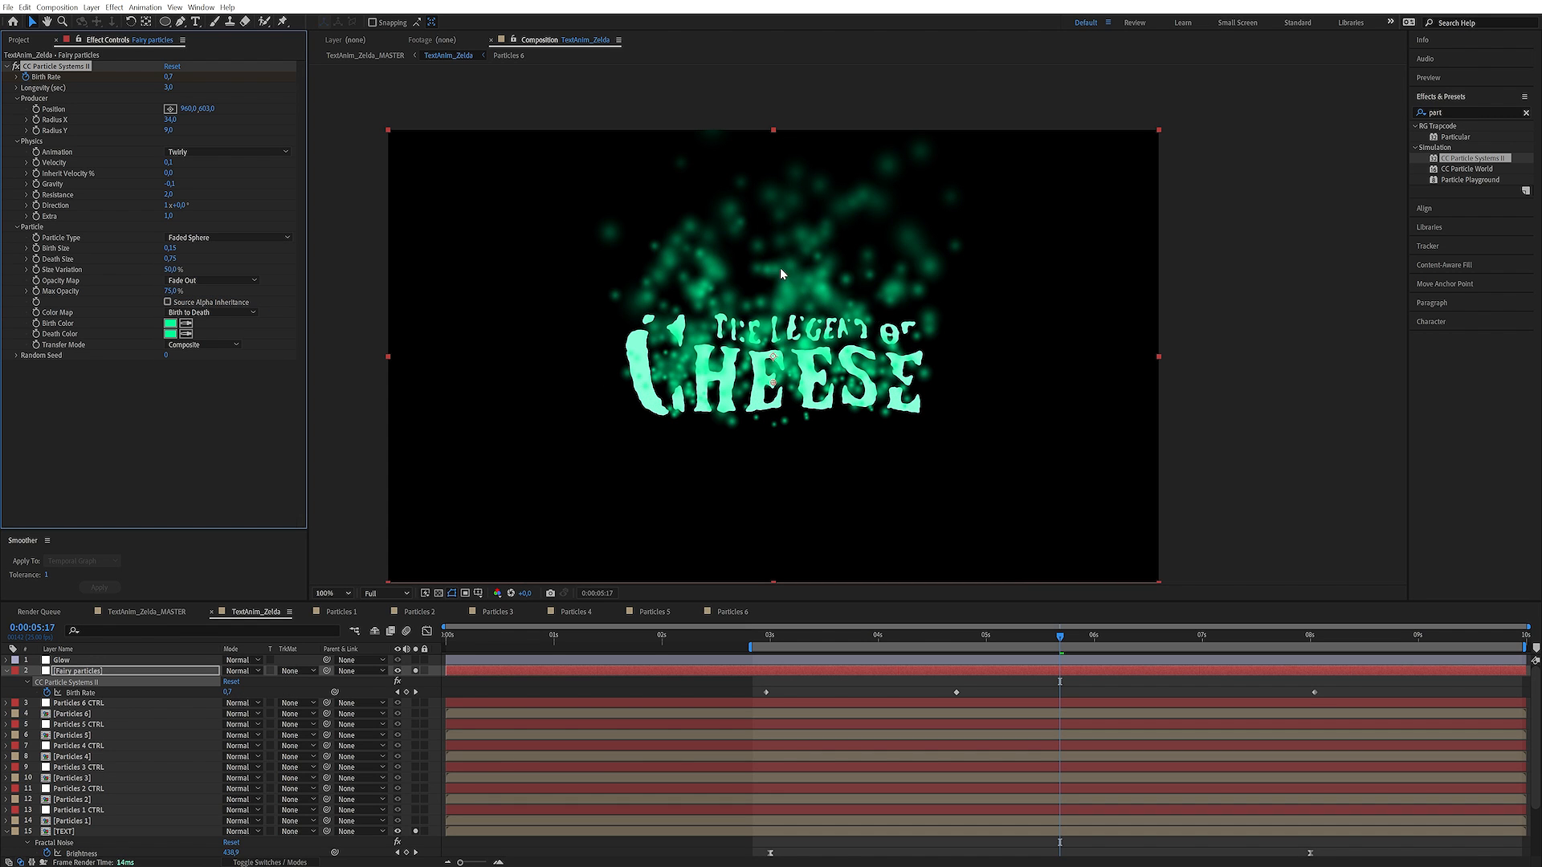
pyautogui.click(171, 260)
pyautogui.write('0')
pyautogui.press('Return')
pyautogui.click(172, 248)
pyautogui.write('0,1')
pyautogui.press('Return')
pyautogui.moveTo(905, 636); pyautogui.dragTo(1293, 635)
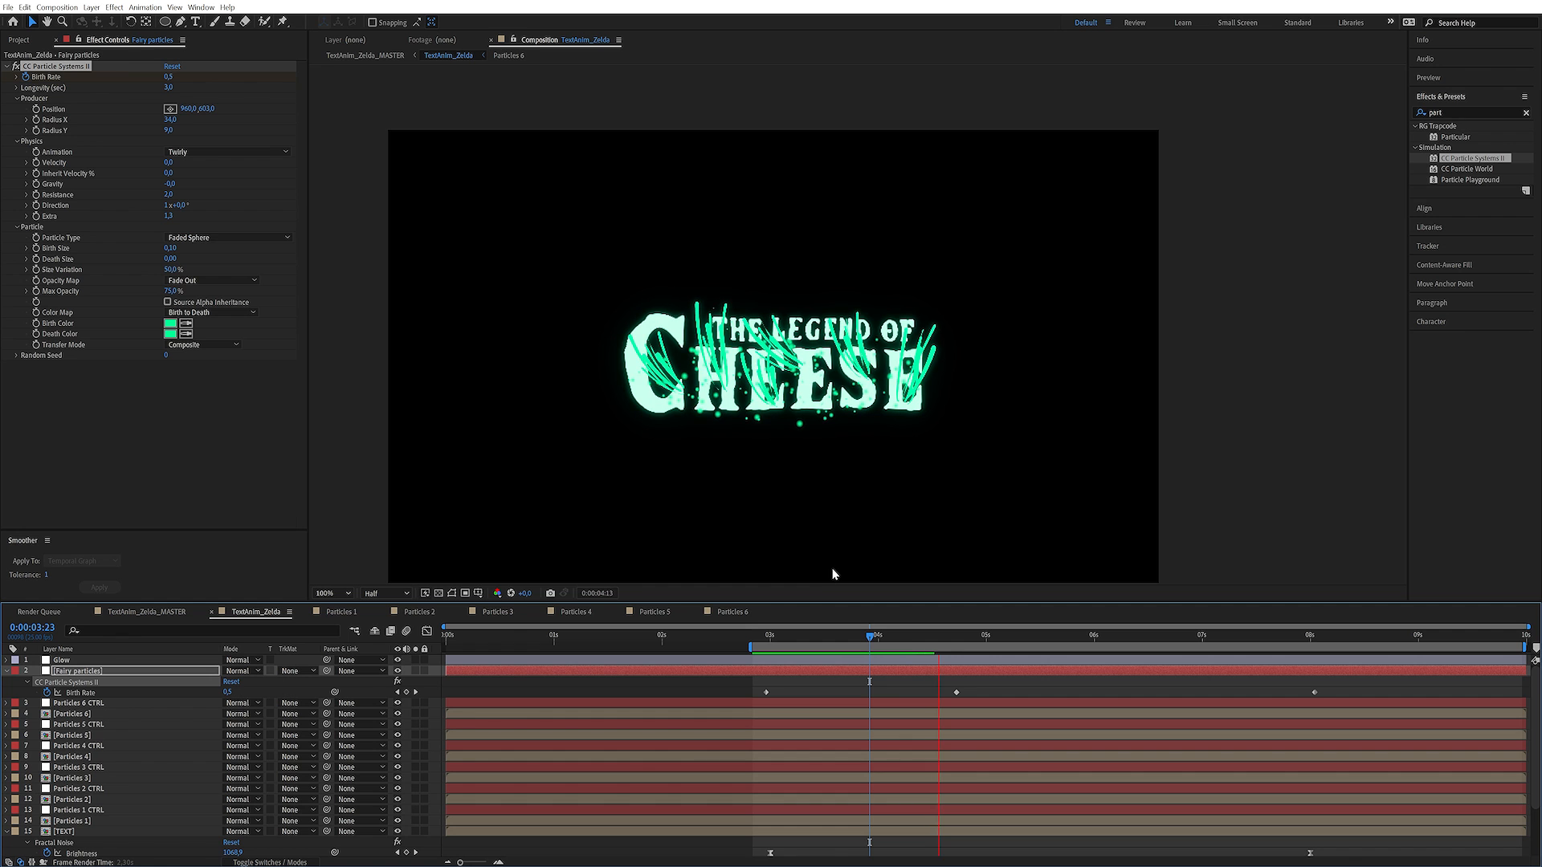